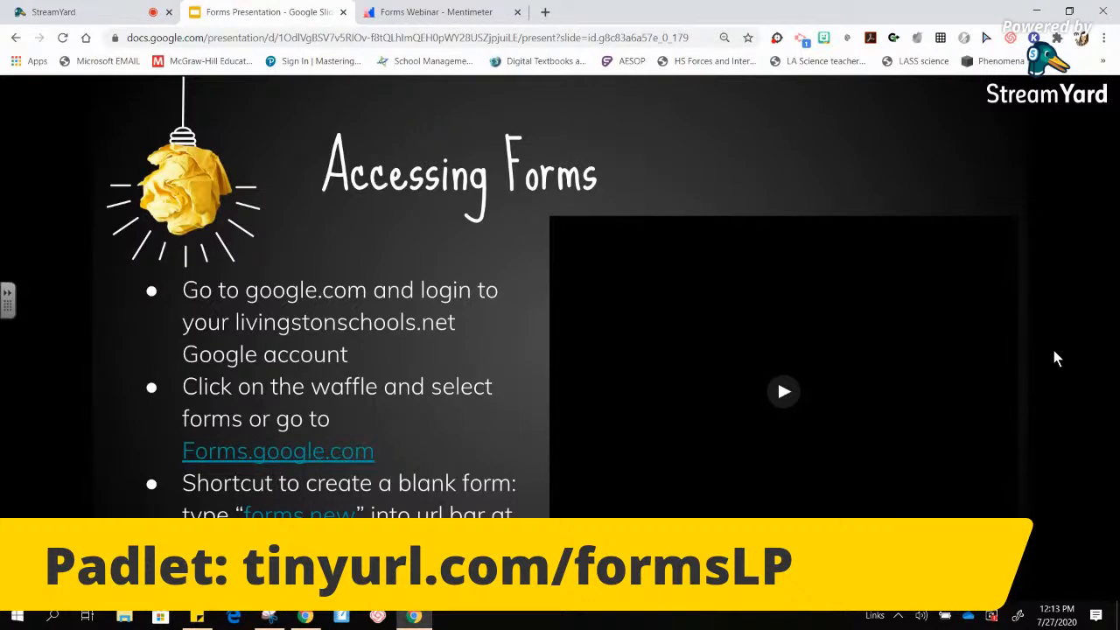
- Open a new tab and go to drive.google.com, retyping after a mistyped address
click(547, 13)
click(515, 36)
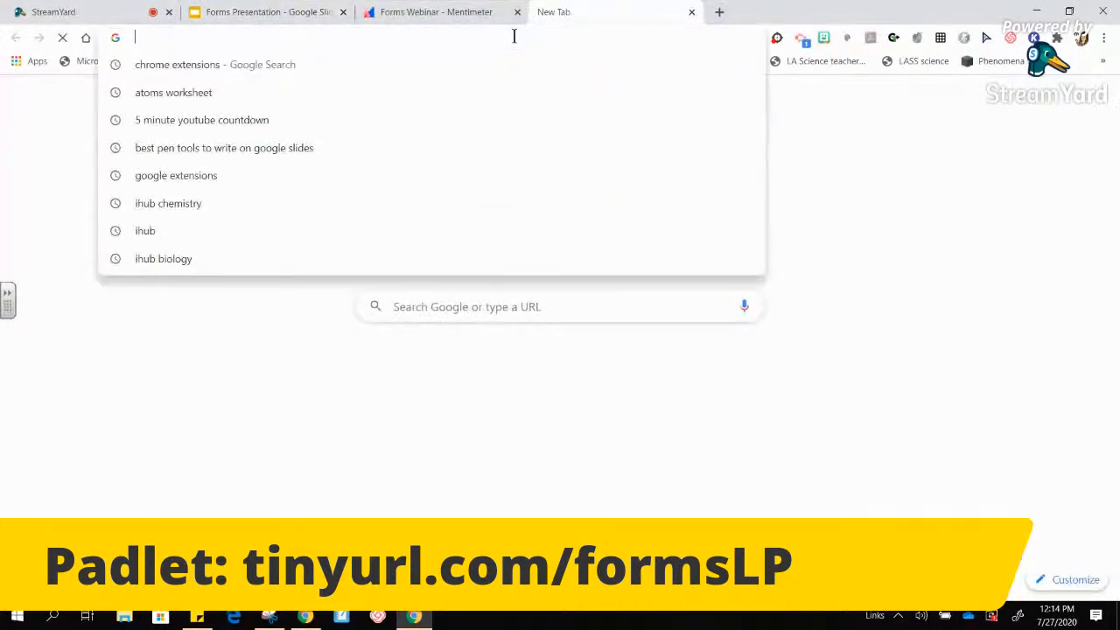
text(drive.googlecom)
key(Return)
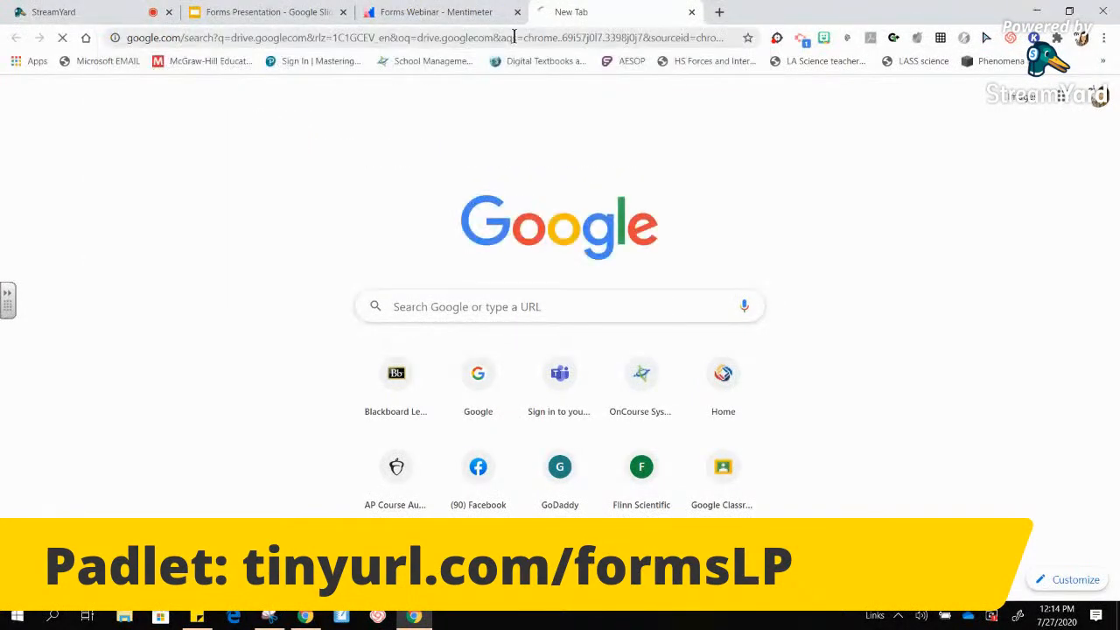
click(514, 36)
text(dr)
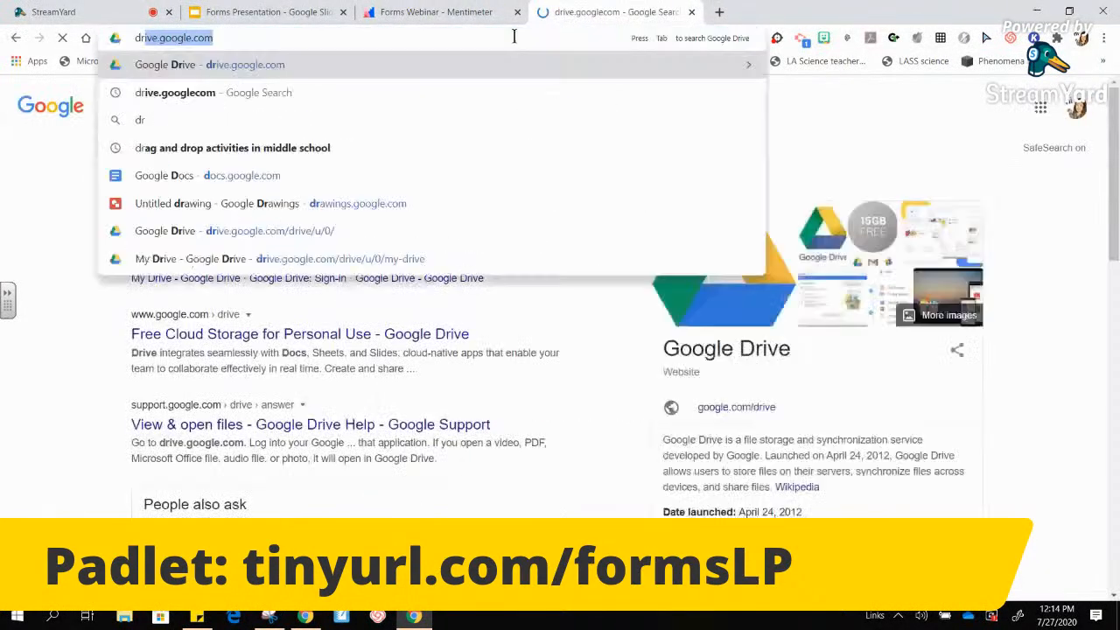
text(ive.)
key(Right)
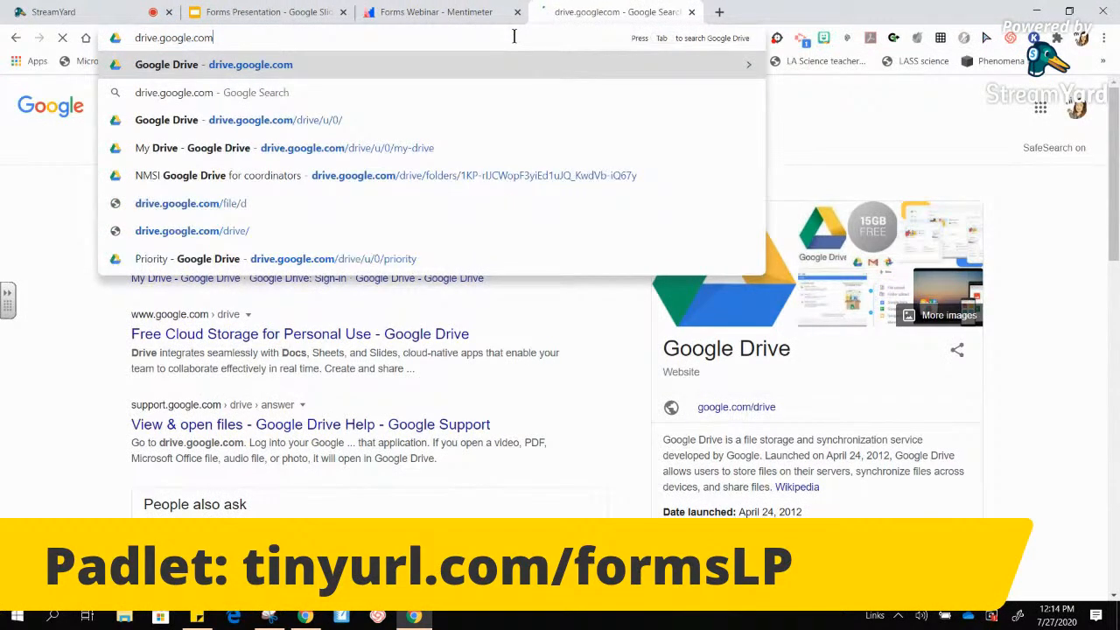
key(Return)
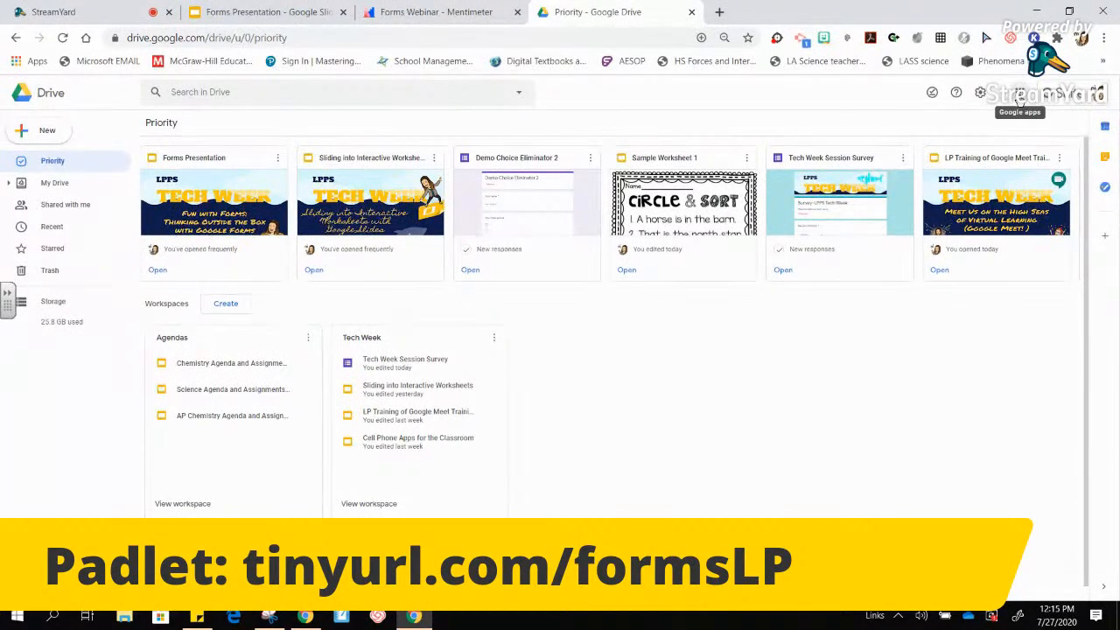
- Glance at the Google apps list, then show the My Drive folders and files
click(1019, 94)
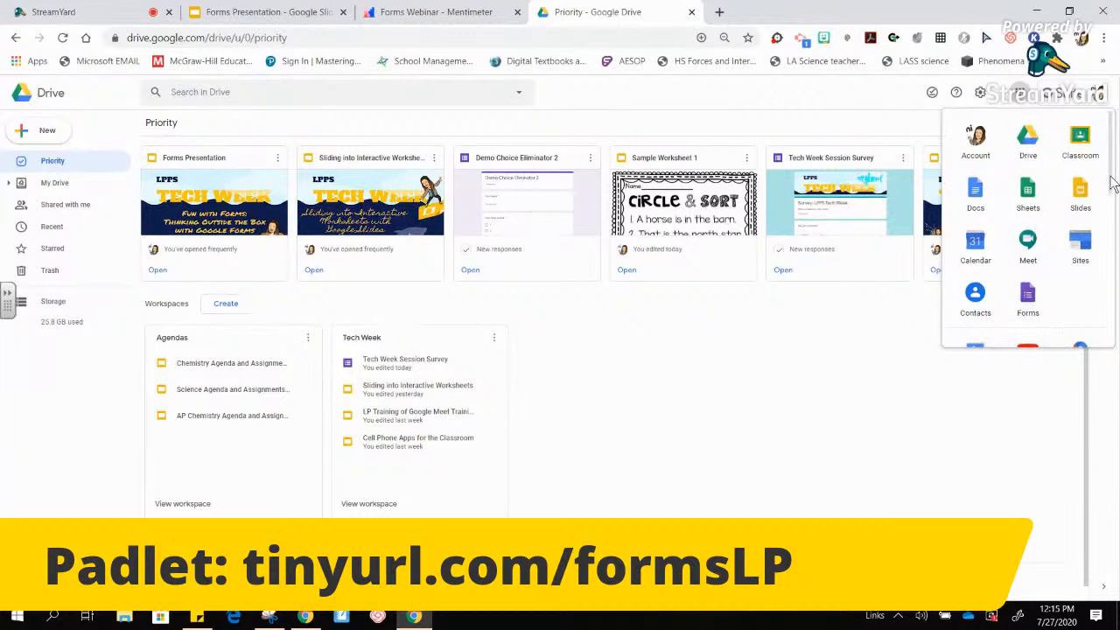
mouse_move(1113, 181)
mouse_down()
mouse_move(1117, 322)
mouse_move(1102, 181)
mouse_up()
click(586, 393)
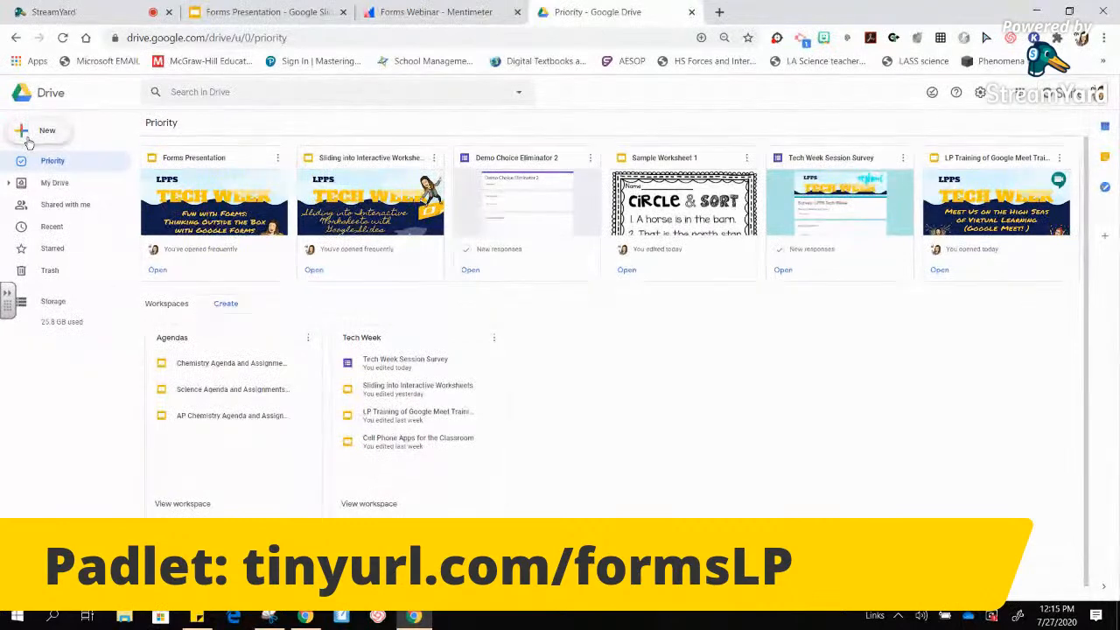
click(49, 189)
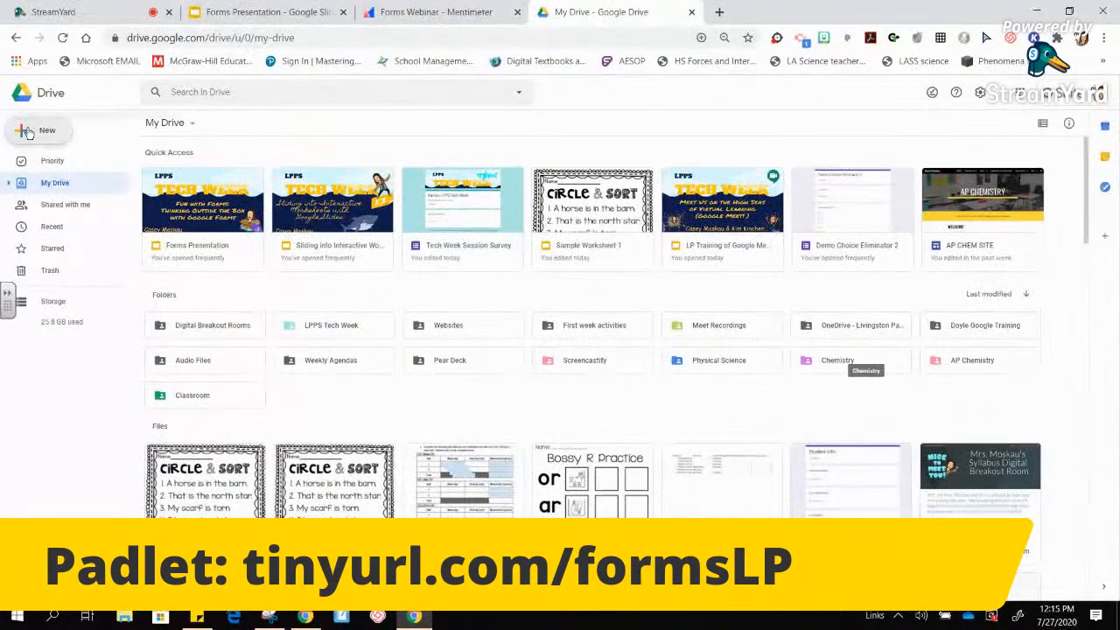
- Preview the New > More > Google Forms creation options
click(28, 131)
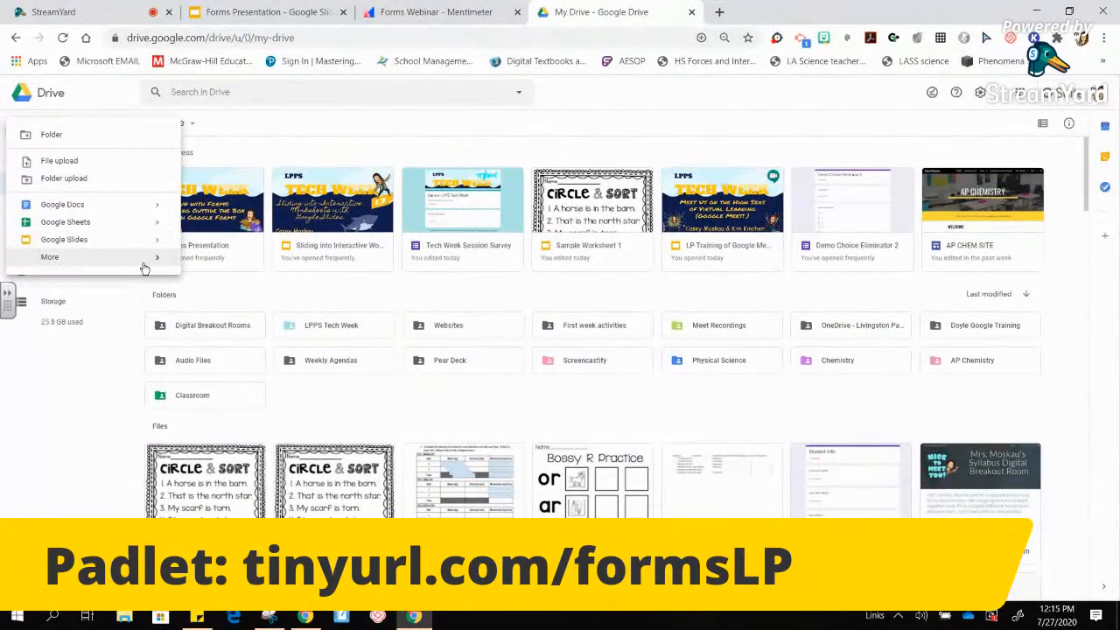
mouse_move(160, 263)
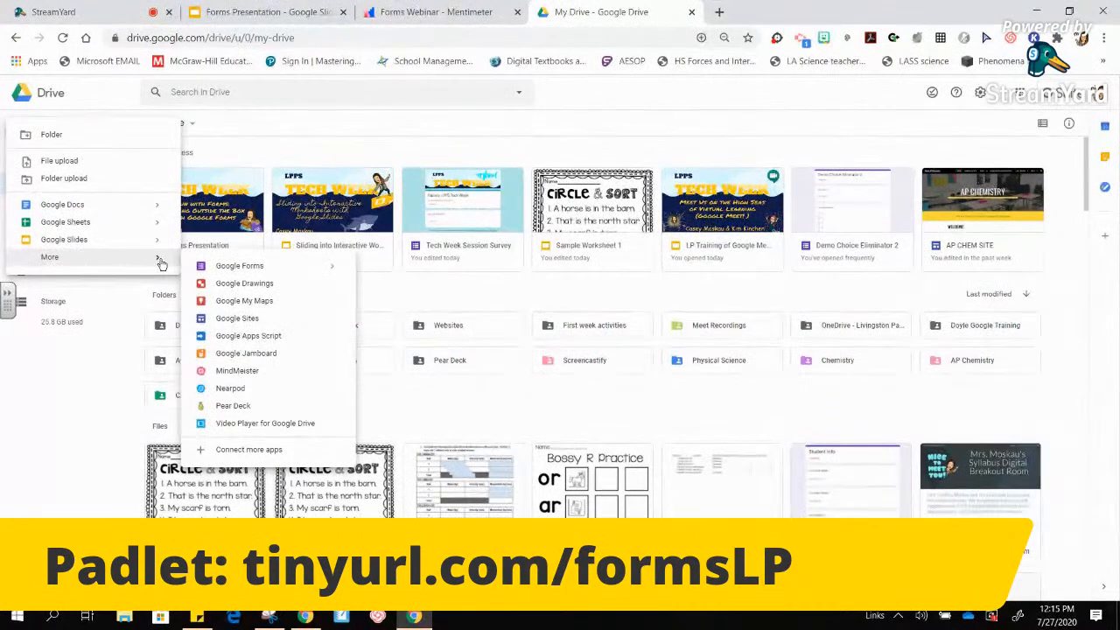
click(332, 270)
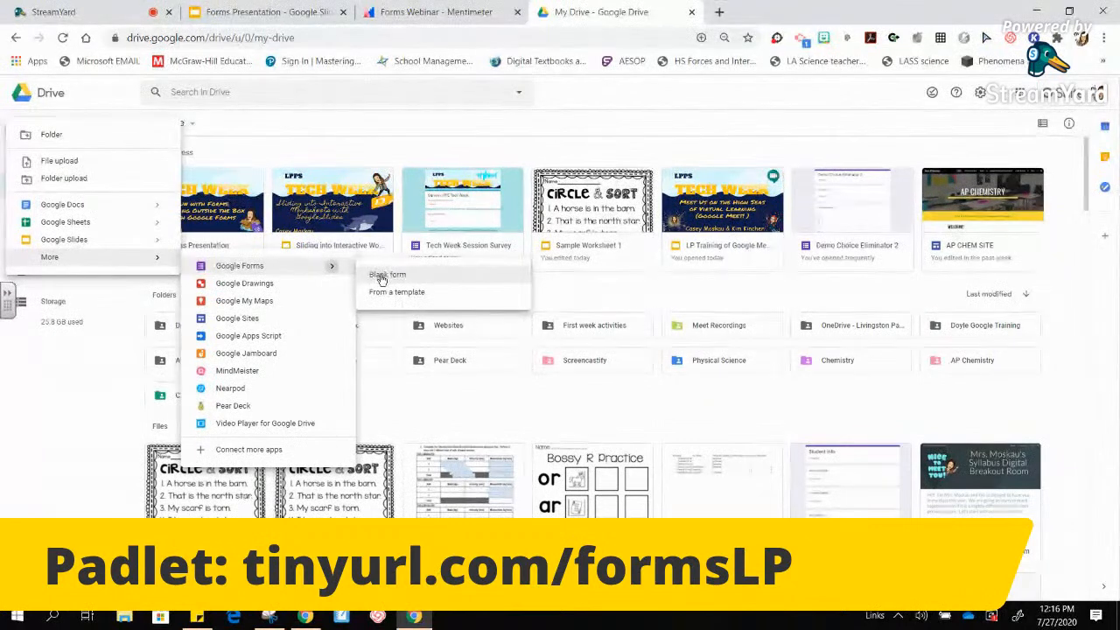
click(305, 37)
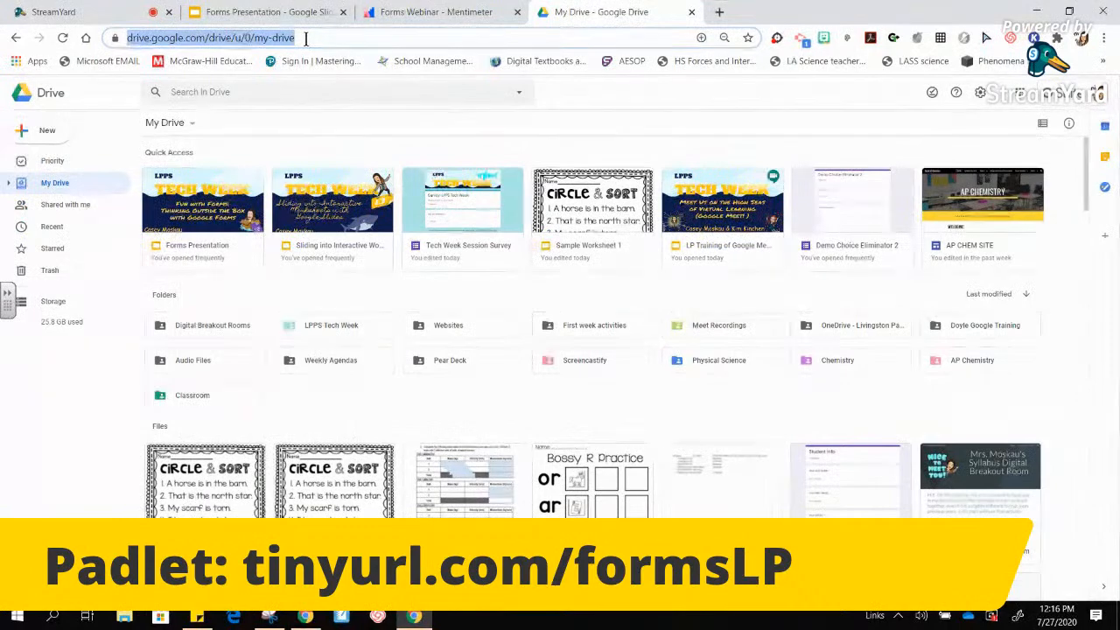
- Load forms.google.com, then create a blank form with forms.new
text(forms.google.com)
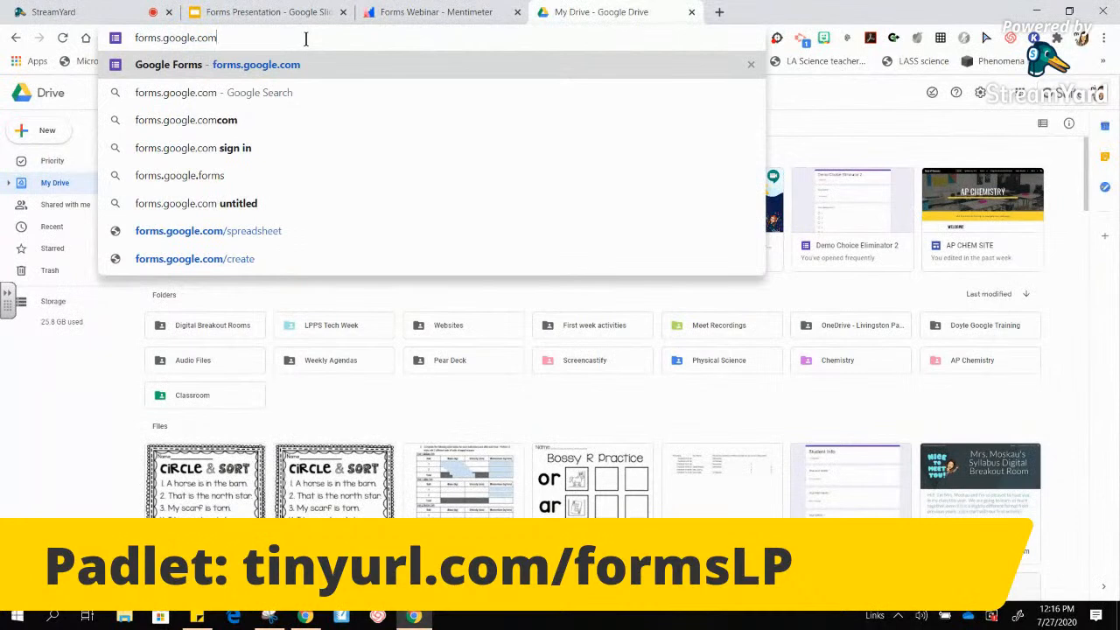
key(Return)
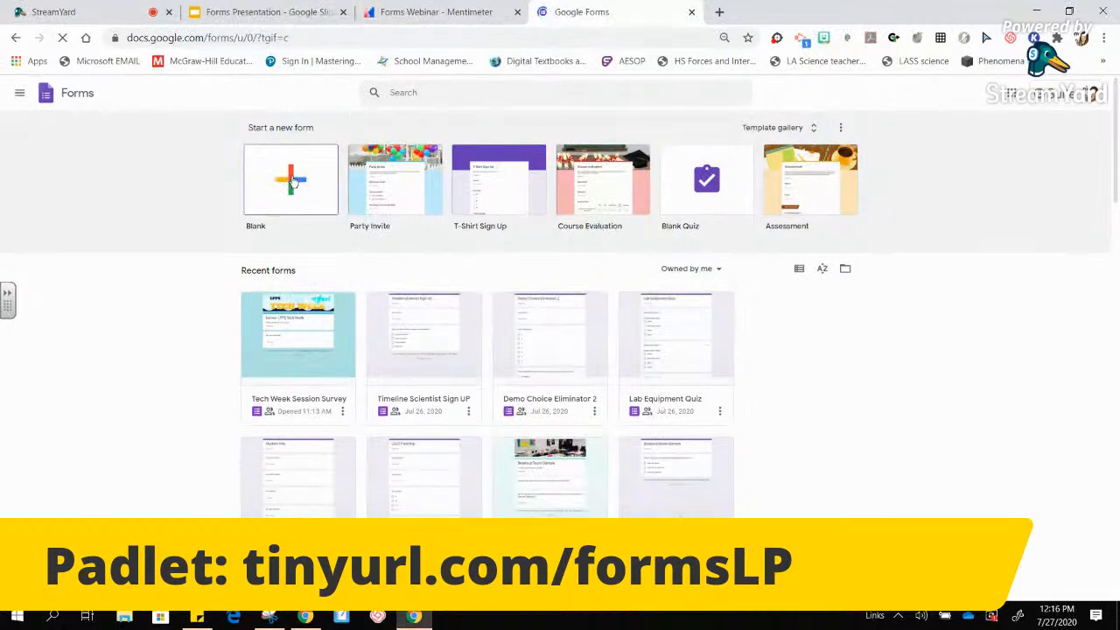
click(298, 38)
text(s)
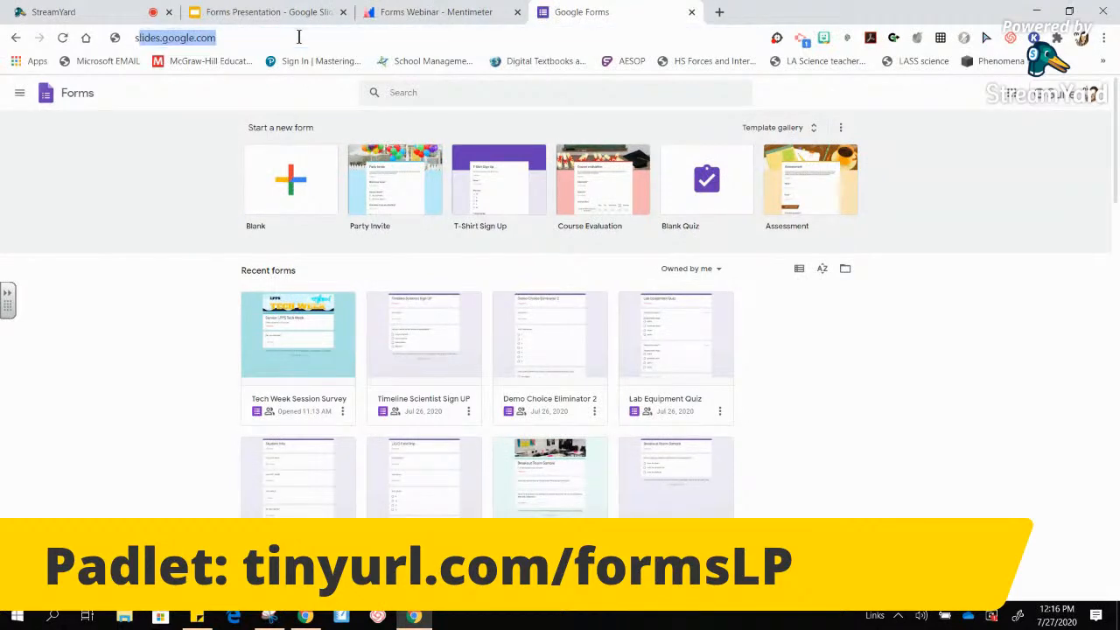
text(lides.)
key(BackSpace)
key(BackSpace)
key(BackSpace)
key(BackSpace)
key(BackSpace)
key(BackSpace)
key(BackSpace)
key(BackSpace)
text(forms.new)
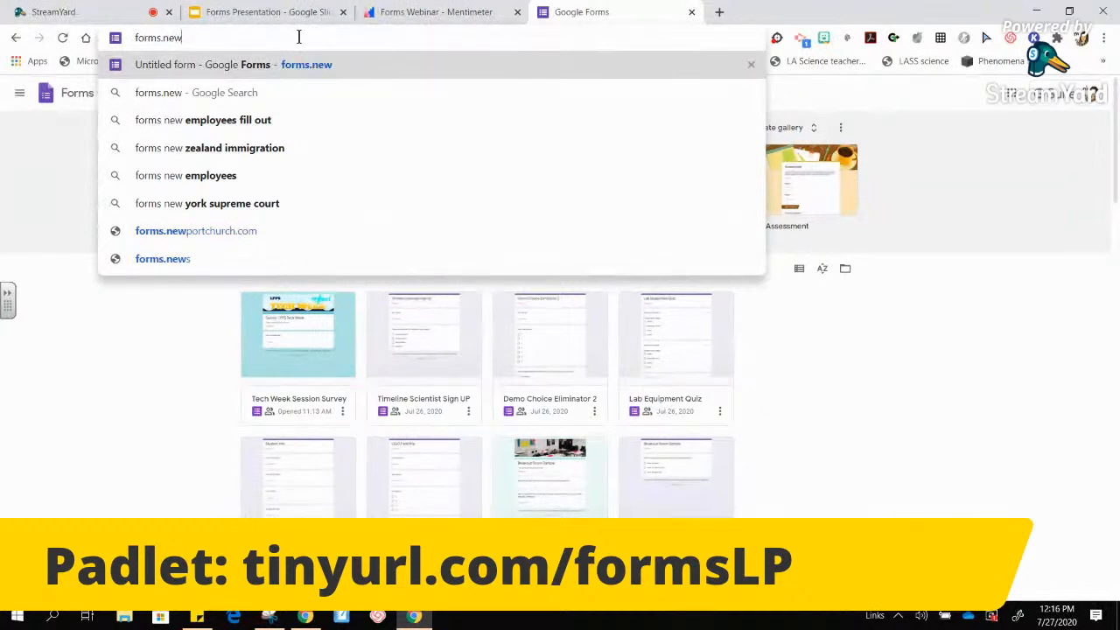
key(Return)
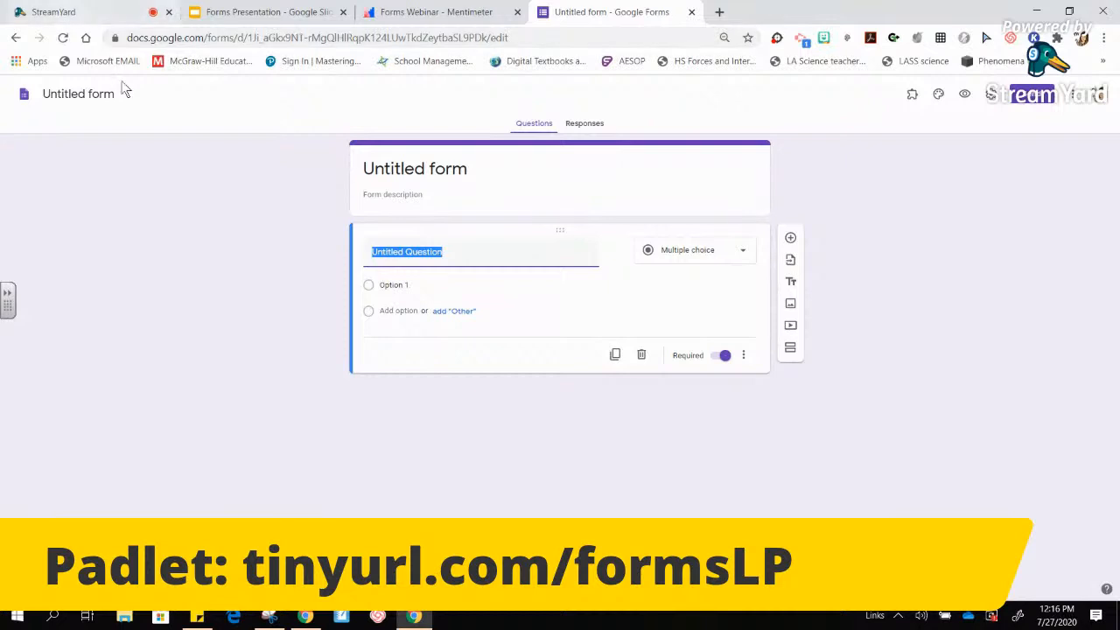
- Set both the form heading and the file name to 'Demo Form'
click(62, 95)
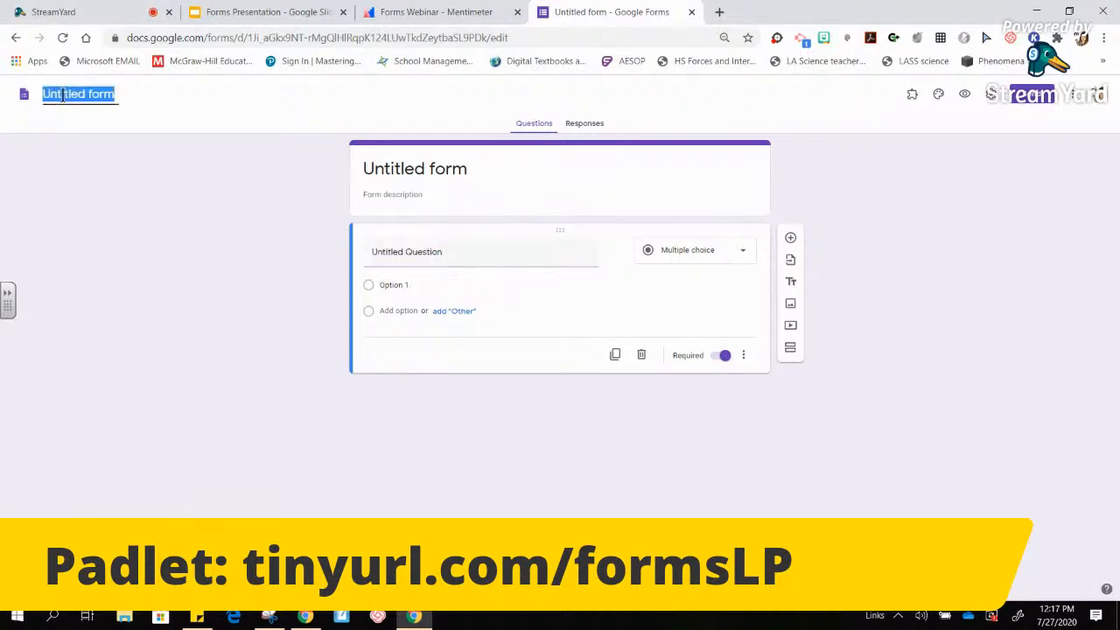
text(f)
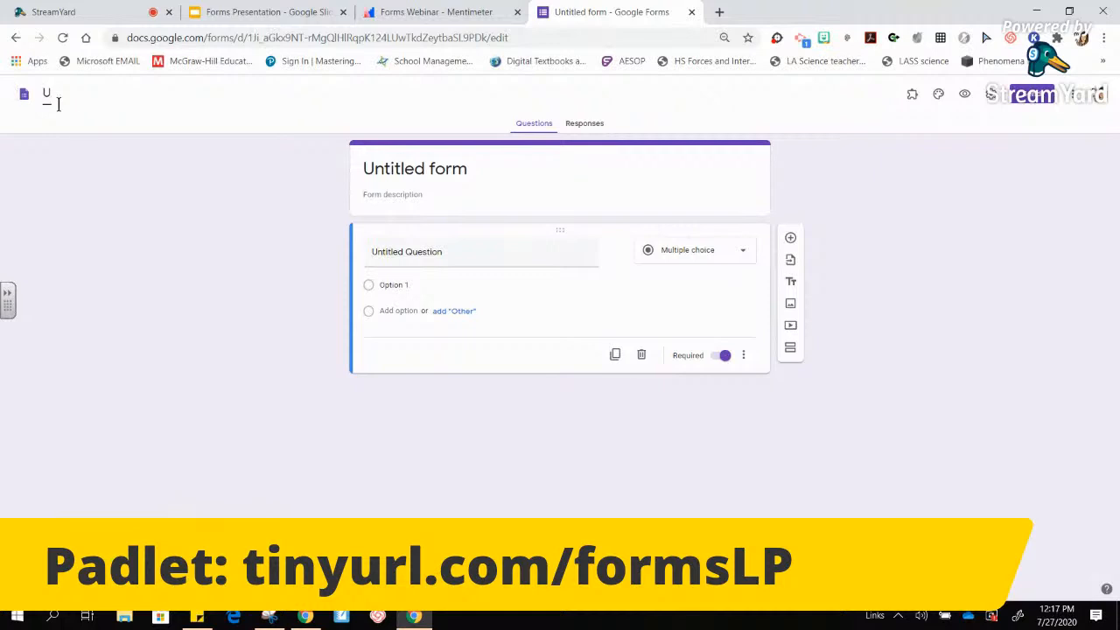
click(370, 160)
text(Demo Form)
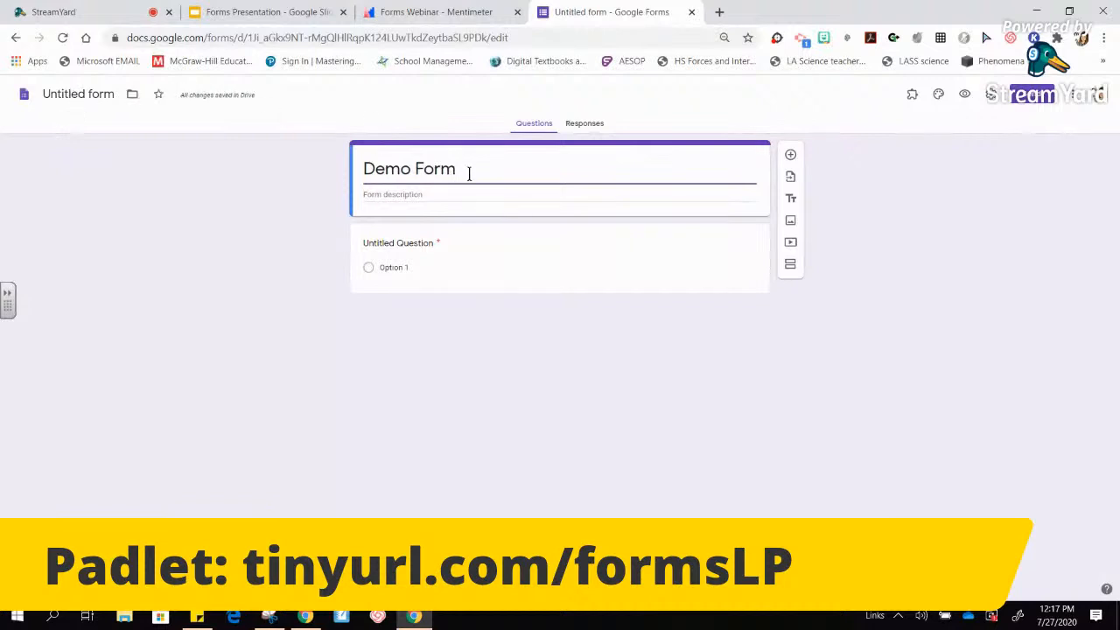
click(70, 93)
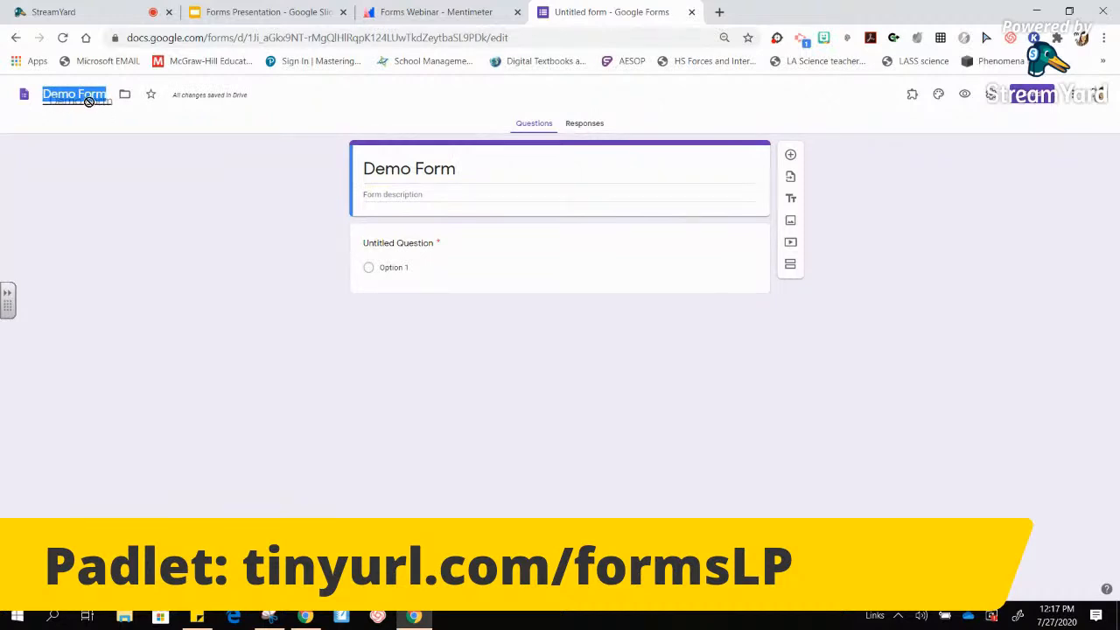
click(128, 131)
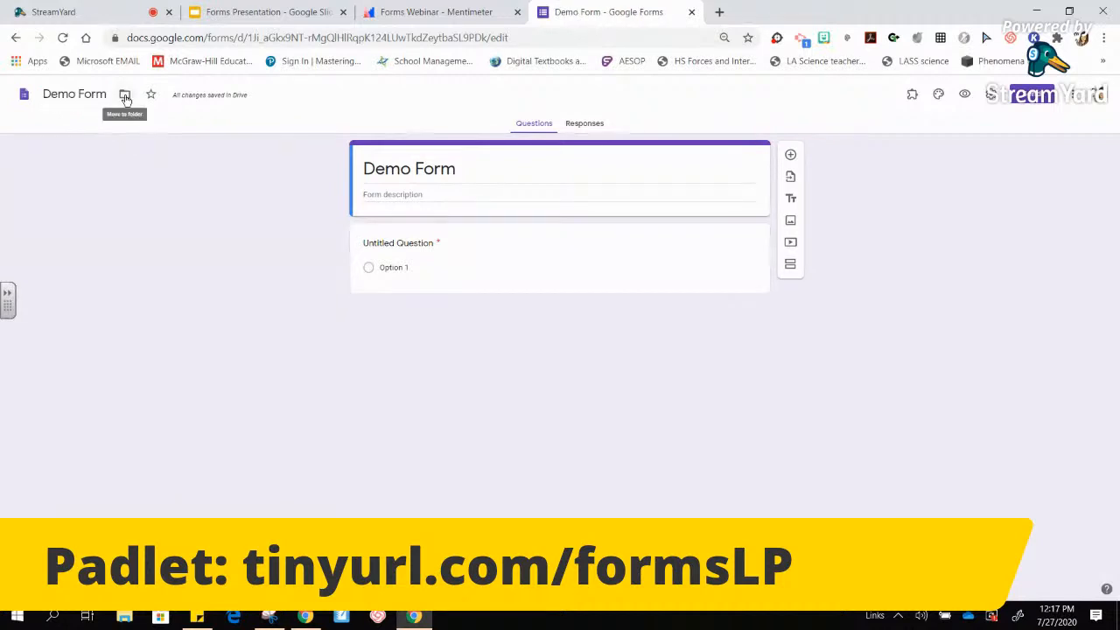
key(ctrl+plus)
key(ctrl+plus)
key(ctrl+plus)
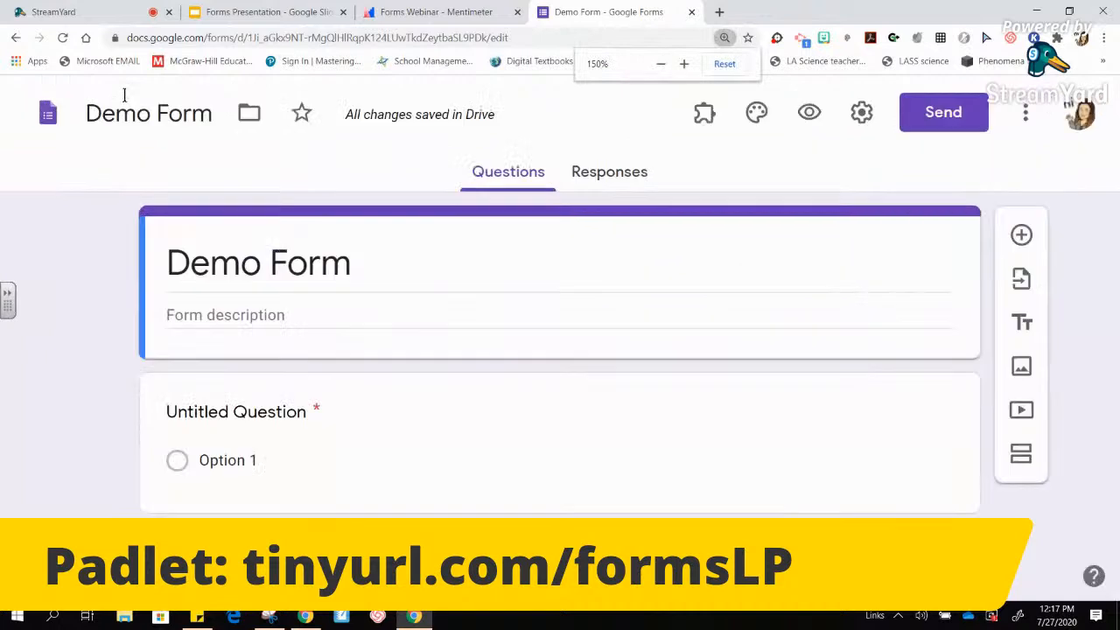
- Move Demo Form into My Drive's Chemistry folder
click(250, 117)
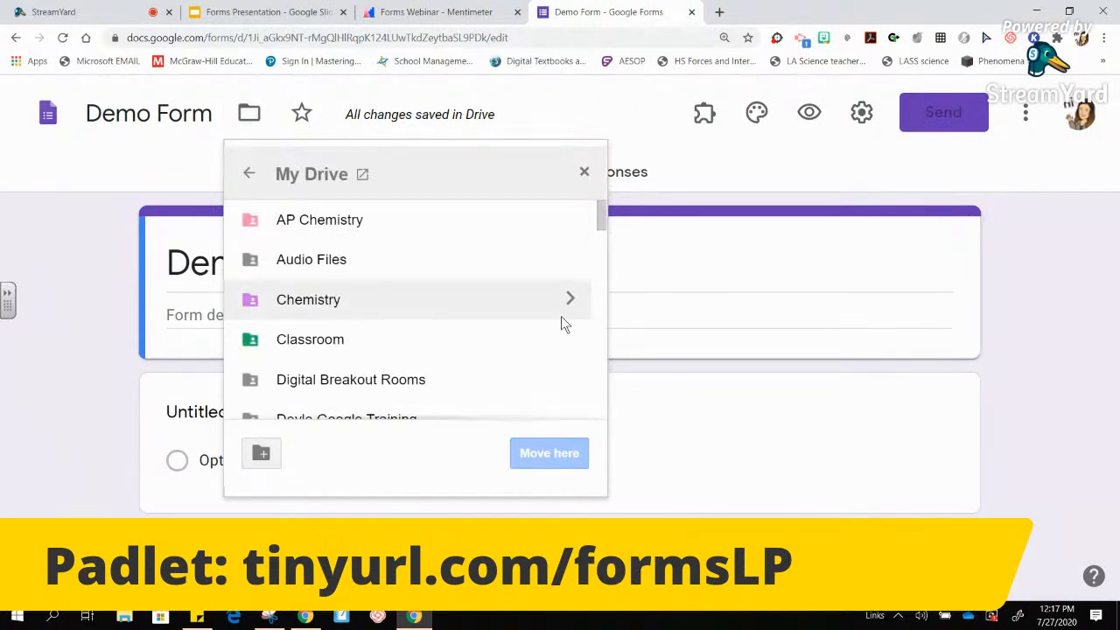
click(503, 304)
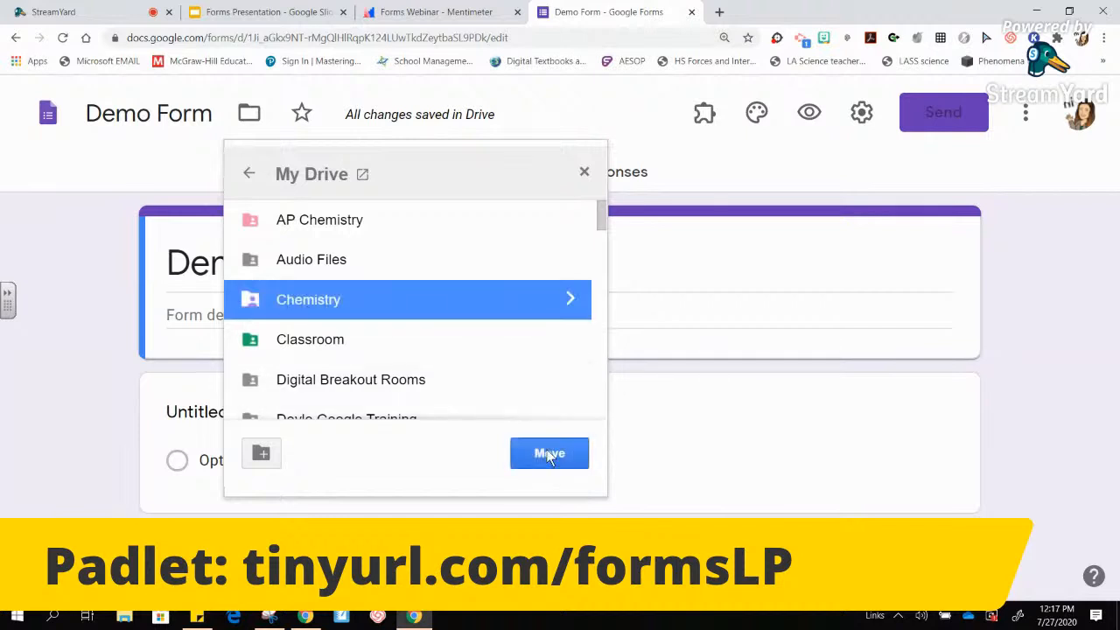
click(550, 454)
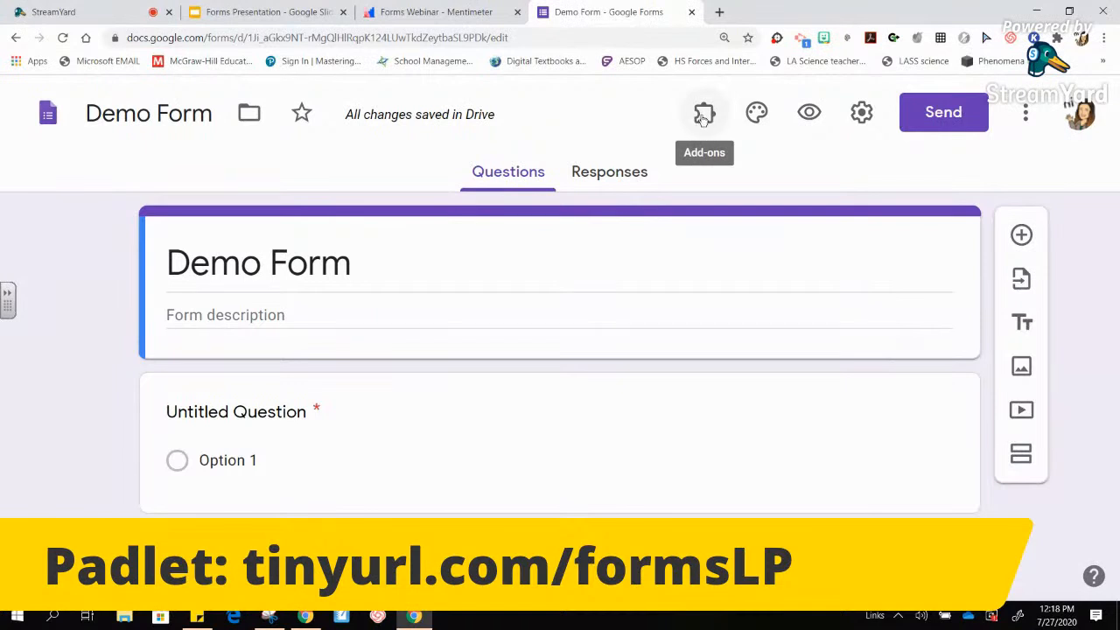
- Insert the purple bubbles picture from the built-in themes as the form header
click(758, 114)
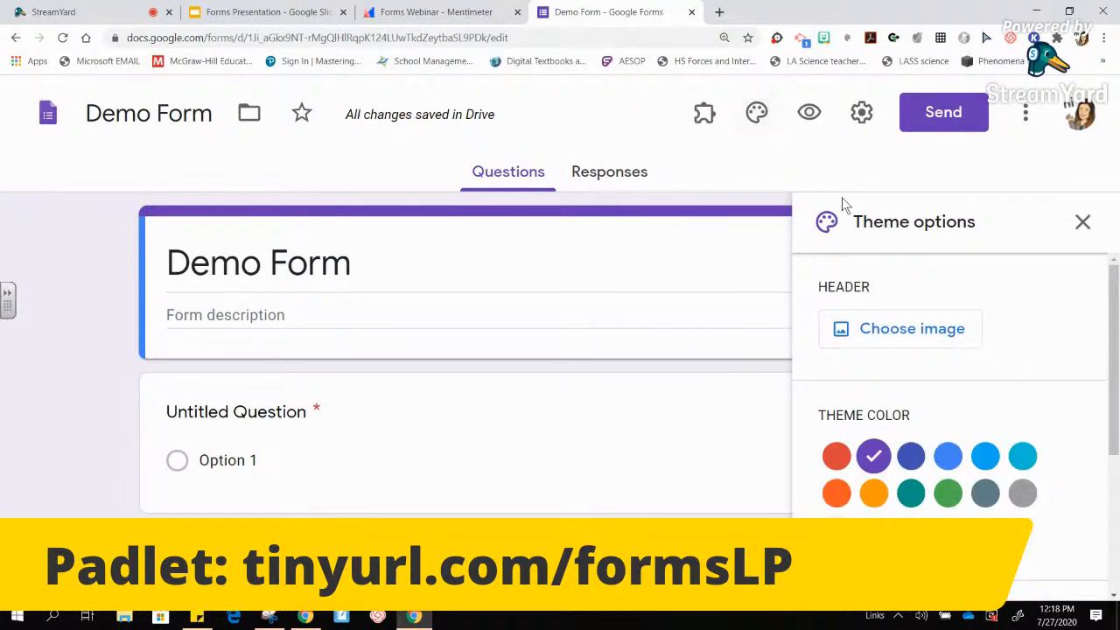
key(ctrl+0)
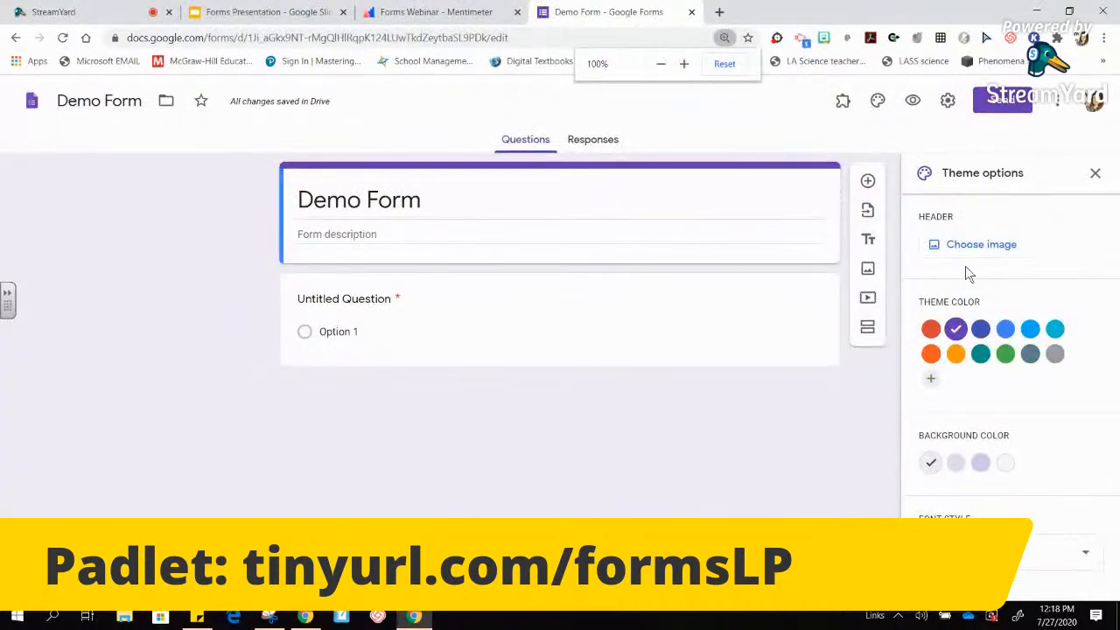
click(971, 247)
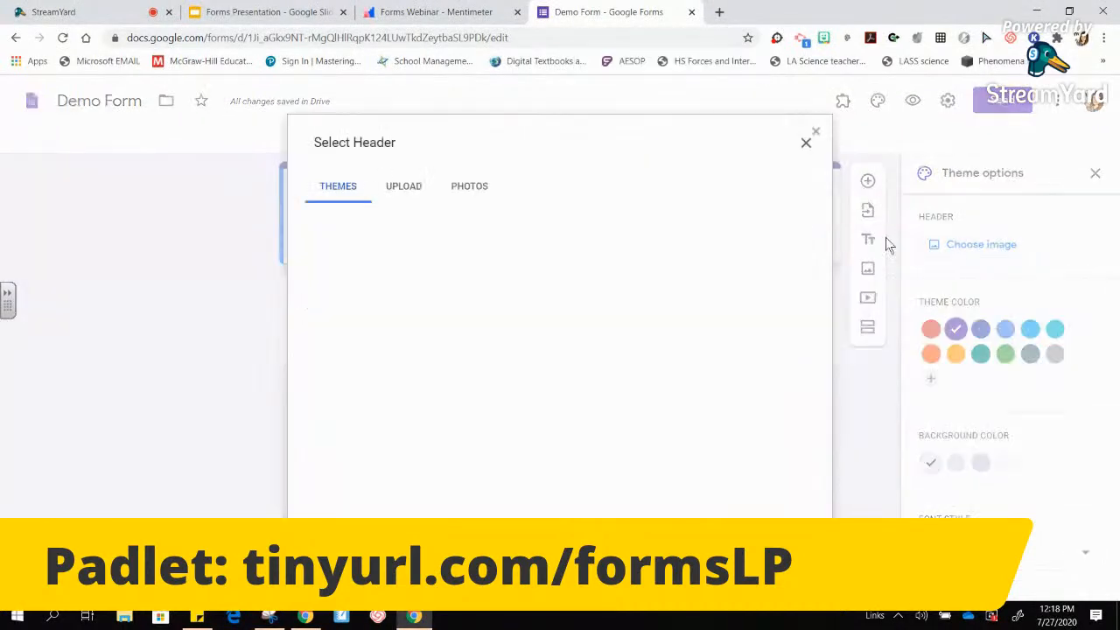
click(401, 186)
click(355, 189)
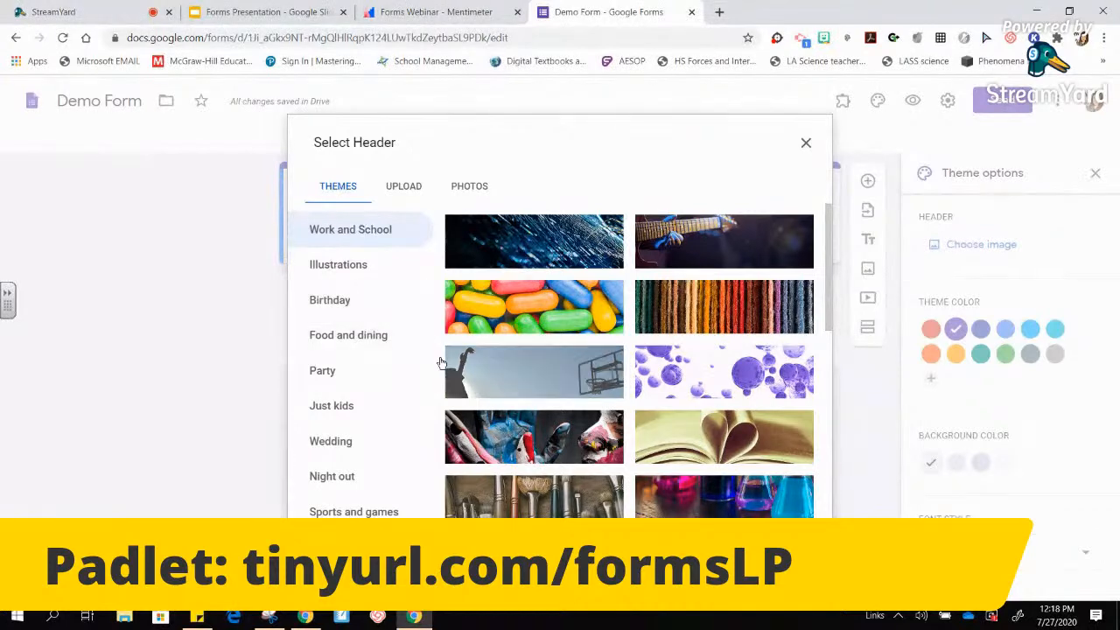
click(751, 372)
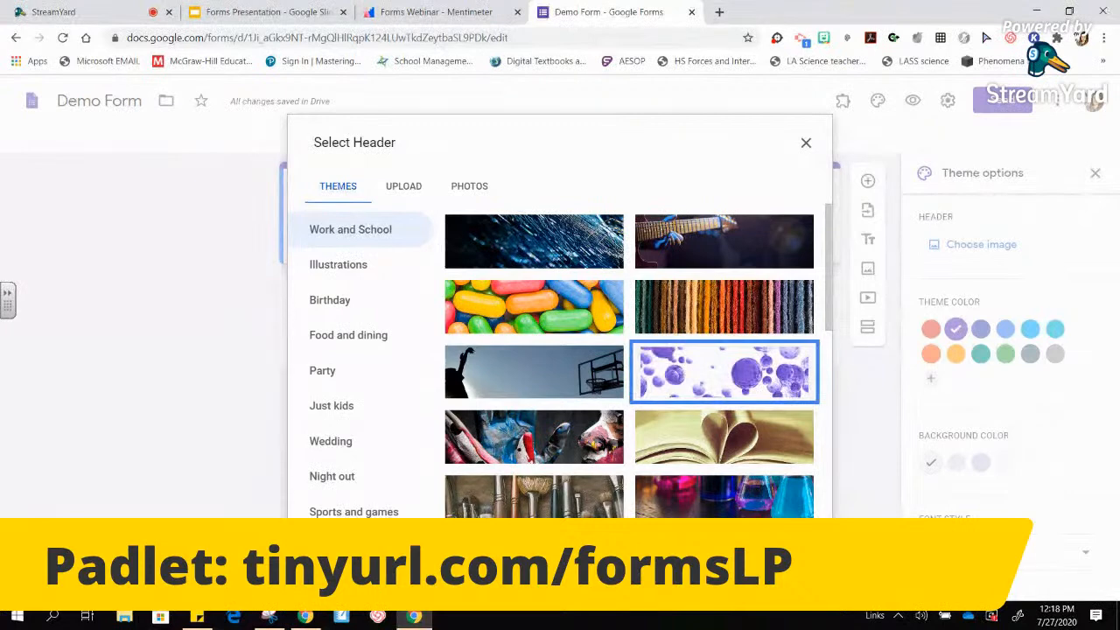
click(790, 543)
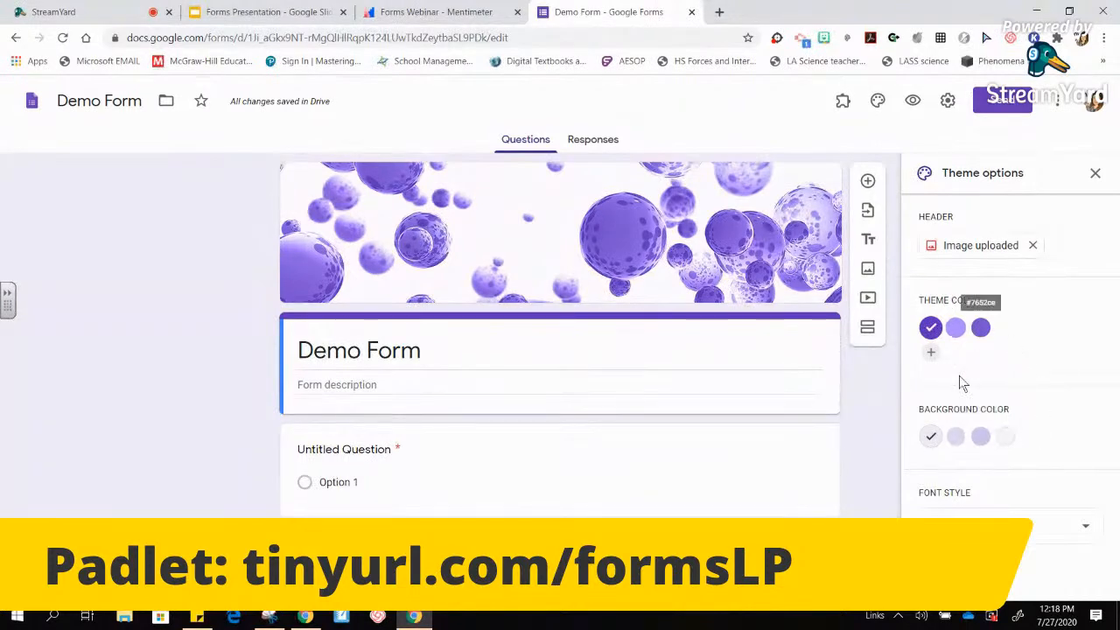
- Replace the header with the colourful candy picture
click(978, 249)
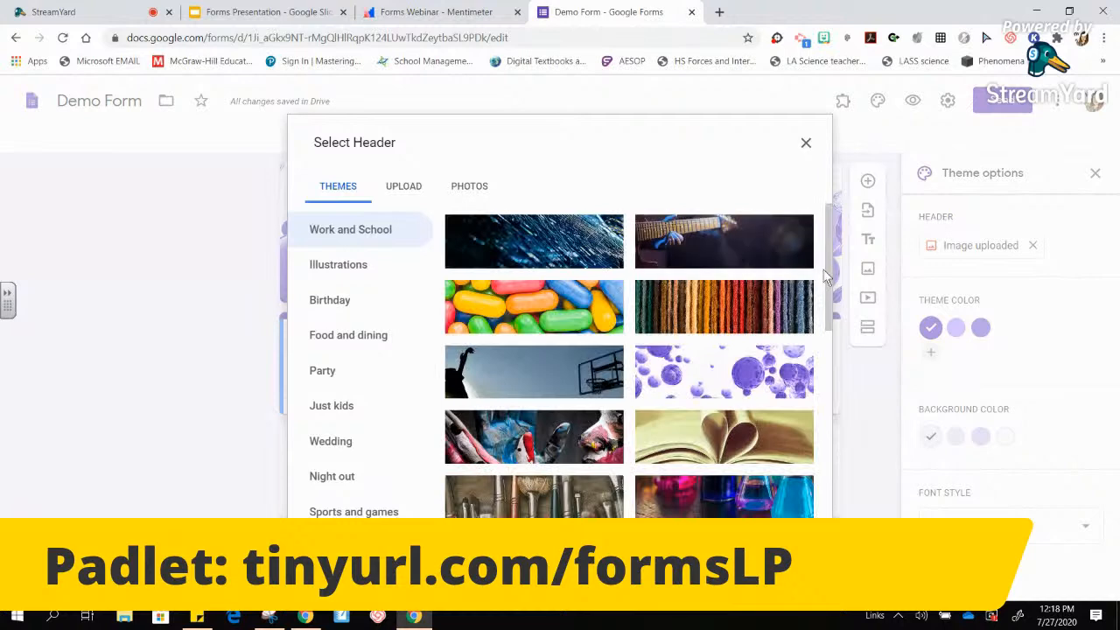
drag(827, 269, 833, 302)
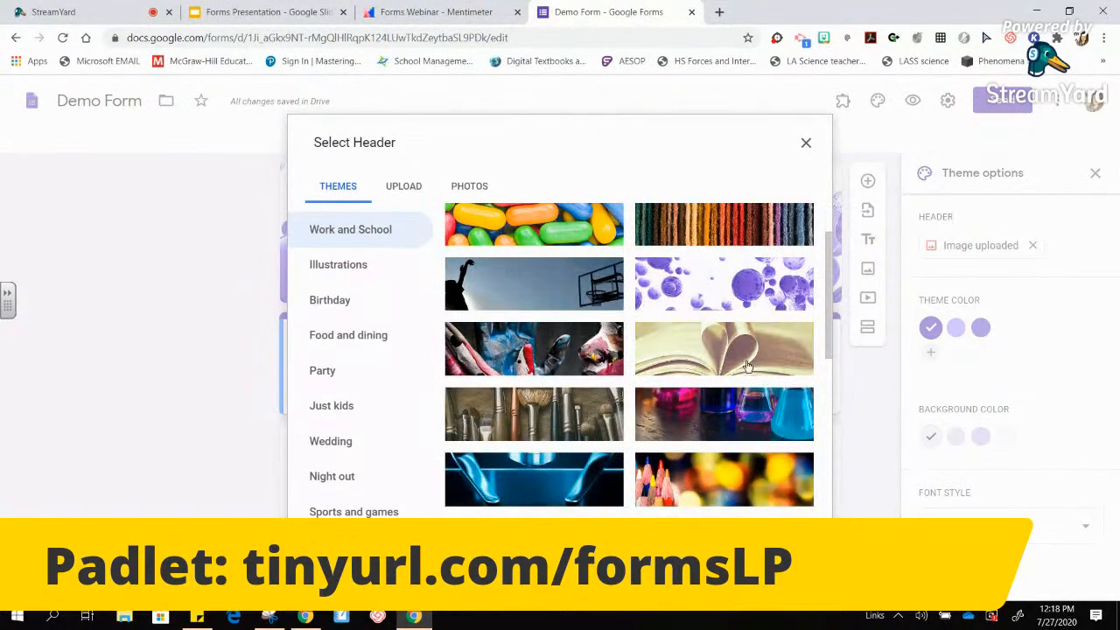
scroll(573, 230, up, 2)
click(573, 229)
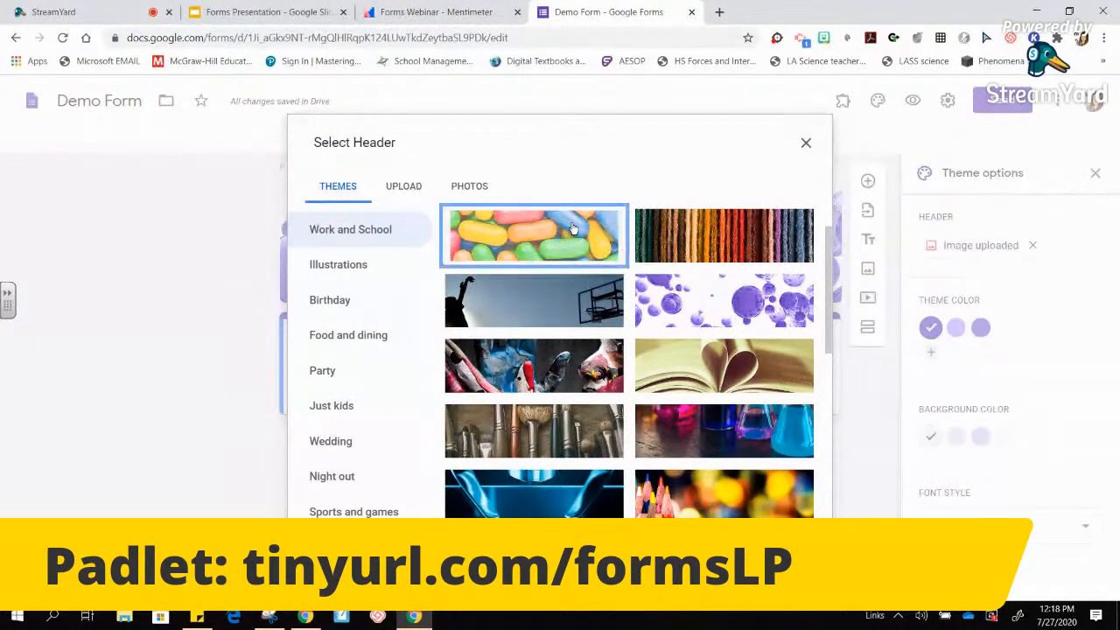
click(339, 546)
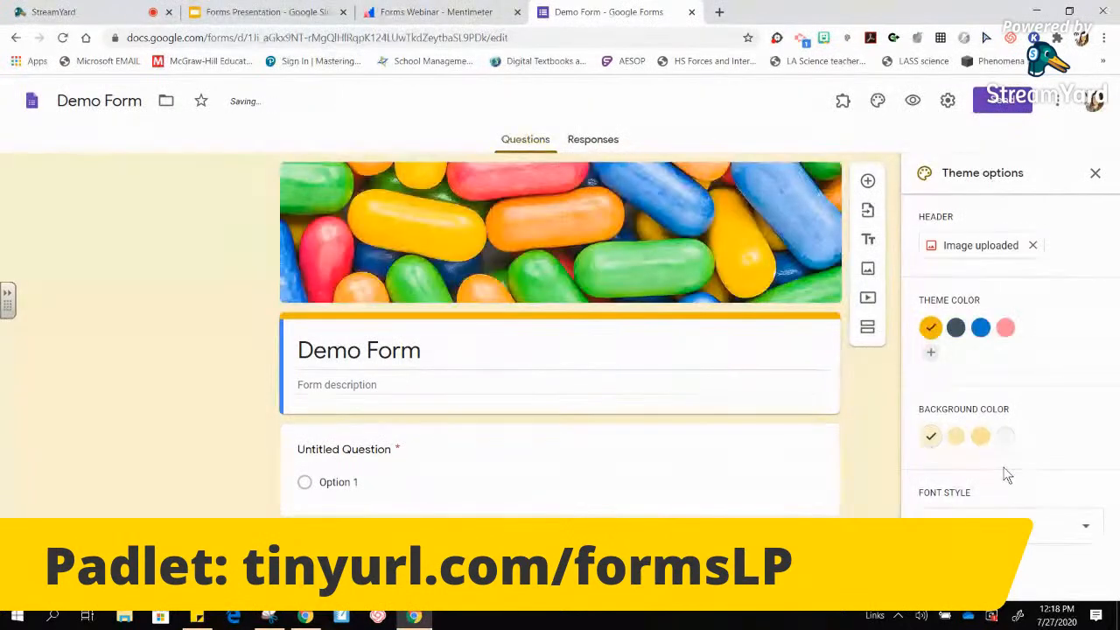
- Try pink and blue, then settle on the yellow theme colour
click(1007, 331)
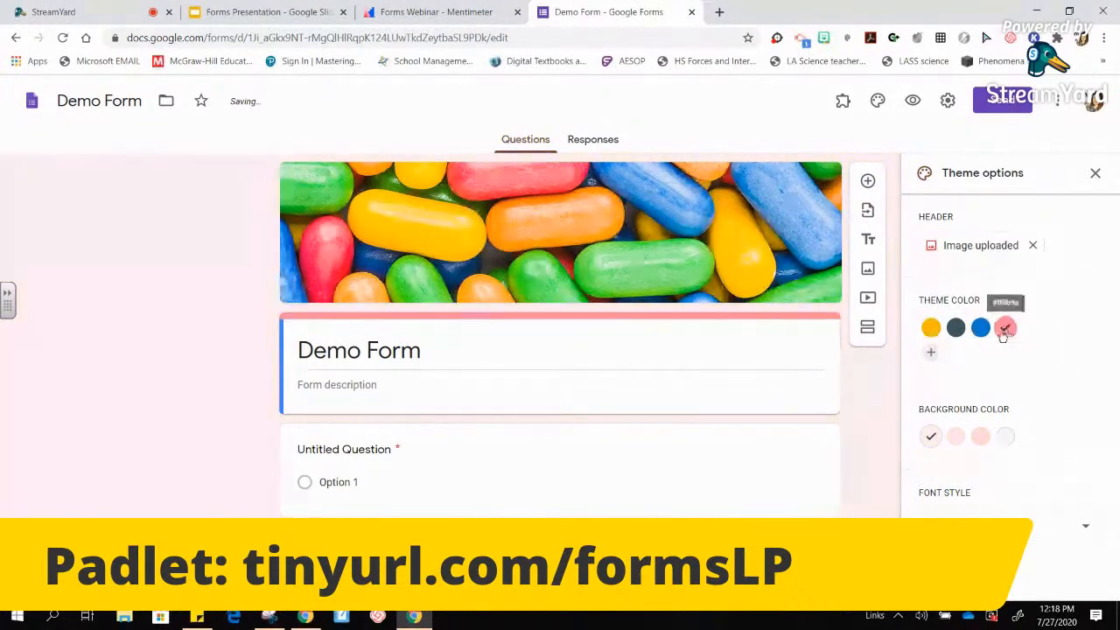
click(980, 330)
click(931, 328)
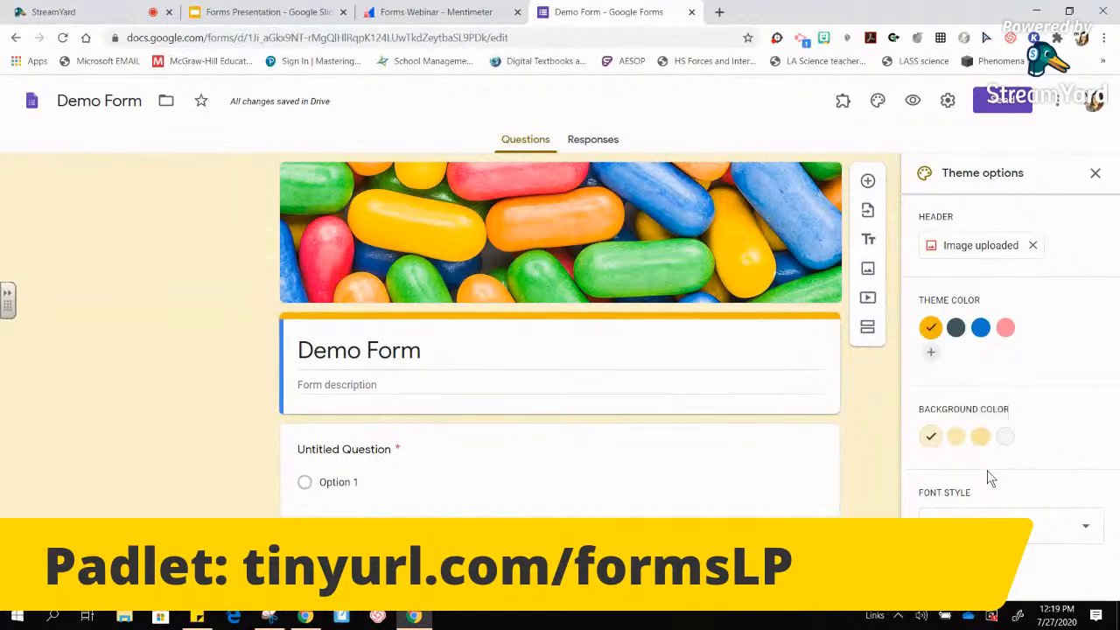
- Set the font style to Playful after briefly trying Decorative, and close theme options
click(1006, 526)
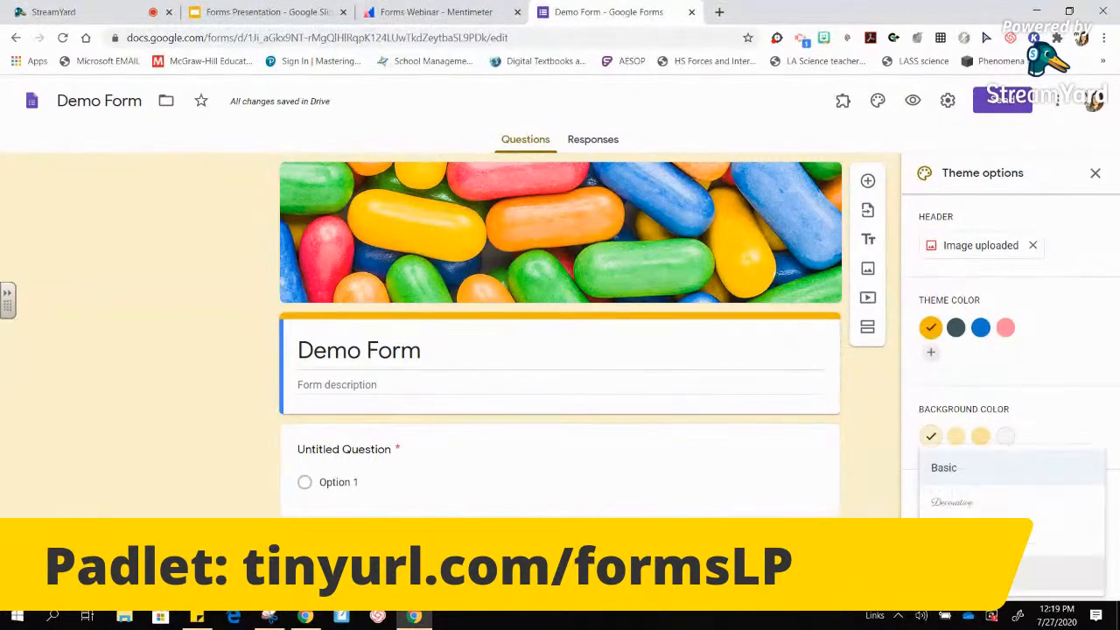
click(980, 573)
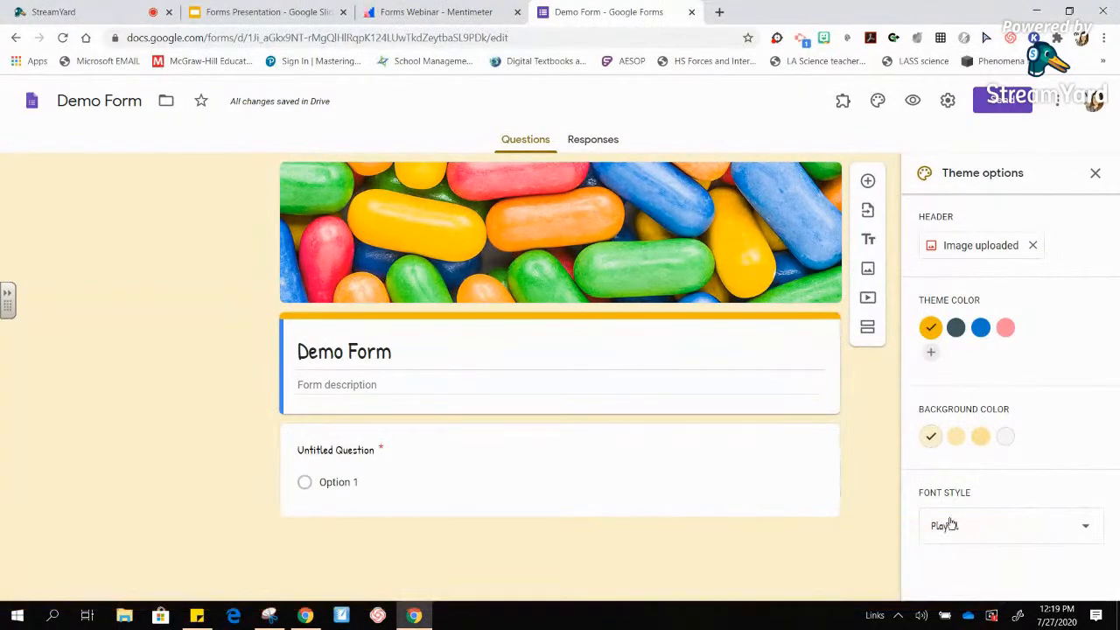
click(969, 526)
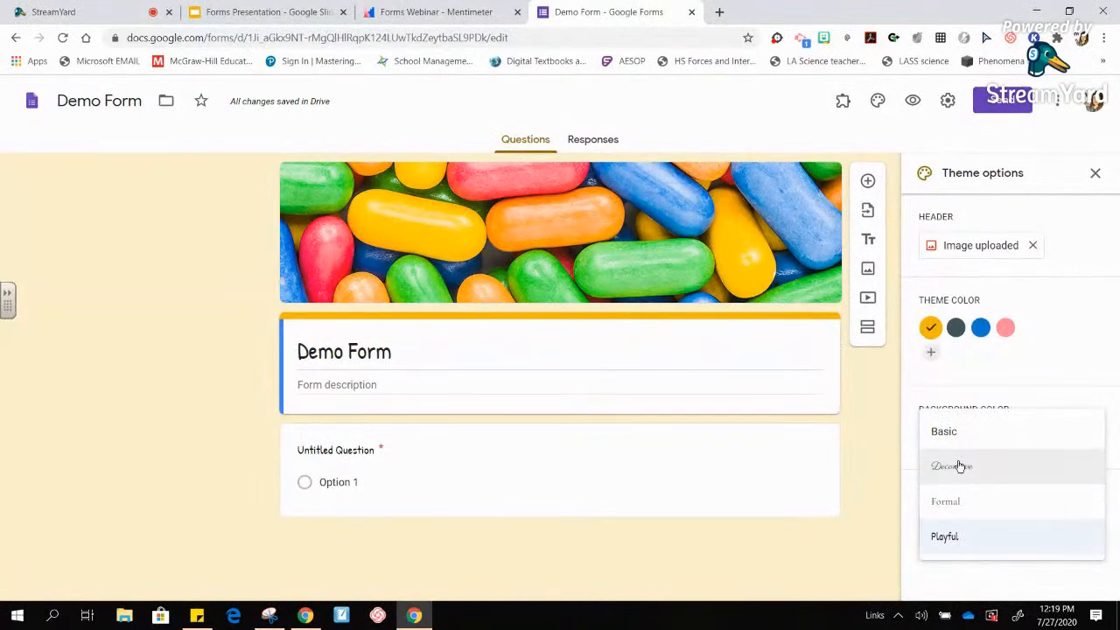
click(957, 464)
click(975, 527)
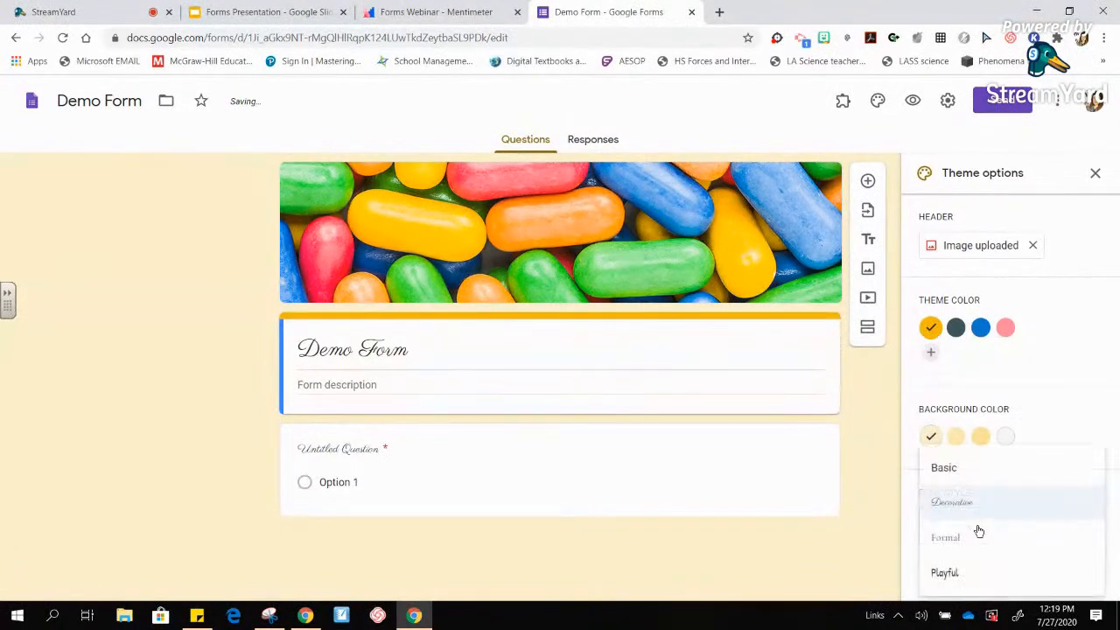
click(962, 575)
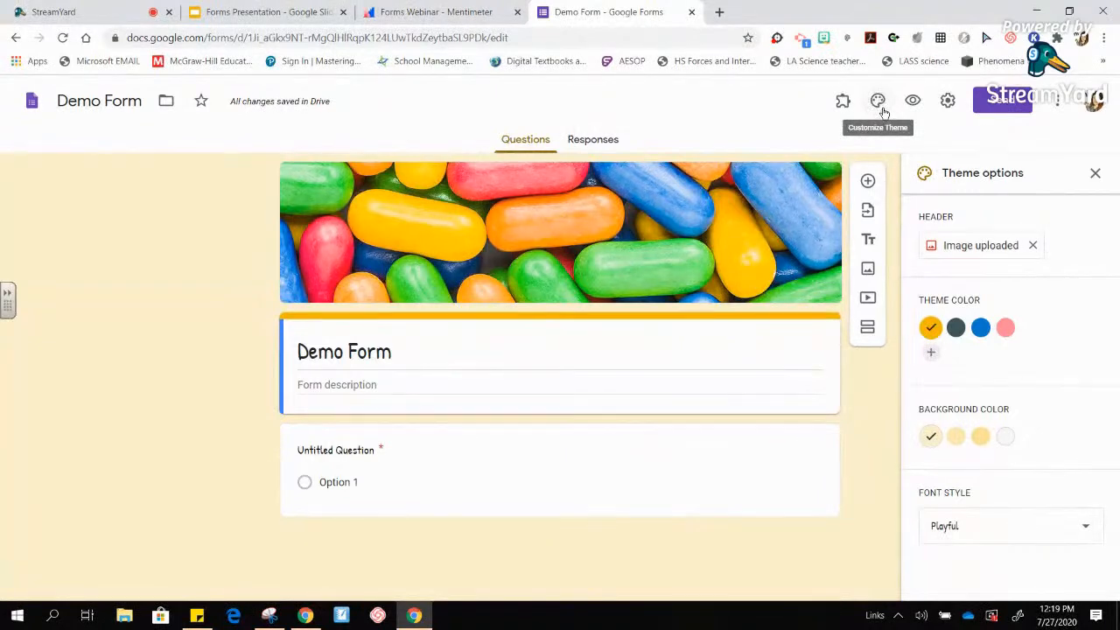
key(ctrl+plus)
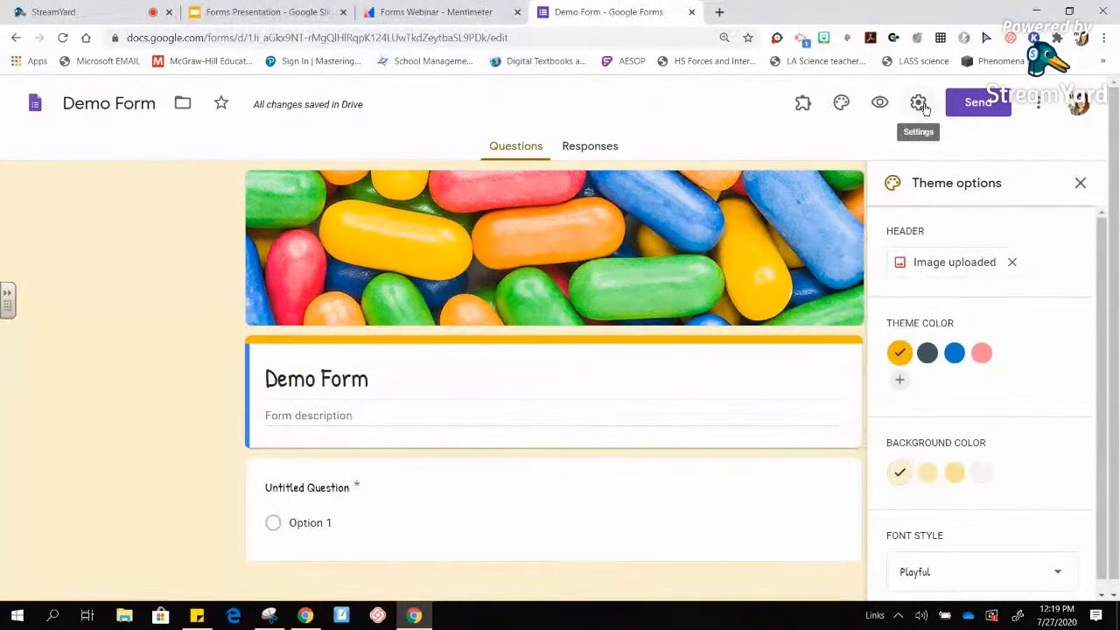
click(1081, 185)
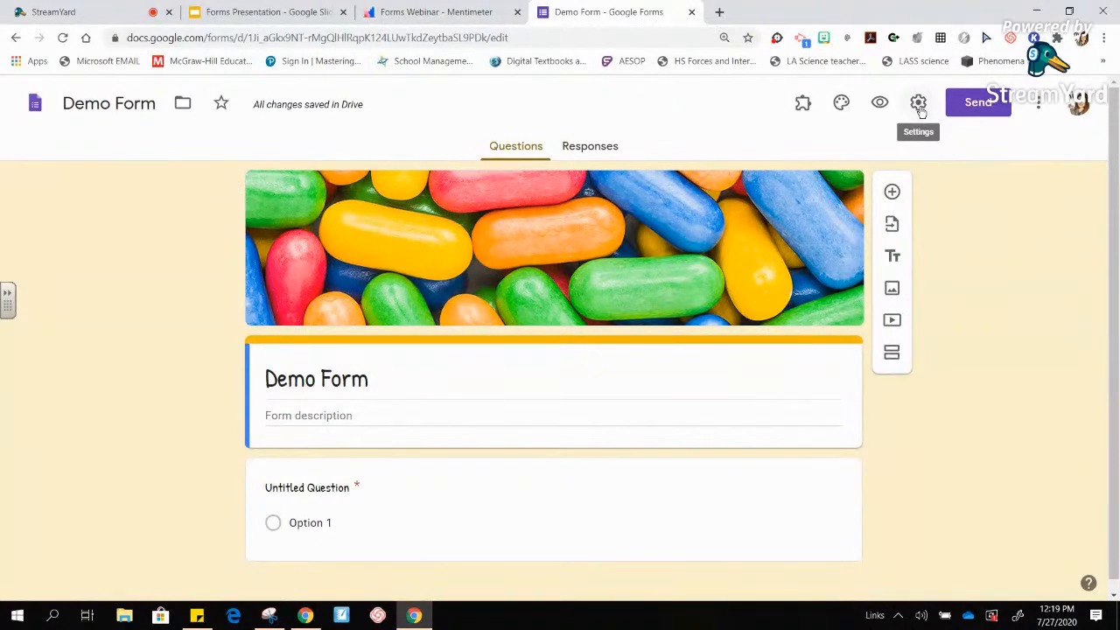
- Review the General settings, then switch to the Presentation settings
click(919, 105)
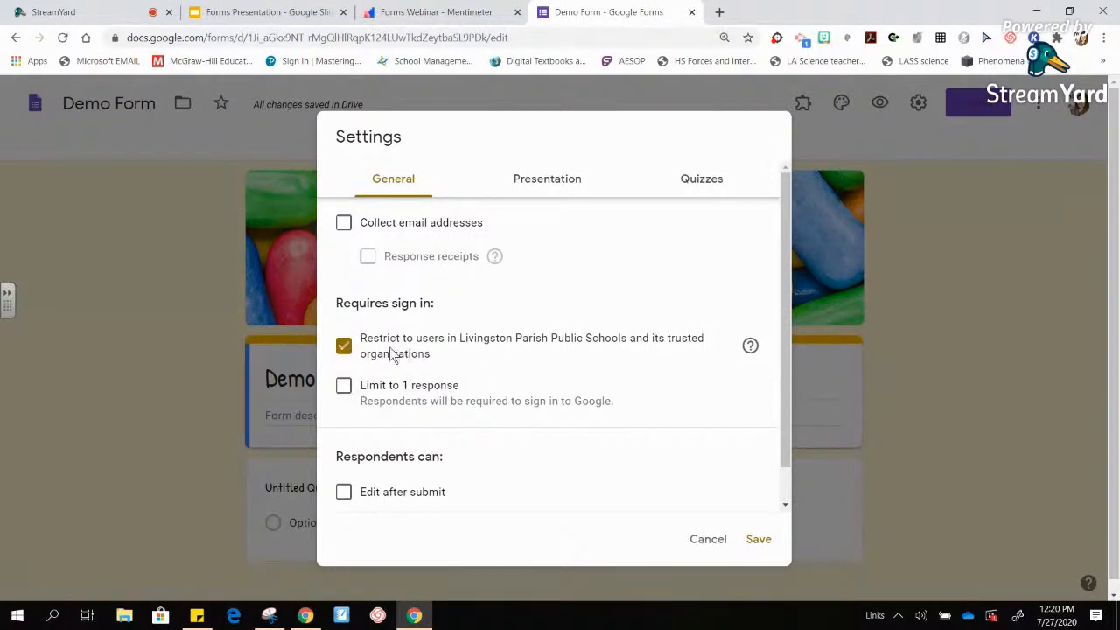
drag(789, 356, 784, 421)
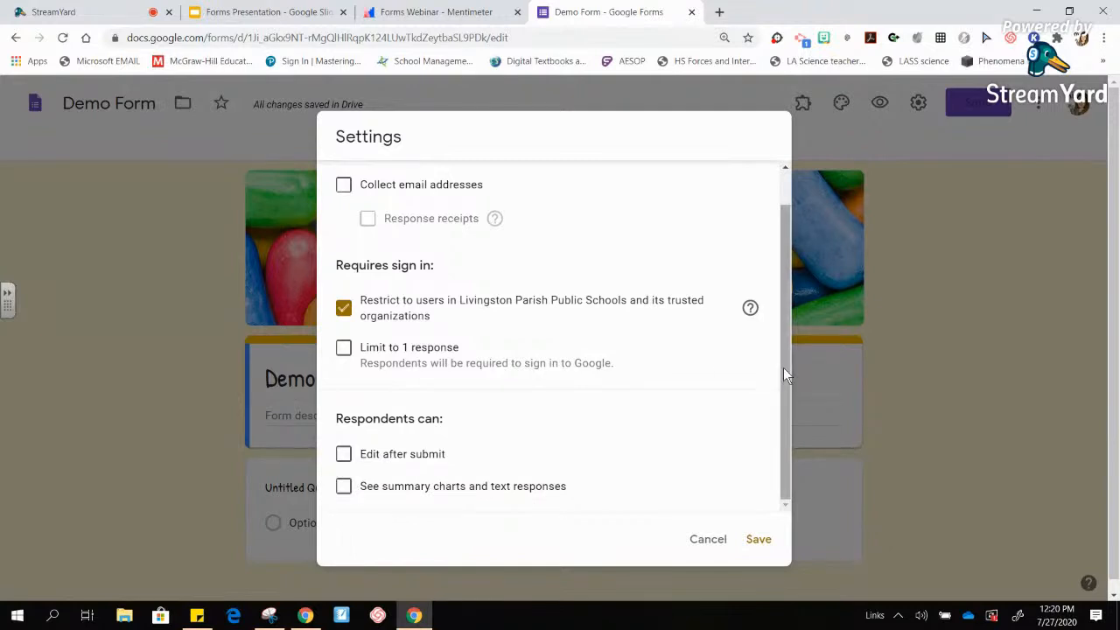
drag(784, 368, 780, 278)
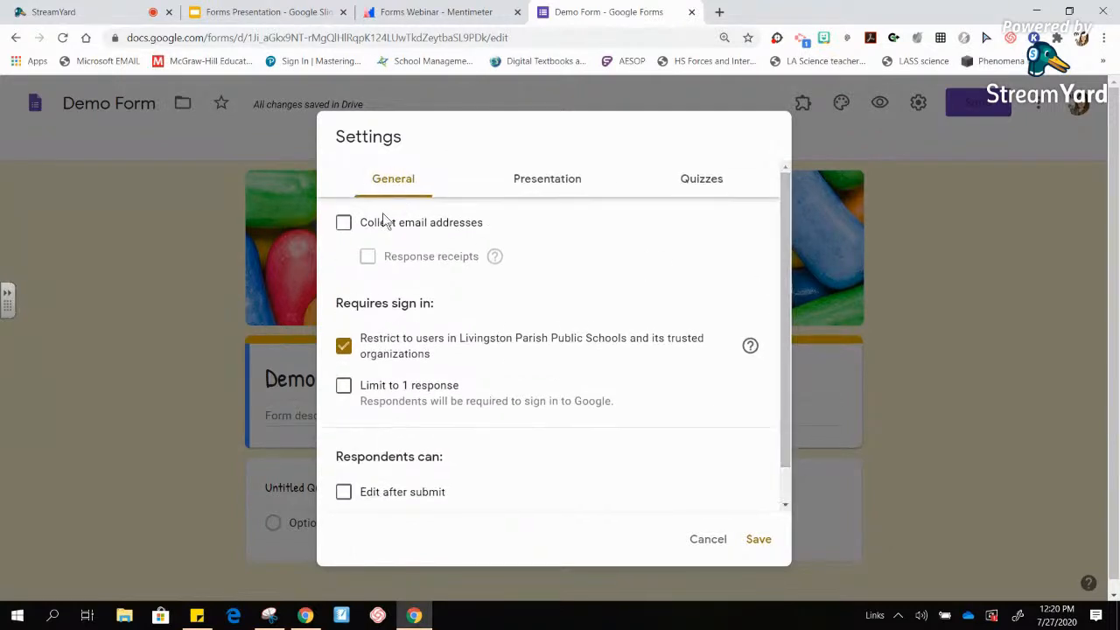
key(ctrl+minus)
key(ctrl+minus)
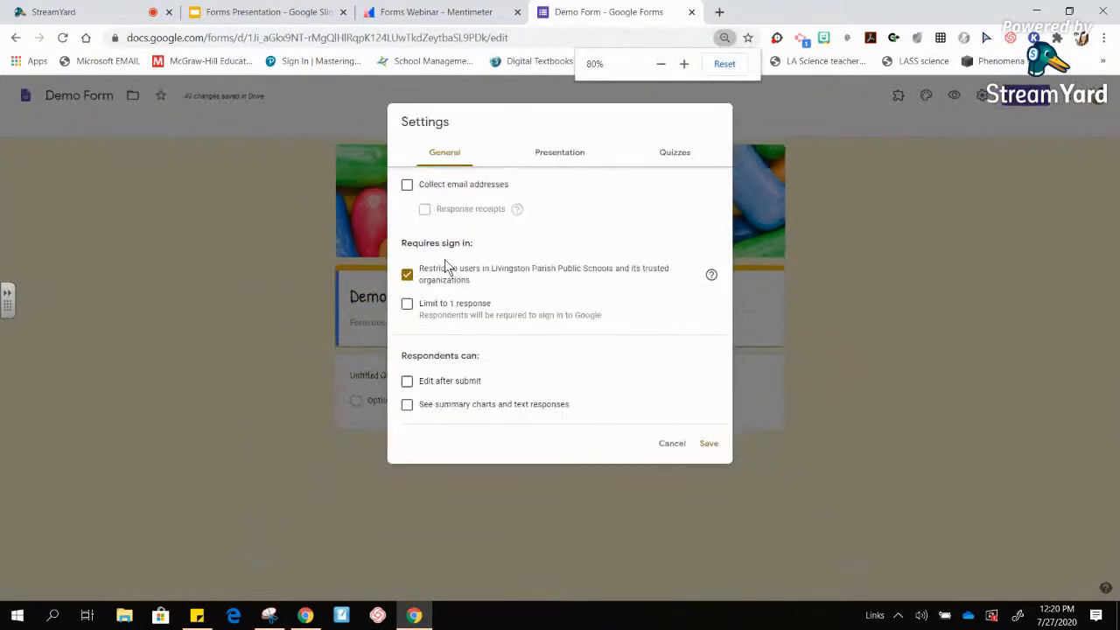
key(ctrl+plus)
key(ctrl+plus)
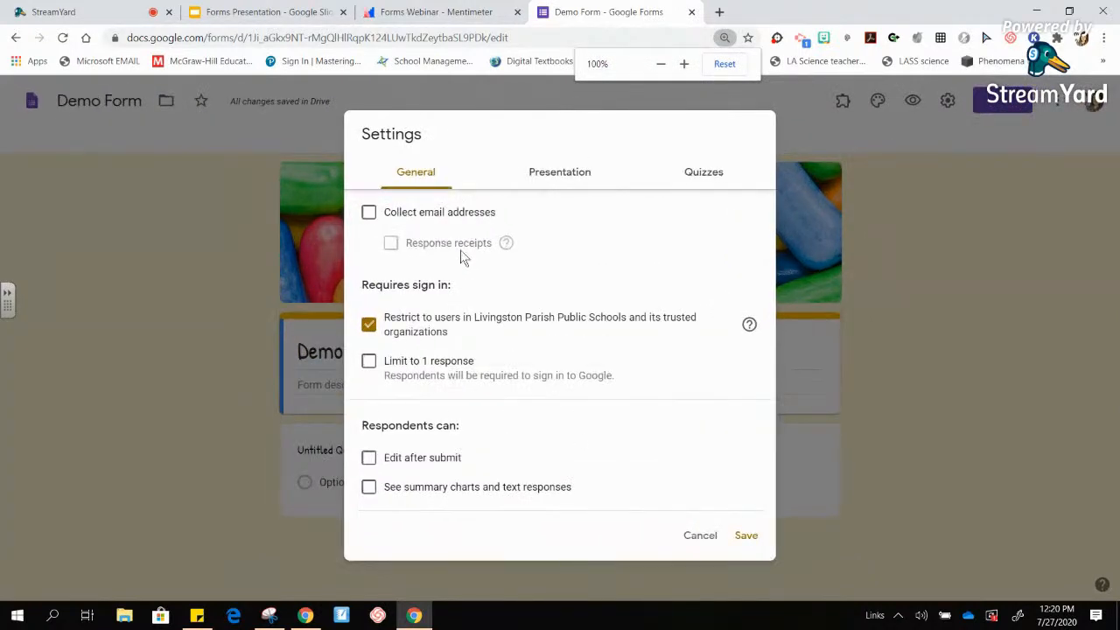
click(566, 175)
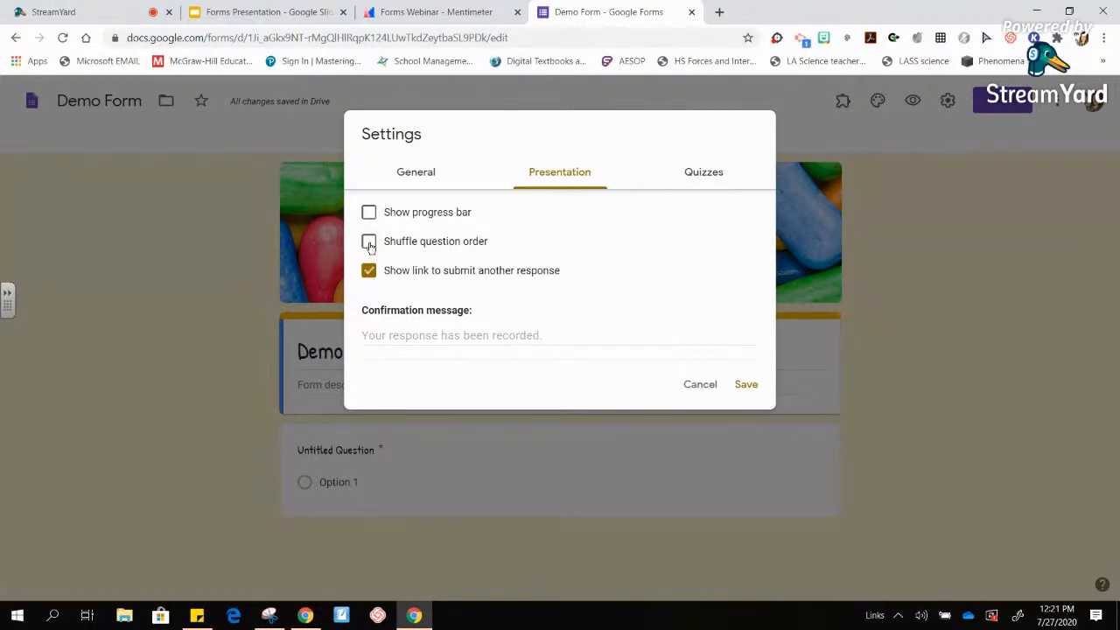
- Keep question shuffling off and turn off the link to submit another response
click(370, 244)
click(373, 248)
click(370, 276)
- Set the confirmation message to 'Thank you for your response.'
click(393, 335)
text(Thank you for)
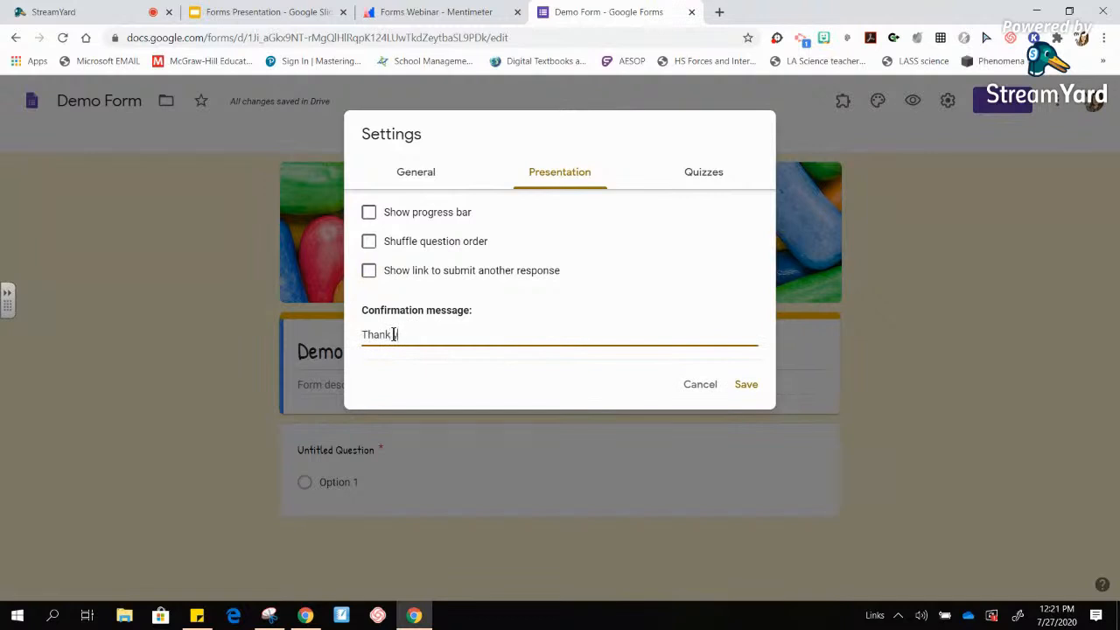
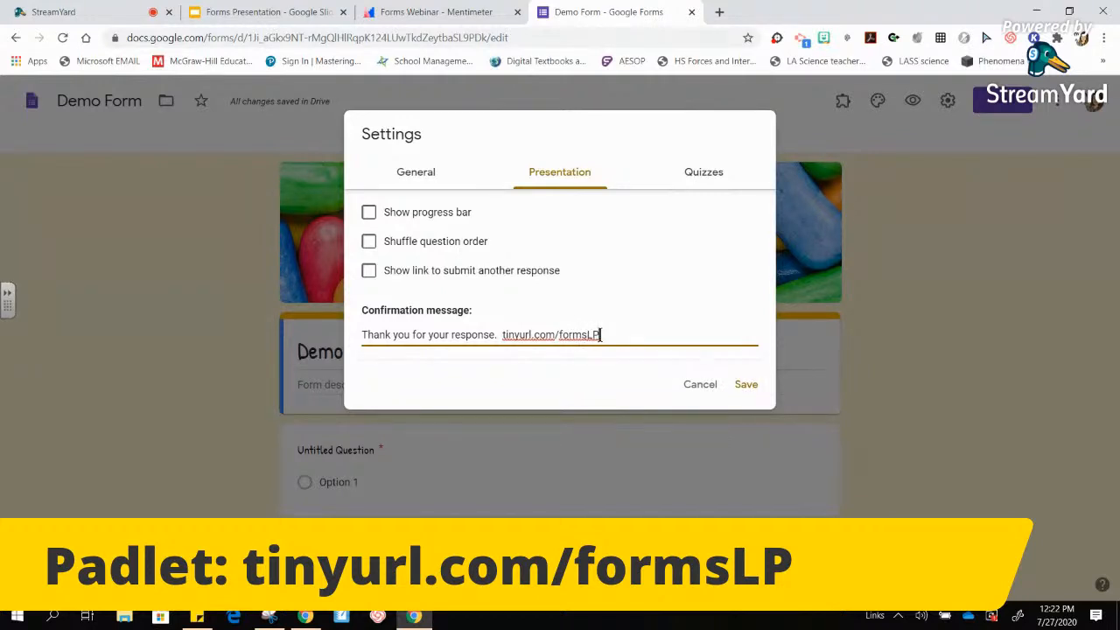
drag(607, 333, 501, 332)
key(BackSpace)
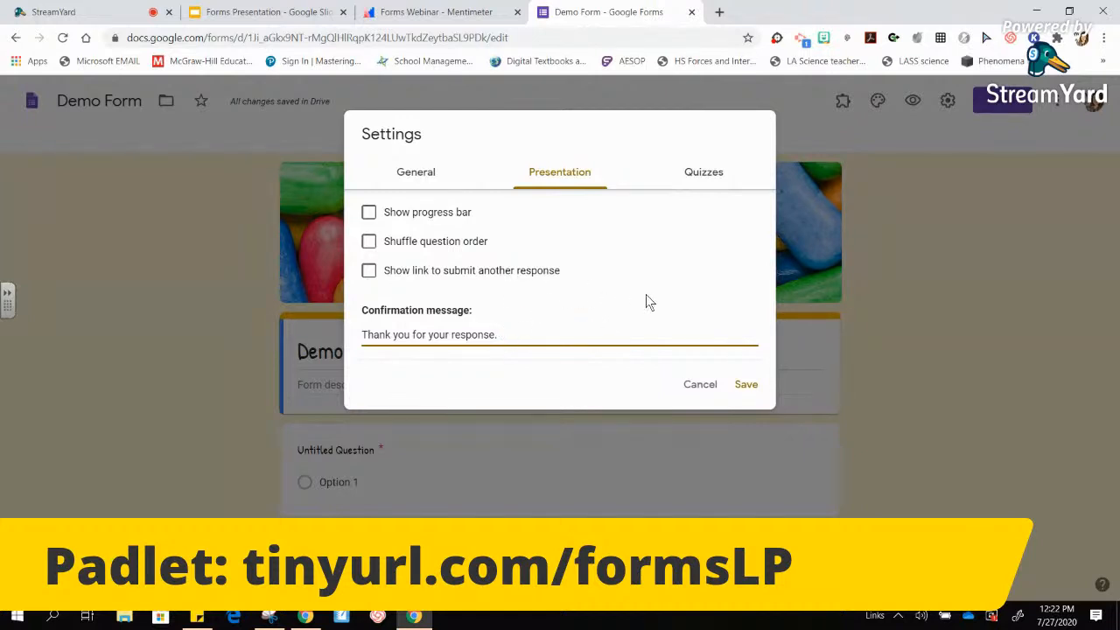
- Make the form a quiz with grades released after manual review
click(701, 175)
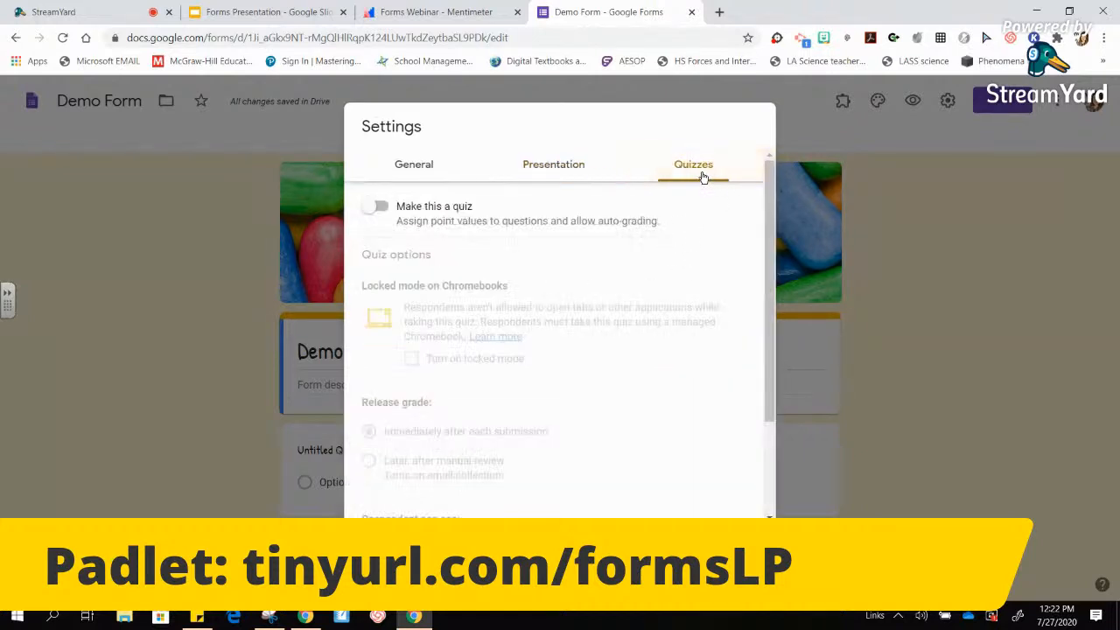
click(379, 208)
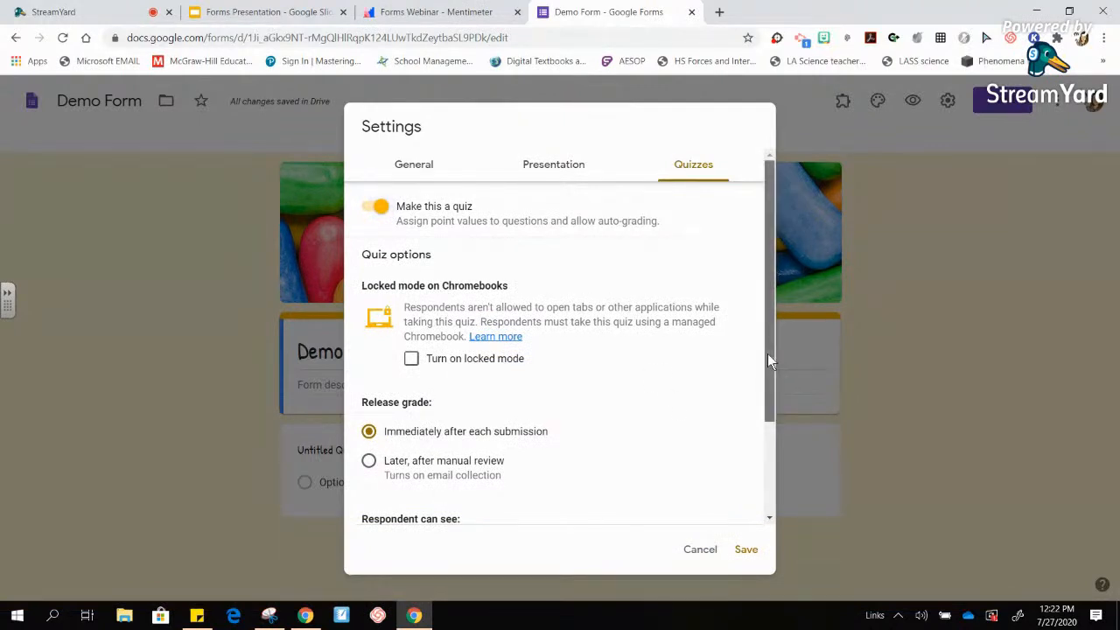
drag(767, 353, 779, 463)
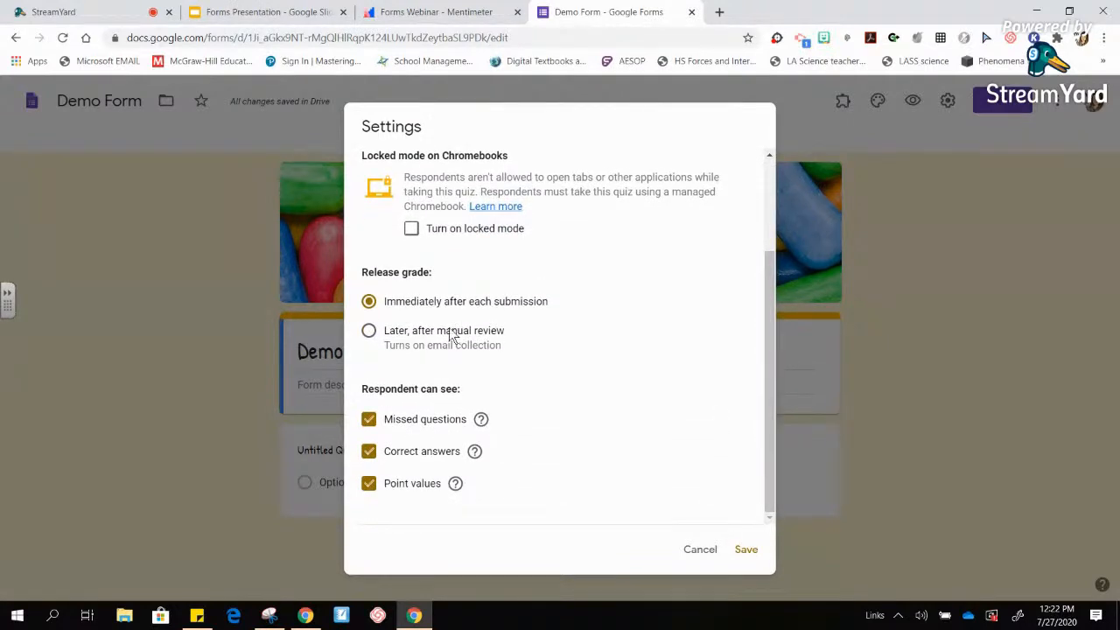
click(368, 331)
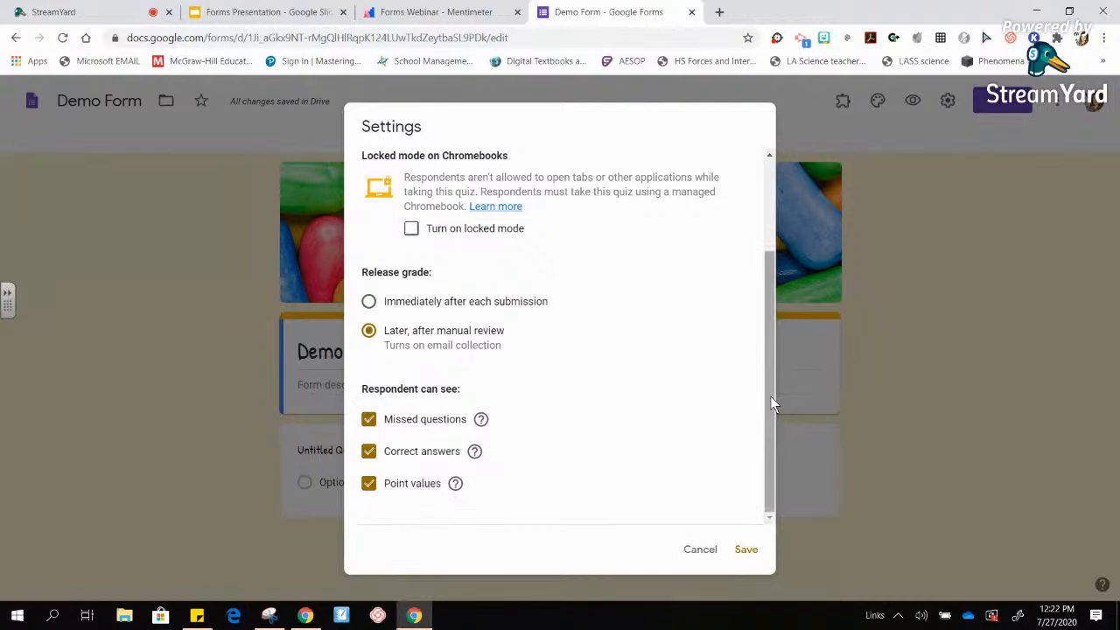
- Switch grade release to immediately after each submission, then turn quiz mode off
drag(770, 396, 766, 280)
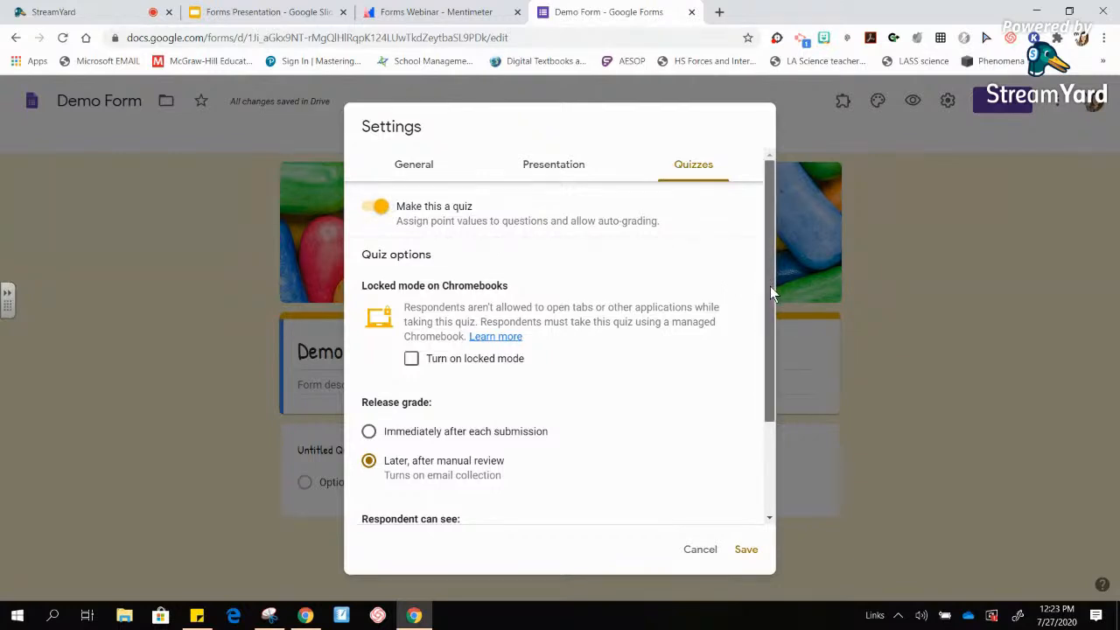
drag(770, 286, 773, 389)
click(369, 302)
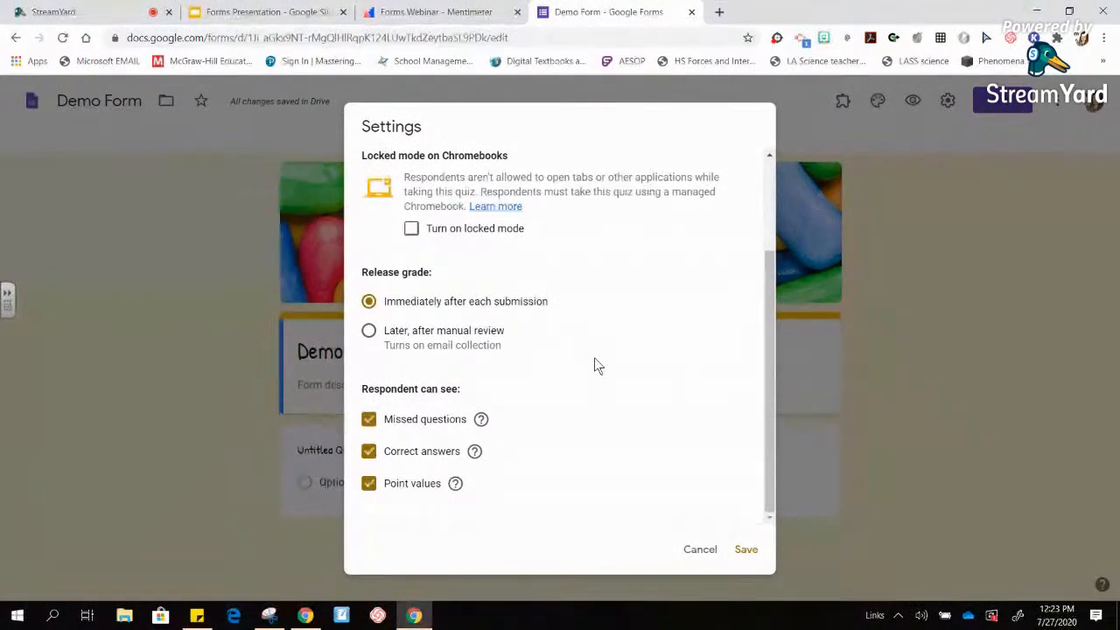
drag(769, 390, 678, 315)
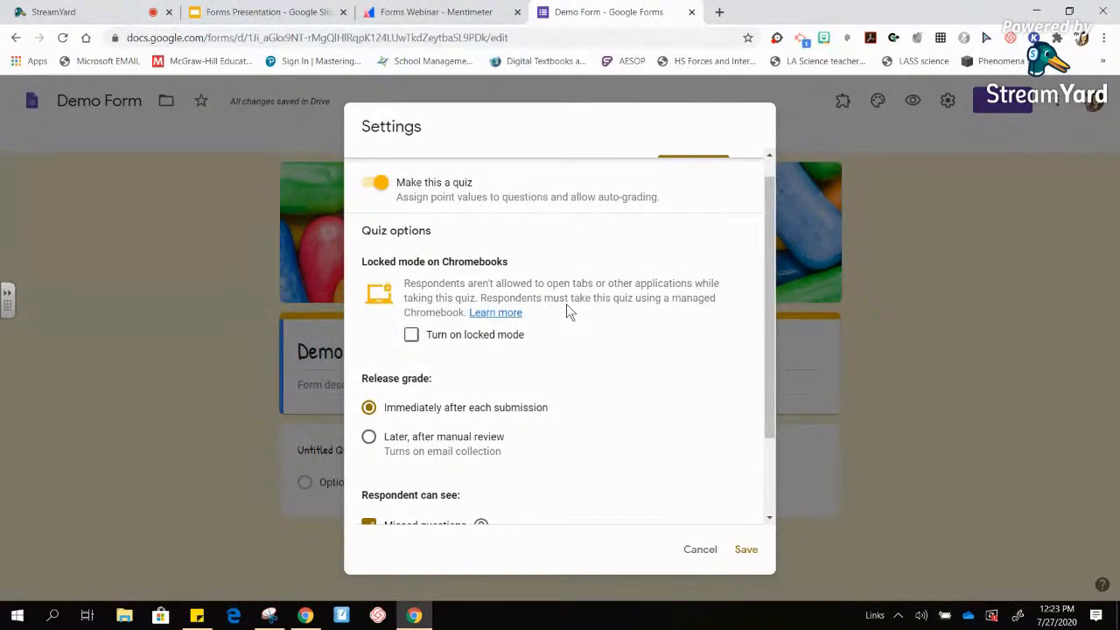
mouse_move(770, 282)
mouse_down()
mouse_move(768, 237)
mouse_move(775, 410)
mouse_move(778, 284)
mouse_up()
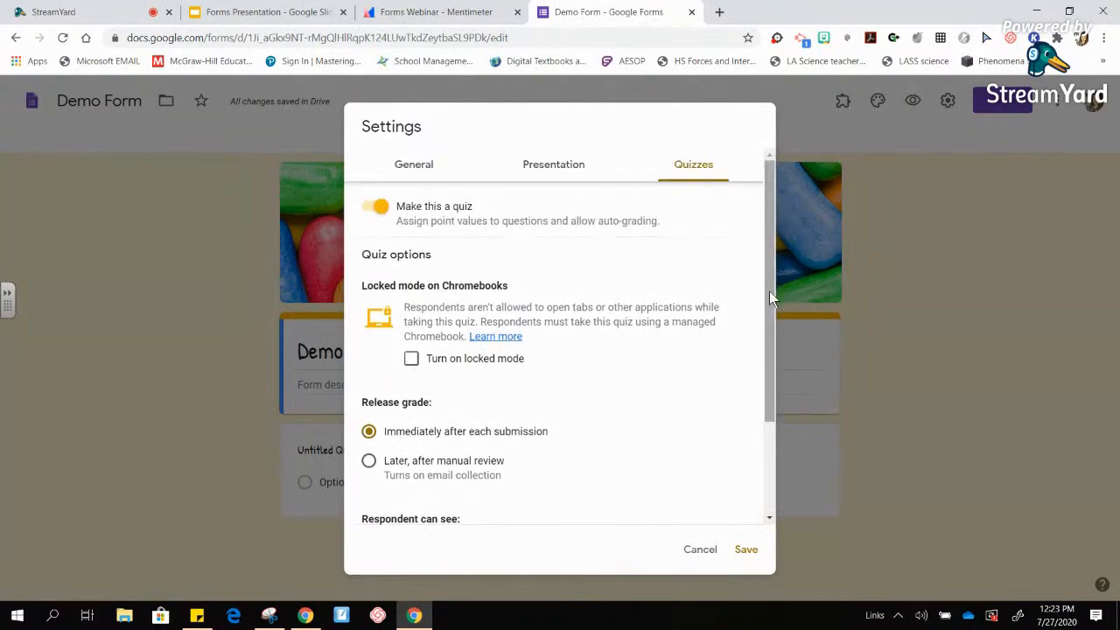
click(378, 208)
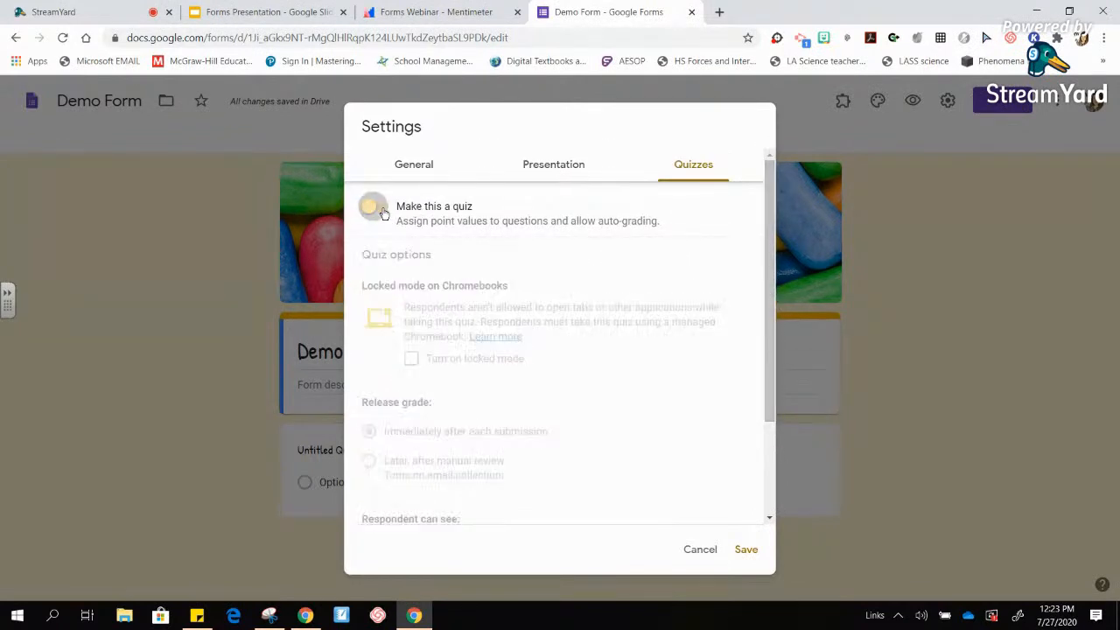
- Save Settings with the quiz turned off and show Demo Form's More menu (Make a copy, Add-ons)
click(745, 550)
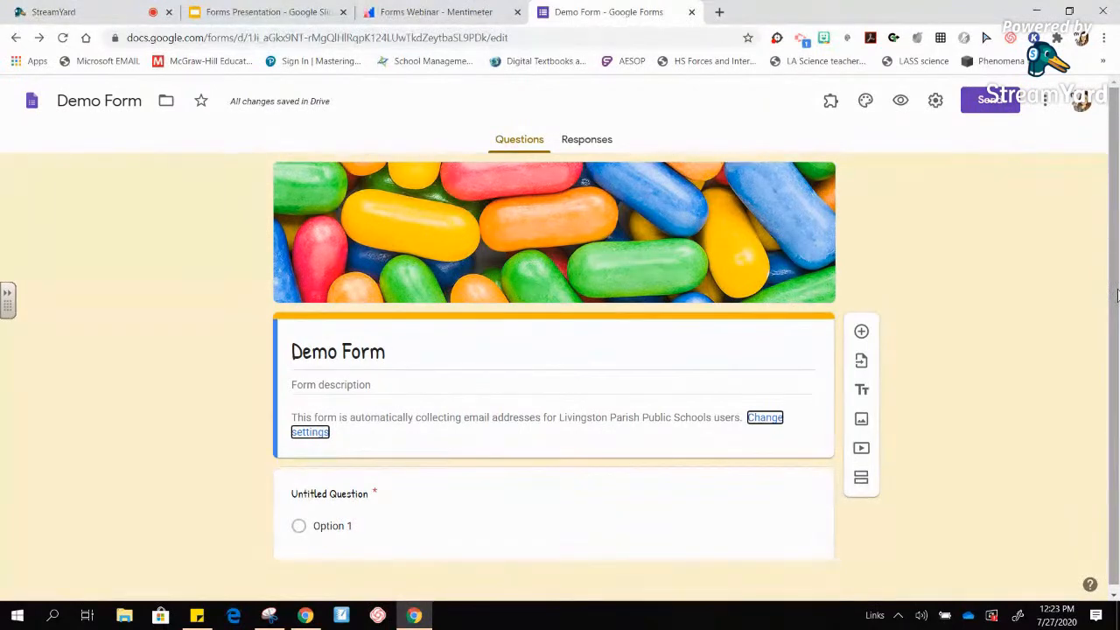
click(1006, 279)
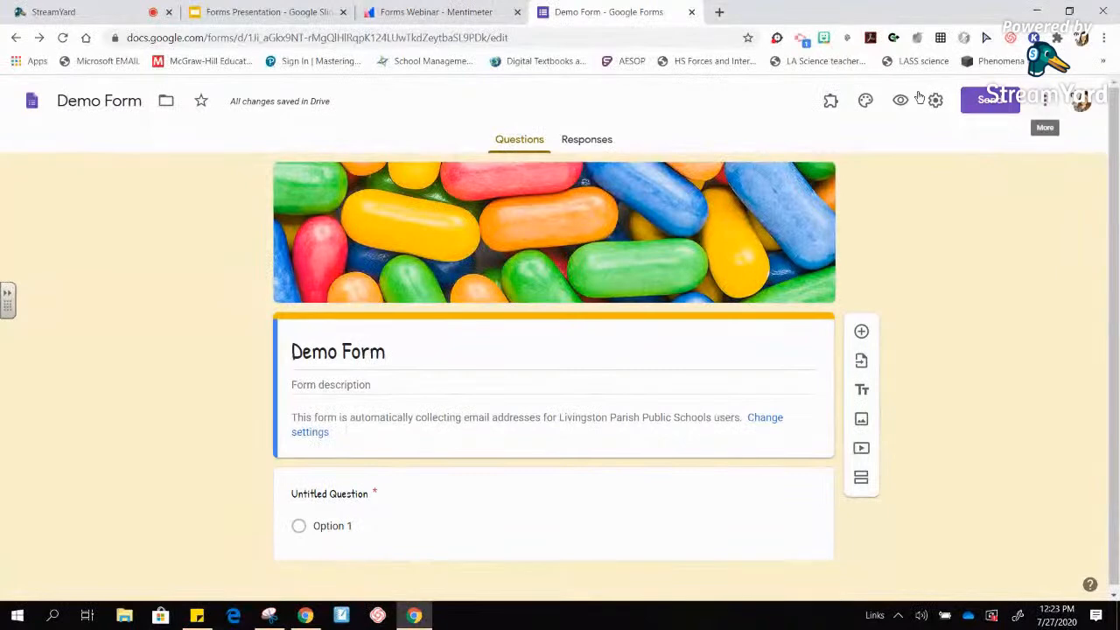
click(1048, 106)
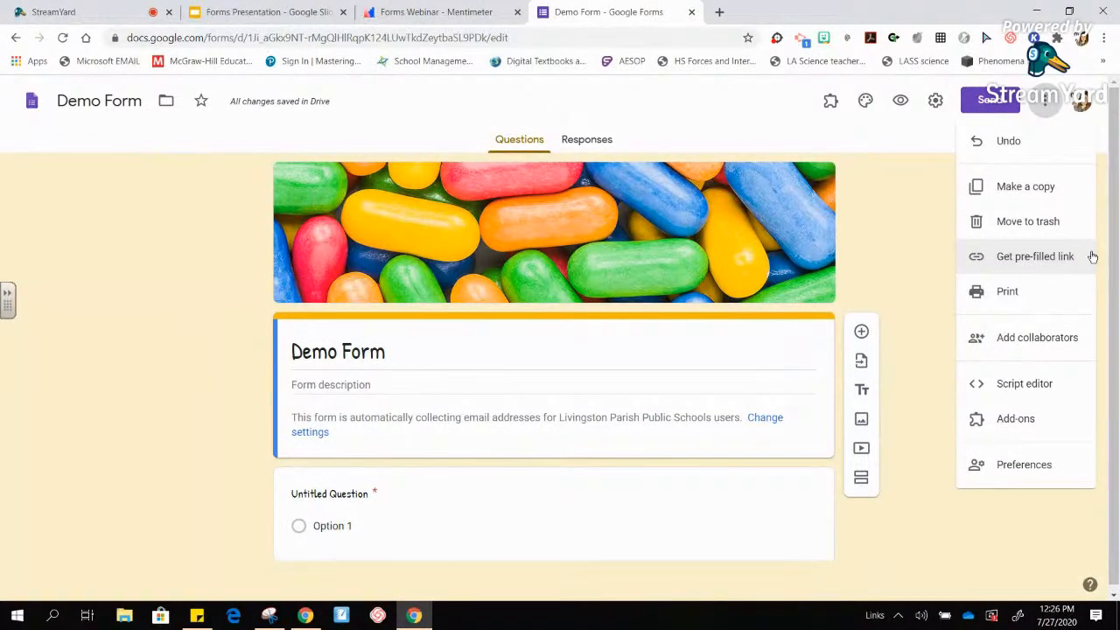
- Choose Preferences to view the Default settings: required questions and 1 default point
scroll(1117, 288, down, 1)
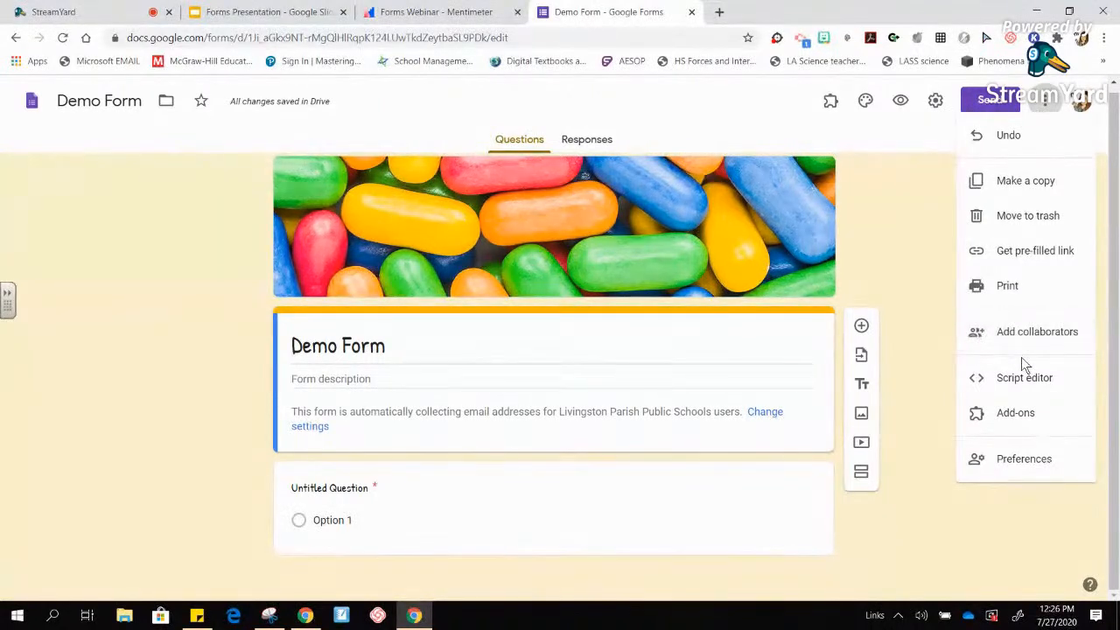
click(1029, 464)
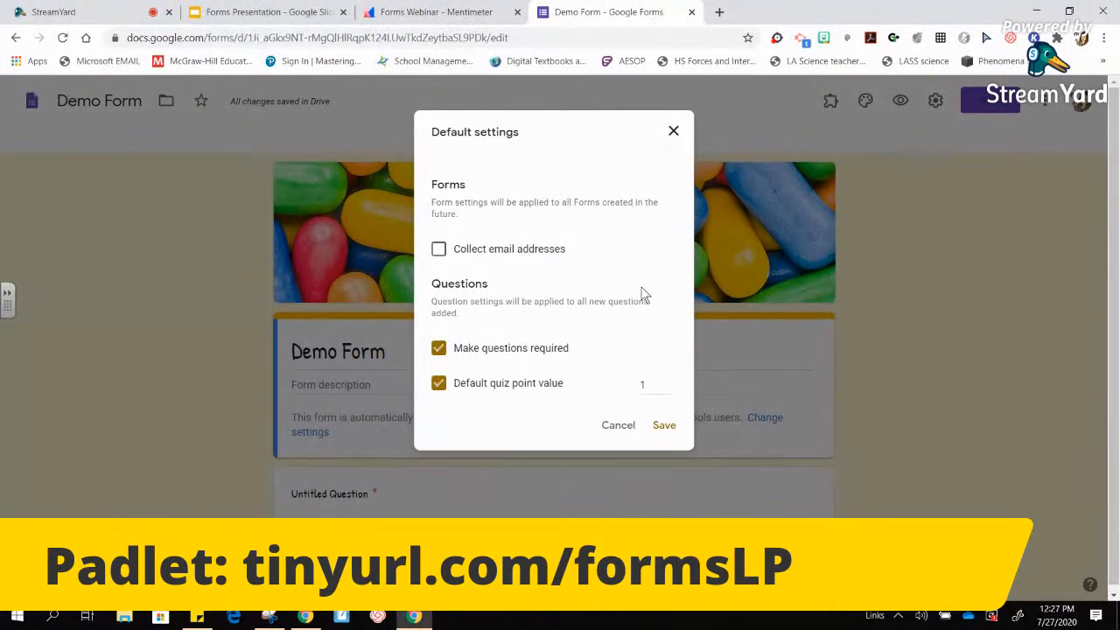
- Reopen Preferences, toggle Collect email addresses on and back off, and save the defaults
click(673, 133)
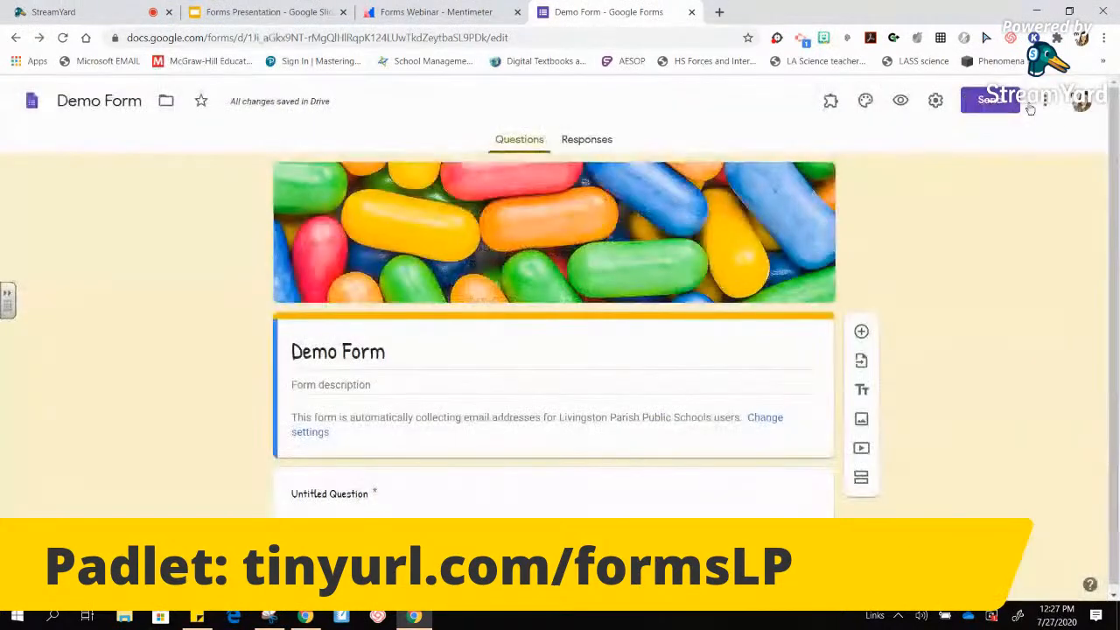
click(1047, 104)
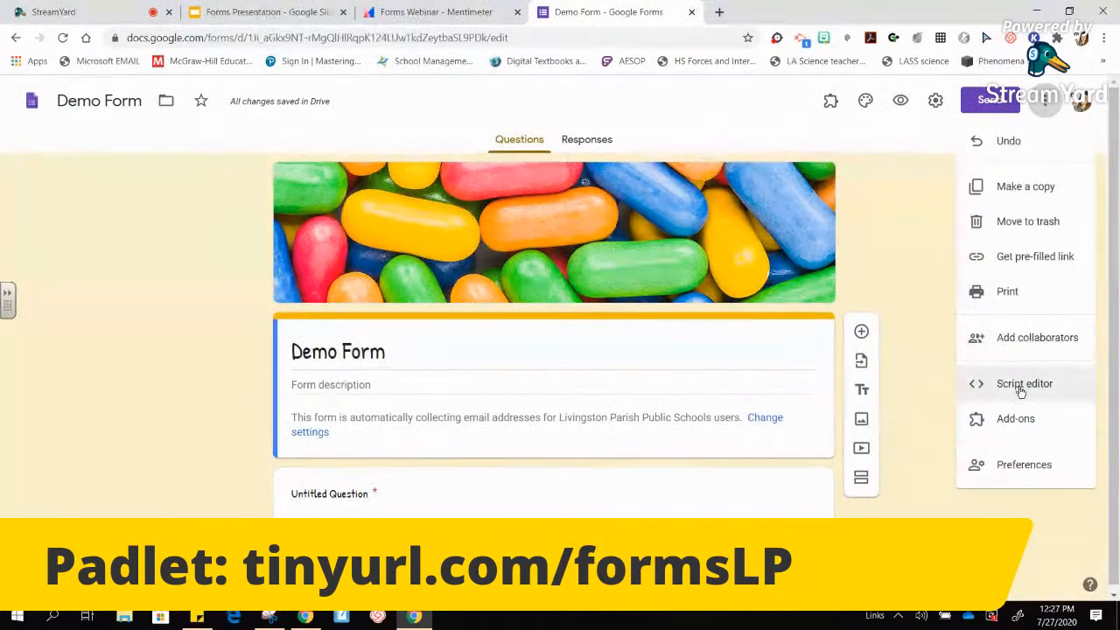
click(1024, 466)
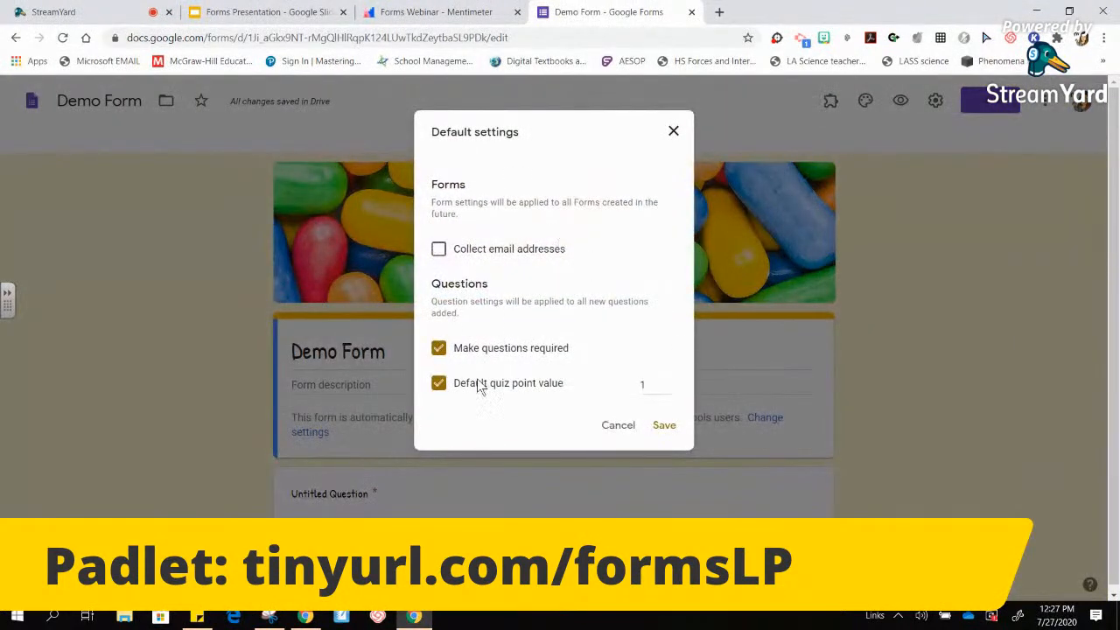
click(440, 253)
click(440, 253)
click(663, 425)
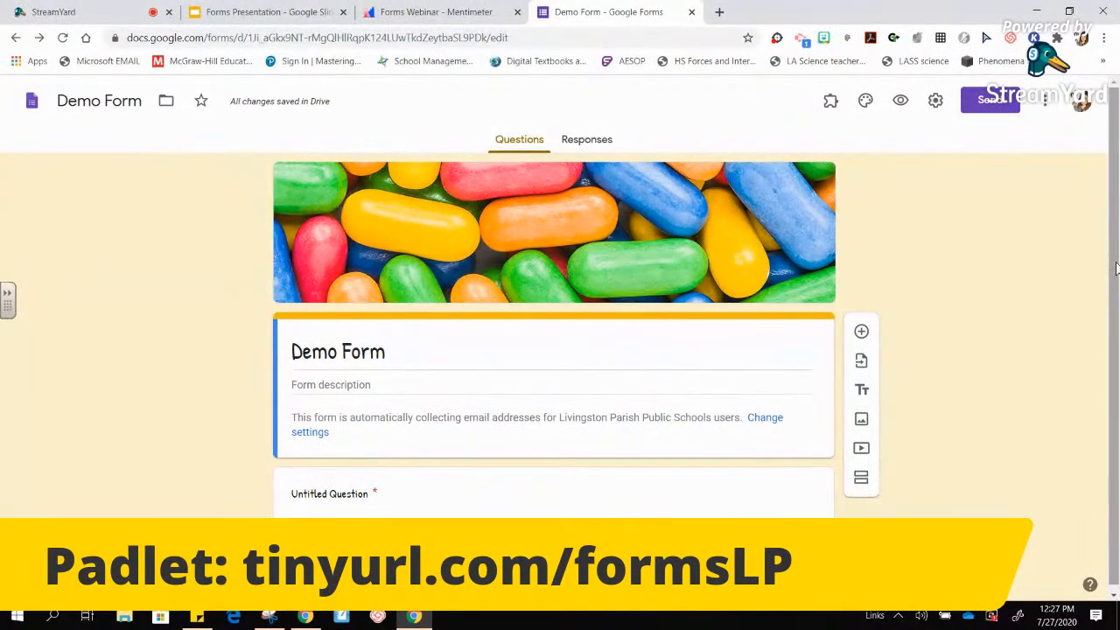
drag(1116, 267, 1115, 320)
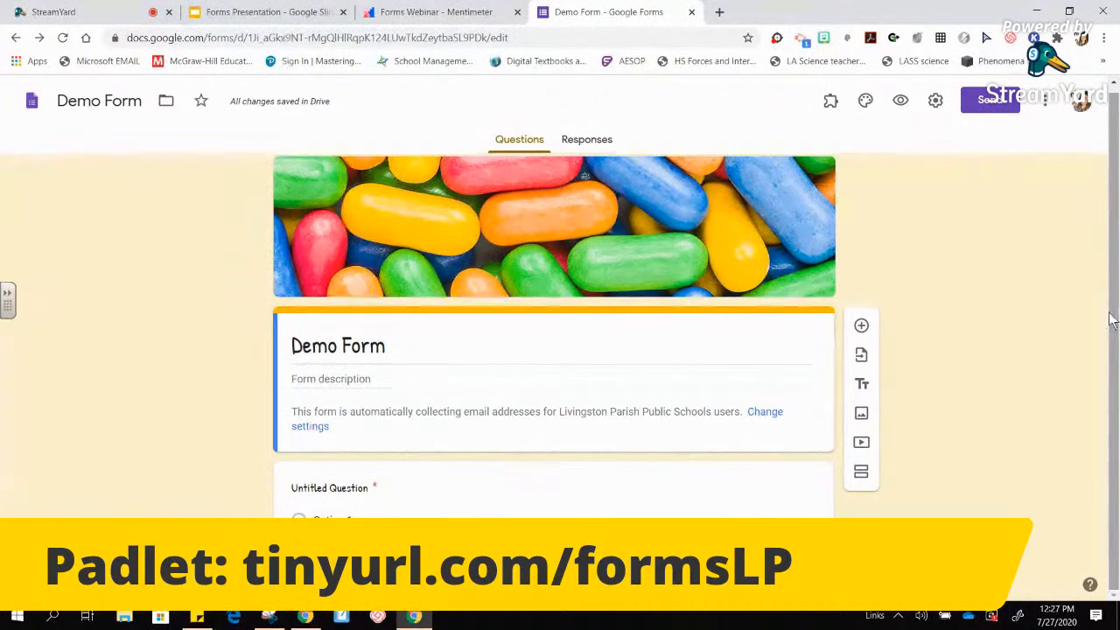
- Title the first question 'Full Name:' and make it a Short answer question
click(341, 488)
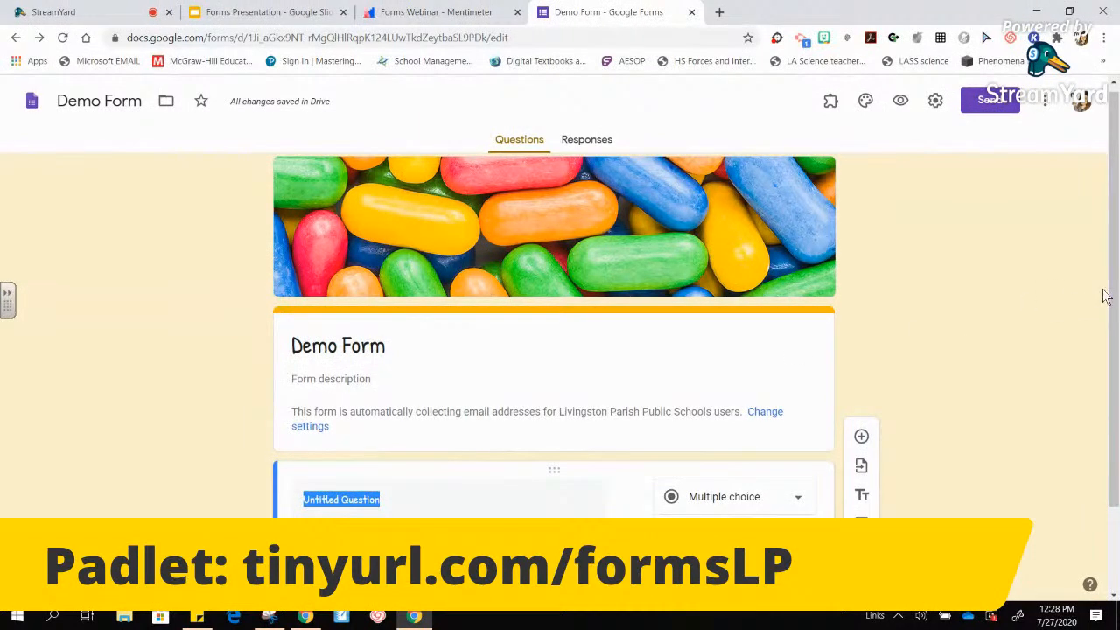
scroll(665, 332, down, 2)
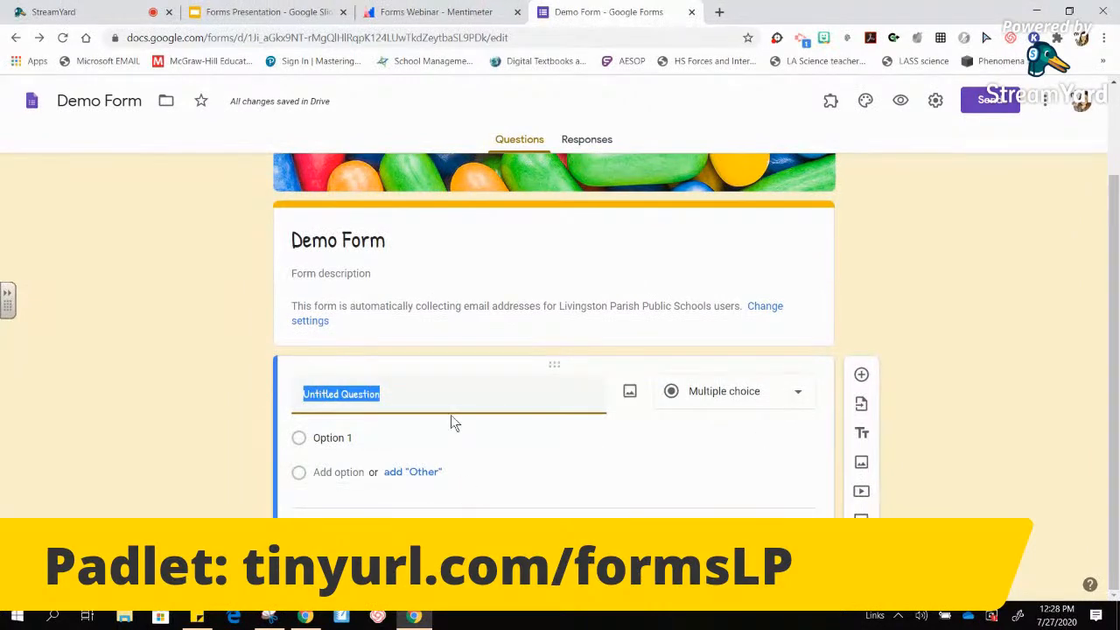
text(Name:)
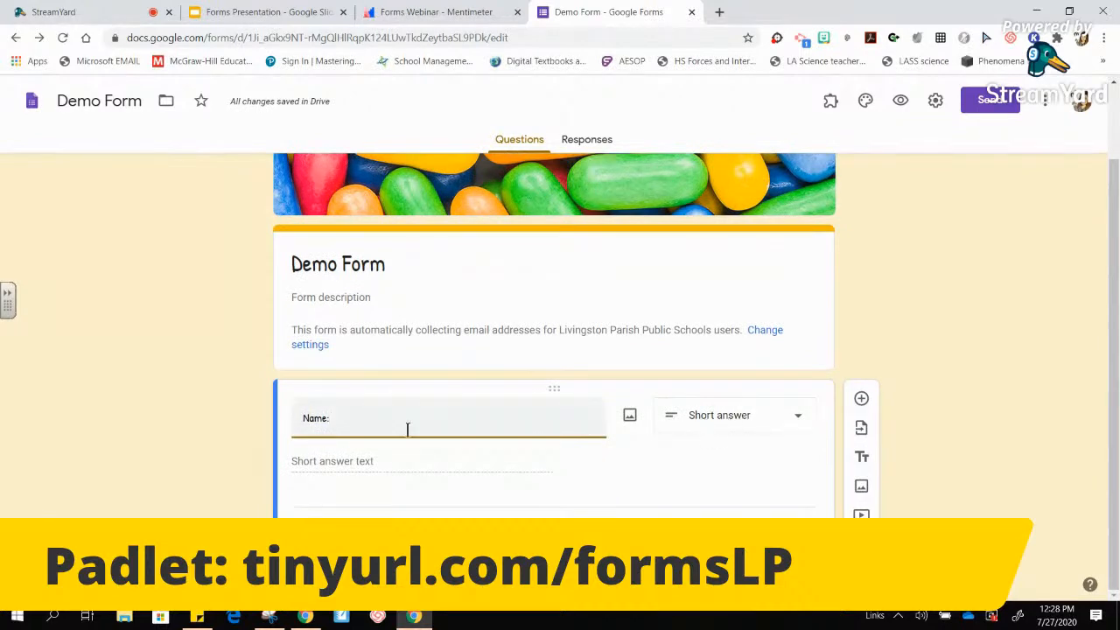
text(Full)
click(912, 391)
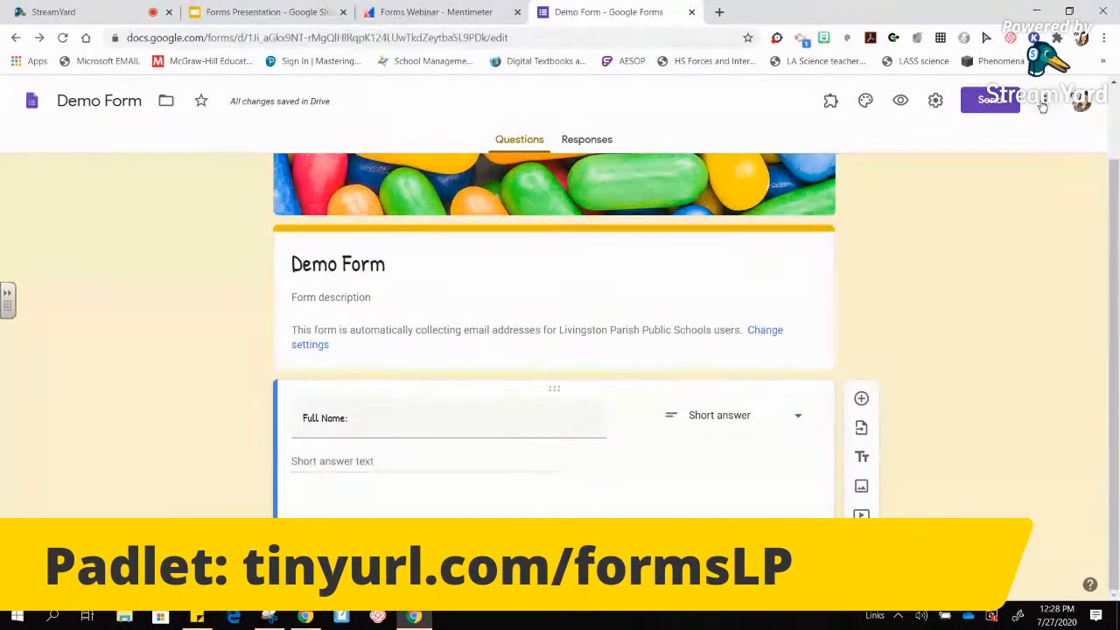
click(1044, 101)
click(864, 241)
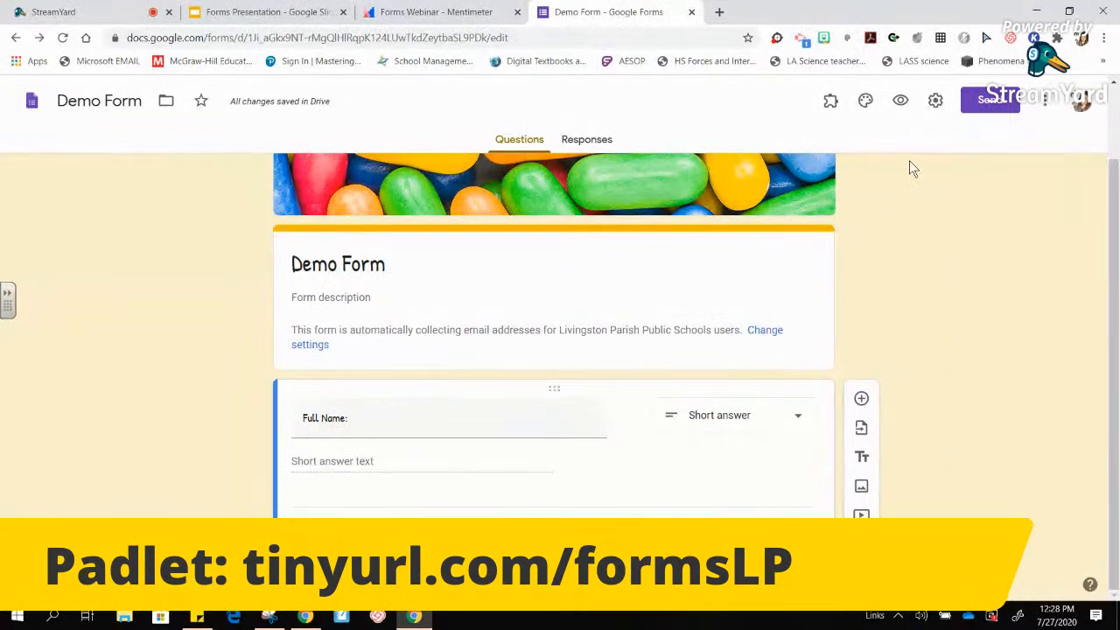
- Turn 'Make this a quiz' back on, save, and add a second question below Full Name
click(934, 101)
click(700, 177)
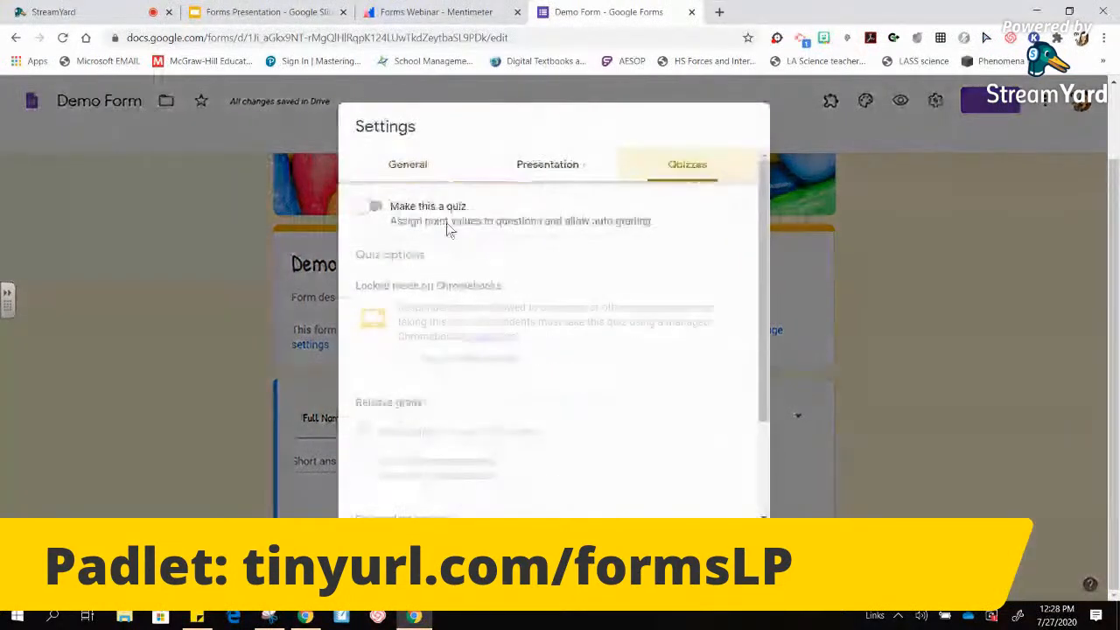
click(372, 206)
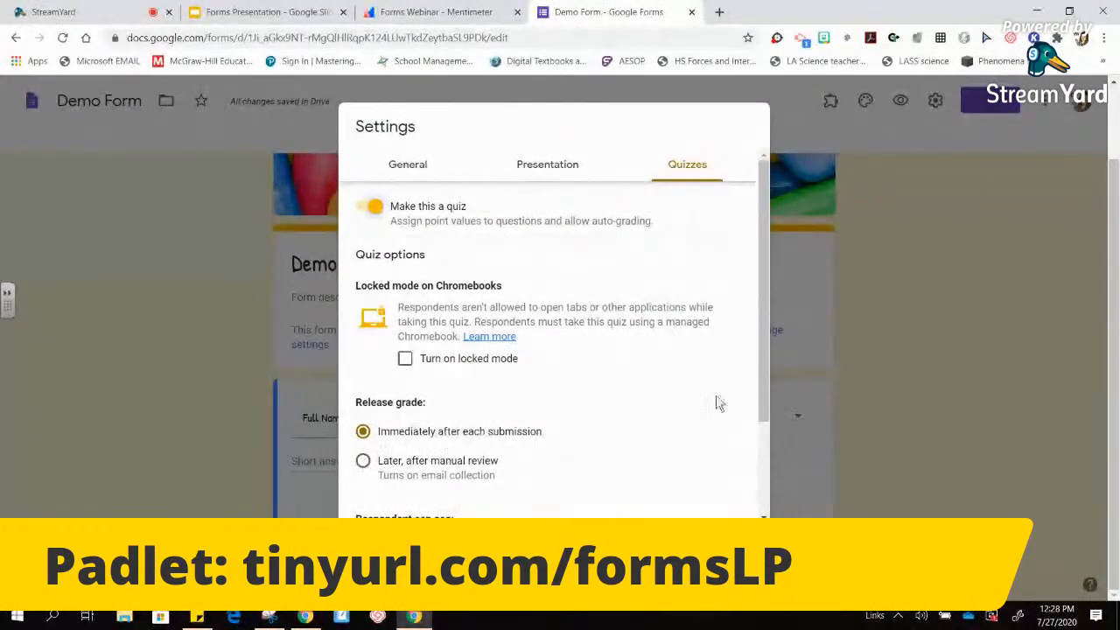
drag(760, 383, 771, 481)
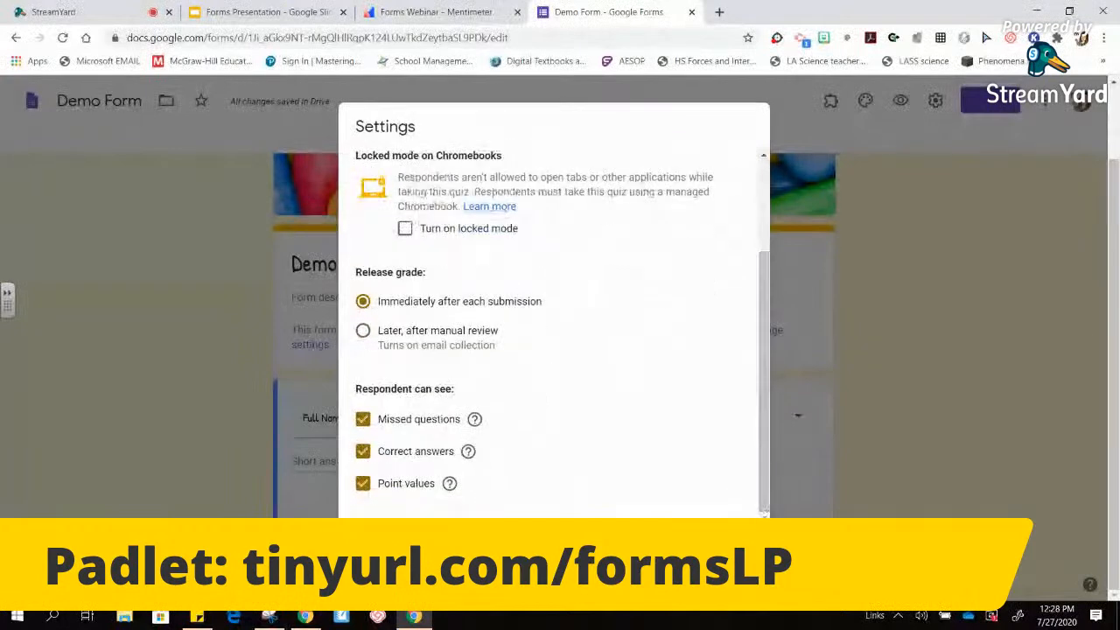
click(737, 554)
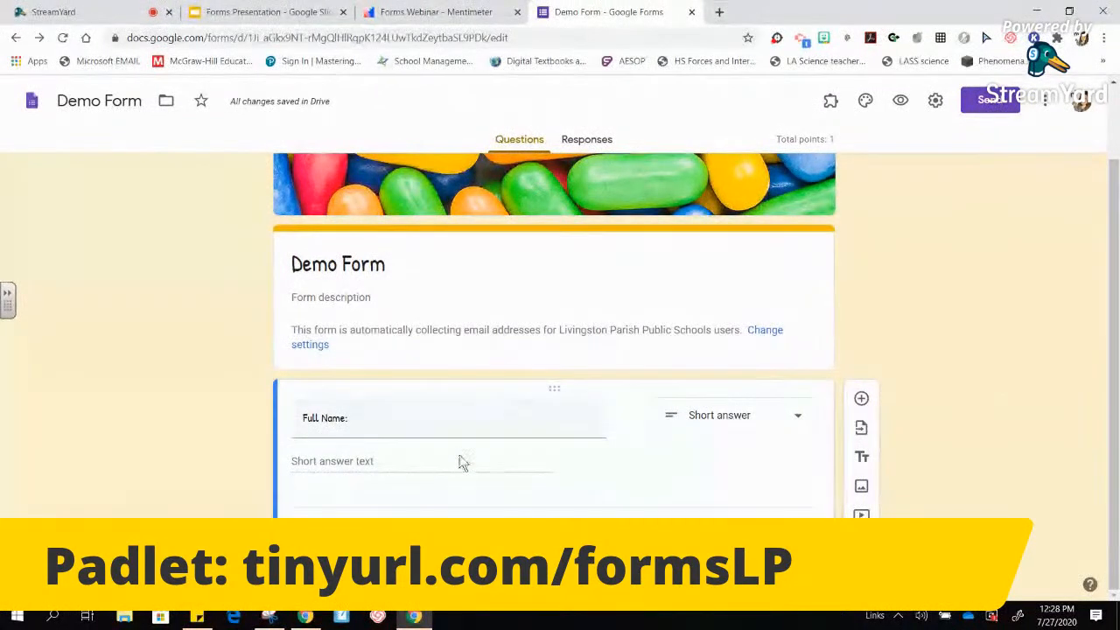
click(862, 402)
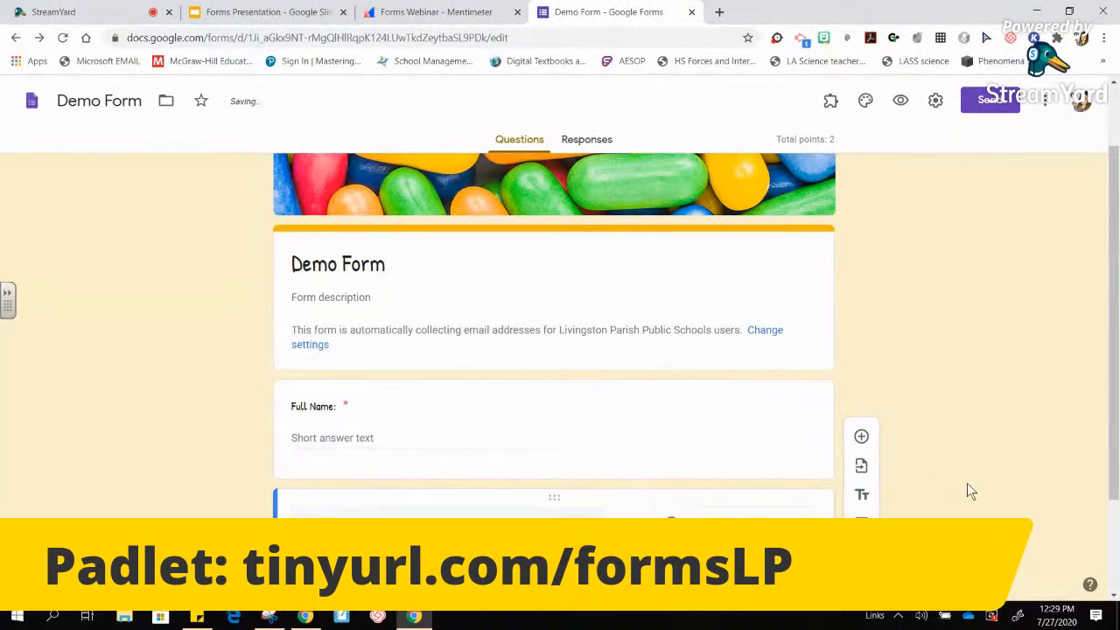
scroll(1117, 450, down, 1)
scroll(1117, 450, down, 1)
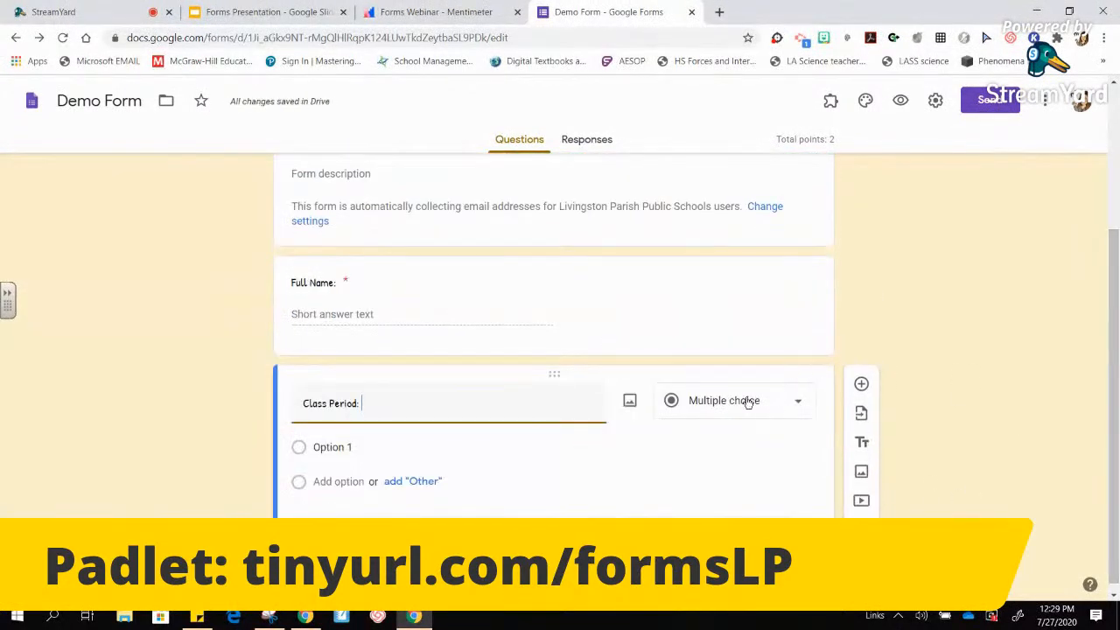
click(334, 442)
text(1)
key(Return)
text(2)
key(Return)
text(3)
key(Return)
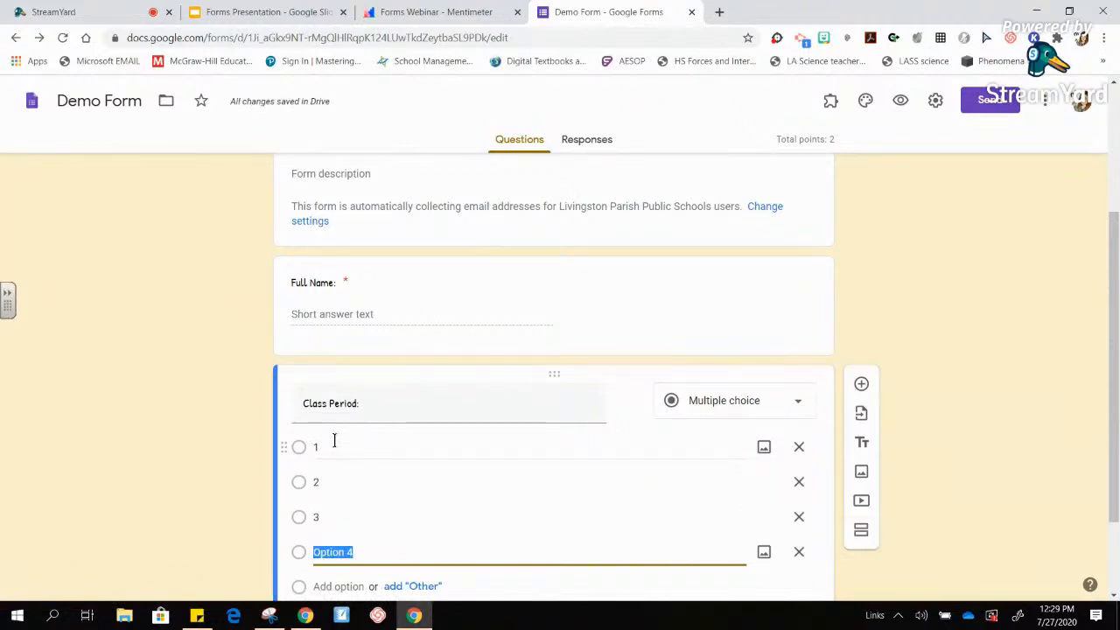
text(4)
key(Return)
text(5)
key(Return)
text(6)
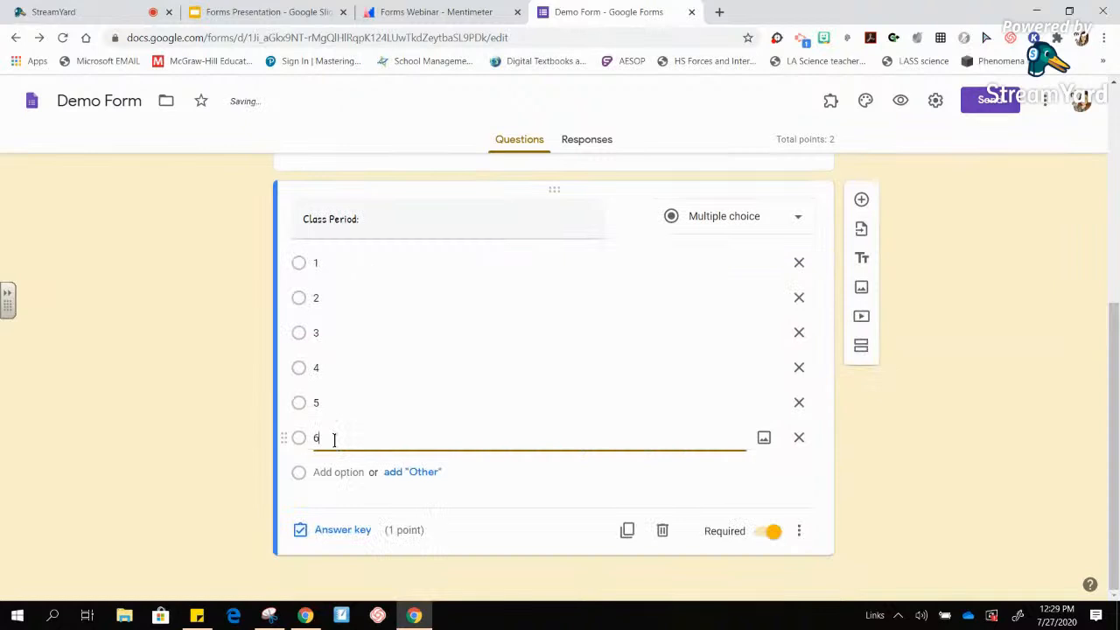
key(Return)
text(7)
key(Return)
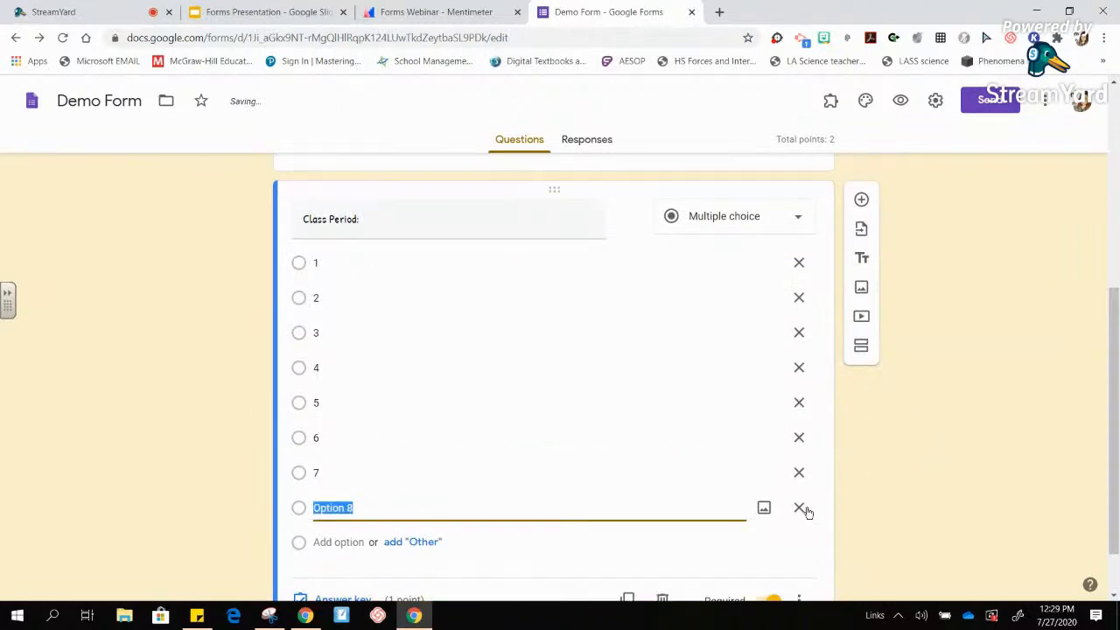
click(800, 513)
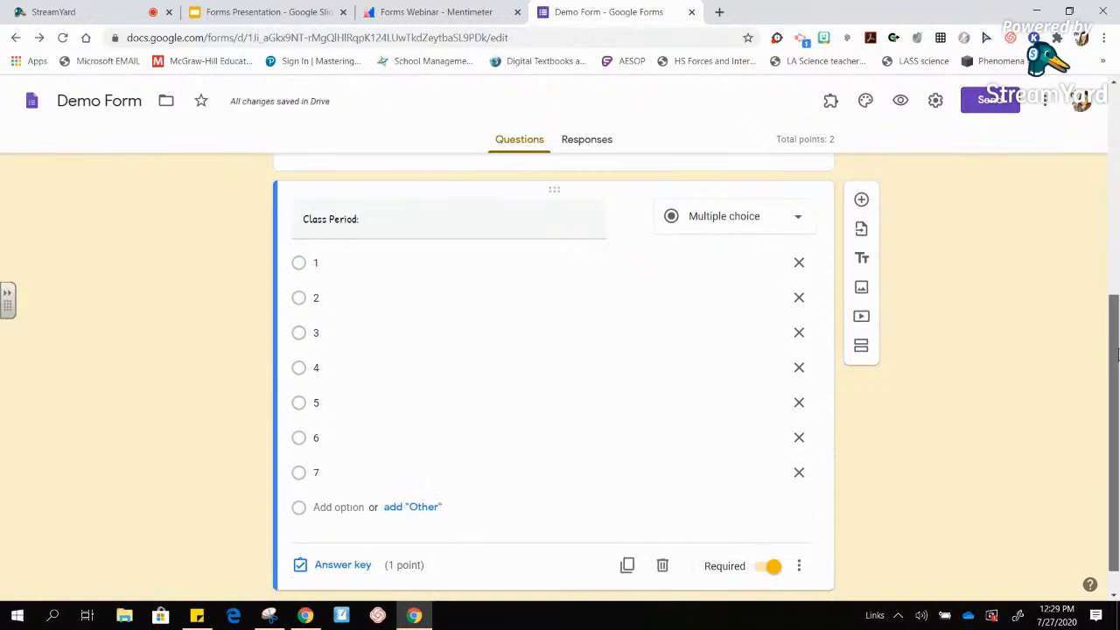
drag(1117, 353, 1116, 381)
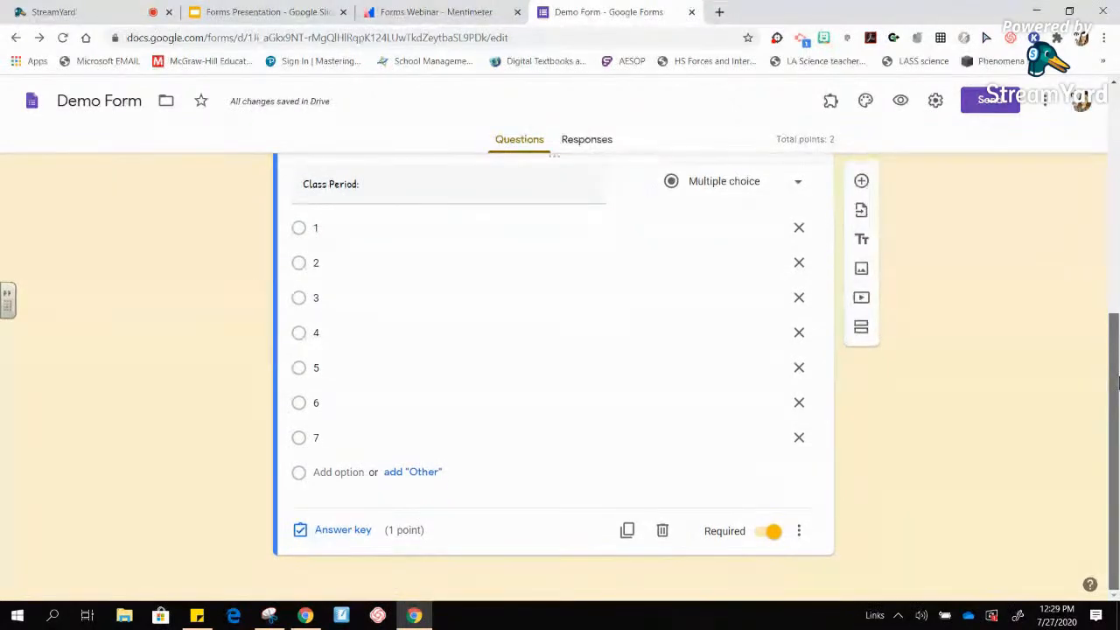
- Set both the Class Period and Full Name questions to 0 points in their answer keys
click(343, 530)
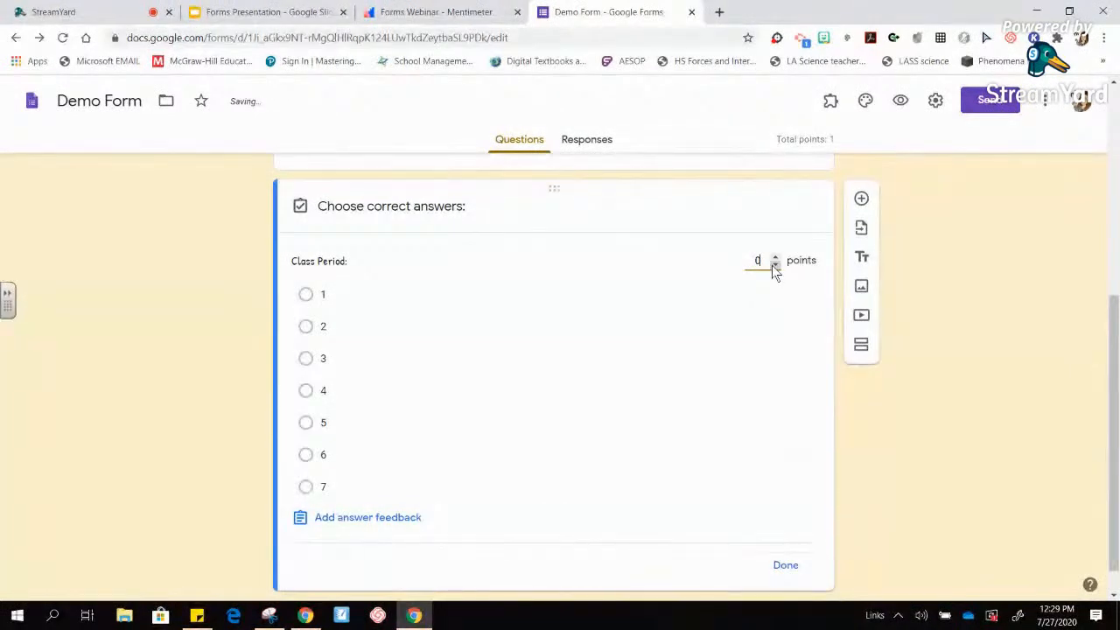
click(787, 569)
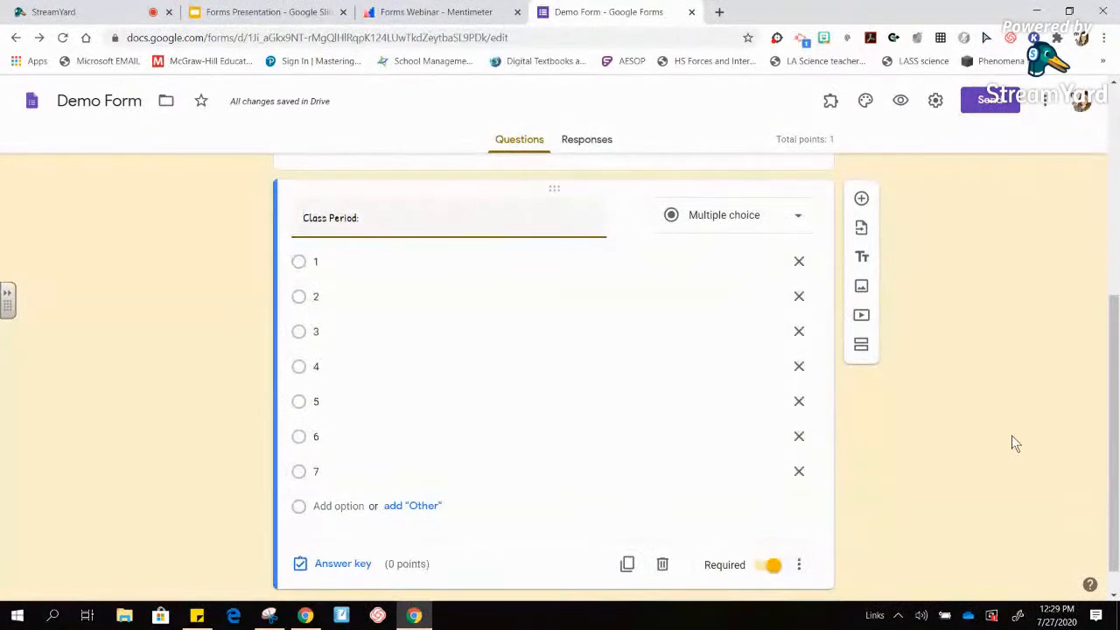
scroll(1114, 424, up, 3)
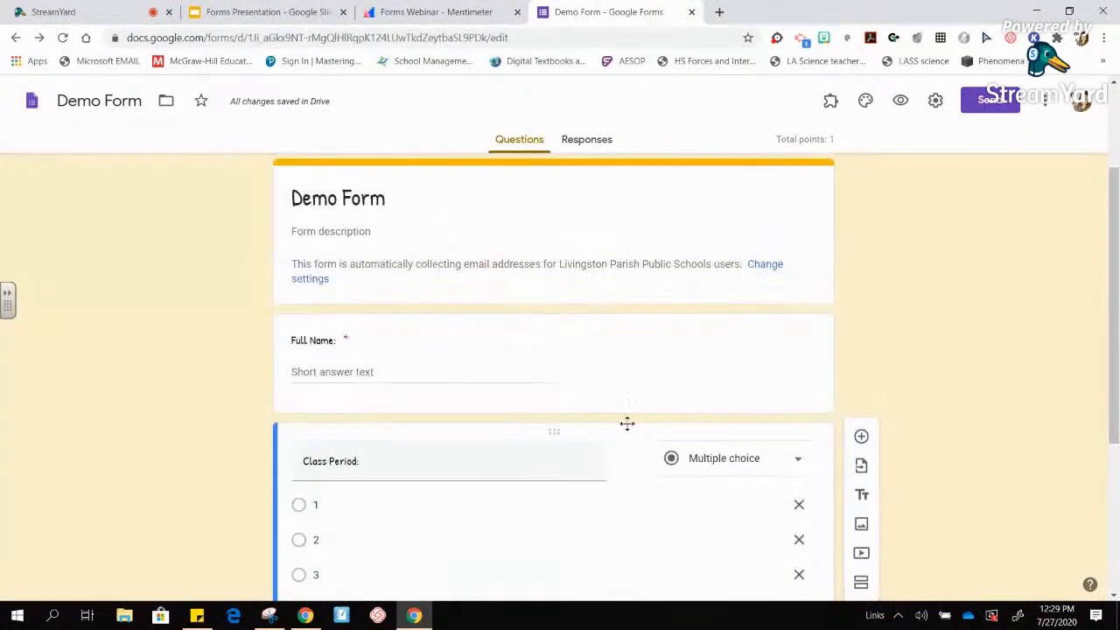
click(615, 325)
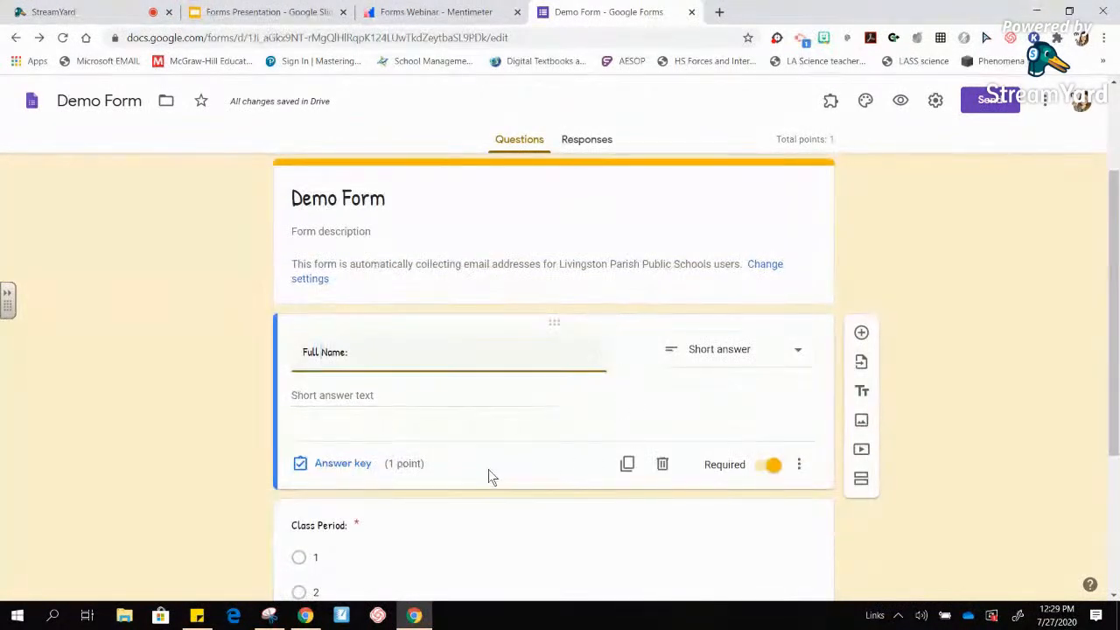
click(348, 465)
click(775, 399)
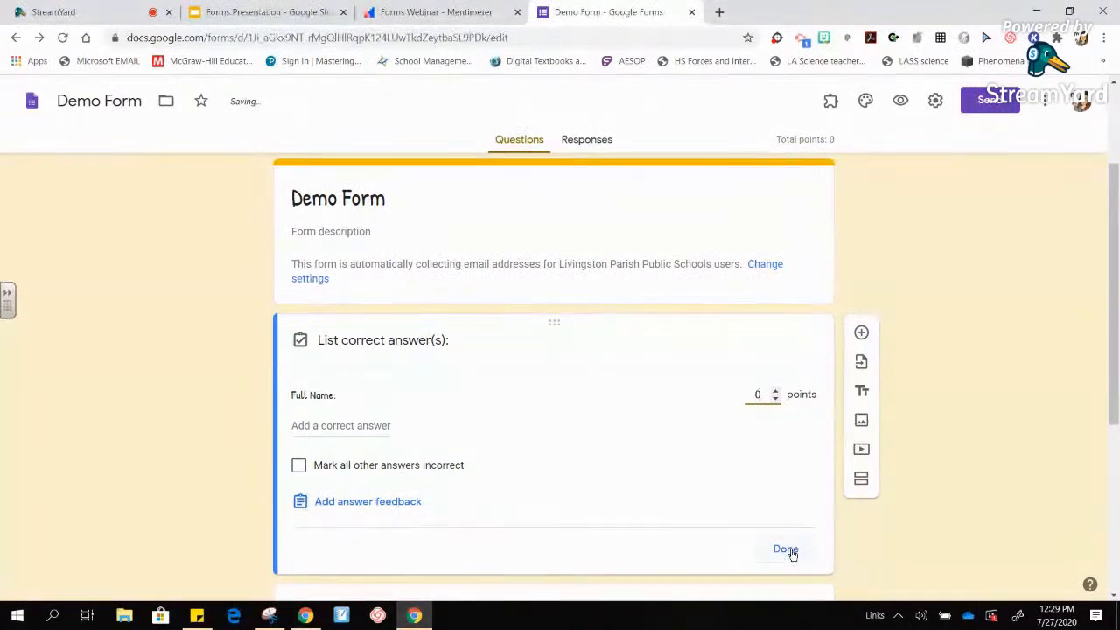
click(786, 549)
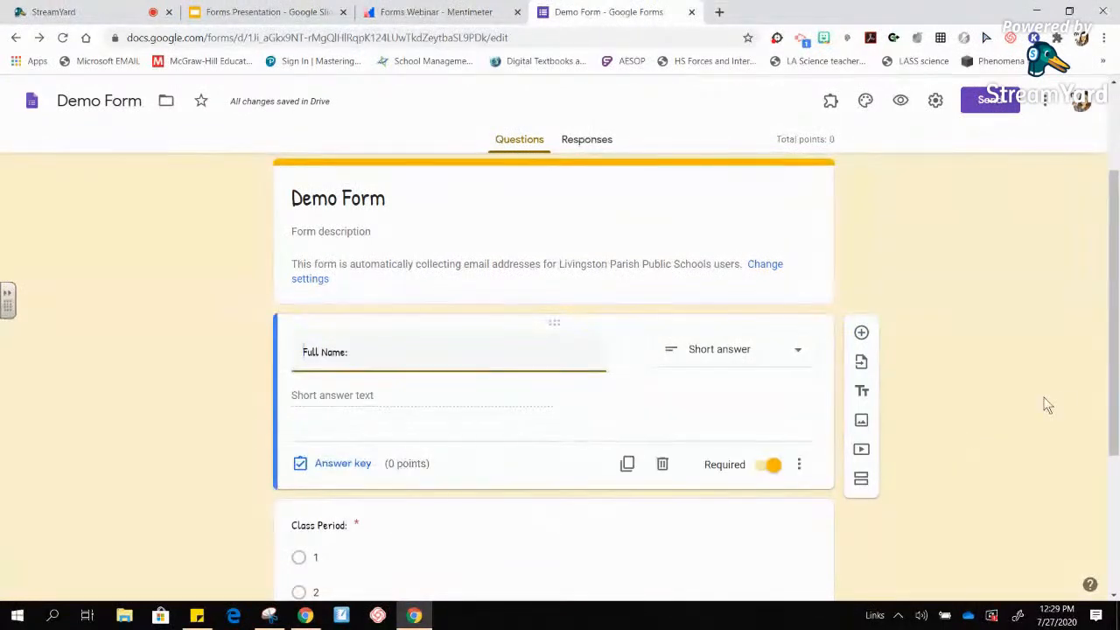
drag(1113, 327, 1114, 467)
click(652, 262)
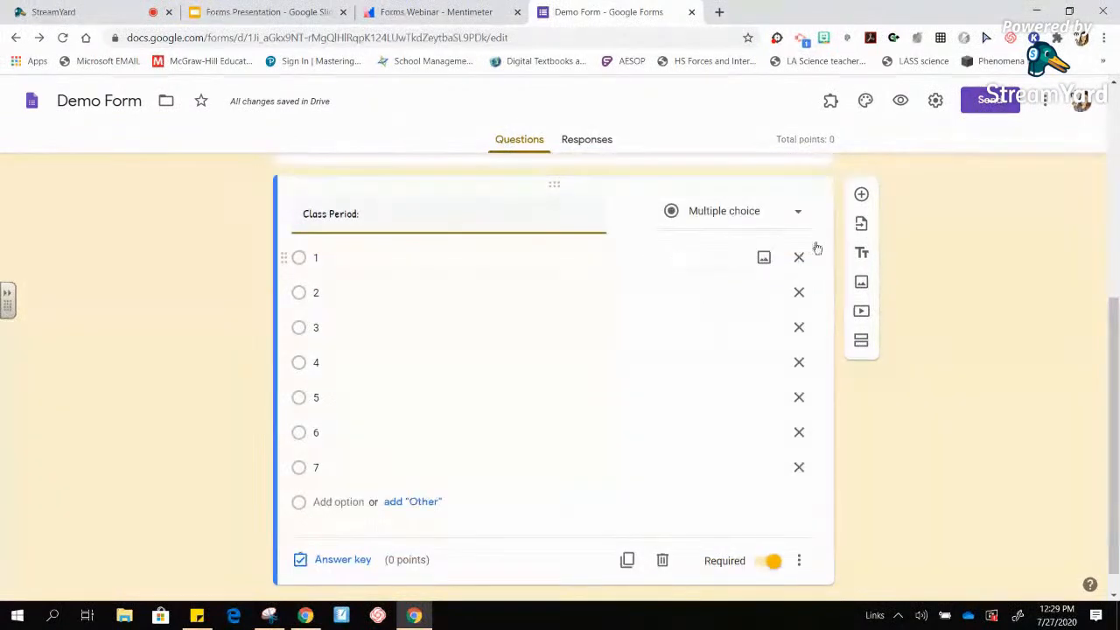
- Insert a section after Class Period and title it 'Time to answer some questions!'
drag(1115, 327, 1116, 353)
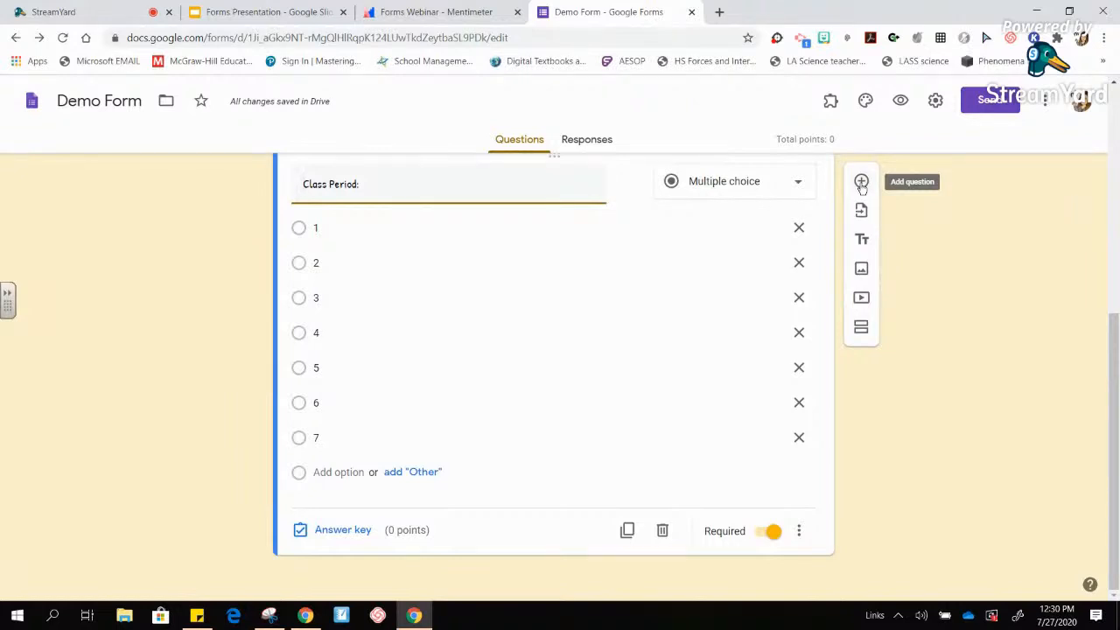
click(865, 330)
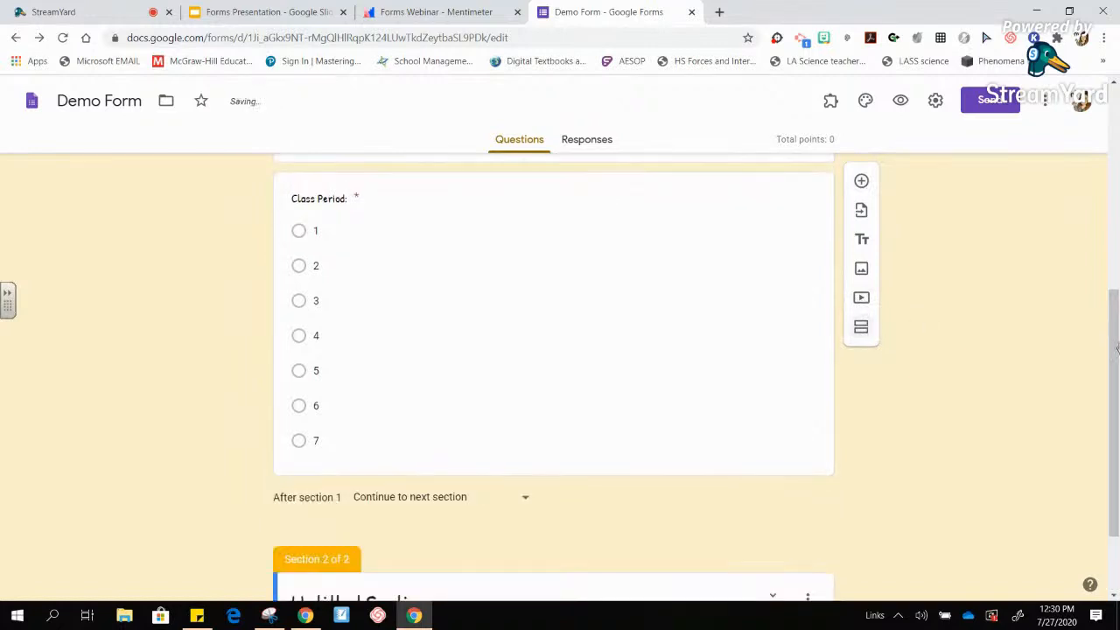
drag(1115, 355, 1117, 455)
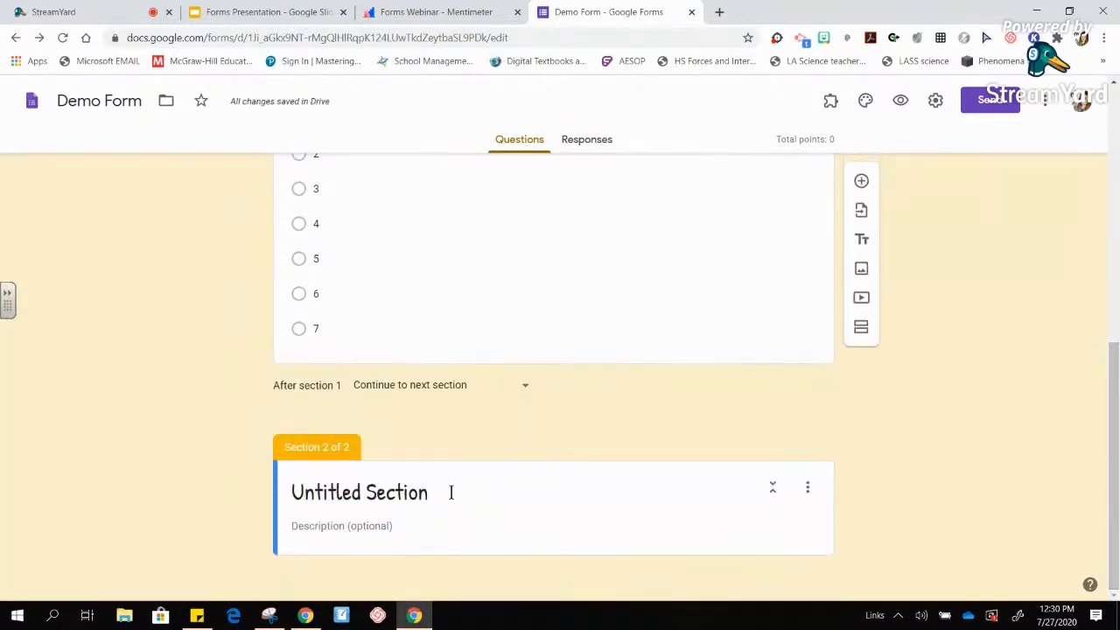
drag(453, 492, 297, 506)
text(Time to a)
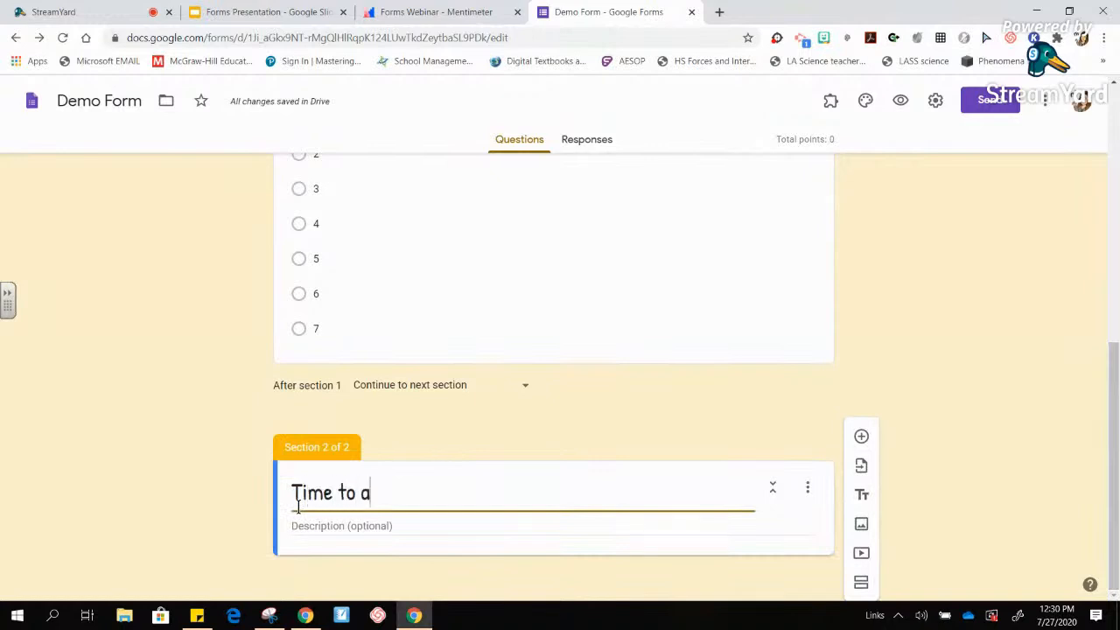
text(nswer some )
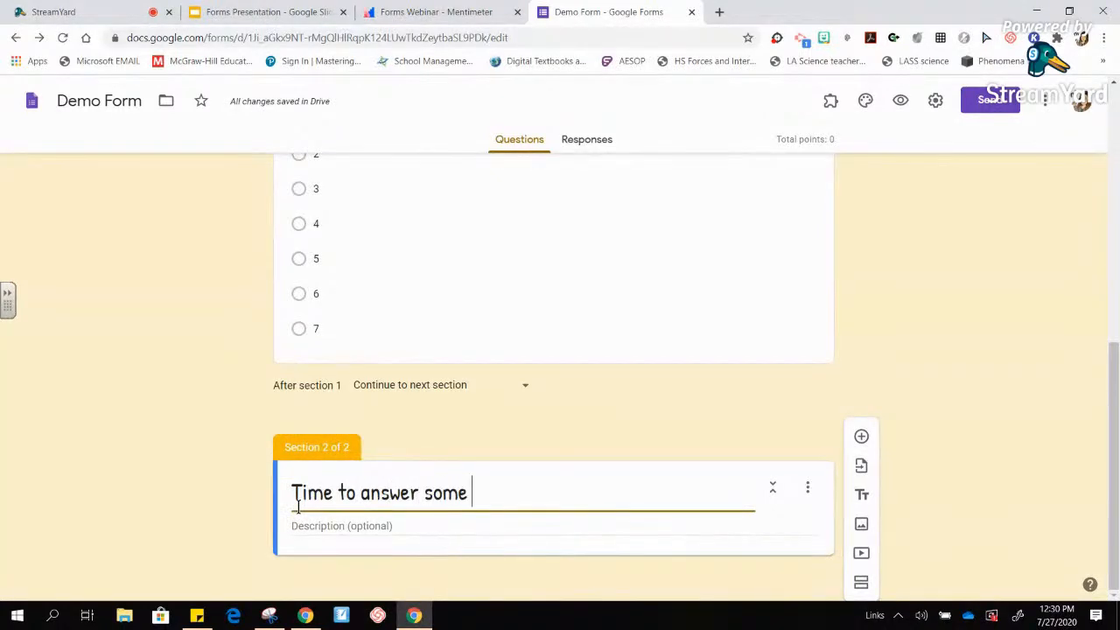
text(questions!)
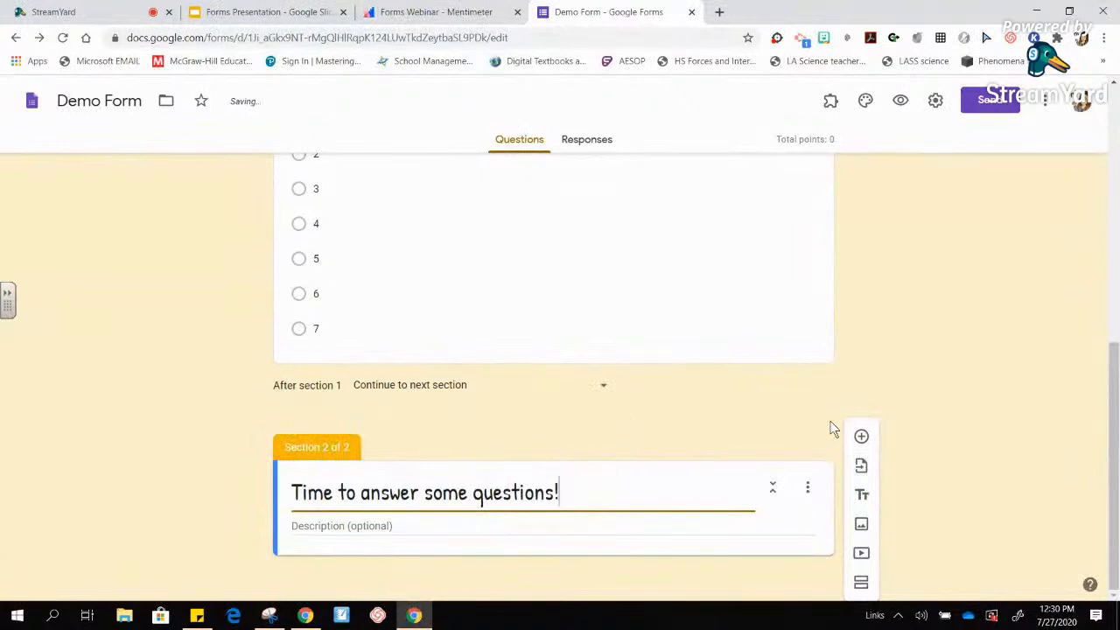
- Add the question 'What is the smallest unit of matter?' with options solid, atom, neutron, electron
click(862, 438)
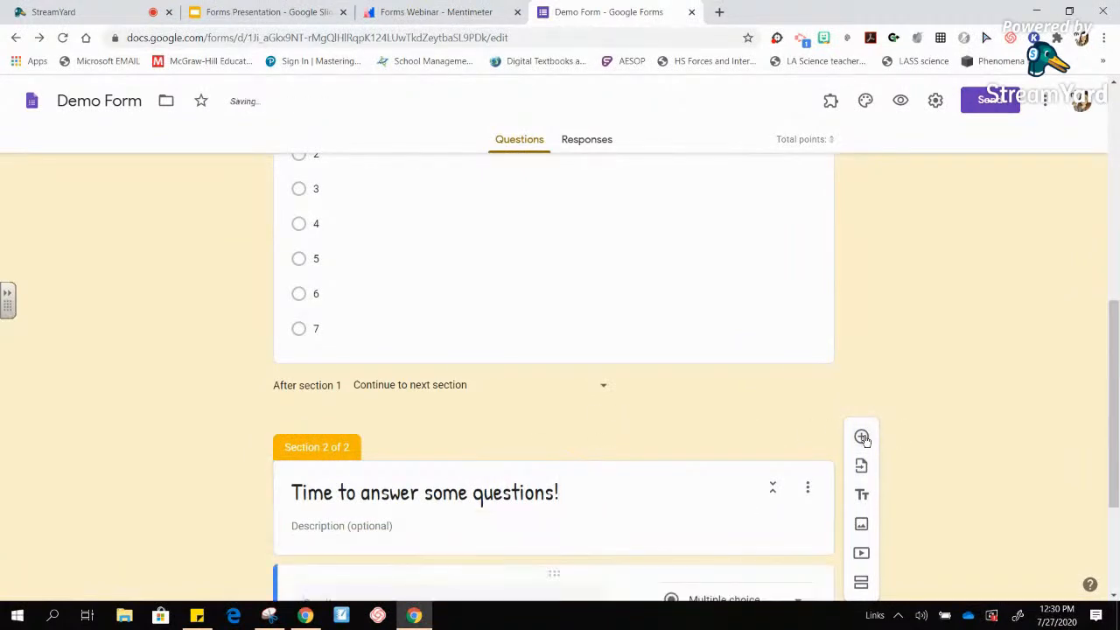
scroll(1115, 401, down, 1)
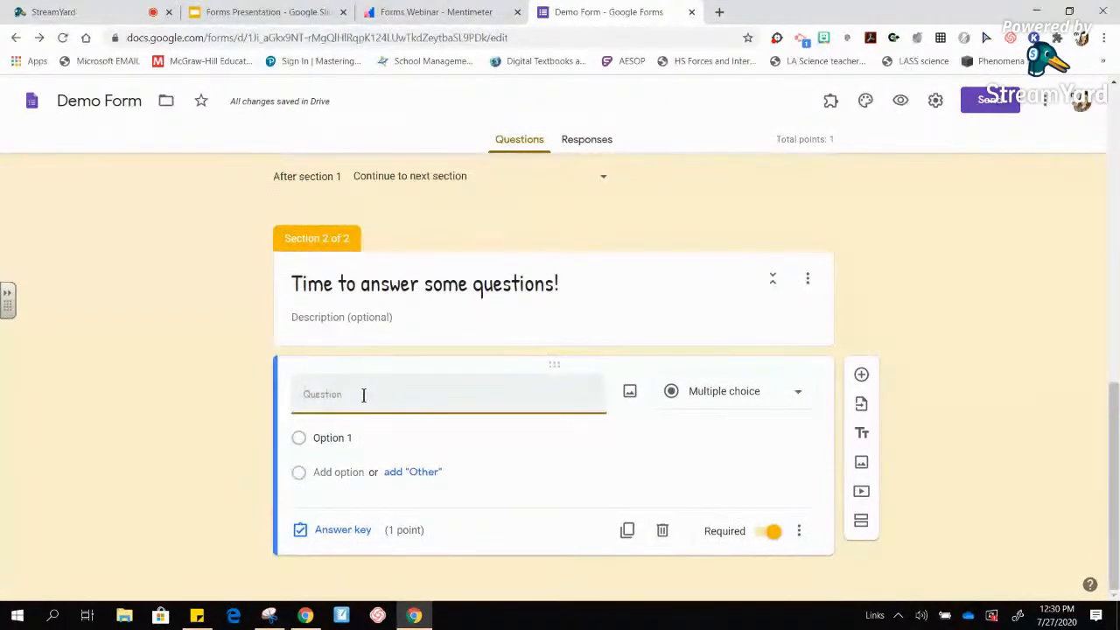
text(What is the)
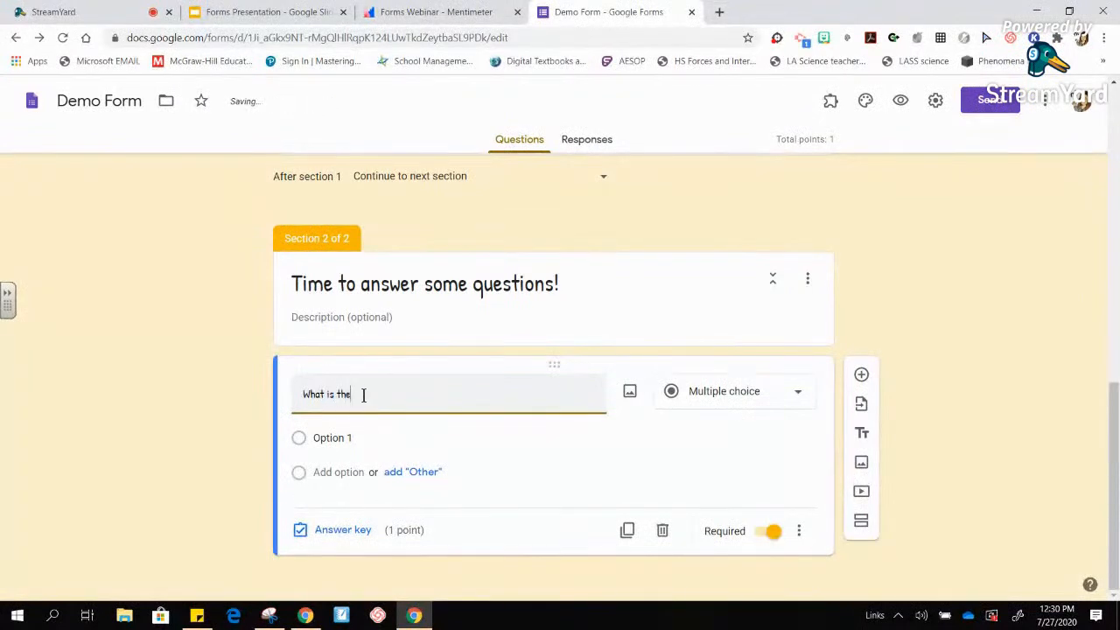
text( smallest unit of matter?)
click(359, 433)
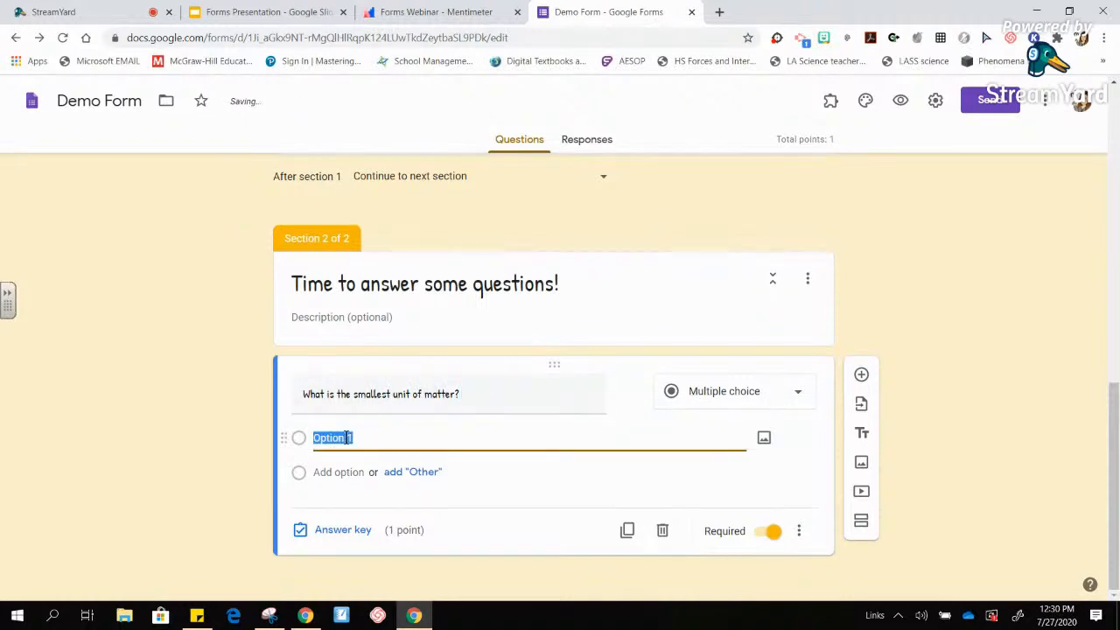
text(solid)
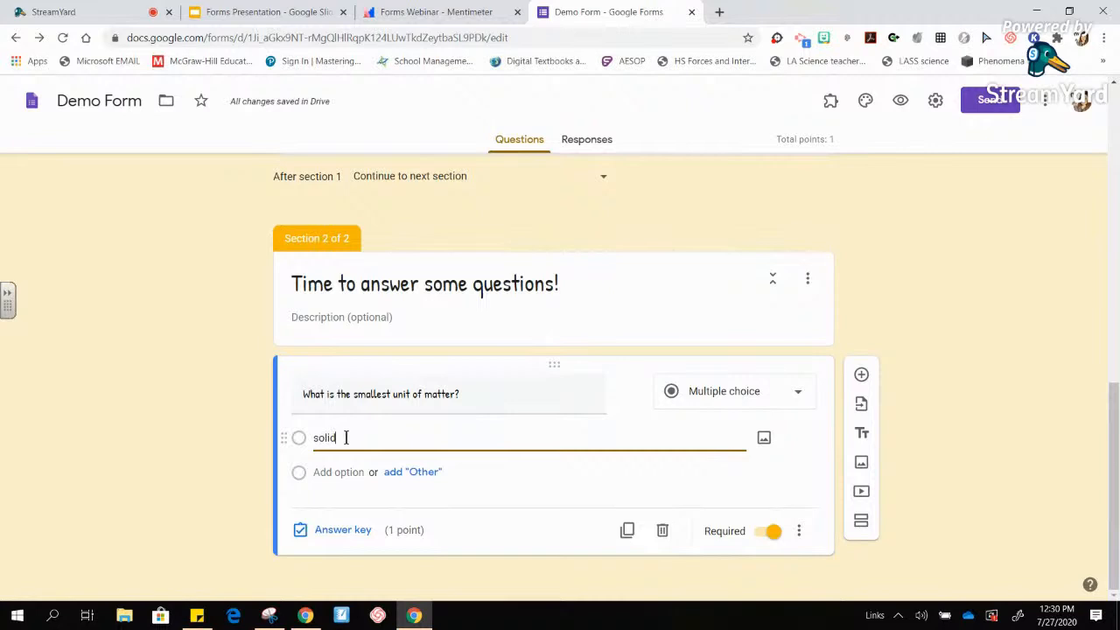
key(Return)
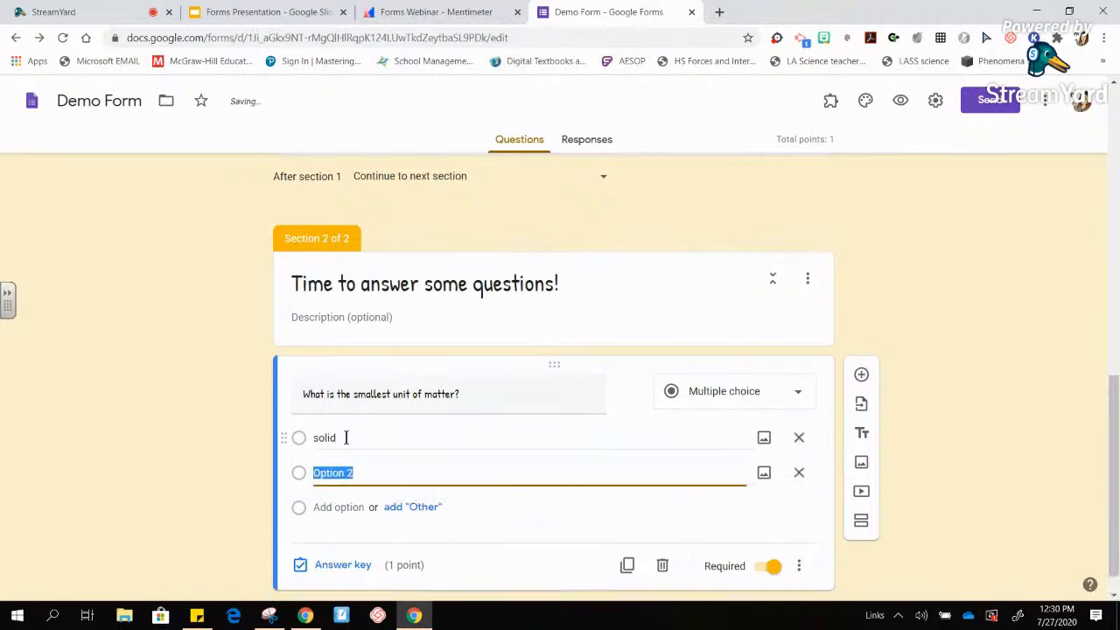
text(atom)
key(Return)
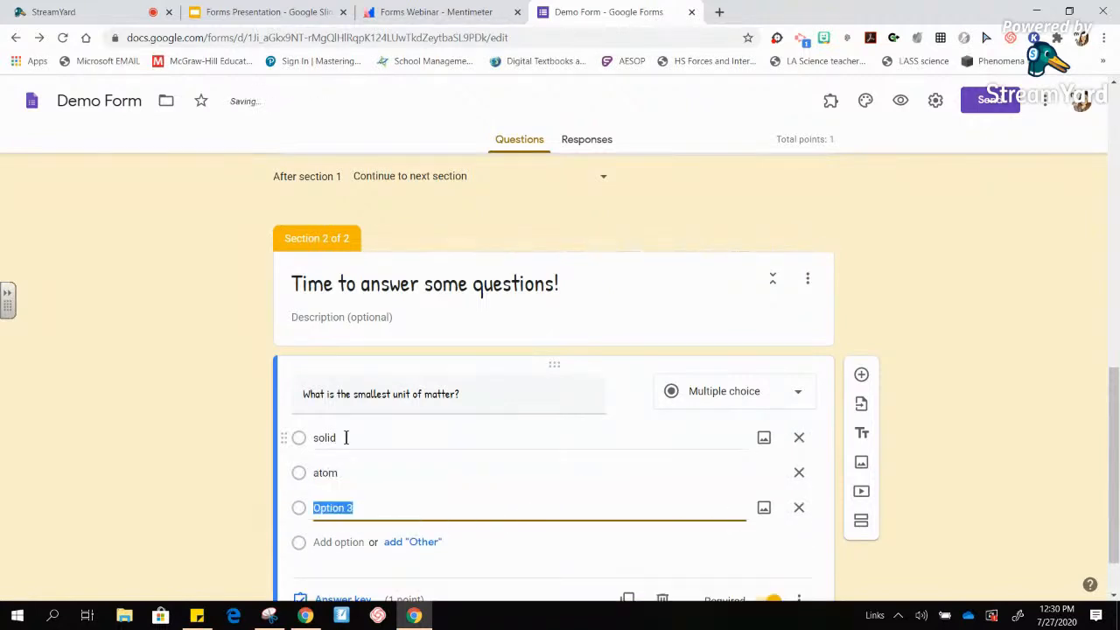
text(neu)
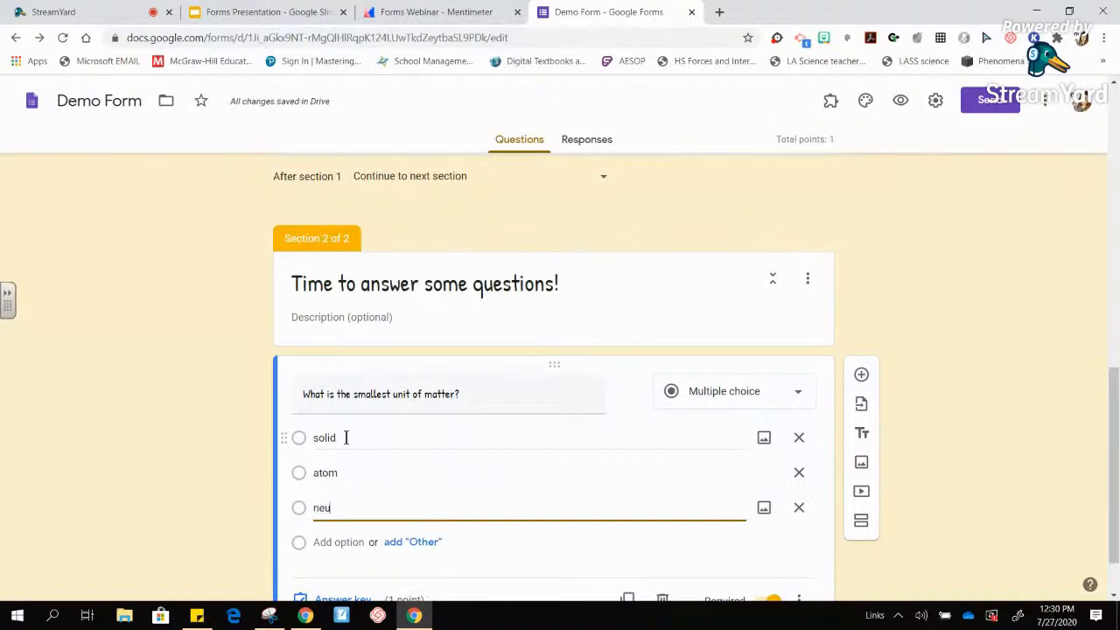
text(tron)
key(Return)
text(electron)
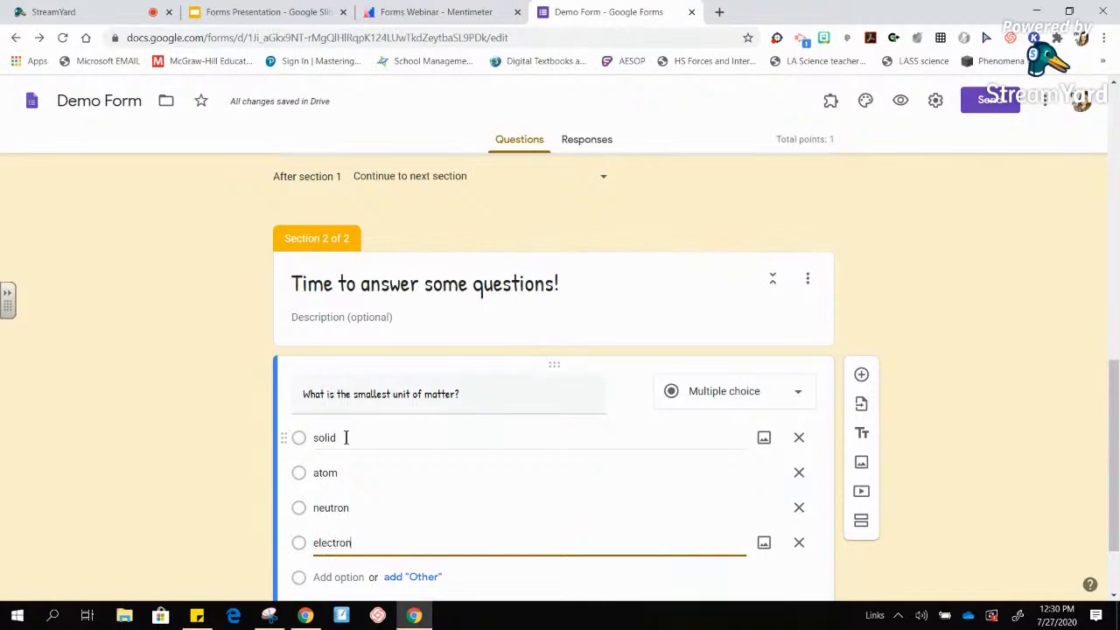
- In the answer key, mark atom as the correct answer worth 1 point
scroll(1104, 396, down, 2)
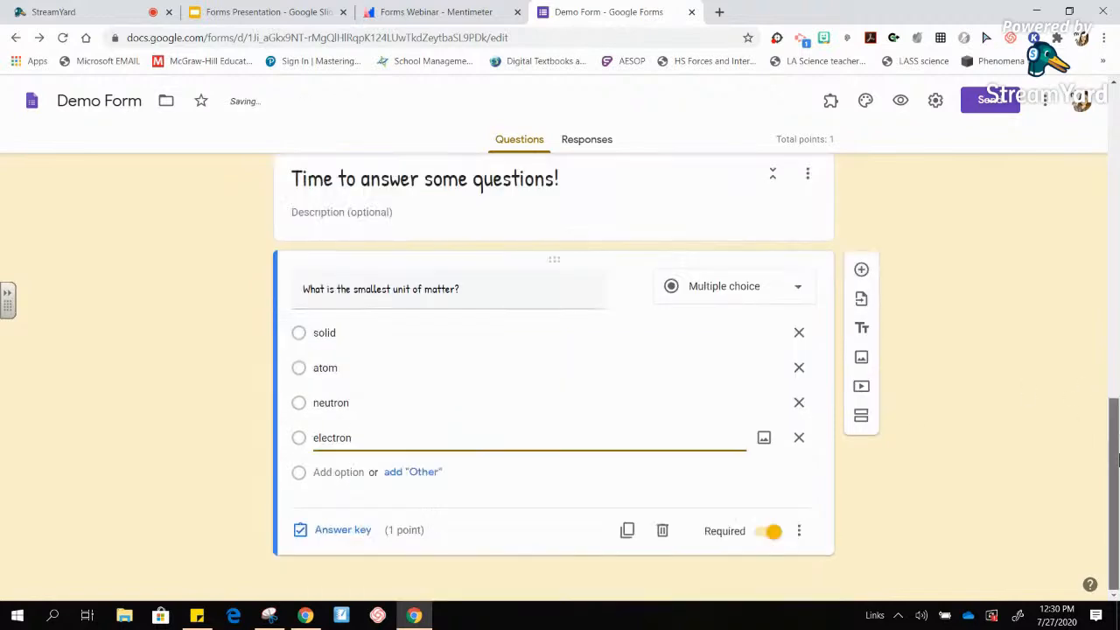
click(323, 538)
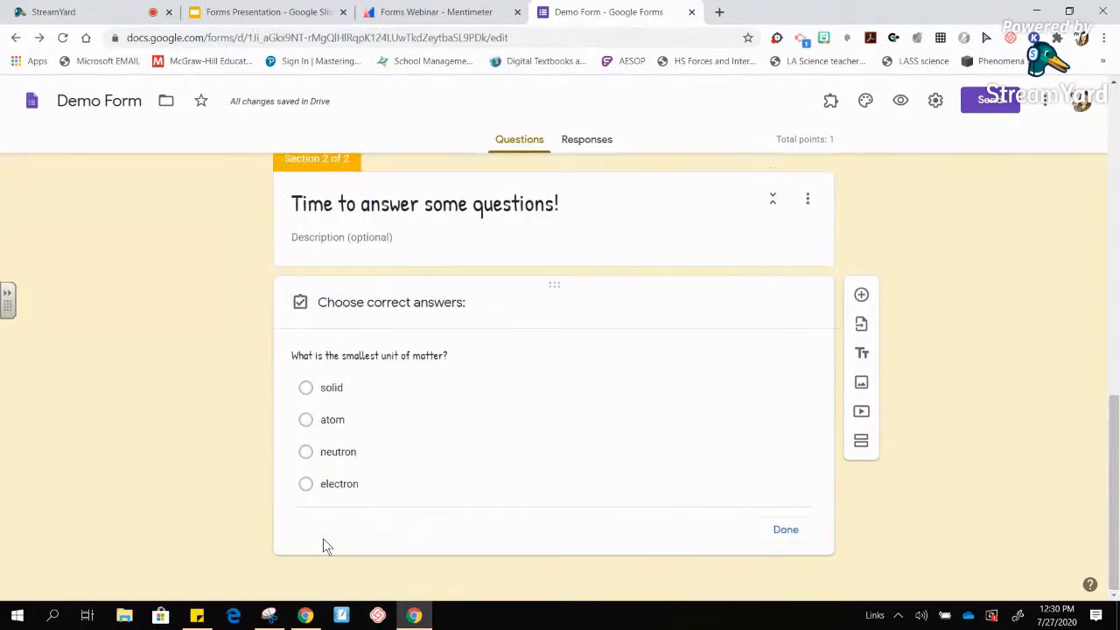
click(306, 398)
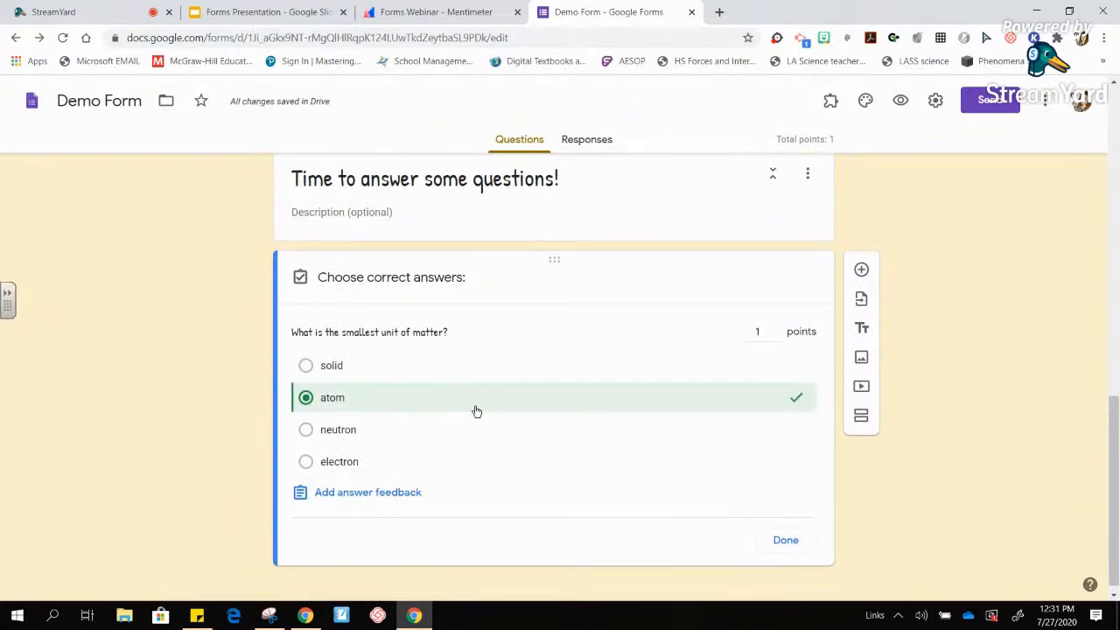
click(804, 543)
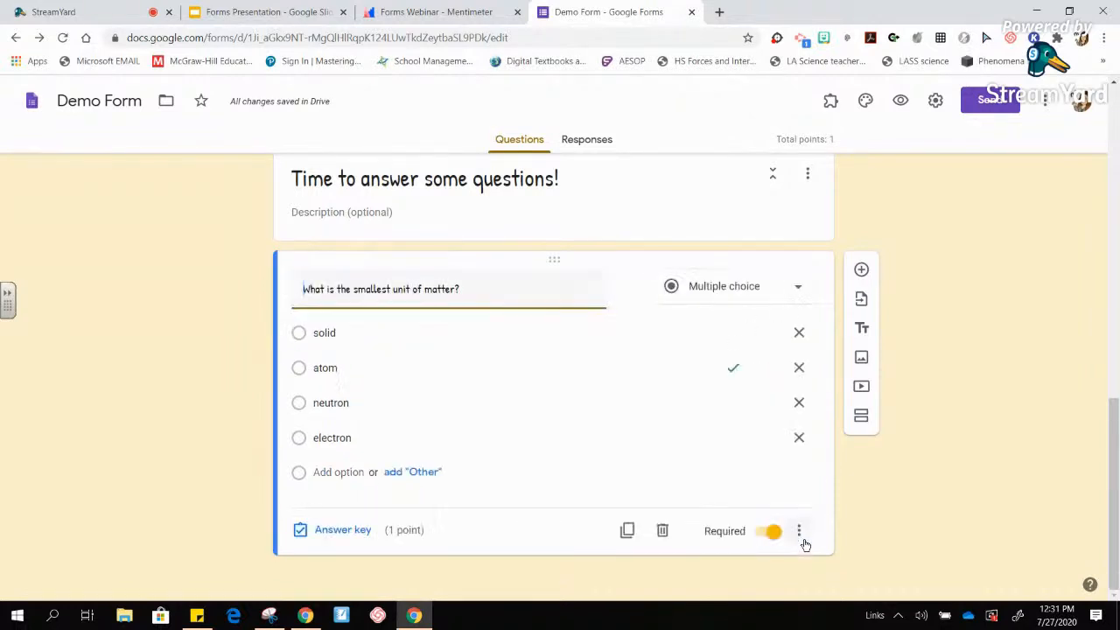
- Add 'Which particle is found in the nucleus with a positive charge?' with options atom, neutron, proton, electron
click(860, 271)
text(Which particle is)
text( the)
key(BackSpace)
key(BackSpace)
key(BackSpace)
text(found in the nu)
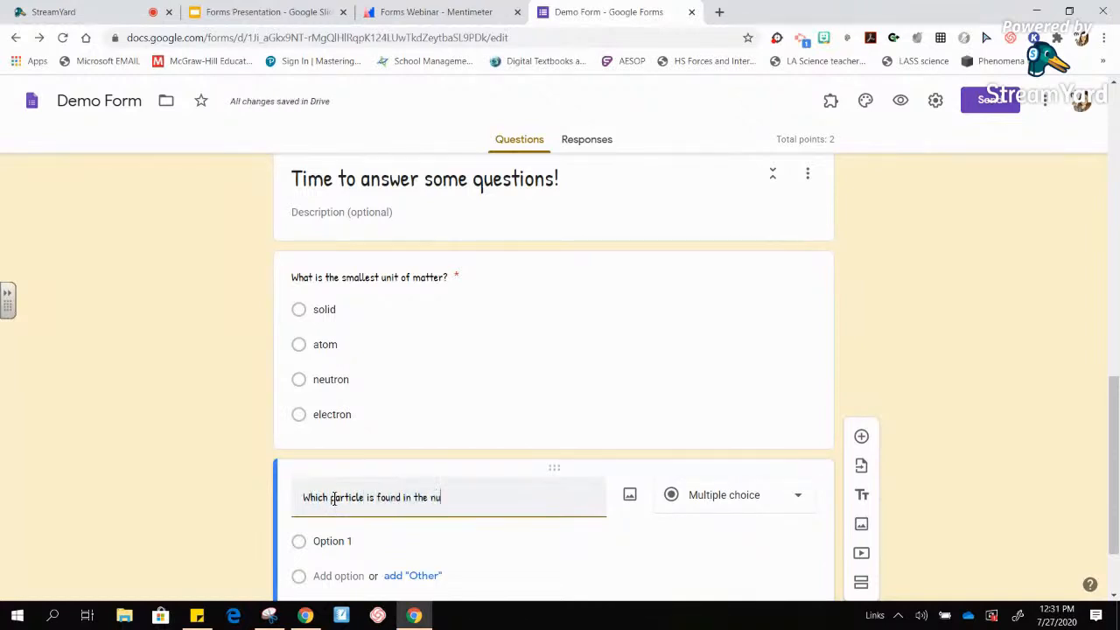
text(cleus with a positive charge?)
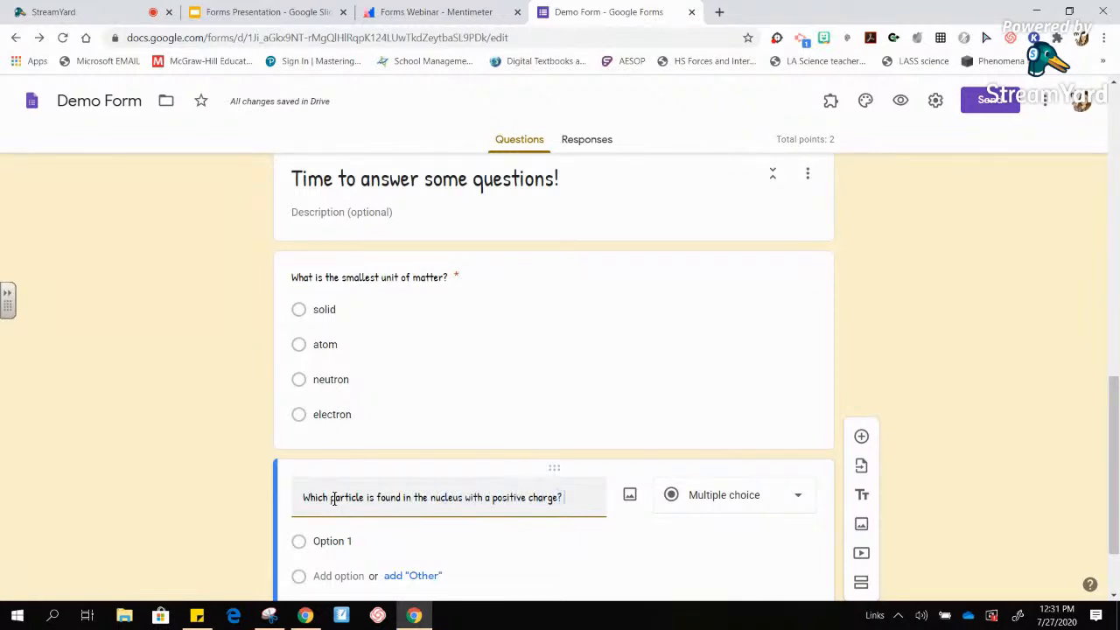
click(338, 541)
text(atom)
key(Return)
text(neutron)
key(Return)
text(proton)
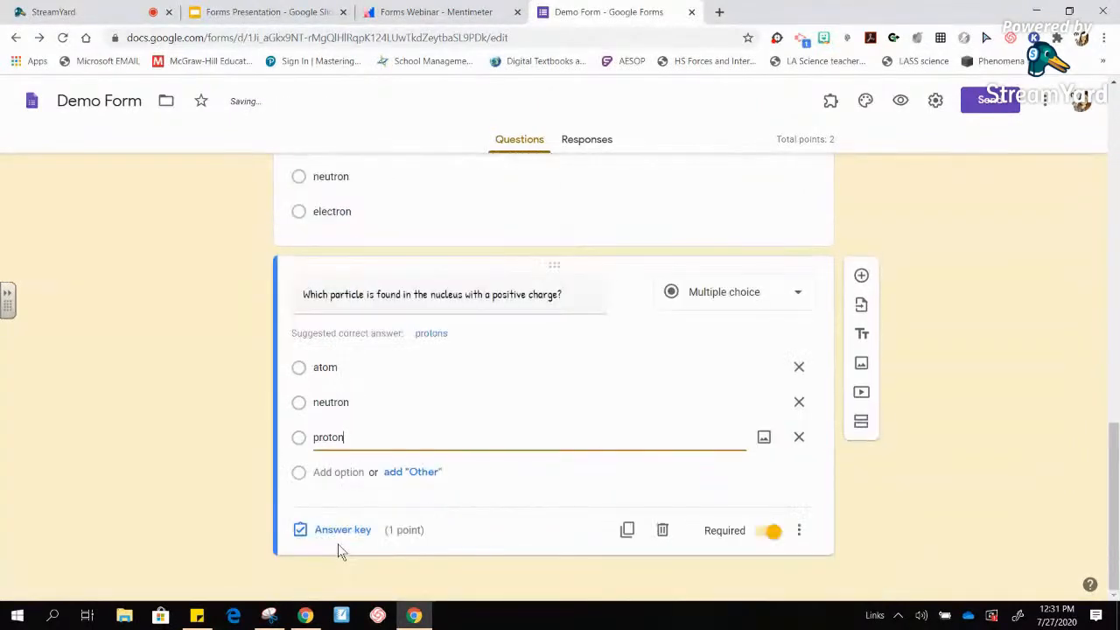
key(Return)
text(electron)
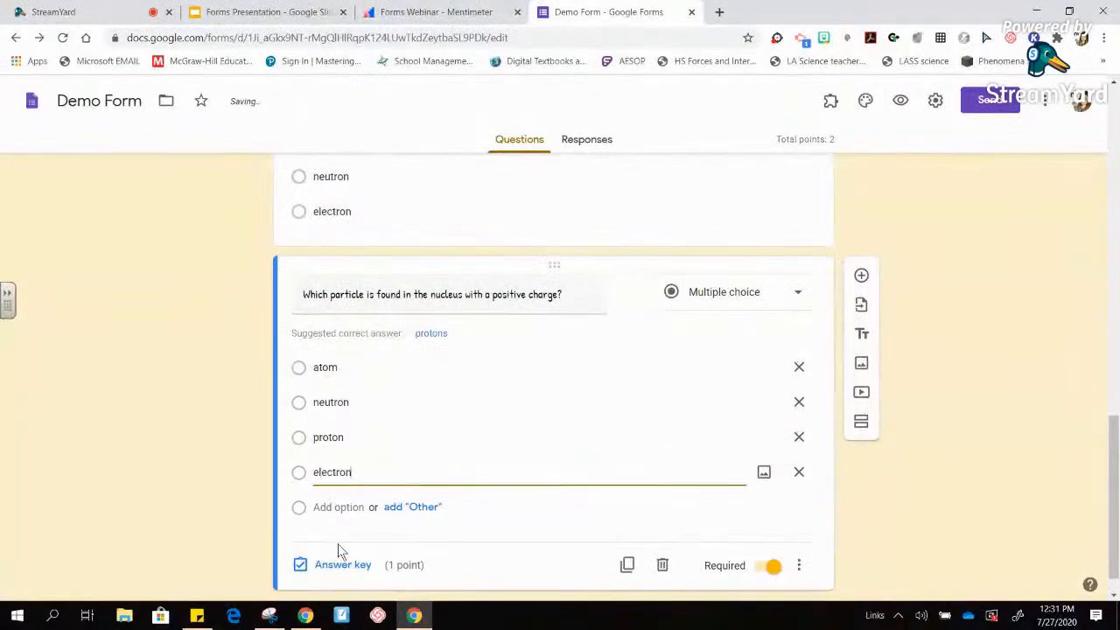
- In the answer key, mark proton as the correct answer worth 1 point
click(342, 567)
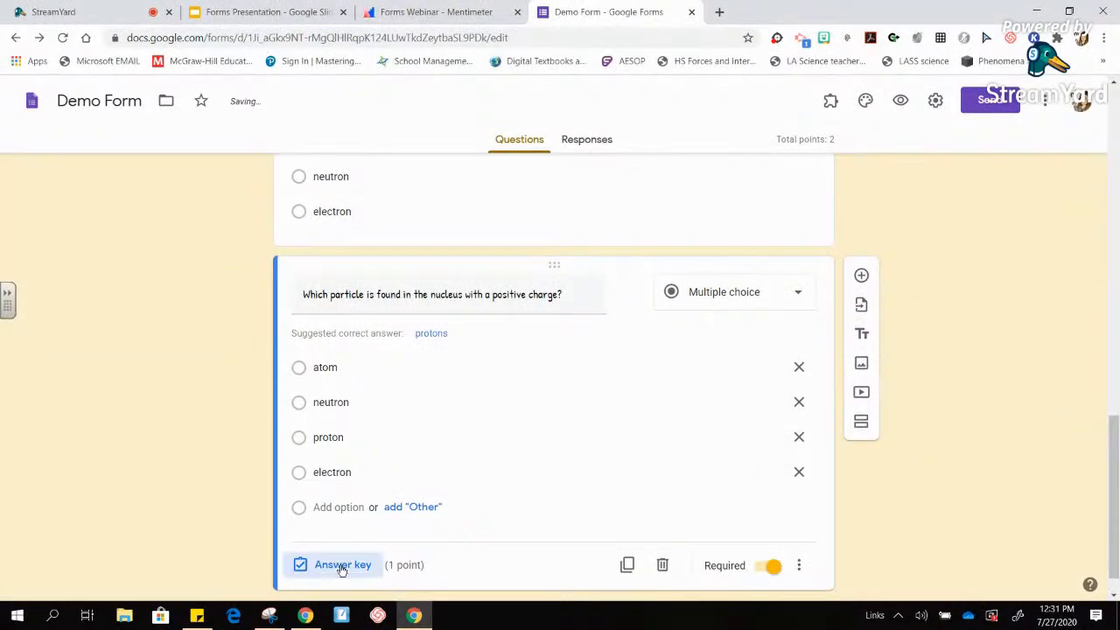
click(306, 435)
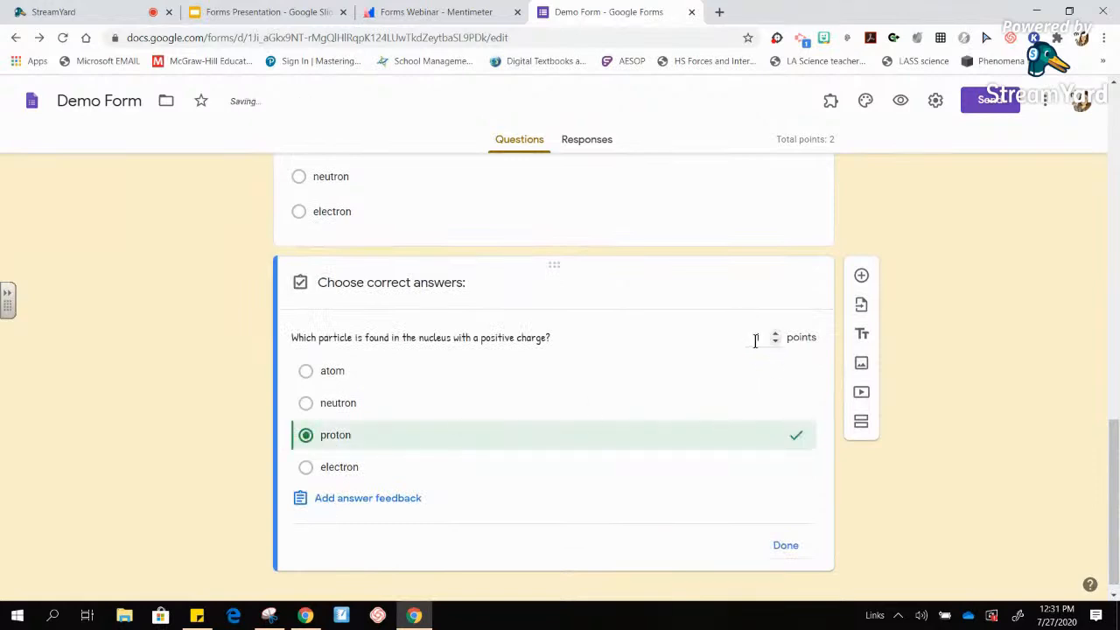
click(784, 545)
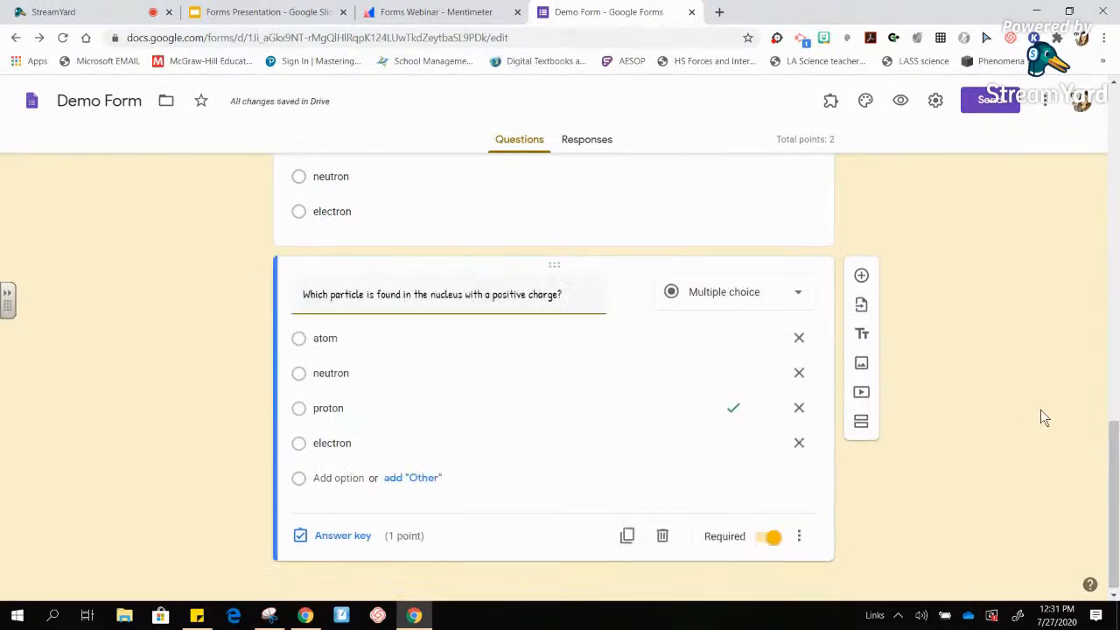
drag(1114, 463, 1114, 376)
scroll(988, 443, down, 3)
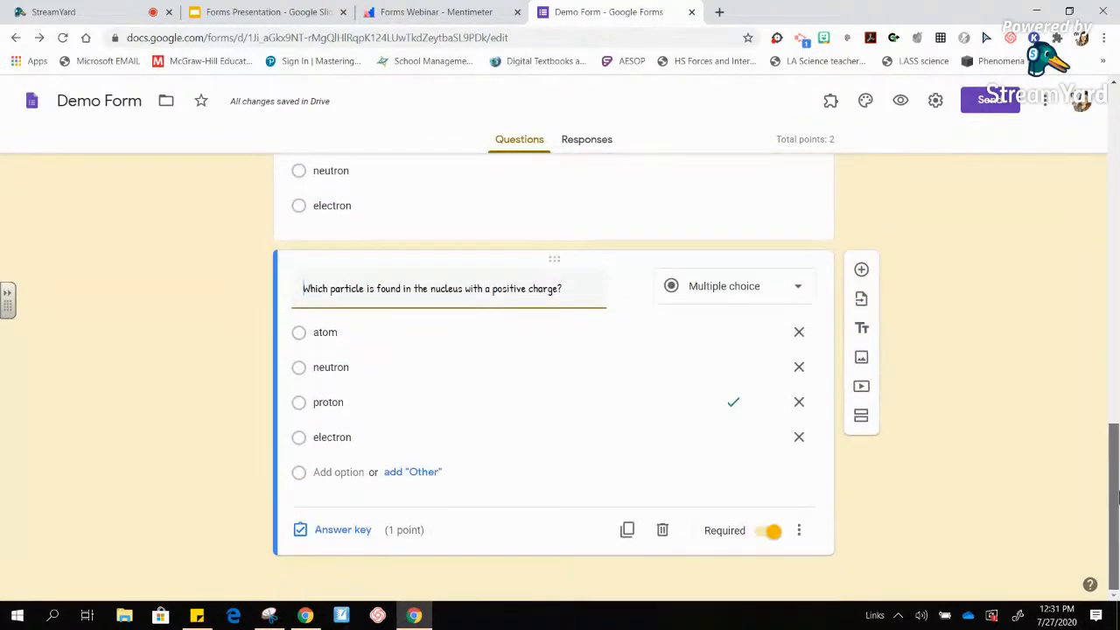
- Insert a section after the proton question, name it 'Free Response Questions', and add a blank question
click(861, 418)
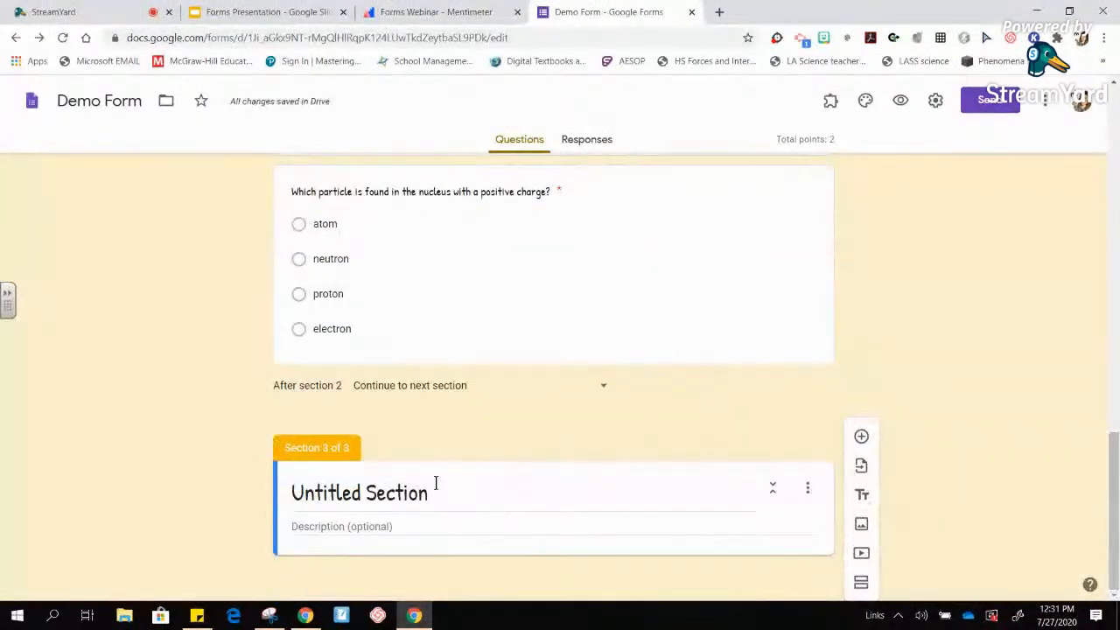
click(437, 494)
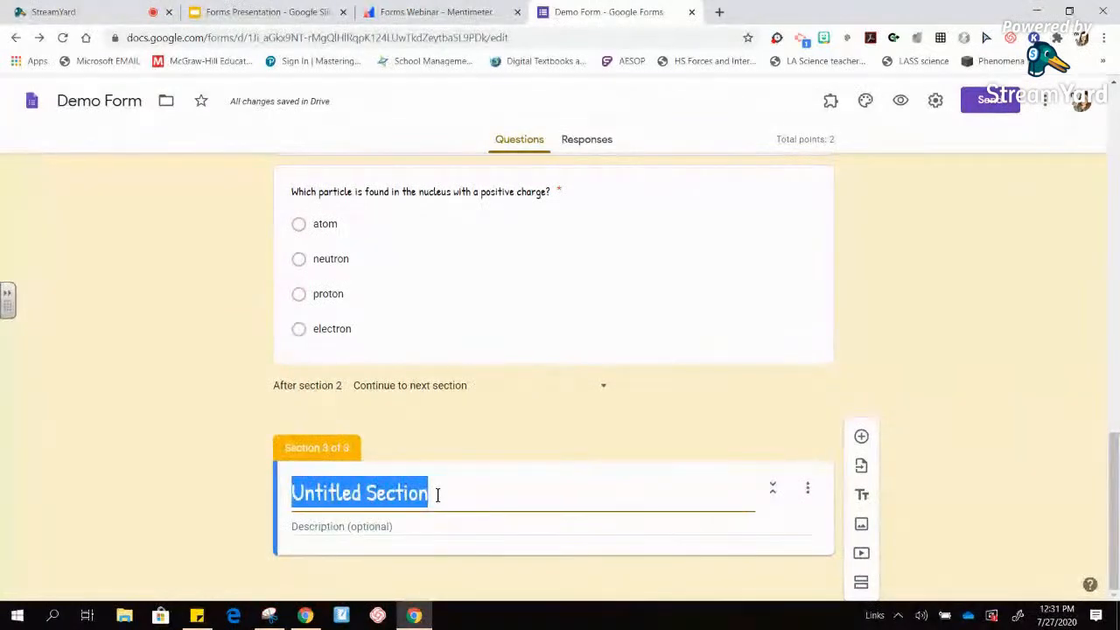
text(Construc)
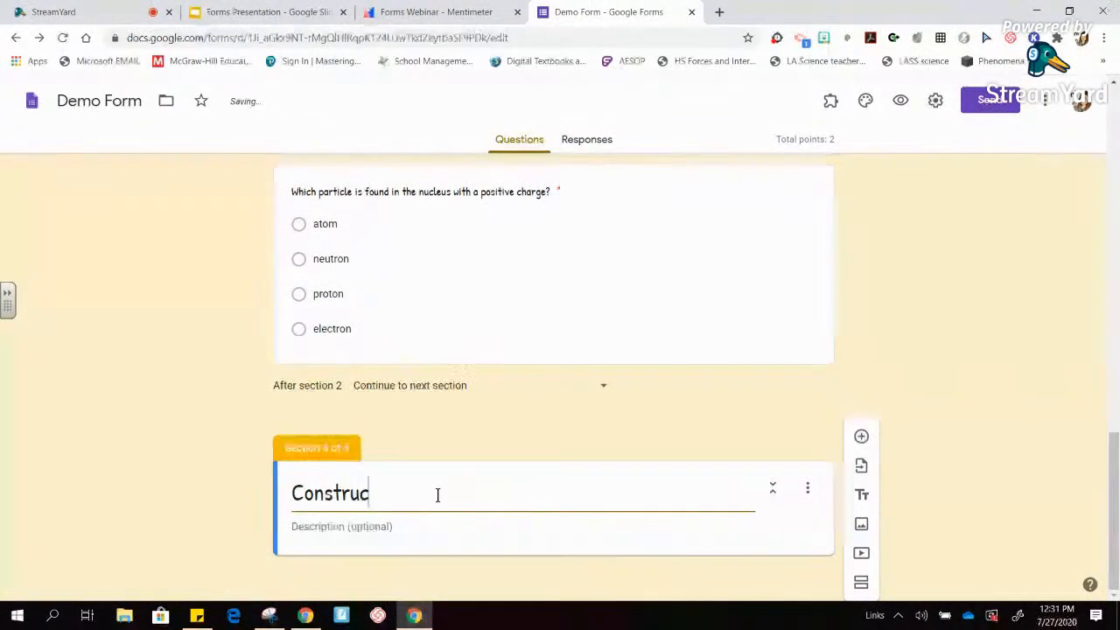
text(ted)
key(BackSpace)
key(BackSpace)
key(BackSpace)
key(BackSpace)
key(BackSpace)
key(BackSpace)
key(BackSpace)
key(BackSpace)
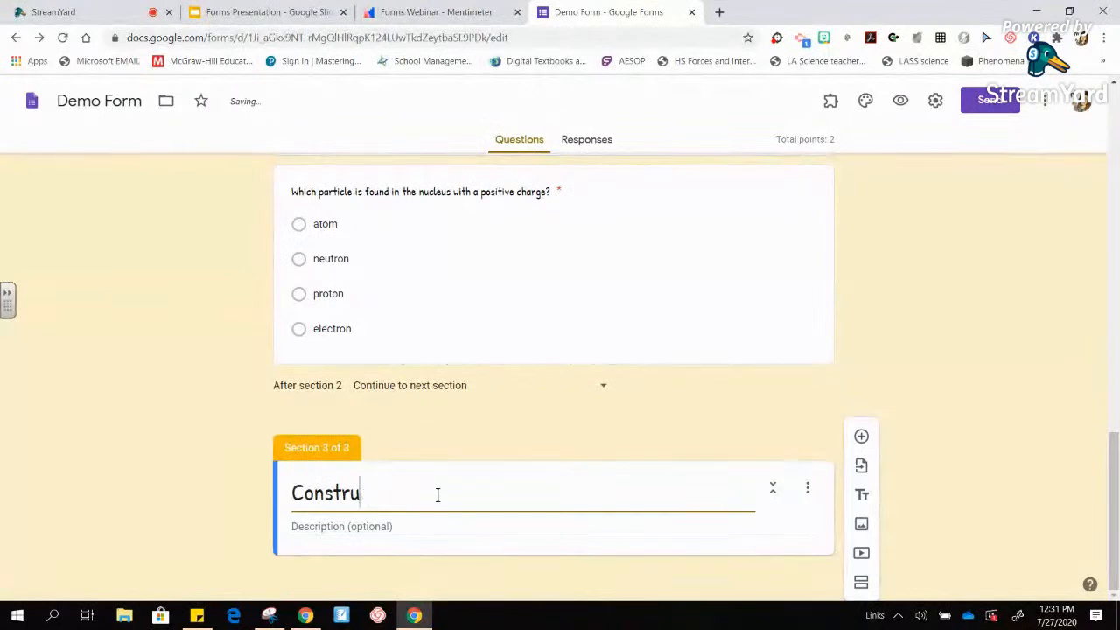
key(BackSpace)
key(BackSpace)
key(BackSpace)
text(Fre)
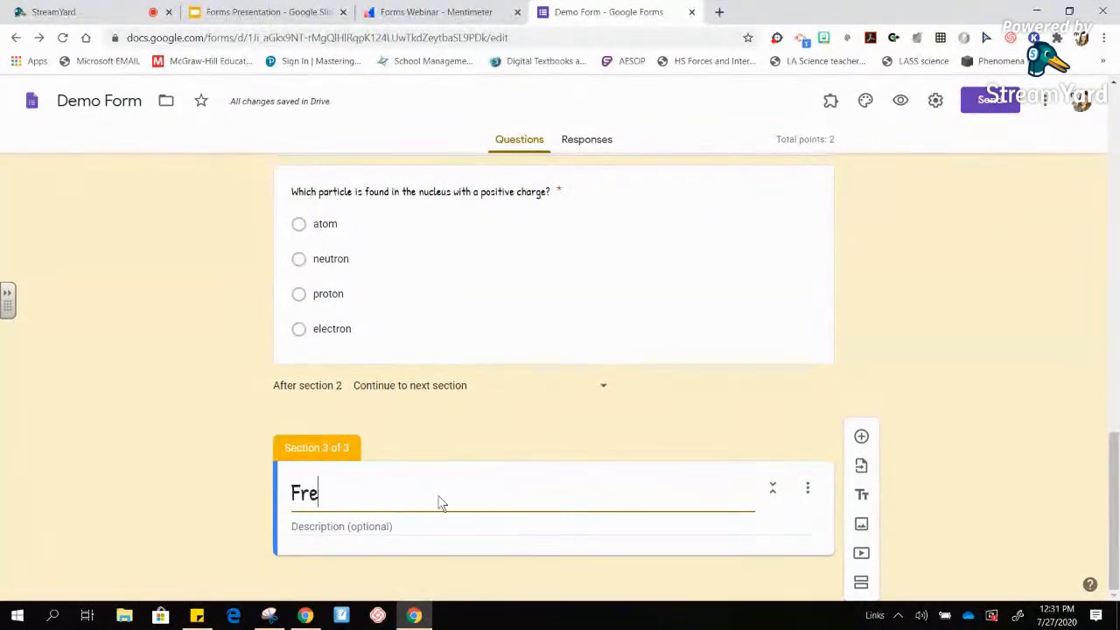
text(e Response Questions)
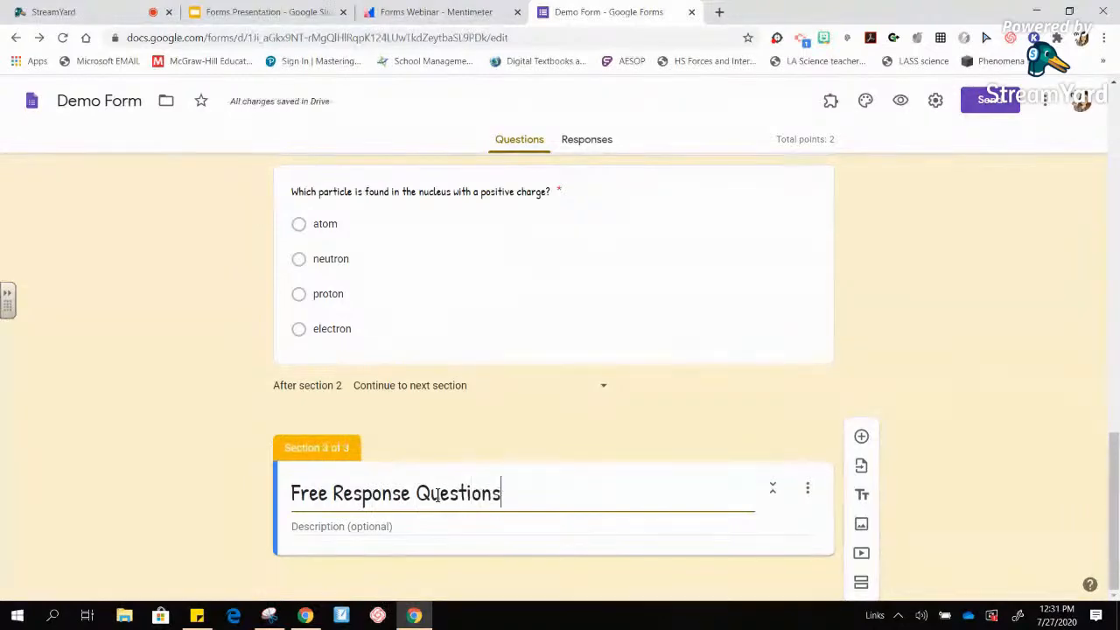
click(861, 438)
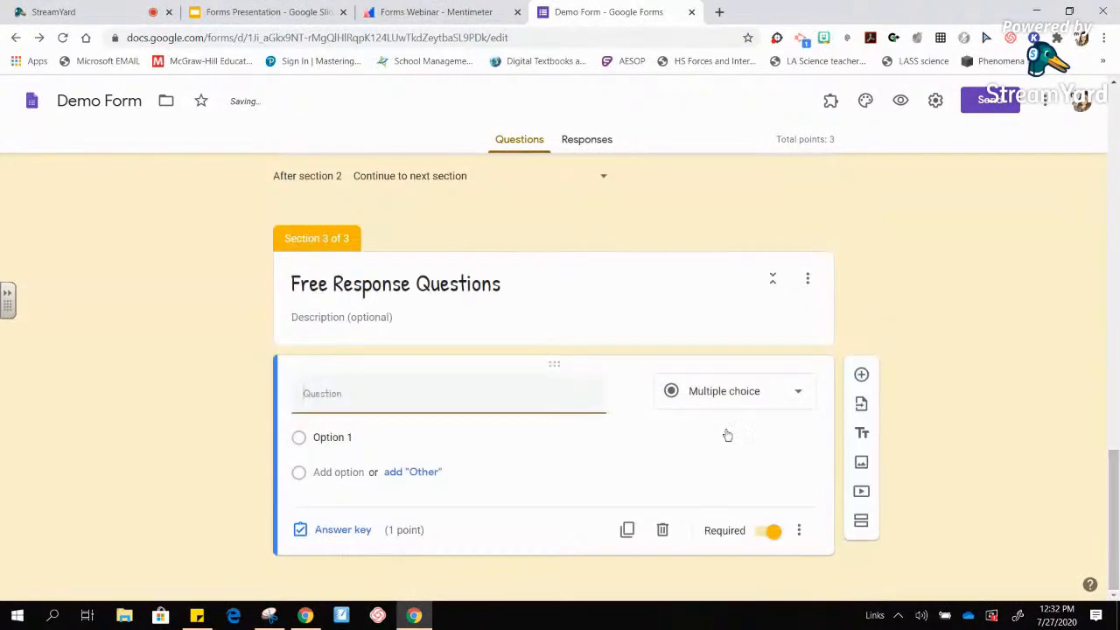
- Ask for the proton–neutron difference and one similarity as a 3-point paragraph question
click(460, 394)
text(Describe the di)
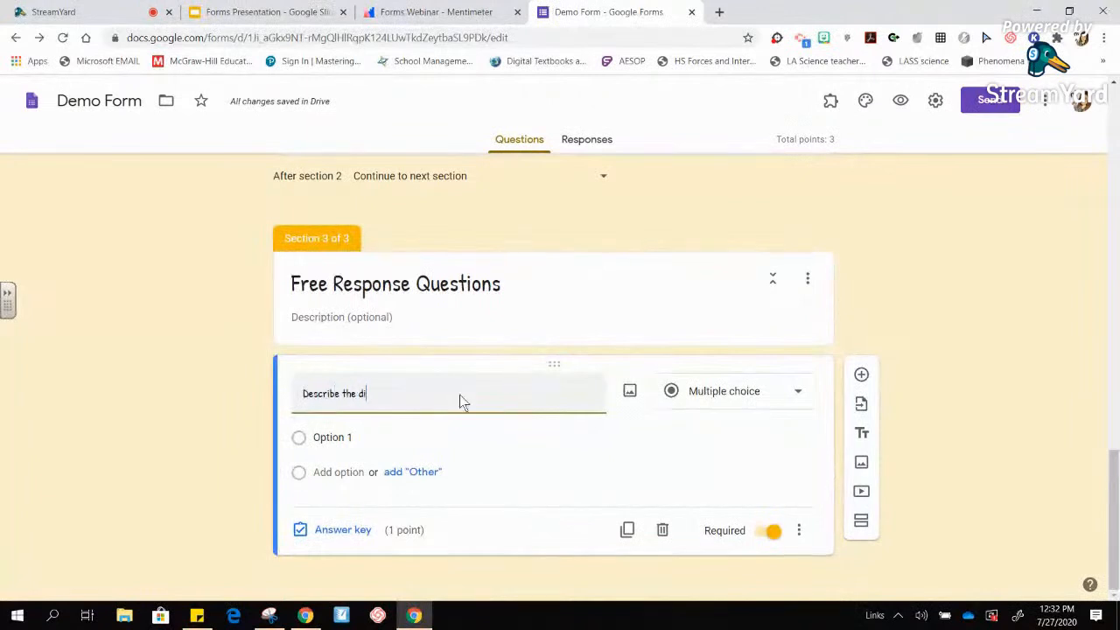
text(fference between a proton)
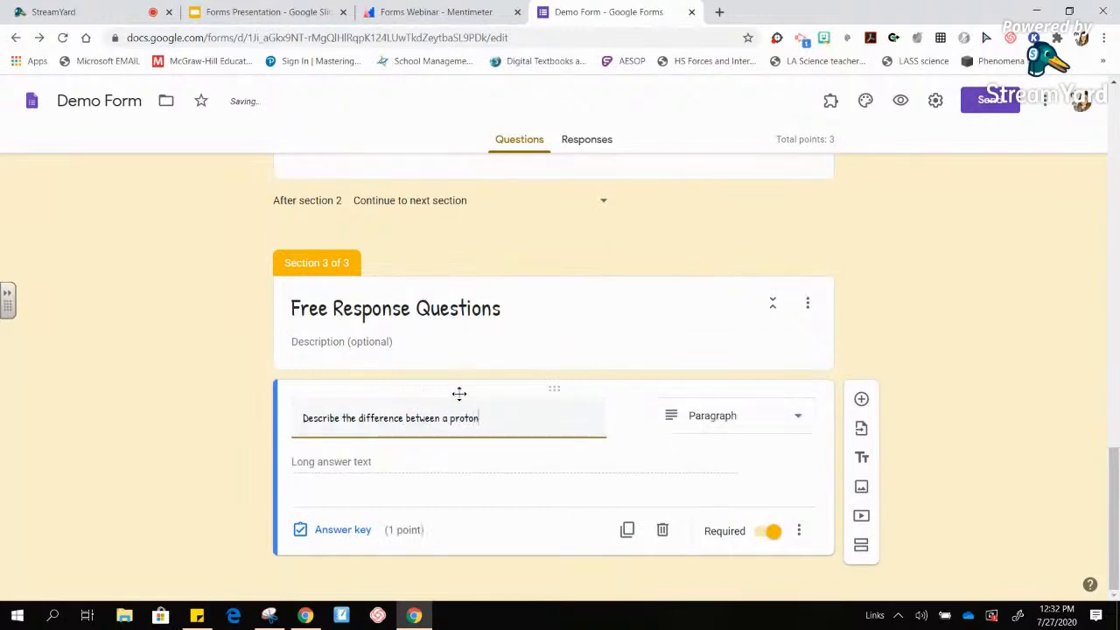
text( and a neutron.)
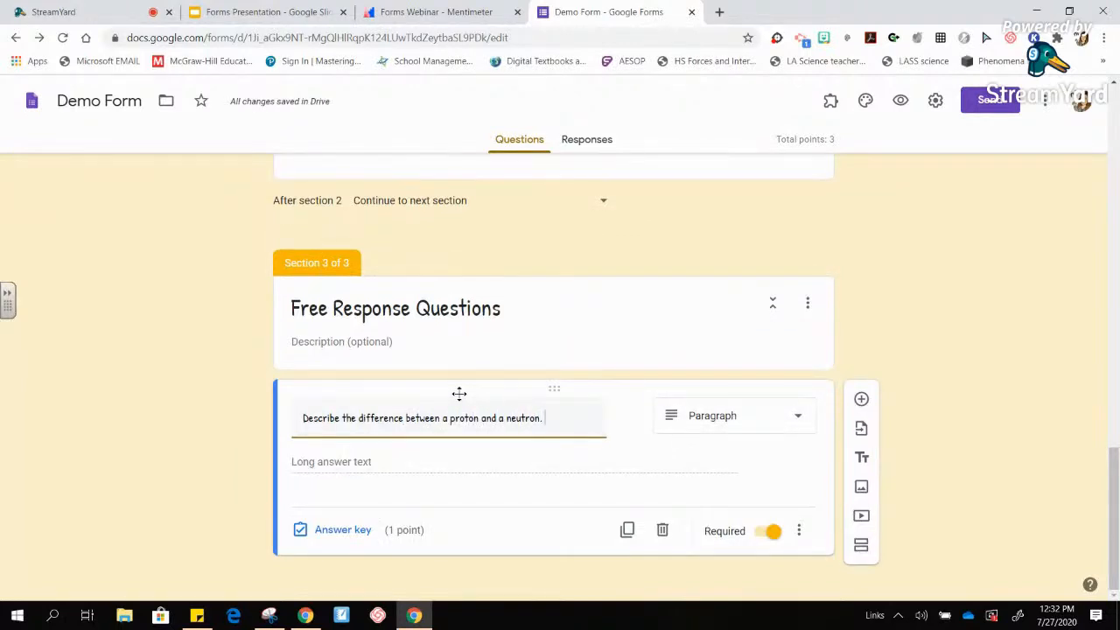
text(  Also give one similarity.)
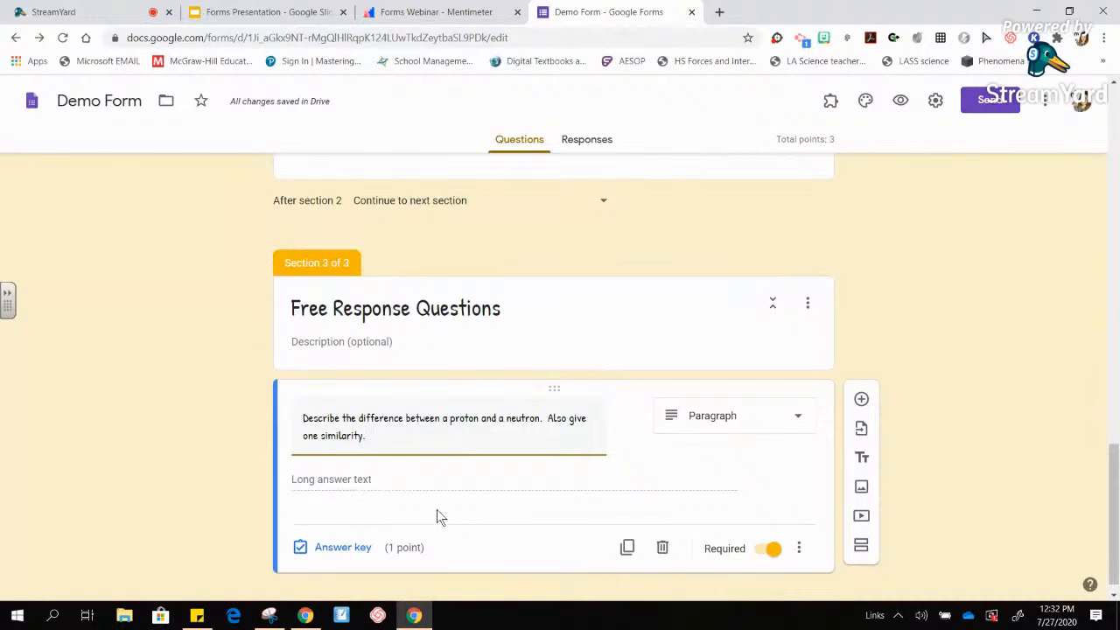
click(353, 554)
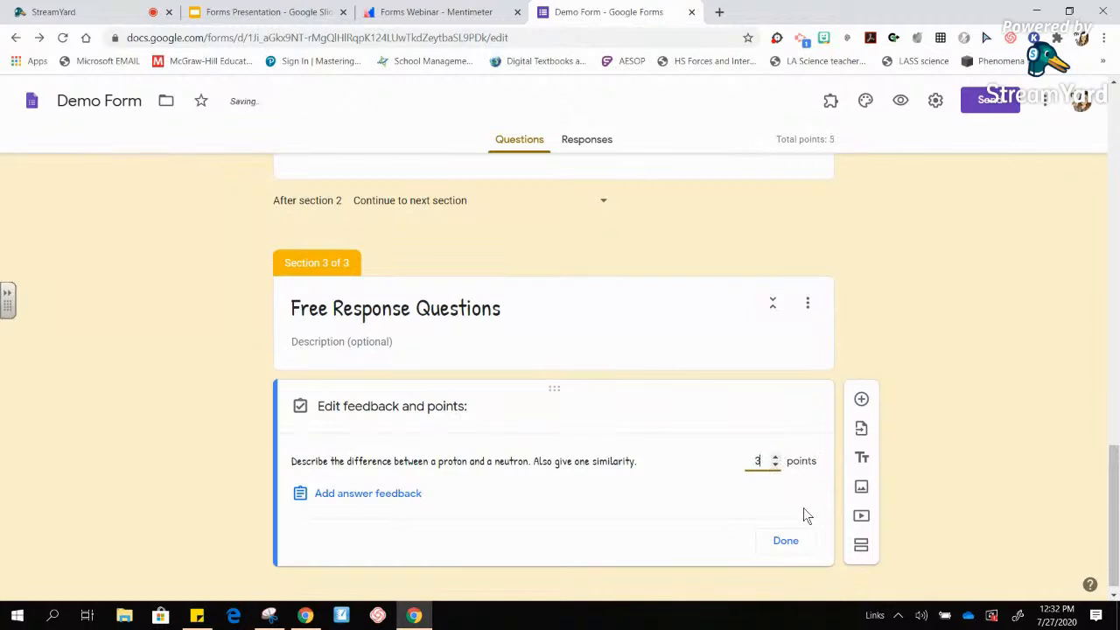
click(803, 541)
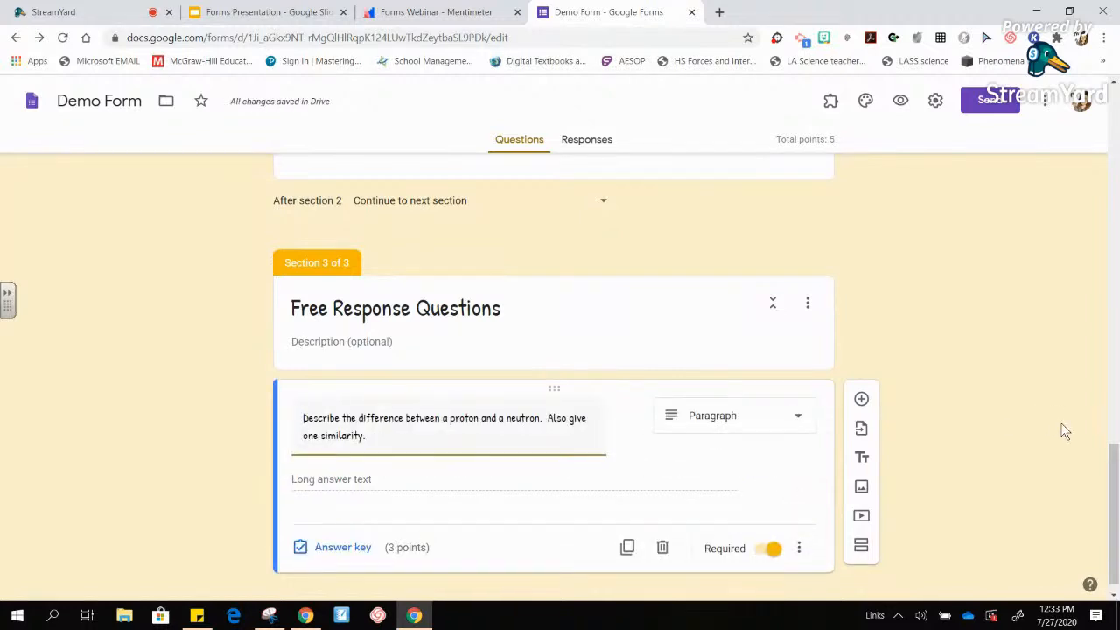
drag(1116, 487, 1115, 500)
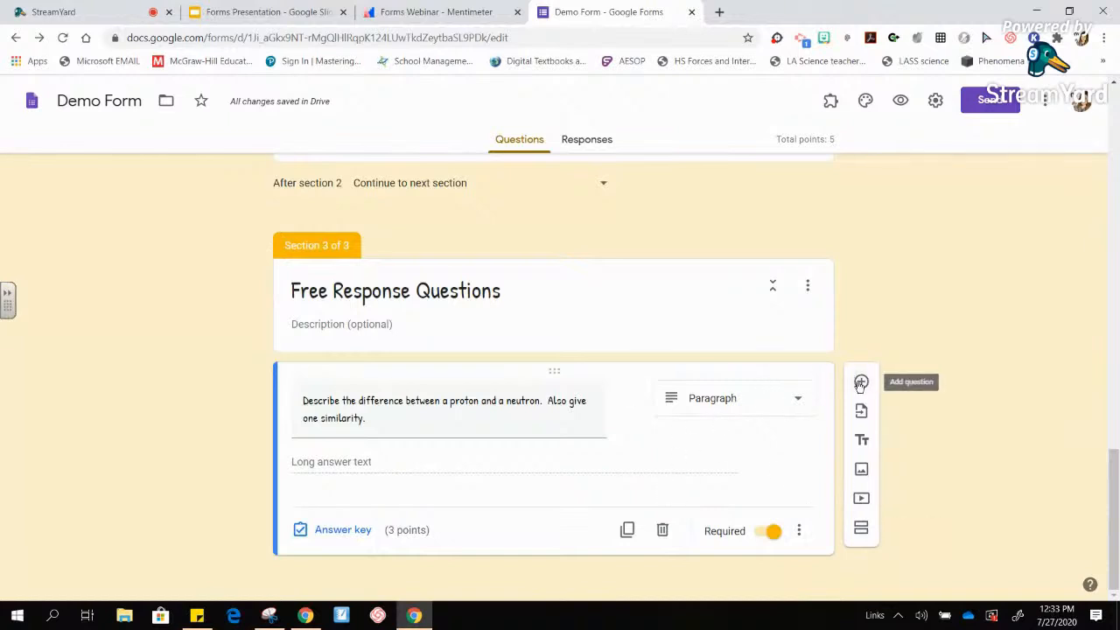
- Insert the pink atom diagram found by an image search for 'subatomic particles diagram'
click(861, 471)
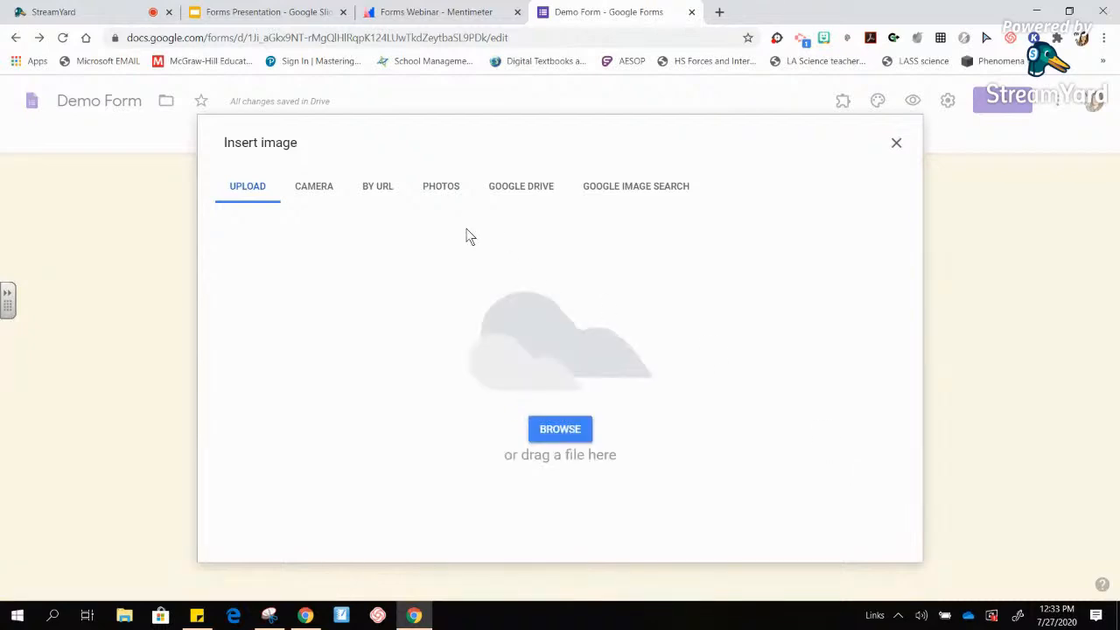
click(603, 193)
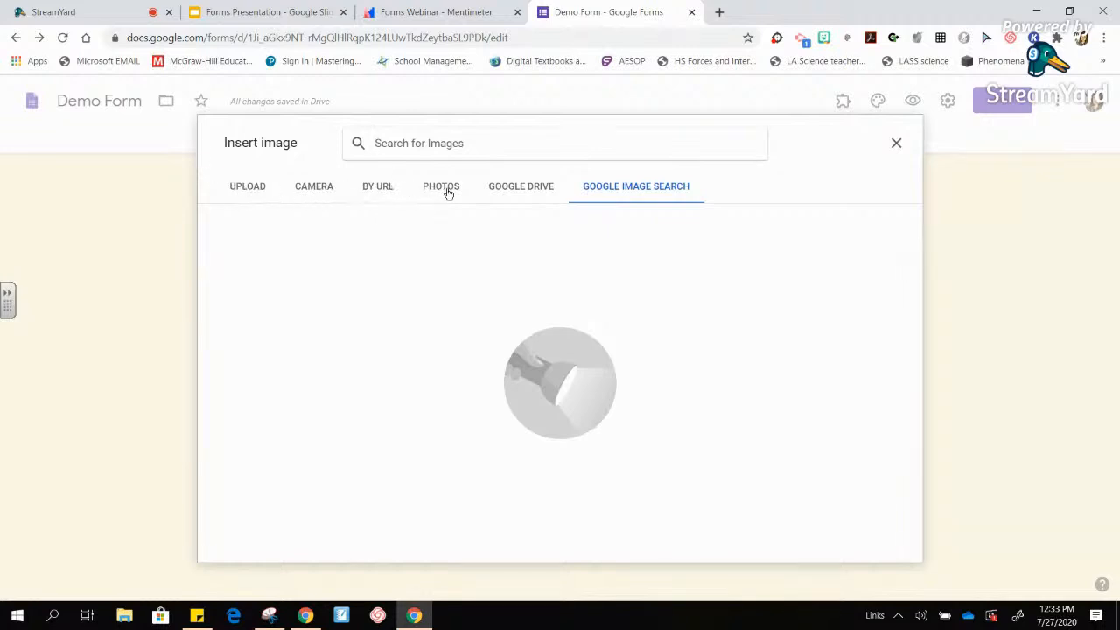
click(246, 192)
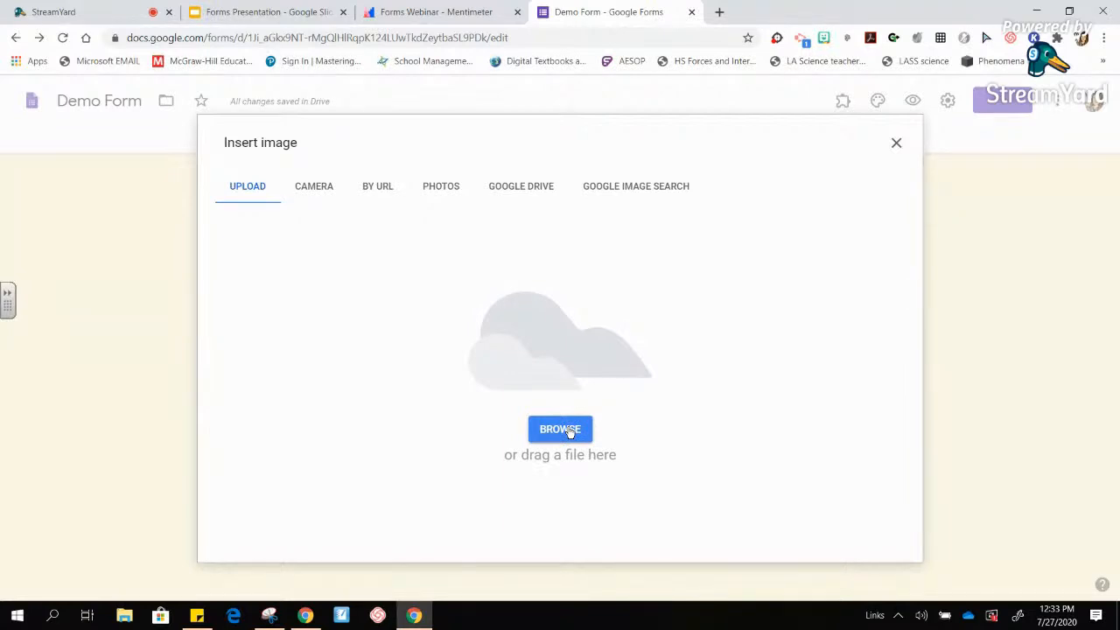
click(644, 190)
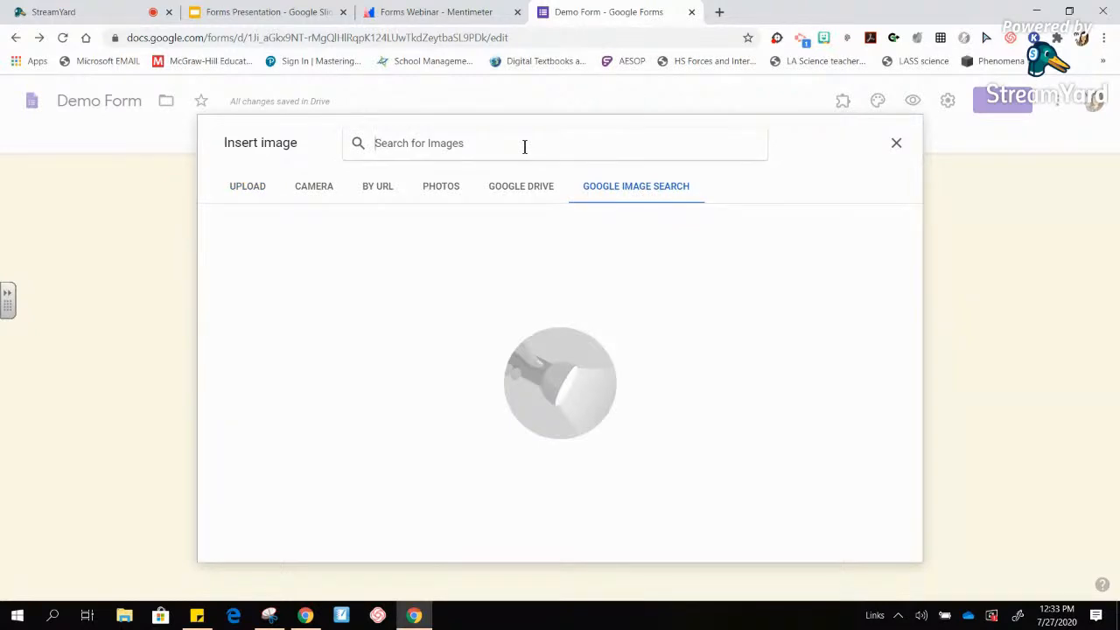
text(subatmo)
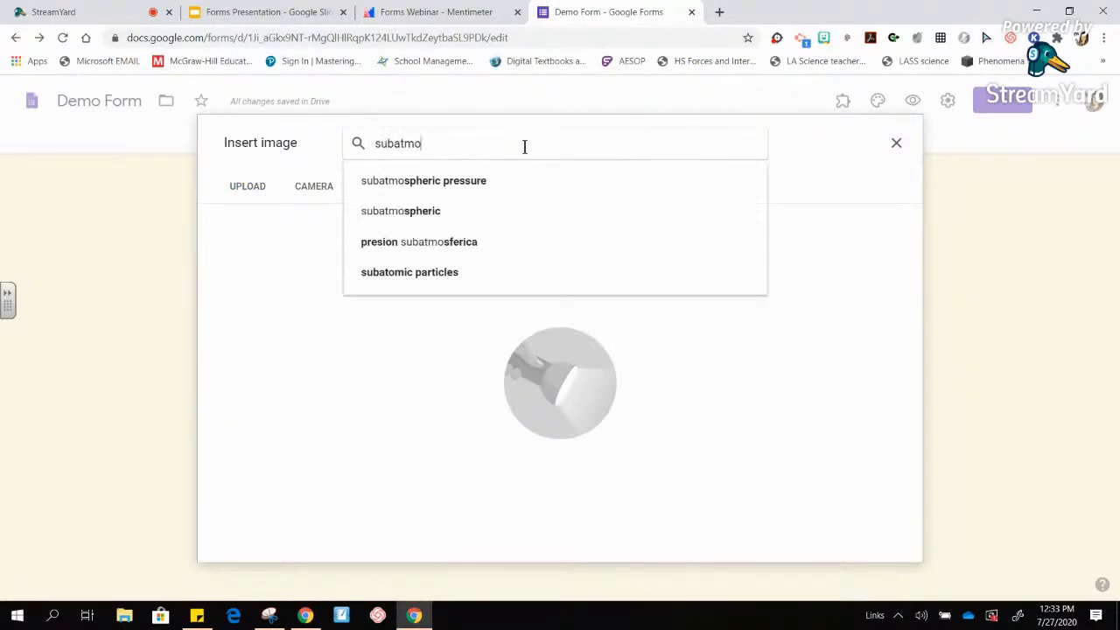
key(BackSpace)
key(BackSpace)
text(omic part)
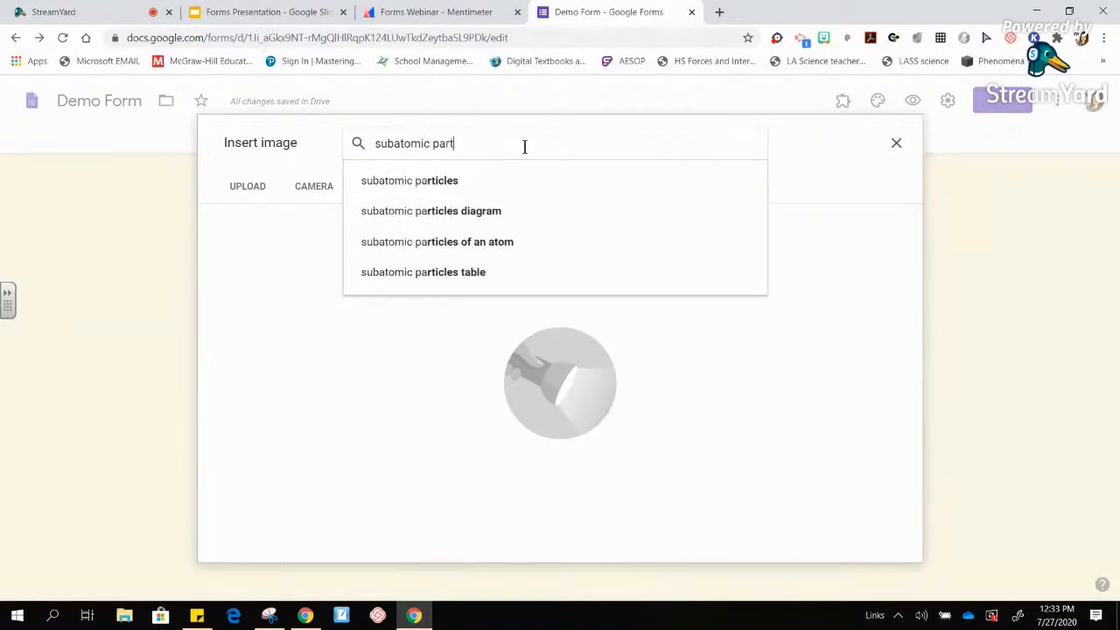
text(ices diagram)
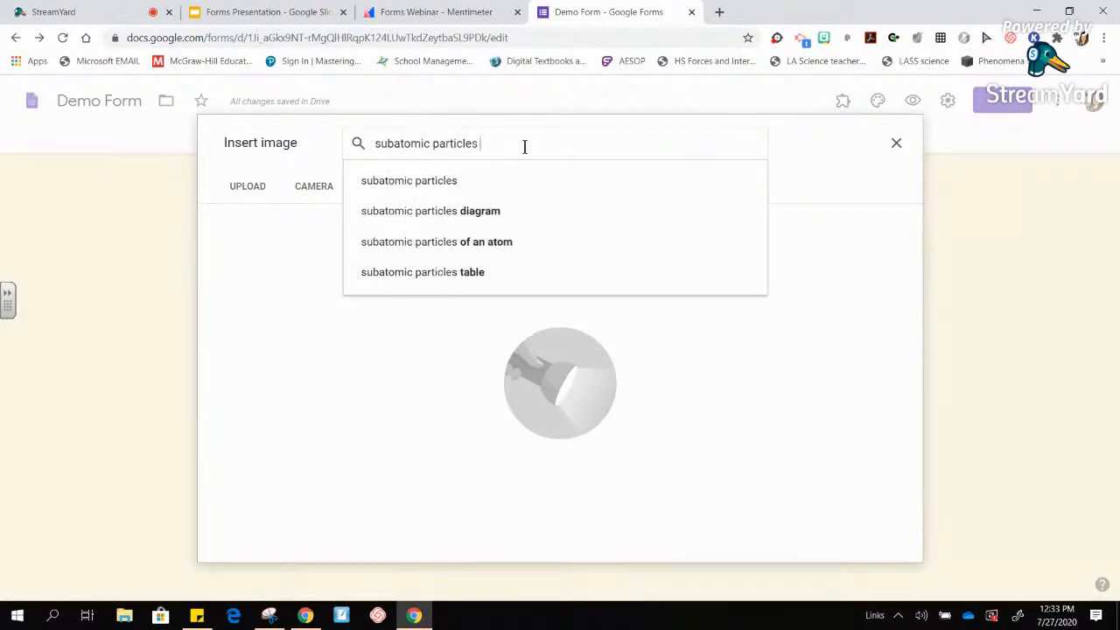
key(Return)
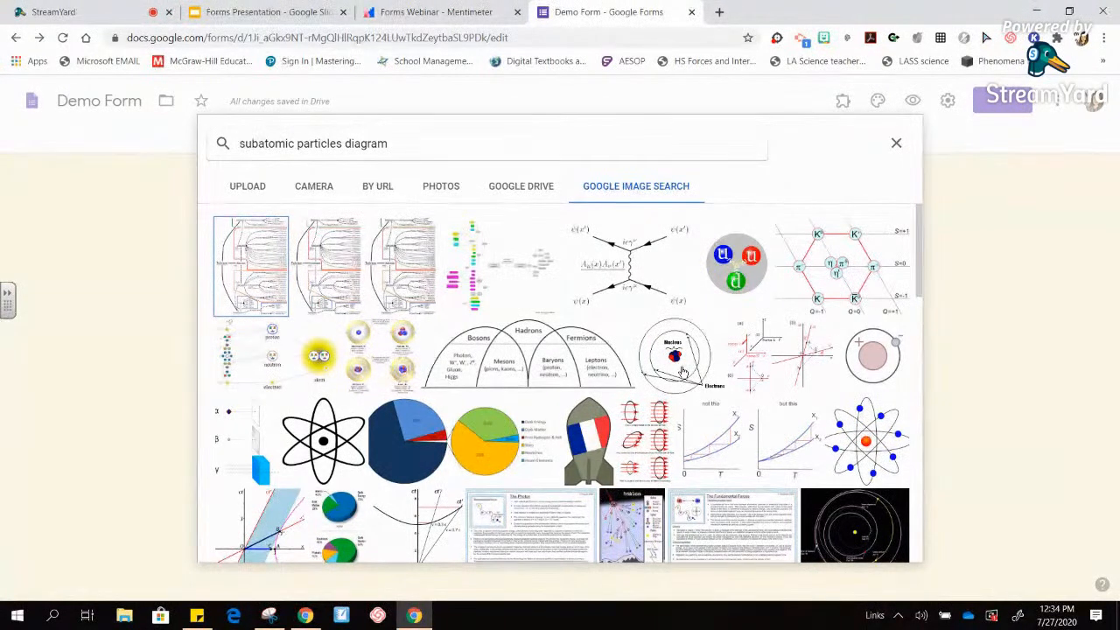
click(892, 357)
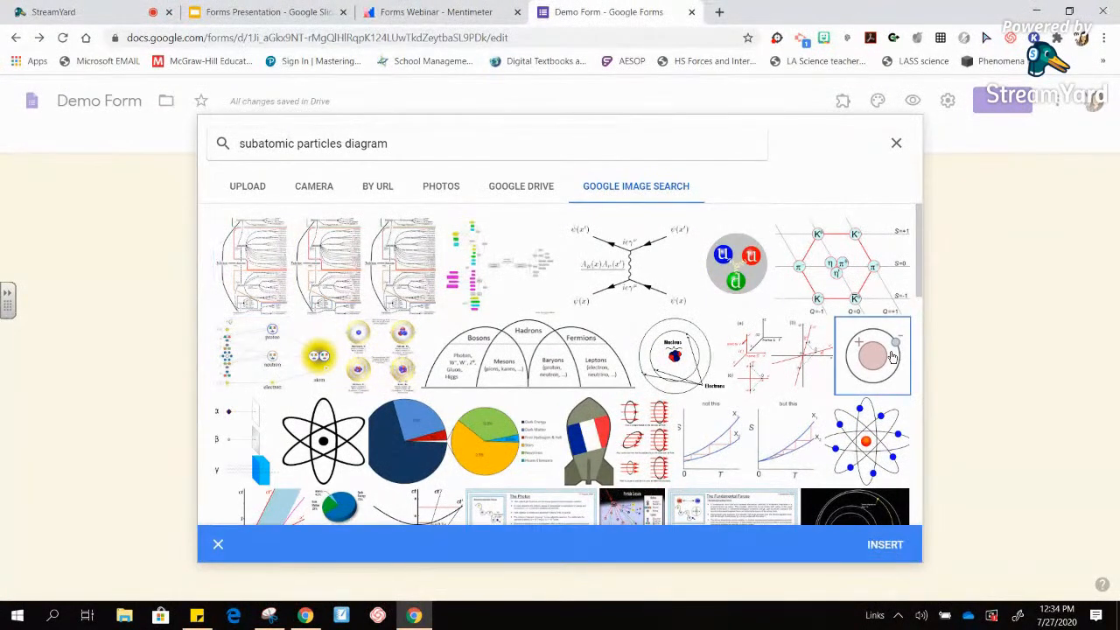
click(885, 546)
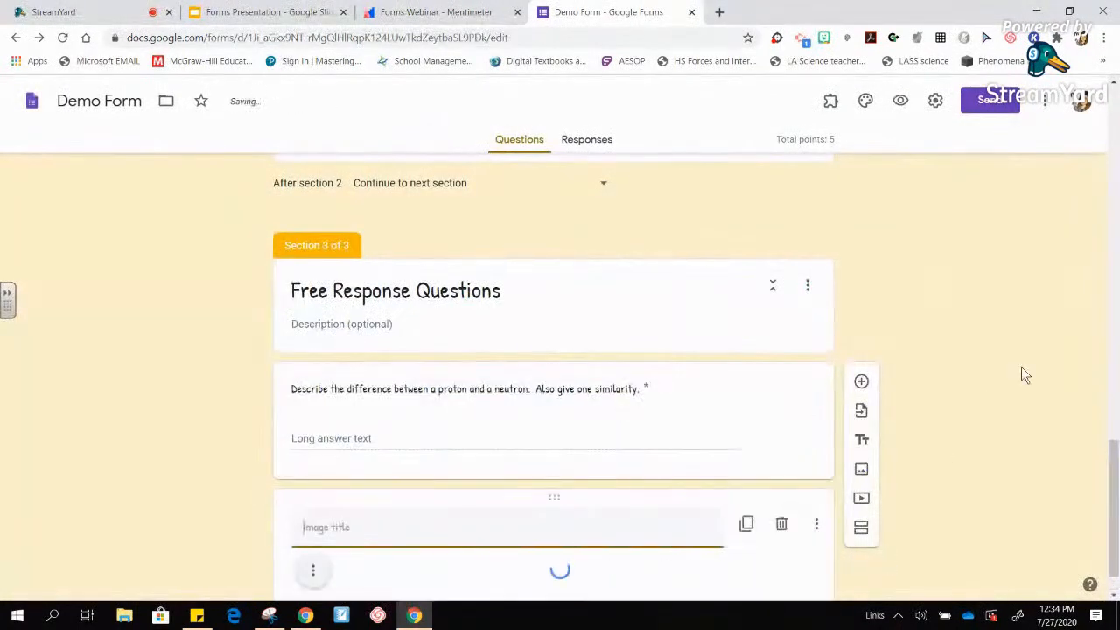
drag(1116, 444, 1117, 497)
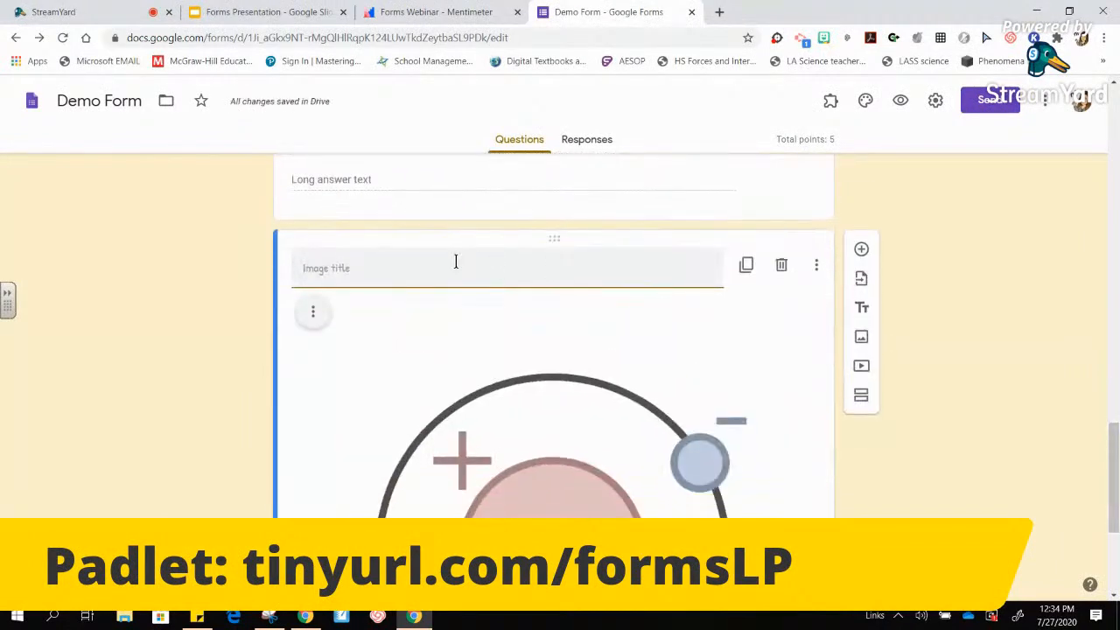
text(Image 1)
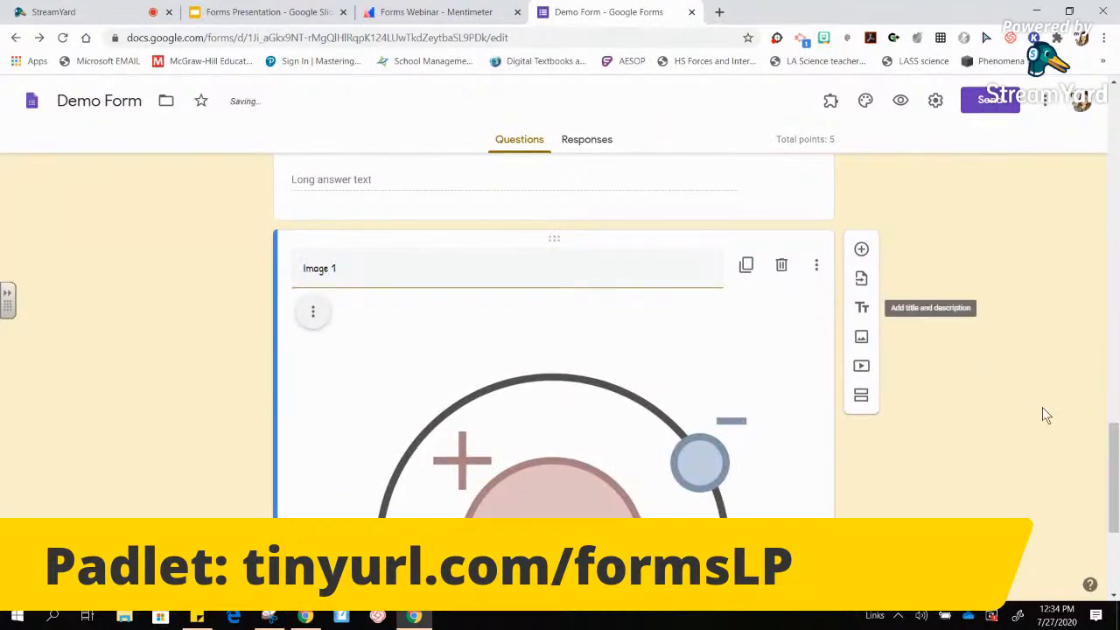
scroll(1105, 446, down, 1)
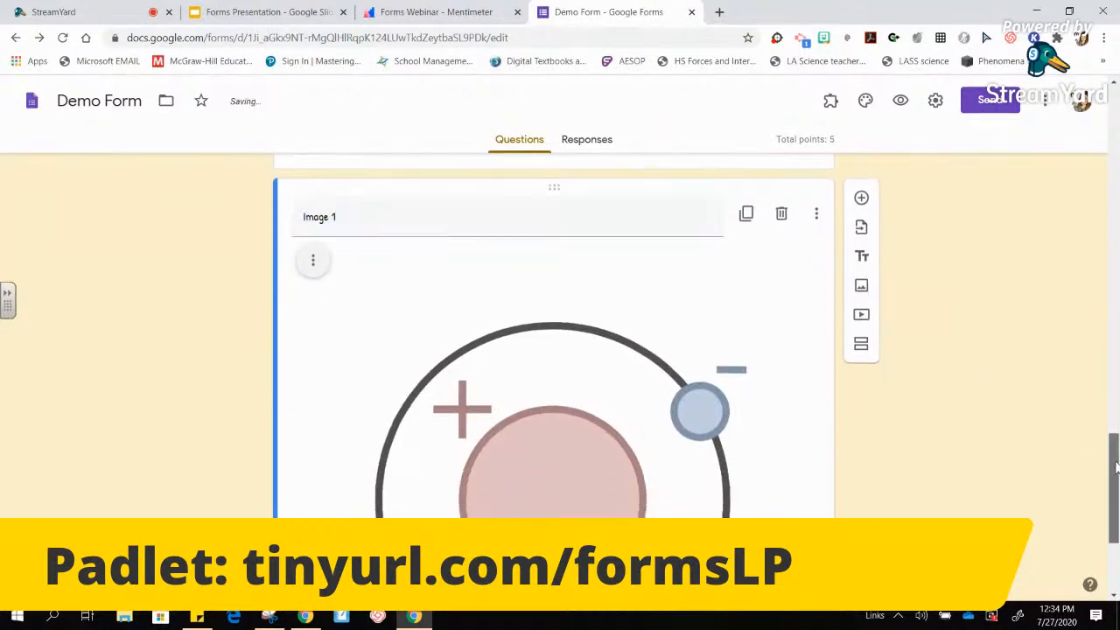
- Add a short-answer question 'What does the area with the plus sign correspond to? (what part of the atom)'
click(861, 183)
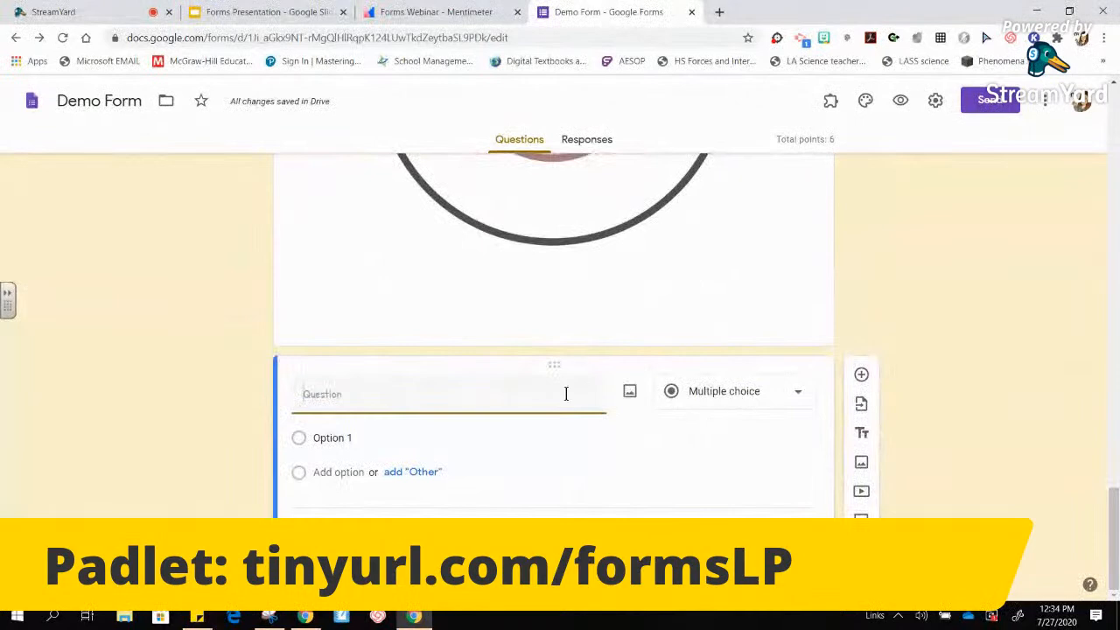
text(What does the red area corre)
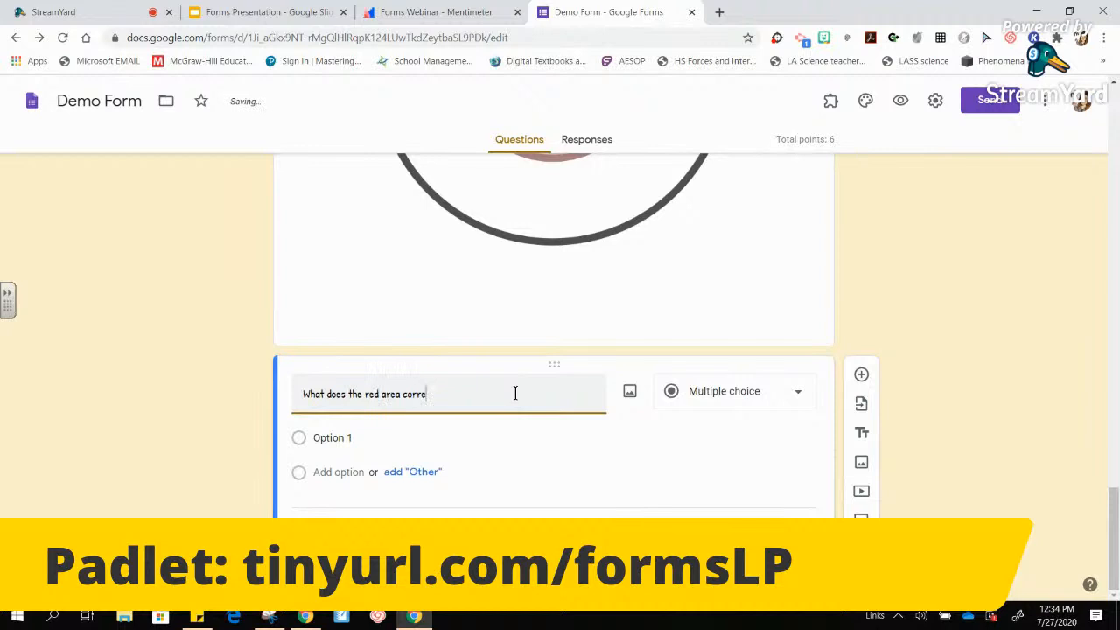
text(d to)
key(BackSpace)
key(BackSpace)
key(BackSpace)
key(BackSpace)
key(BackSpace)
key(BackSpace)
key(BackSpace)
key(BackSpace)
key(BackSpace)
key(BackSpace)
key(BackSpace)
key(BackSpace)
key(BackSpace)
key(BackSpace)
key(BackSpace)
key(BackSpace)
key(BackSpace)
key(BackSpace)
key(BackSpace)
key(BackSpace)
key(BackSpace)
key(BackSpace)
key(BackSpace)
key(BackSpace)
key(BackSpace)
key(BackSpace)
key(BackSpace)
key(BackSpace)
key(BackSpace)
key(BackSpace)
key(BackSpace)
key(BackSpace)
key(BackSpace)
key(BackSpace)
key(BackSpace)
key(BackSpace)
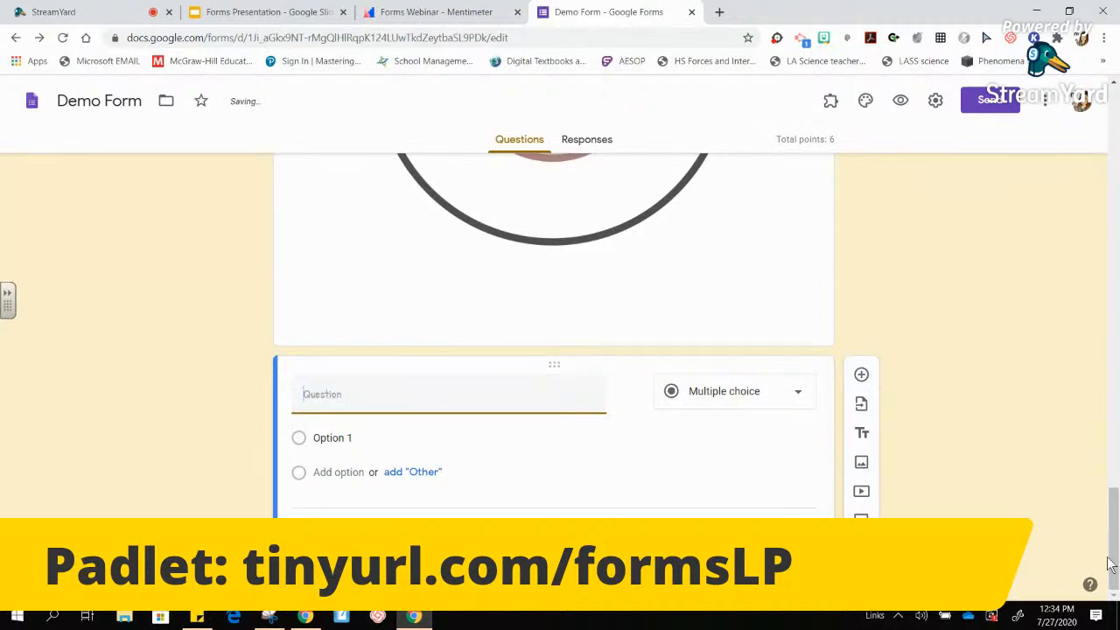
mouse_move(1115, 550)
mouse_down()
mouse_move(1115, 497)
mouse_move(1115, 550)
mouse_up()
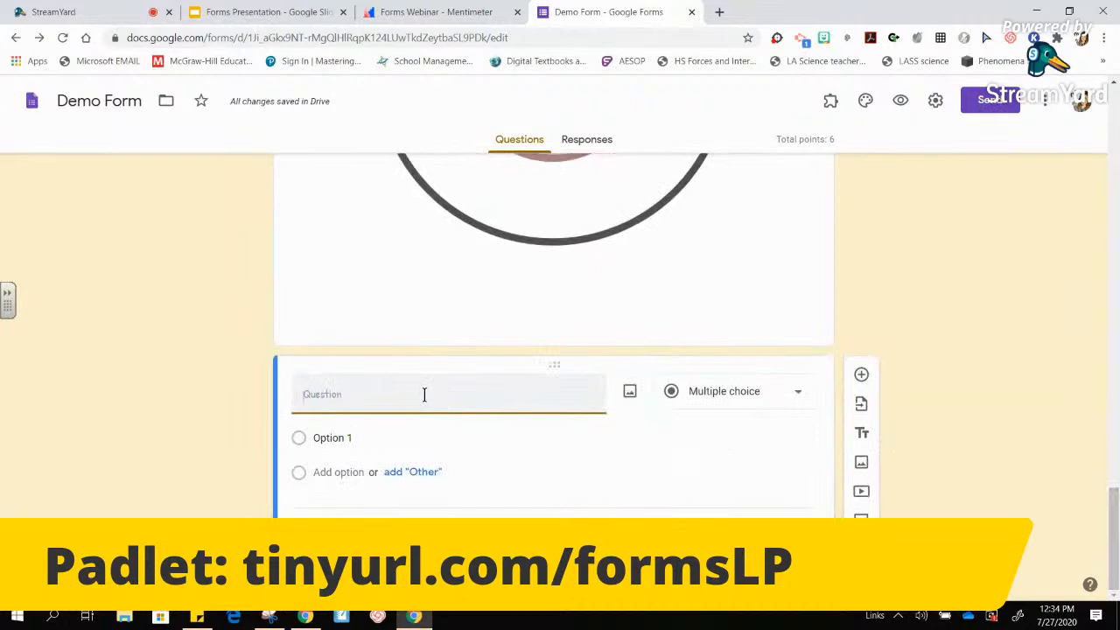
text(What does the area with t)
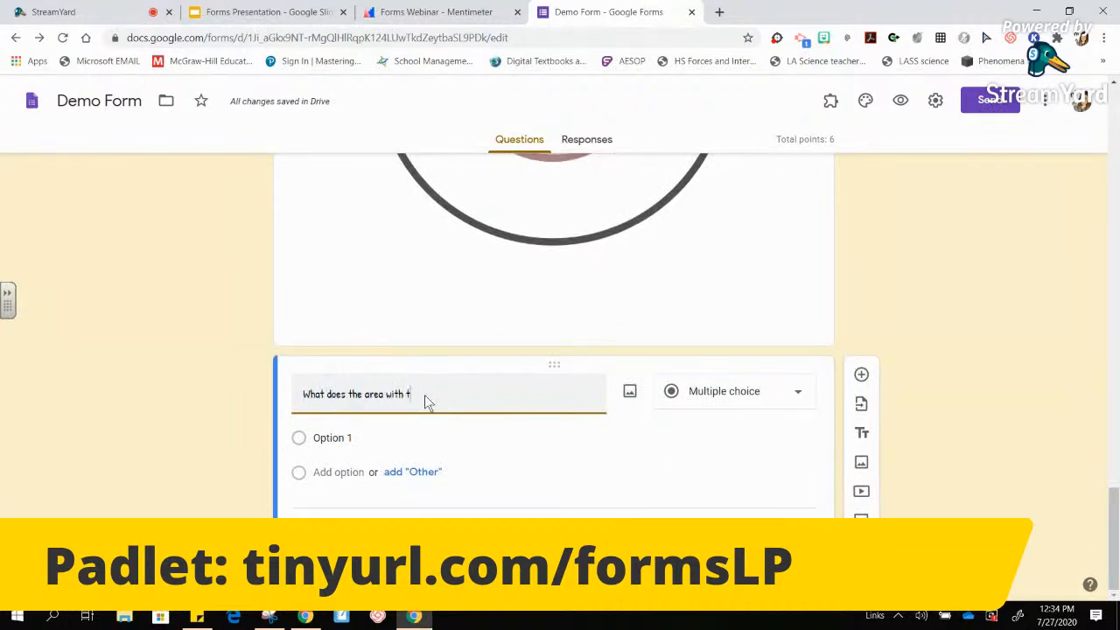
text(he plus sign)
key(BackSpace)
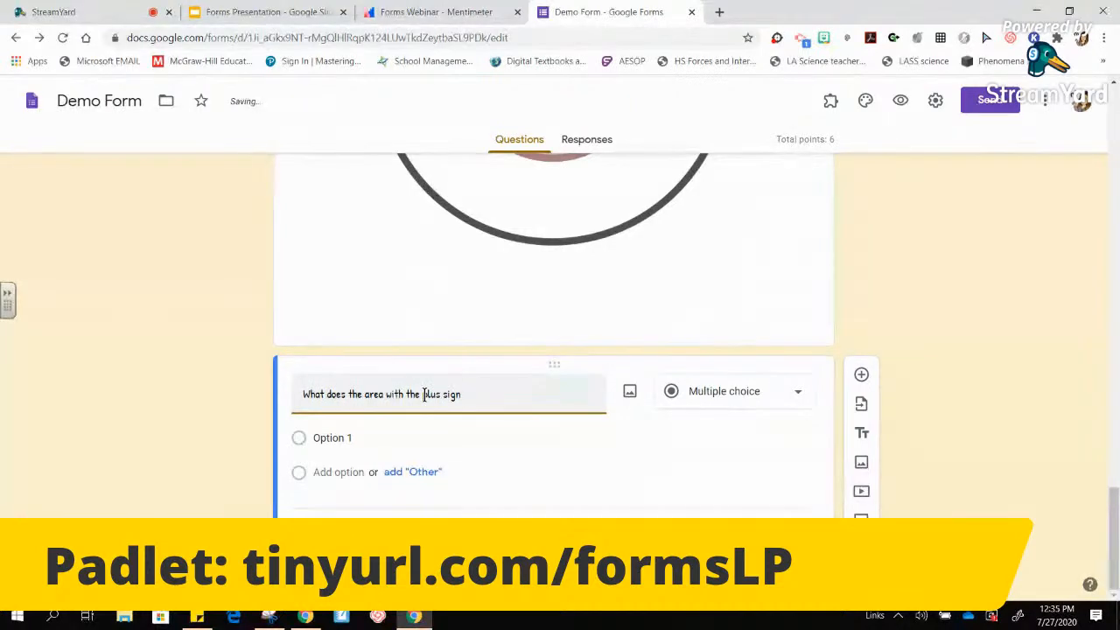
text(correspond to? )
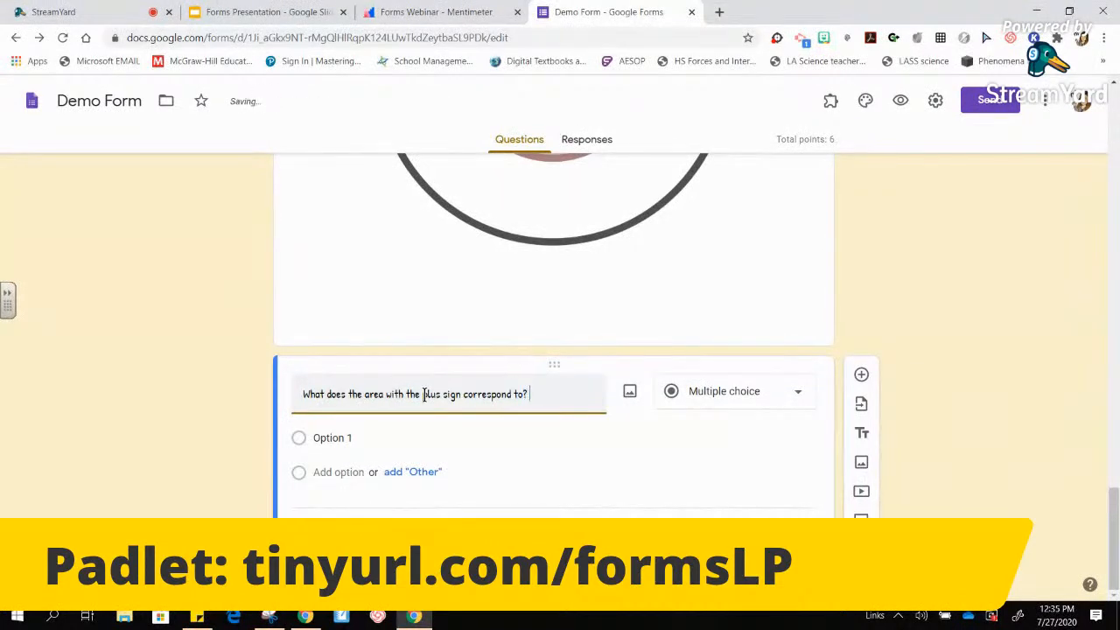
text((what pa)
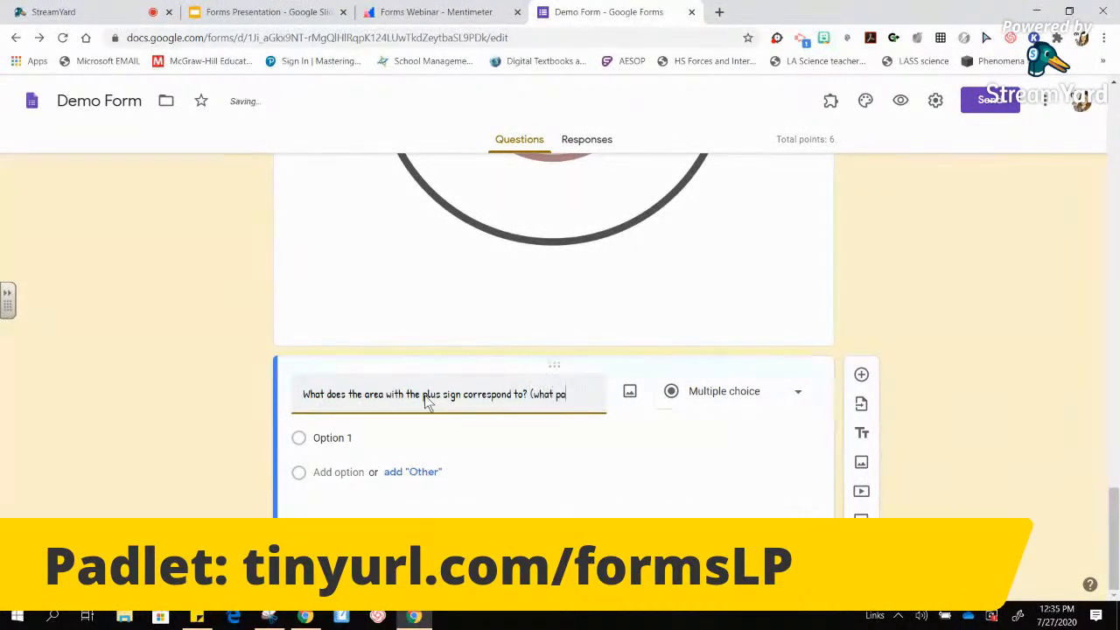
text(rt of the atom?)
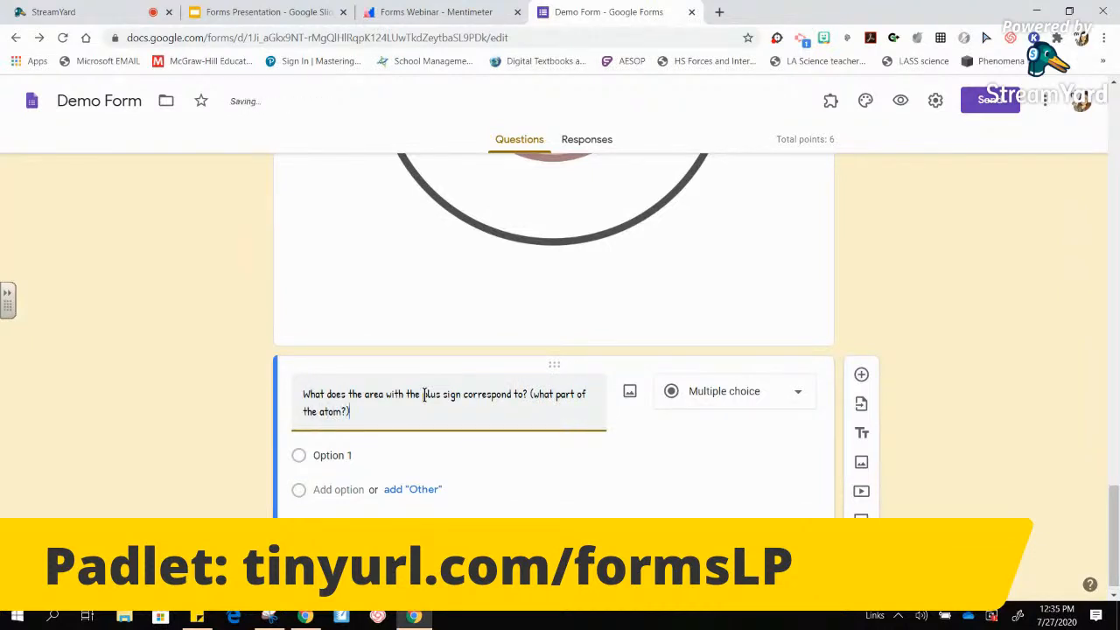
click(748, 398)
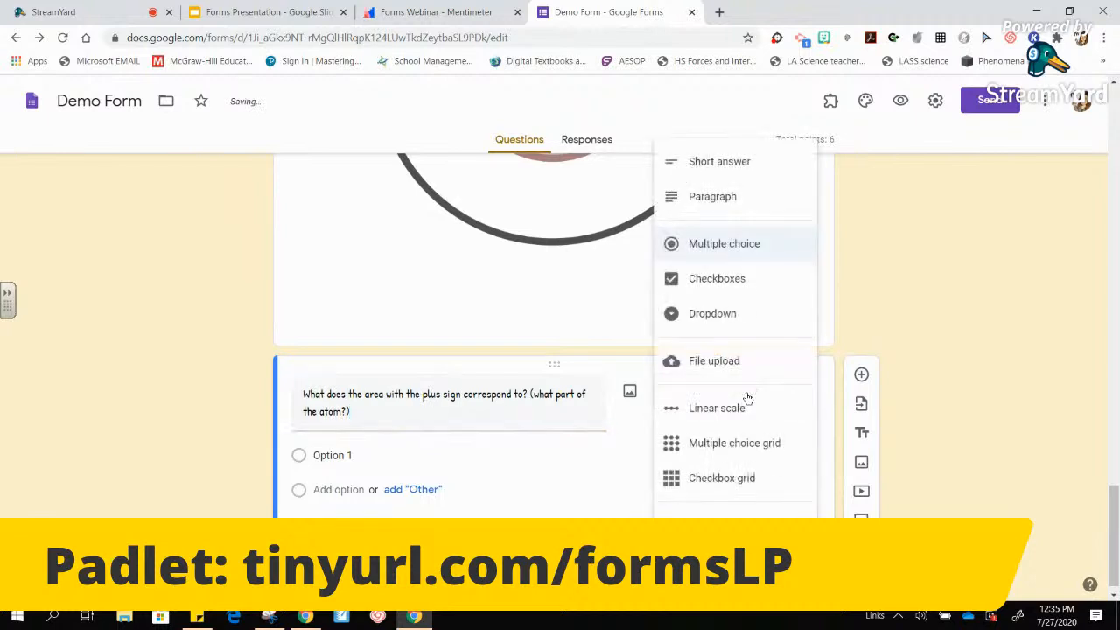
click(744, 166)
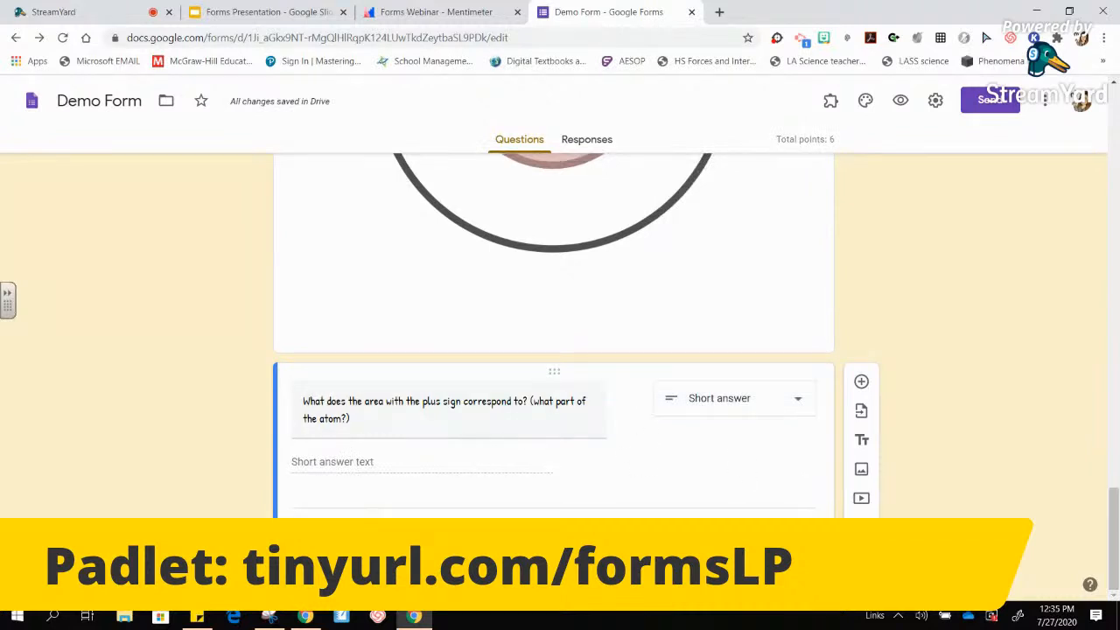
- Give the plus-sign question a 1-point answer key accepting 'Correct Answer'
click(336, 533)
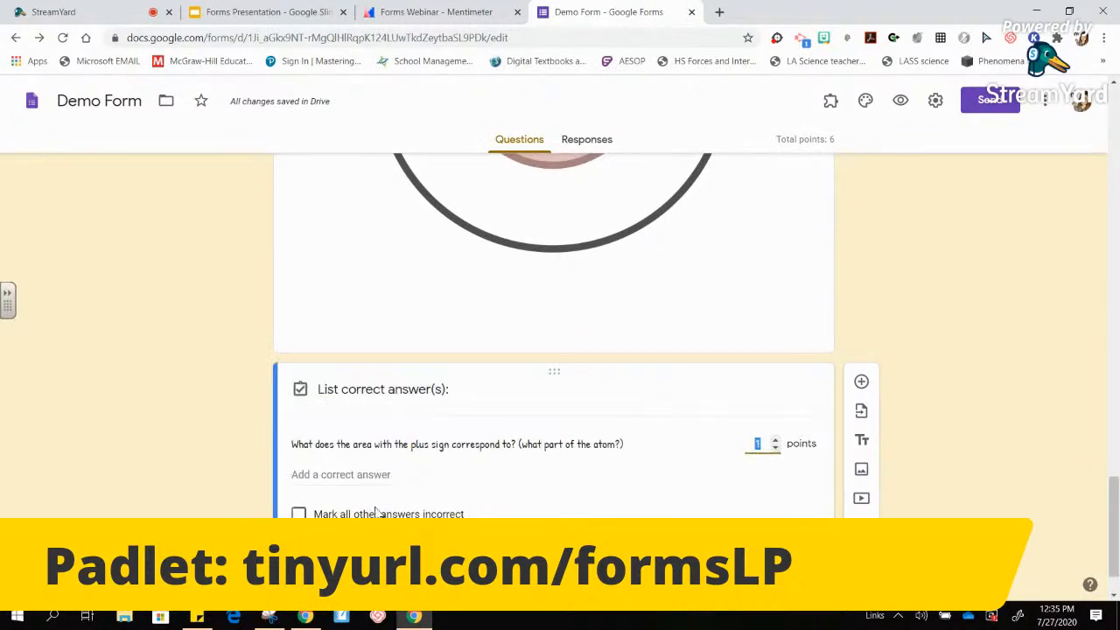
click(351, 474)
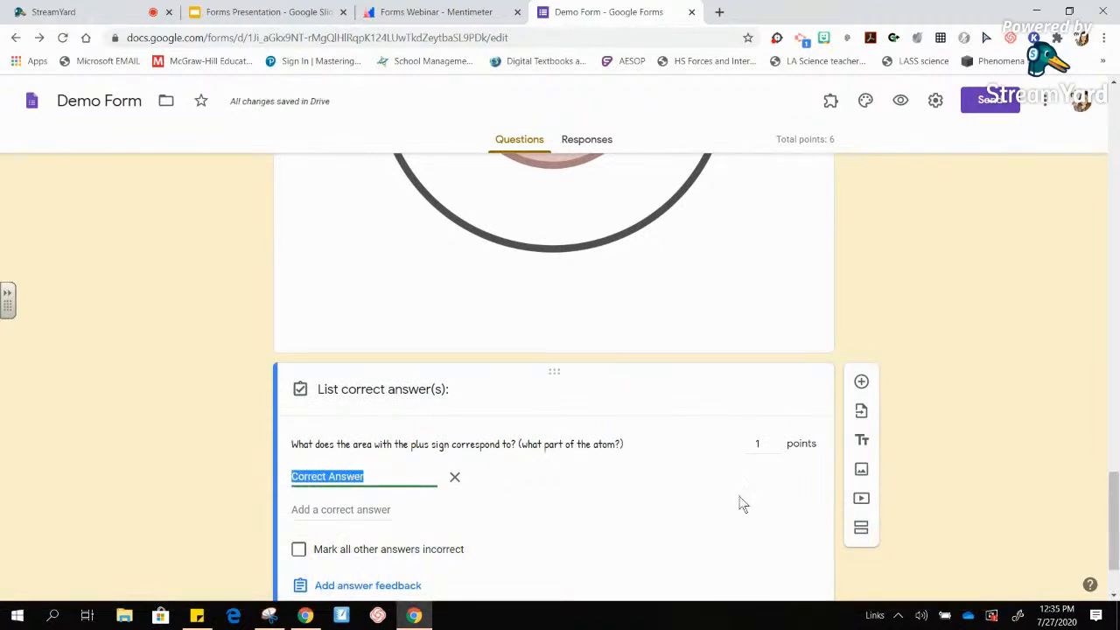
click(927, 533)
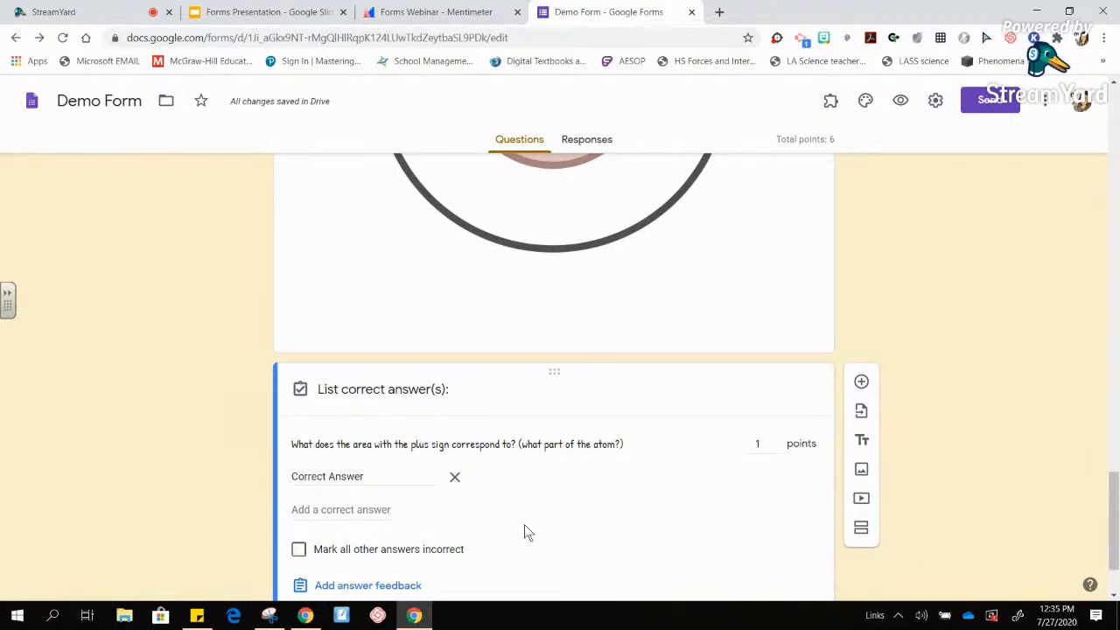
drag(1114, 550, 1118, 573)
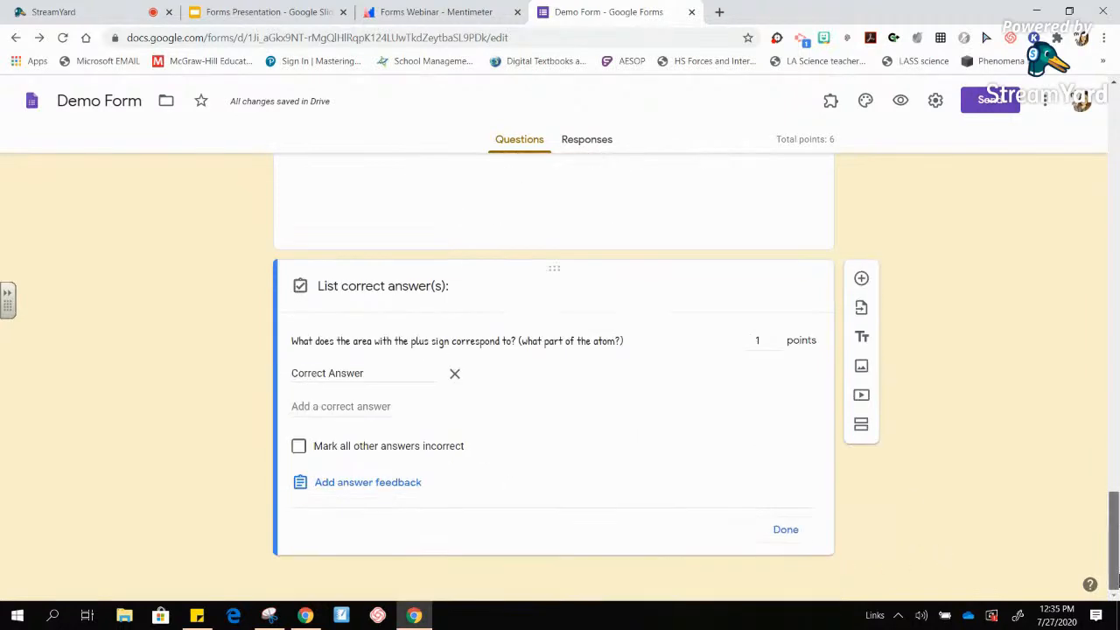
click(787, 530)
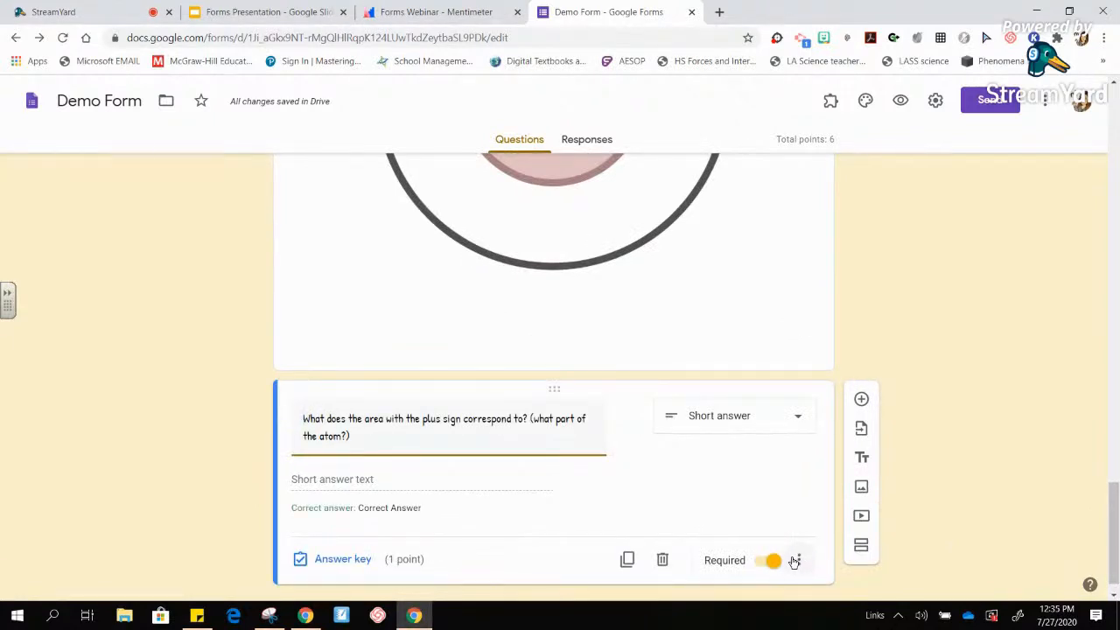
click(795, 561)
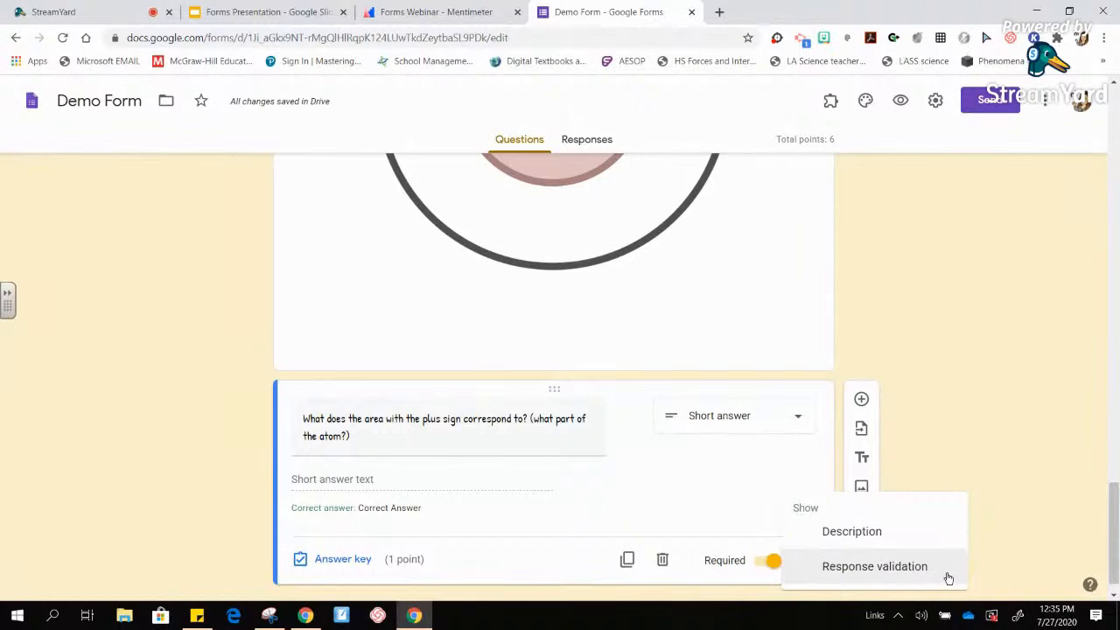
- Add Text > Contains response validation requiring 'nucleus', with error message 'Try again!!'
click(893, 569)
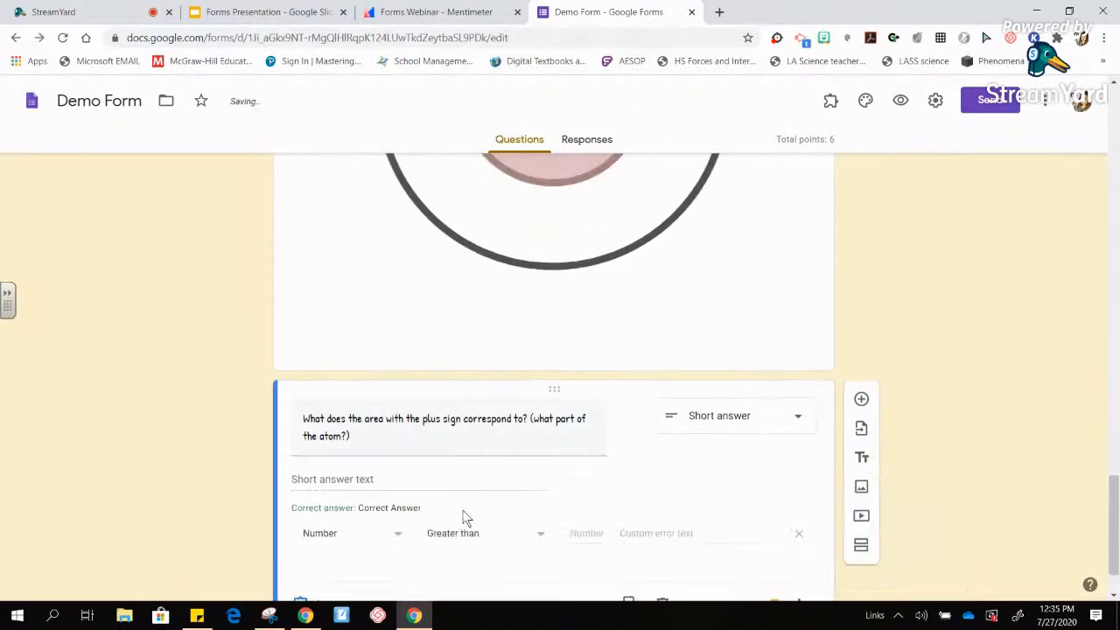
click(362, 542)
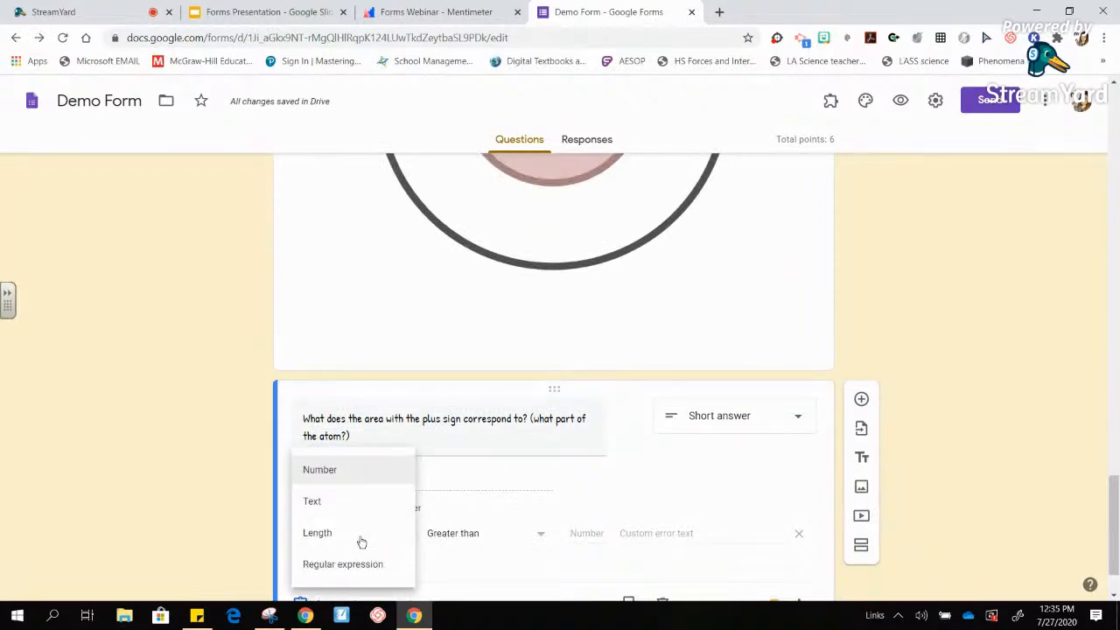
click(340, 516)
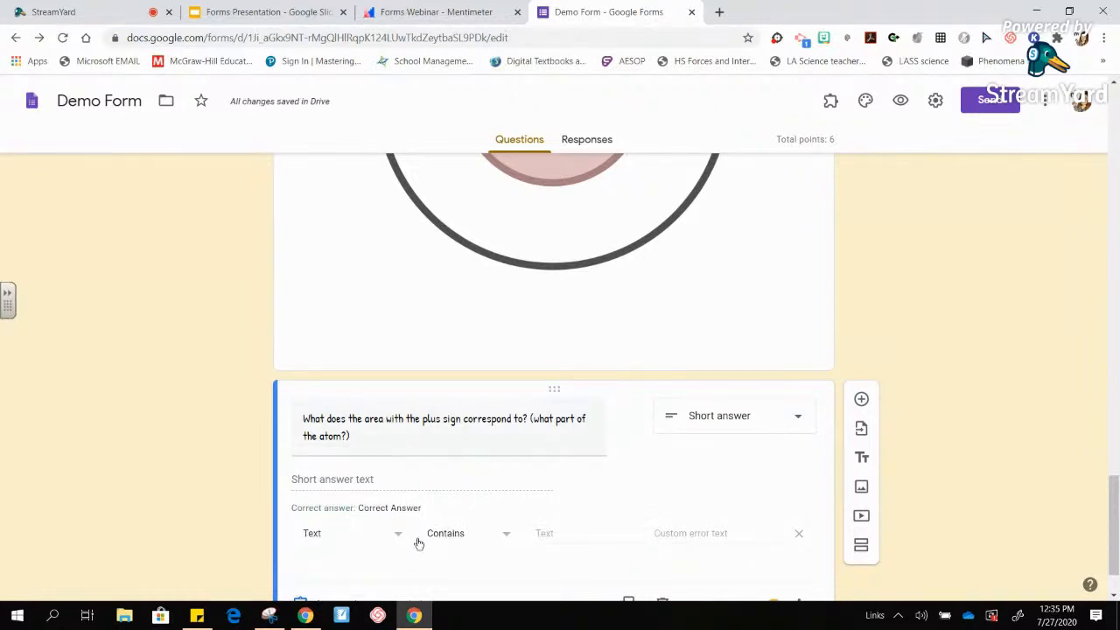
click(541, 534)
text(nucleus)
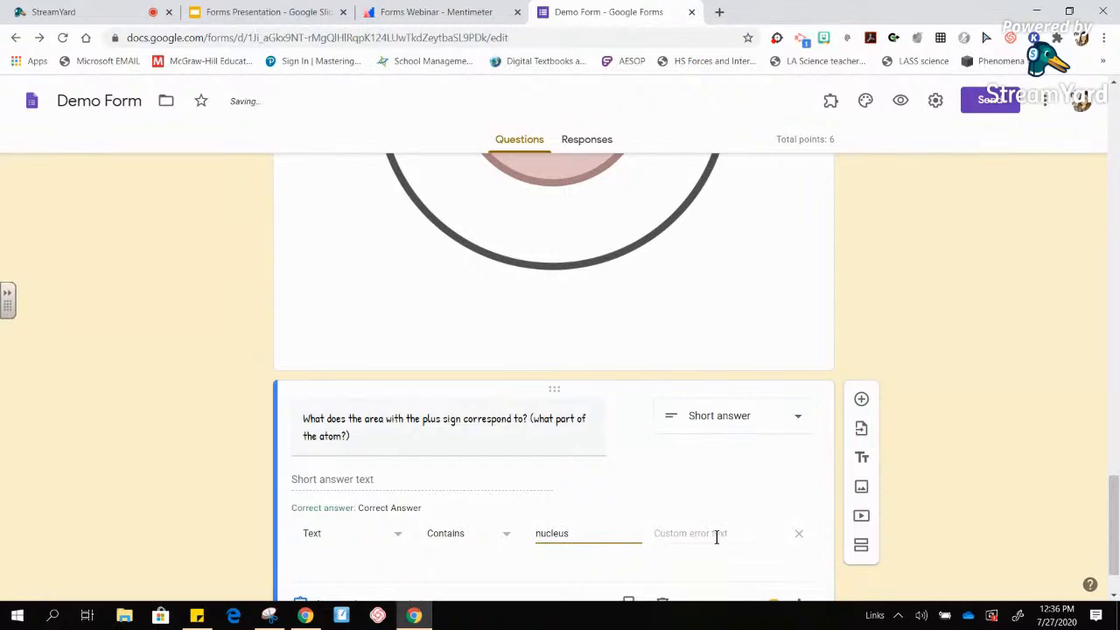
click(715, 535)
text(Try again!!)
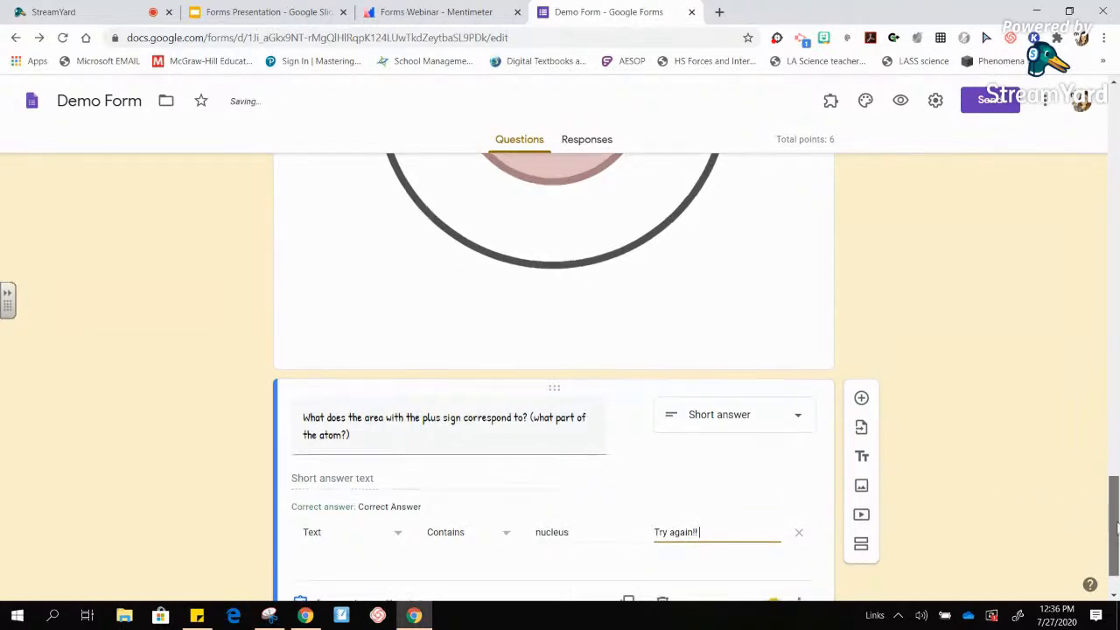
scroll(1113, 542, down, 1)
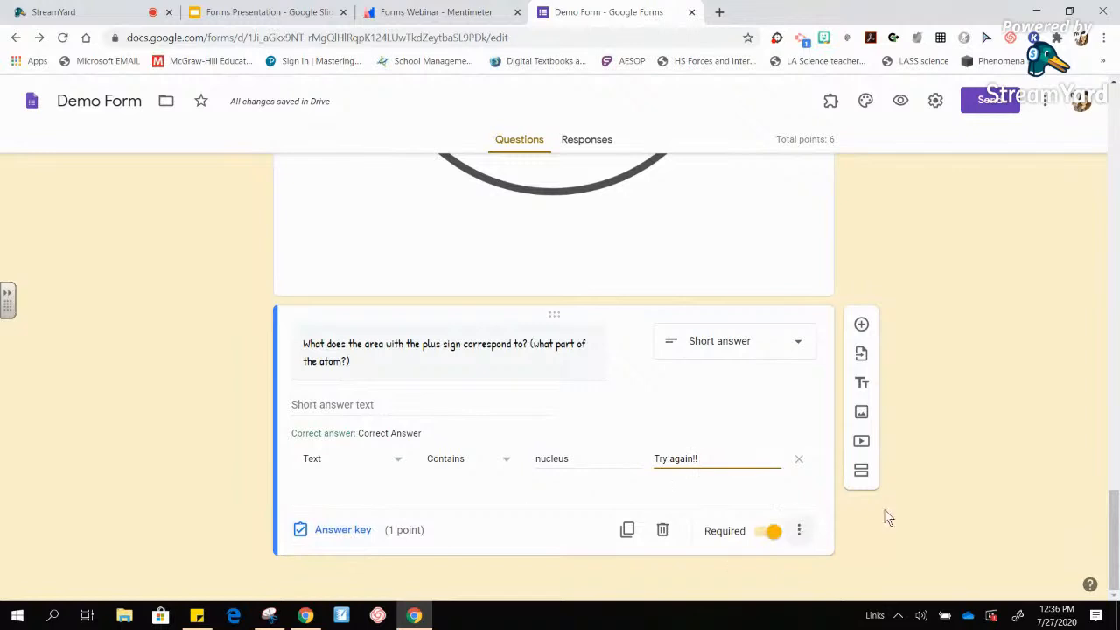
click(961, 509)
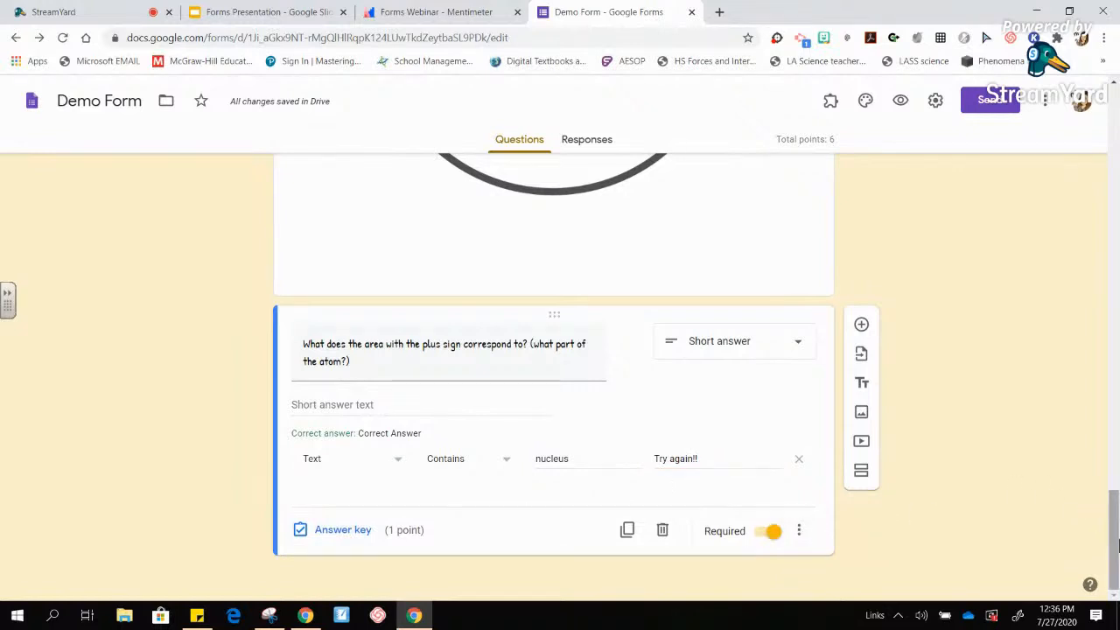
drag(1114, 545, 1117, 125)
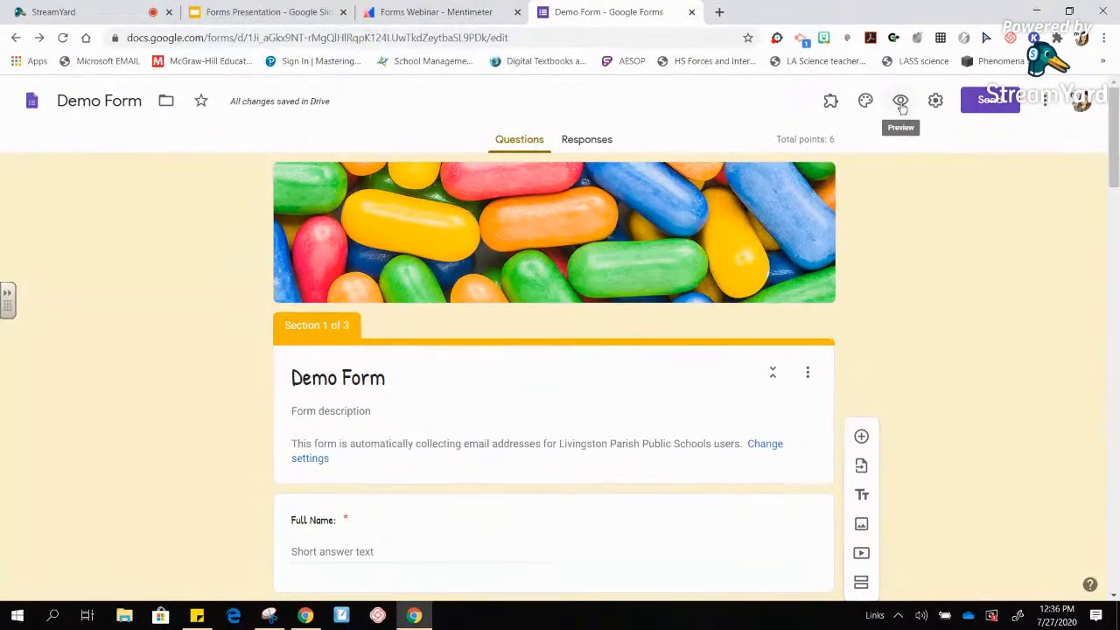
- Preview the form, enter the student's full name, choose class period 1, and continue
click(900, 102)
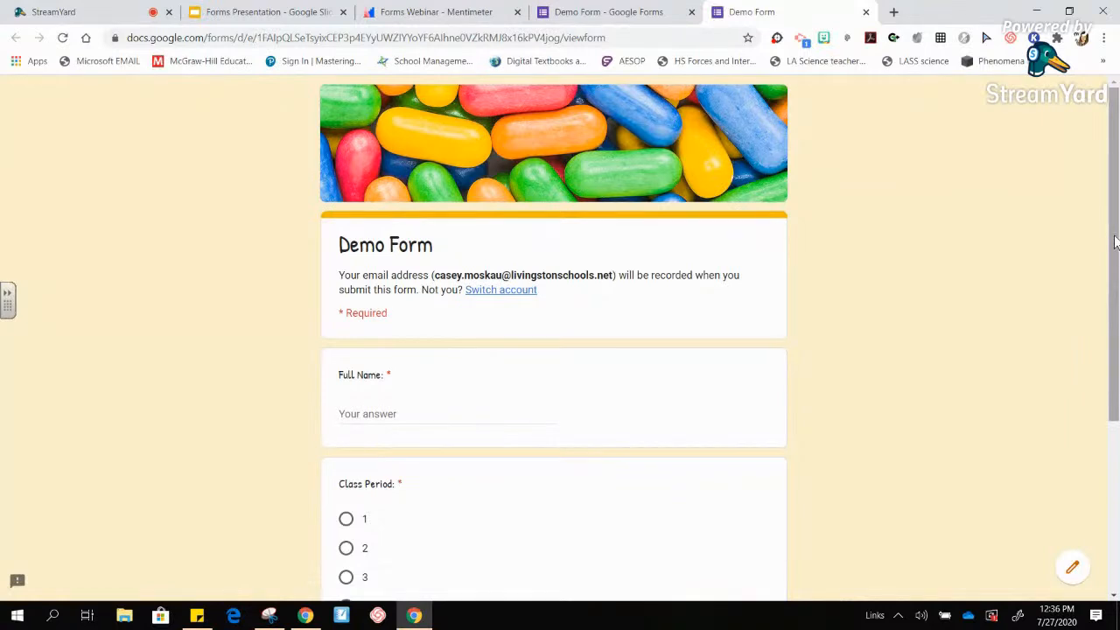
drag(1115, 238, 1118, 385)
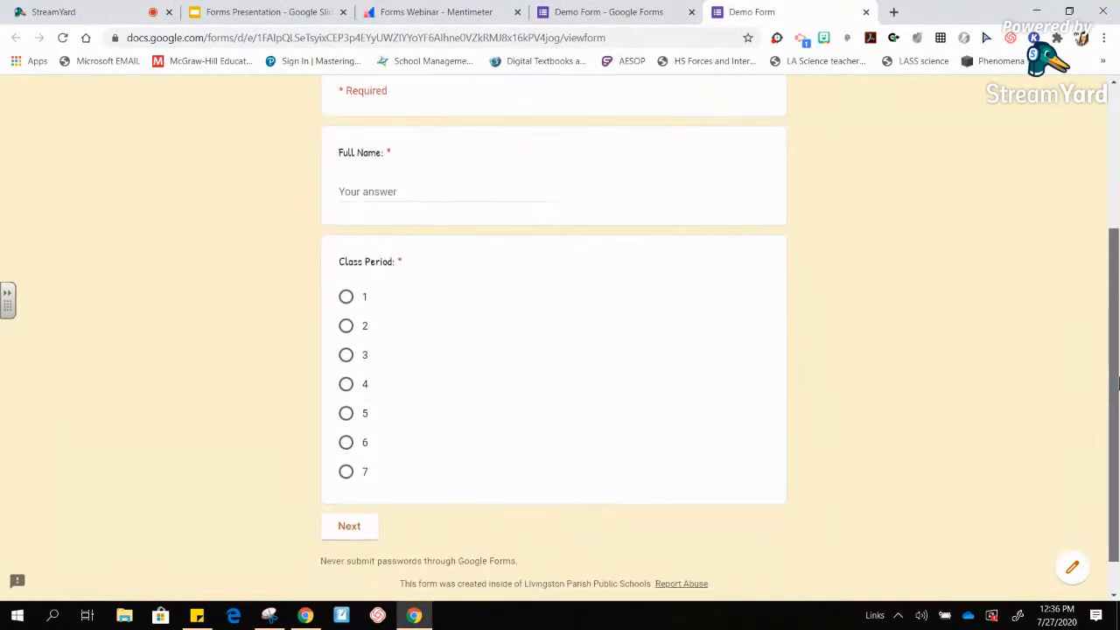
click(354, 187)
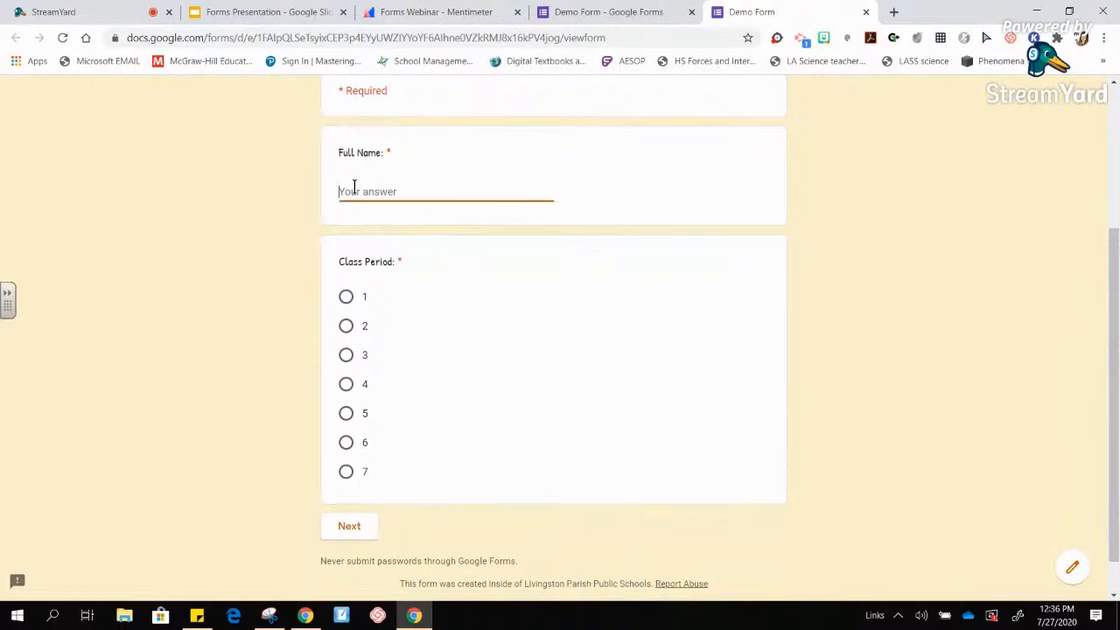
click(346, 298)
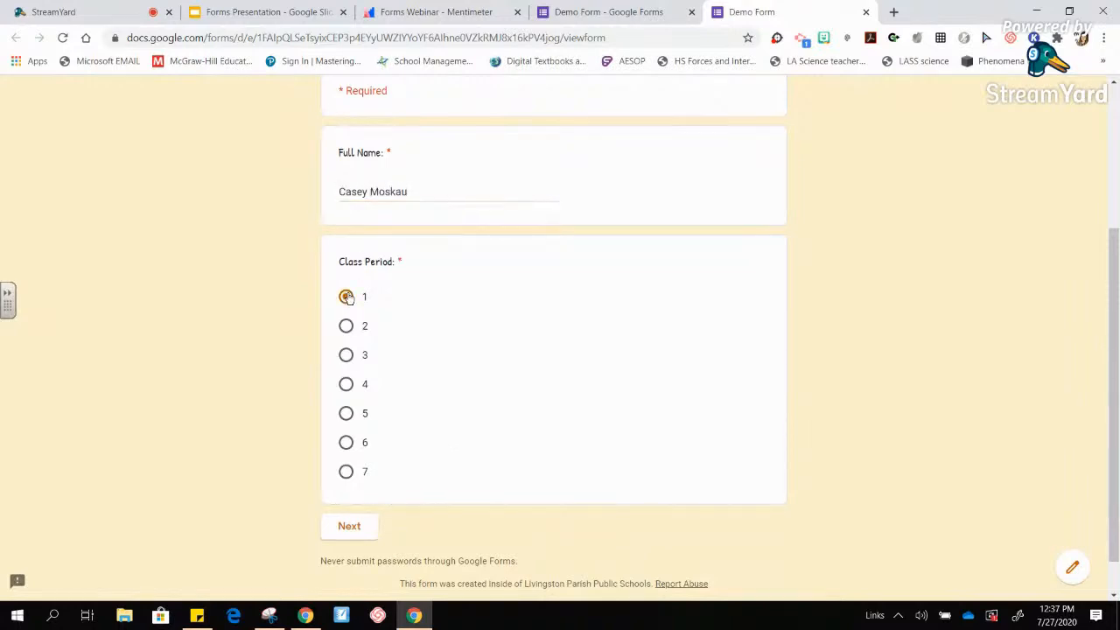
click(349, 528)
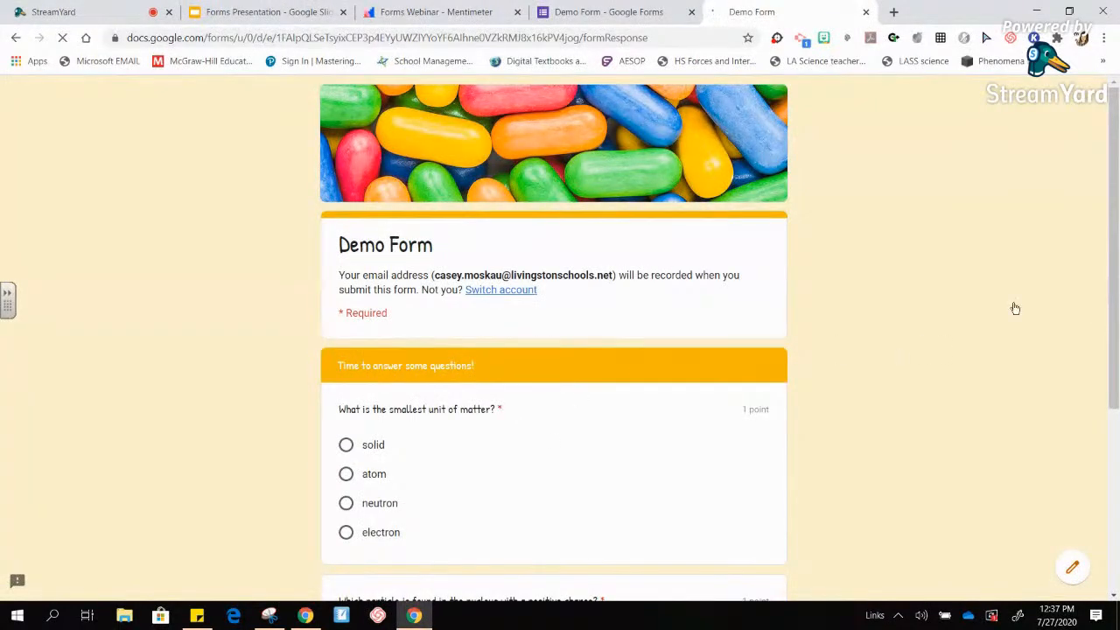
- Answer 'solid' and 'proton', then continue to the Free Response Questions section
drag(1116, 285, 1118, 377)
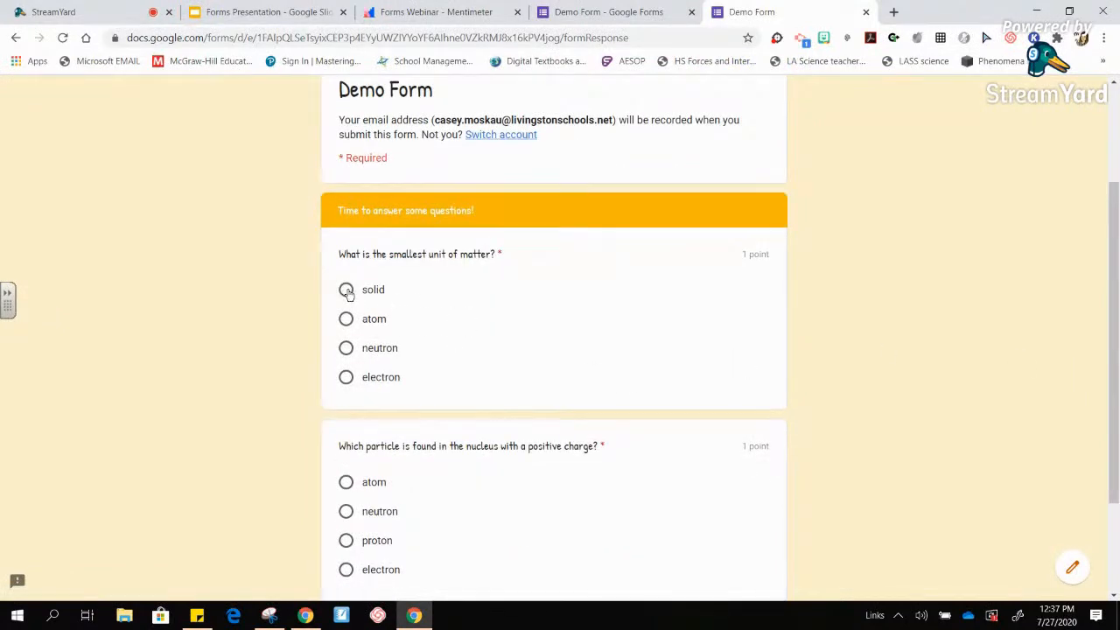
drag(1117, 319, 1117, 412)
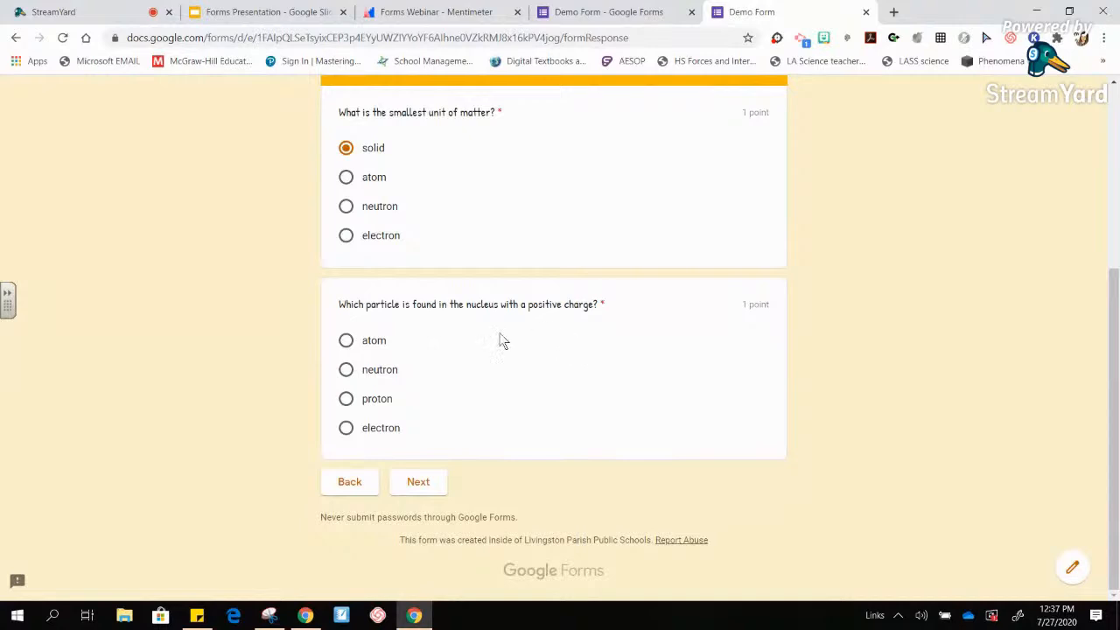
click(346, 400)
click(418, 483)
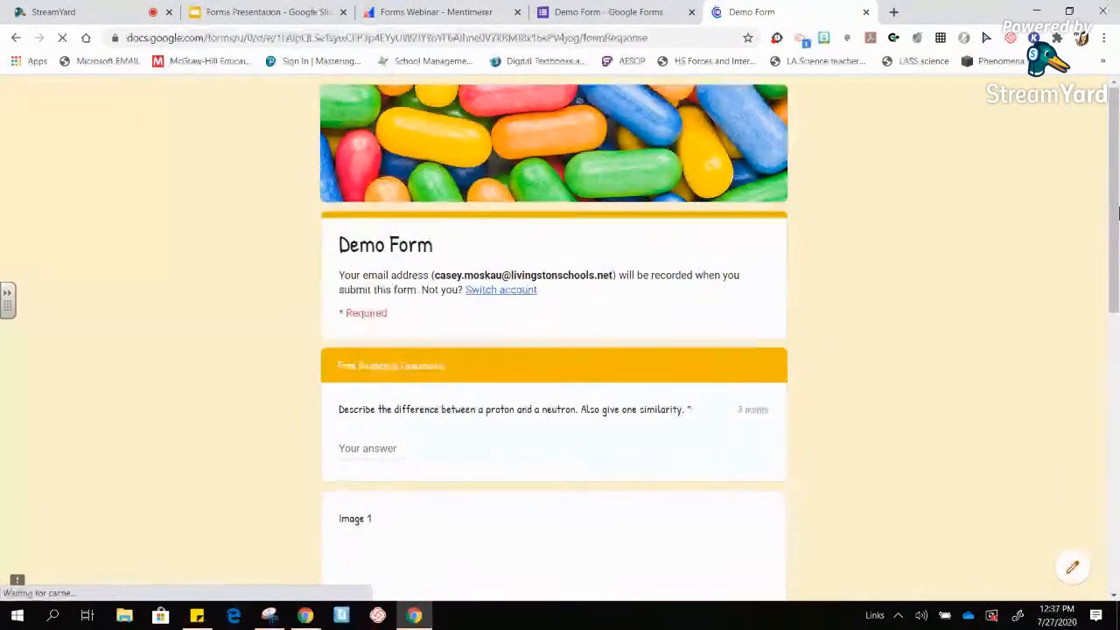
- Type an answer to the plus-sign question and attempt to submit the quiz
scroll(1115, 197, down, 2)
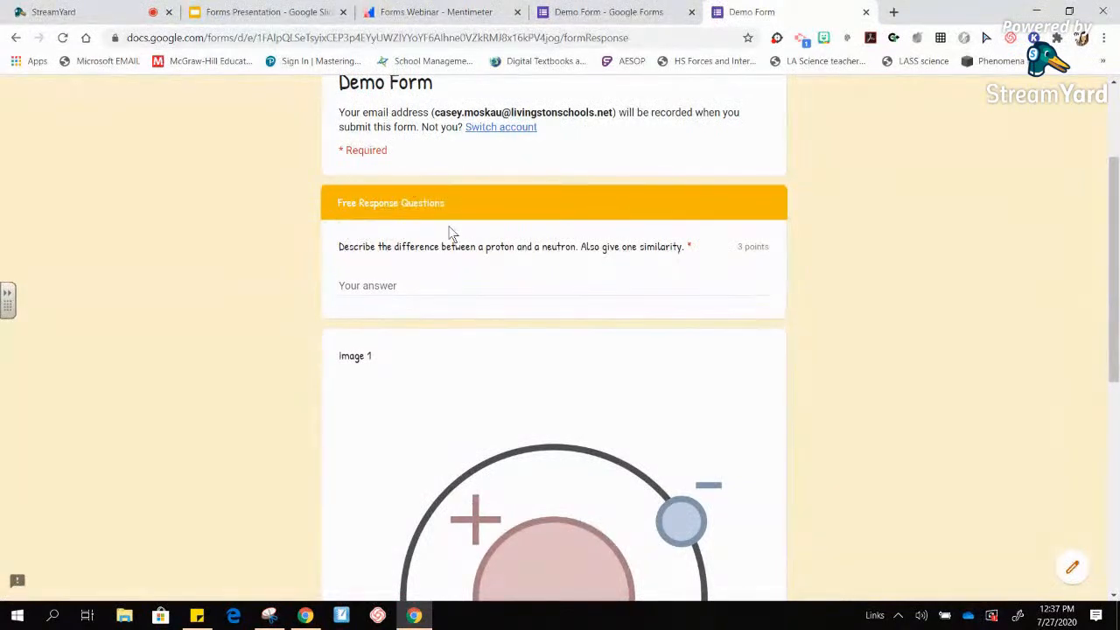
drag(1116, 251, 1117, 306)
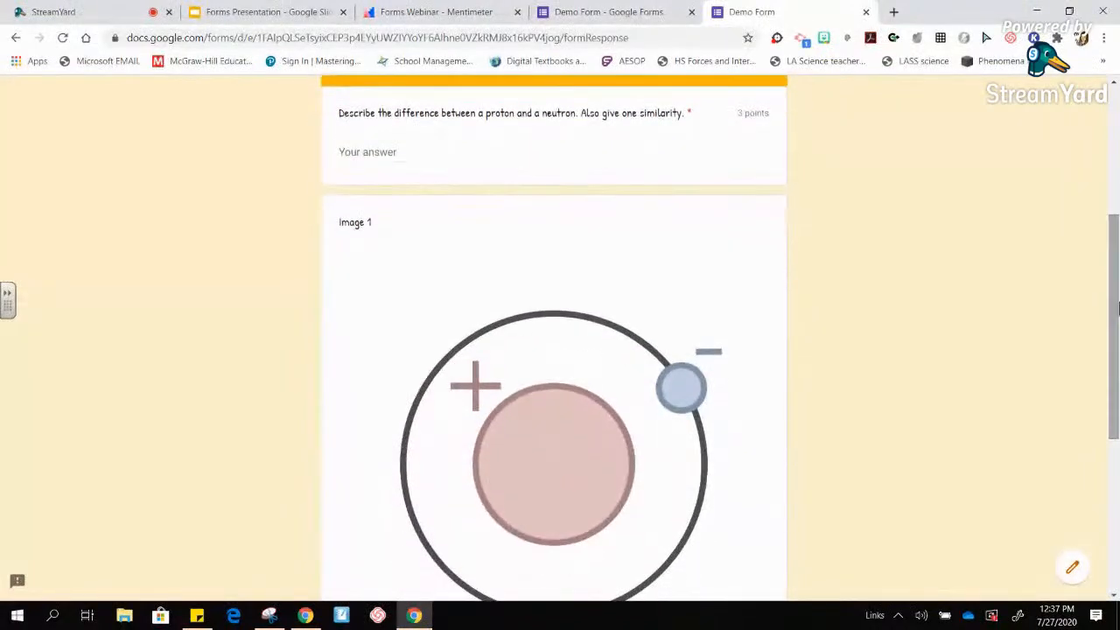
drag(1116, 327, 1117, 437)
click(359, 520)
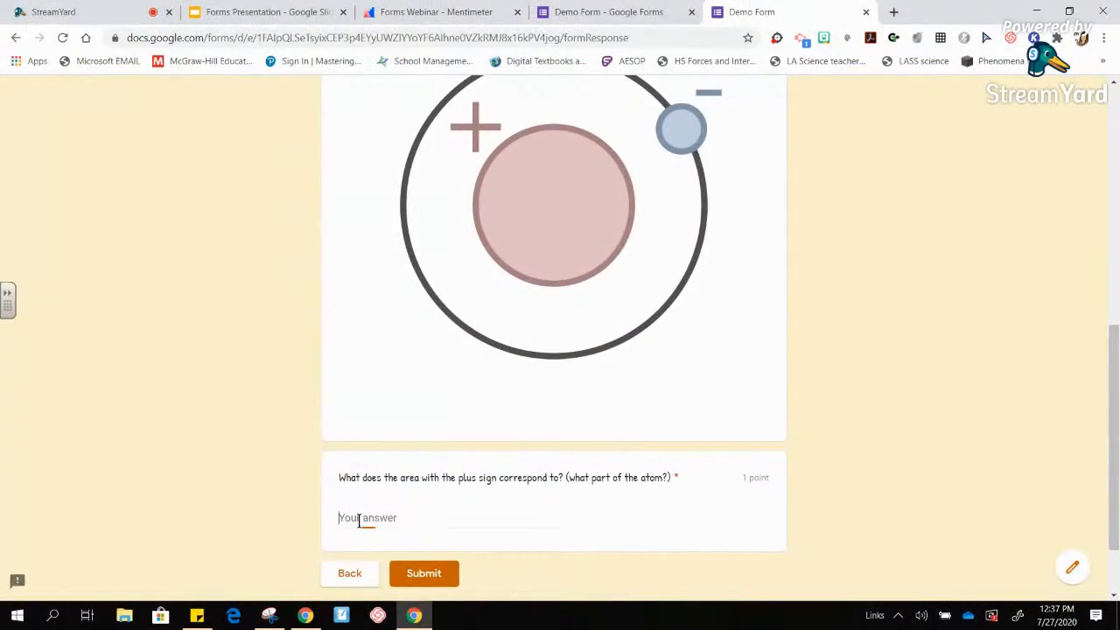
text(That is the nucleus)
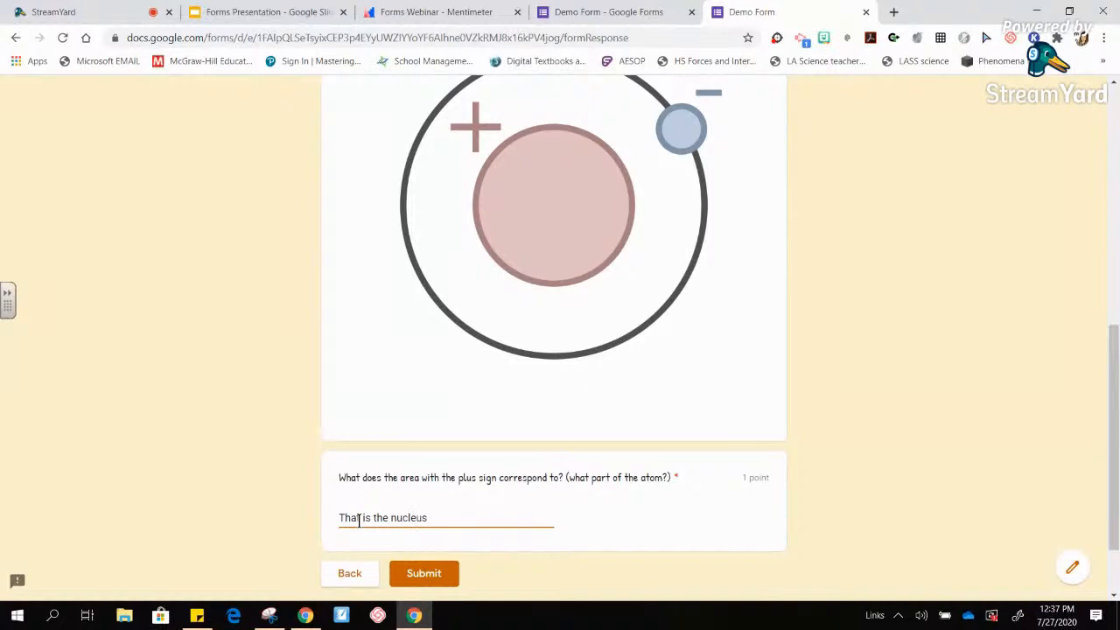
click(423, 573)
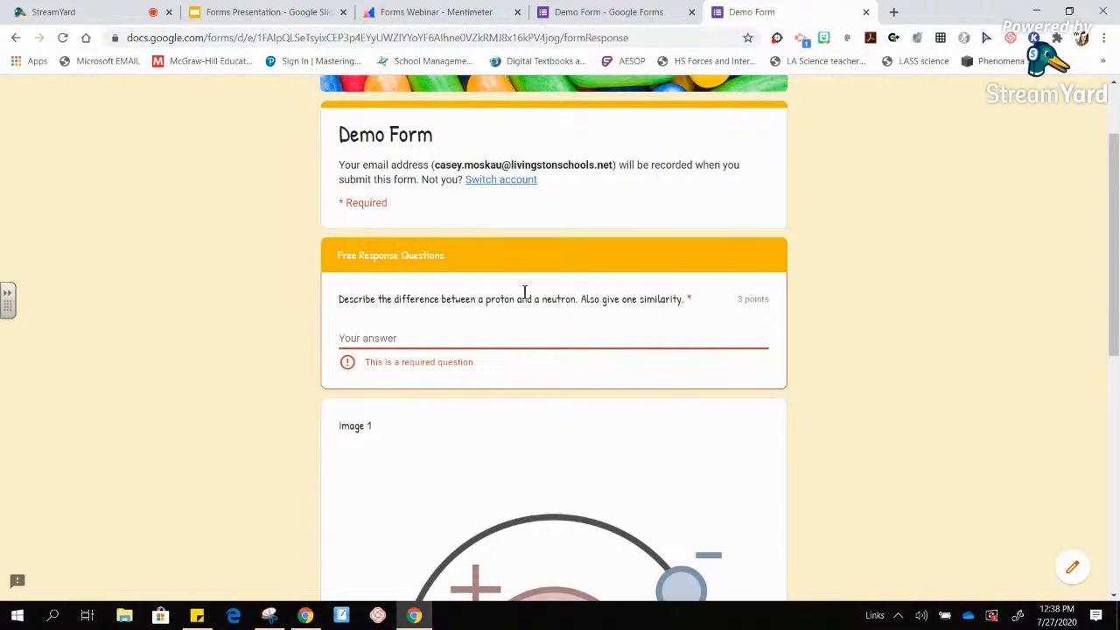
- Fill in the flagged required proton-versus-neutron answer and submit the quiz
mouse_move(1114, 293)
mouse_down()
mouse_move(1115, 569)
mouse_move(1116, 315)
mouse_up()
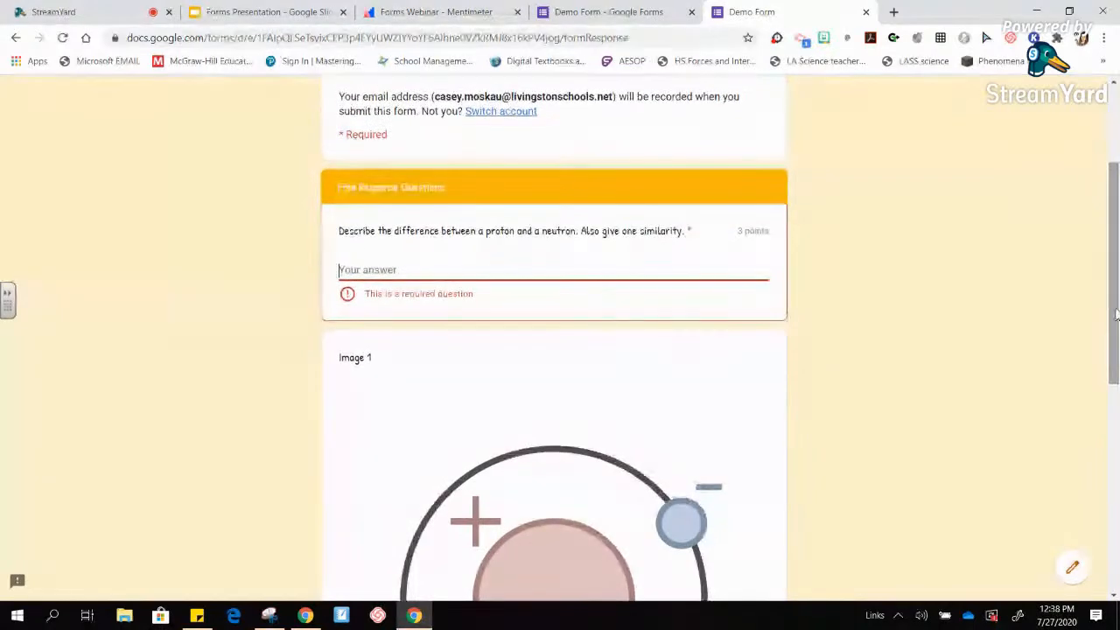
click(362, 265)
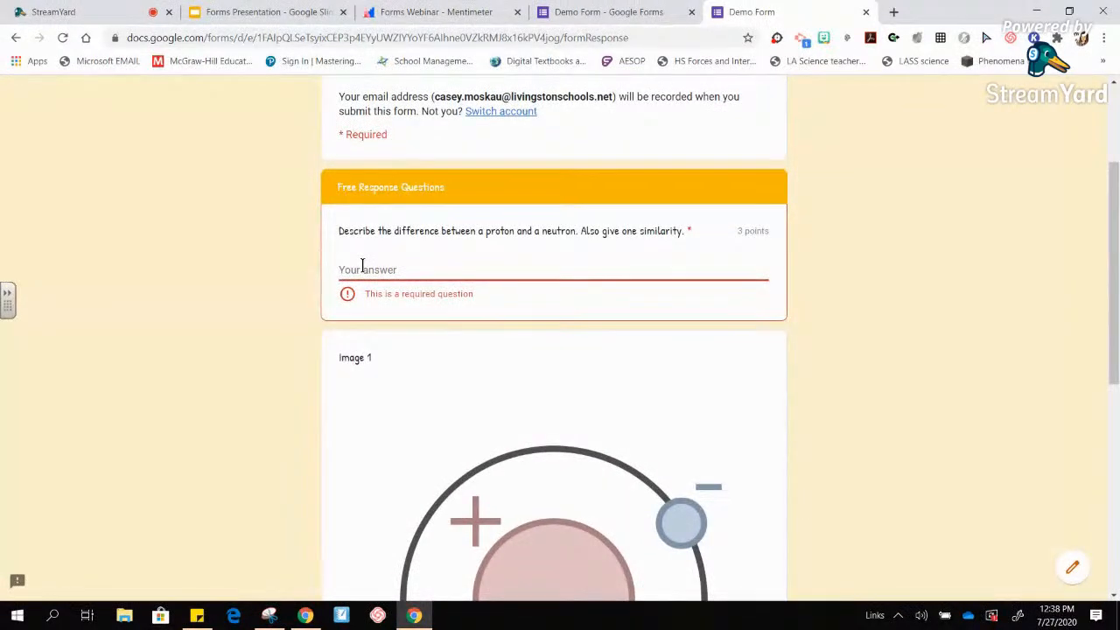
text(A posjflkdsj flfkje;poewl)
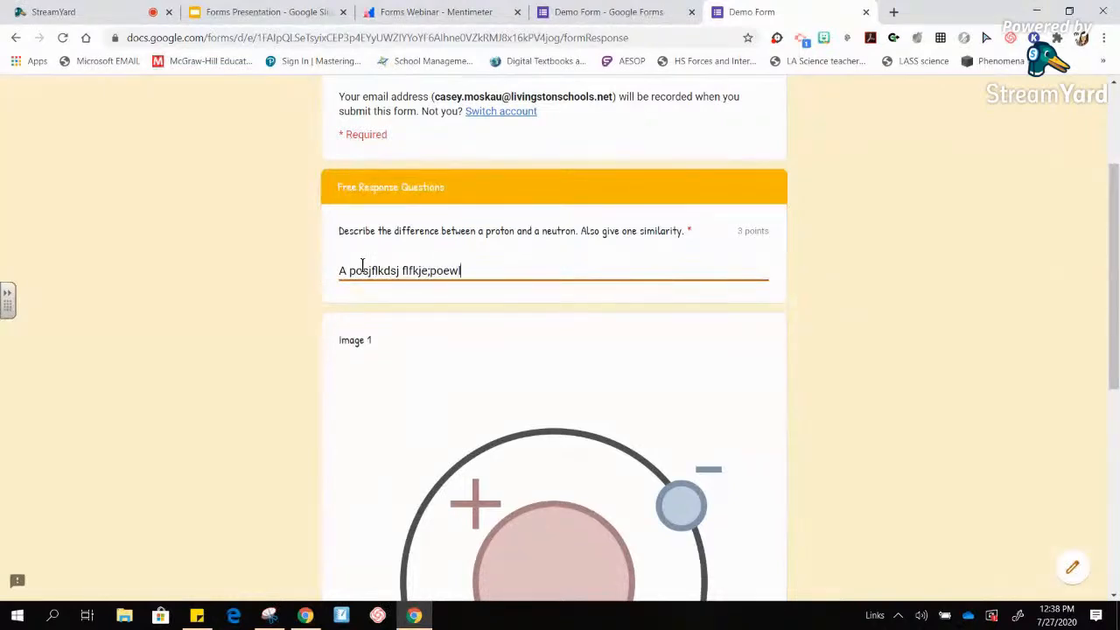
drag(1116, 297, 1117, 486)
click(422, 515)
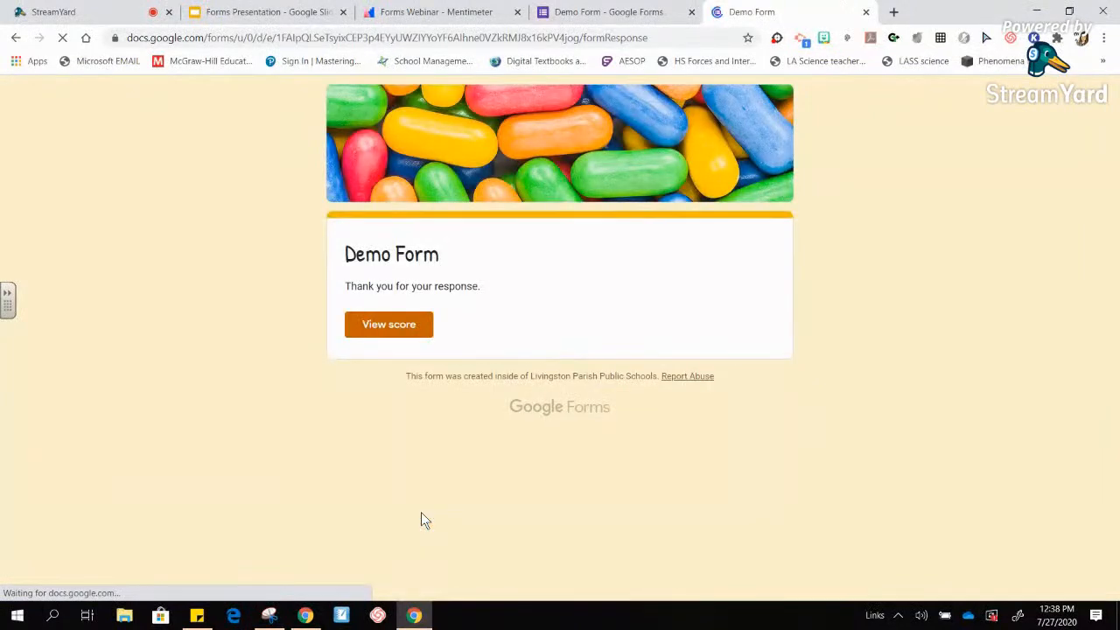
click(398, 325)
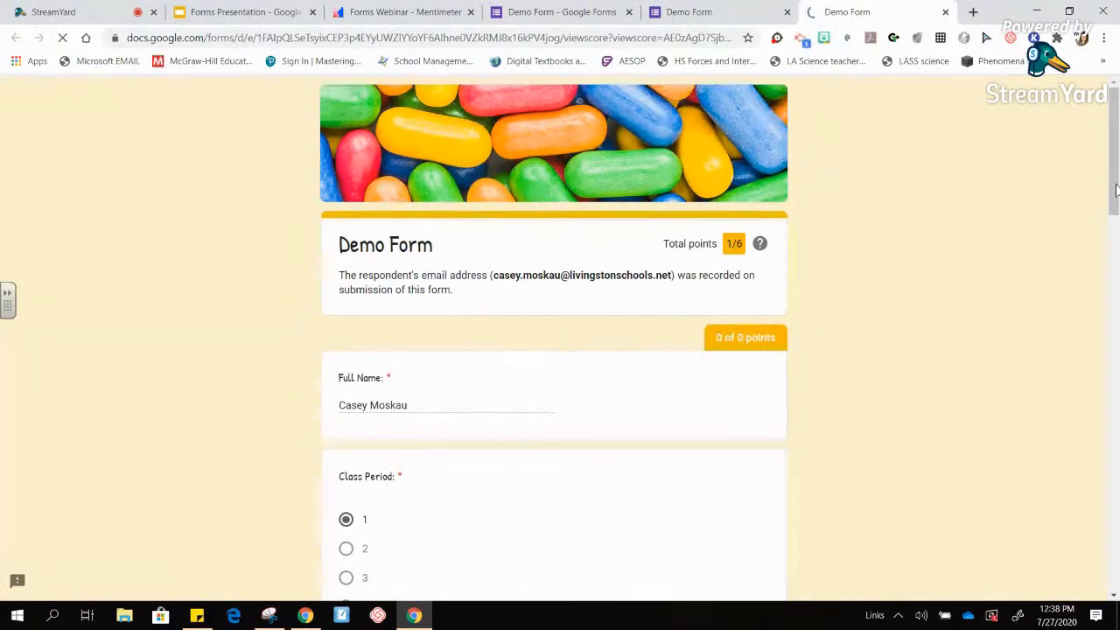
scroll(781, 154, down, 1)
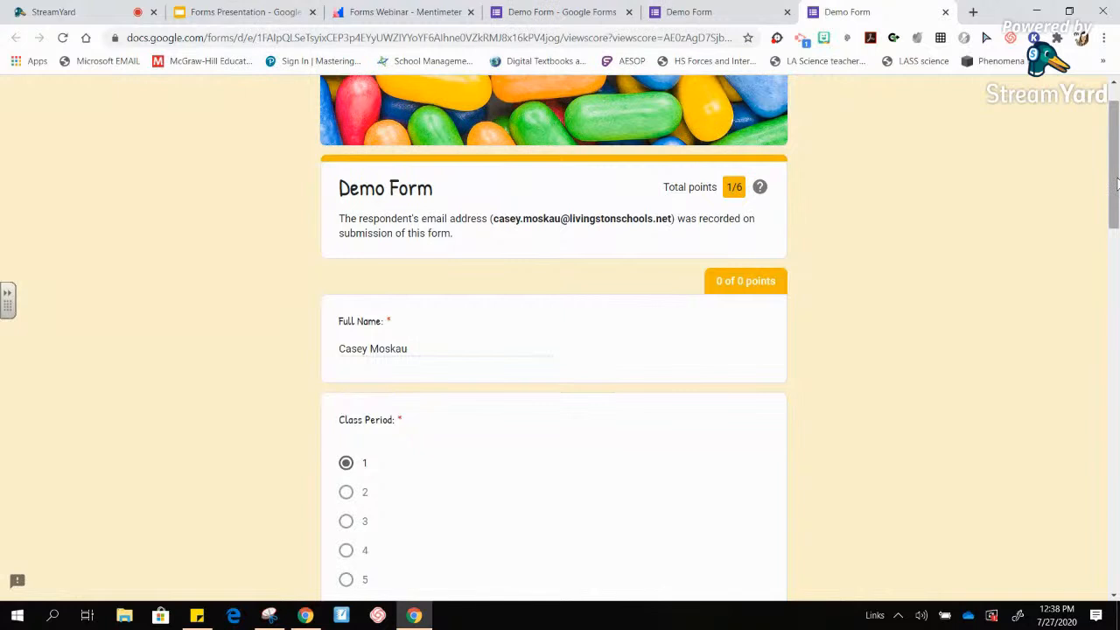
drag(1115, 179, 1116, 336)
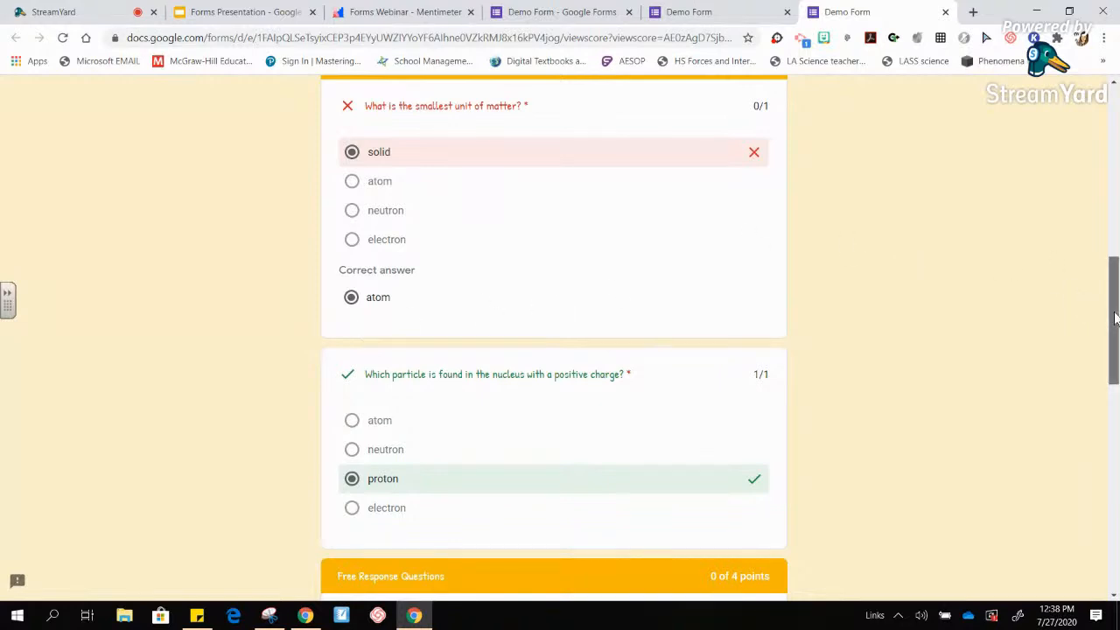
drag(1115, 318, 1116, 442)
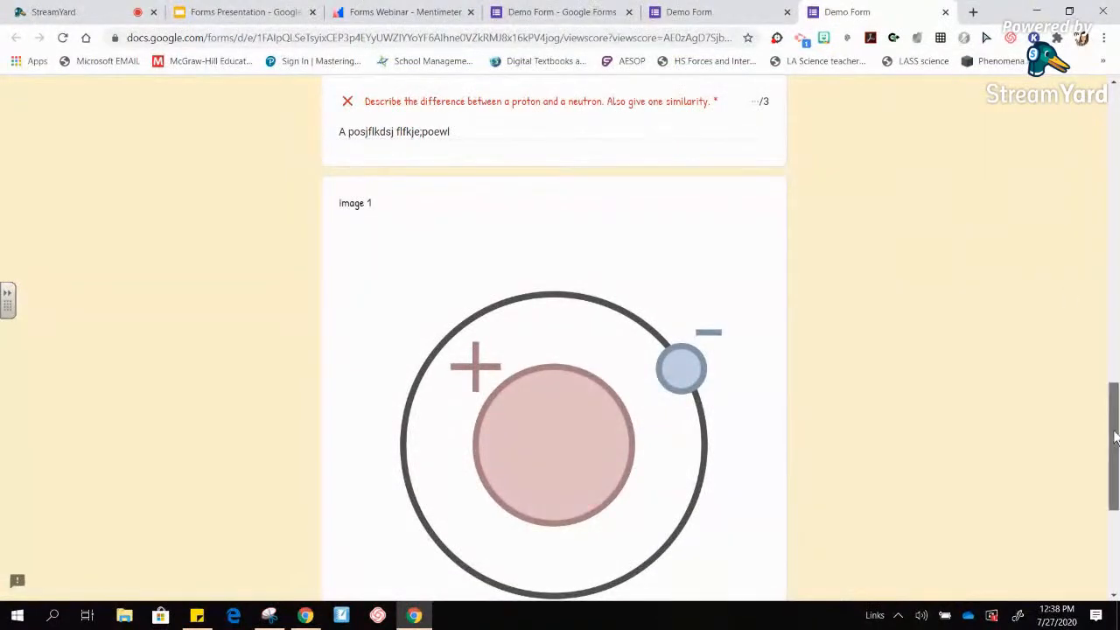
scroll(1117, 441, up, 3)
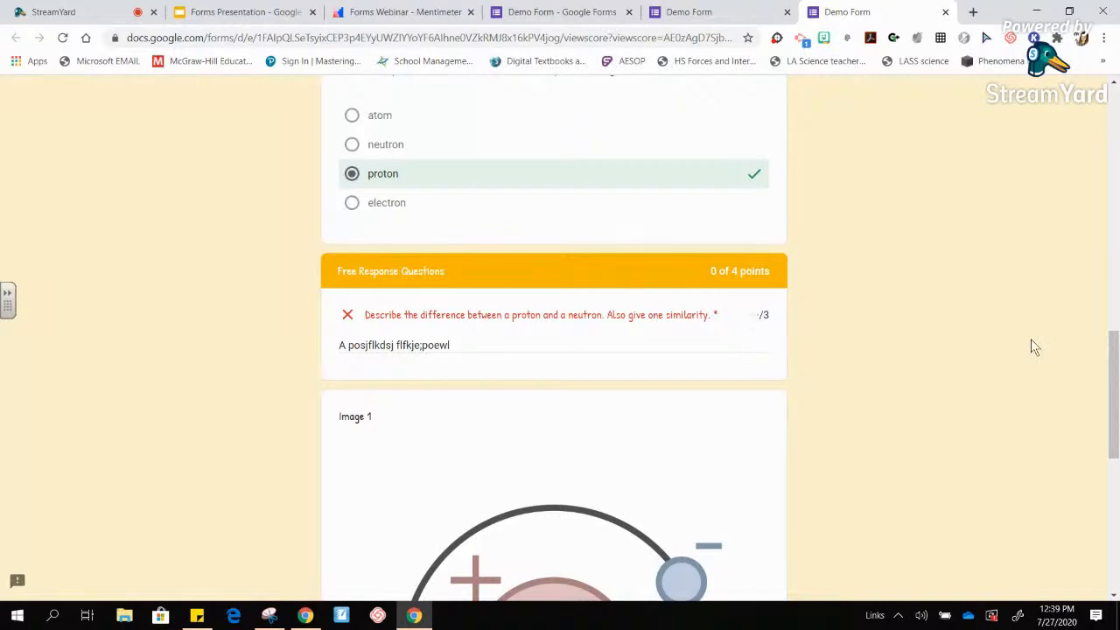
drag(1115, 381, 1116, 525)
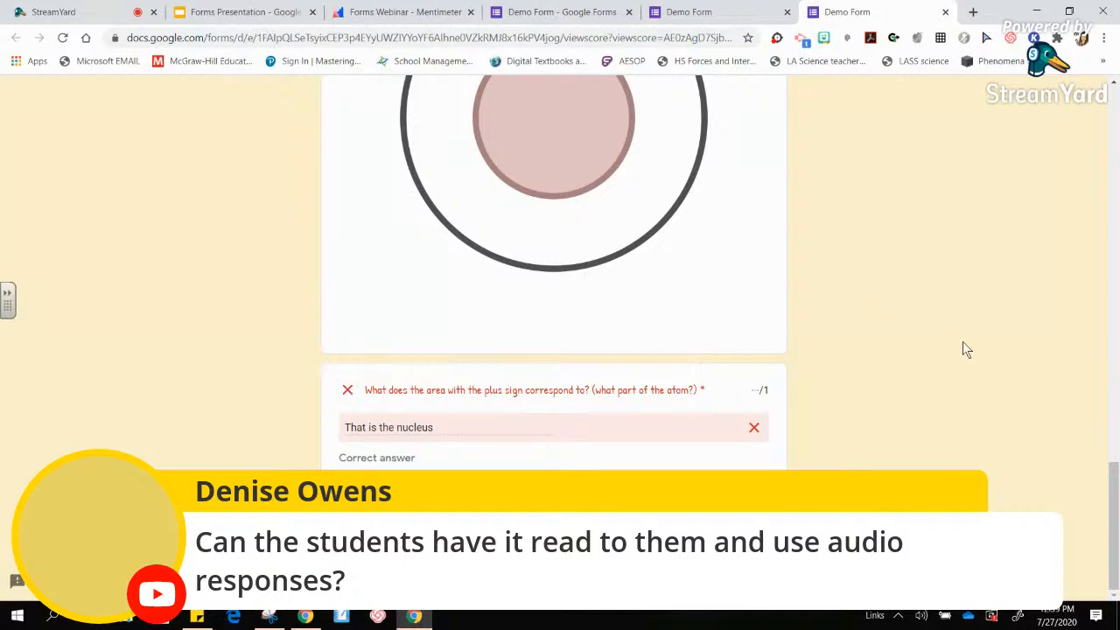
click(945, 12)
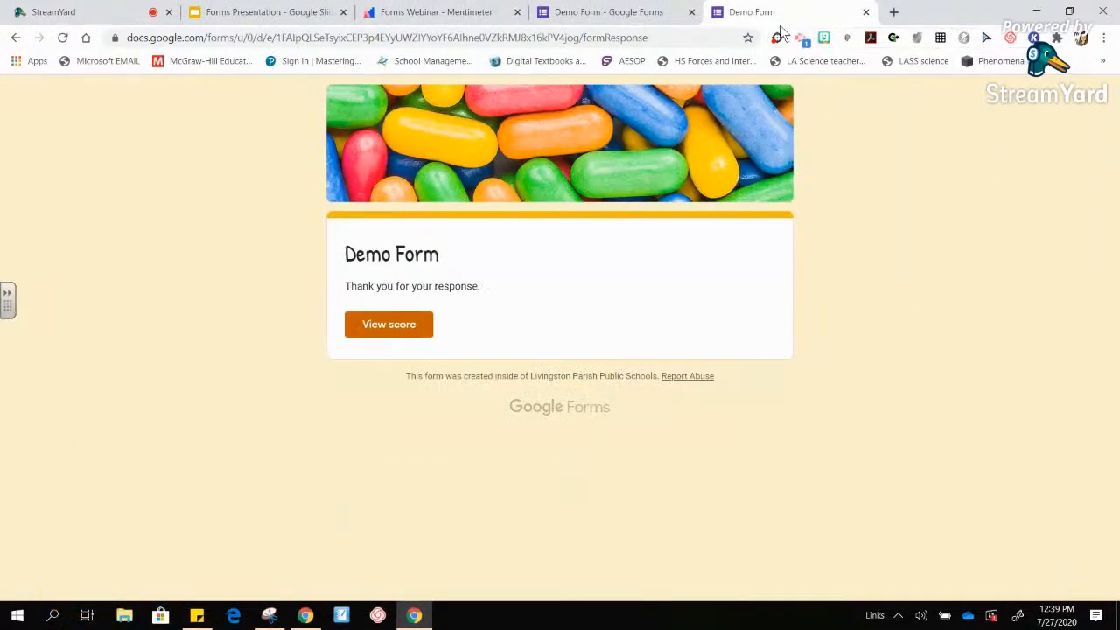
- Close the thank-you tab, then zoom the editor to 200% and back to about 110%
click(865, 14)
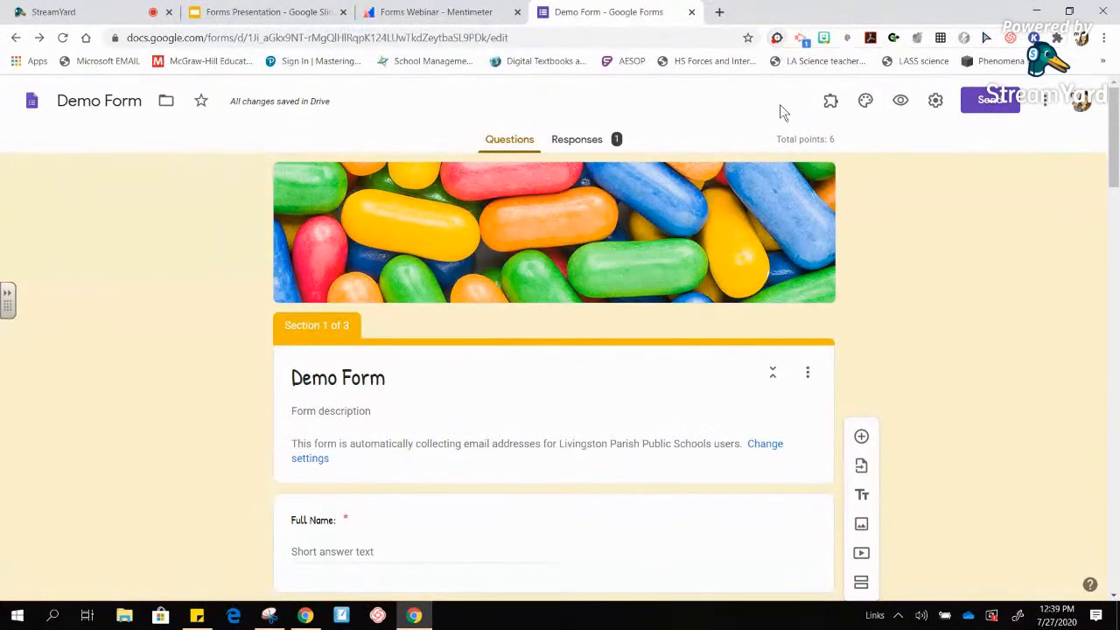
key(ctrl+plus)
key(ctrl+plus)
key(ctrl+plus)
key(ctrl+plus)
key(ctrl+plus)
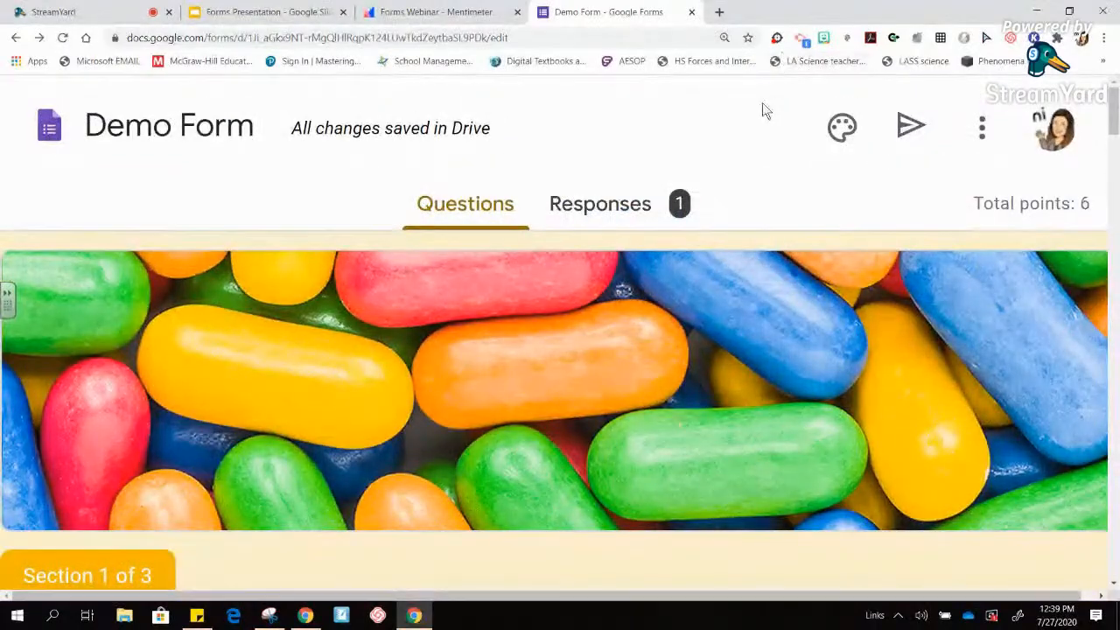
key(ctrl+minus)
key(ctrl+minus)
key(ctrl+minus)
key(ctrl+minus)
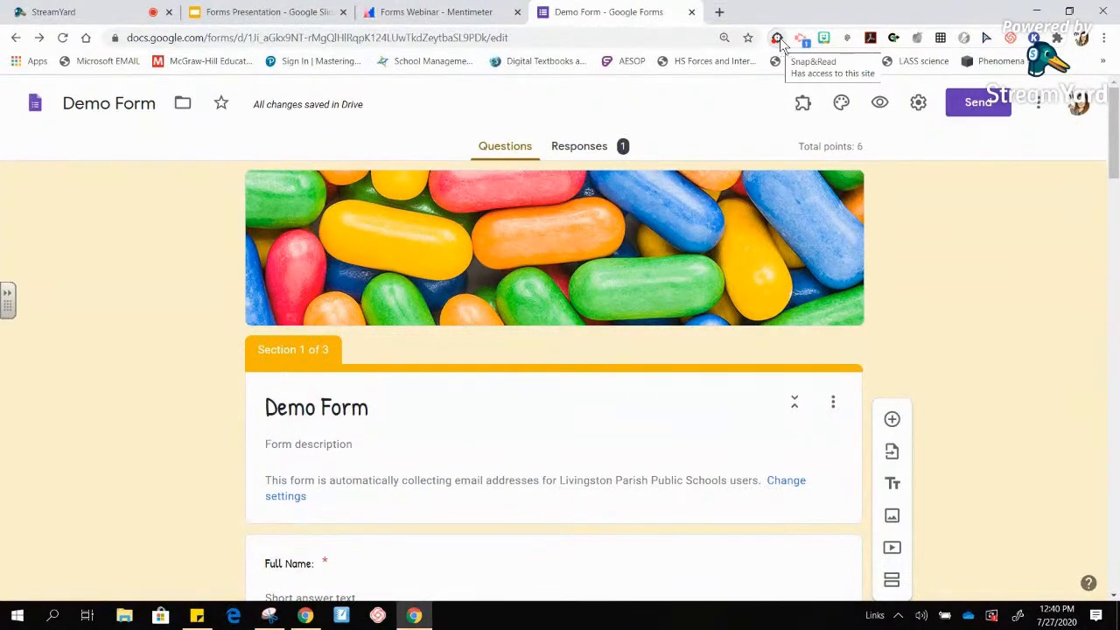
click(881, 106)
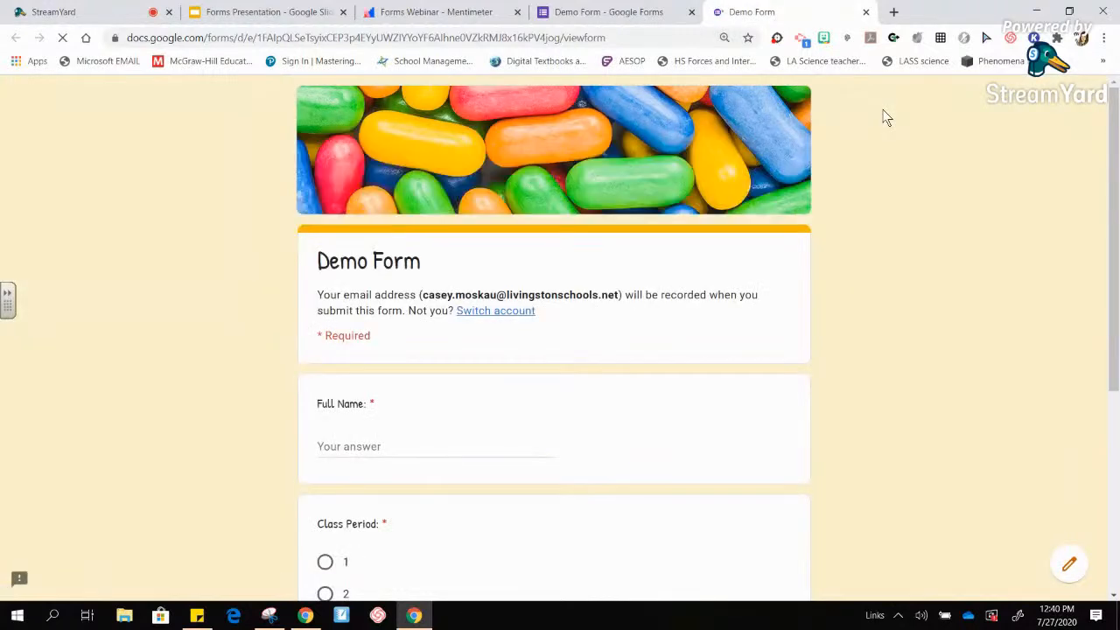
click(777, 39)
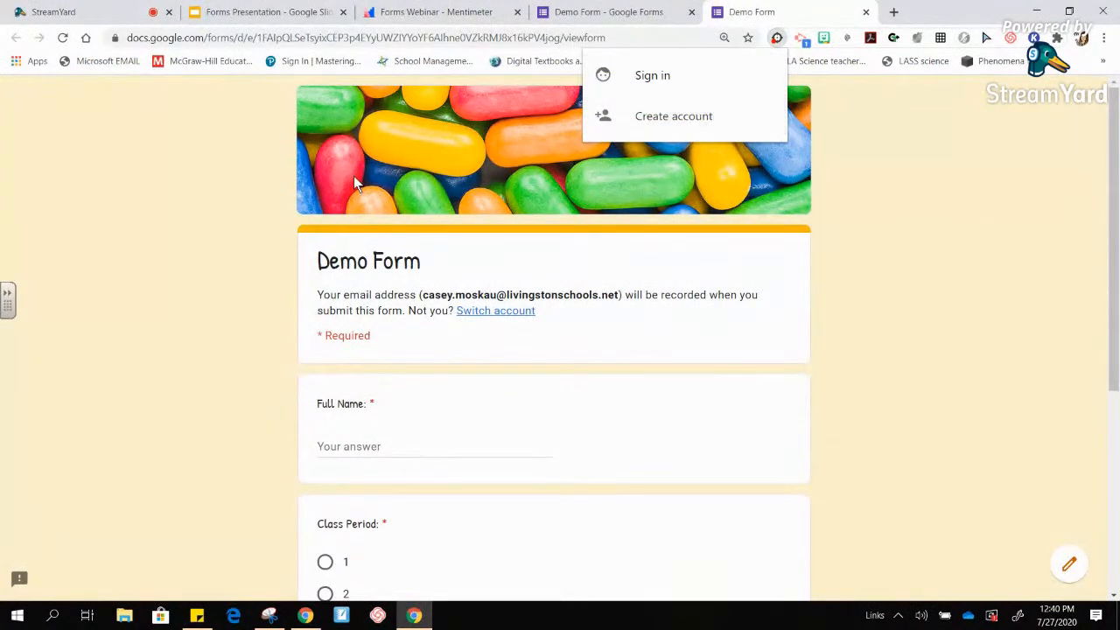
click(982, 300)
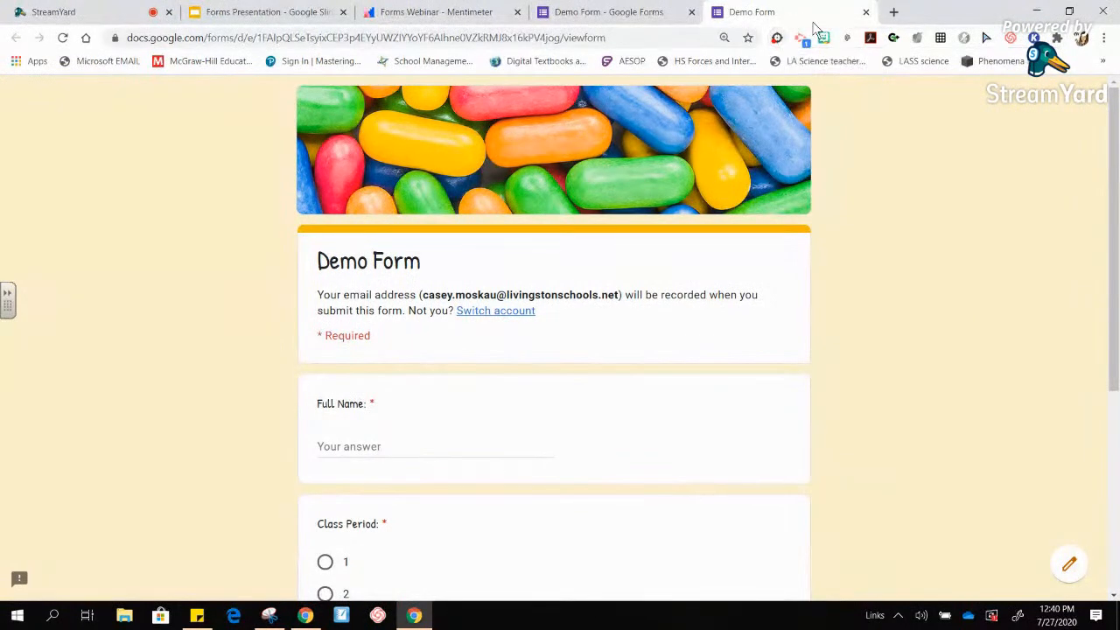
click(866, 12)
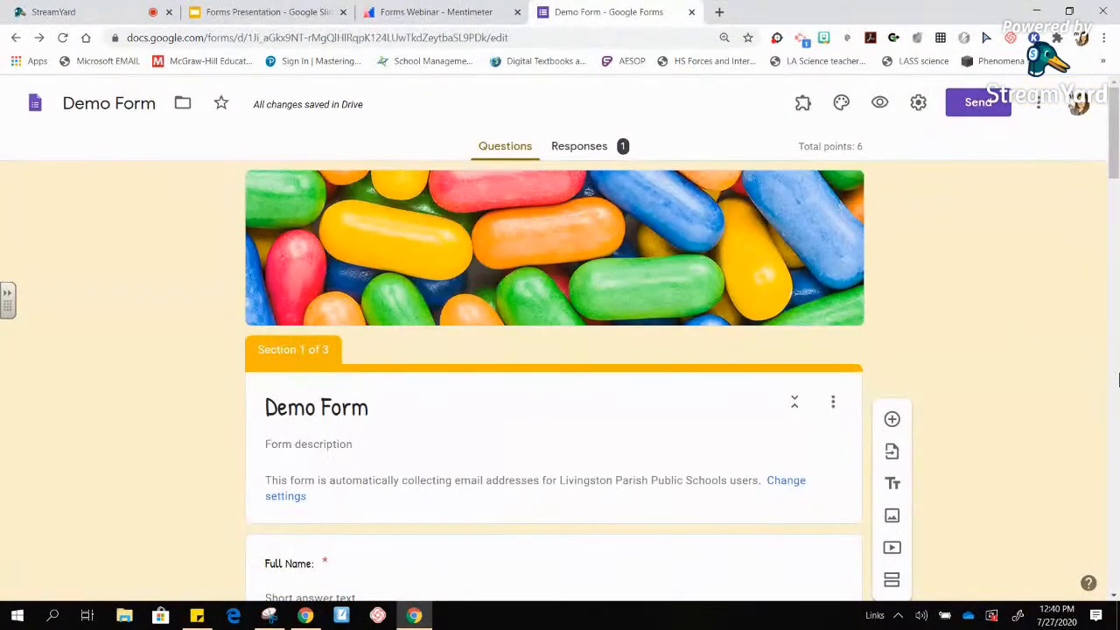
- Scroll down to the plus-sign question's 'nucleus' / 'Try again!!' validation settings
drag(1109, 158, 1113, 470)
drag(1114, 468, 1112, 577)
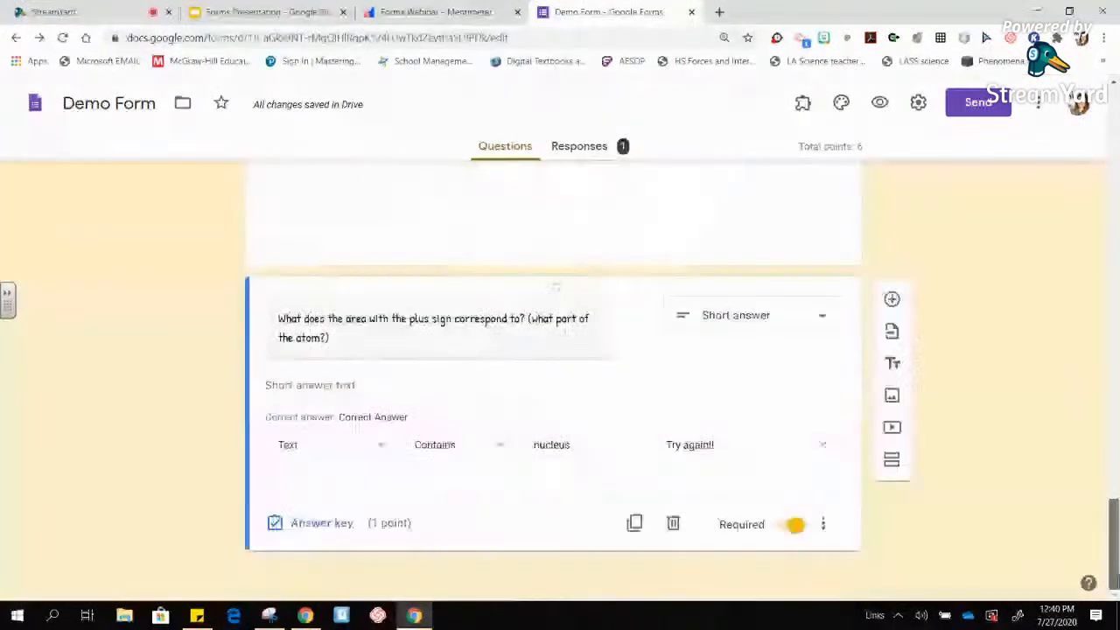
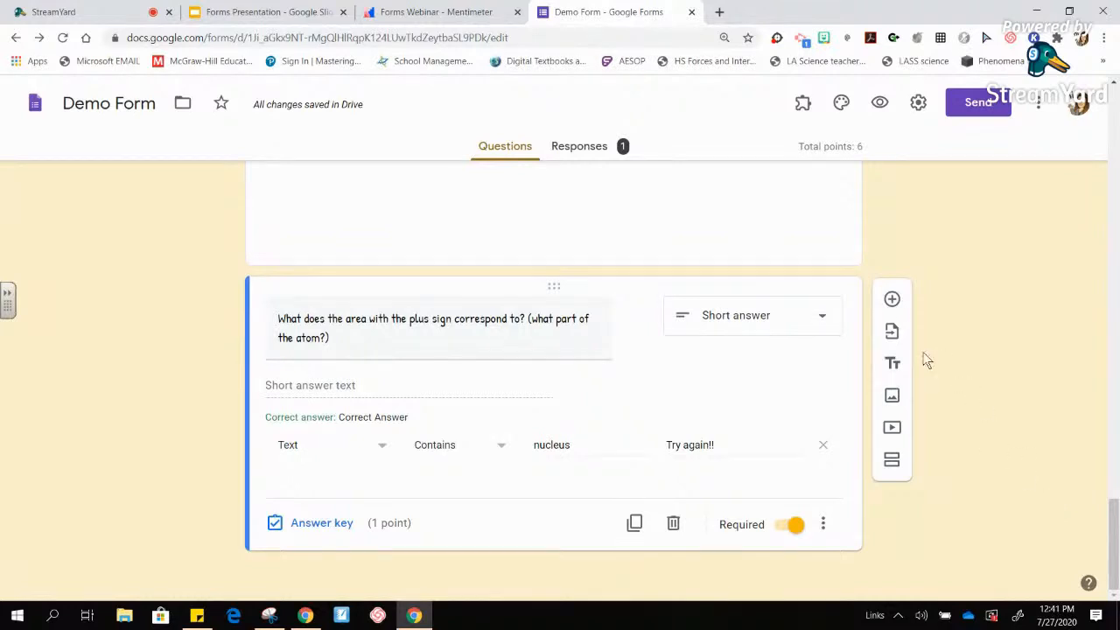
- Insert a blank multiple-choice question below the plus-sign question, leaving its text empty
click(891, 298)
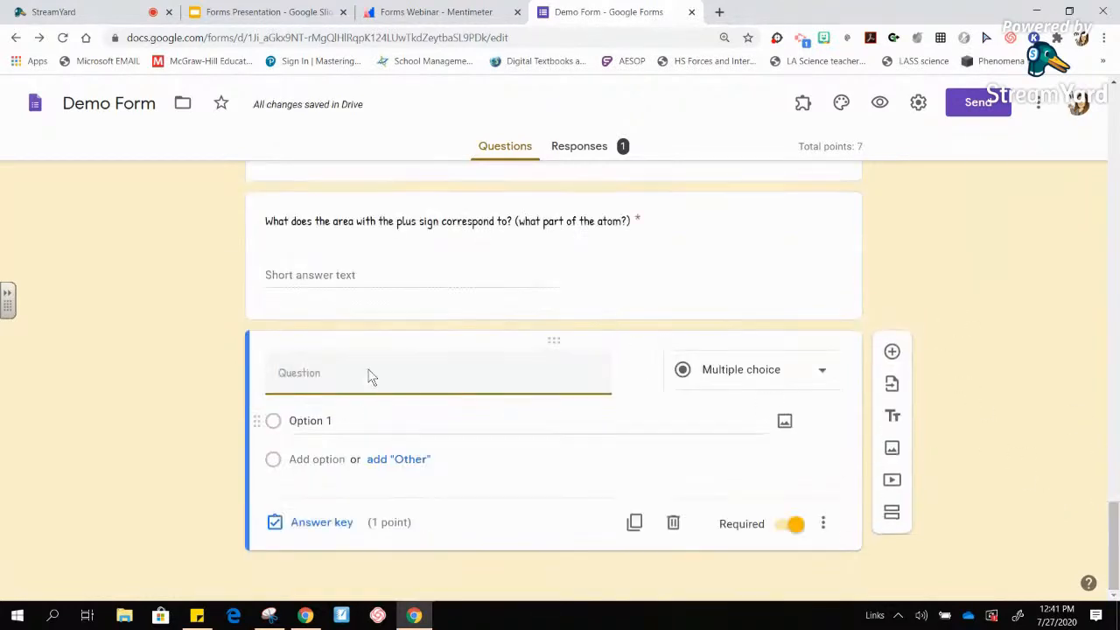
click(335, 372)
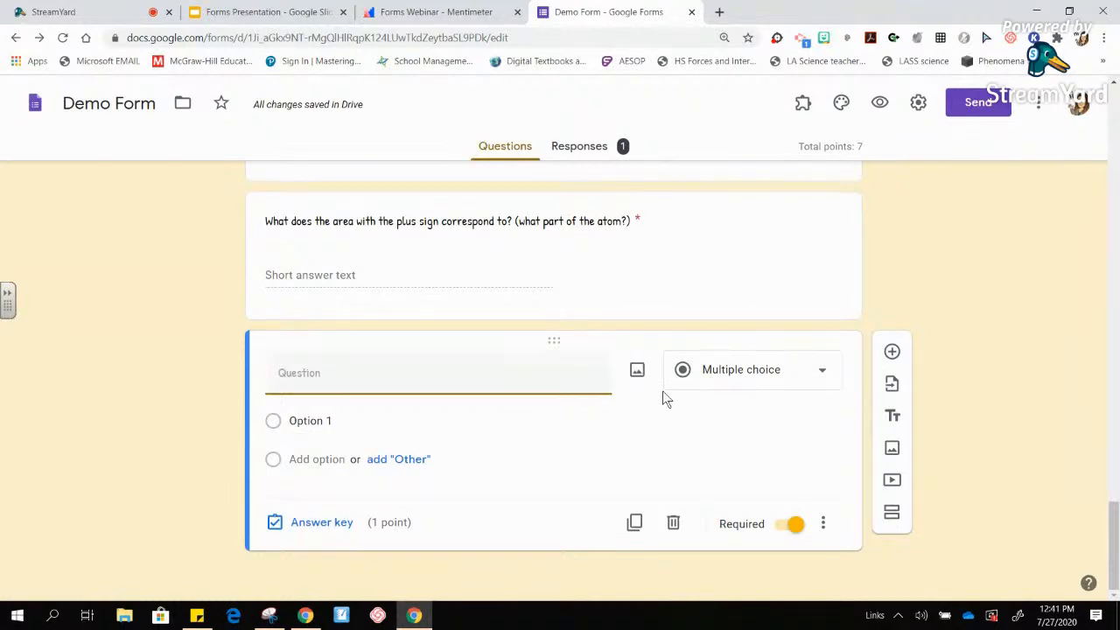
click(981, 326)
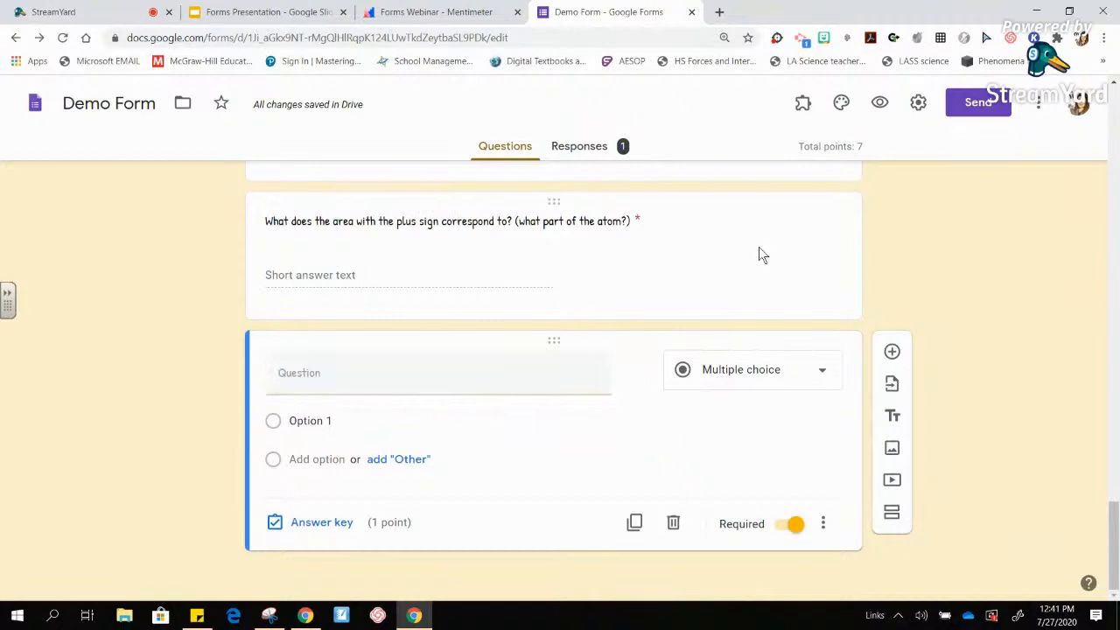
- Load Google Drive in a new tab and show the contents of My Drive
click(719, 12)
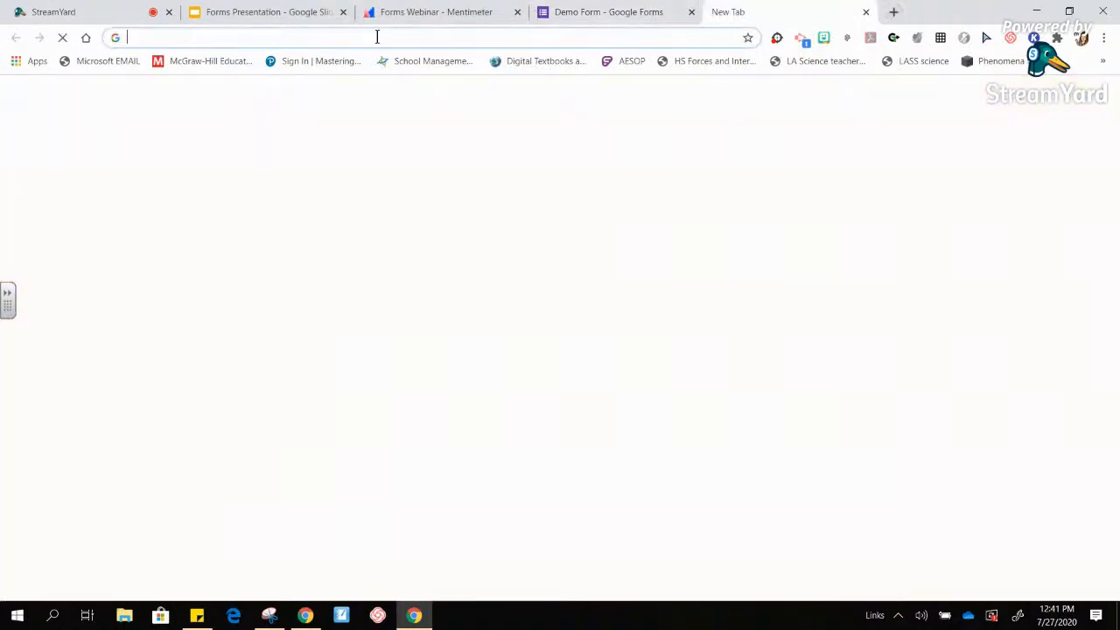
text(d)
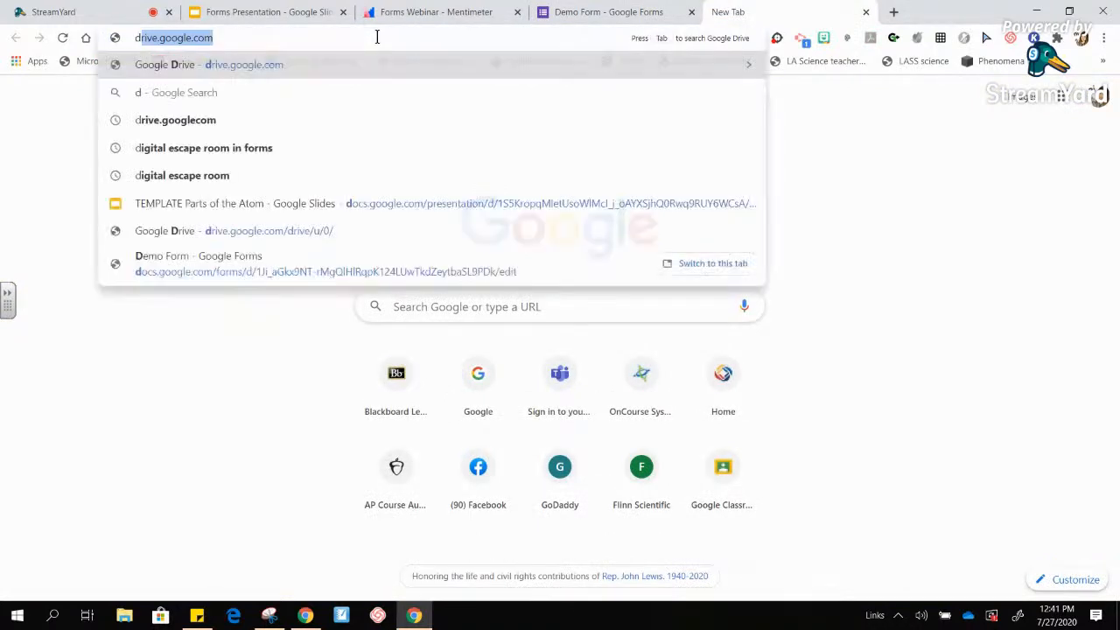
text(r)
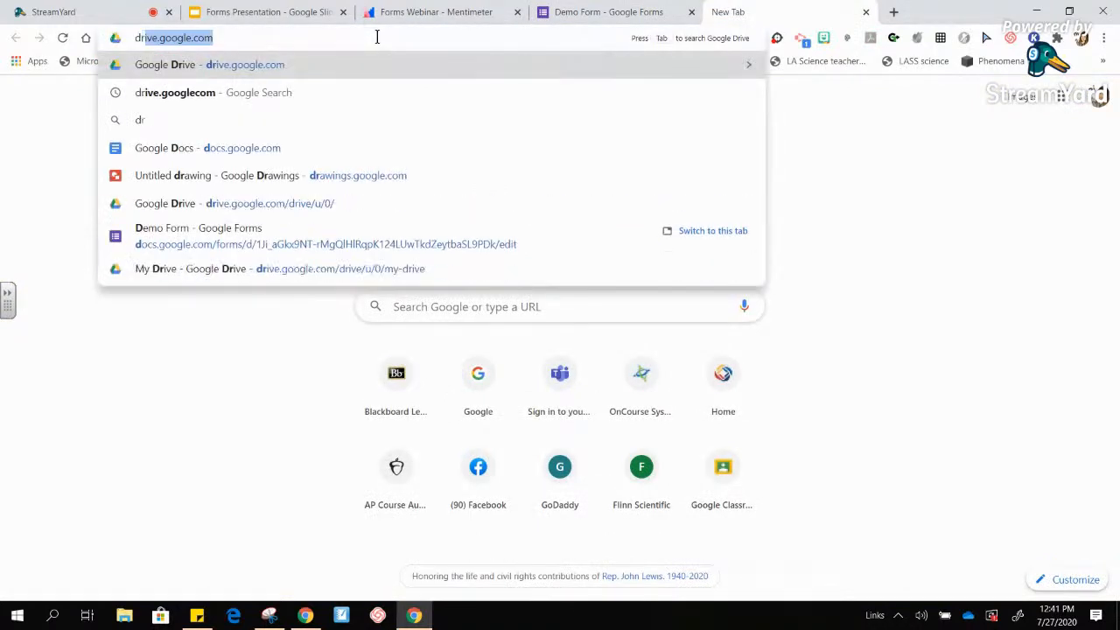
text(i)
key(Return)
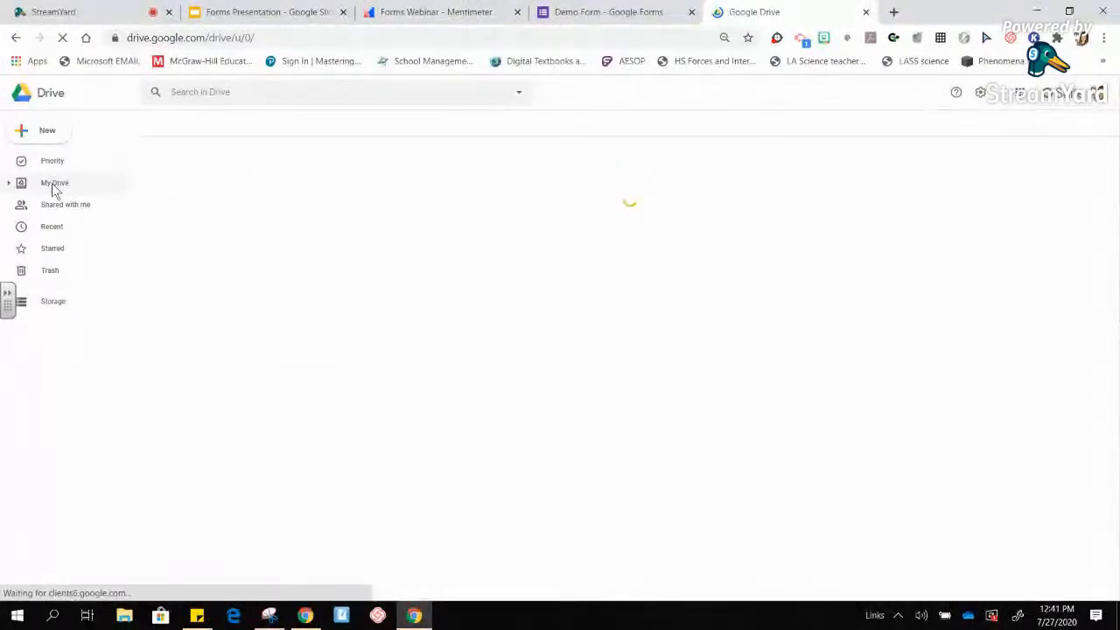
click(54, 183)
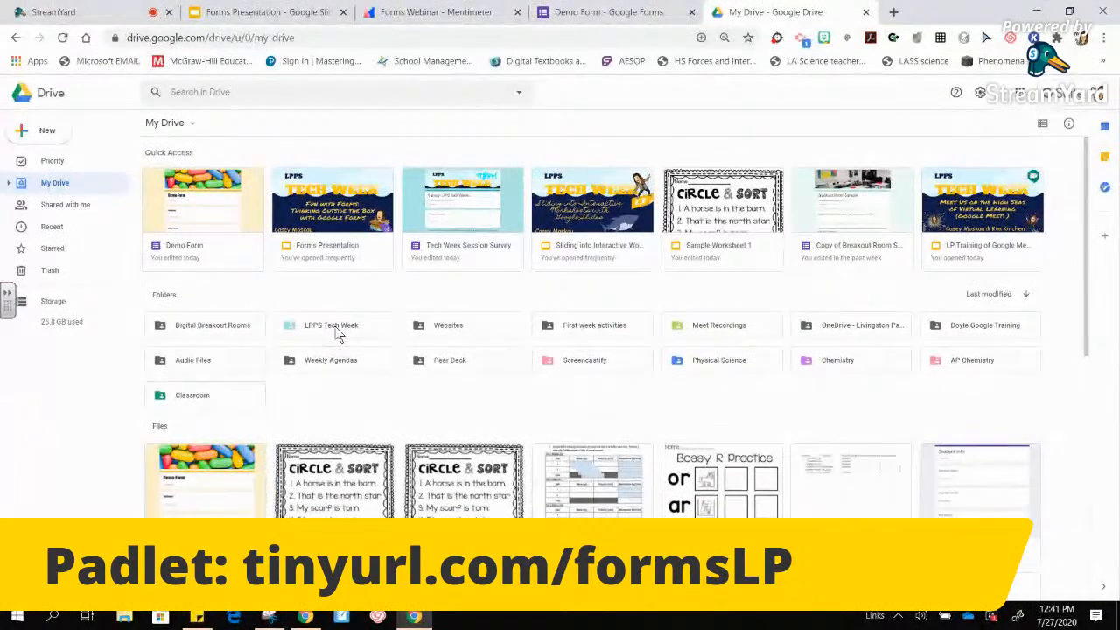
- Go through LPPS Tech Week > Forms presentation and preview quiz screen snip.JPG
double_click(337, 329)
double_click(337, 332)
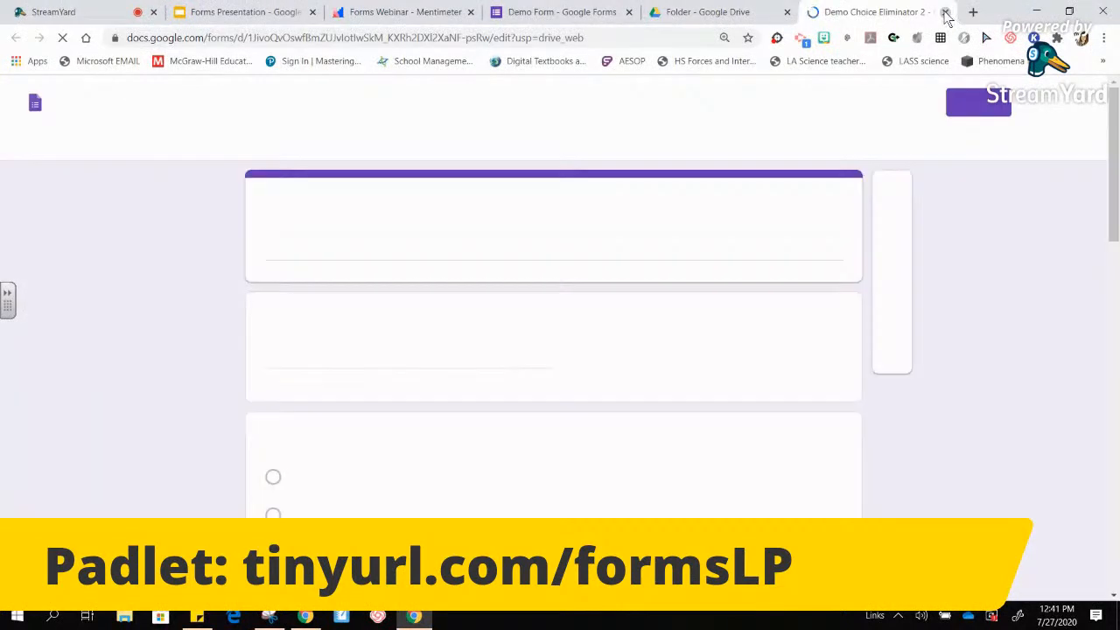
click(945, 12)
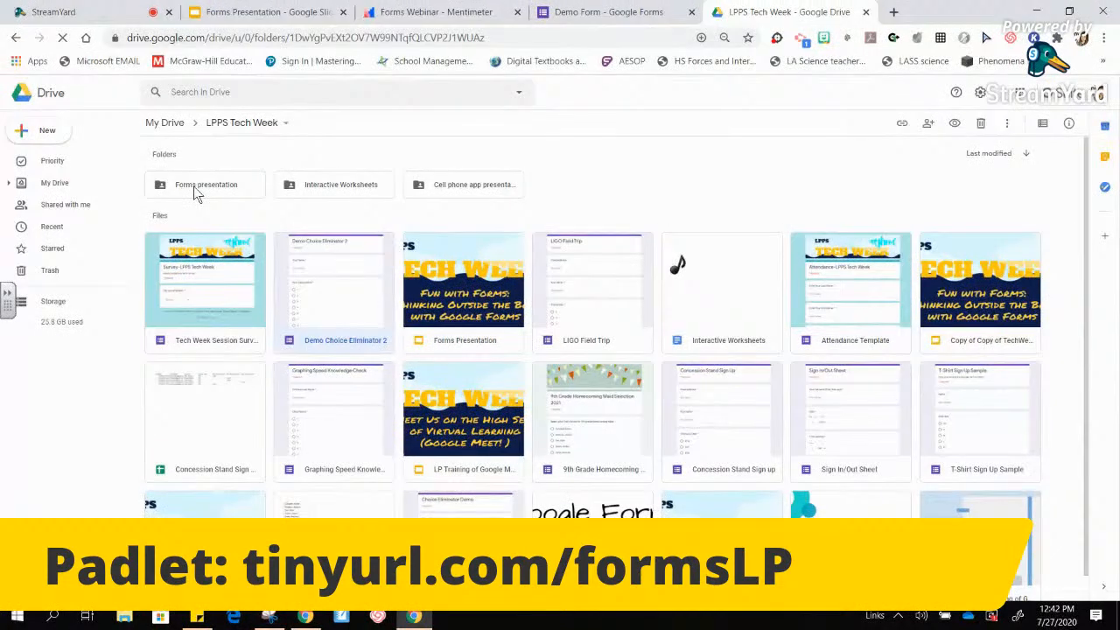
double_click(197, 188)
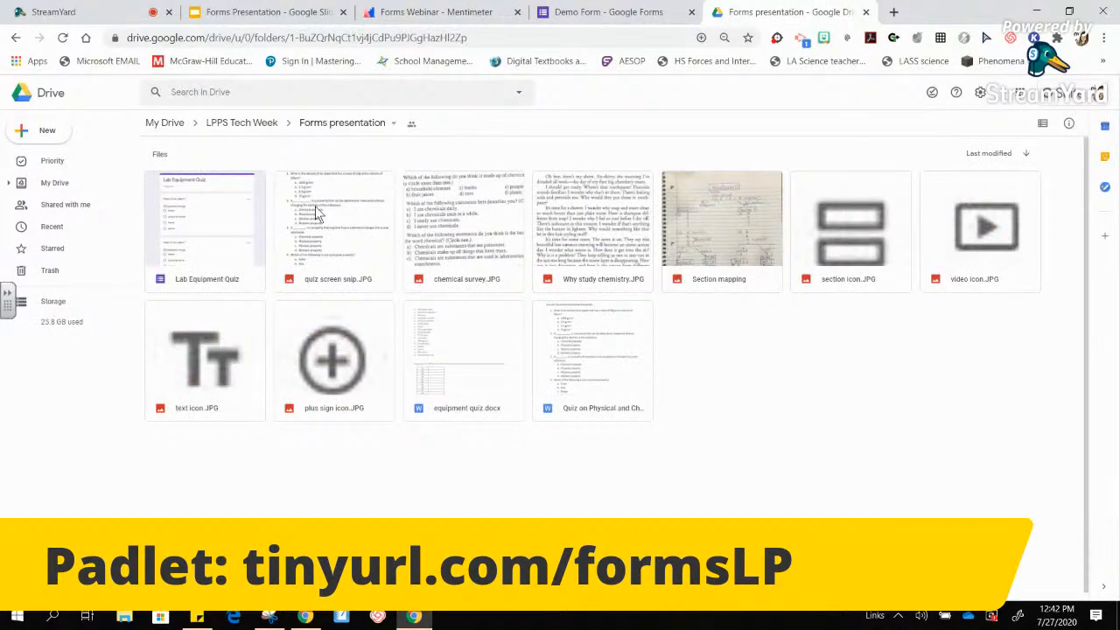
double_click(332, 227)
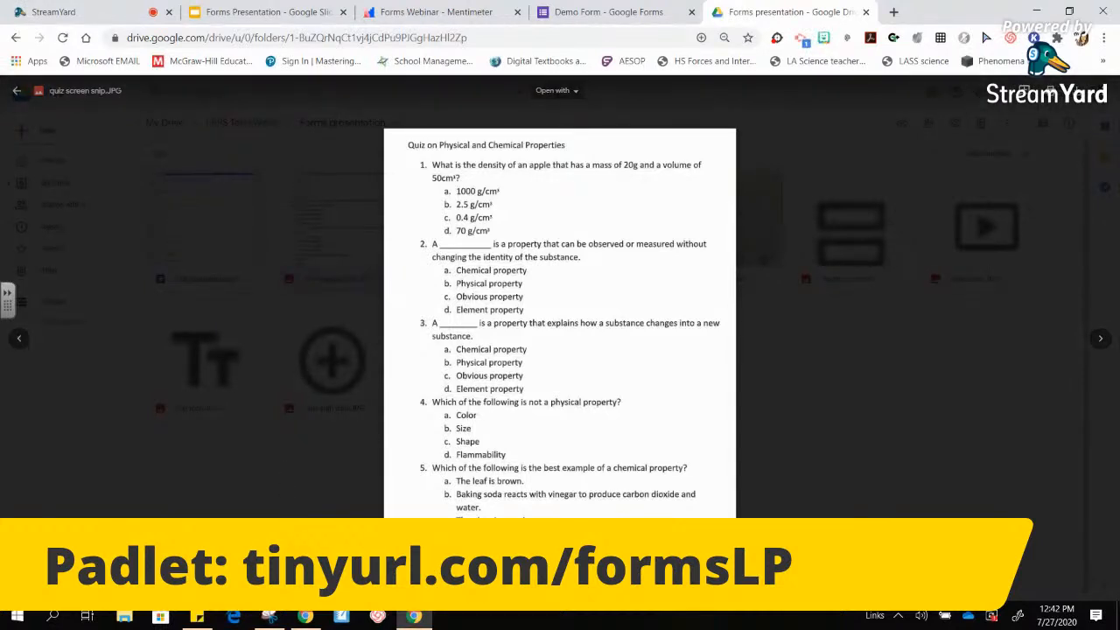
- Launch Snipping Tool from a Windows search for 'snip'
click(54, 616)
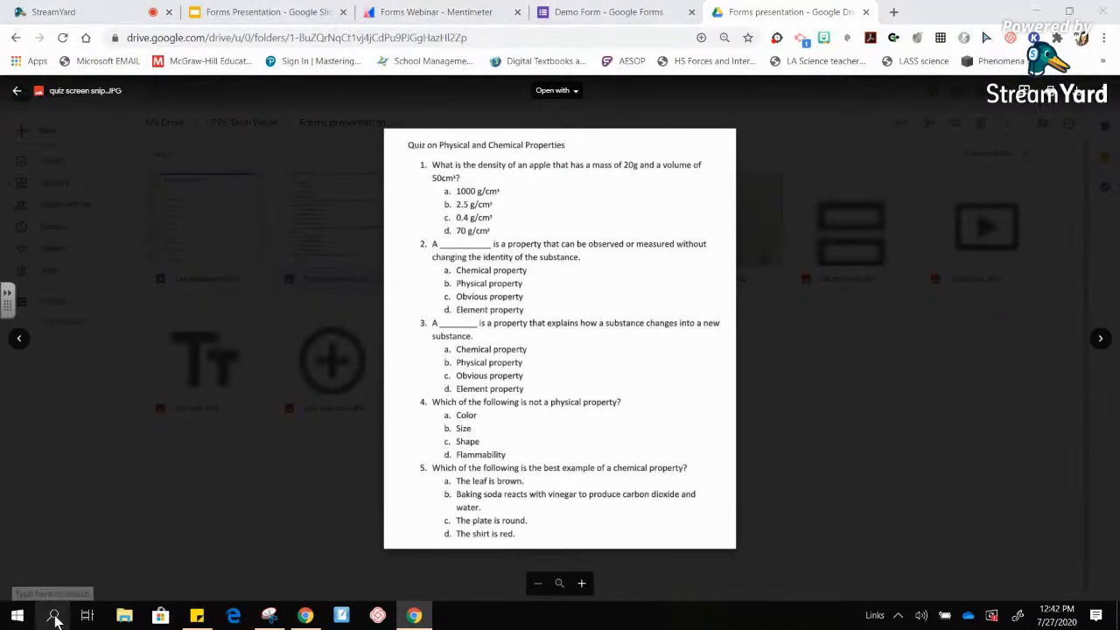
text(snip)
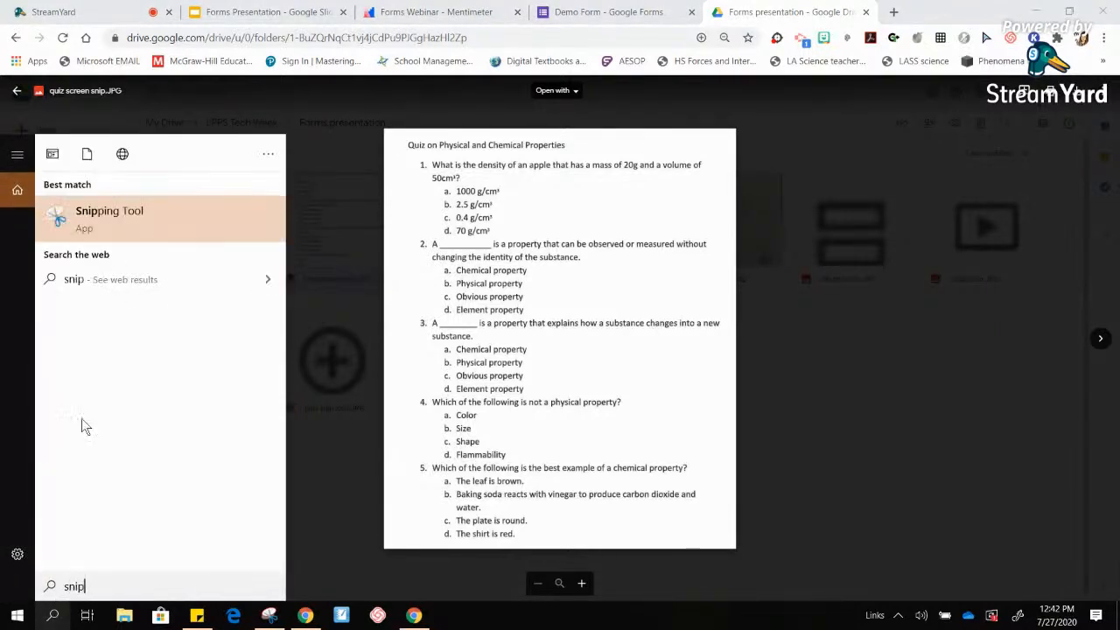
click(113, 214)
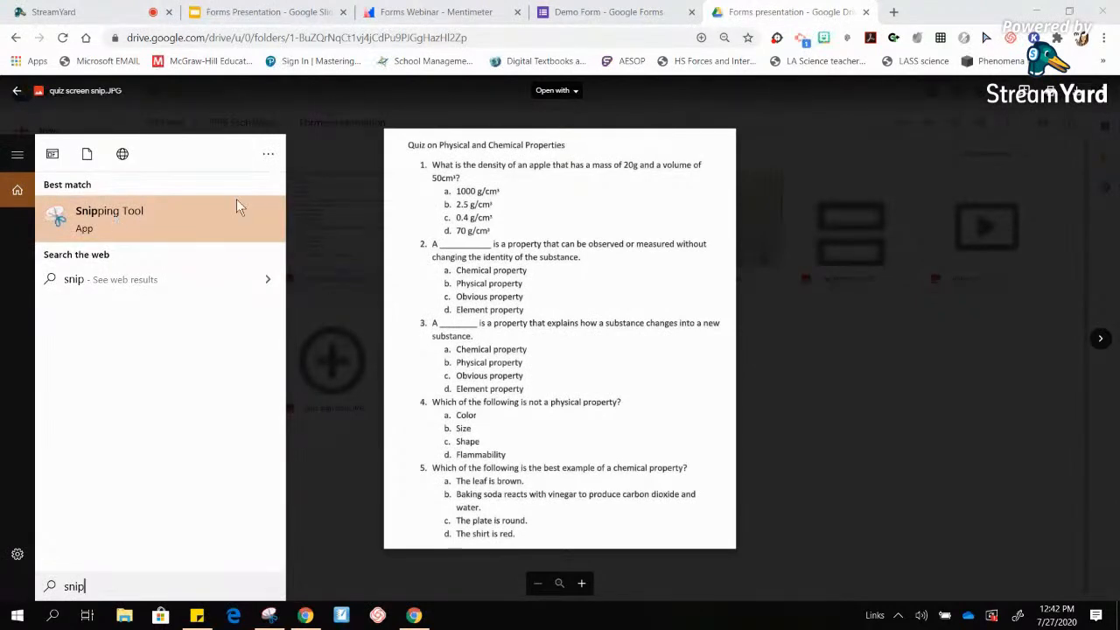
click(193, 218)
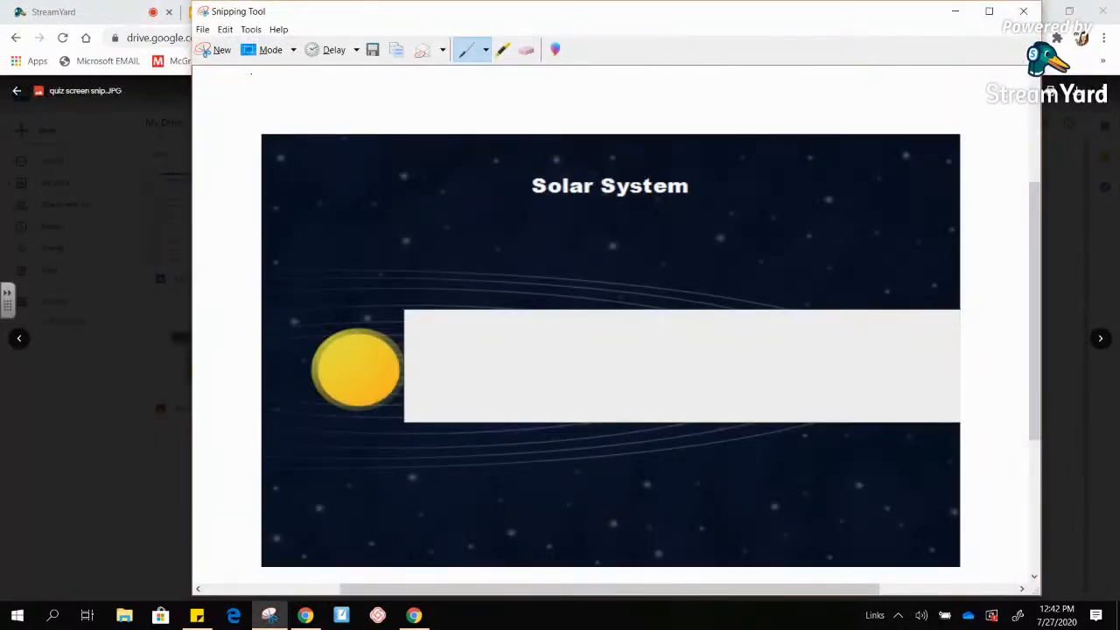
- Snip the whole quiz image, then close Snipping Tool without saving
click(218, 52)
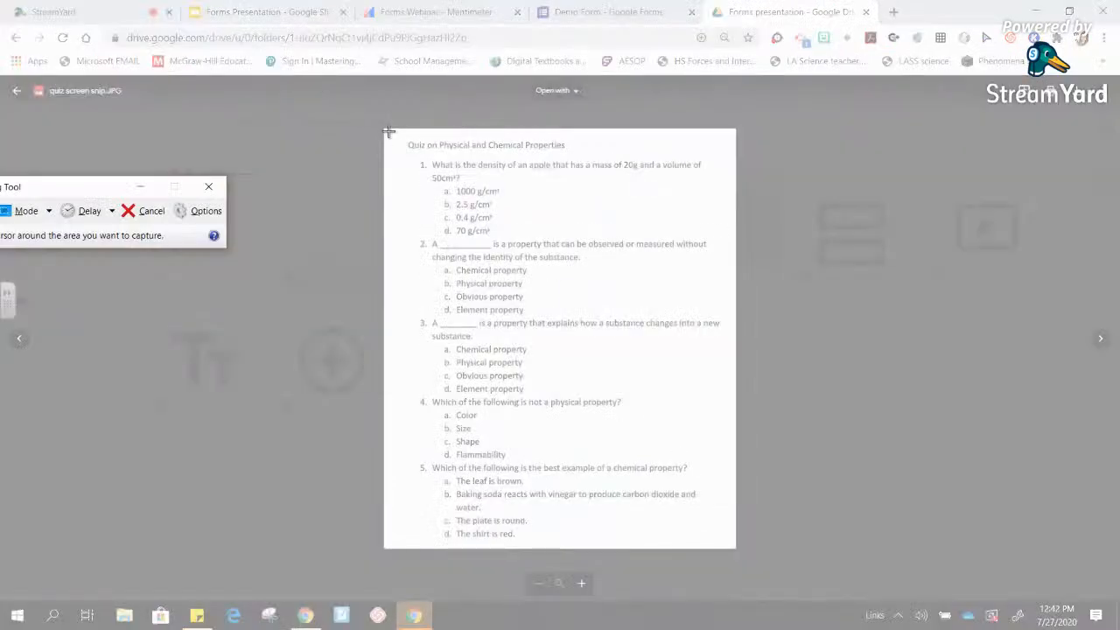
drag(388, 130, 727, 545)
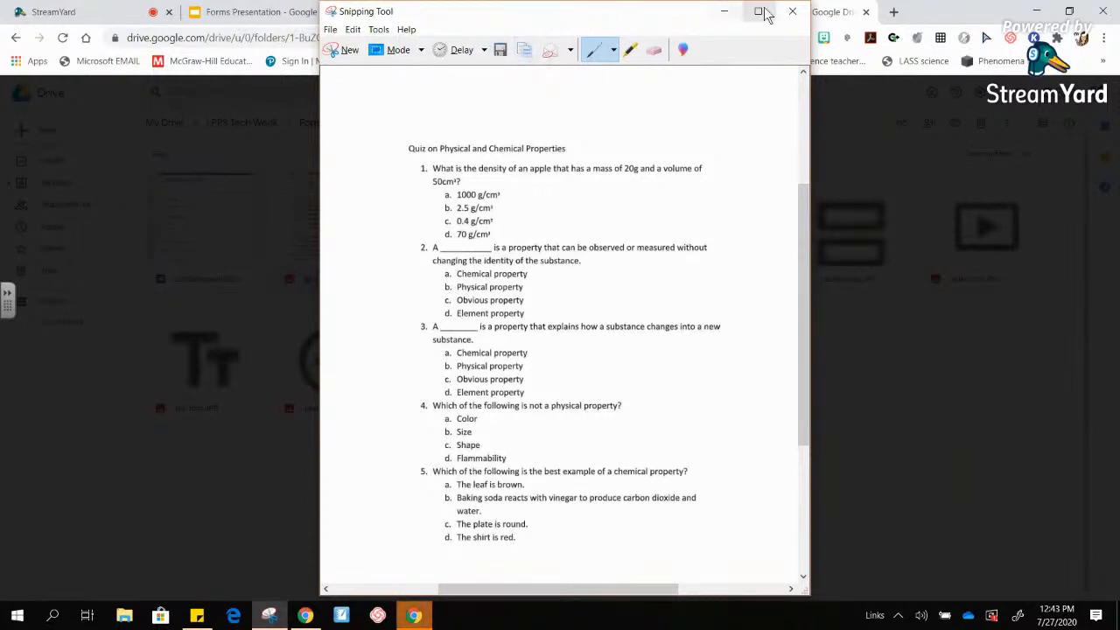
click(793, 11)
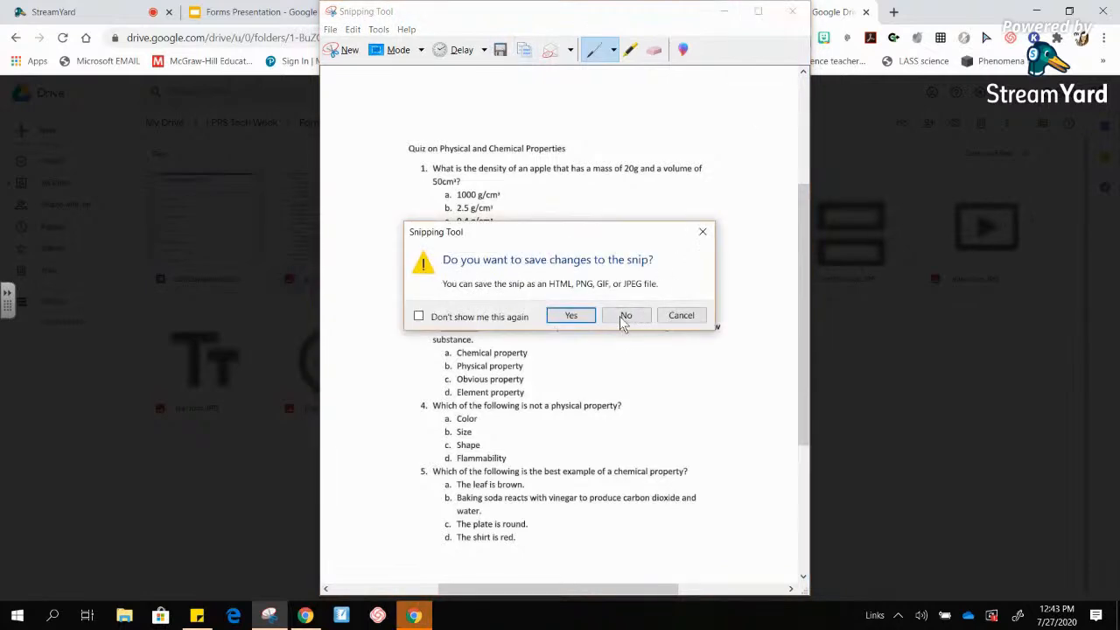
click(625, 316)
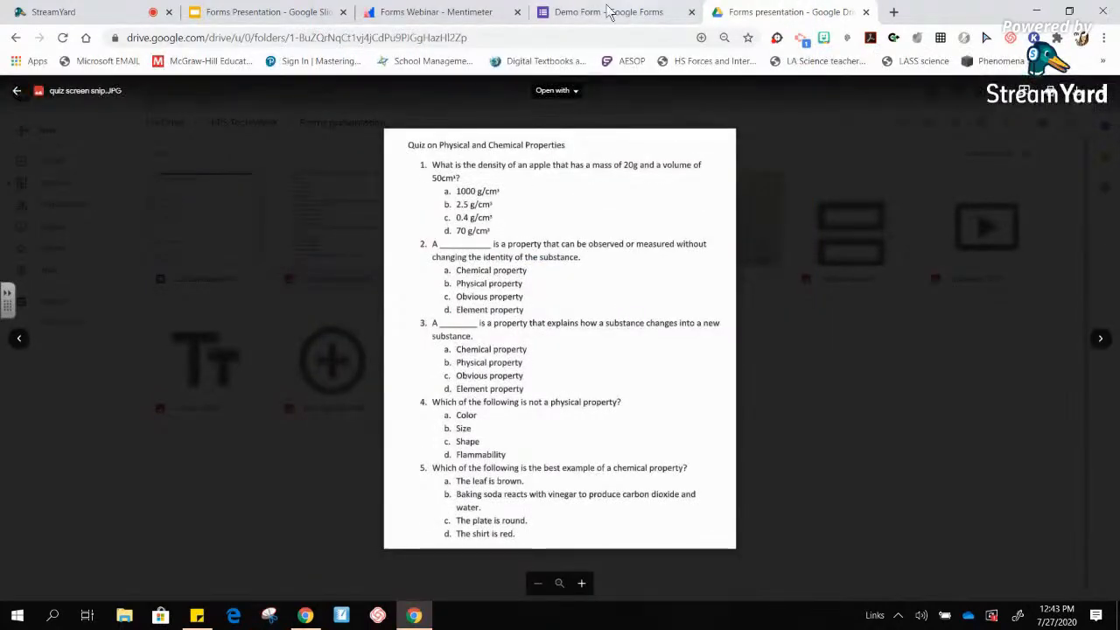
- Below the plus-sign question, insert quiz screen snip from Drive's LPPS Tech Week > Forms presentation folder
click(609, 13)
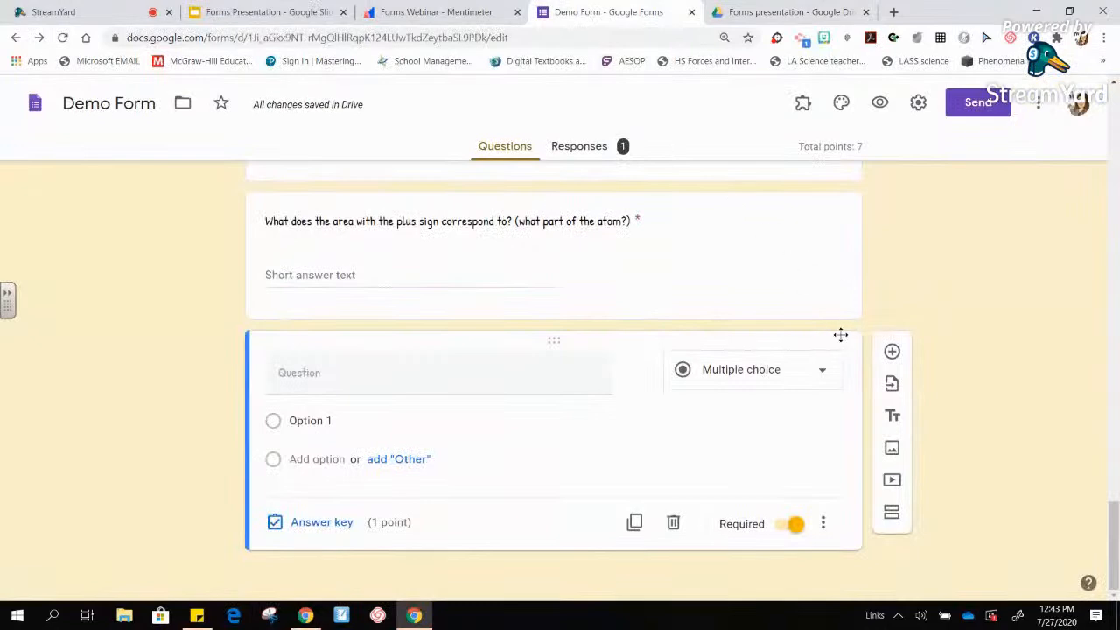
mouse_move(662, 370)
click(795, 217)
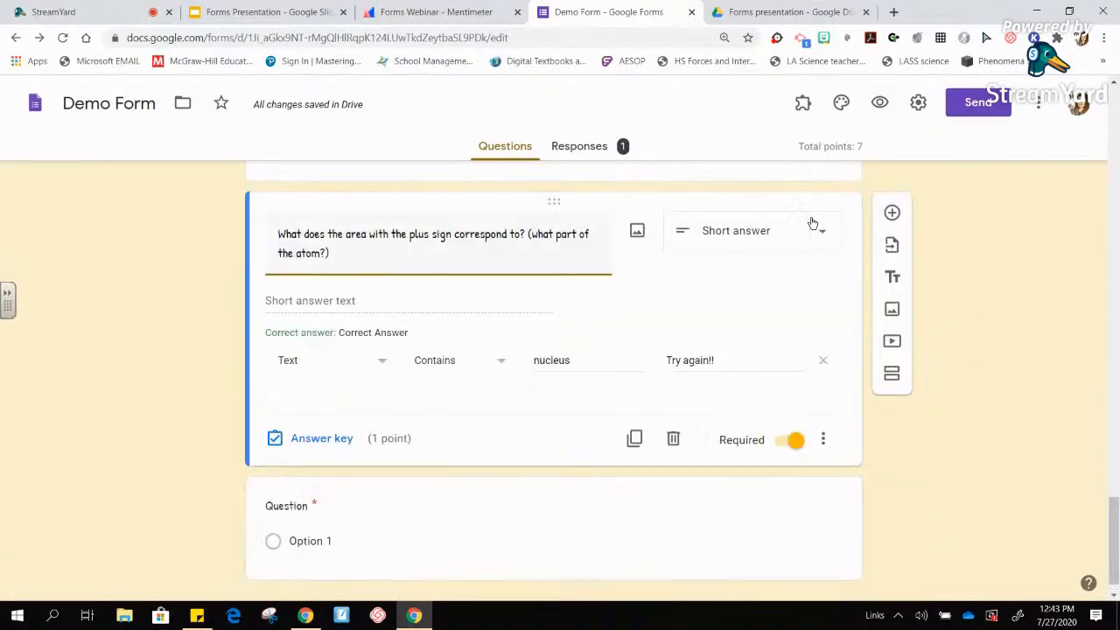
click(895, 315)
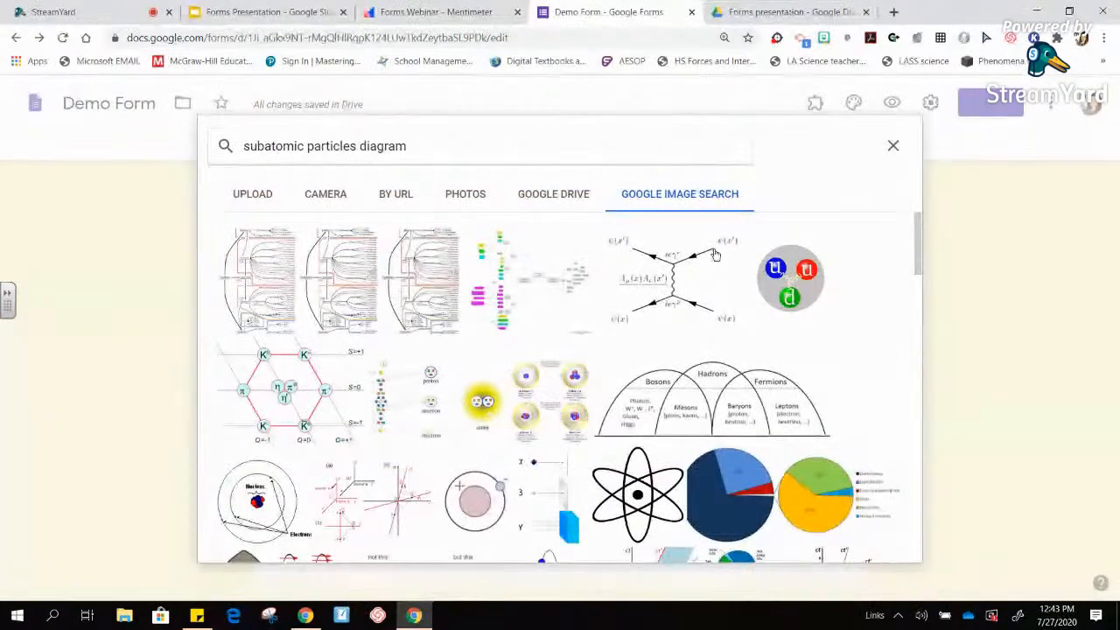
click(542, 198)
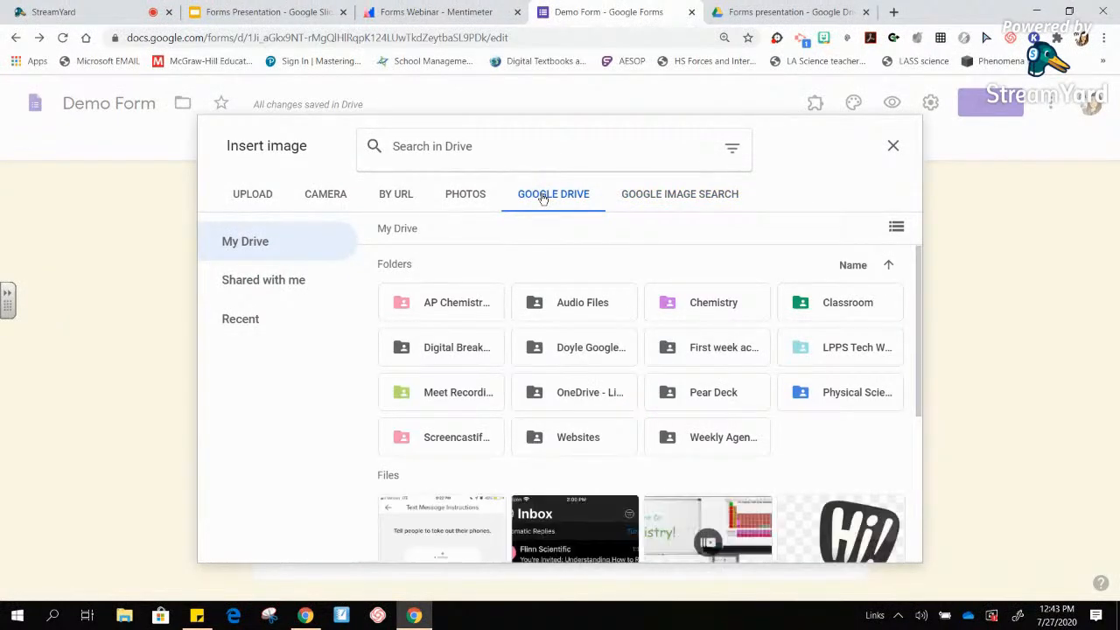
double_click(859, 347)
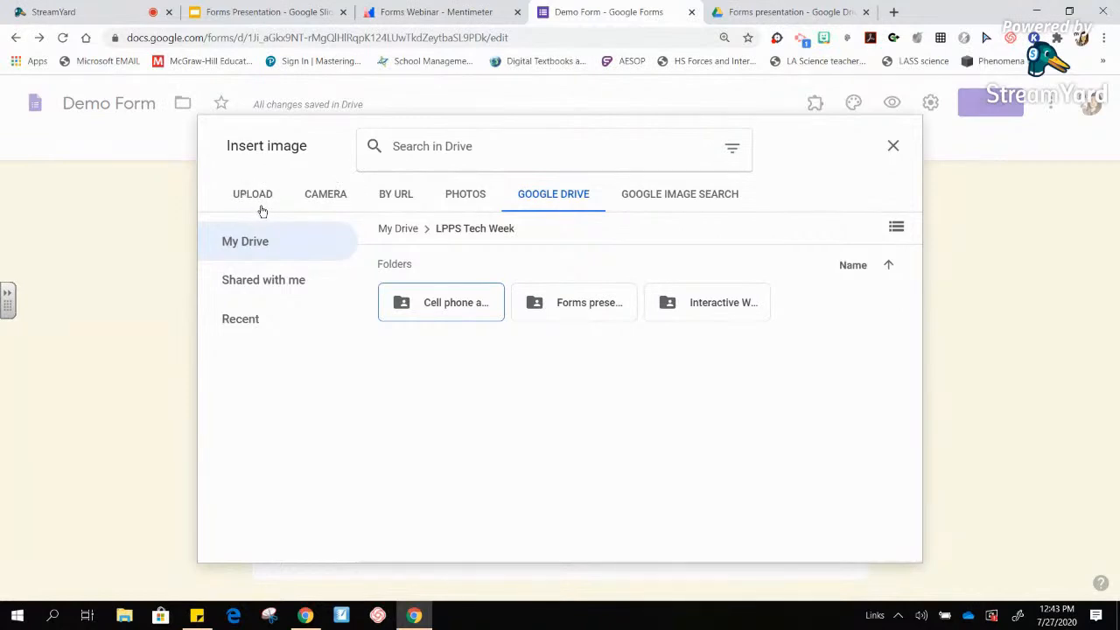
double_click(580, 312)
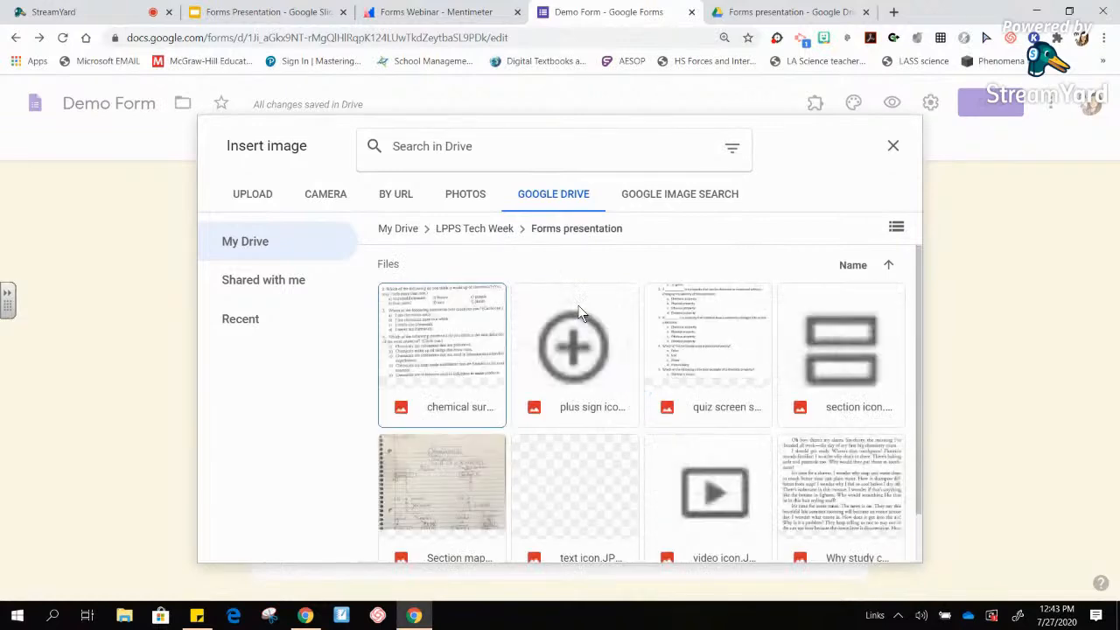
double_click(711, 333)
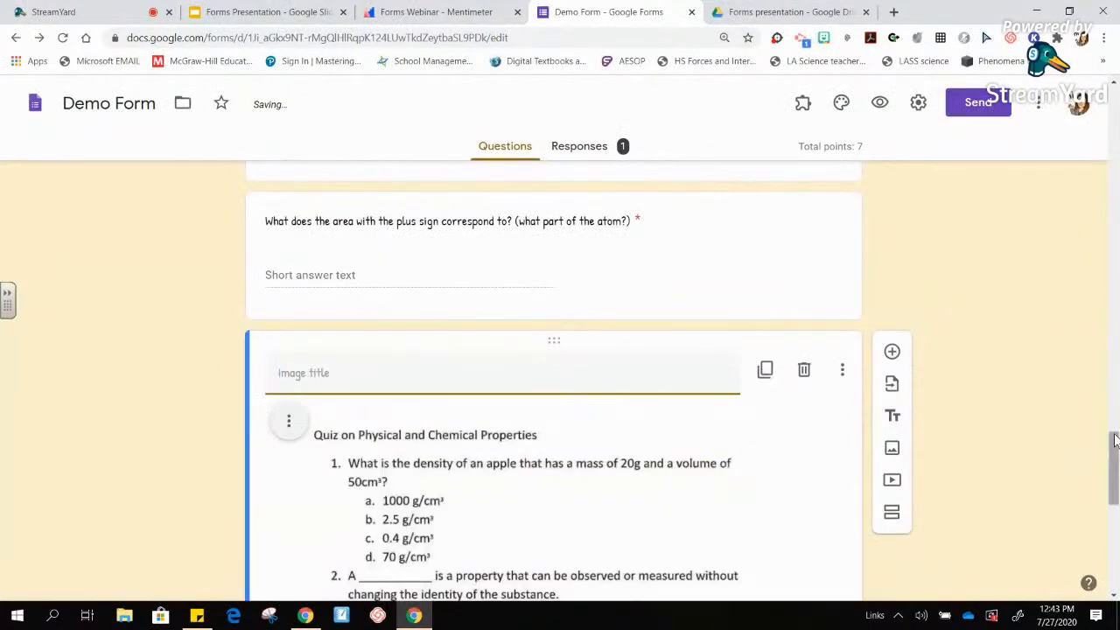
- Title the quiz image 'Place your answers in the digital scantron below:', fixing the typo
mouse_move(1115, 448)
mouse_down()
mouse_move(1118, 497)
mouse_move(1111, 464)
mouse_up()
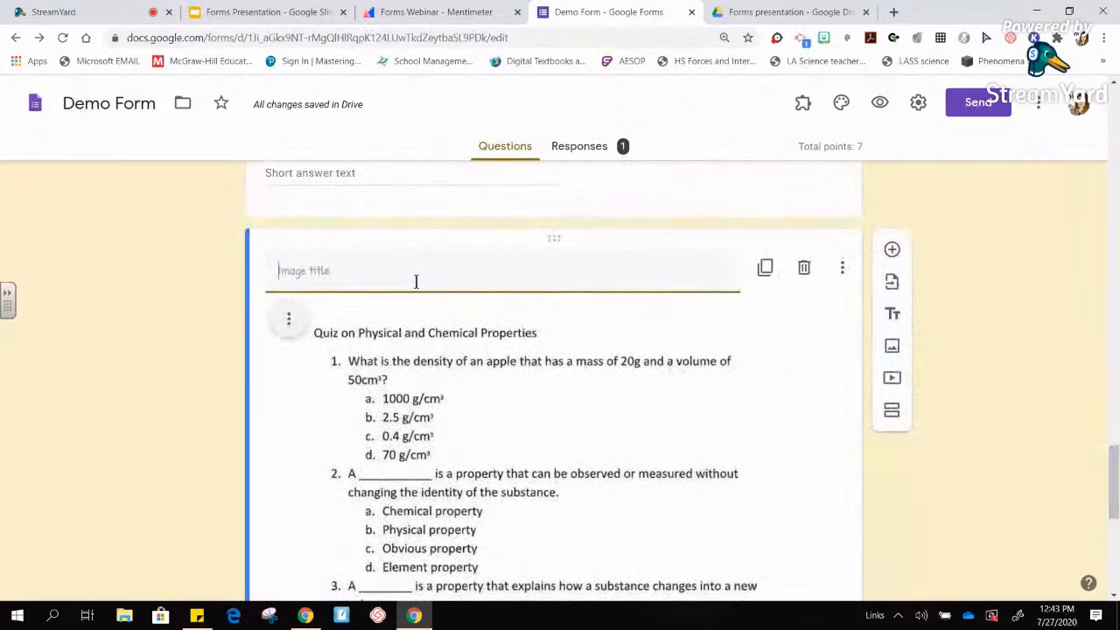
text(Place your an)
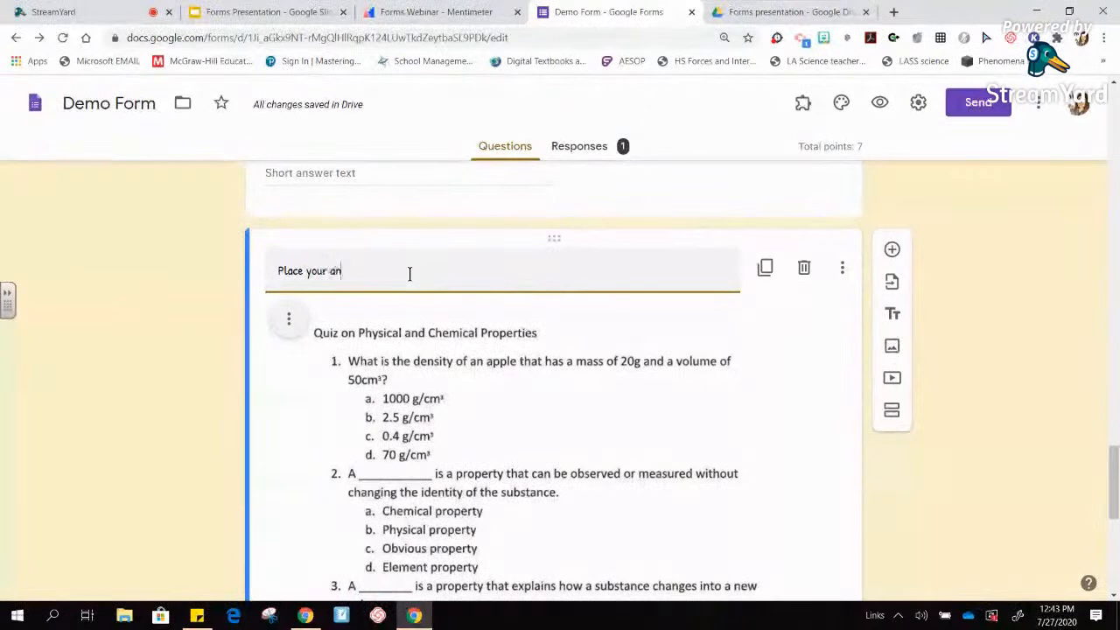
text(swers I the)
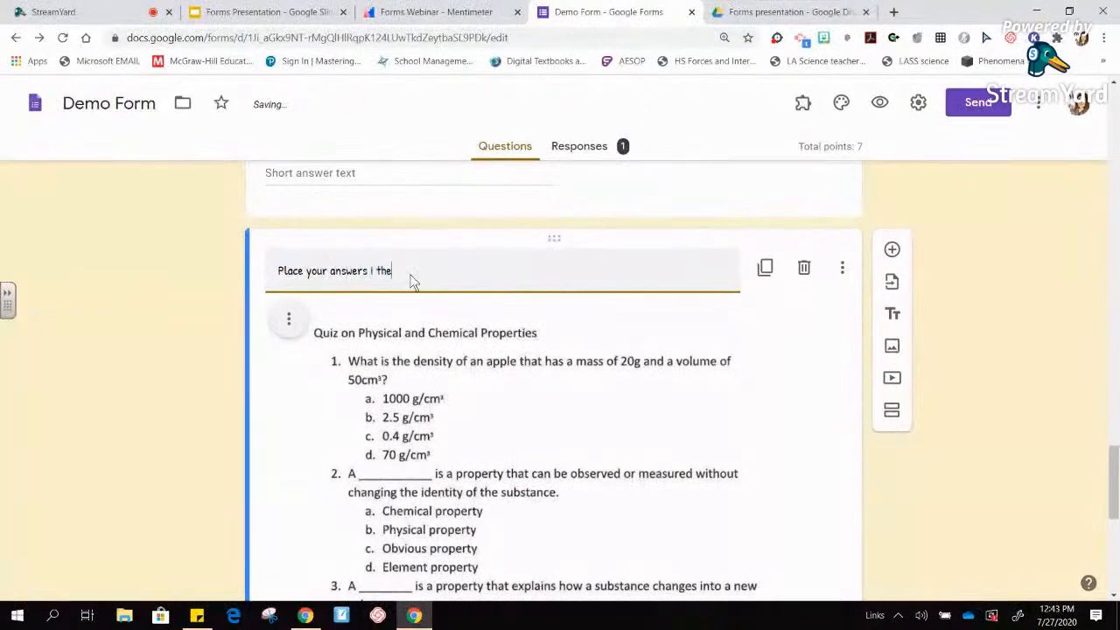
key(BackSpace)
key(BackSpace)
key(BackSpace)
key(BackSpace)
text(n the digital scantron be)
click(1048, 340)
drag(1115, 473, 1116, 552)
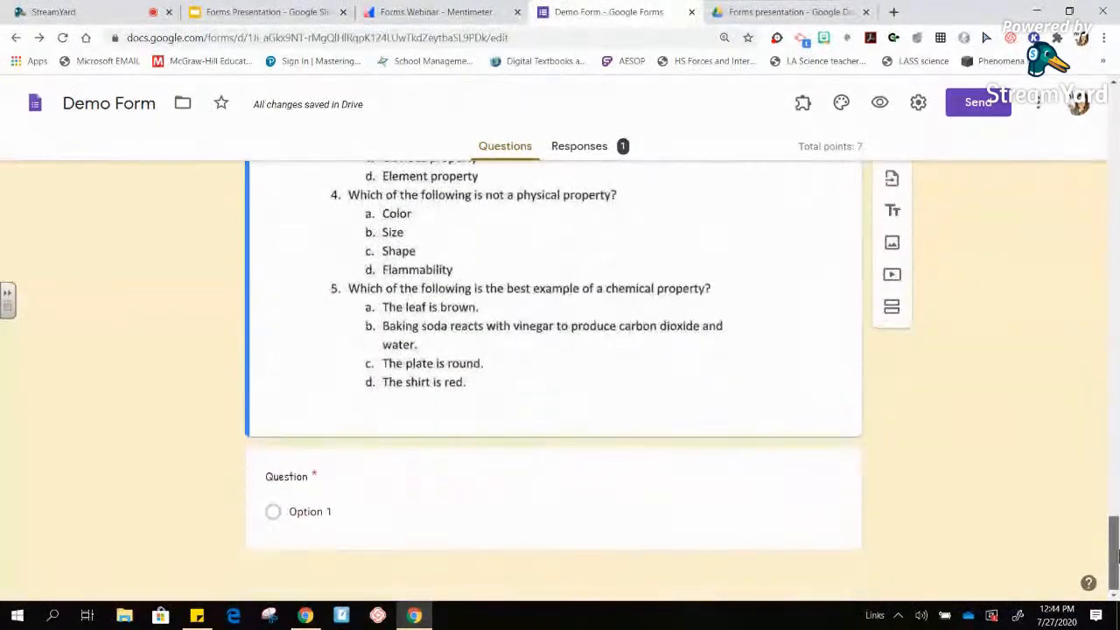
- Change the new blank question's type to Multiple choice grid
click(326, 478)
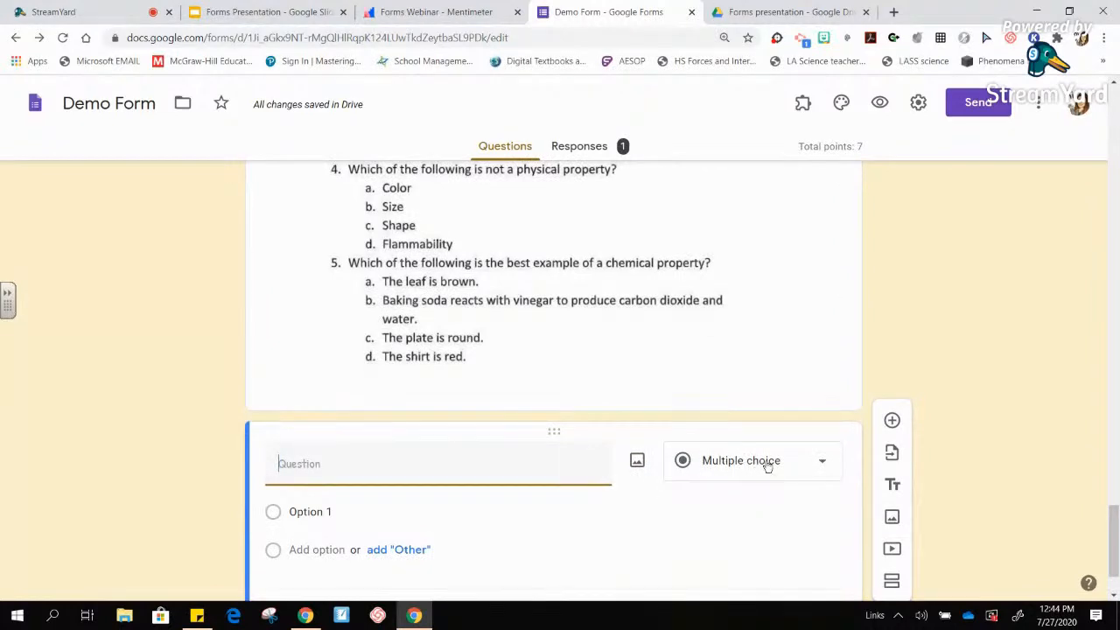
click(824, 469)
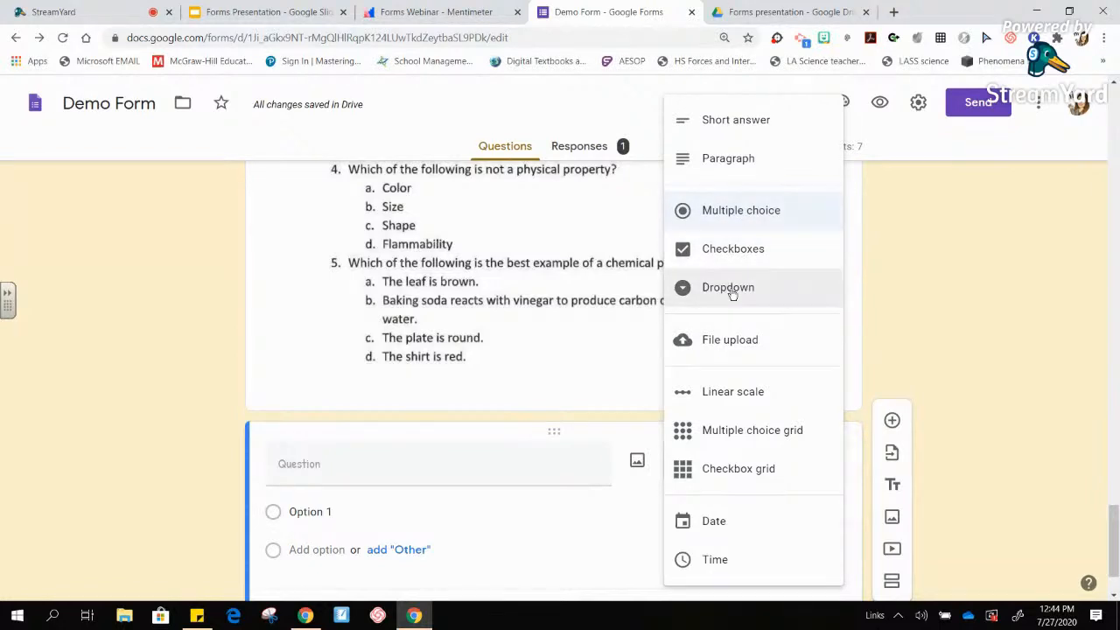
click(817, 435)
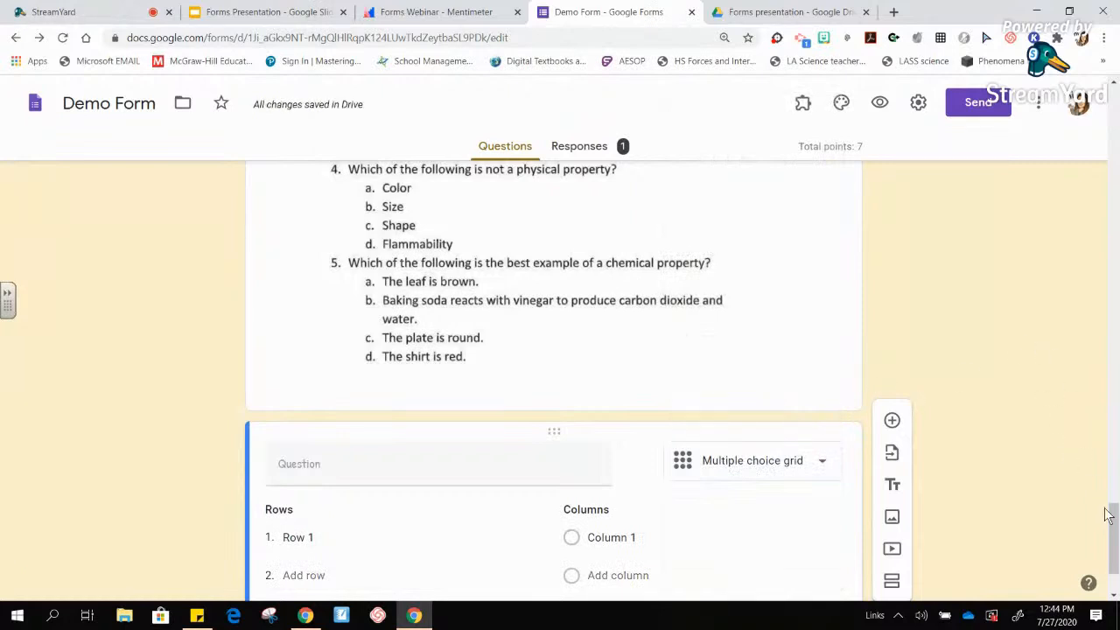
scroll(1109, 525, down, 2)
- Enter grid rows Question 1, Question 2, Question 3, Question 4 and Question5
click(301, 418)
text(Question 1)
key(Return)
text(Question 2)
key(Return)
text(Question 3)
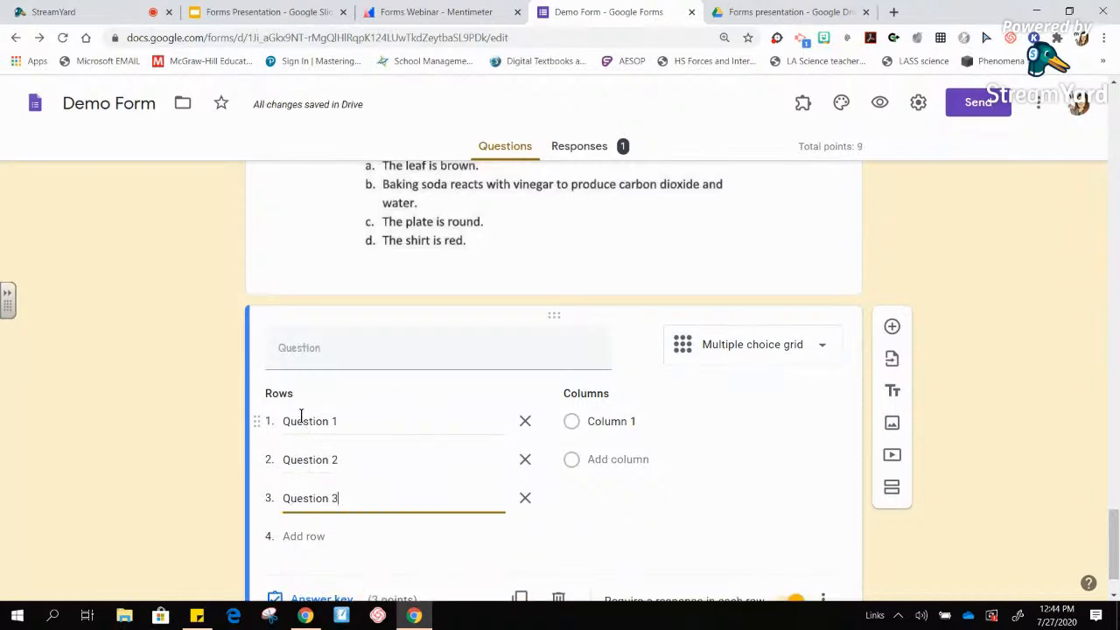
key(Return)
text(Question )
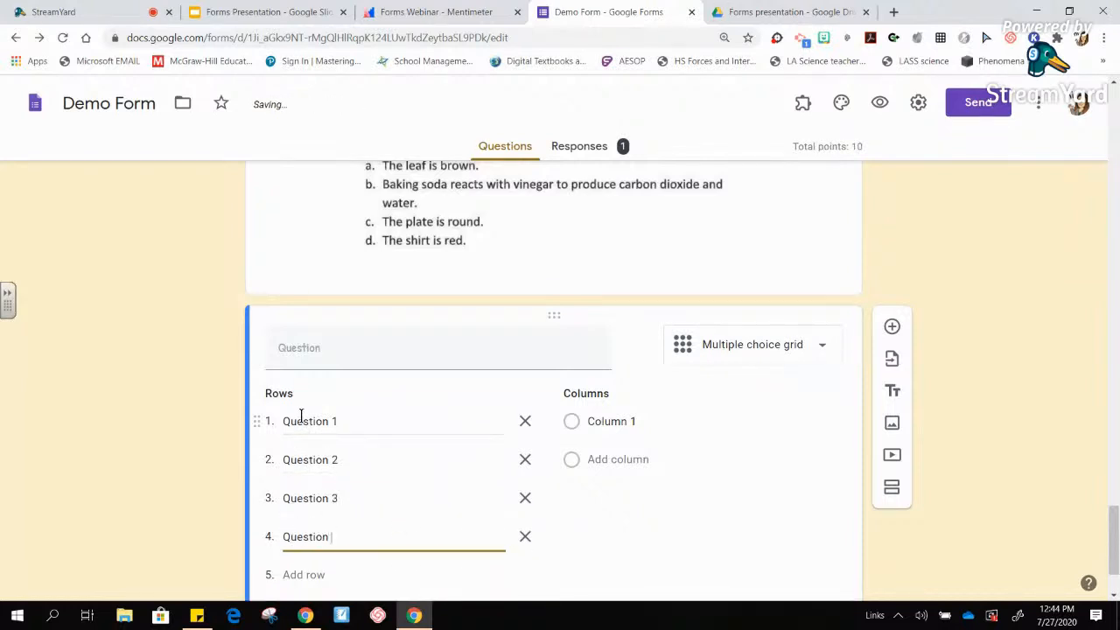
text(4)
key(Return)
text(Question5)
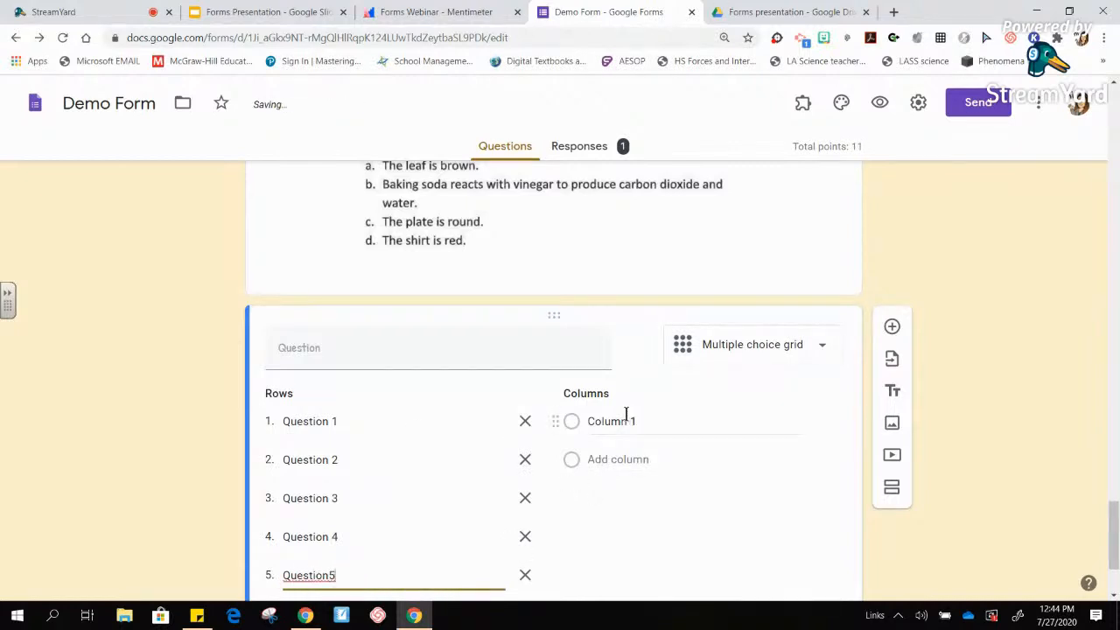
- Enter grid answer columns A, B, C and D
click(627, 421)
drag(1111, 529, 1114, 553)
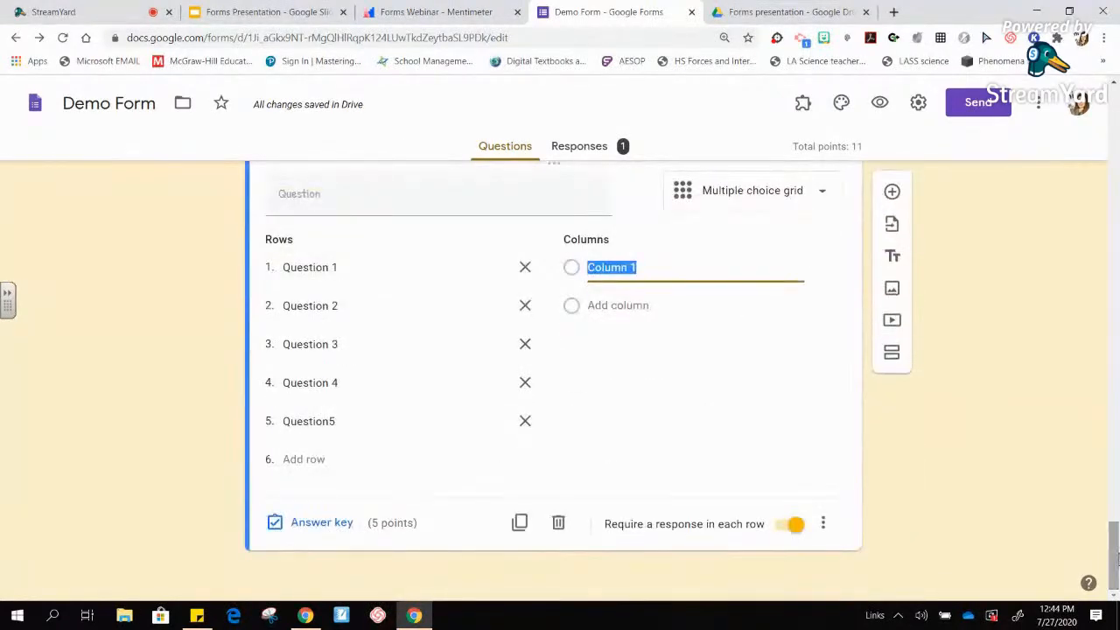
text(A)
key(Return)
text(B)
key(Return)
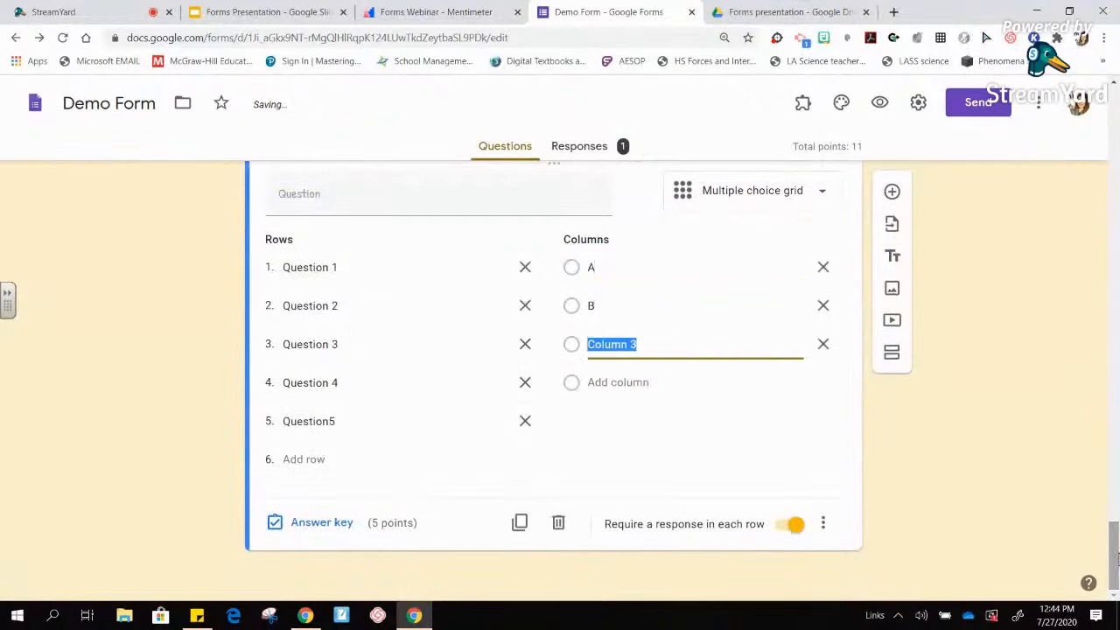
text(C)
key(Return)
text(D)
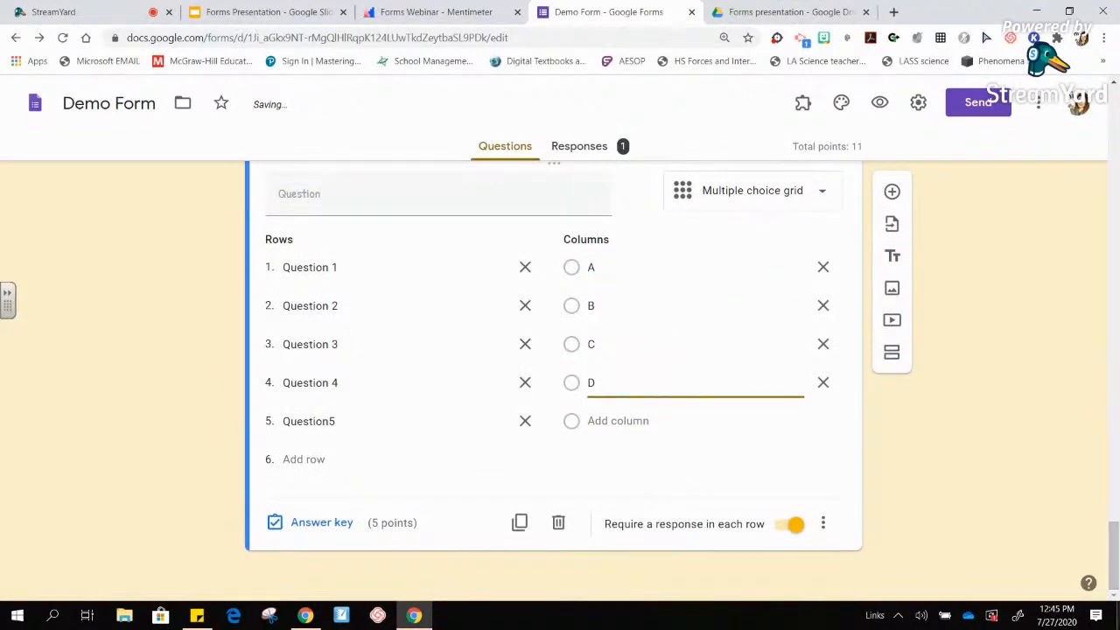
click(979, 457)
mouse_move(1111, 551)
mouse_down()
mouse_move(1115, 523)
mouse_move(1116, 558)
mouse_up()
- In the grid's answer key, mark A, B, C, D, C correct for Questions 1–5
click(318, 524)
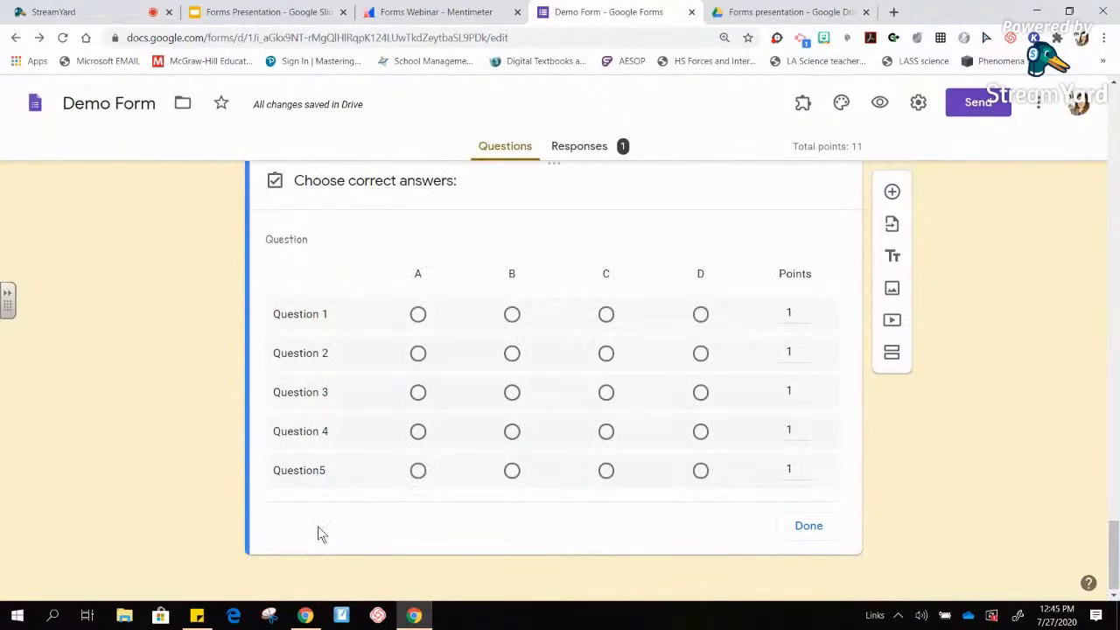
click(418, 314)
click(512, 355)
click(606, 395)
click(705, 437)
click(607, 472)
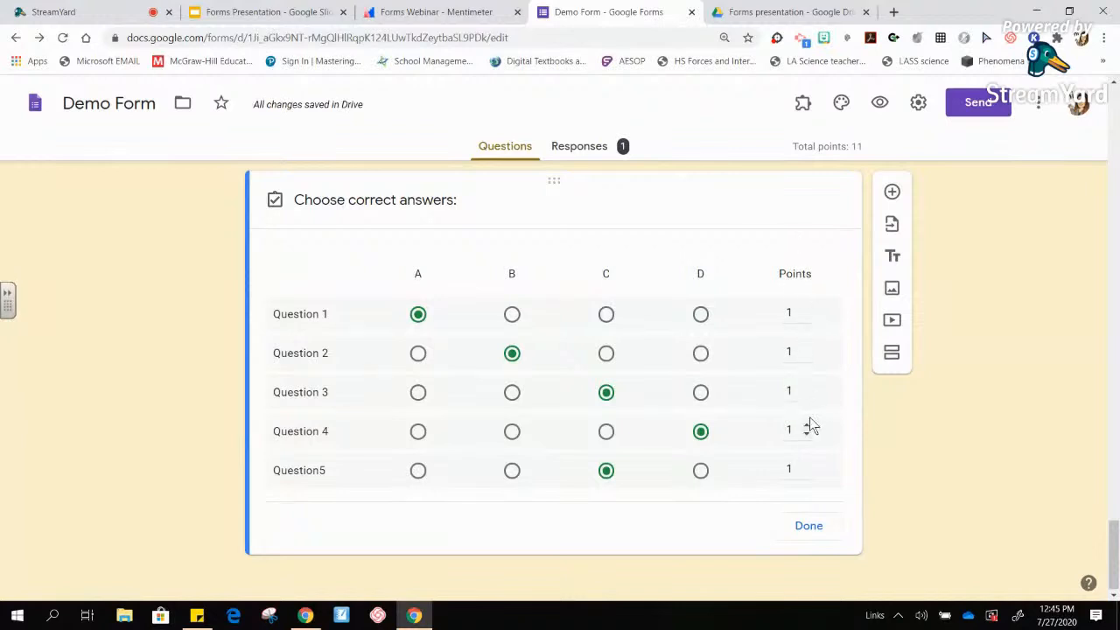
click(808, 526)
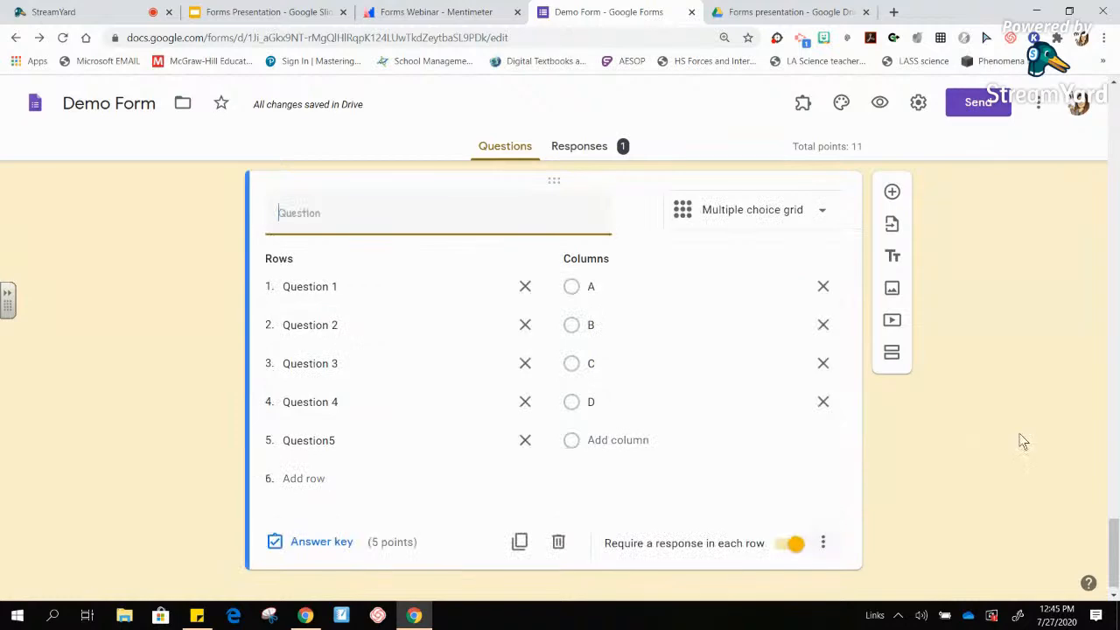
drag(1112, 536, 1113, 151)
- Preview the form, enter the student's full name, pick period 1 and continue
click(882, 104)
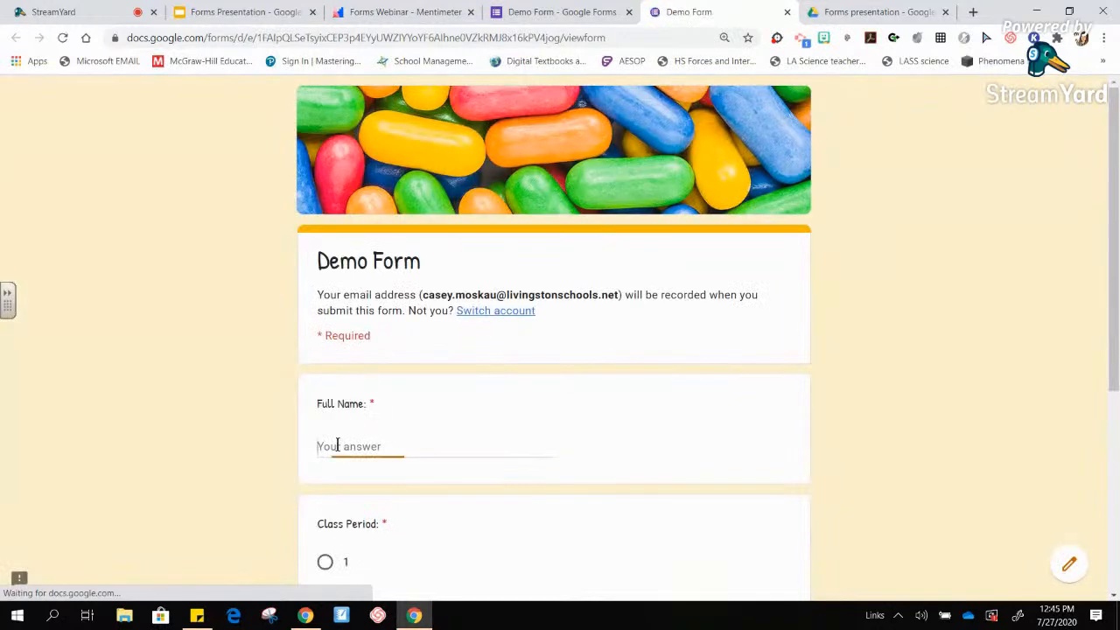
click(338, 444)
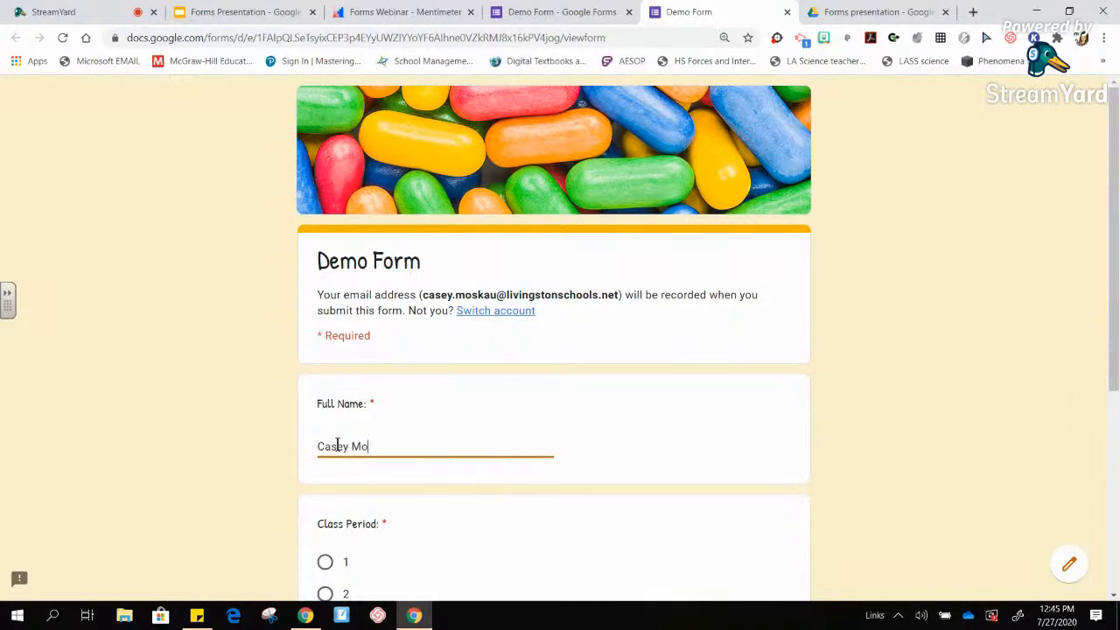
click(324, 562)
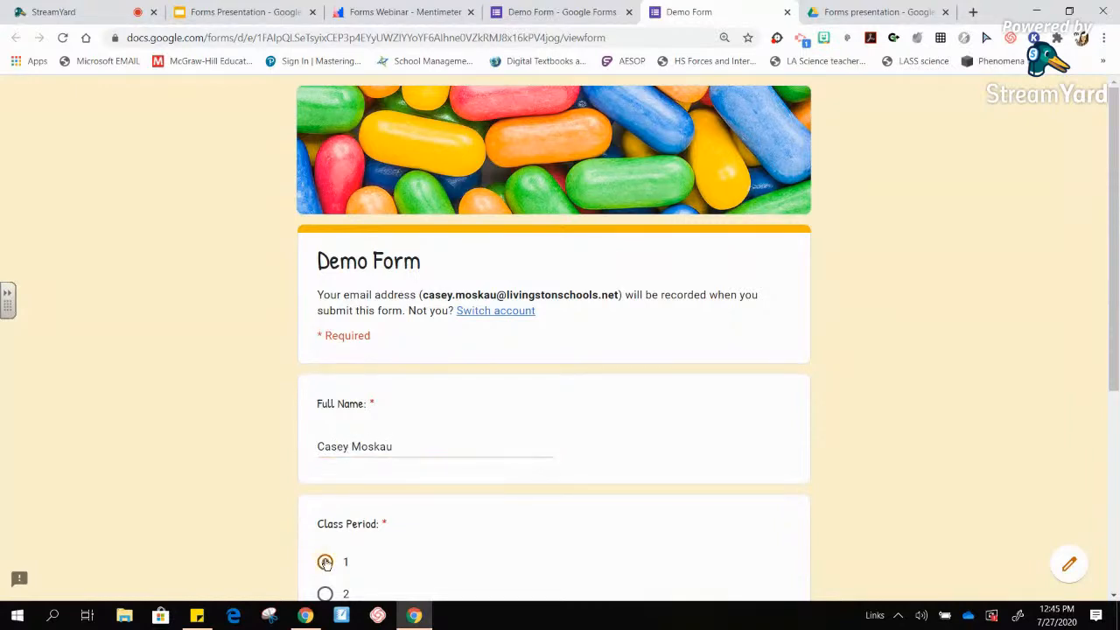
scroll(324, 572, down, 4)
click(324, 468)
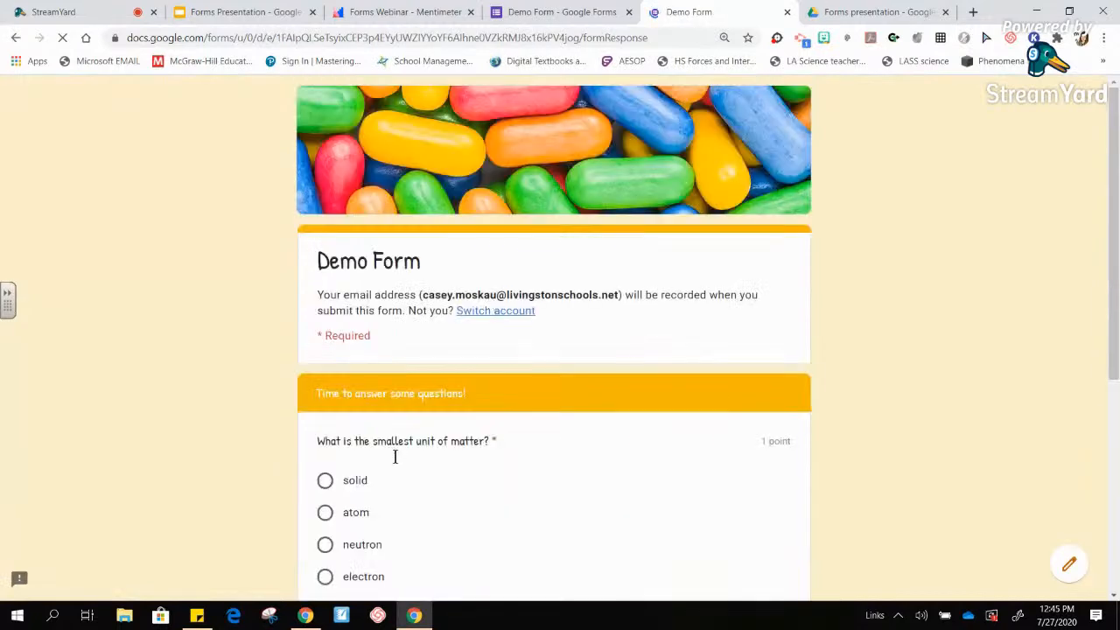
- Answer 'solid' for smallest unit and 'electron' for the nucleus particle, then continue
click(325, 480)
scroll(325, 480, down, 4)
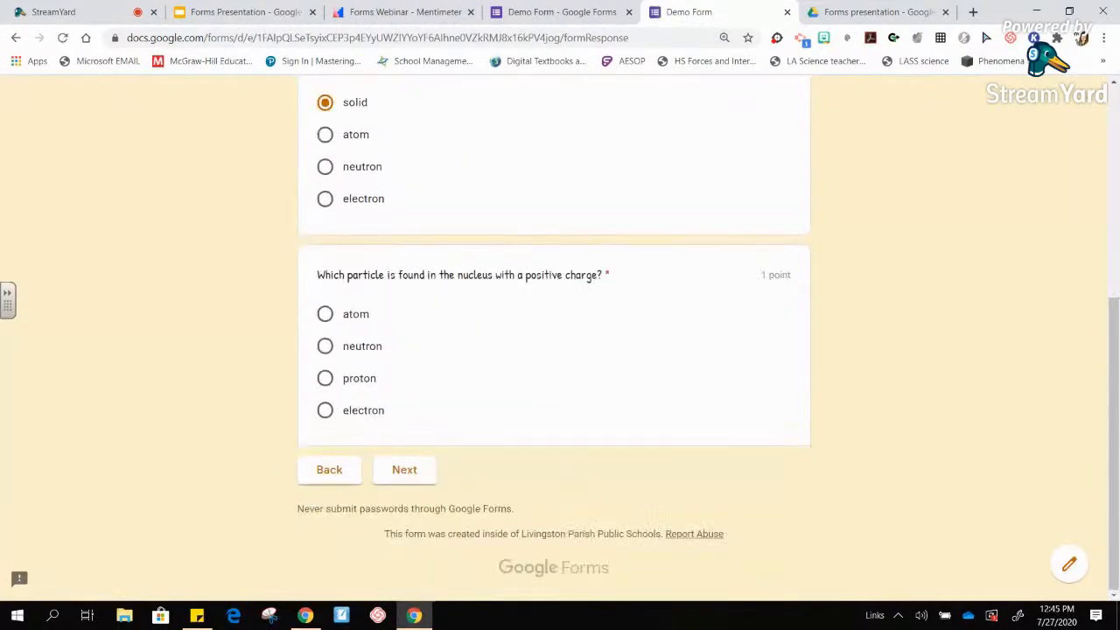
click(325, 411)
click(402, 469)
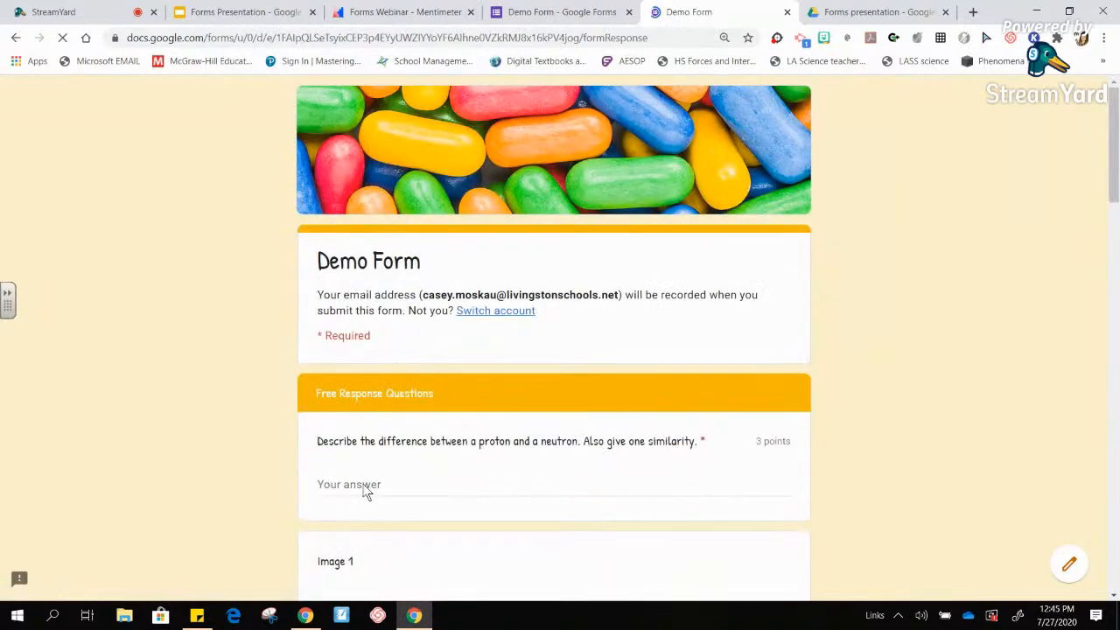
- Type junk answers for the proton-neutron and plus-sign atom questions, then scroll to the grid
click(362, 484)
text(jklfdjs)
scroll(361, 483, down, 15)
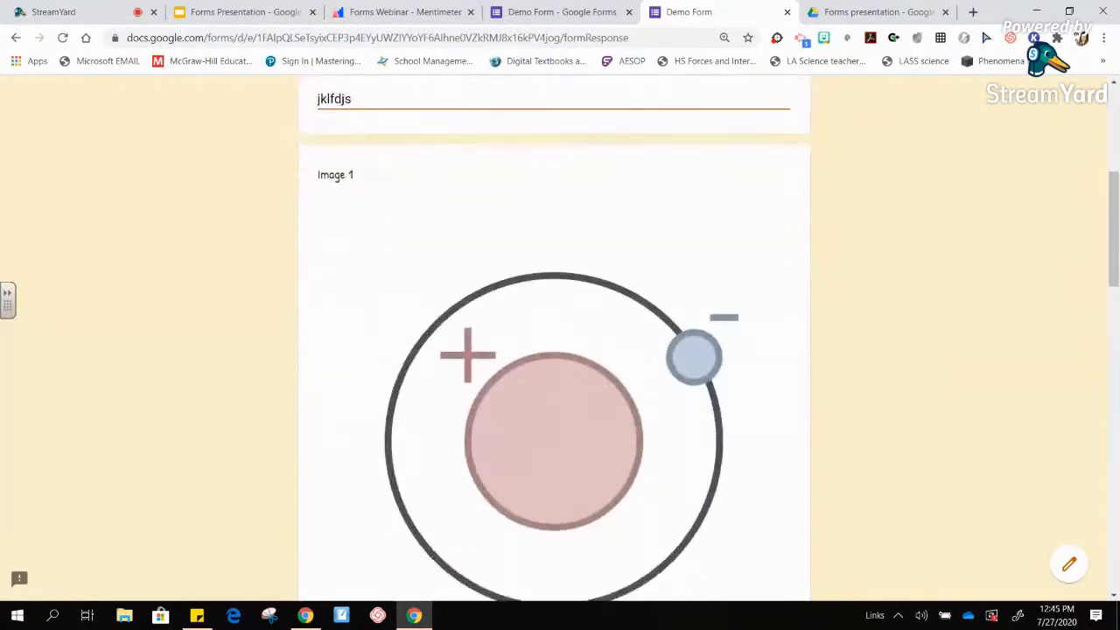
scroll(494, 369, up, 4)
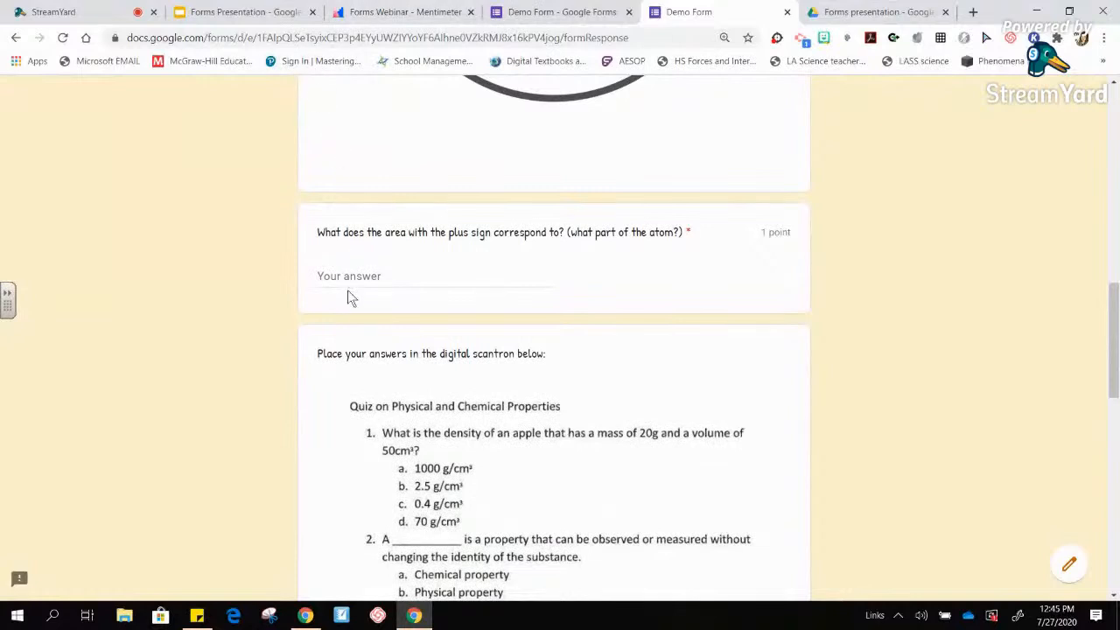
click(340, 274)
text(sjfkljsl)
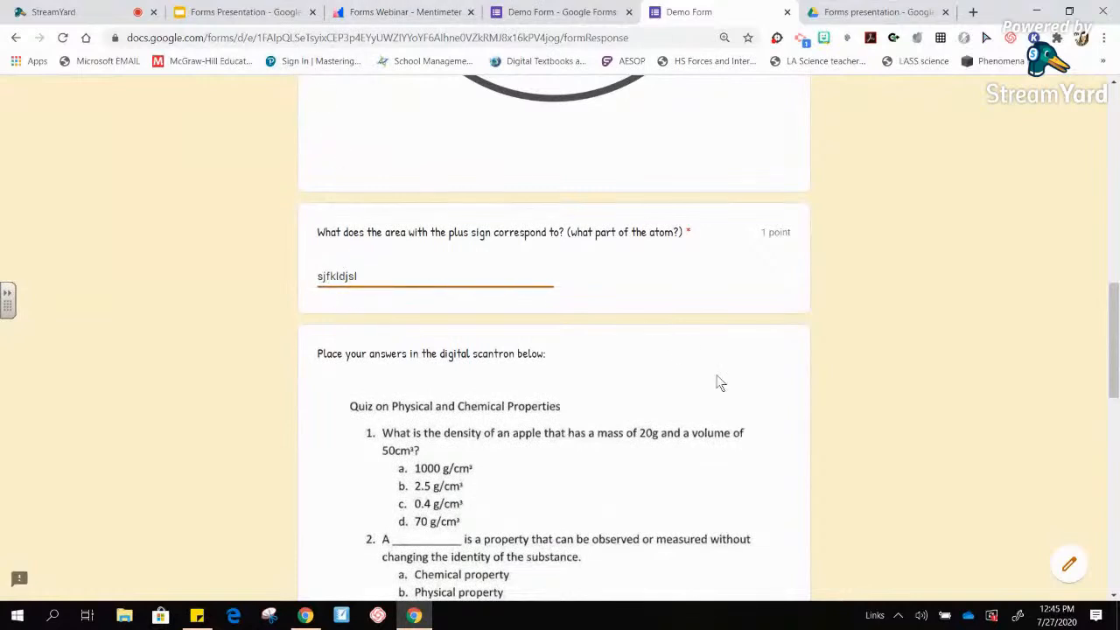
click(938, 380)
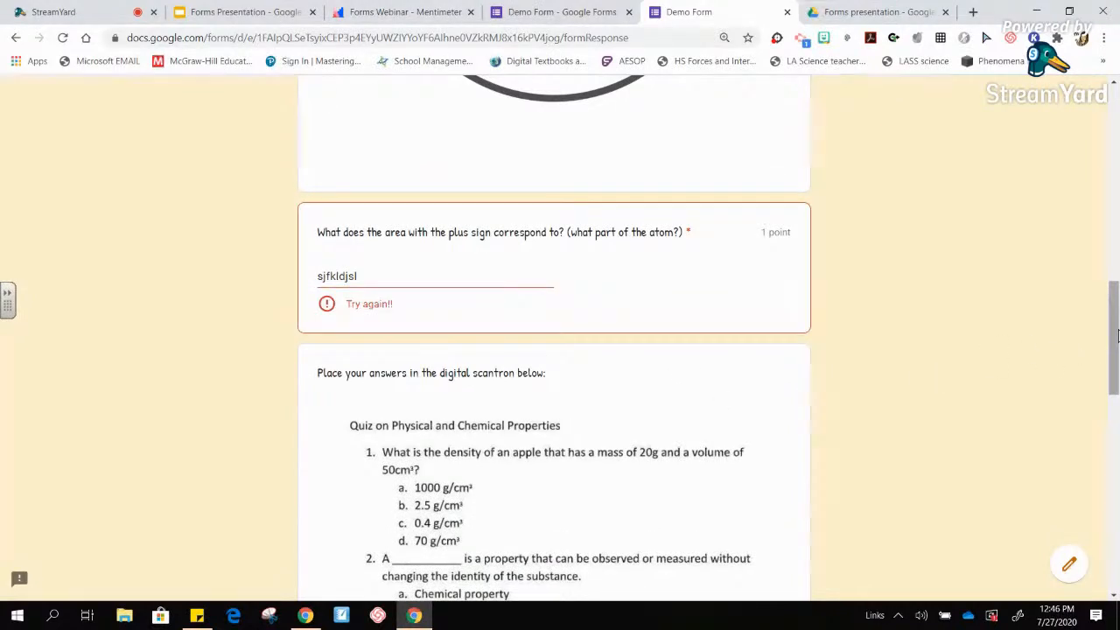
drag(1116, 335, 1116, 505)
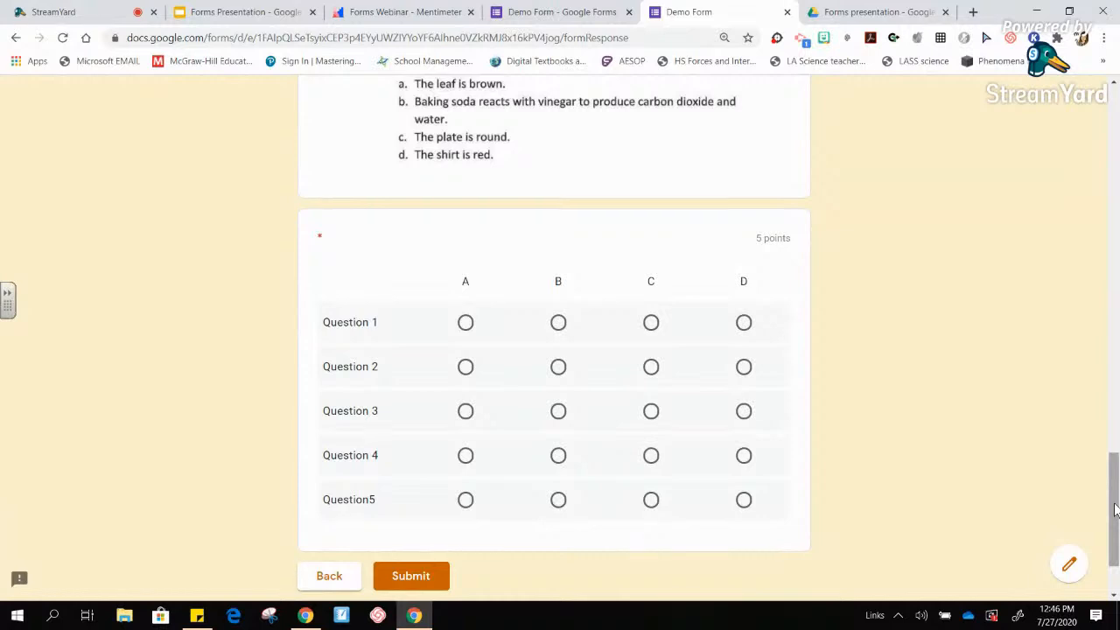
mouse_move(1115, 510)
mouse_down()
mouse_move(1114, 393)
mouse_move(1115, 518)
mouse_up()
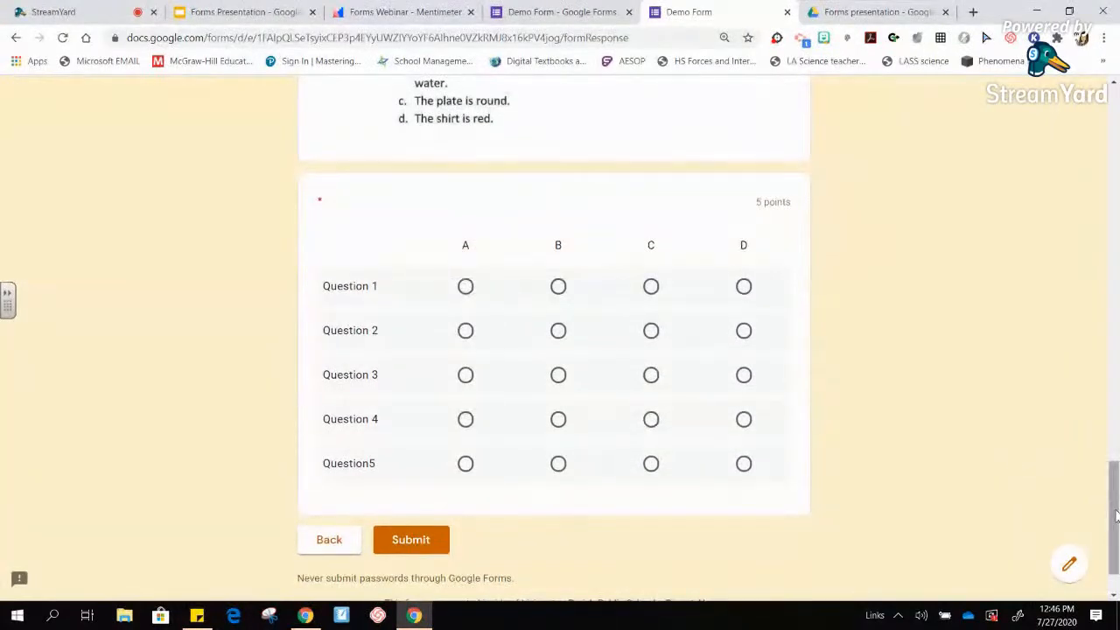
drag(1114, 527, 1100, 560)
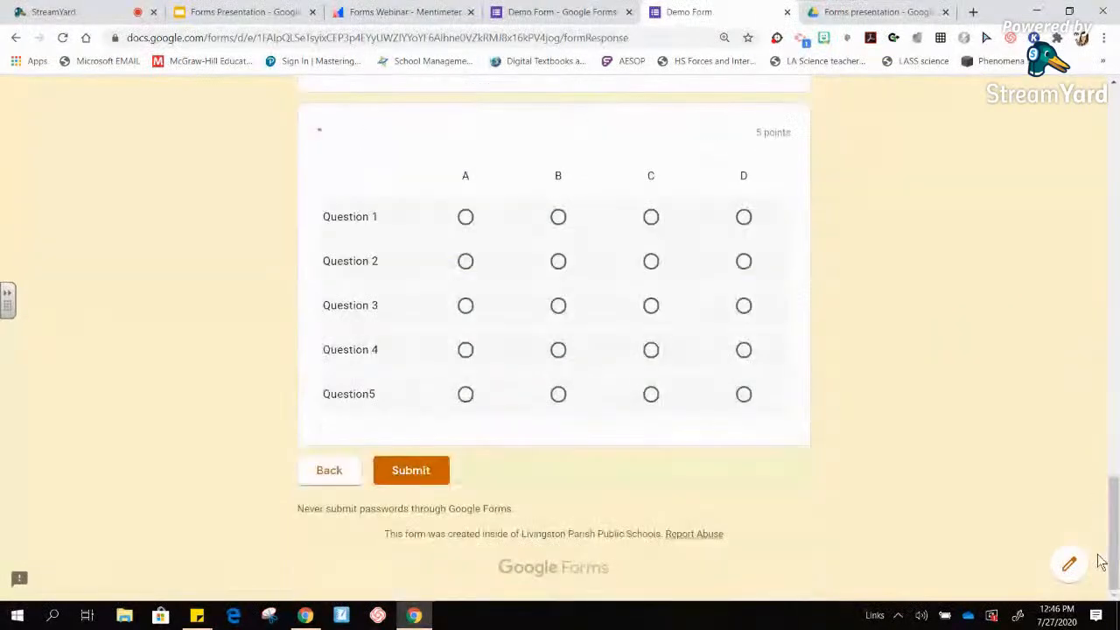
- Fill the scantron grid with B, A, D, C for Questions 1, 2, 4, 5 and submit
click(558, 217)
click(467, 260)
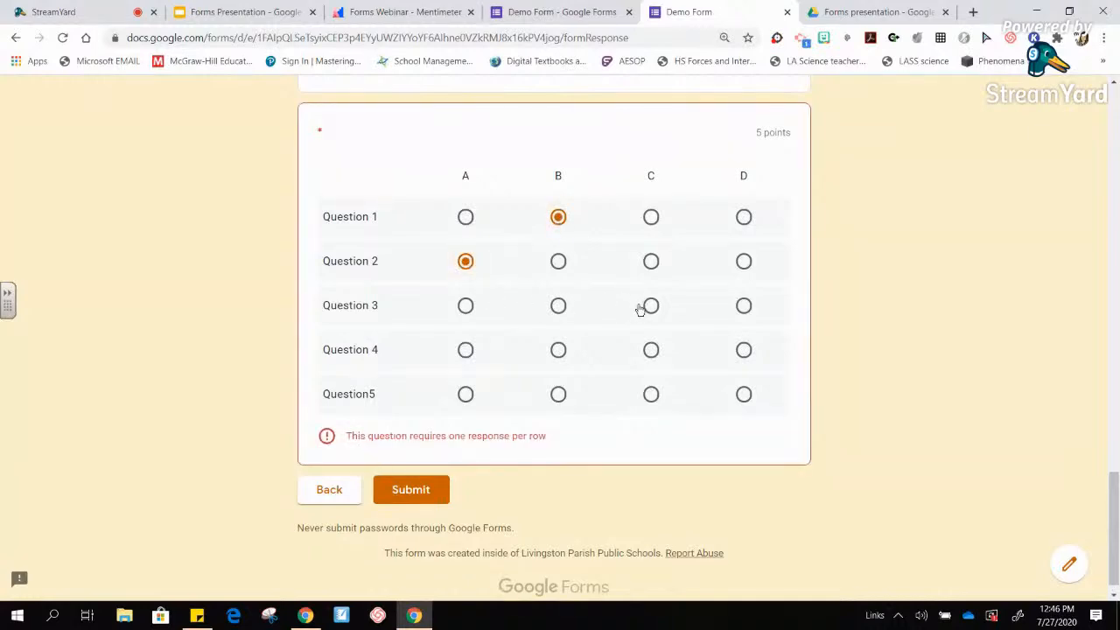
click(744, 350)
click(651, 394)
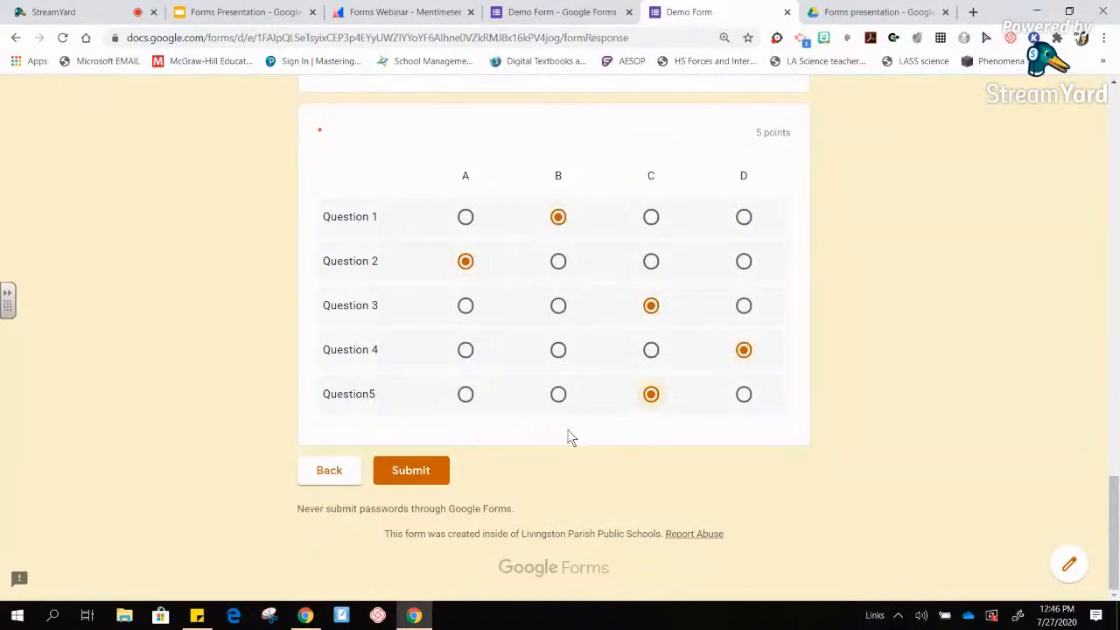
click(410, 471)
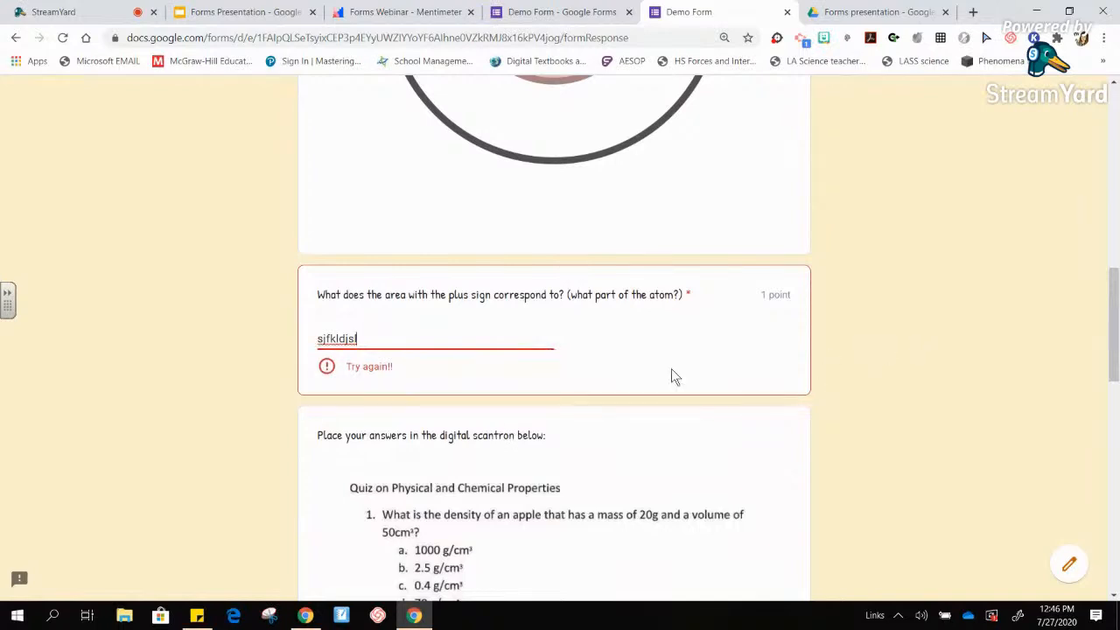
- Replace the rejected atom answer with 'nucleus' and resubmit the quiz
drag(365, 340, 252, 352)
text(nucleus)
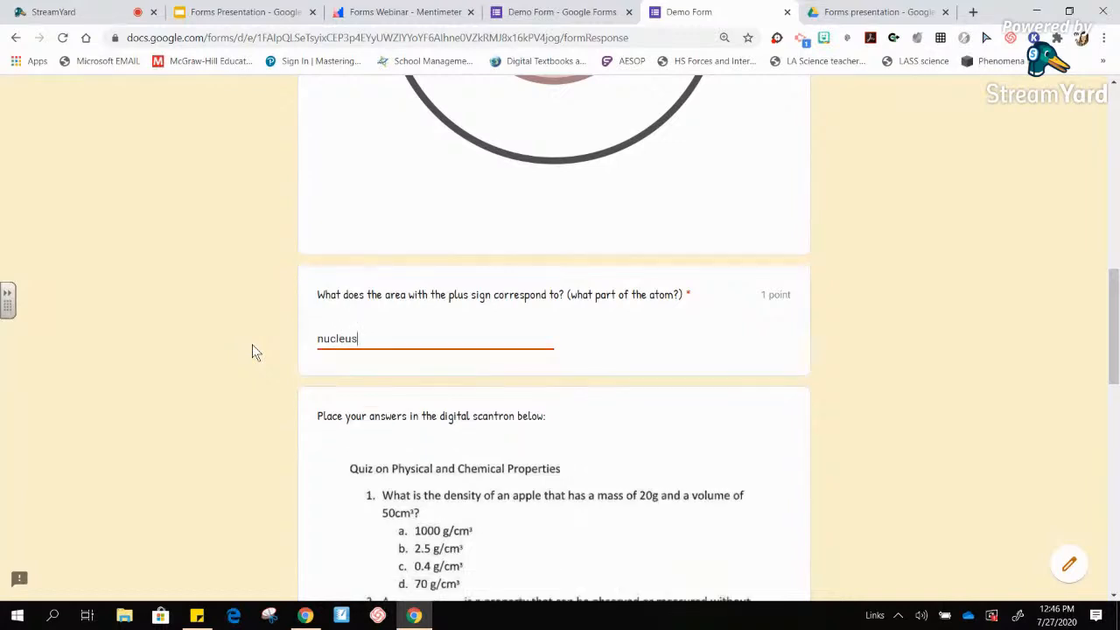
click(1066, 385)
drag(1114, 317, 1116, 520)
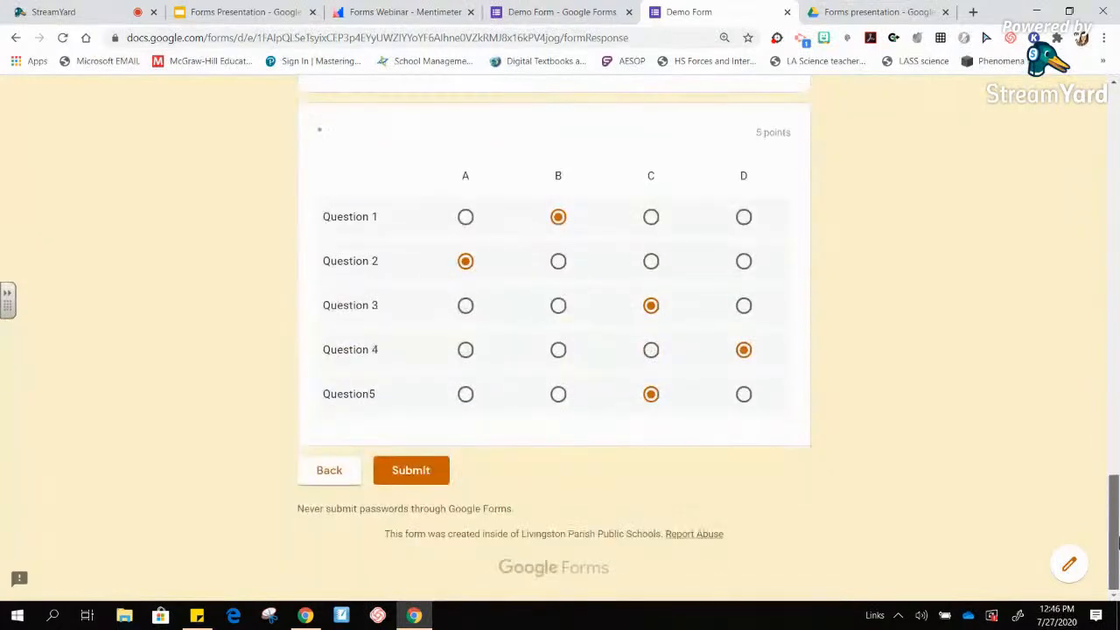
click(414, 479)
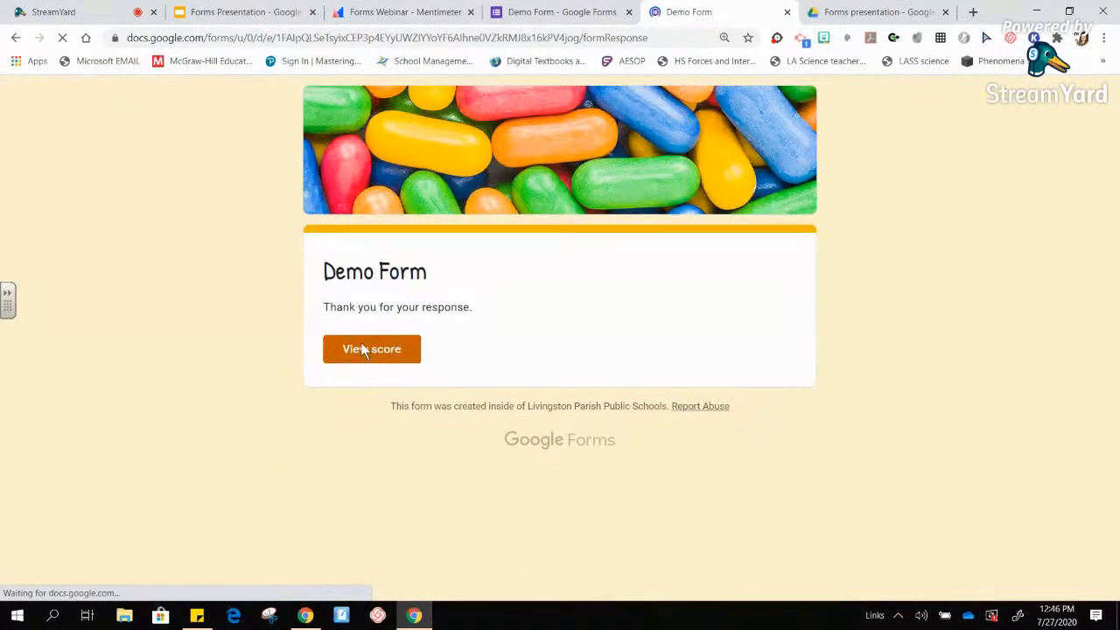
- View the 3/11 score on the graded response, then close that page
click(361, 350)
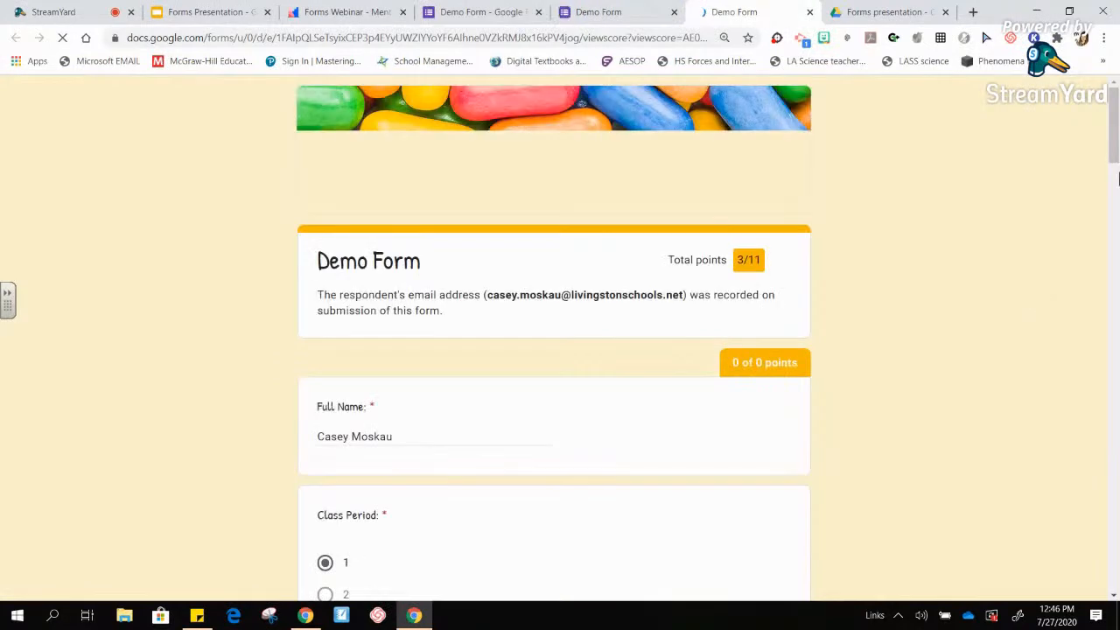
drag(1116, 140, 1092, 442)
scroll(1034, 160, up, 5)
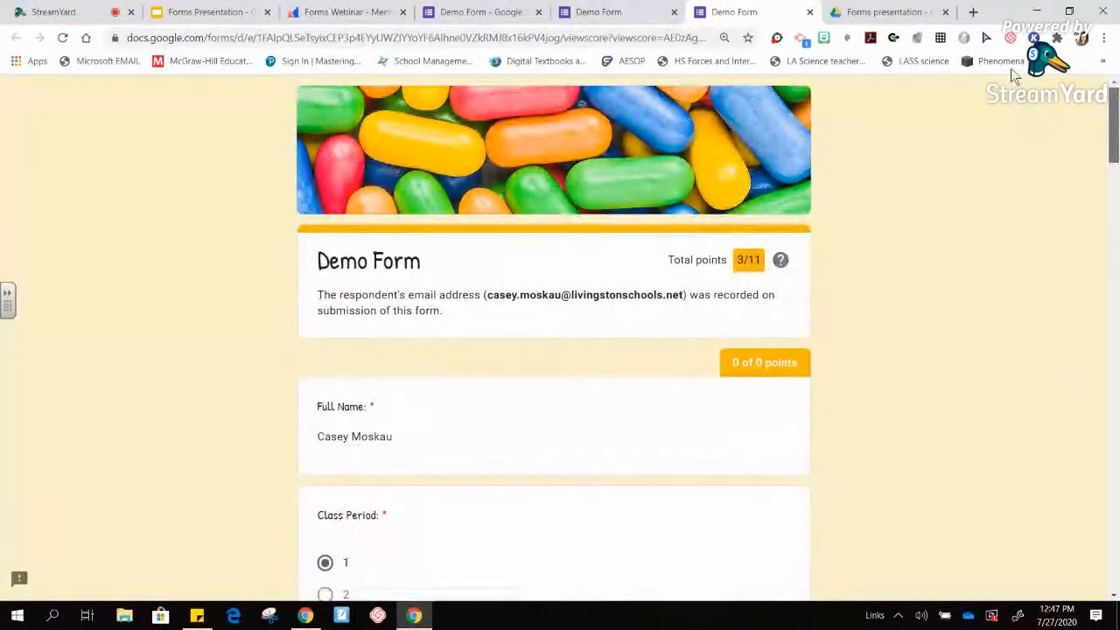
click(810, 12)
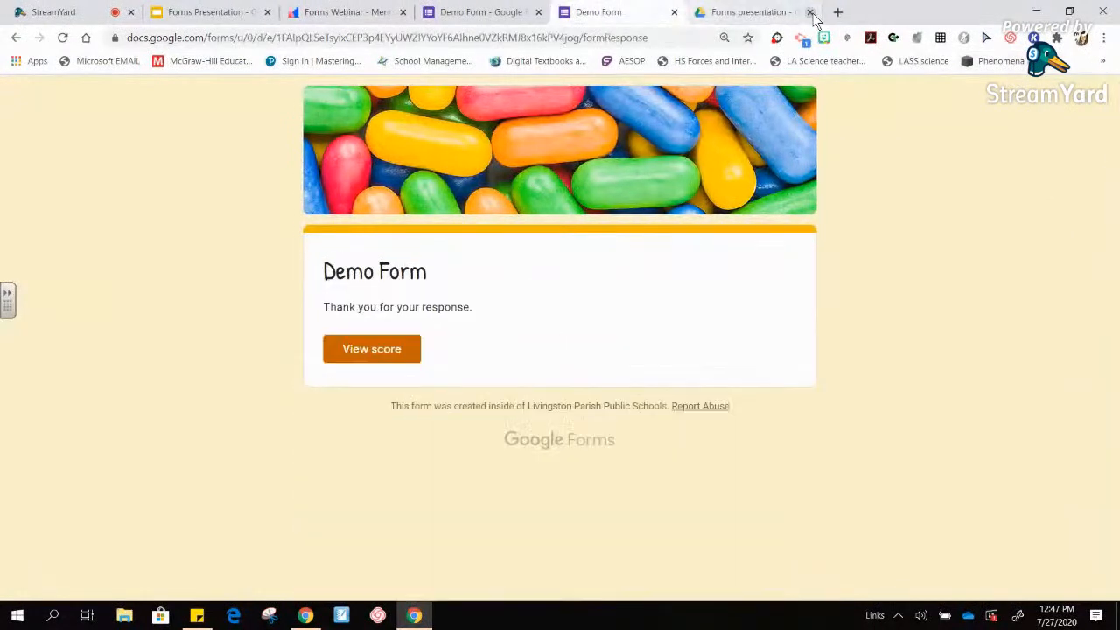
- Back in the editor, open the smallest-unit-of-matter question's answer key showing atom correct
click(674, 12)
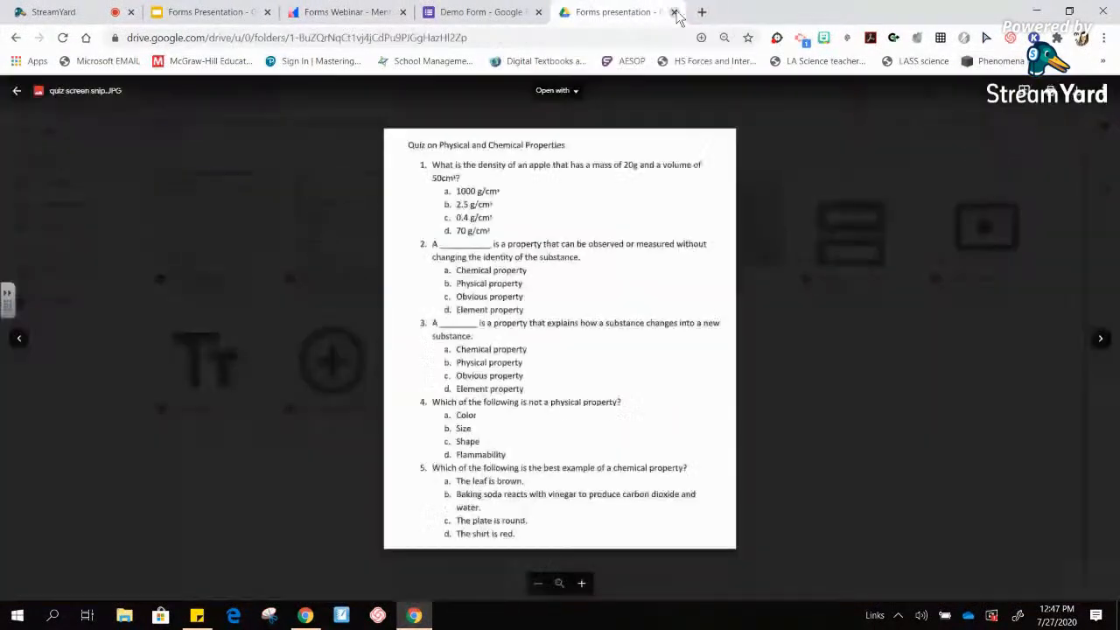
click(596, 16)
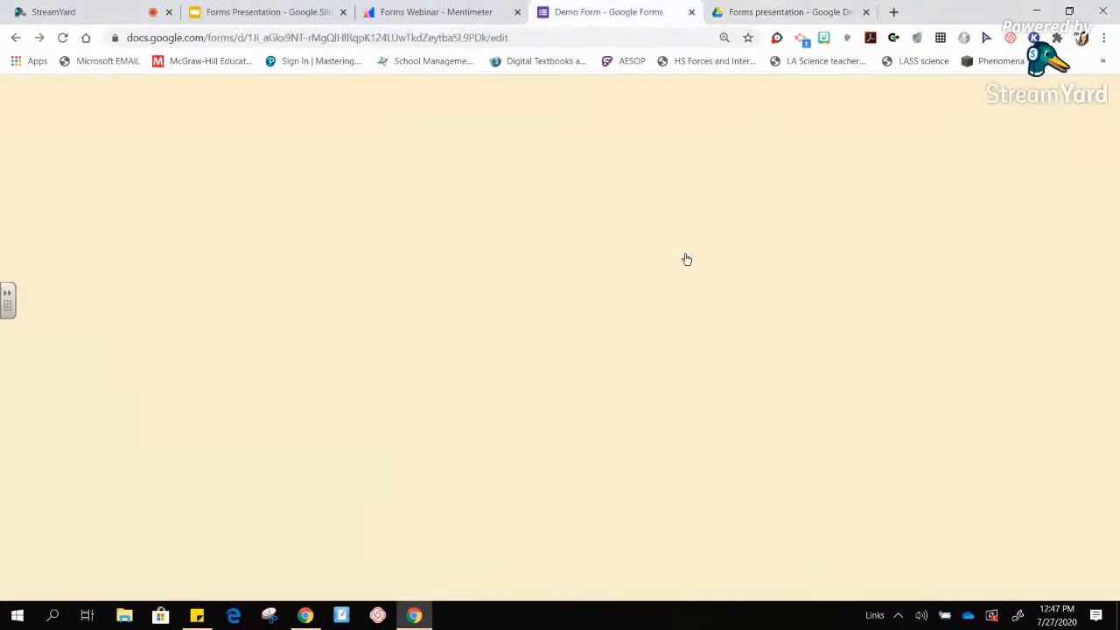
drag(1117, 215, 1117, 280)
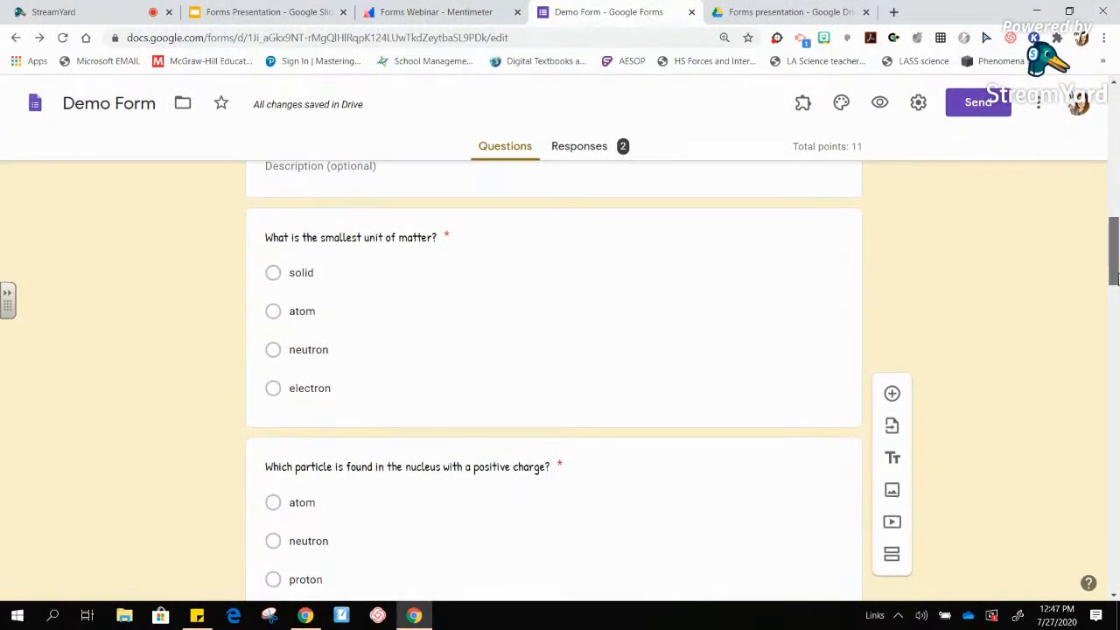
click(552, 407)
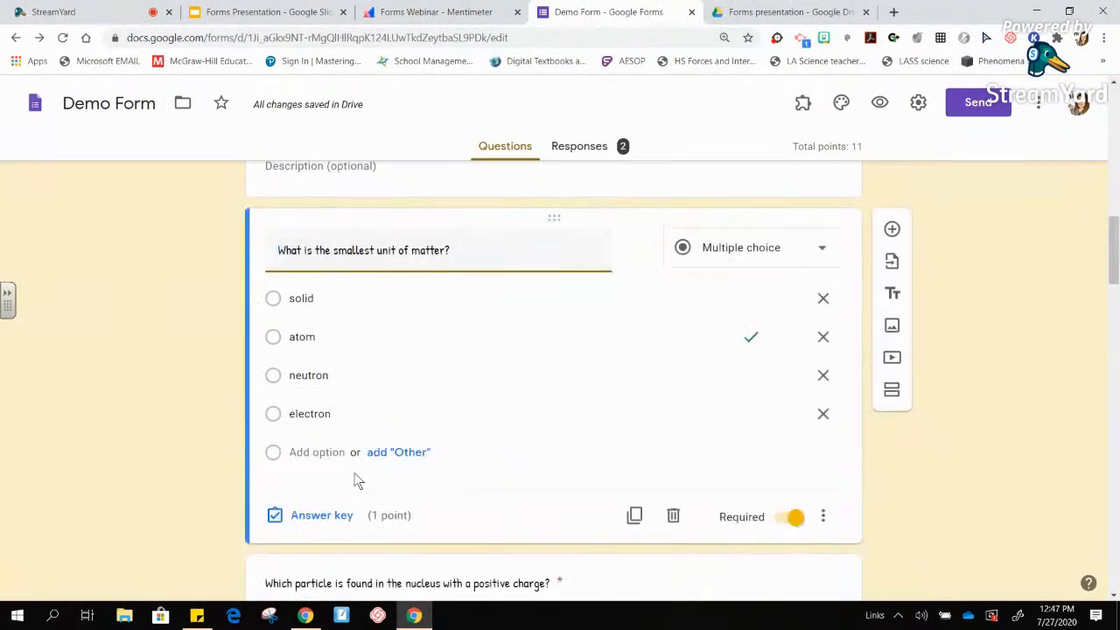
click(329, 518)
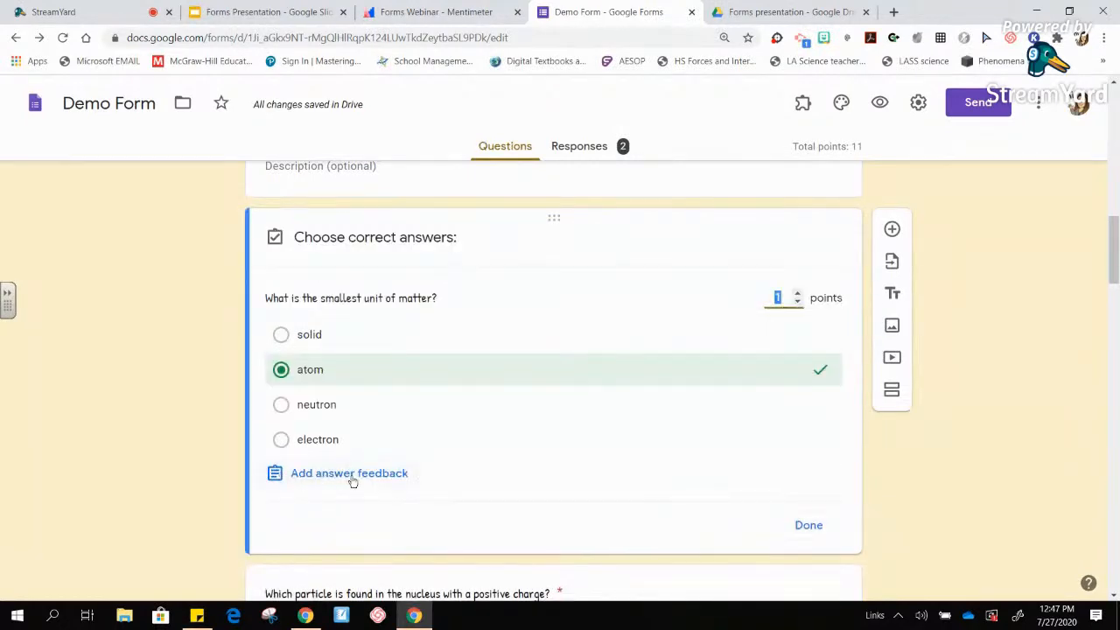
- Add incorrect-answer feedback reading 'Visit this youtube video and try again.' to the atom question
click(346, 484)
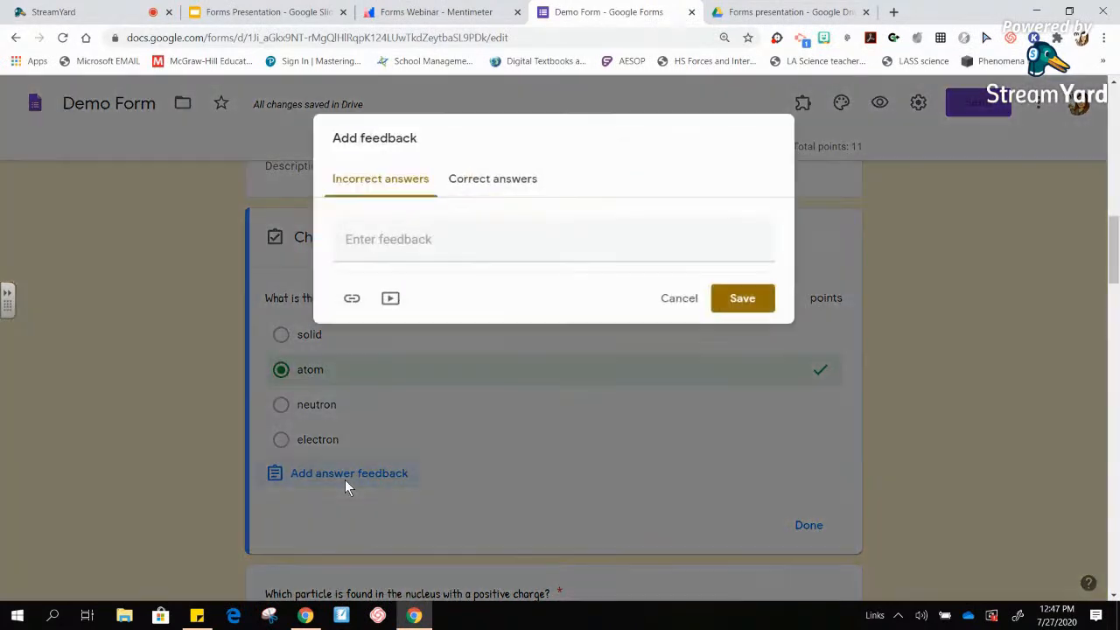
click(375, 234)
text(Visit this youtube)
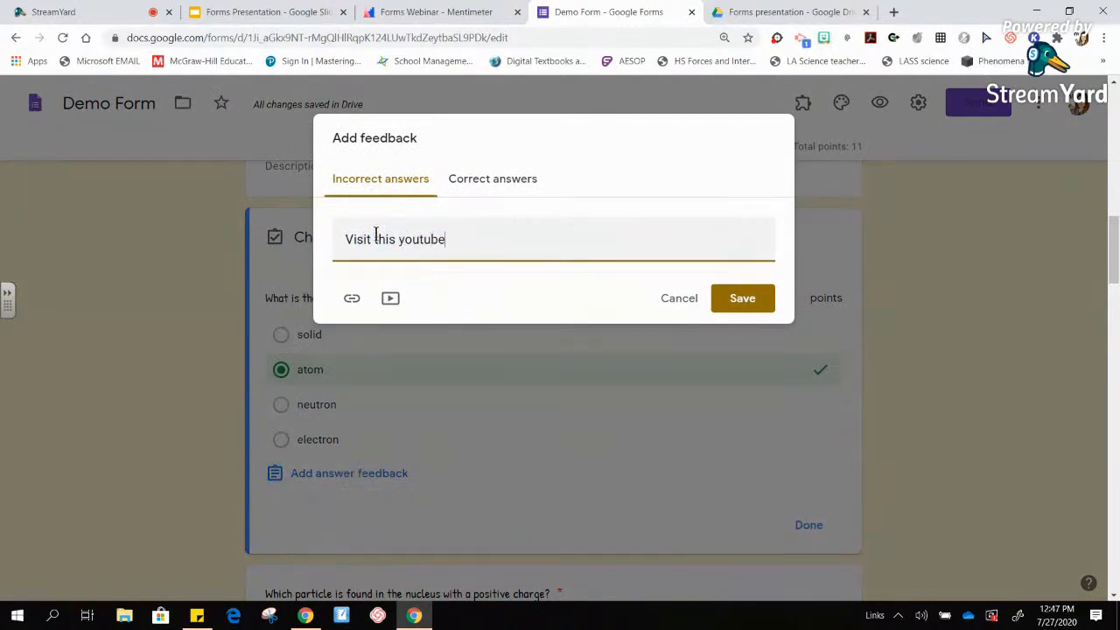
text( video and try again.)
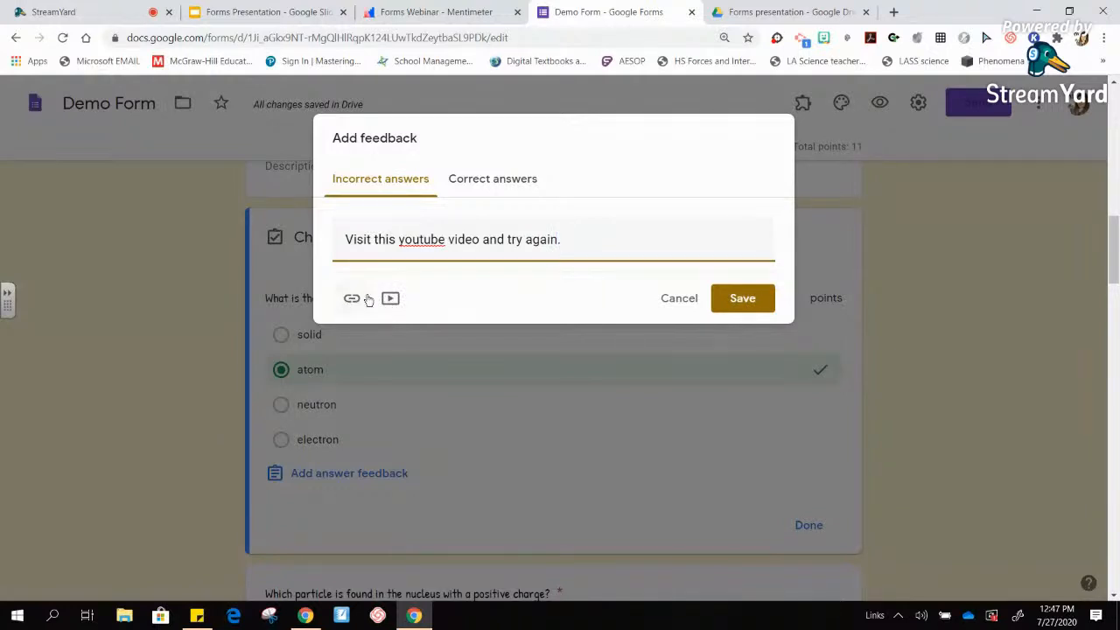
- Search YouTube for 'what is an atom?' to find a video for the feedback
click(394, 300)
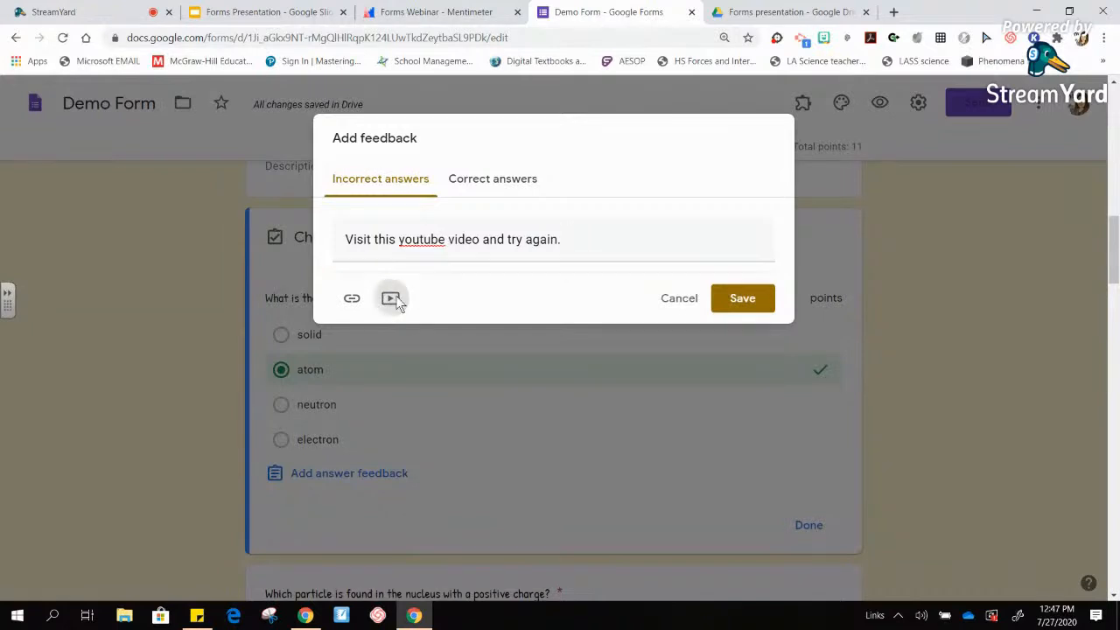
click(345, 228)
text(at)
key(BackSpace)
text(what)
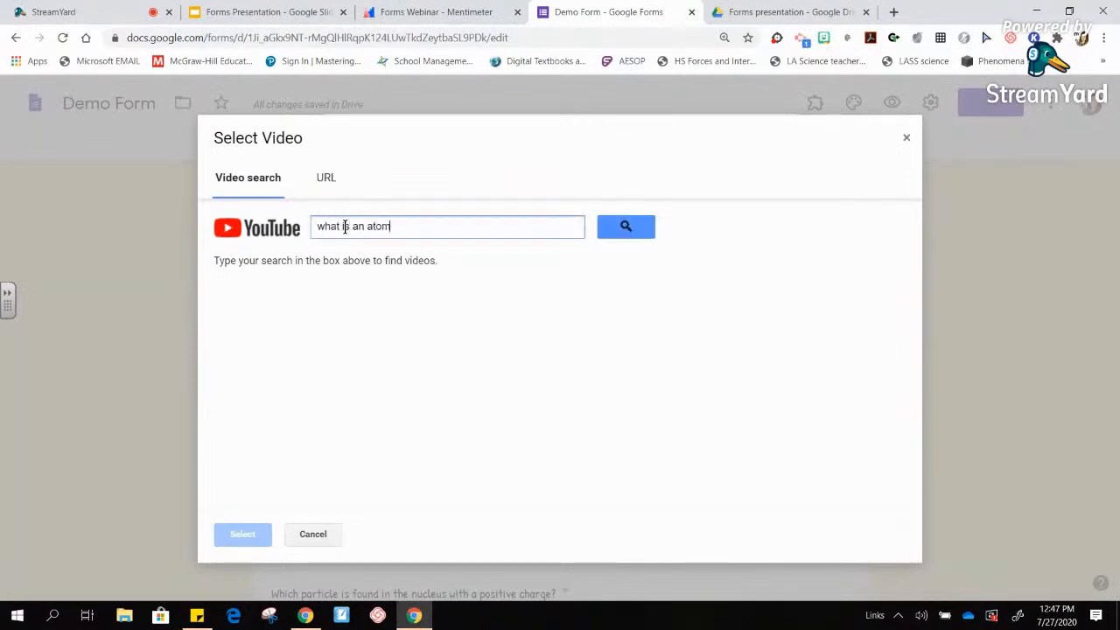
key(Return)
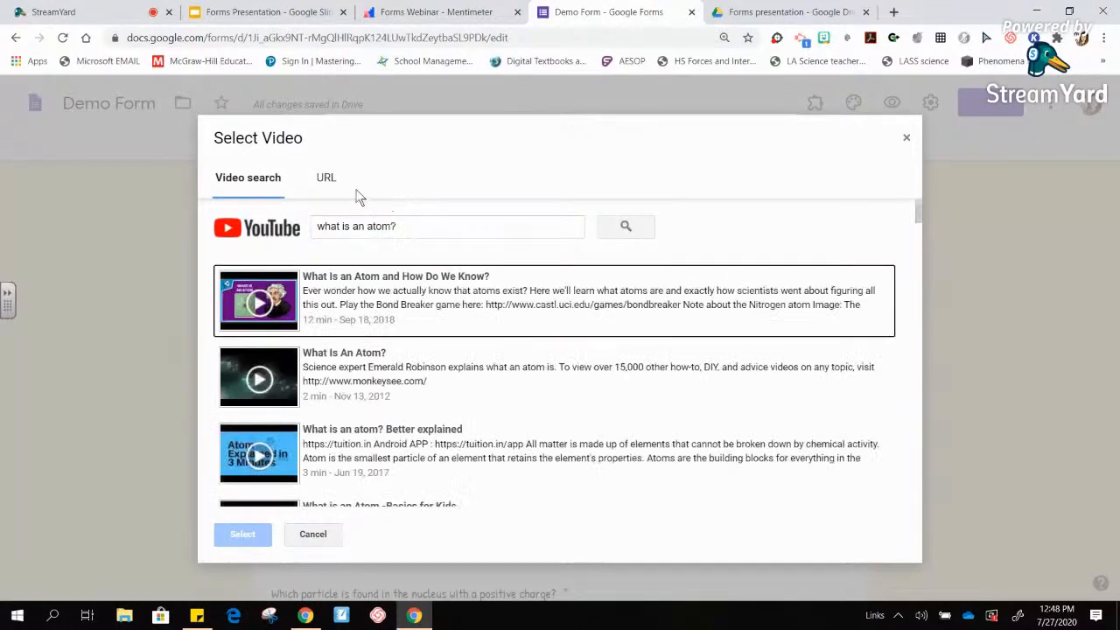
click(328, 183)
click(260, 181)
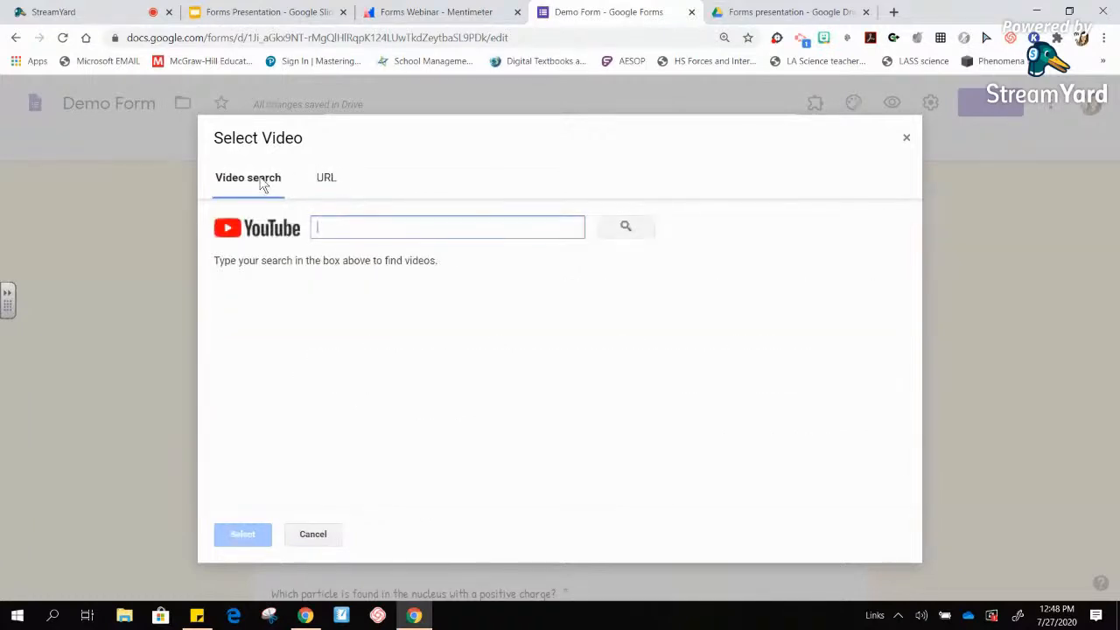
text(what)
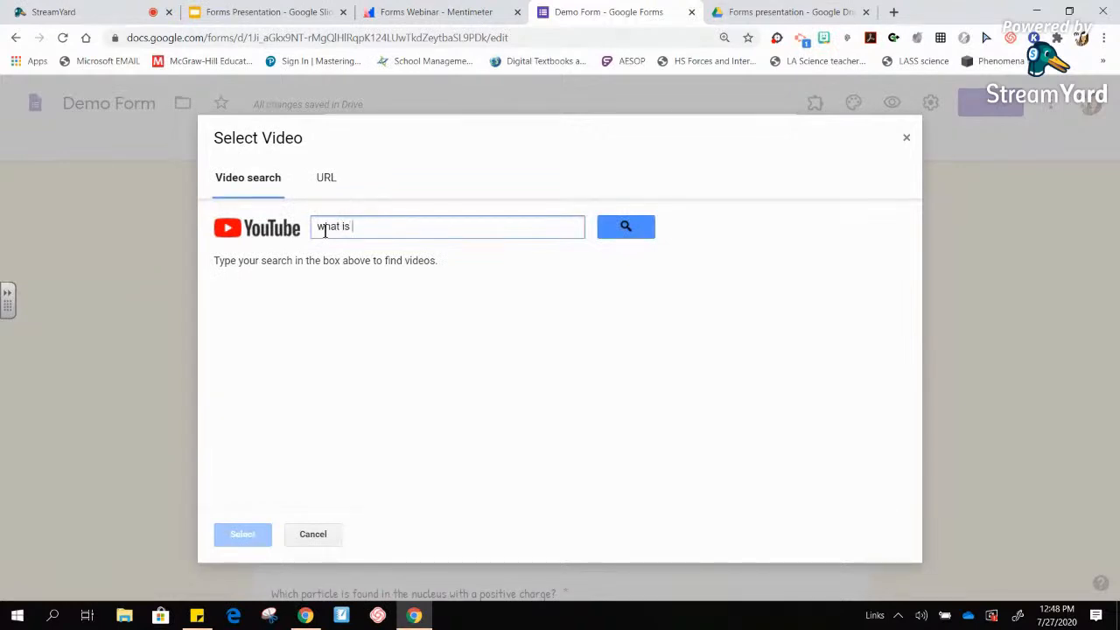
text(is an atom?)
key(Return)
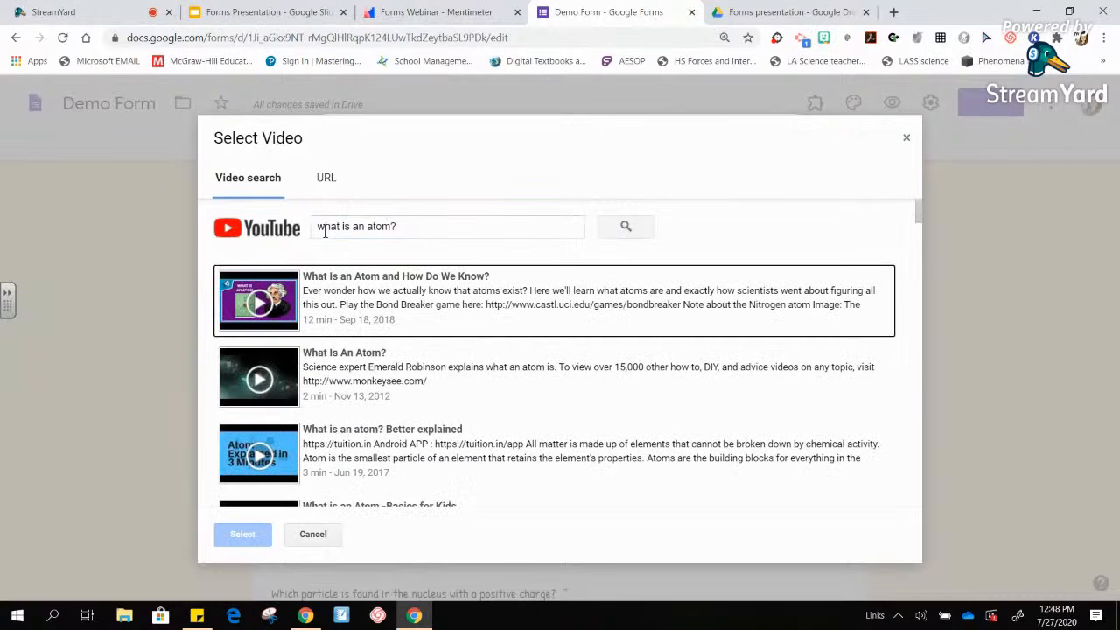
- Narrow the search with 'fuseschool' and attach the FuseSchool 'What Is An Atom' video
click(414, 227)
text(fuse)
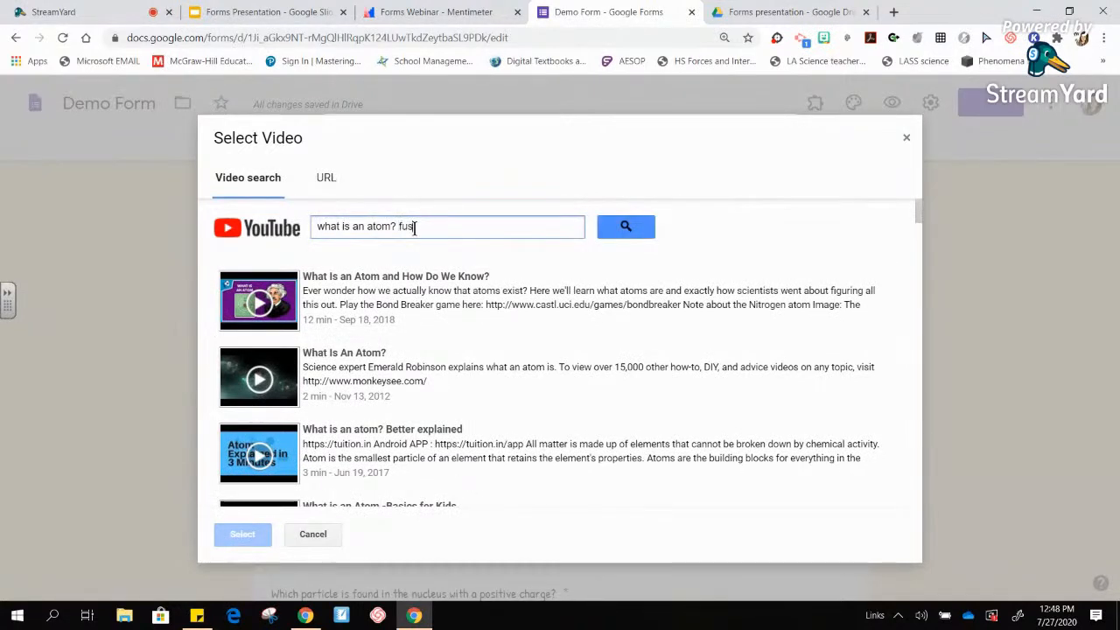
text(school)
key(Return)
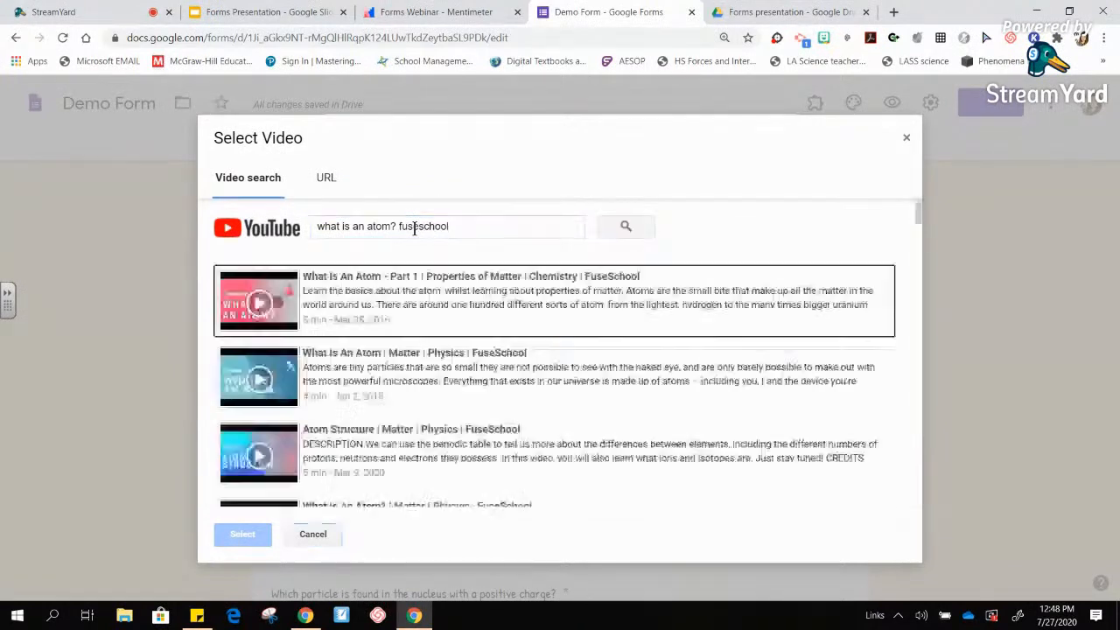
click(365, 301)
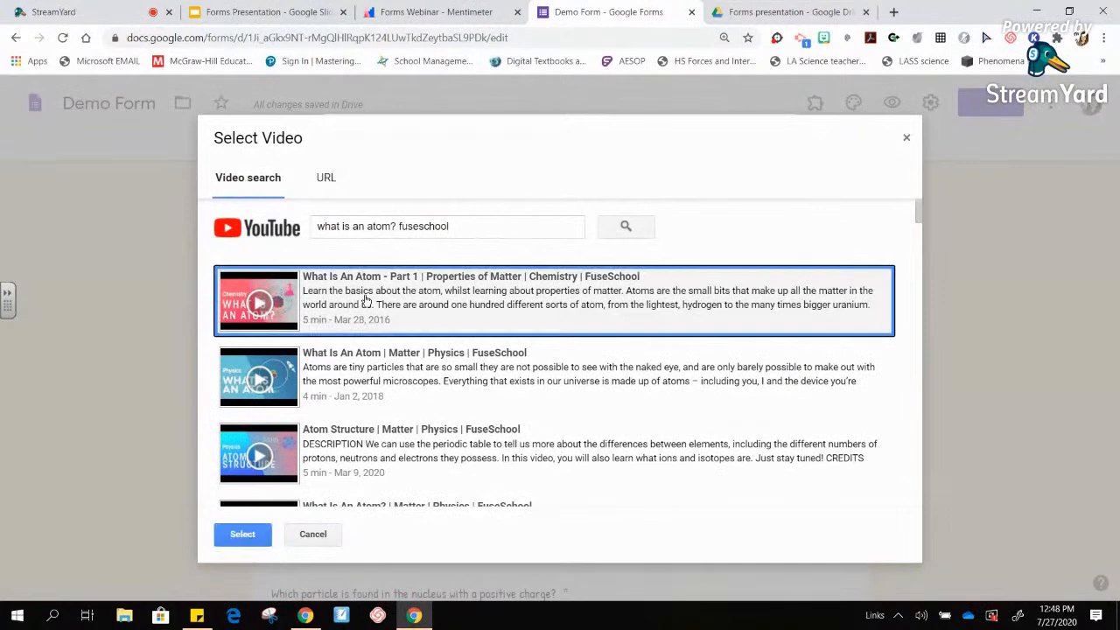
click(260, 535)
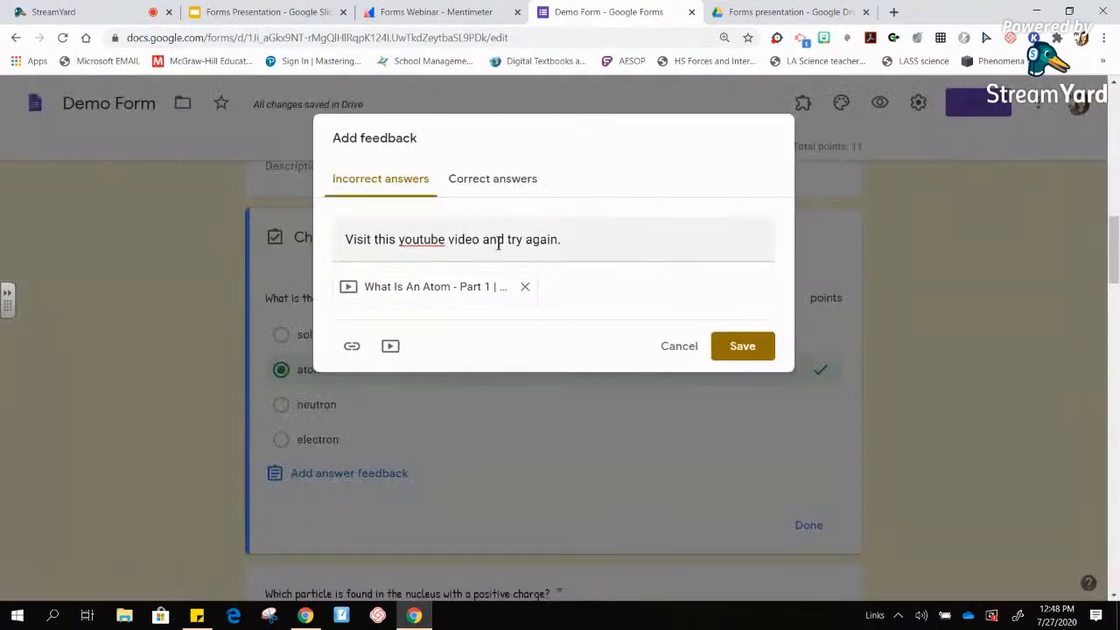
- Enter 'Great job!!' as correct-answer feedback, save it, and scroll down to the scantron grid
click(480, 177)
click(415, 240)
text(Great job!!)
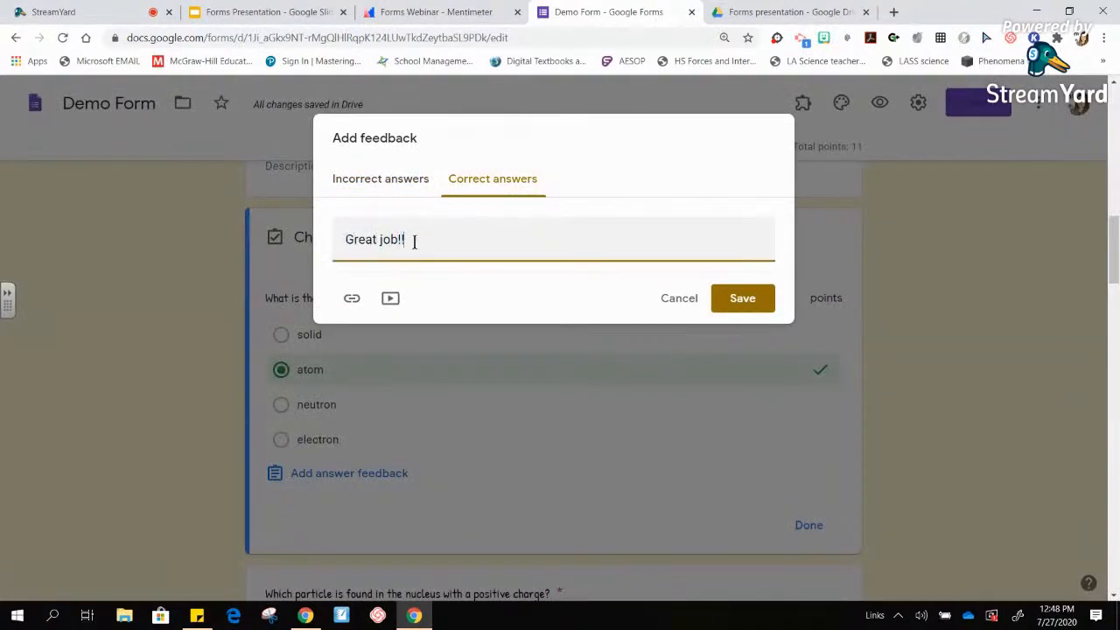
click(742, 299)
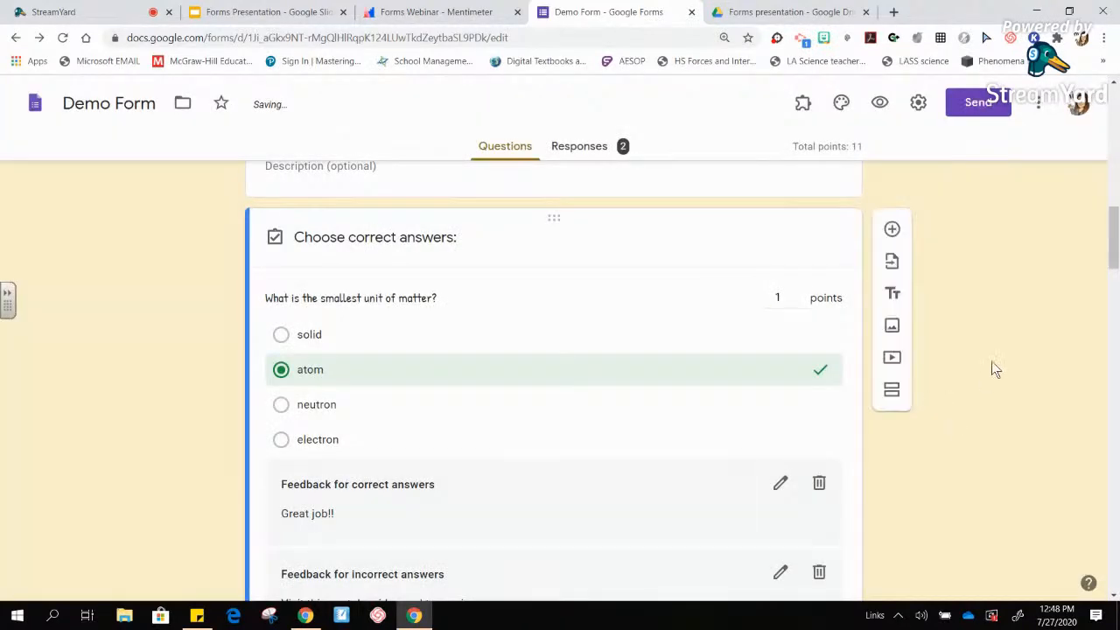
drag(1113, 247, 1116, 275)
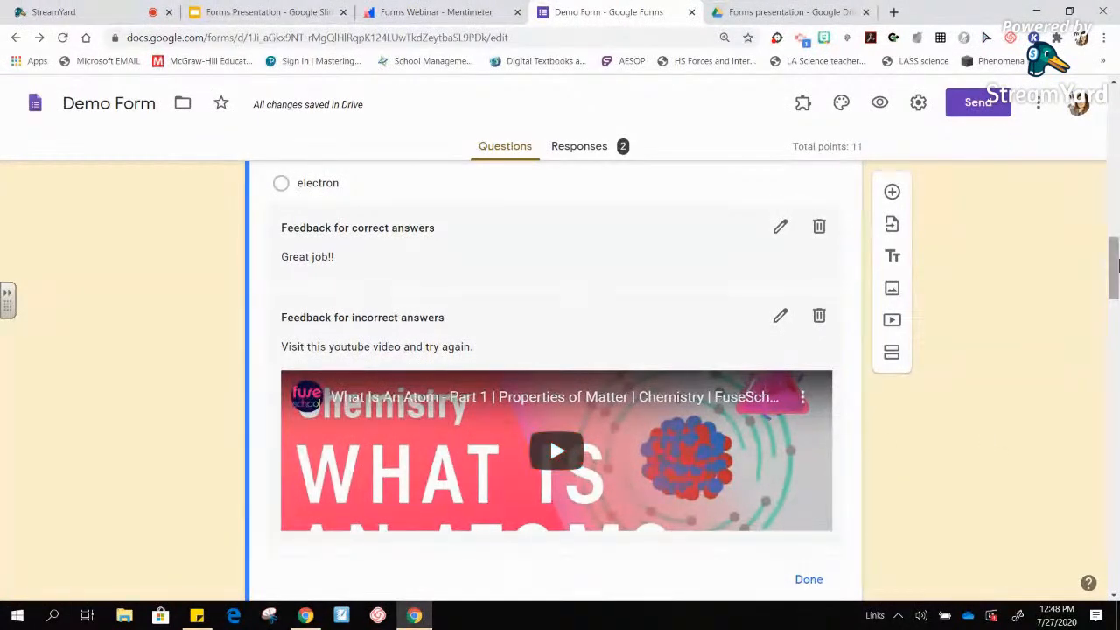
scroll(1116, 300, down, 3)
drag(1116, 300, 1116, 567)
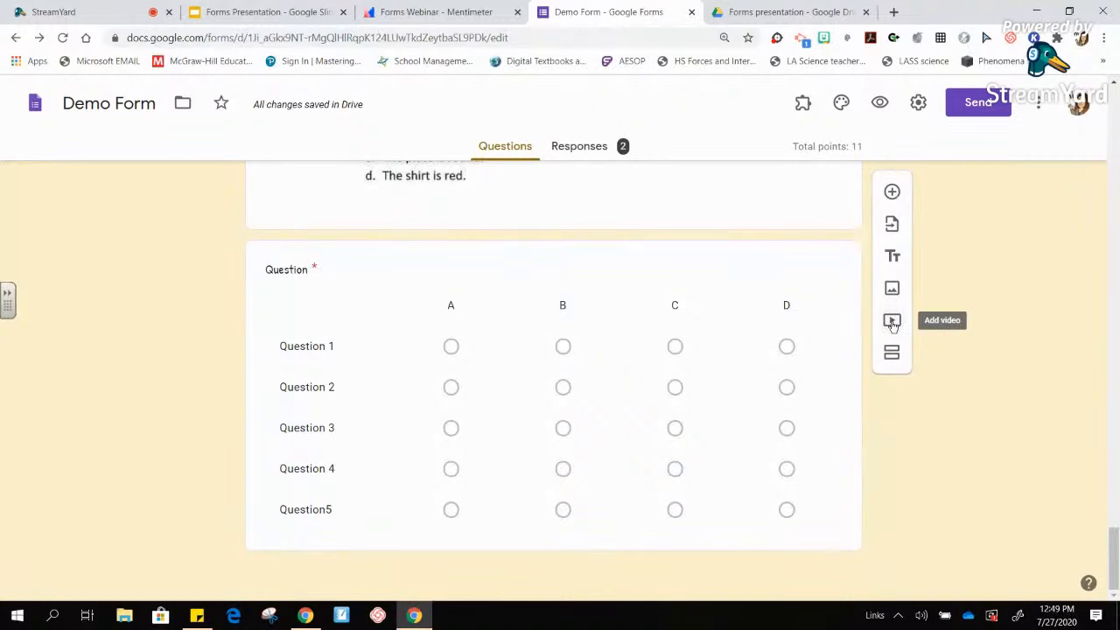
- Close the video picker unused and switch to the Drive tab showing quiz screen snip.JPG
click(891, 323)
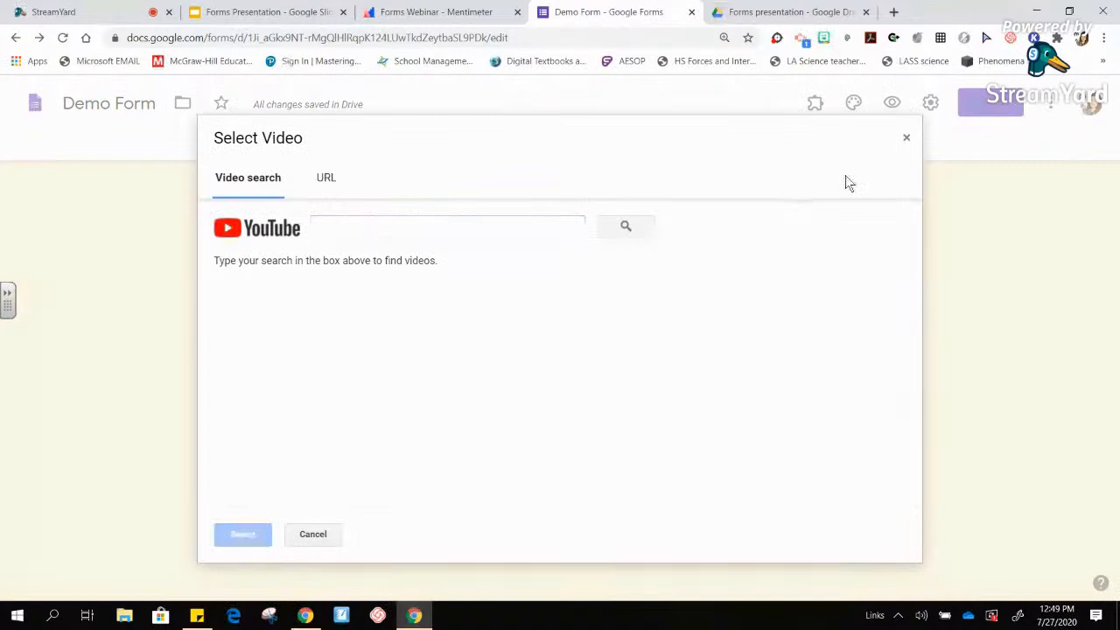
click(906, 137)
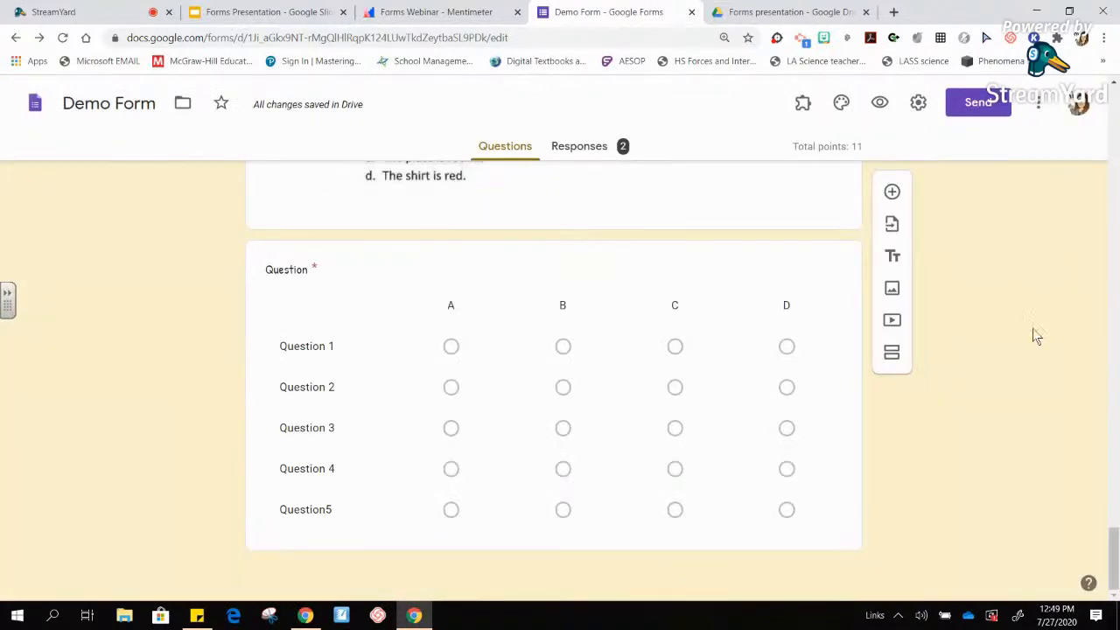
drag(1115, 554, 1107, 82)
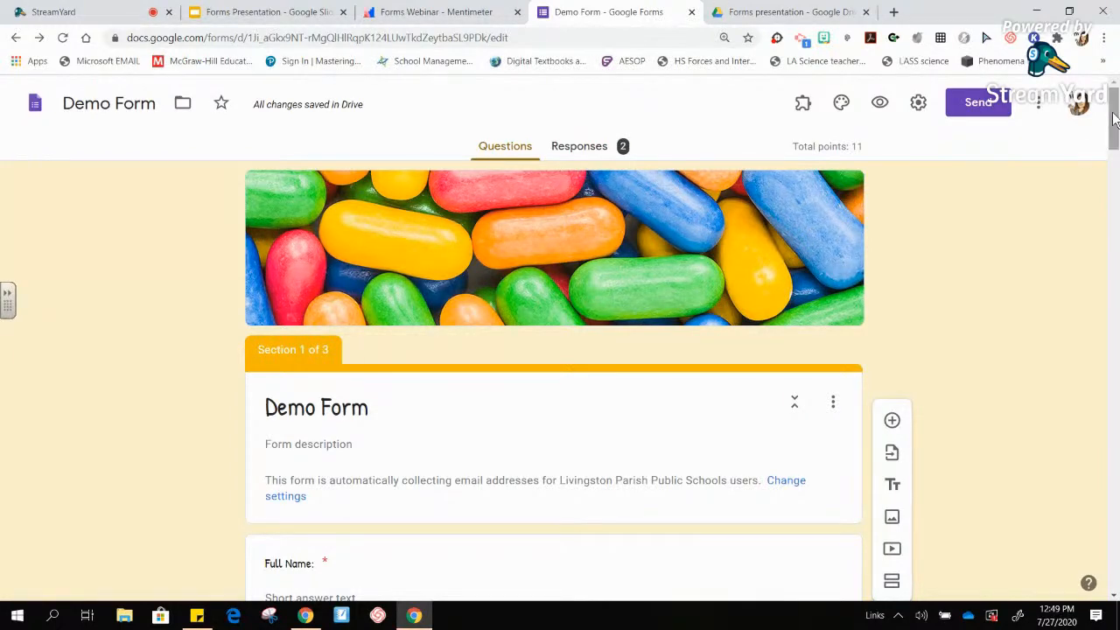
click(752, 14)
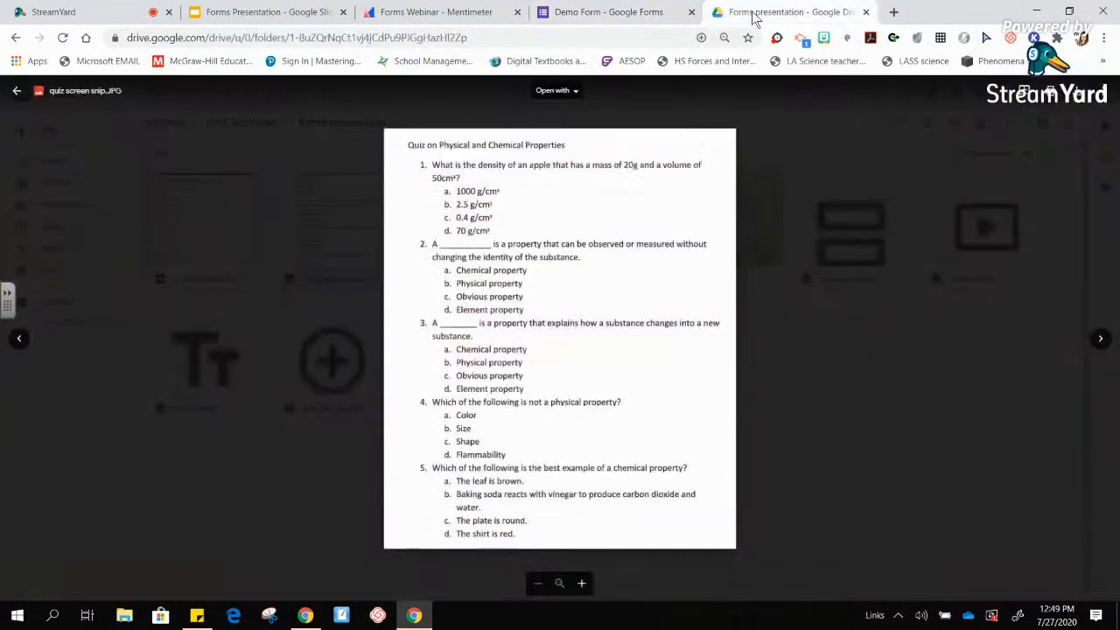
- Go to forms.new in the address bar to create a blank Untitled form
click(531, 37)
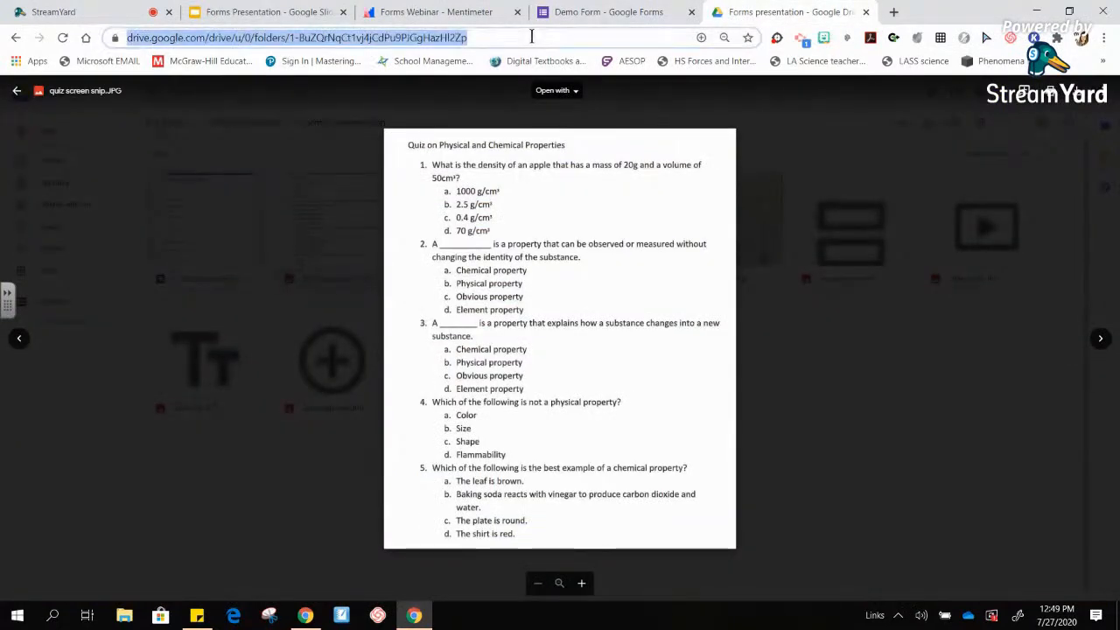
text(forms.new)
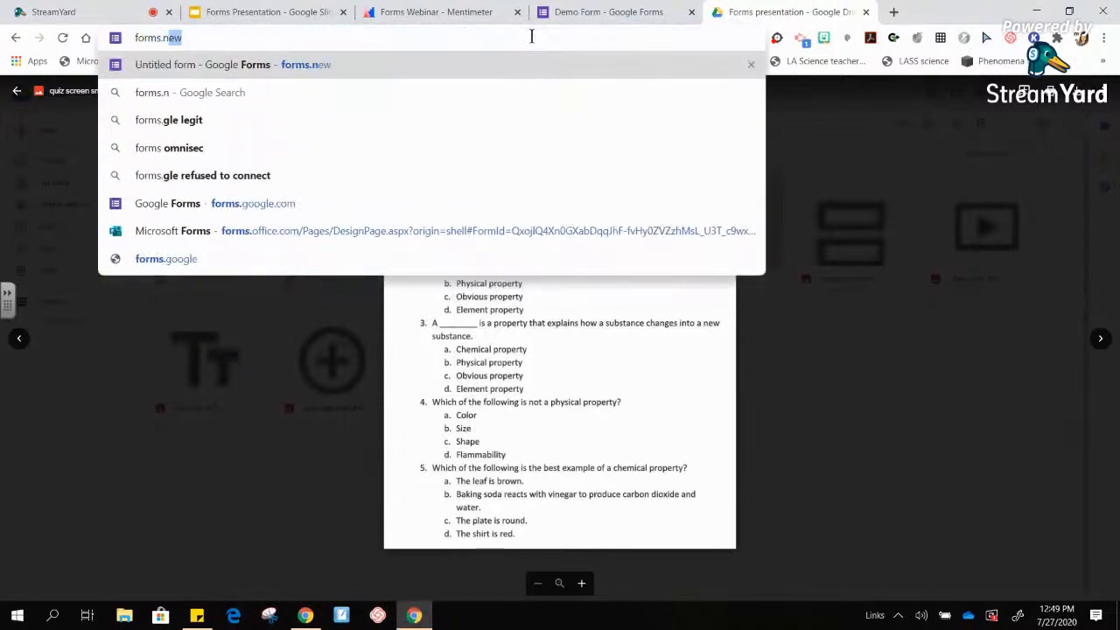
key(Return)
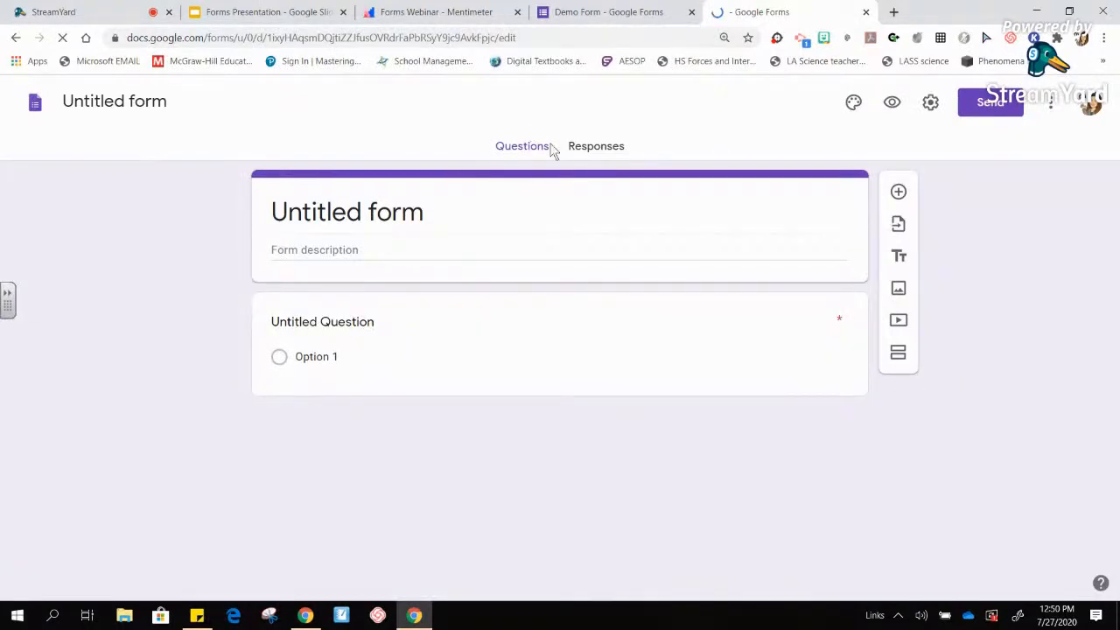
- Title the form 'Volunteer Sign Up' and make its first short-answer question 'Name:'
click(411, 220)
text(Vo)
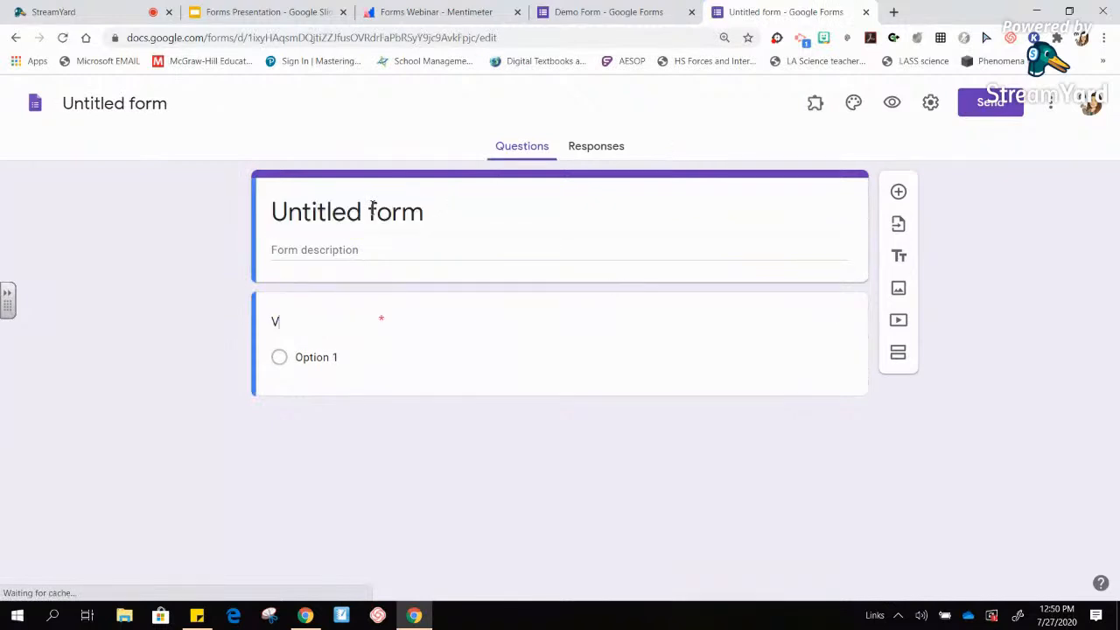
key(BackSpace)
key(BackSpace)
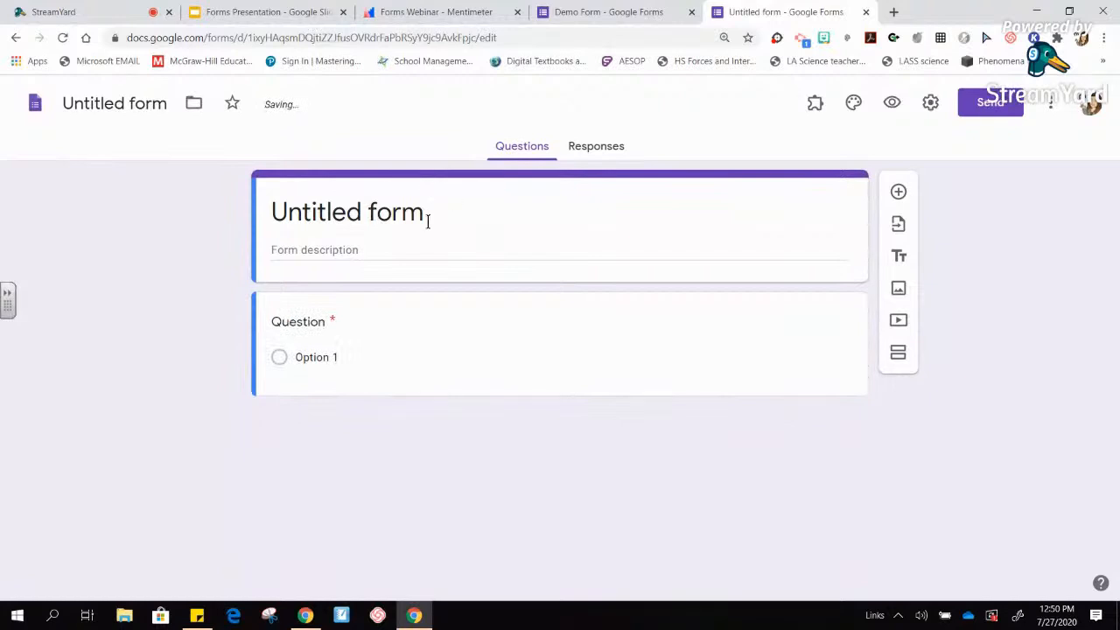
click(428, 221)
text(V)
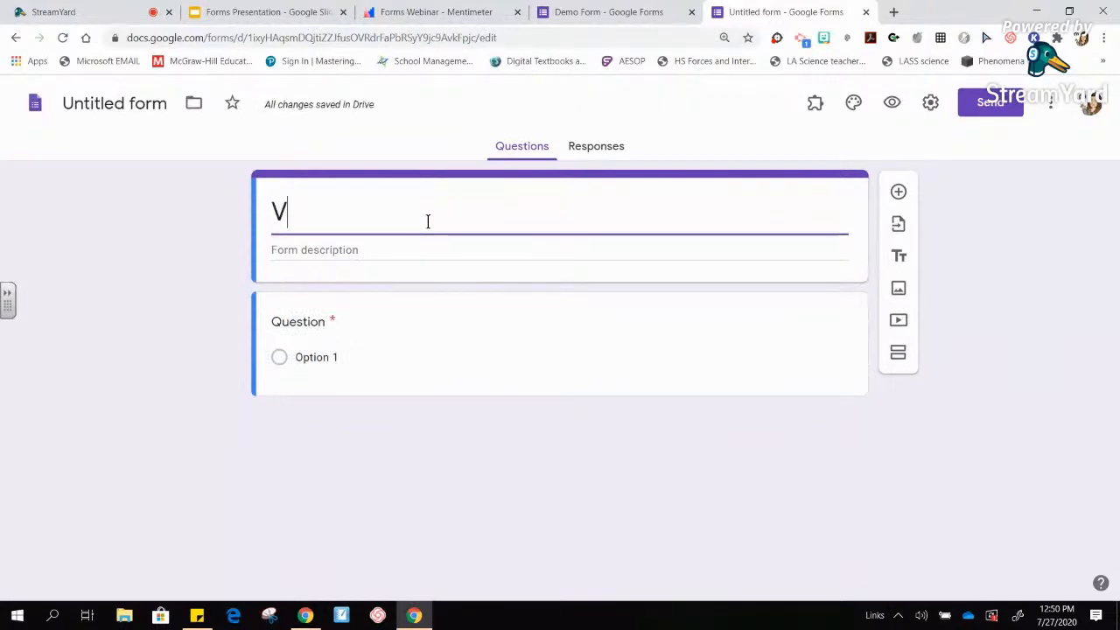
text(olunteer )
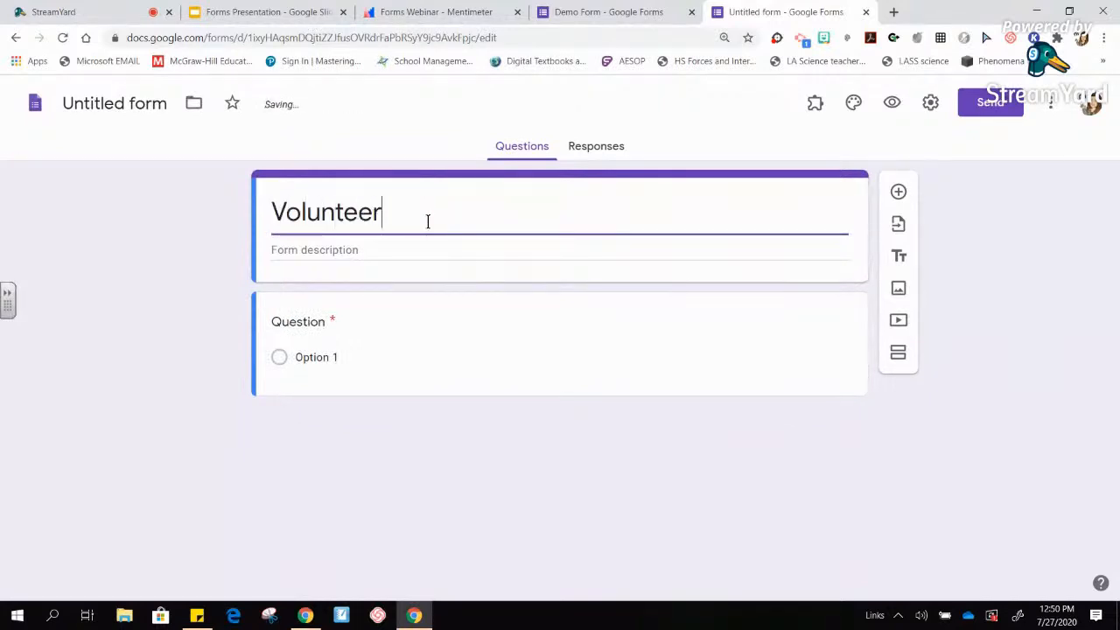
text(Sign Up)
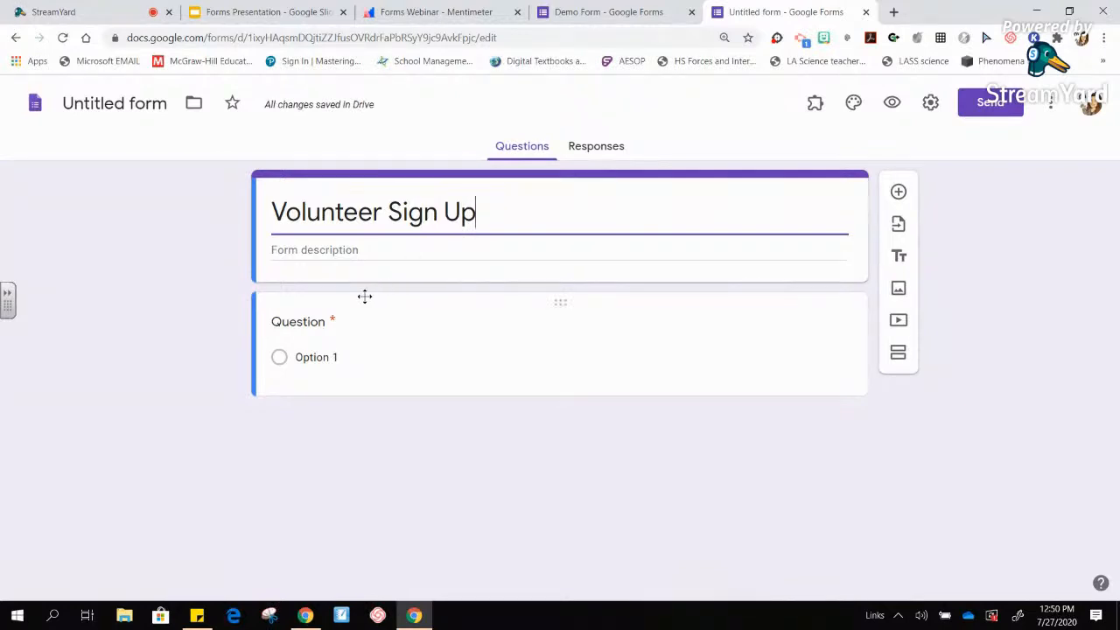
click(312, 325)
text(Name:)
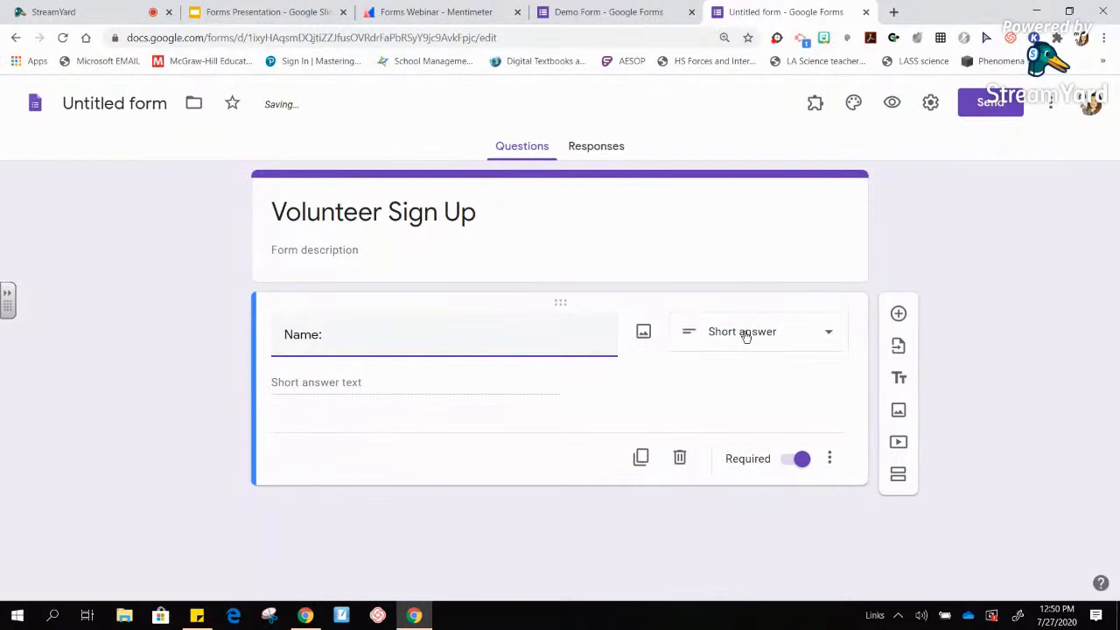
- Add a Date question reading 'What date are you available to volunteer?'
click(899, 315)
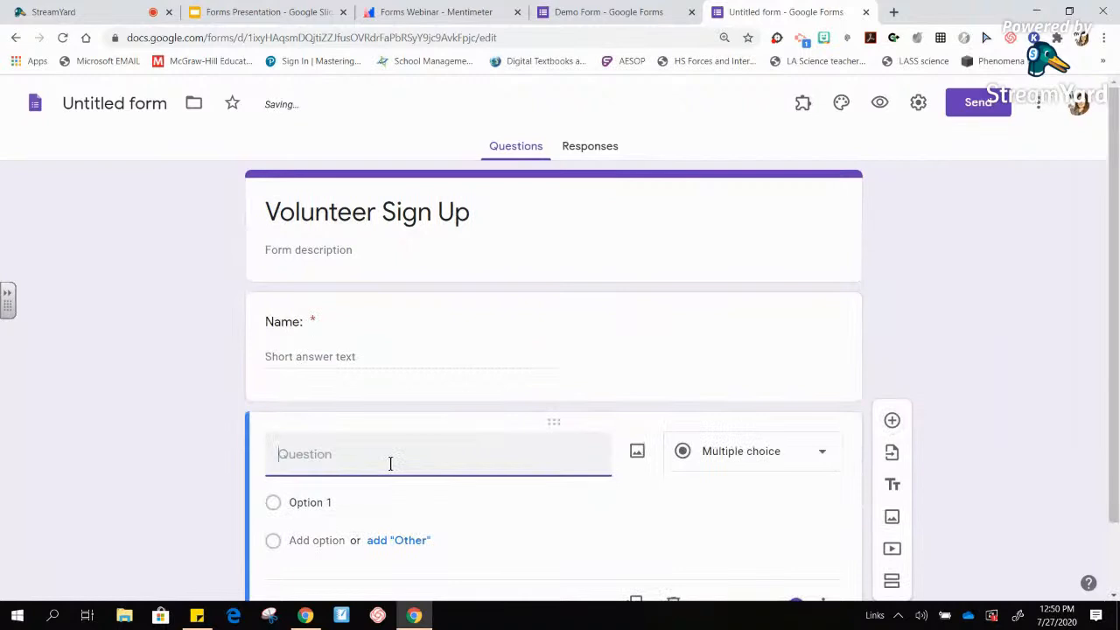
text(What date are yo)
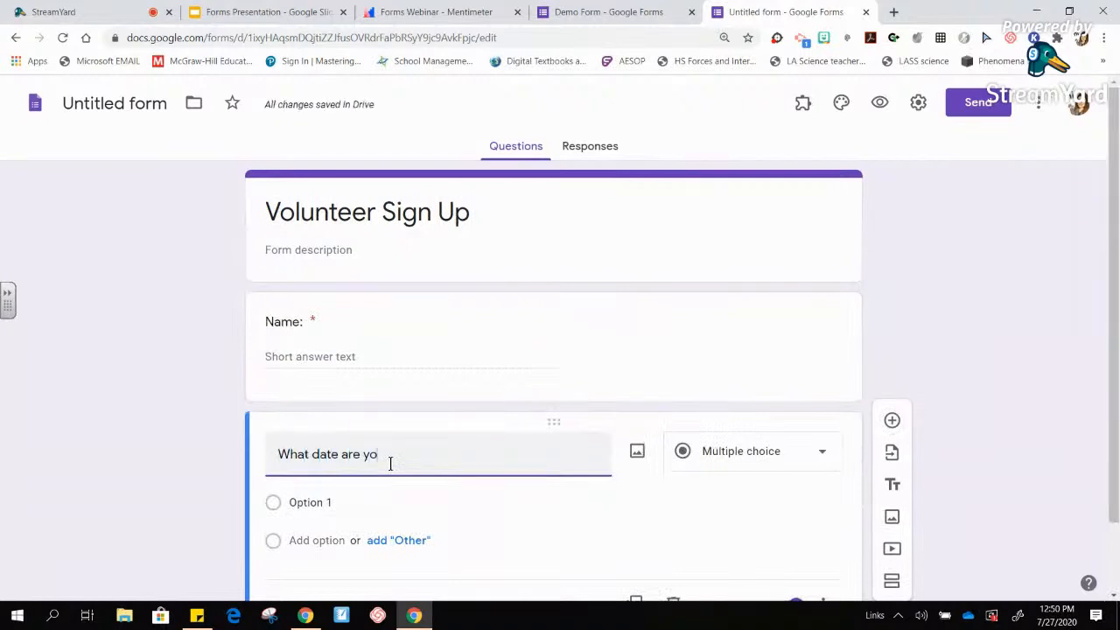
text(u availab)
key(BackSpace)
text(able to )
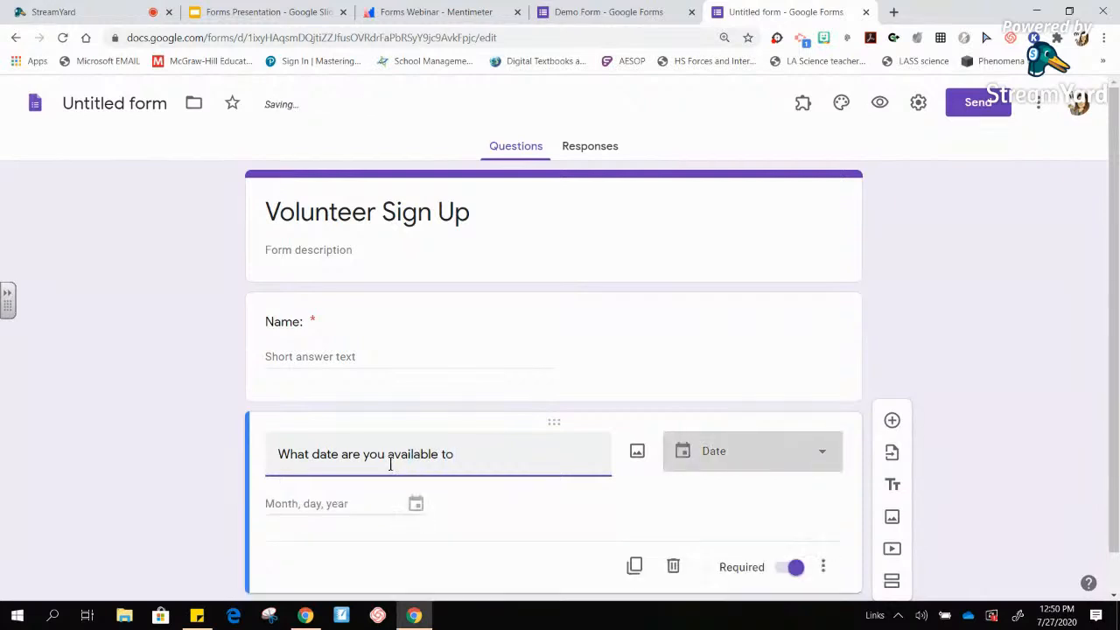
text(volunteer?)
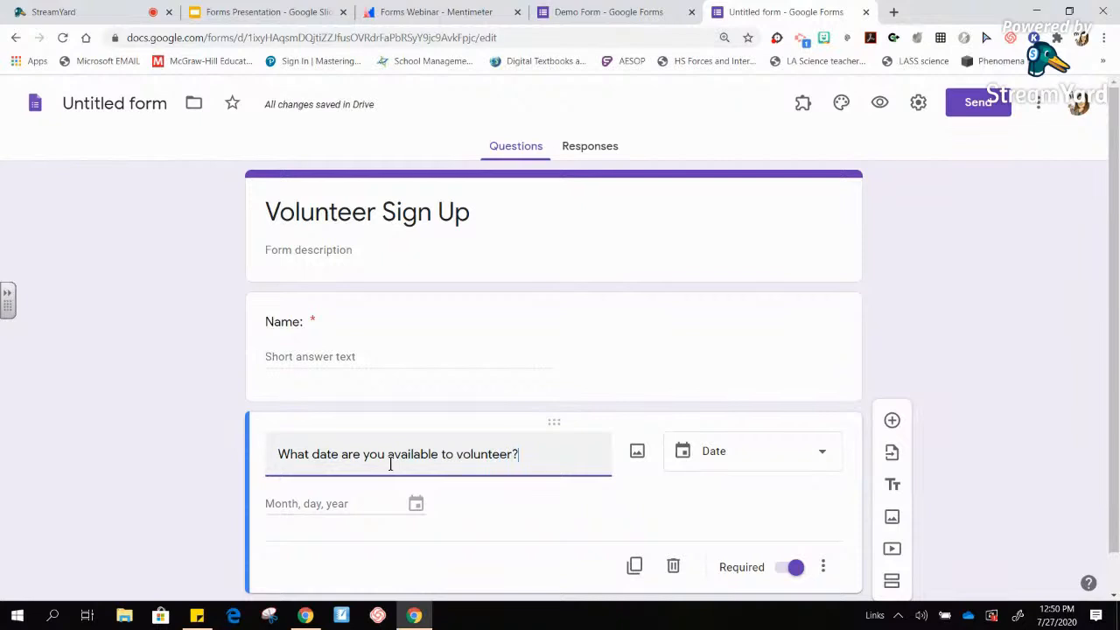
click(749, 457)
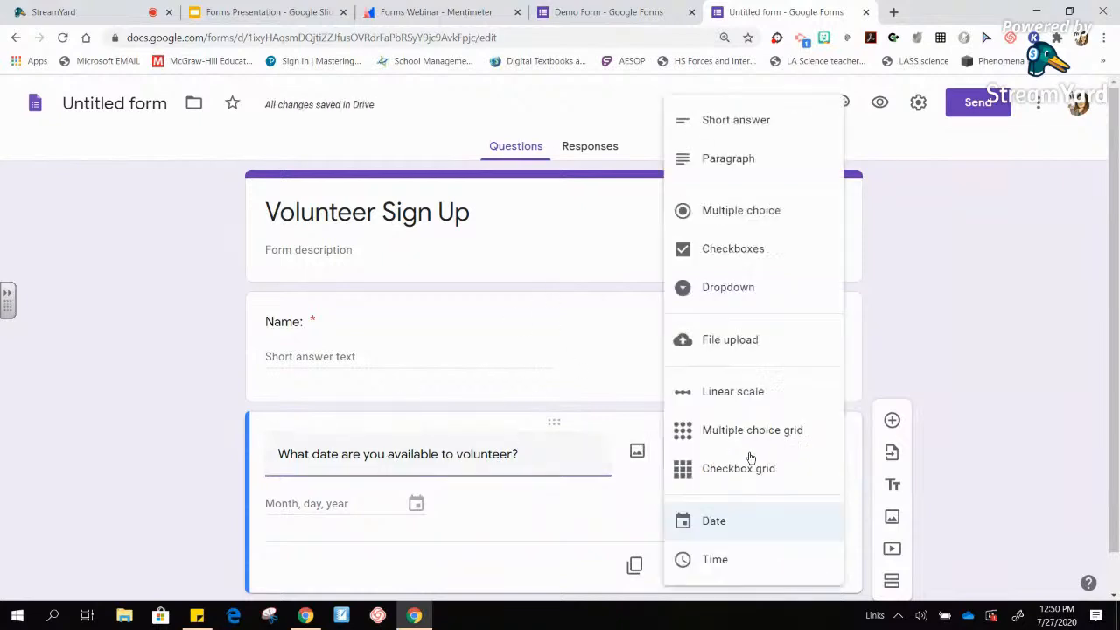
click(714, 522)
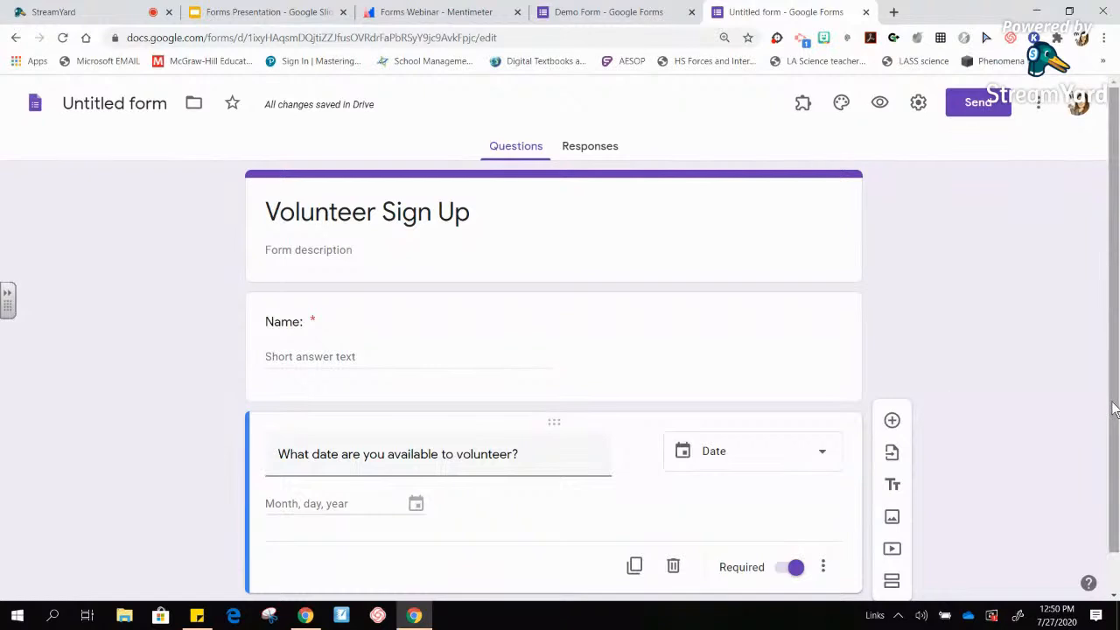
scroll(1111, 410, down, 1)
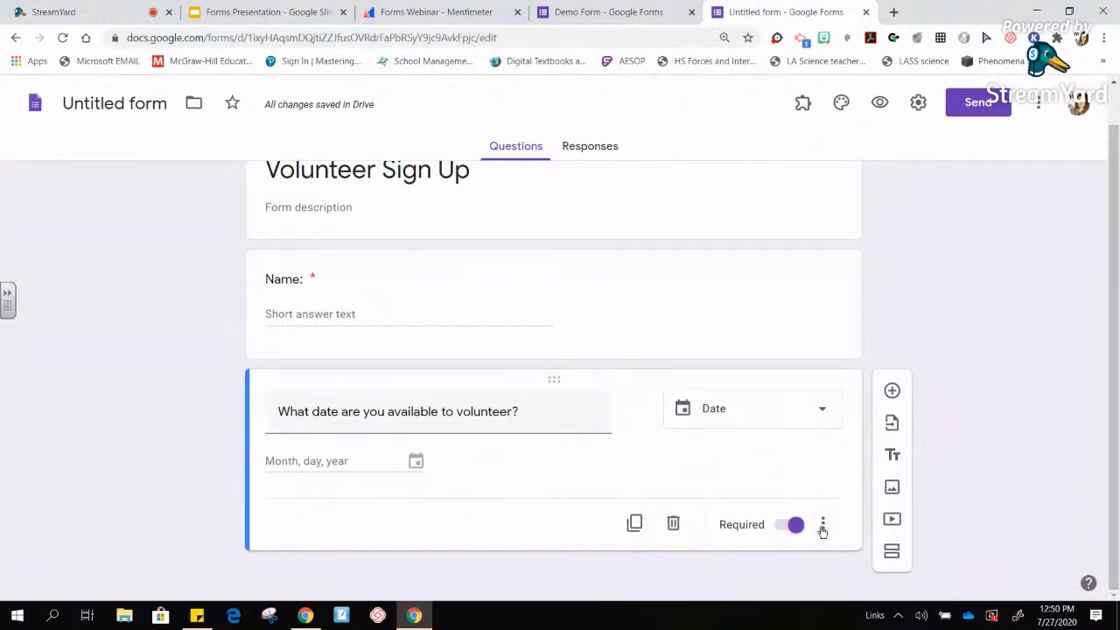
- Add 'What time can you volunteer?' as a Checkboxes question with an Option 1 choice
click(893, 392)
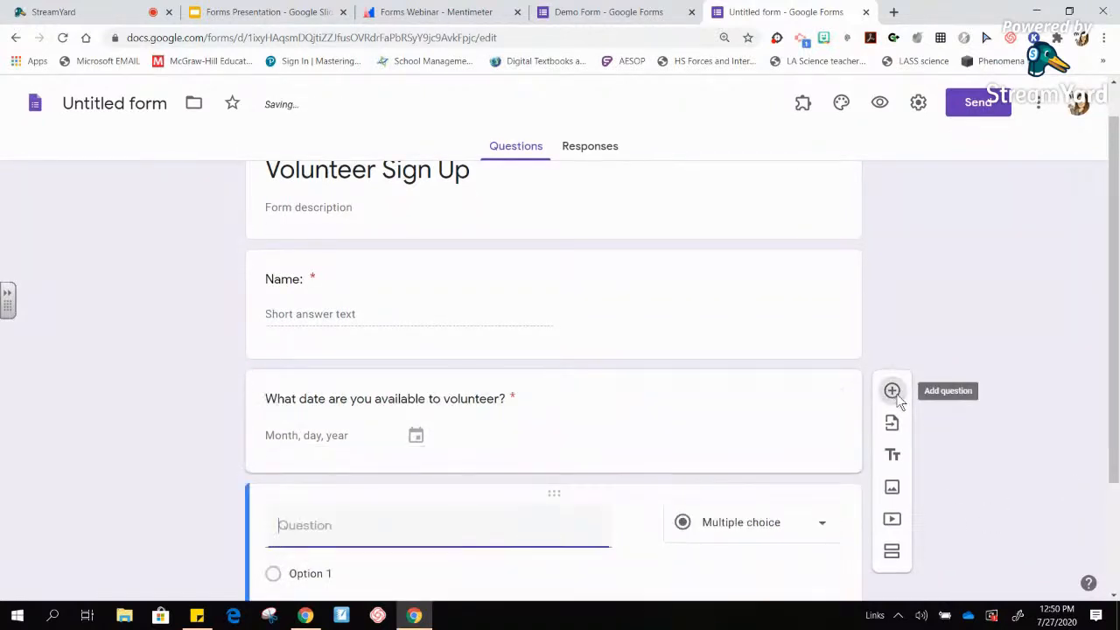
text(What time can you vo)
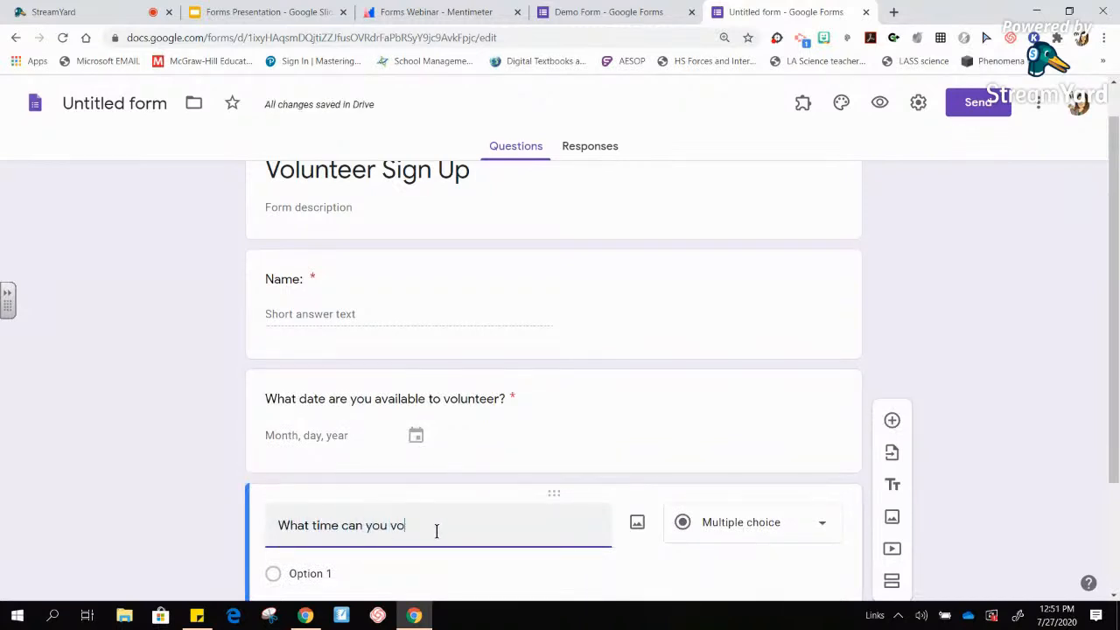
text(lunteer?)
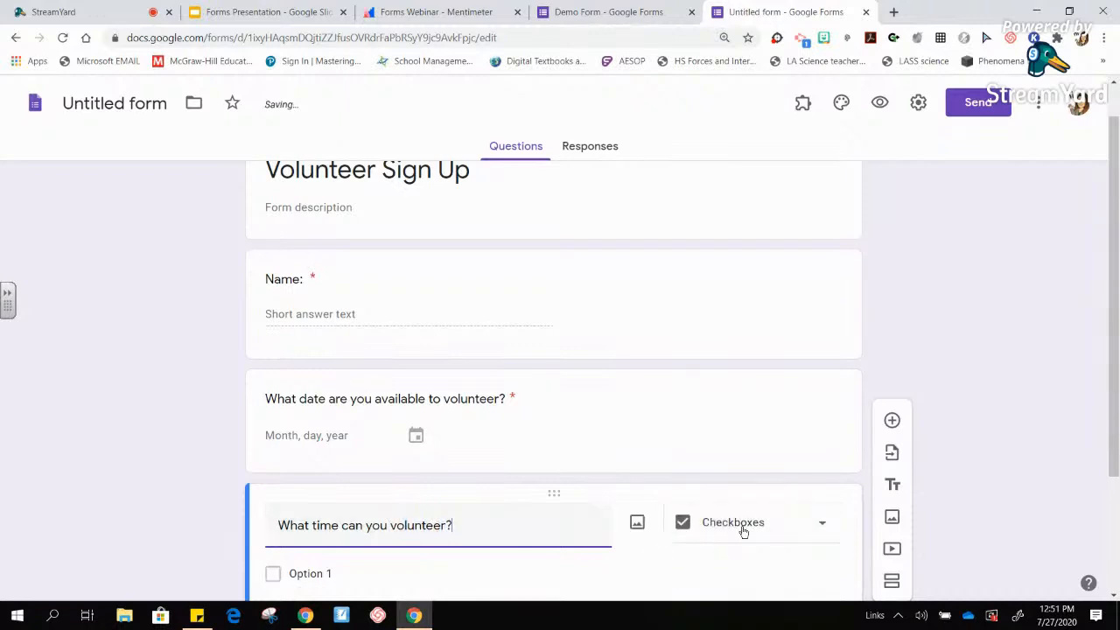
click(743, 531)
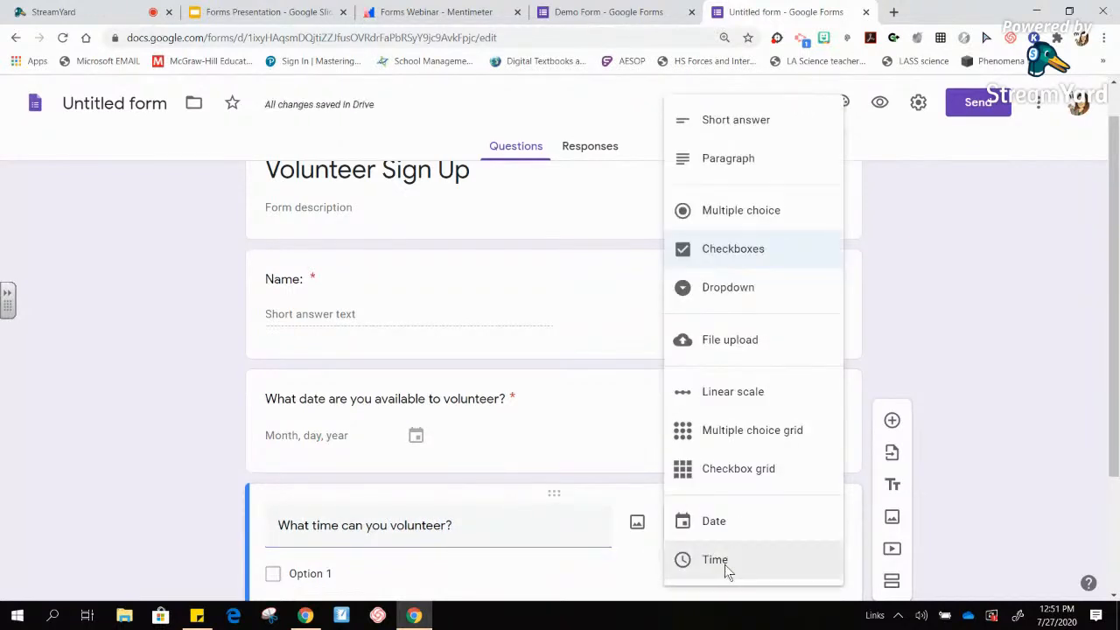
click(724, 564)
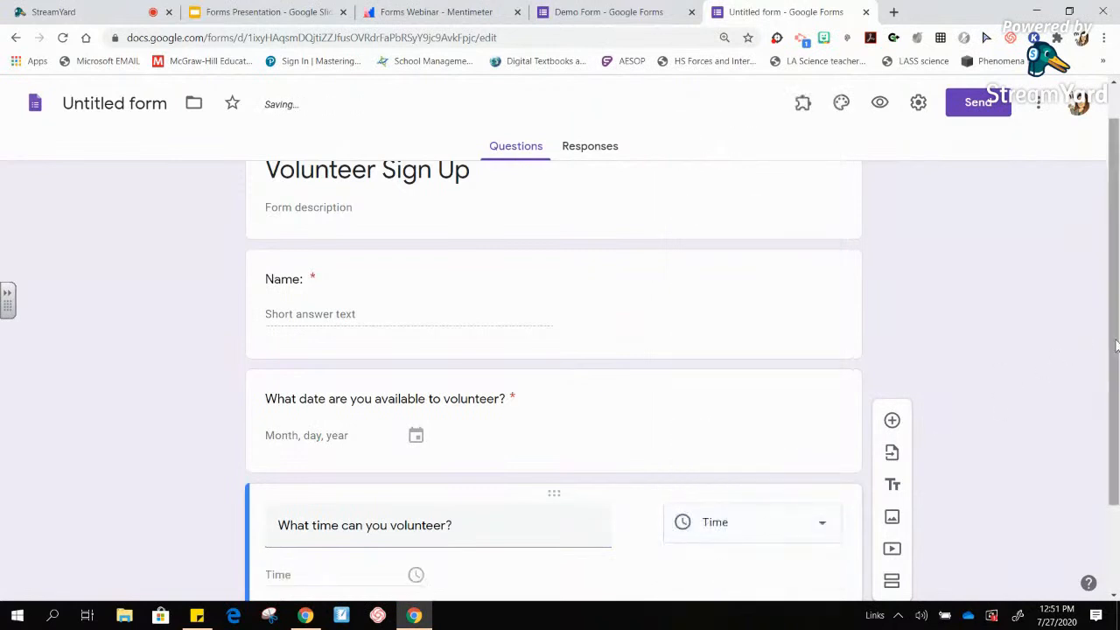
drag(1114, 345, 1114, 430)
click(786, 417)
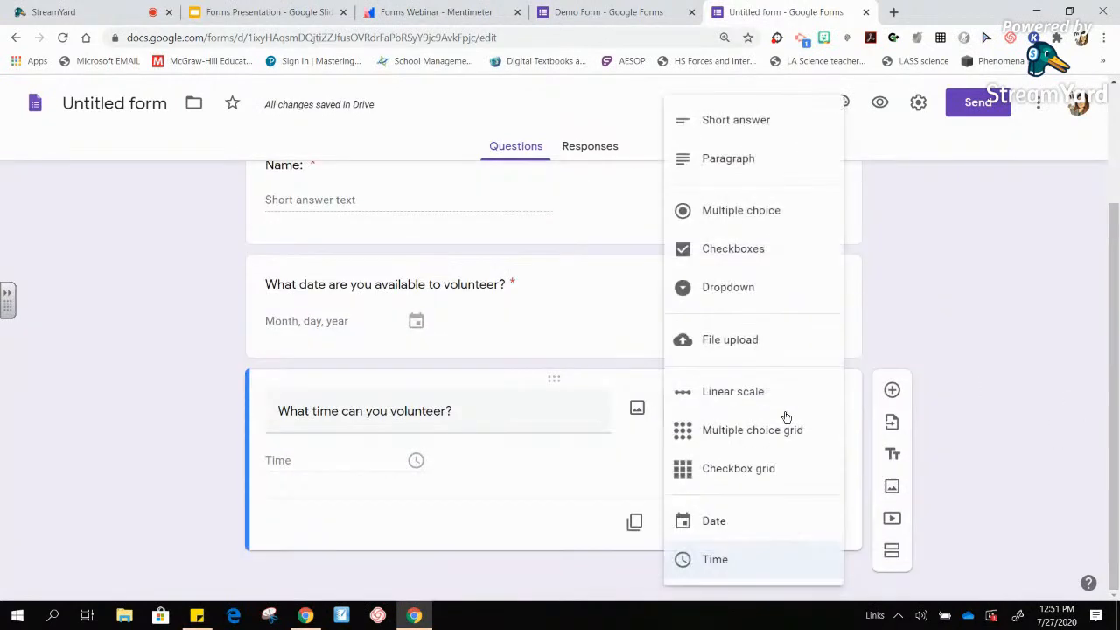
click(772, 262)
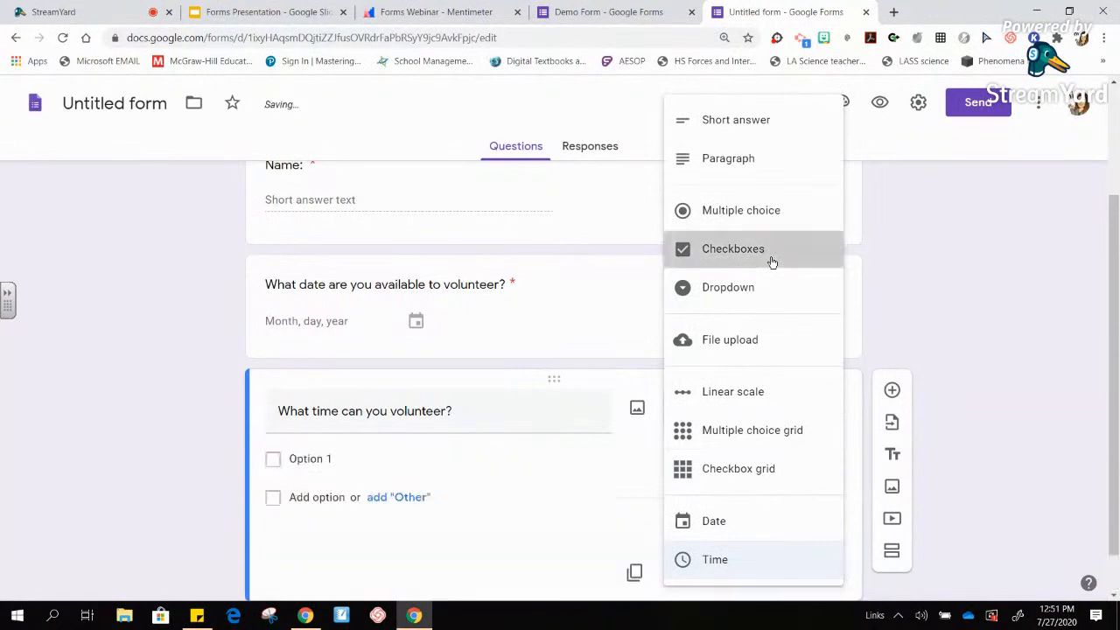
click(351, 459)
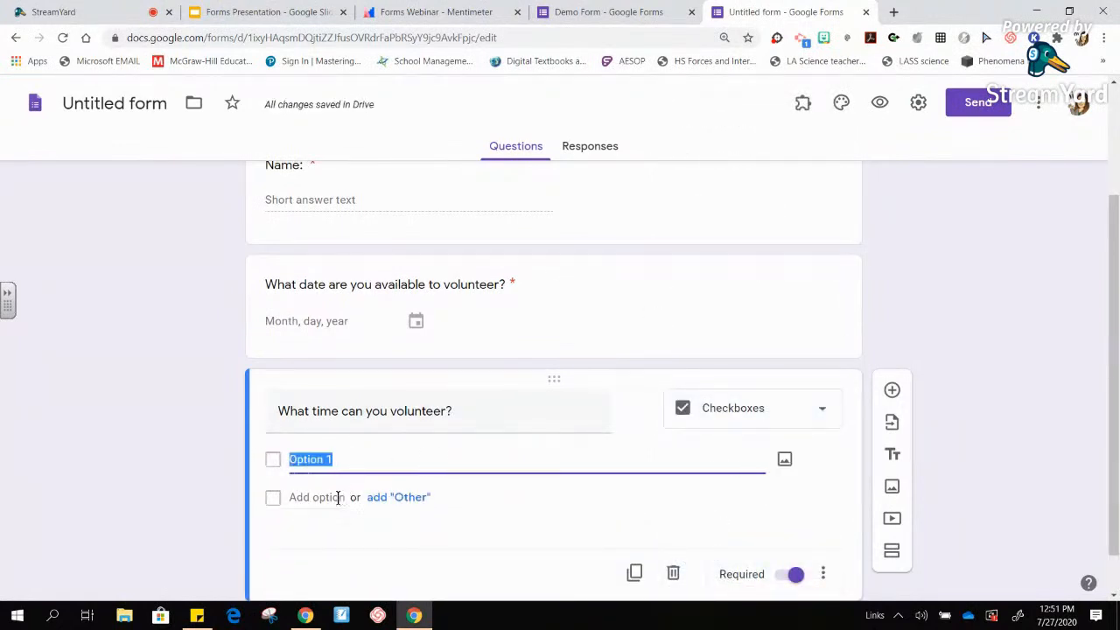
drag(1115, 364, 1115, 203)
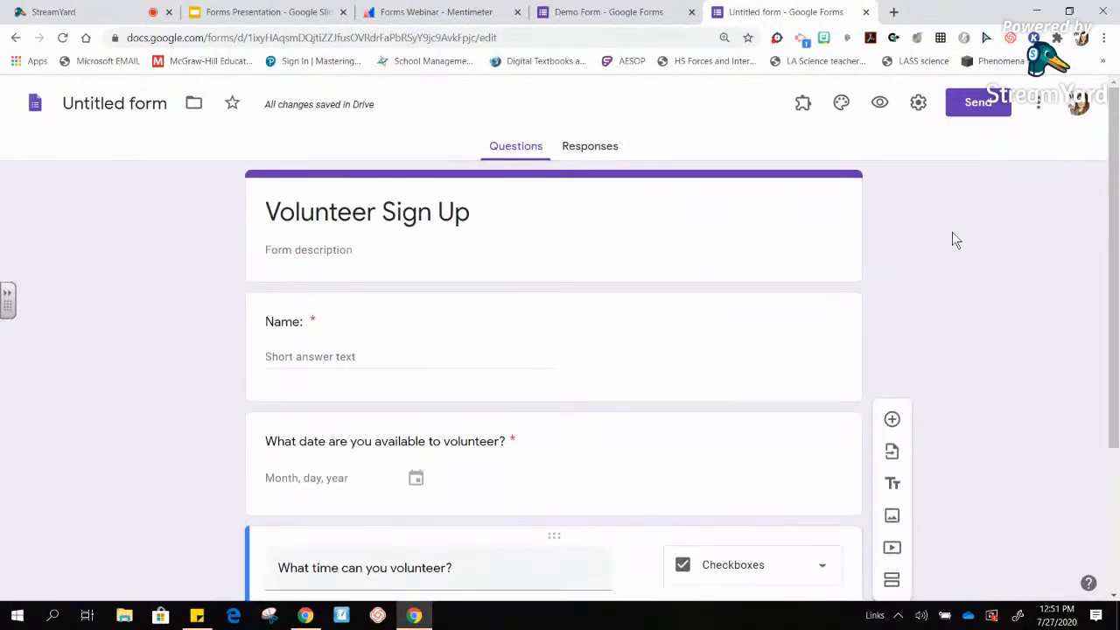
- Glance at the installed add-ons, then enter draft time values in the checkbox options
click(801, 109)
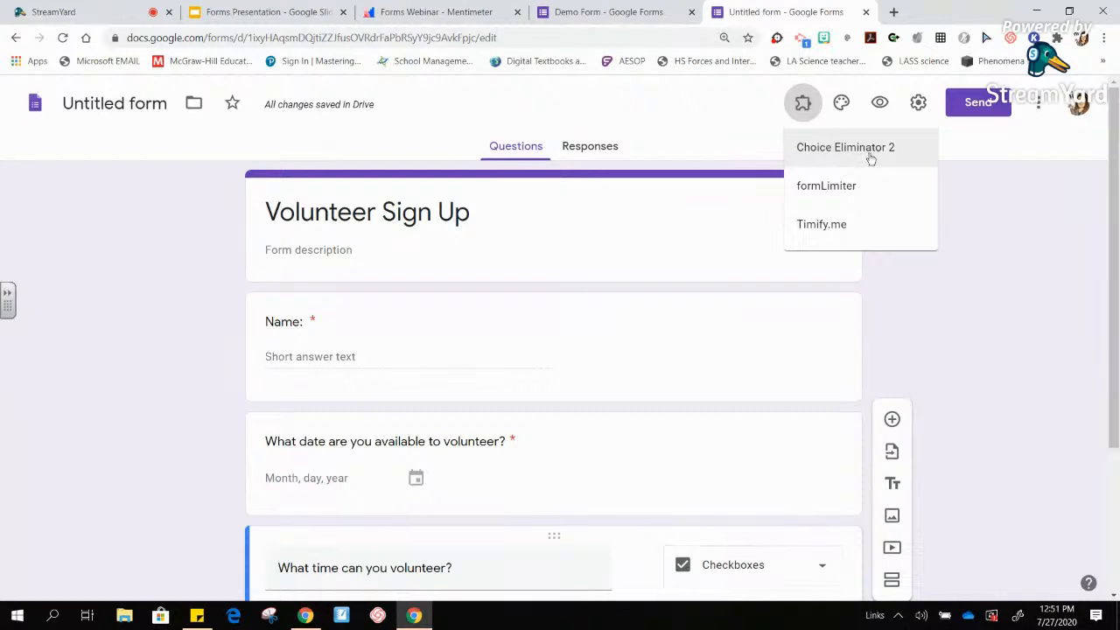
click(962, 256)
drag(1112, 275, 1112, 388)
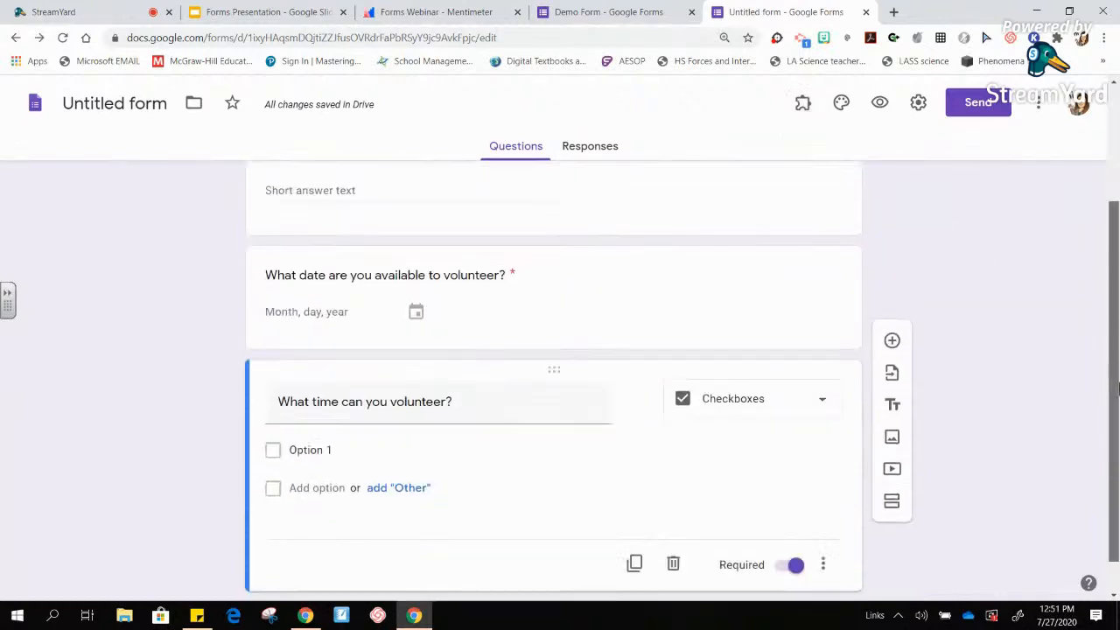
click(305, 449)
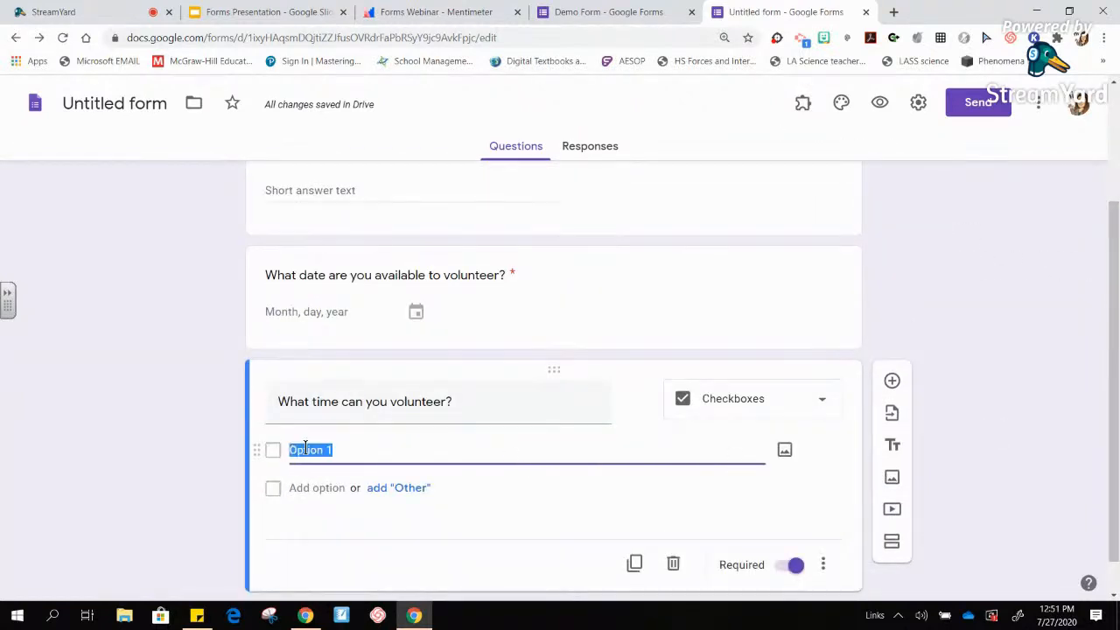
text(2pm)
key(Return)
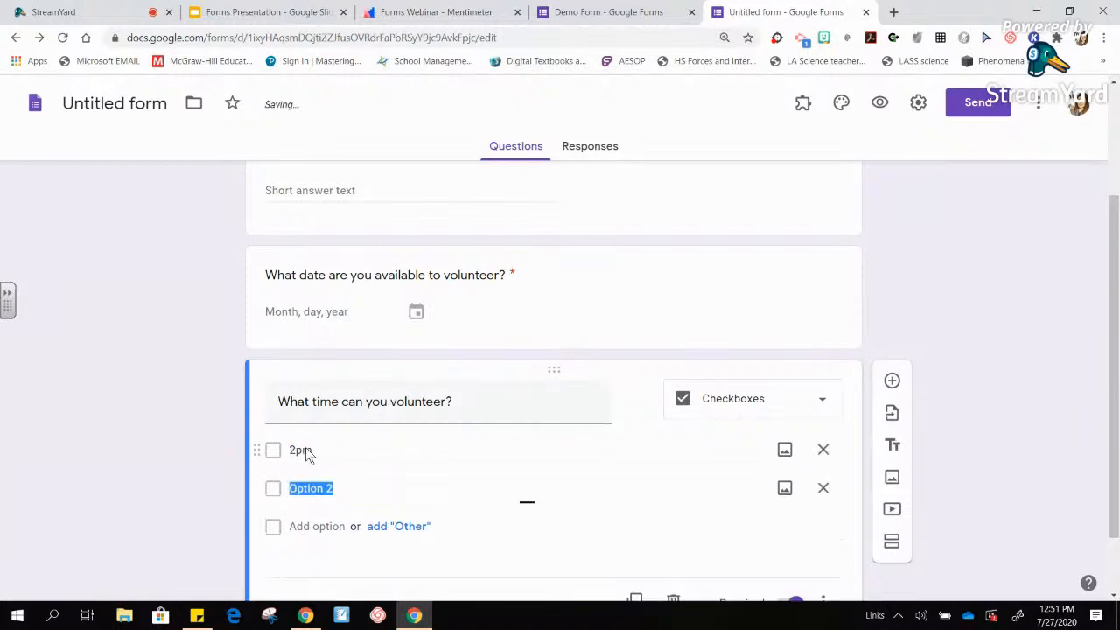
click(304, 449)
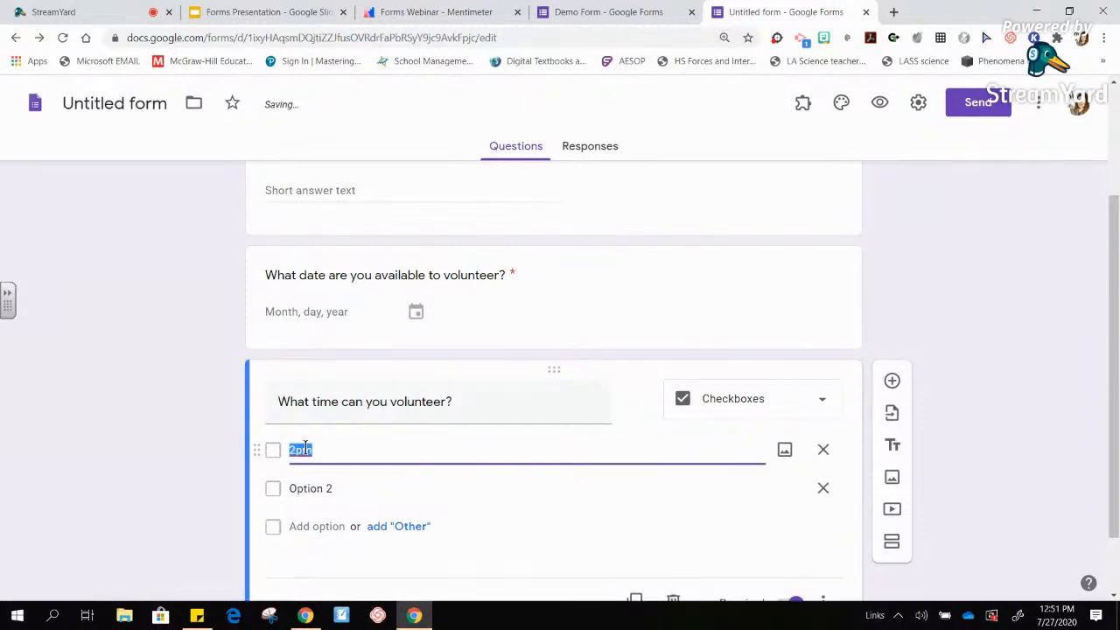
text(*)
text(:30am)
key(Return)
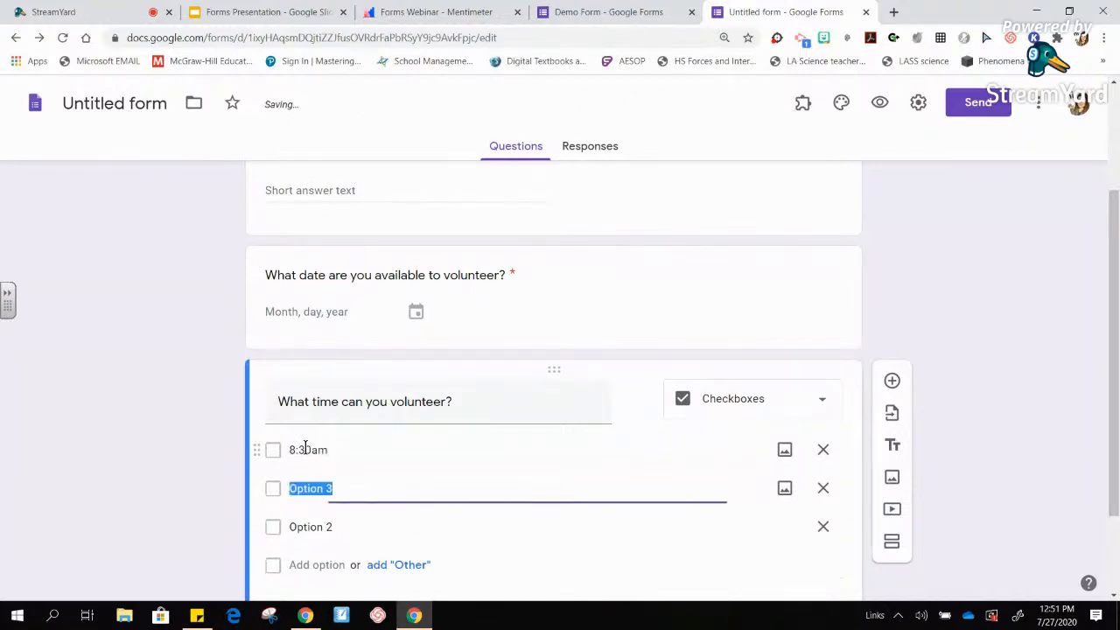
double_click(330, 452)
key(BackSpace)
text(9:30)
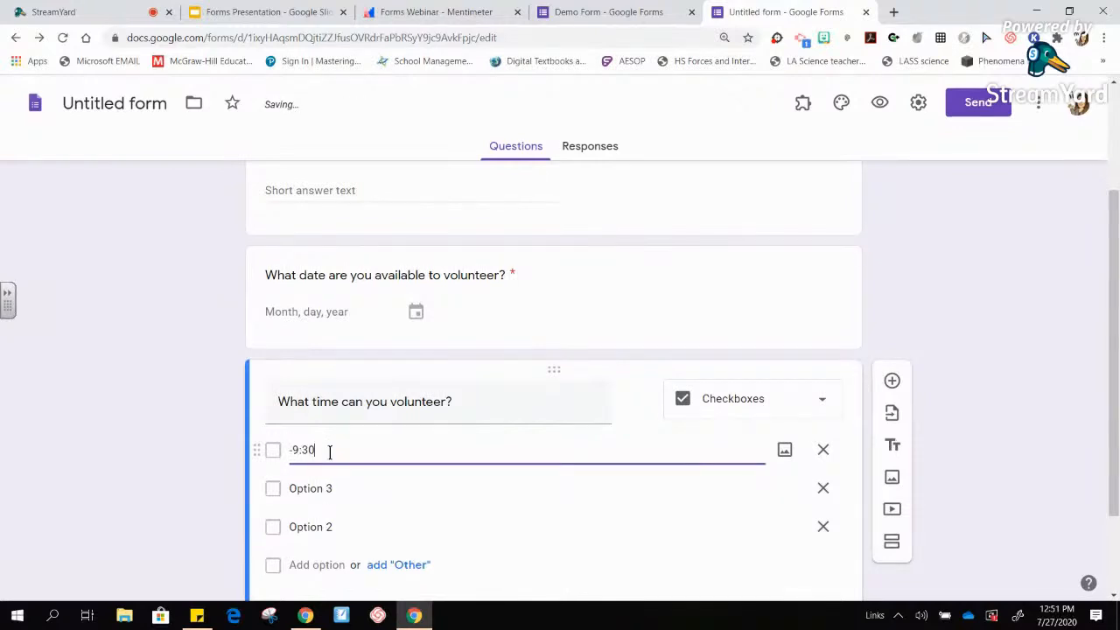
- Set the options to 8:30-9:30 and 9:30-10:30 and delete the leftover Option rows
drag(320, 449, 217, 468)
text(8:30-9:30)
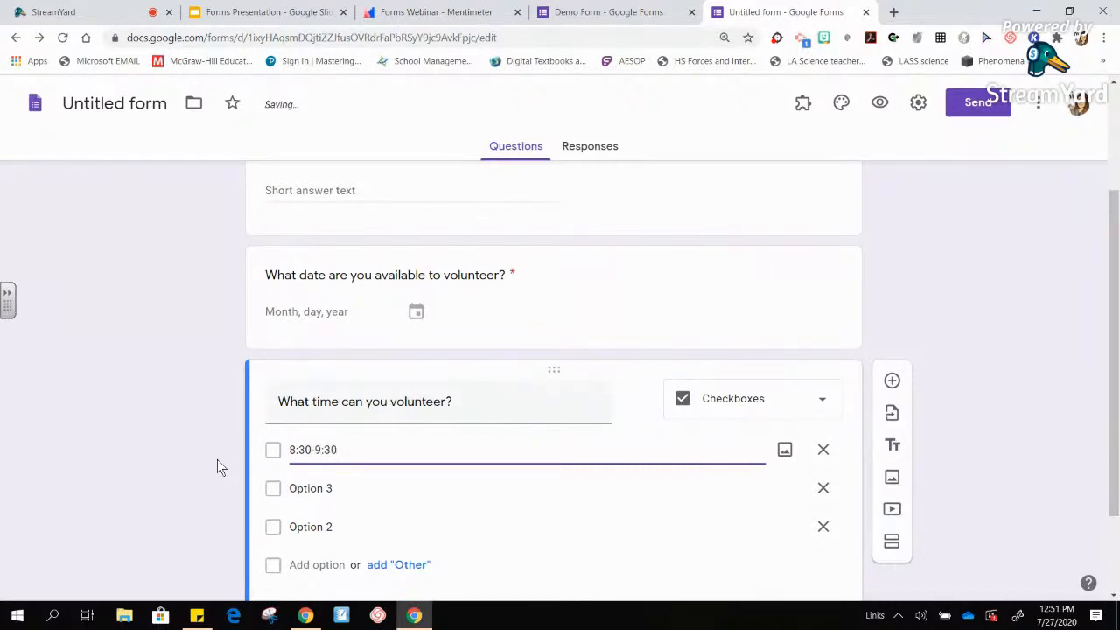
key(Return)
text(9:30-)
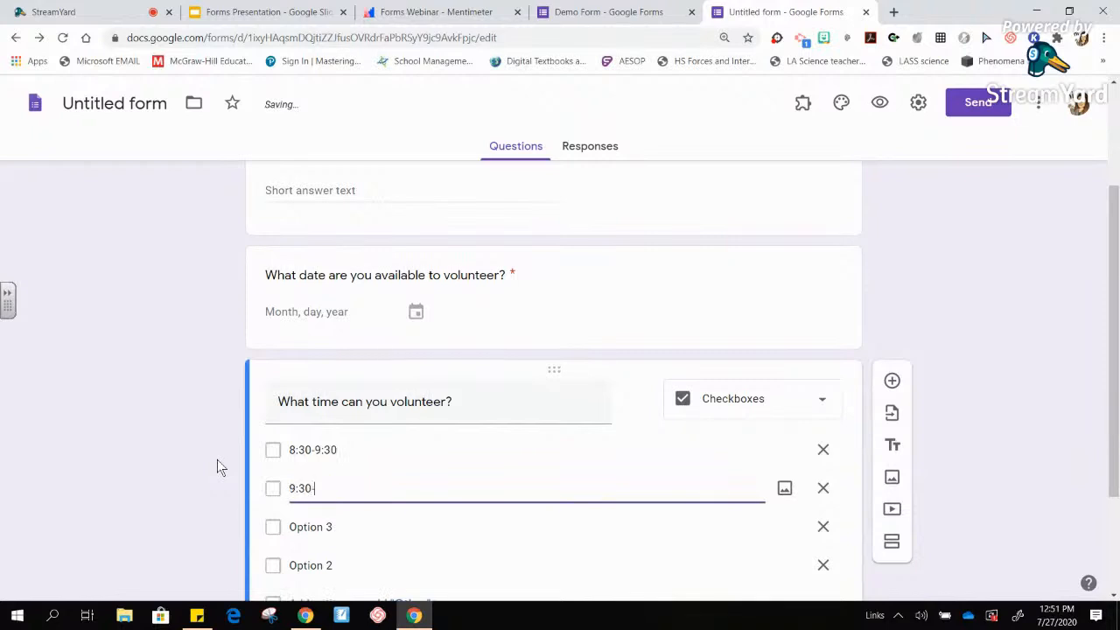
text(10:30)
key(Return)
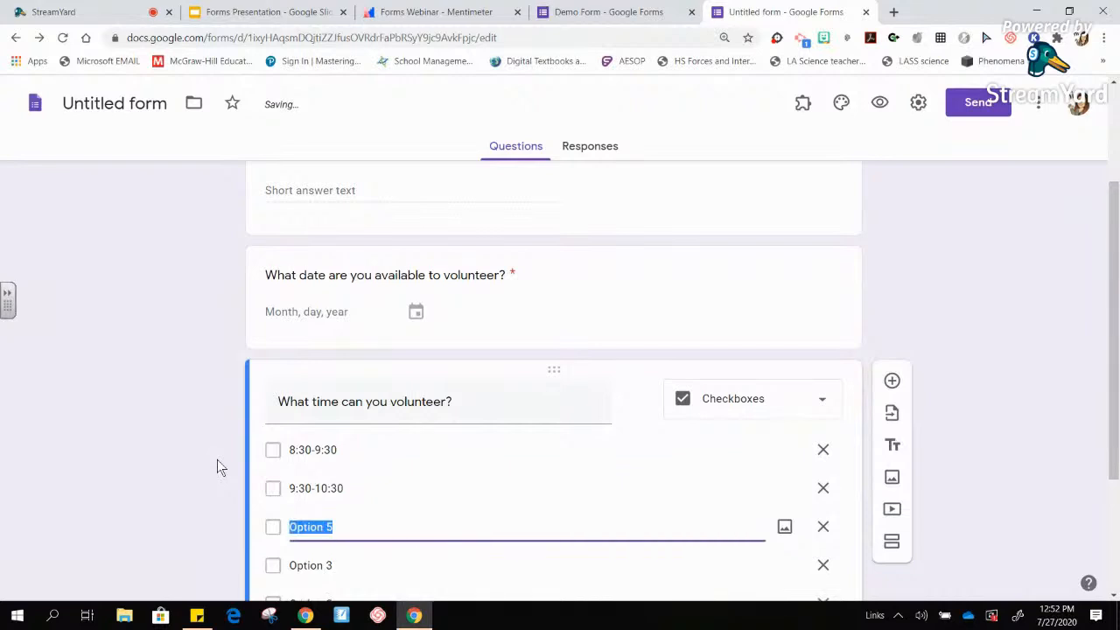
click(826, 529)
click(823, 528)
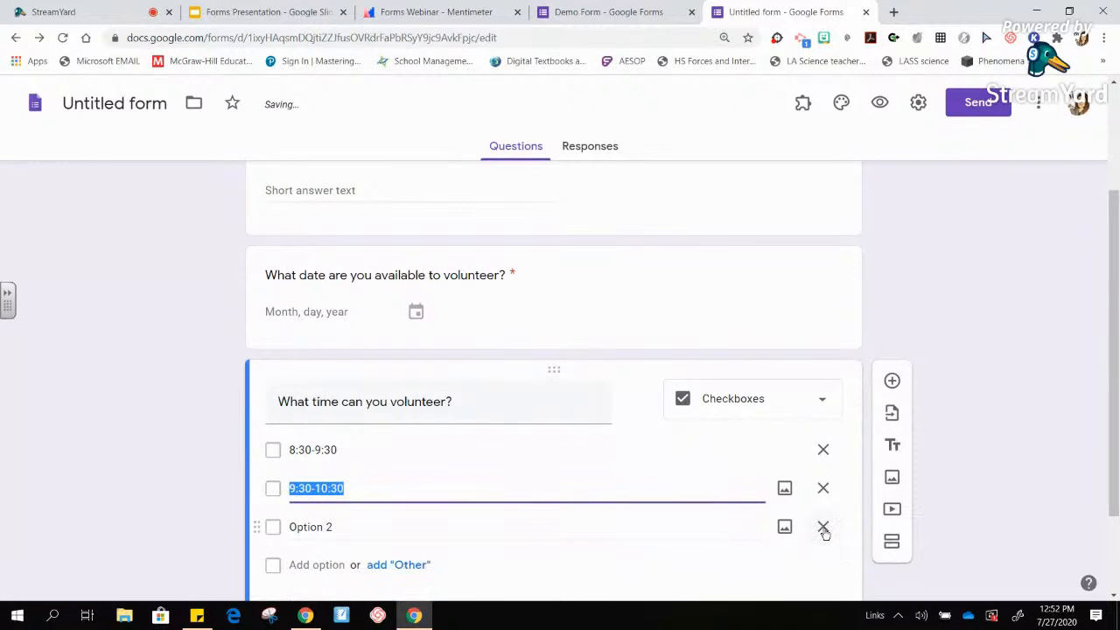
click(823, 528)
click(1053, 455)
drag(1117, 432, 1119, 495)
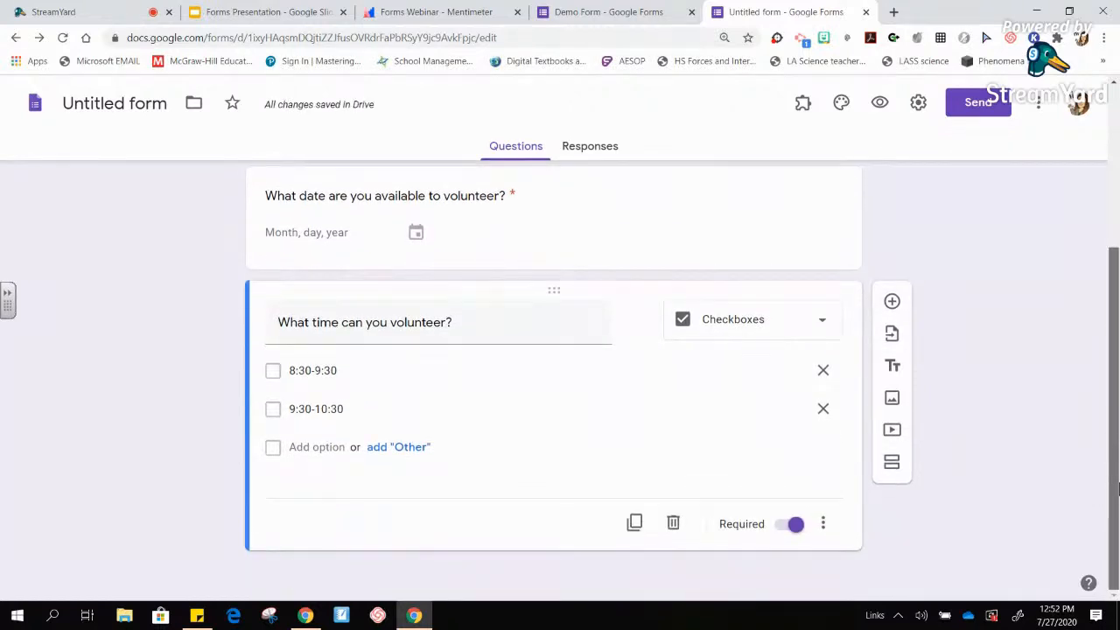
scroll(1091, 422, up, 1)
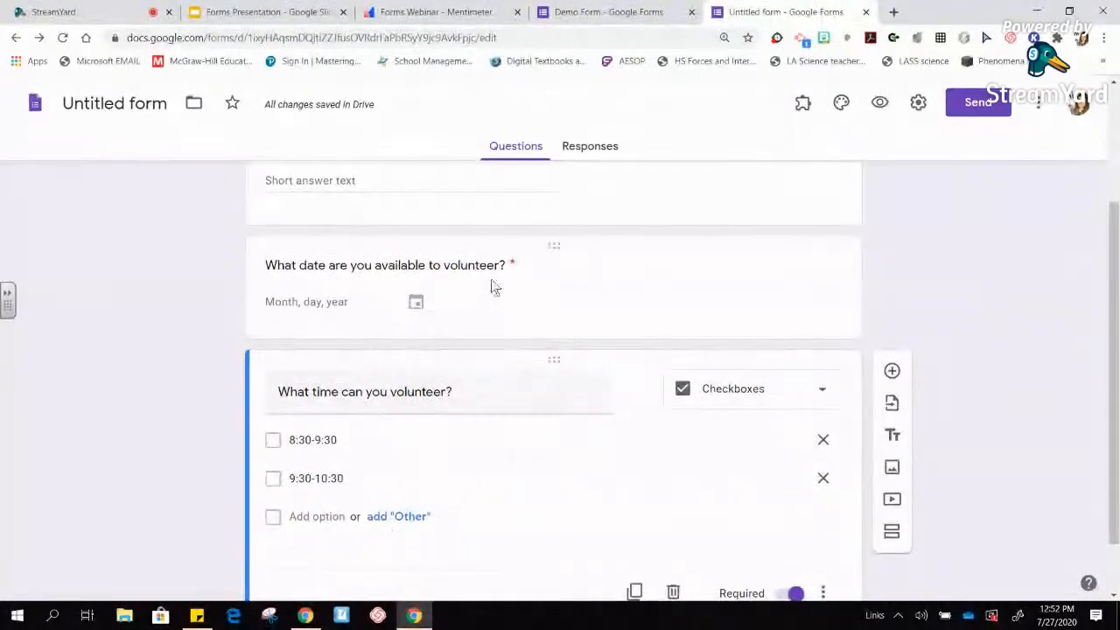
- Change the volunteer-date question's type from Date to Multiple choice
click(802, 103)
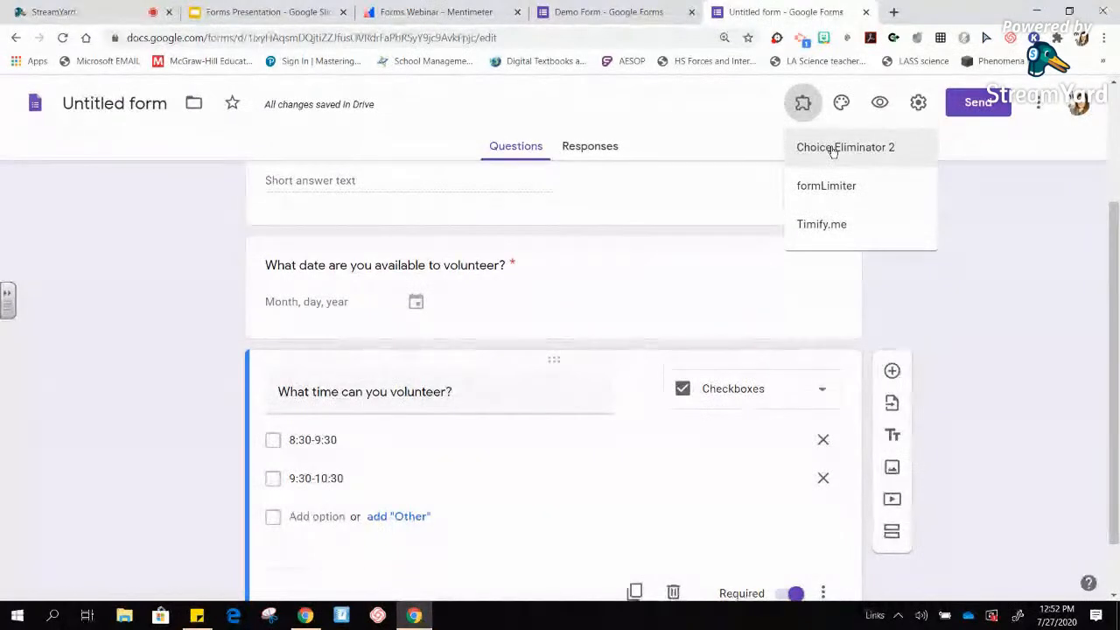
click(958, 272)
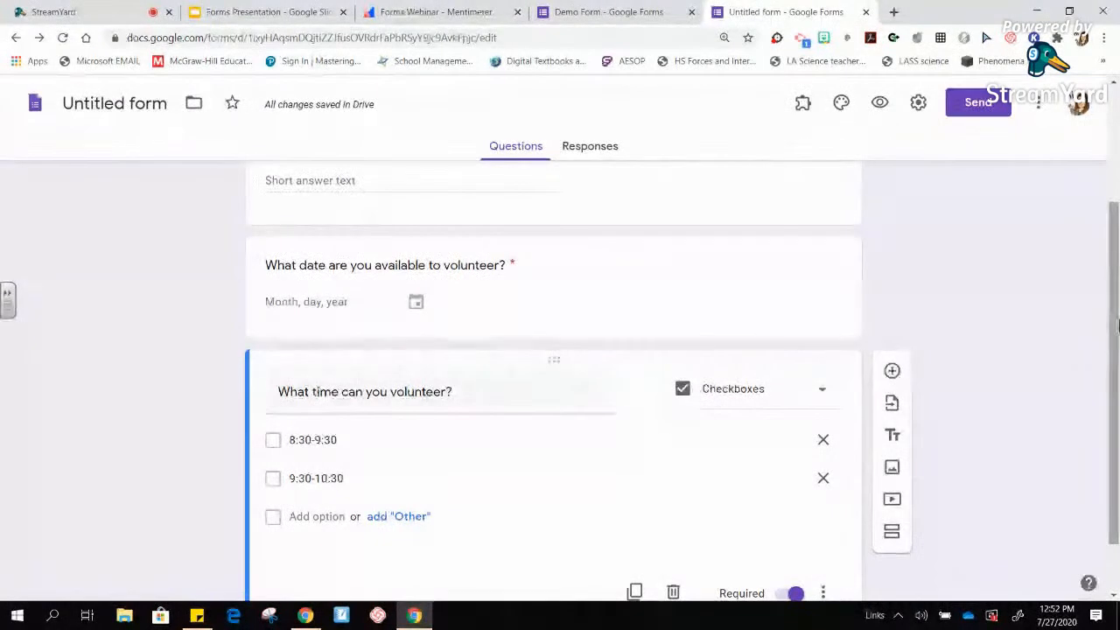
mouse_move(1113, 347)
mouse_down()
mouse_move(1117, 259)
mouse_move(1116, 333)
mouse_up()
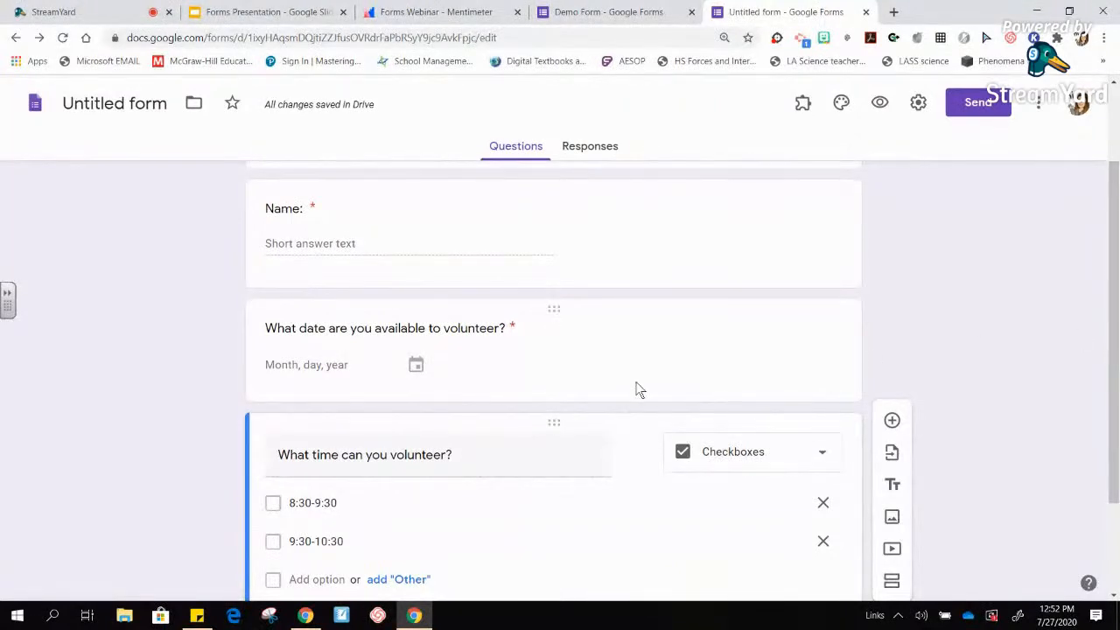
click(441, 337)
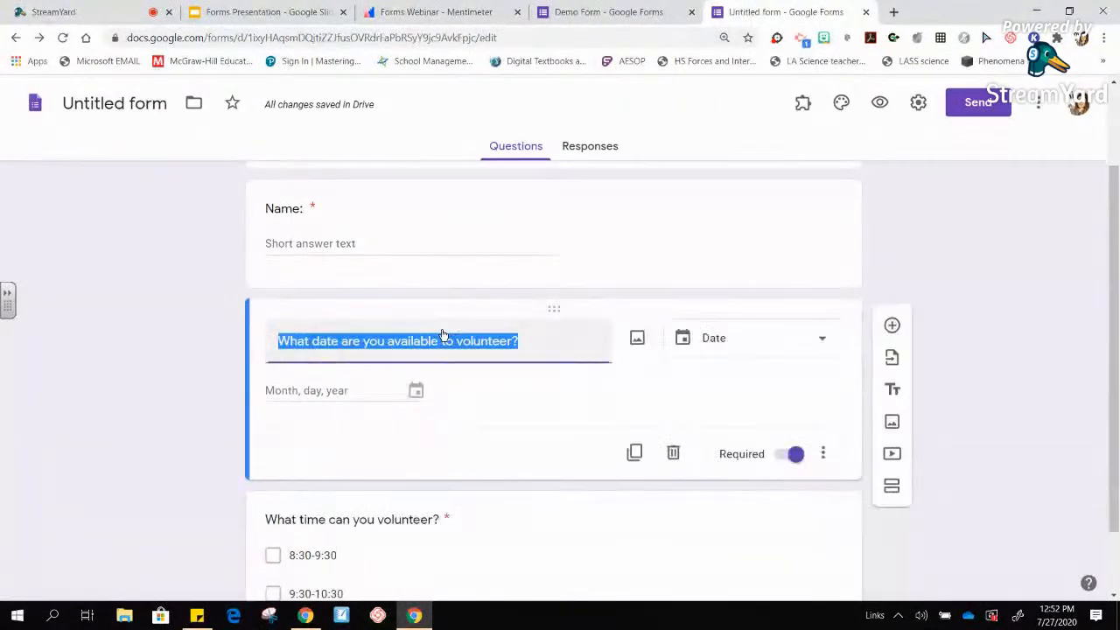
click(744, 344)
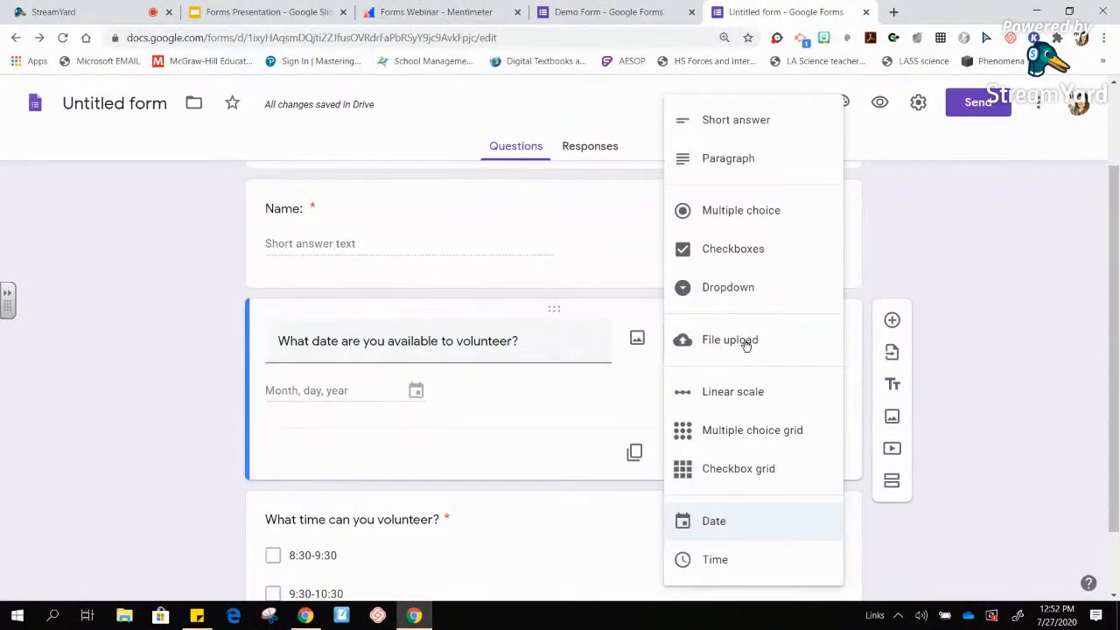
click(758, 226)
- Enter Monday, Tuesday, Wednesday and Thursday as the date question's options
click(309, 391)
text(Monday)
key(Return)
text(Tuesday)
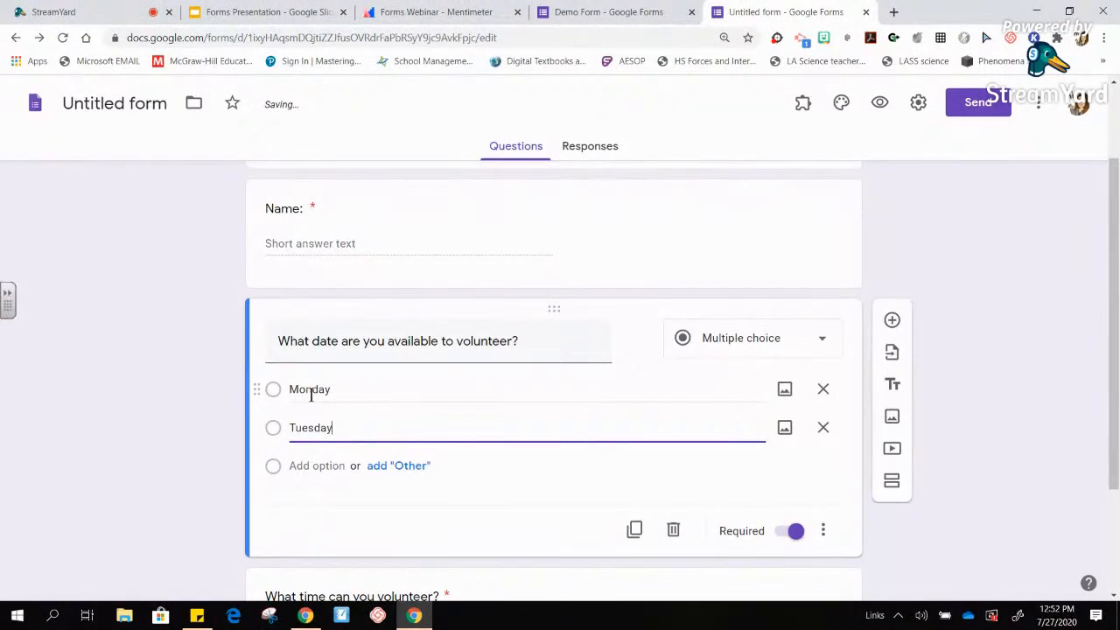
key(Return)
text(Wednesday)
key(Return)
text(Thursd)
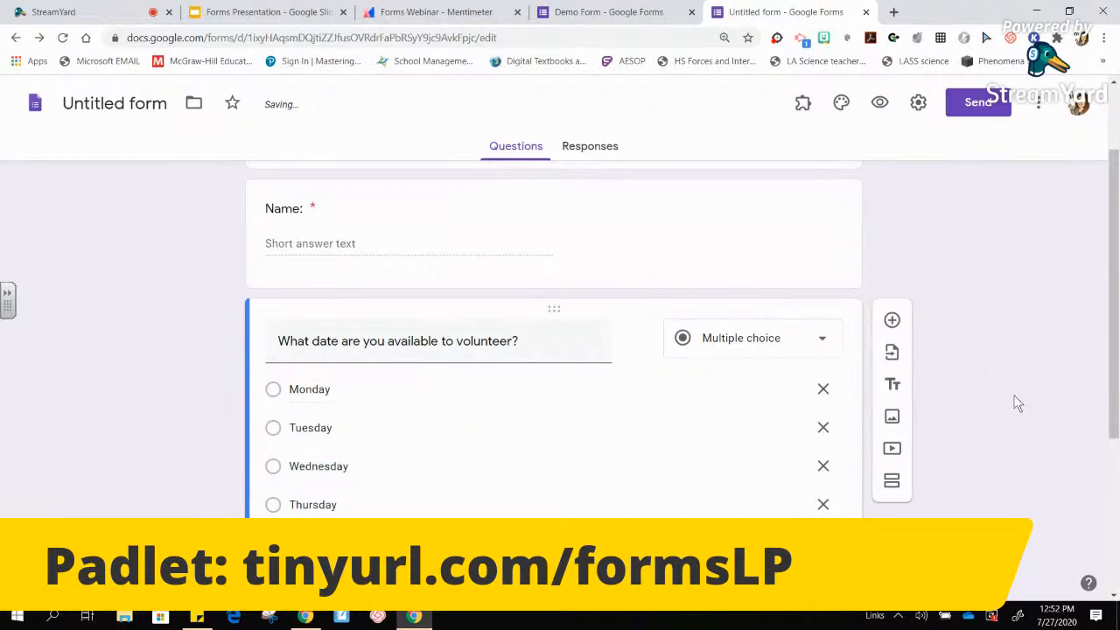
scroll(1113, 306, up, 2)
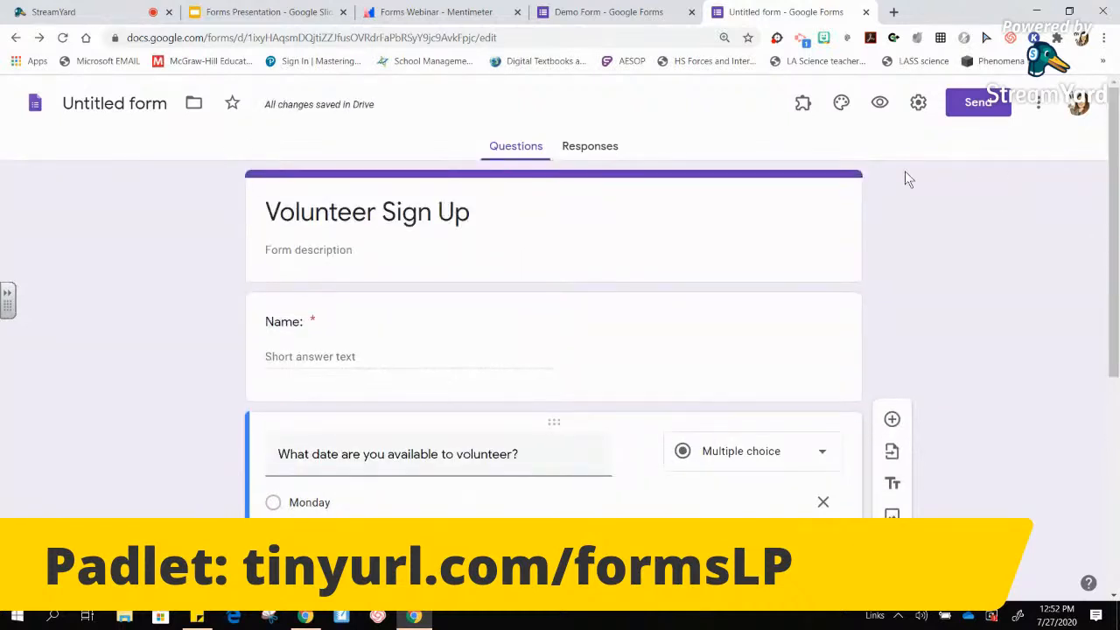
click(797, 106)
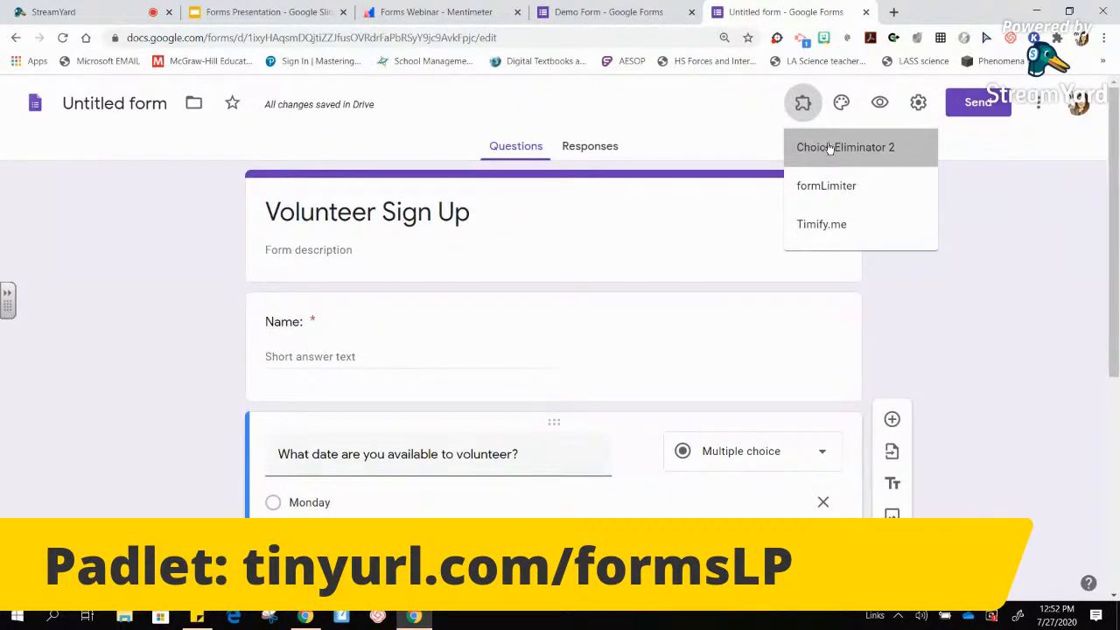
- In Choice Eliminator 2's configuration, enable Eliminate Choices for the volunteer-date question
click(826, 145)
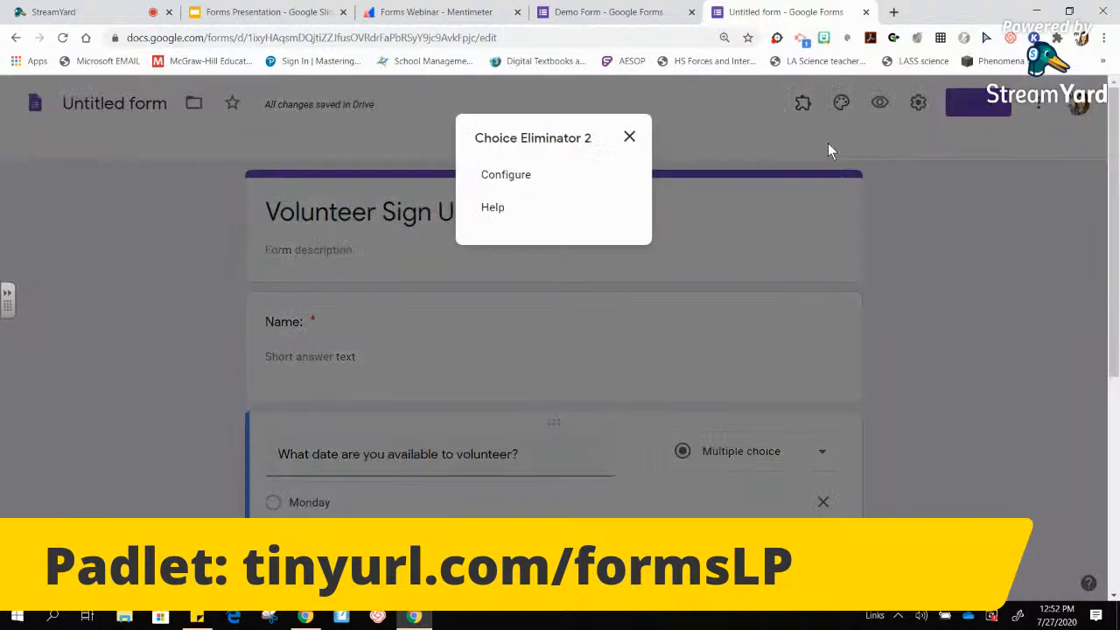
click(501, 178)
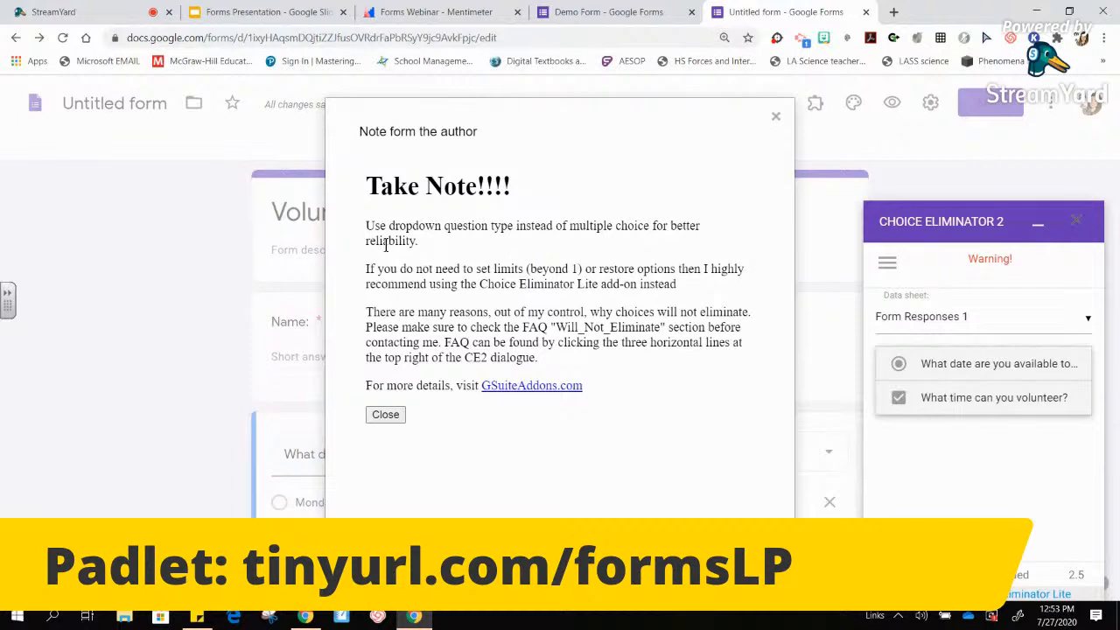
click(395, 416)
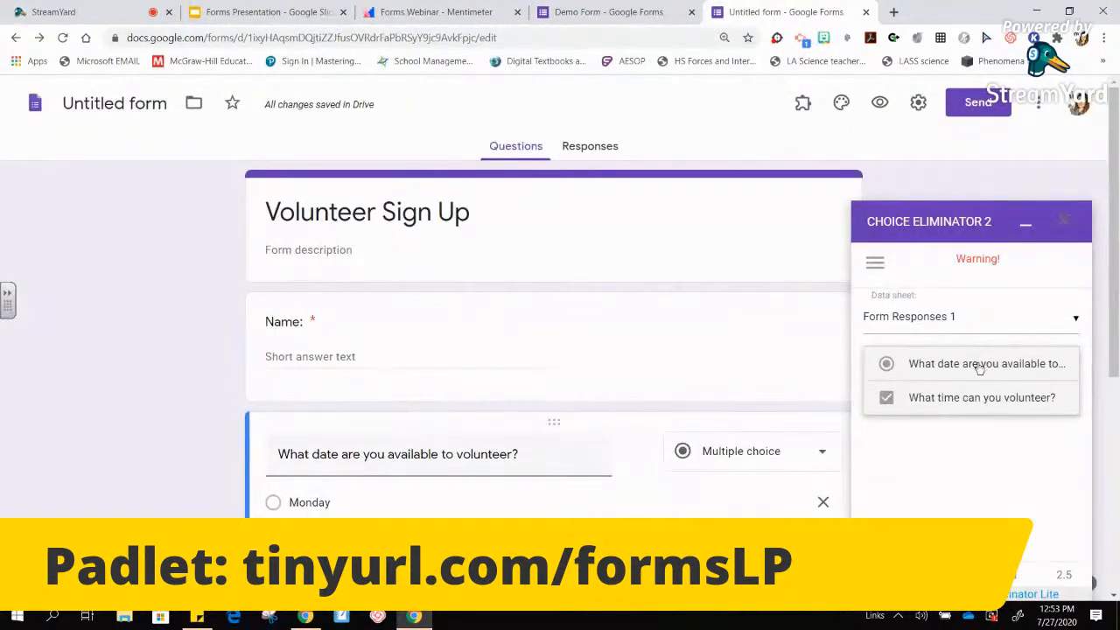
click(933, 370)
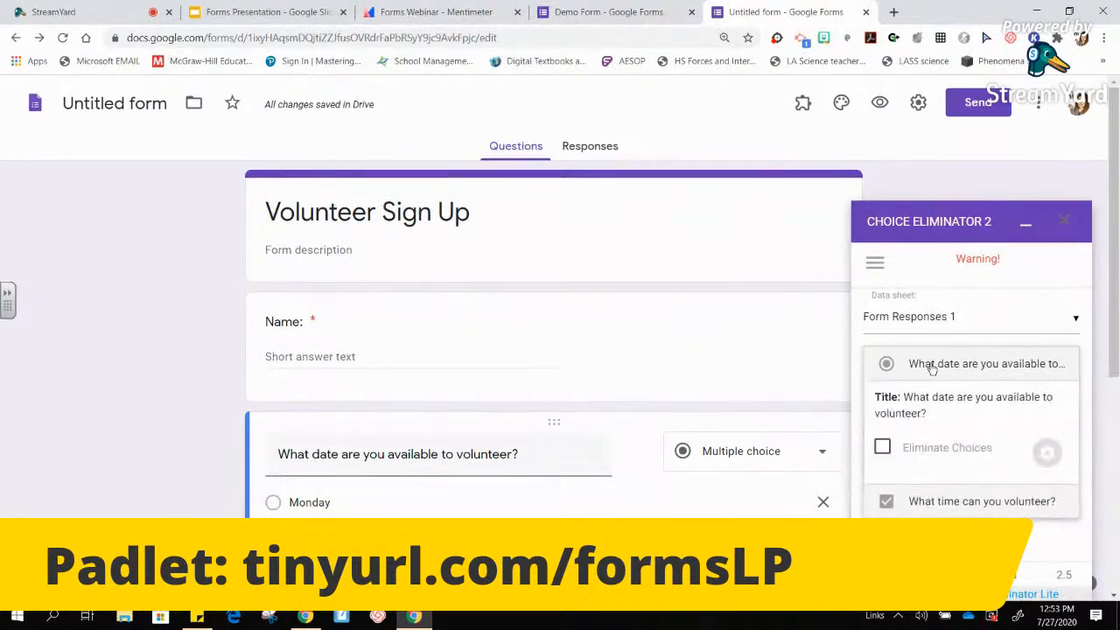
click(883, 449)
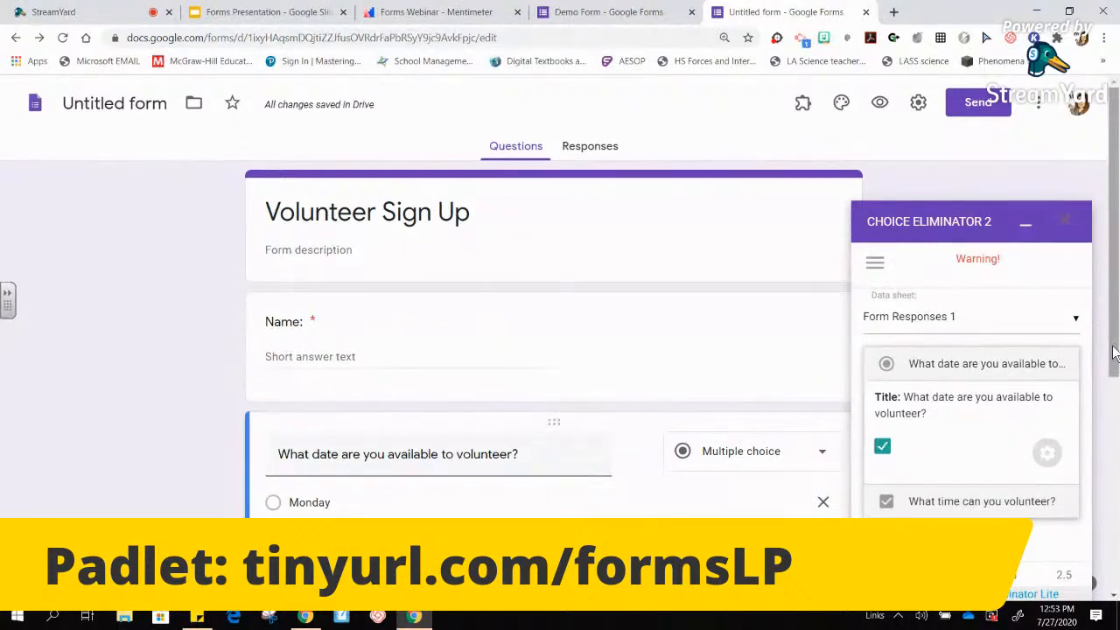
- Set the Choice Options limit for each weekday date, Monday through Friday, to 4 responses
click(1047, 454)
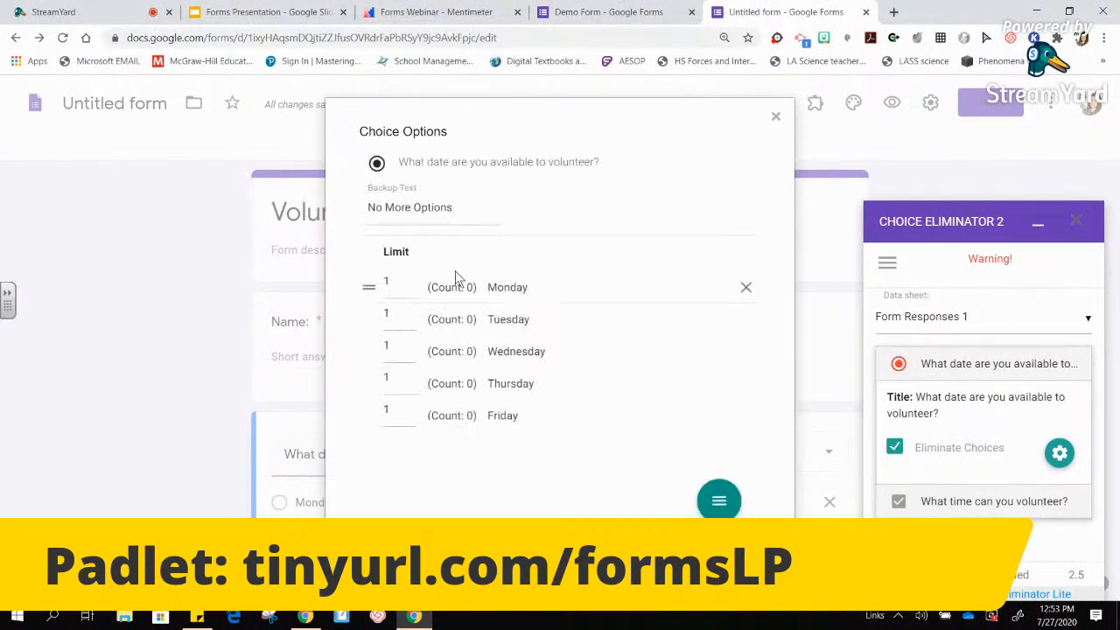
double_click(393, 280)
text(4)
key(Tab)
key(Tab)
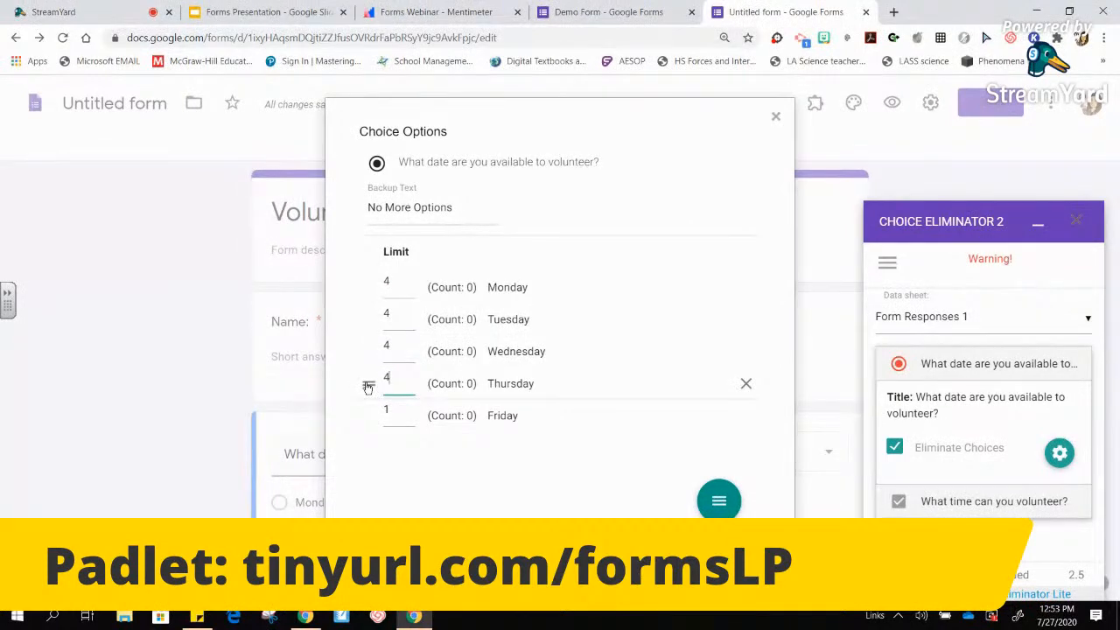
drag(393, 413, 367, 415)
mouse_move(718, 499)
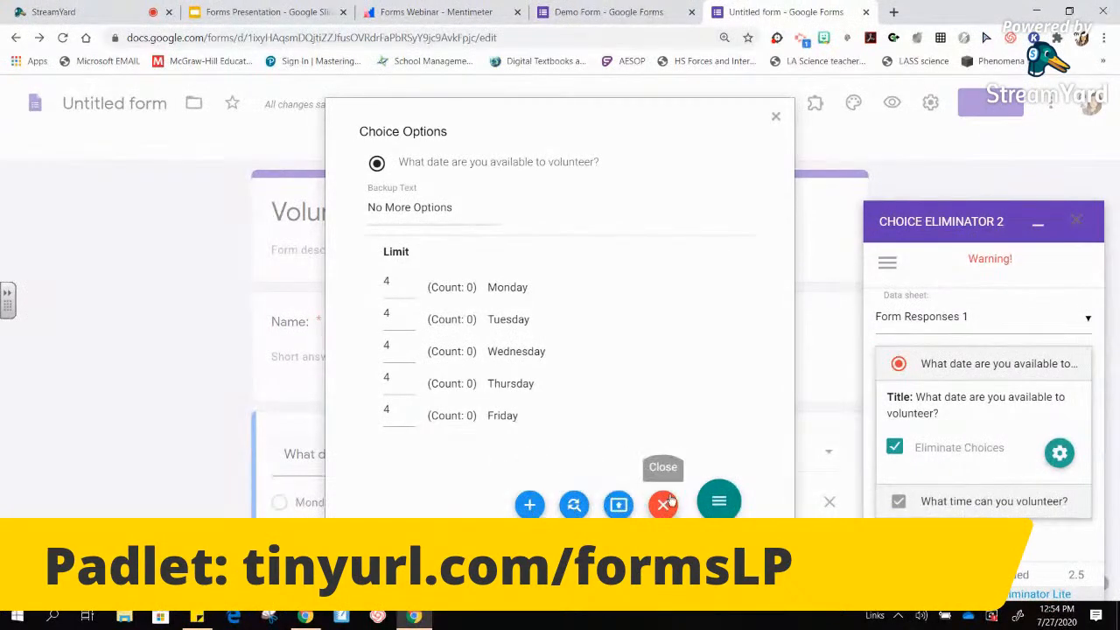
click(775, 118)
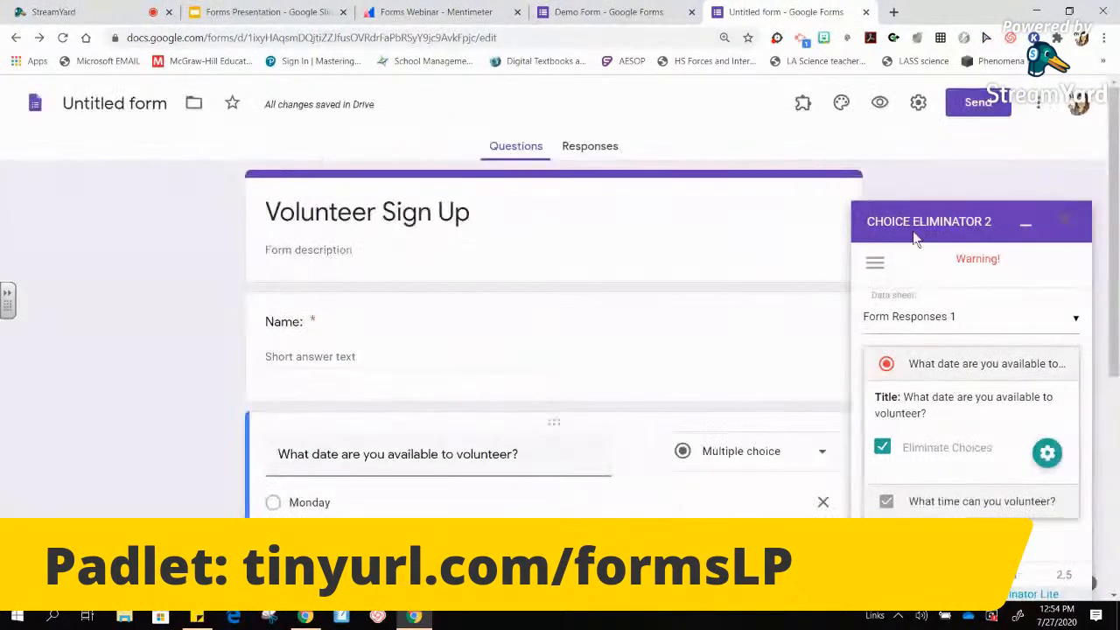
click(1054, 455)
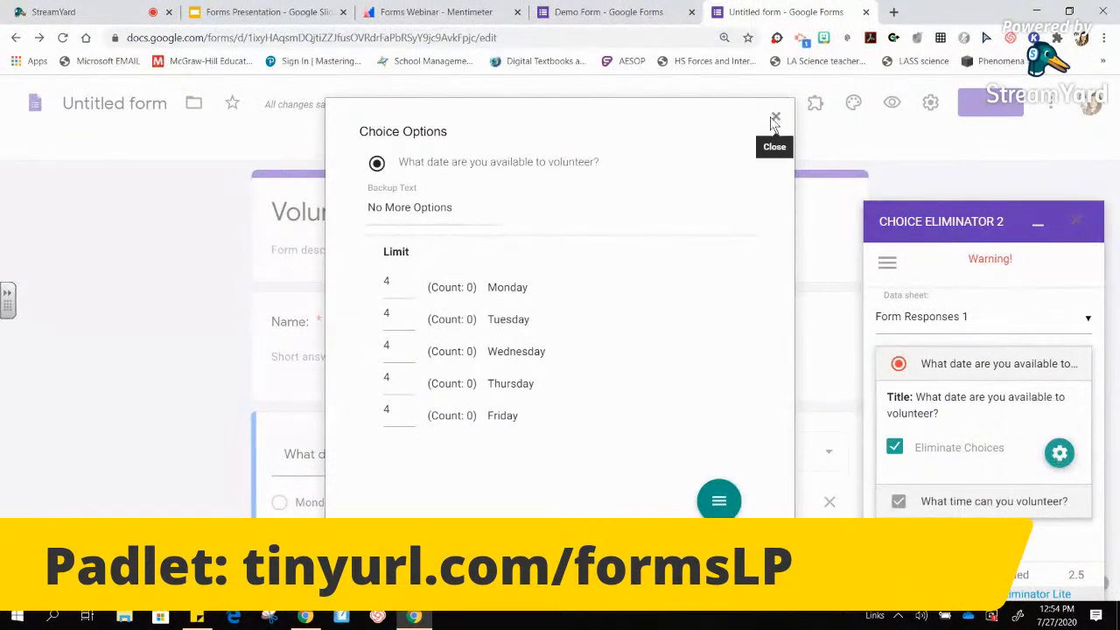
click(774, 119)
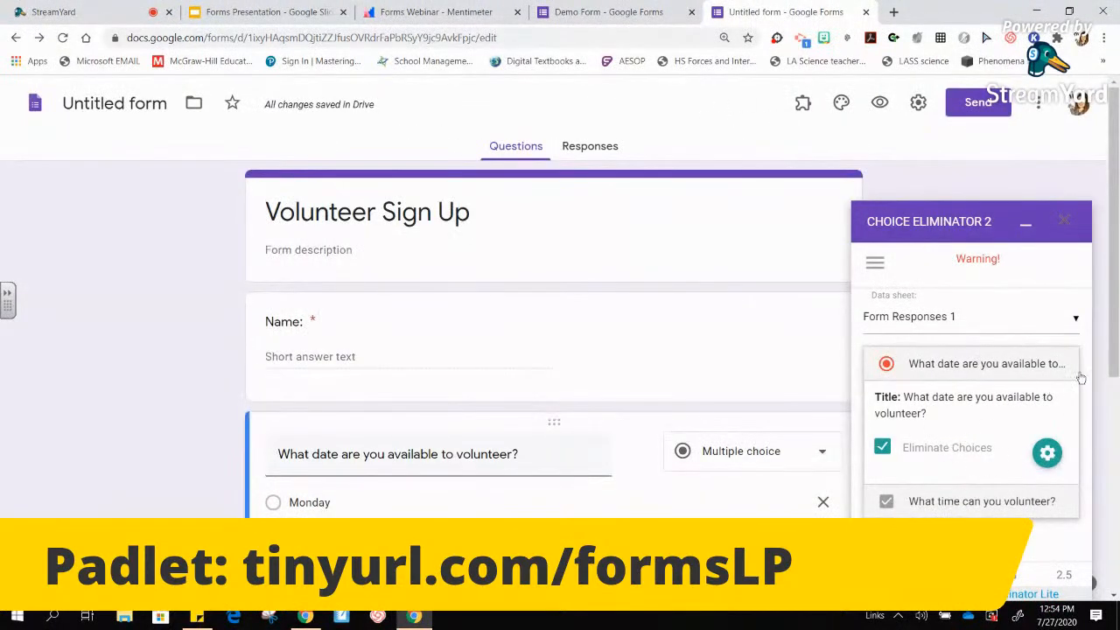
- Turn on Eliminate Choices for the time question, review both time-slot limits, and minimize the add-on sidebar
drag(1115, 352, 1093, 442)
click(979, 504)
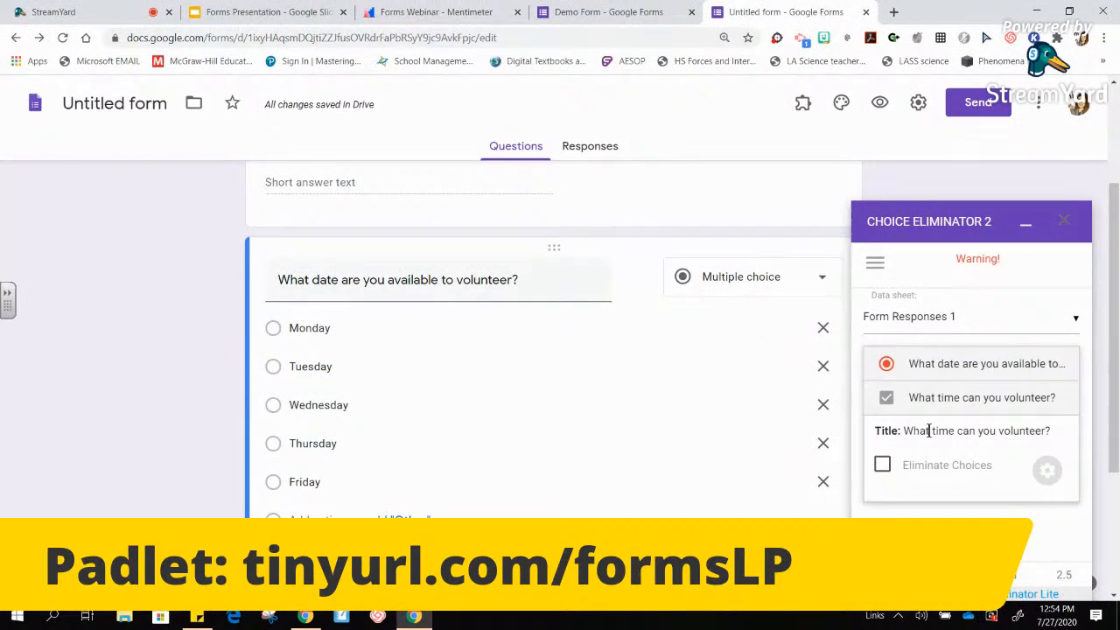
click(883, 466)
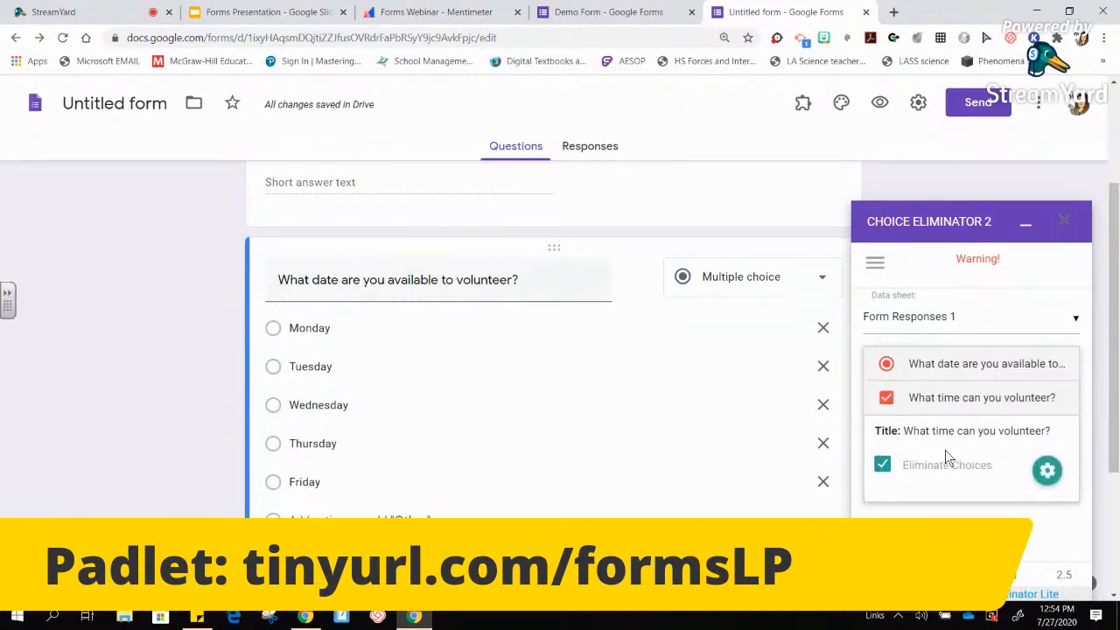
click(1047, 470)
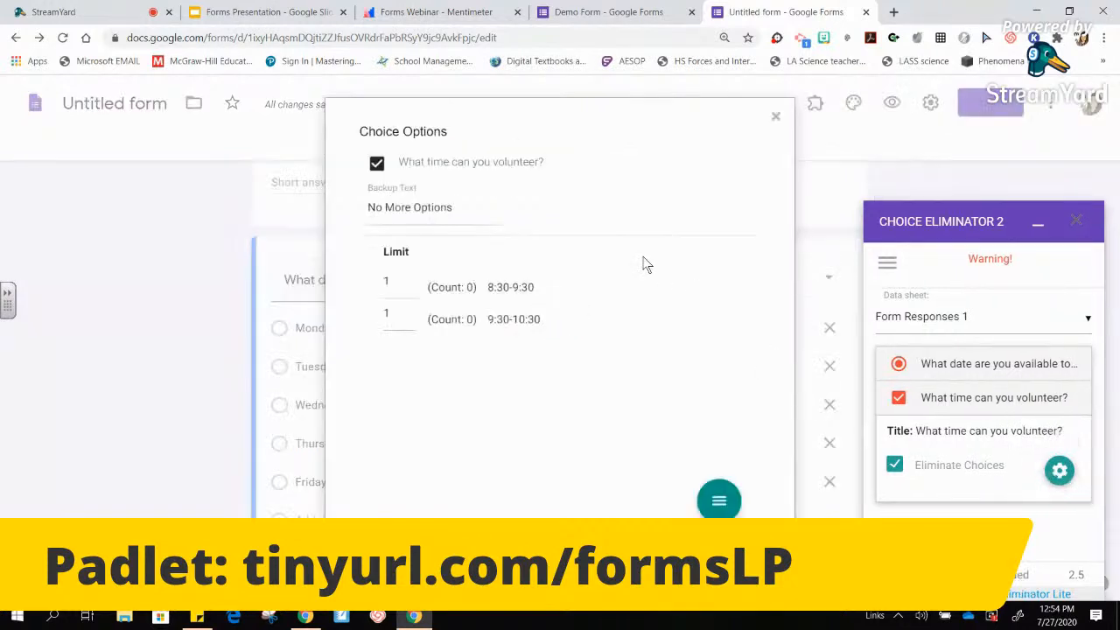
drag(392, 282, 381, 291)
drag(394, 311, 368, 322)
click(774, 118)
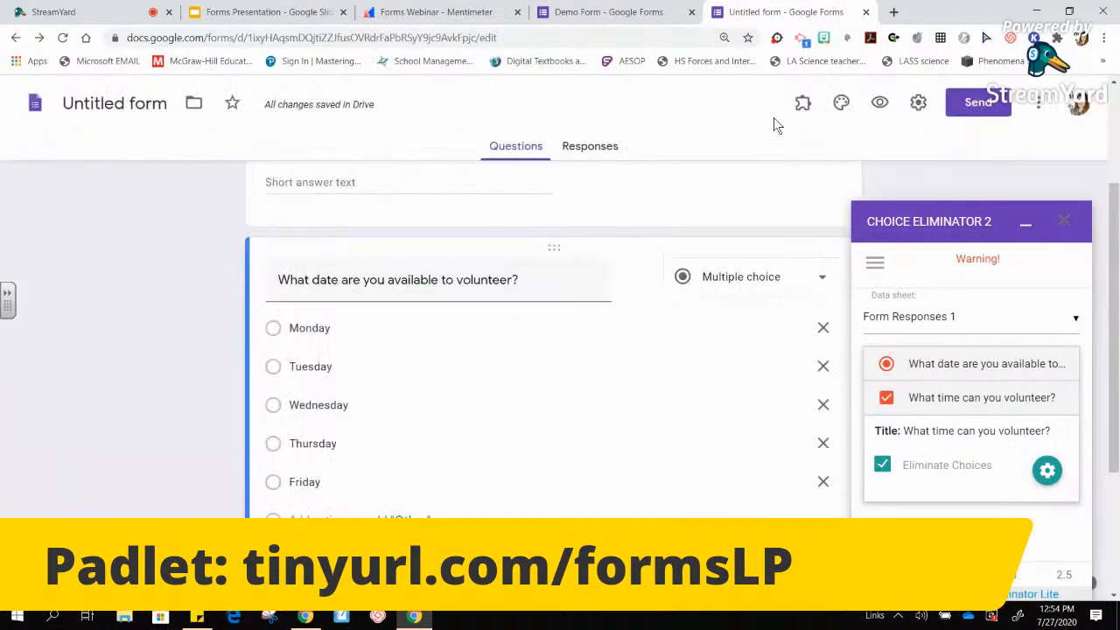
click(1025, 229)
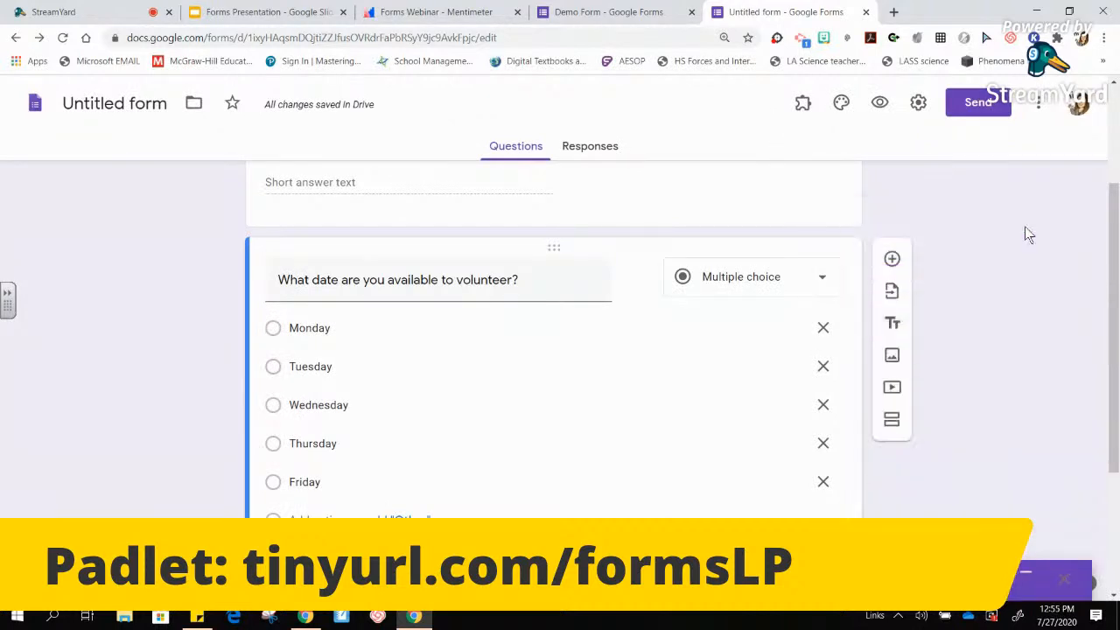
- Add two new sections to the form after the date question
scroll(1116, 260, up, 1)
scroll(1115, 259, up, 2)
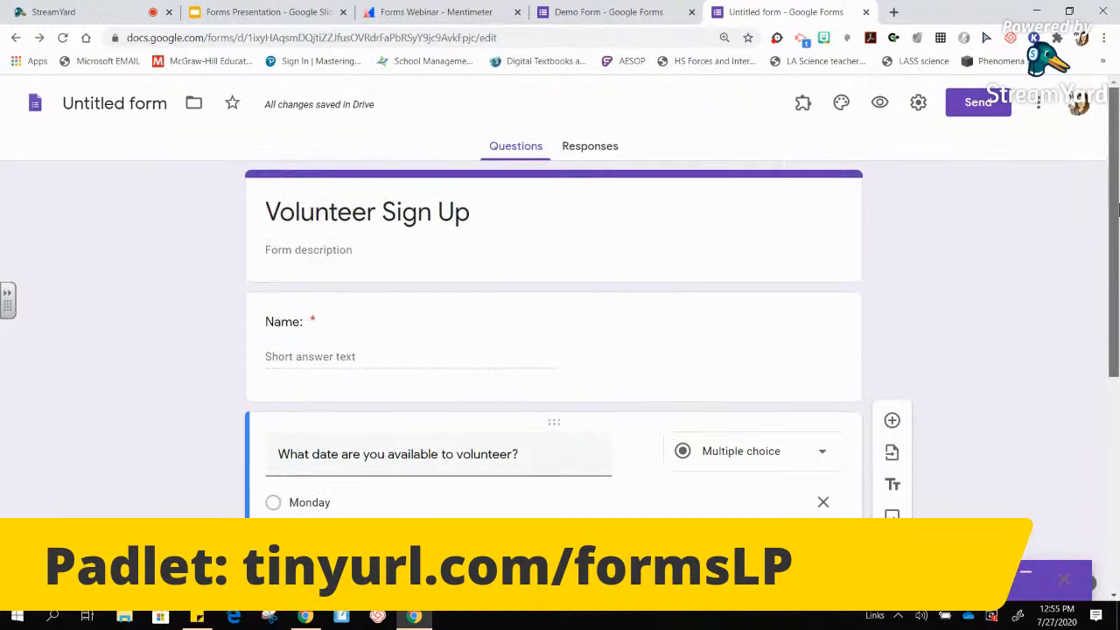
scroll(1112, 288, down, 2)
scroll(1113, 302, down, 1)
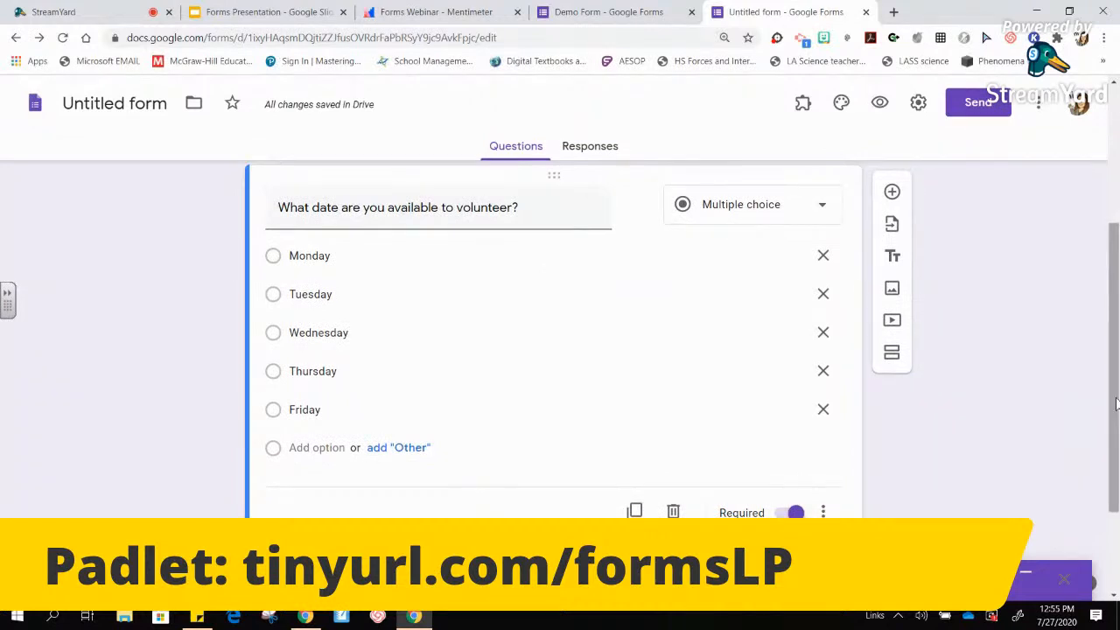
scroll(1115, 404, down, 3)
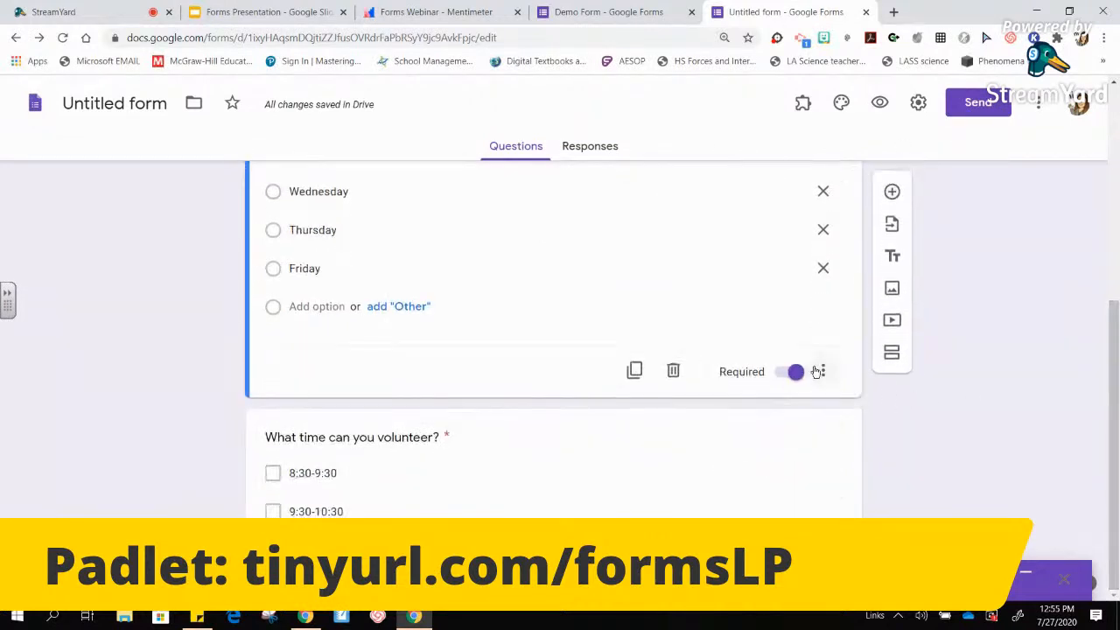
click(825, 373)
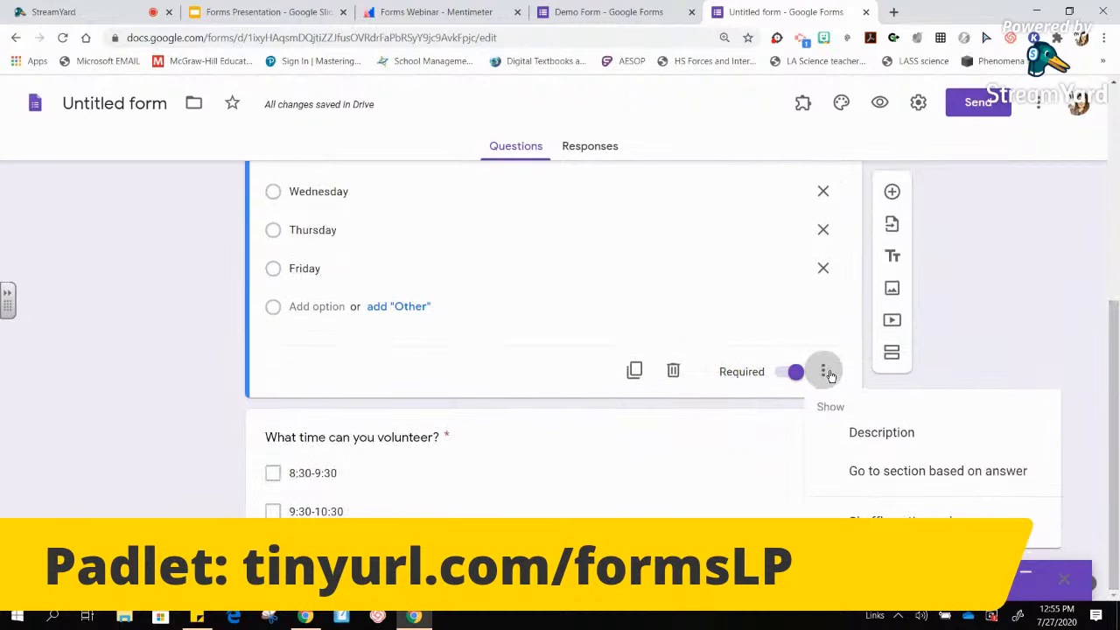
click(1000, 337)
scroll(940, 363, up, 1)
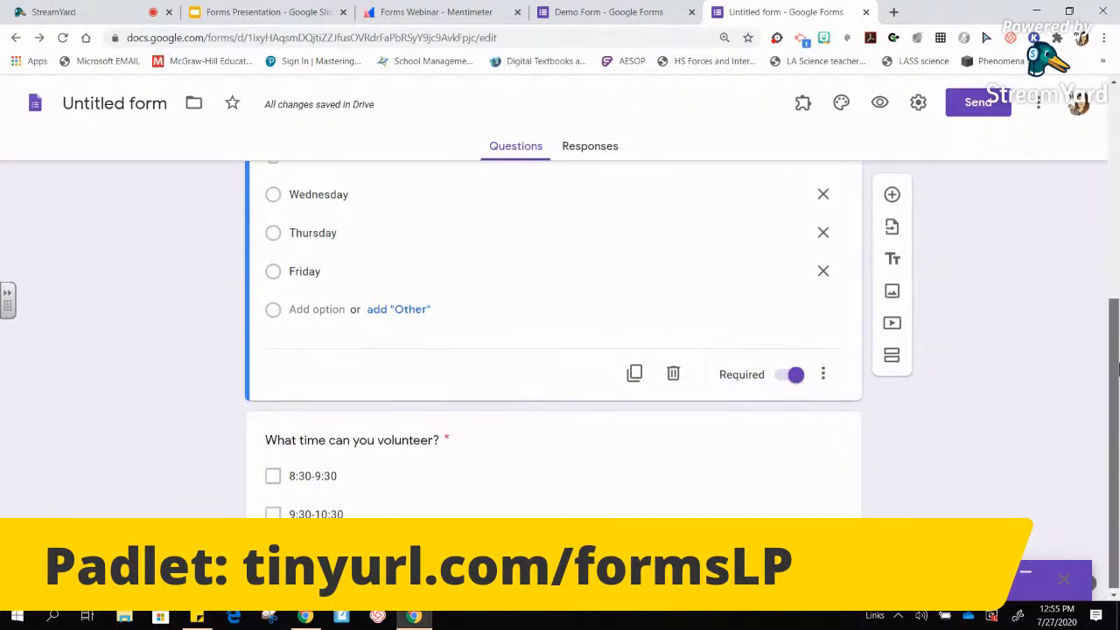
click(890, 358)
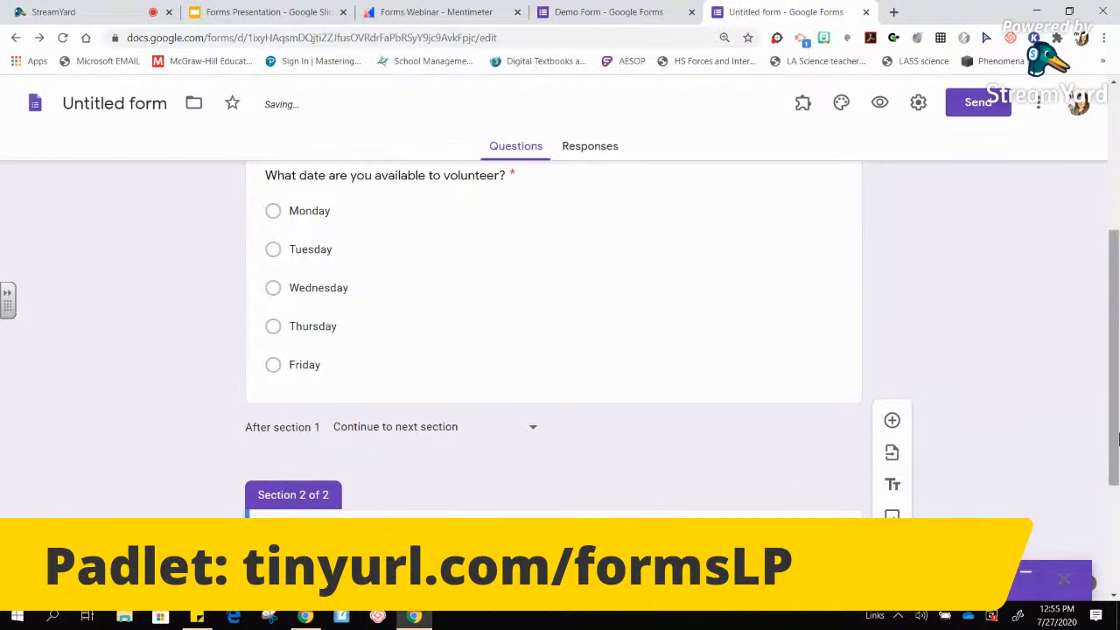
scroll(1006, 453, down, 2)
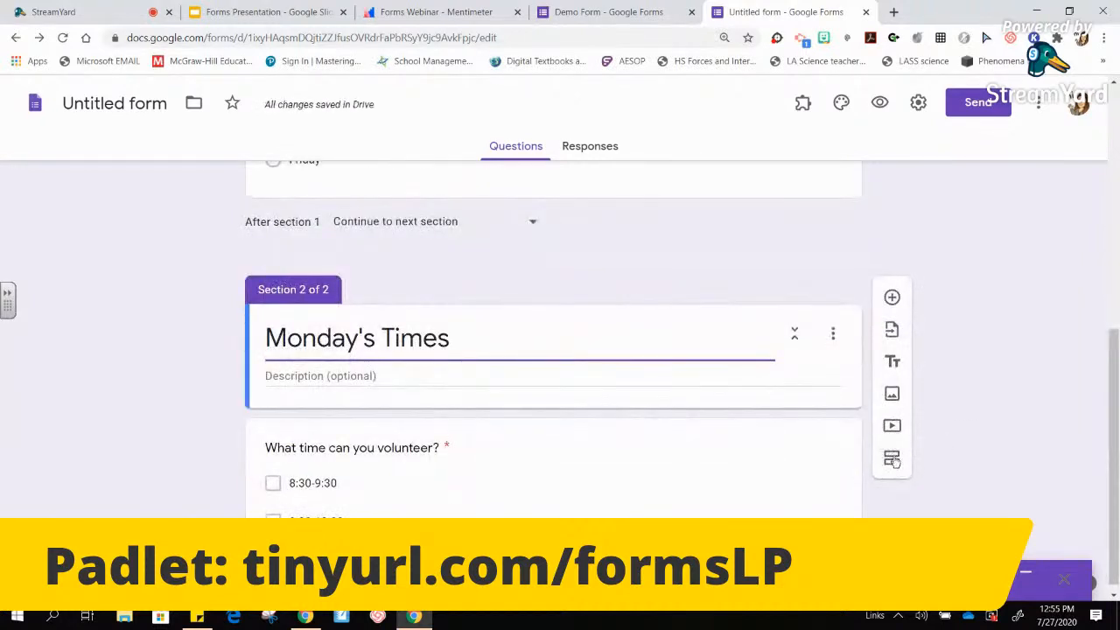
click(891, 457)
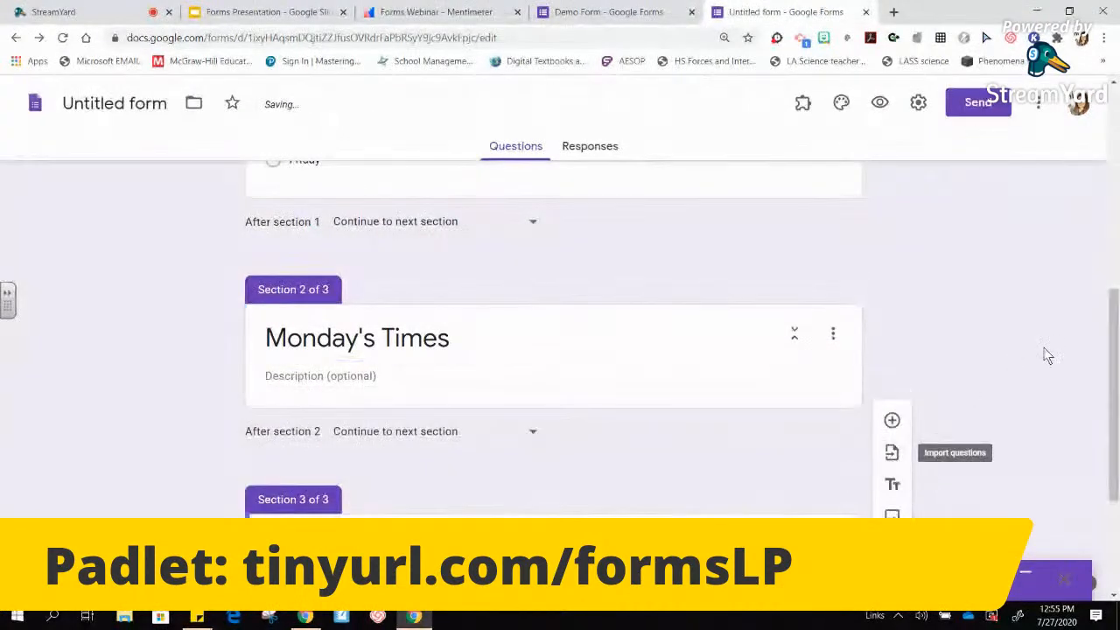
drag(1112, 363, 1113, 454)
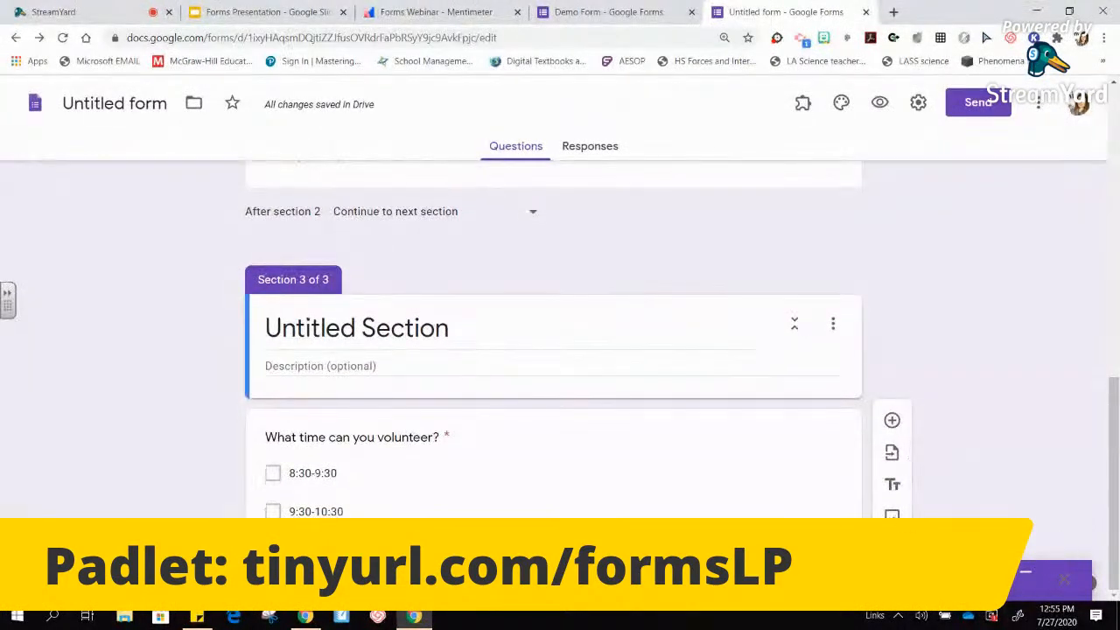
- Title the third section 'Tuesday'
click(505, 333)
text(Tus)
key(BackSpace)
text(eda)
key(BackSpace)
key(BackSpace)
text(sday)
- Duplicate the volunteer time question and move the copy into the Monday's Times section
click(519, 439)
scroll(1108, 499, down, 2)
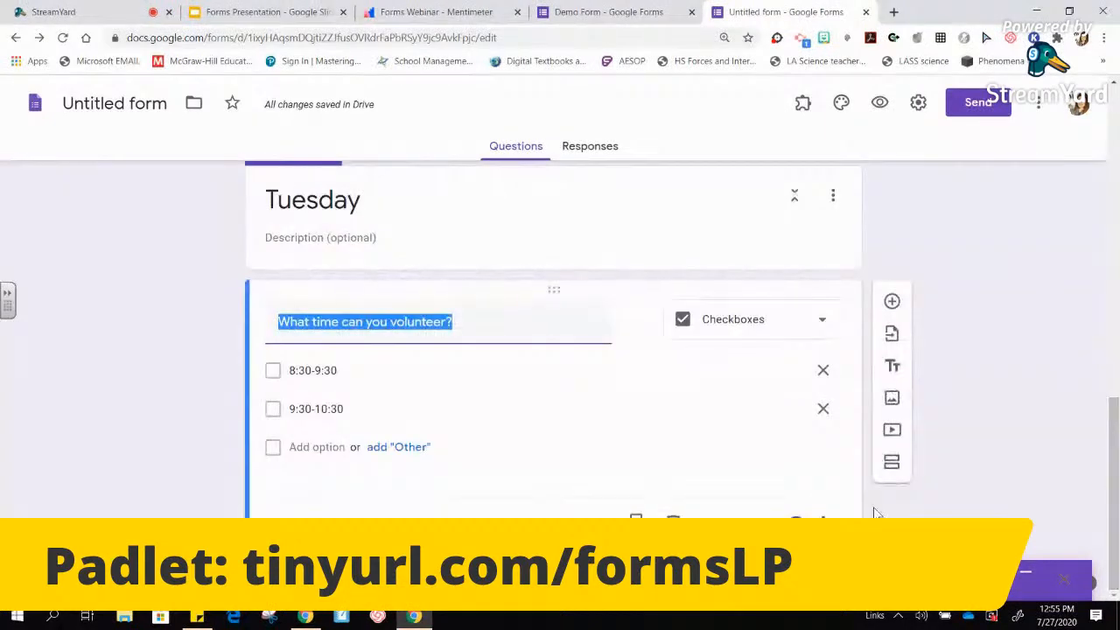
click(636, 523)
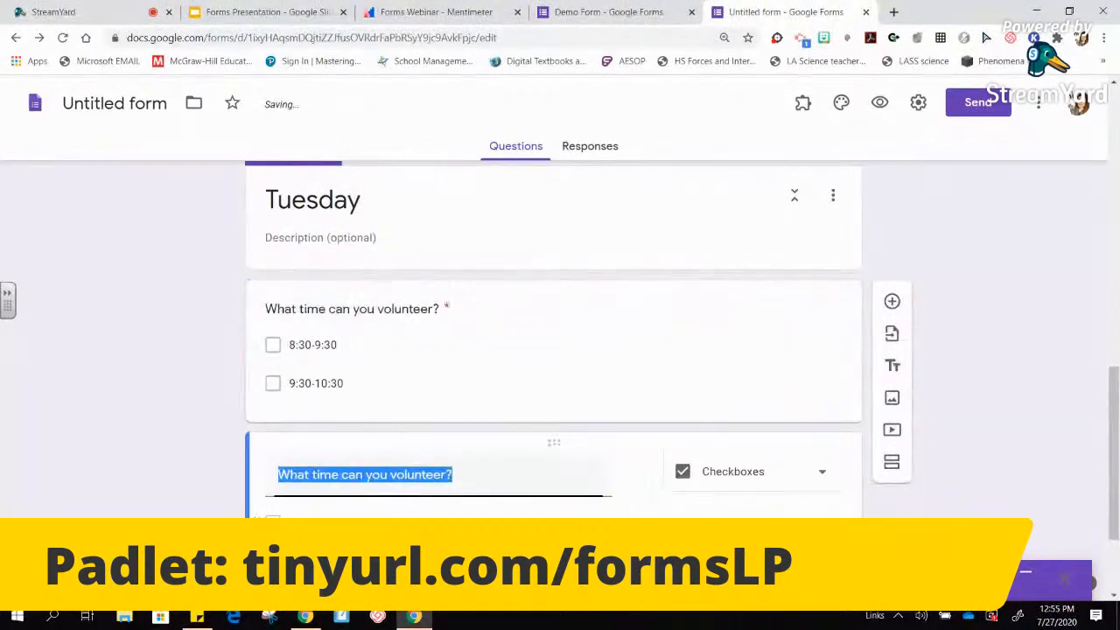
drag(555, 443, 482, 487)
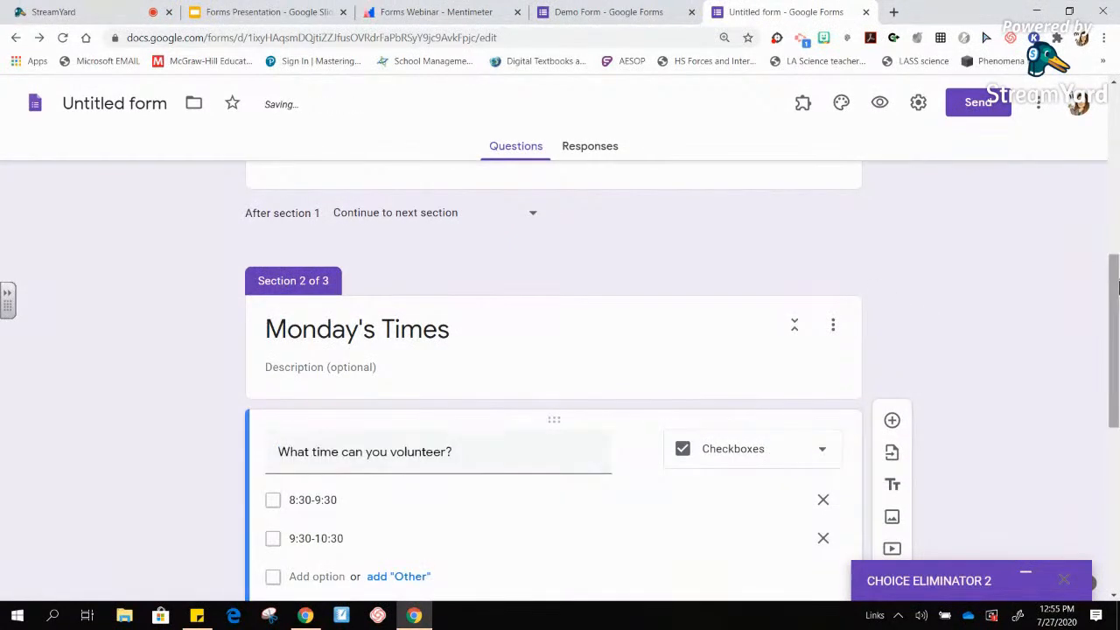
drag(1114, 357, 1113, 153)
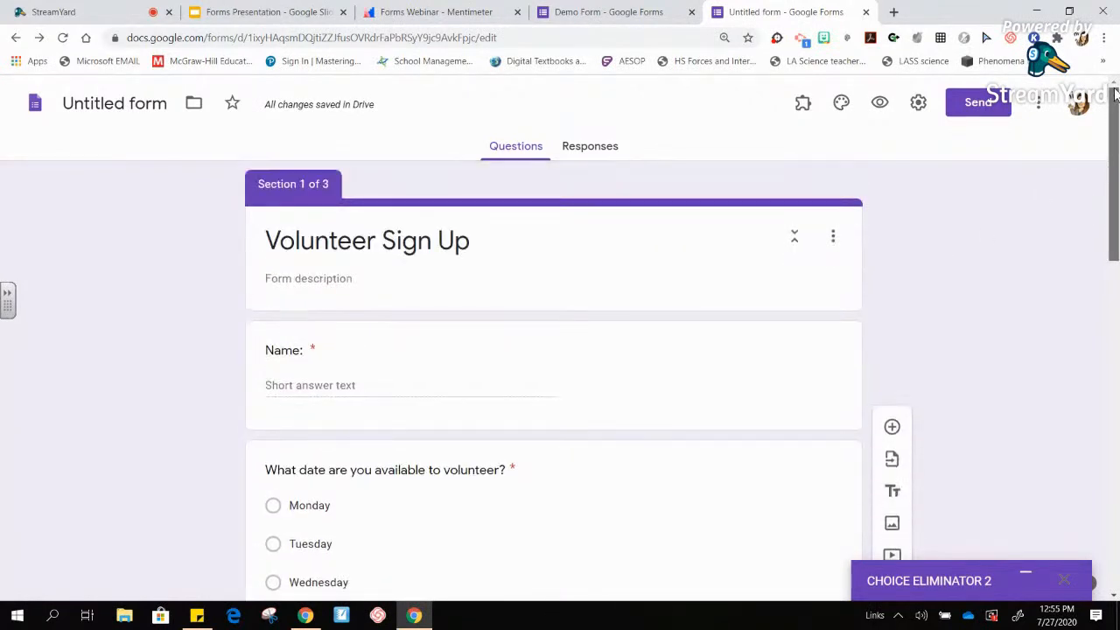
- Preview the form with a test name and Tuesday selected, advance a page, then return to the editor
click(890, 102)
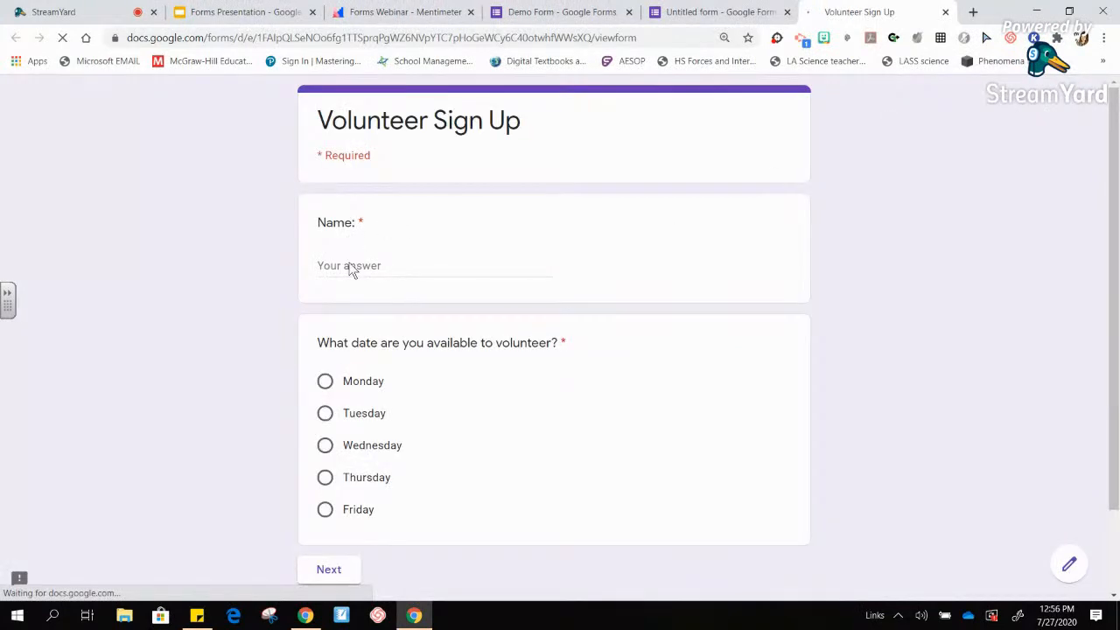
click(350, 270)
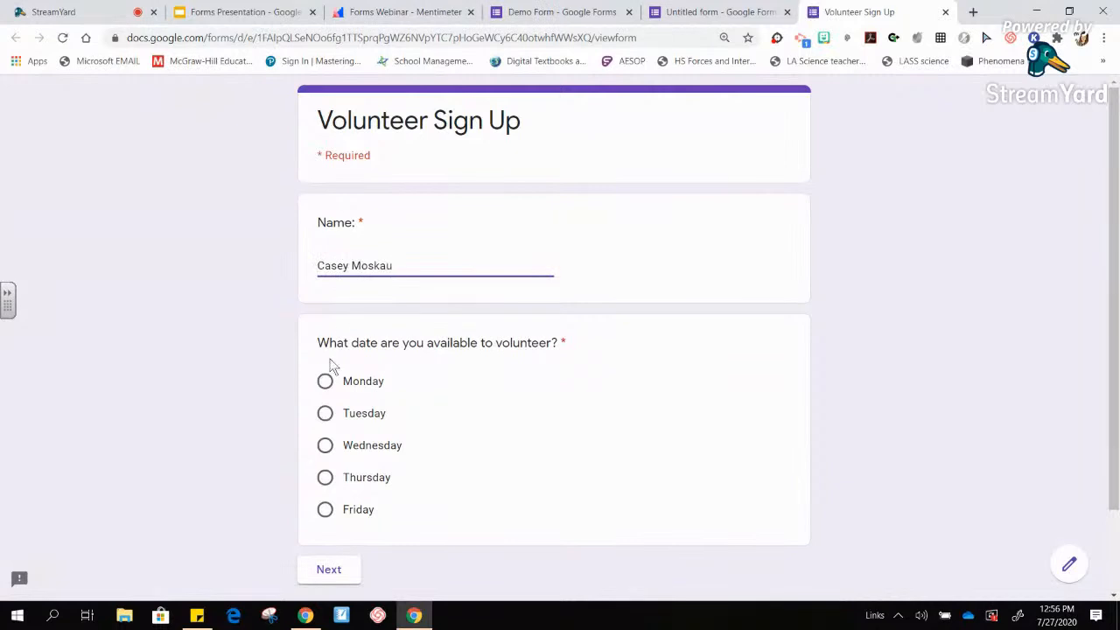
click(324, 413)
click(331, 570)
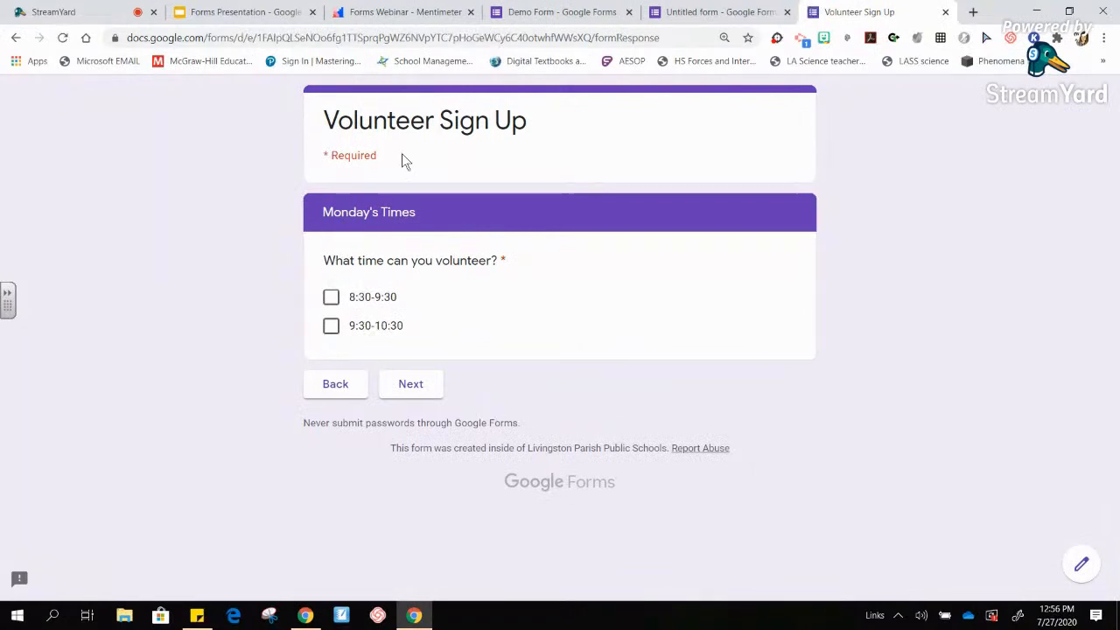
click(707, 12)
drag(1116, 210, 1114, 299)
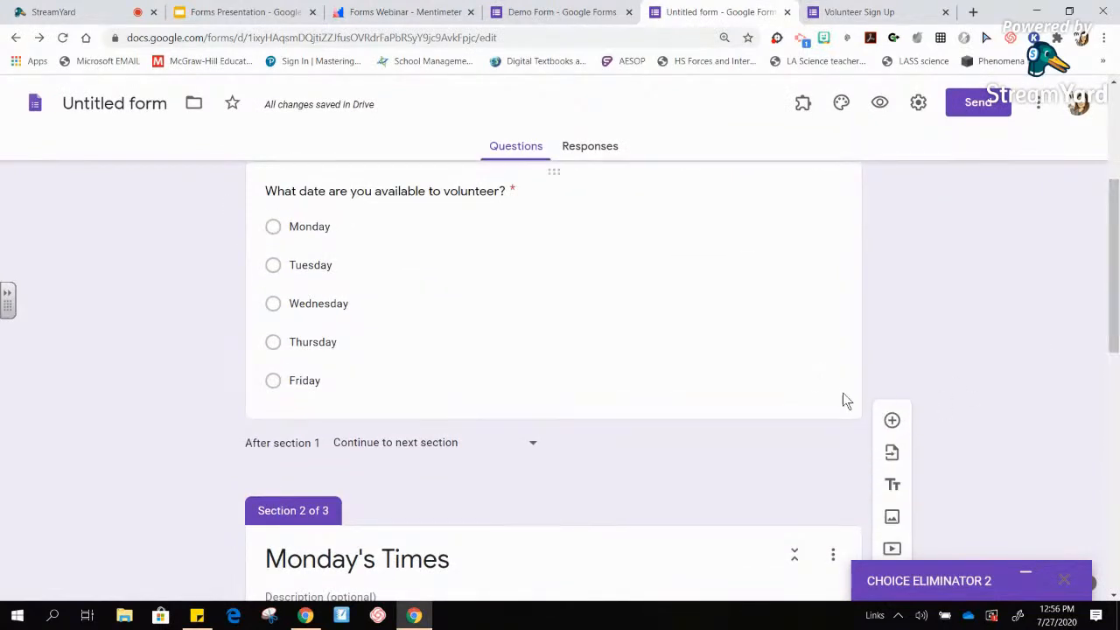
- Enable Go to section based on answer: Monday to section 2 (Monday's Times), Tuesday to section 3
click(843, 400)
click(822, 510)
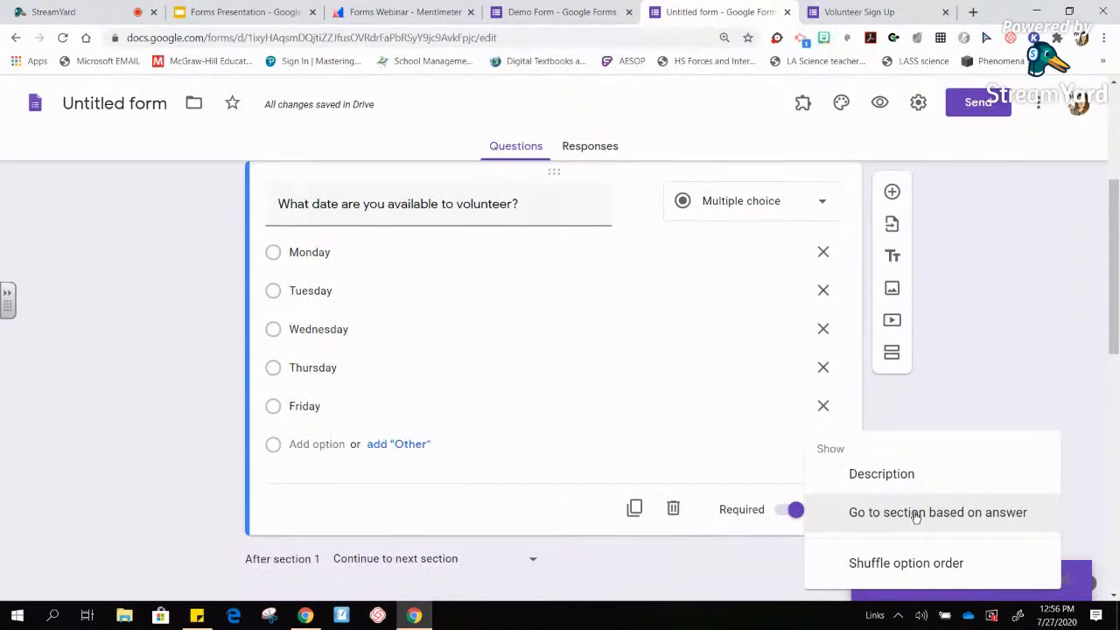
click(970, 422)
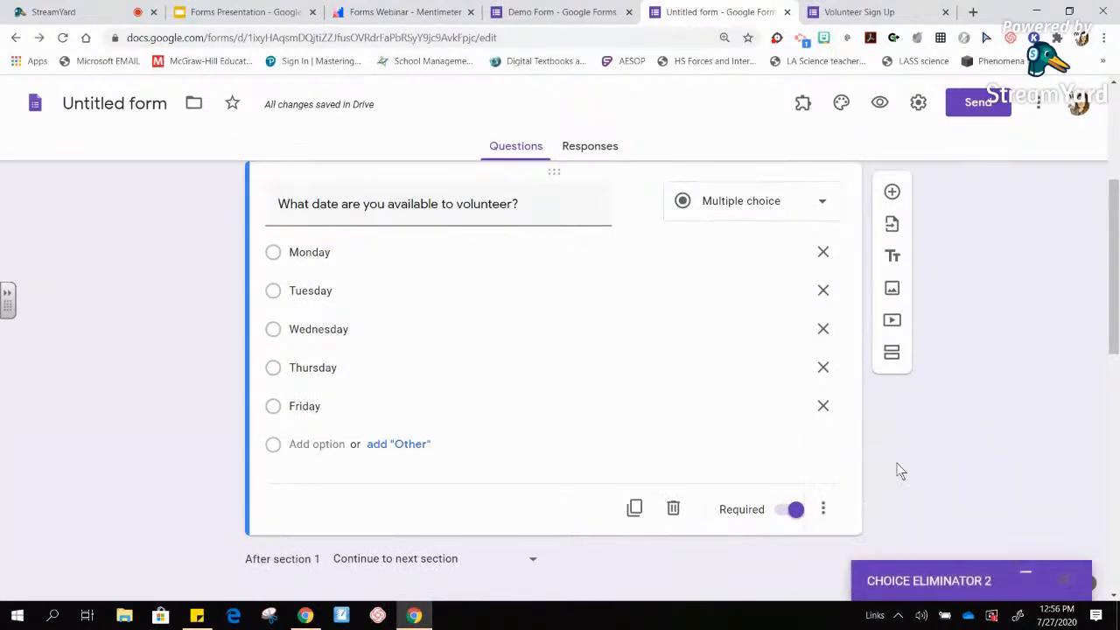
click(825, 510)
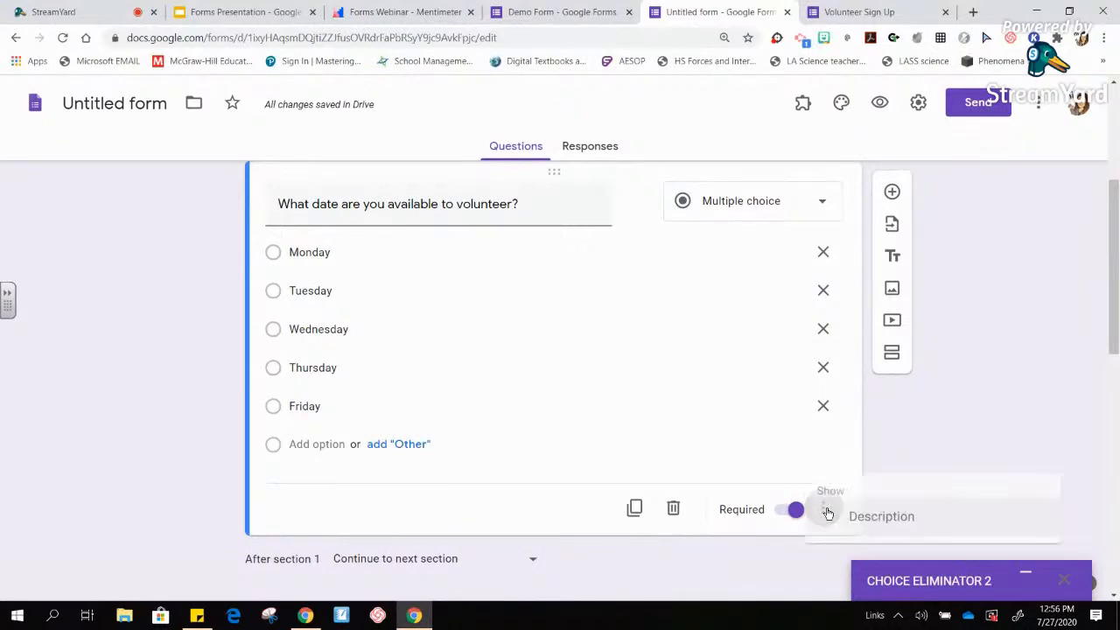
click(892, 512)
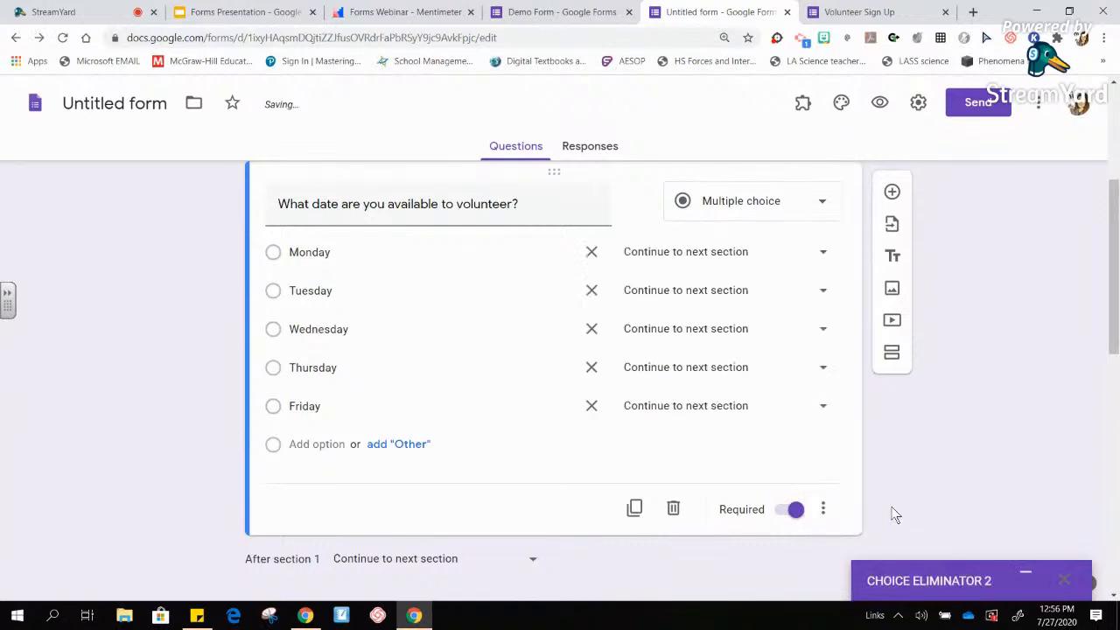
click(668, 254)
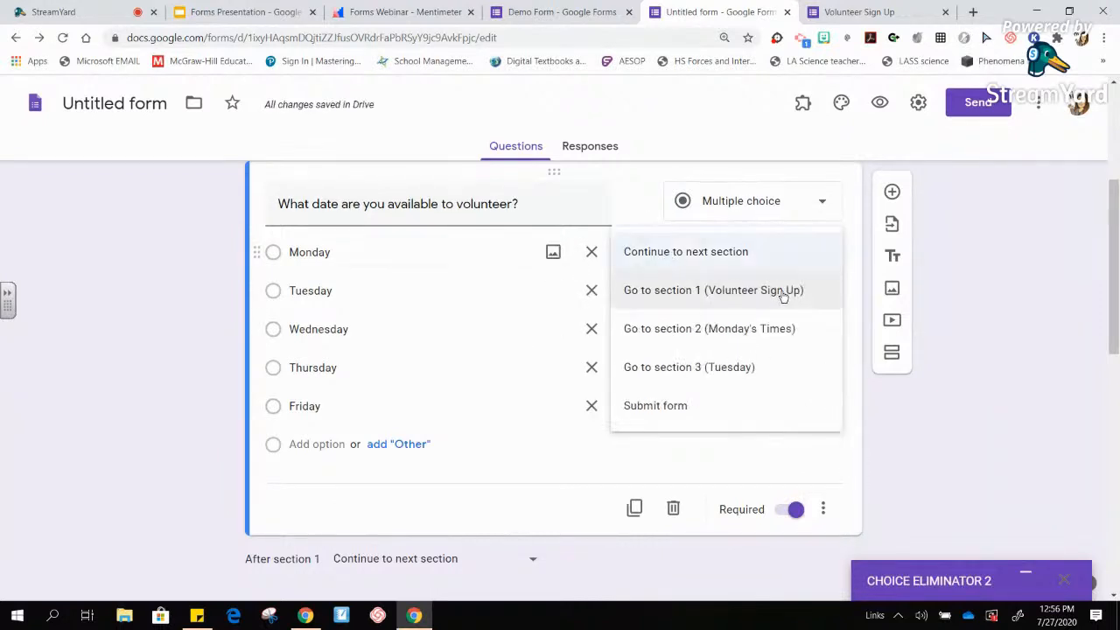
click(706, 331)
click(697, 296)
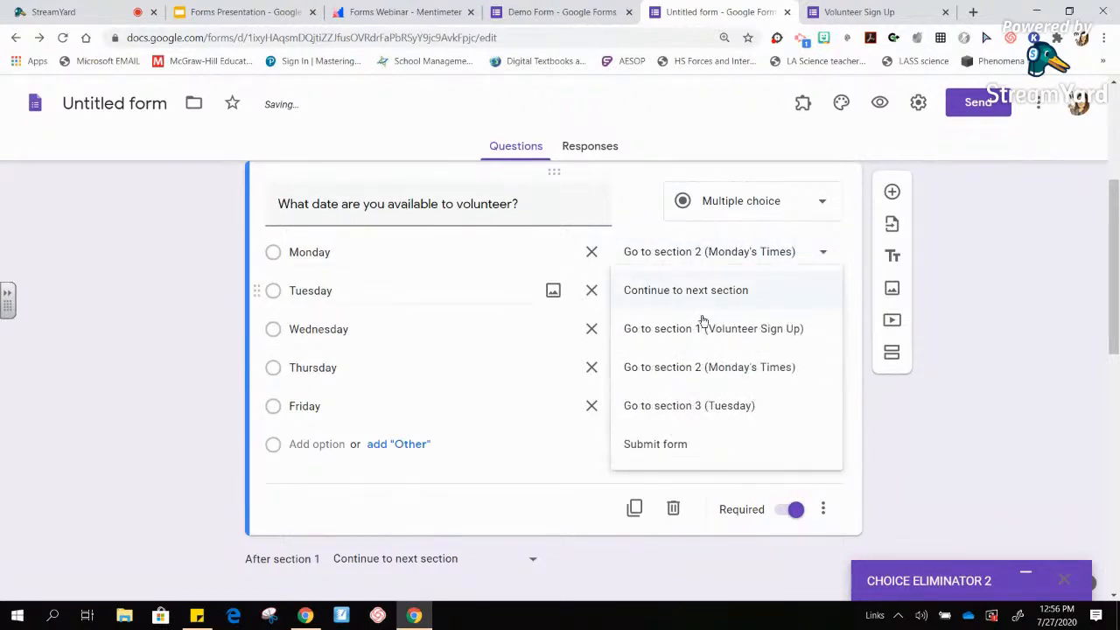
click(726, 407)
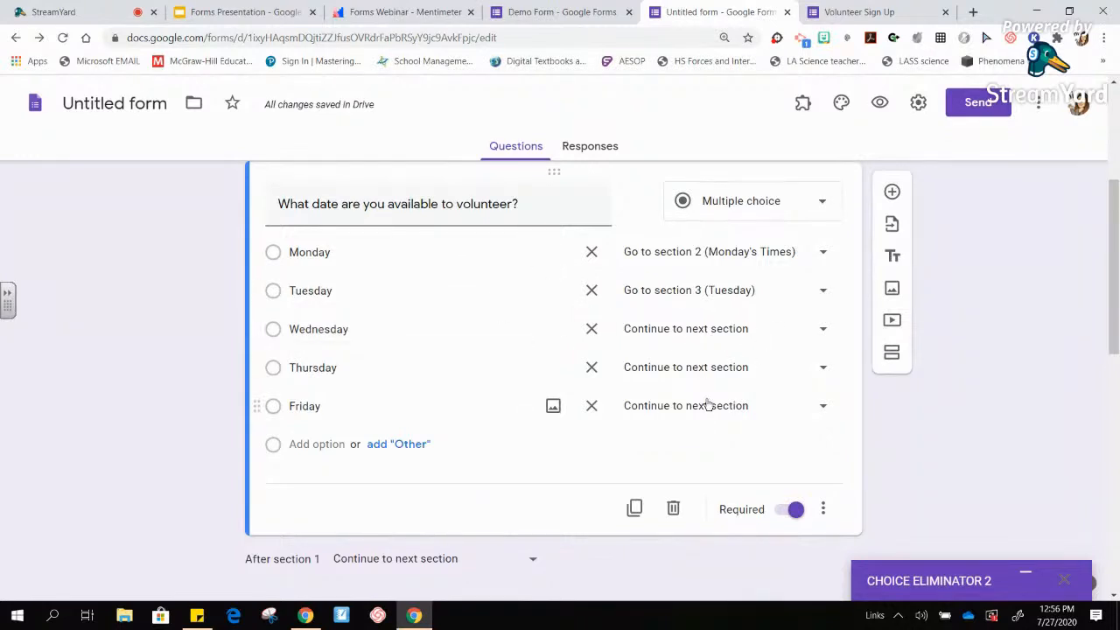
drag(1114, 333, 1109, 194)
- Submit a preview response with placeholder name 'jkfldjslkj', Monday, and the 8:30-9:30 slot, then close the form
click(879, 103)
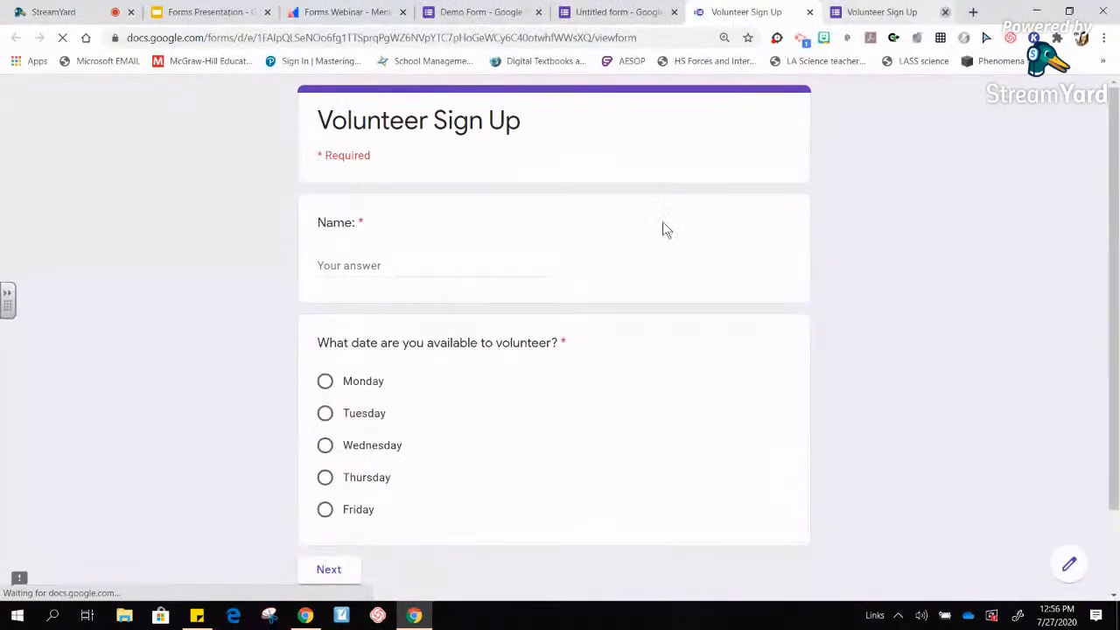
click(358, 272)
text(jkfldjslkj)
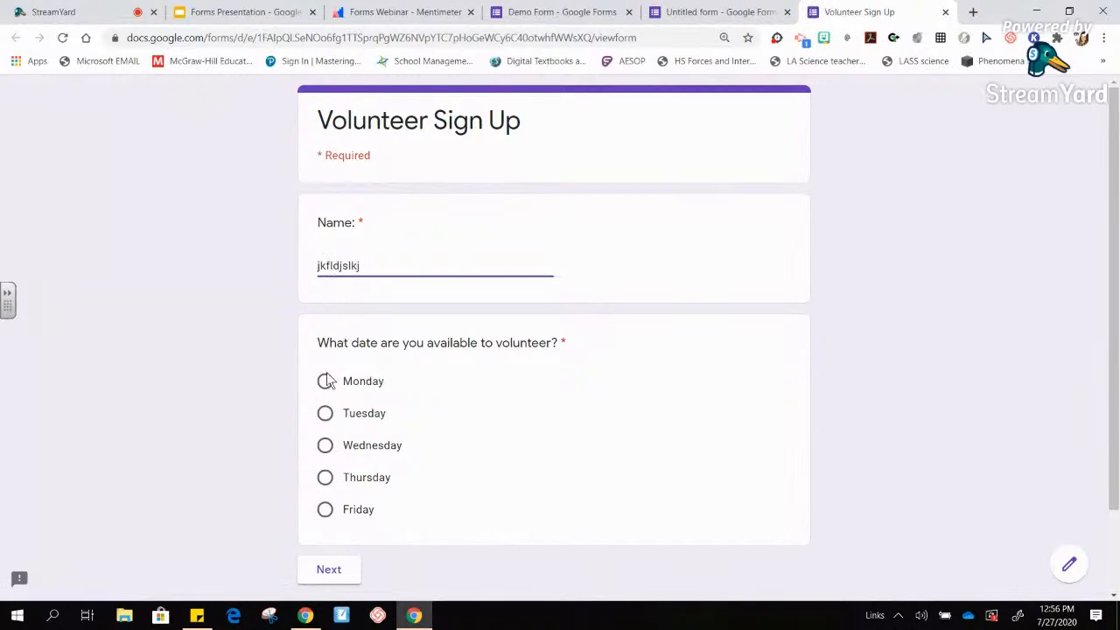
click(325, 385)
click(339, 570)
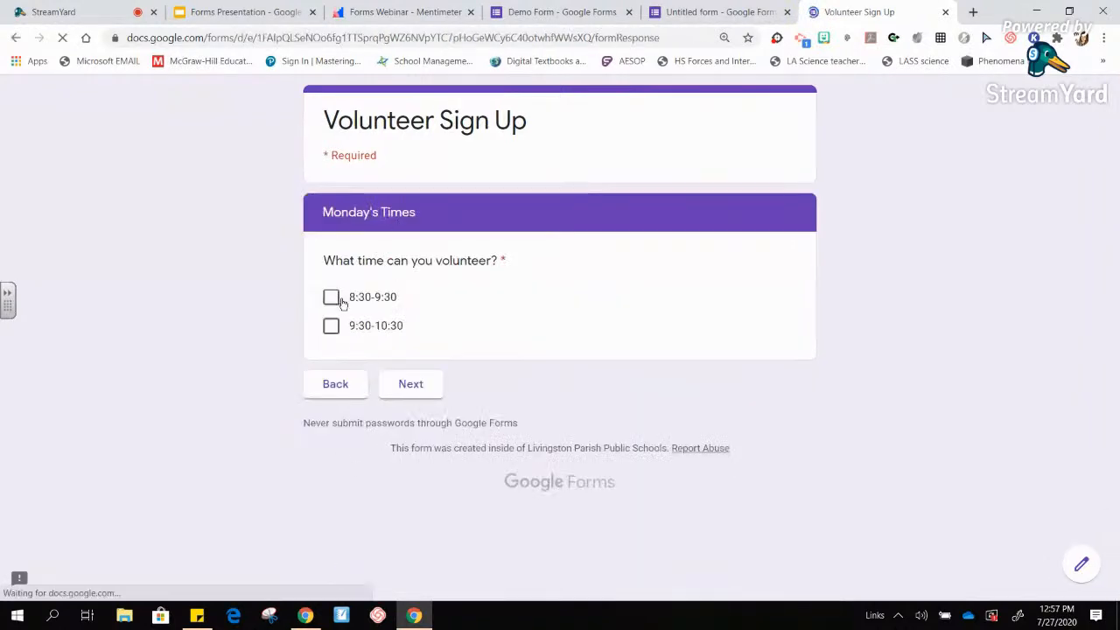
click(330, 297)
click(410, 384)
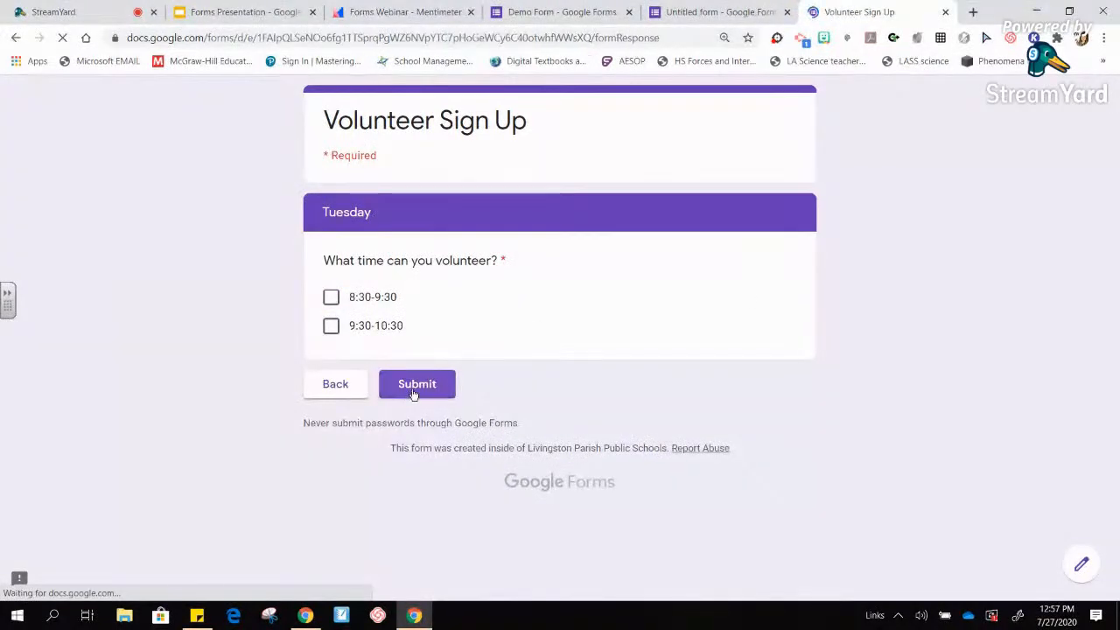
click(414, 393)
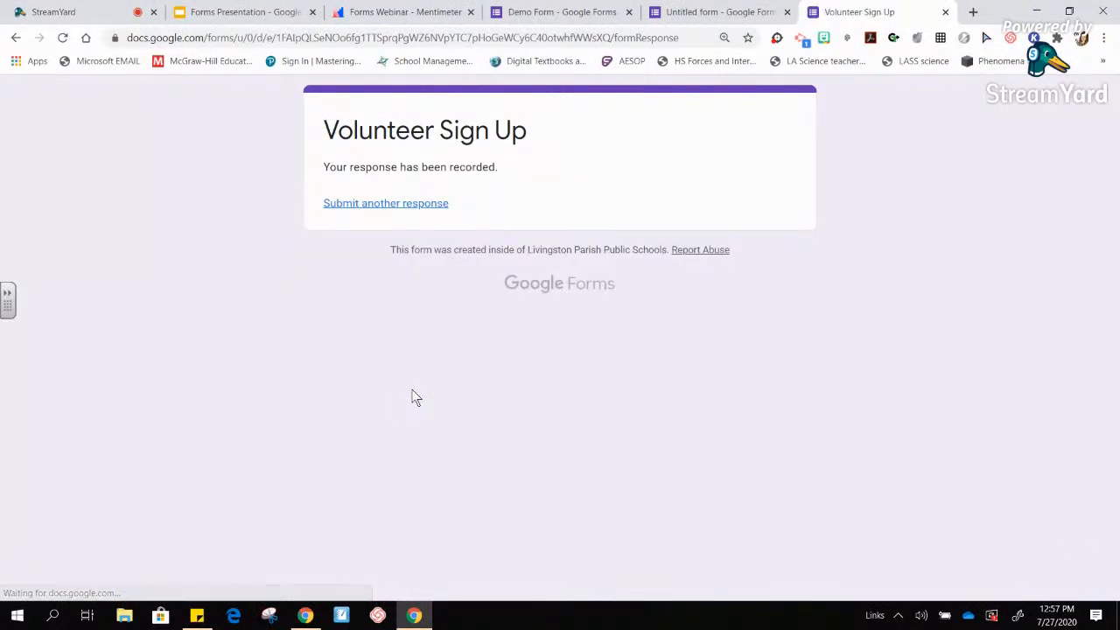
click(945, 13)
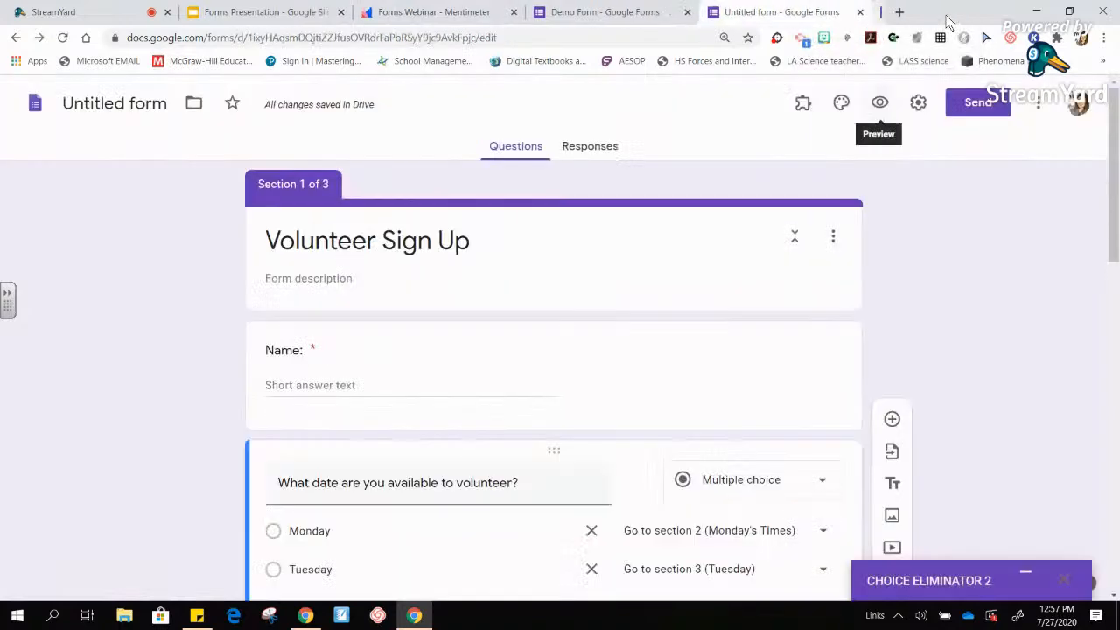
- Close the Untitled form tab to return to the Demo Form editor
click(866, 13)
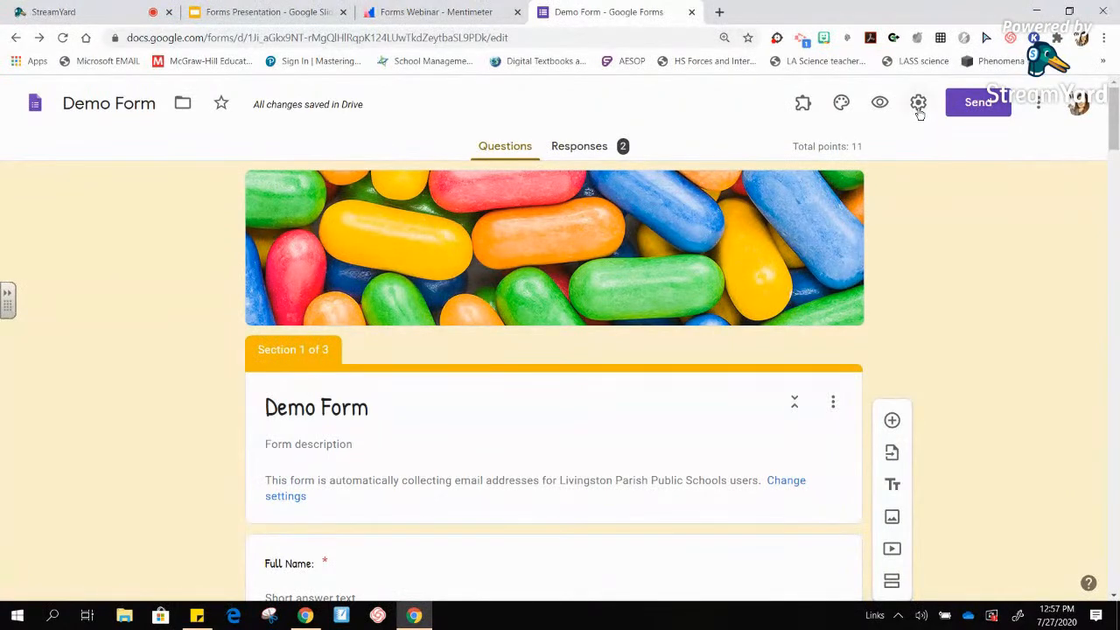
- Go to Google Classroom in a new tab and enter Demo Class
click(719, 12)
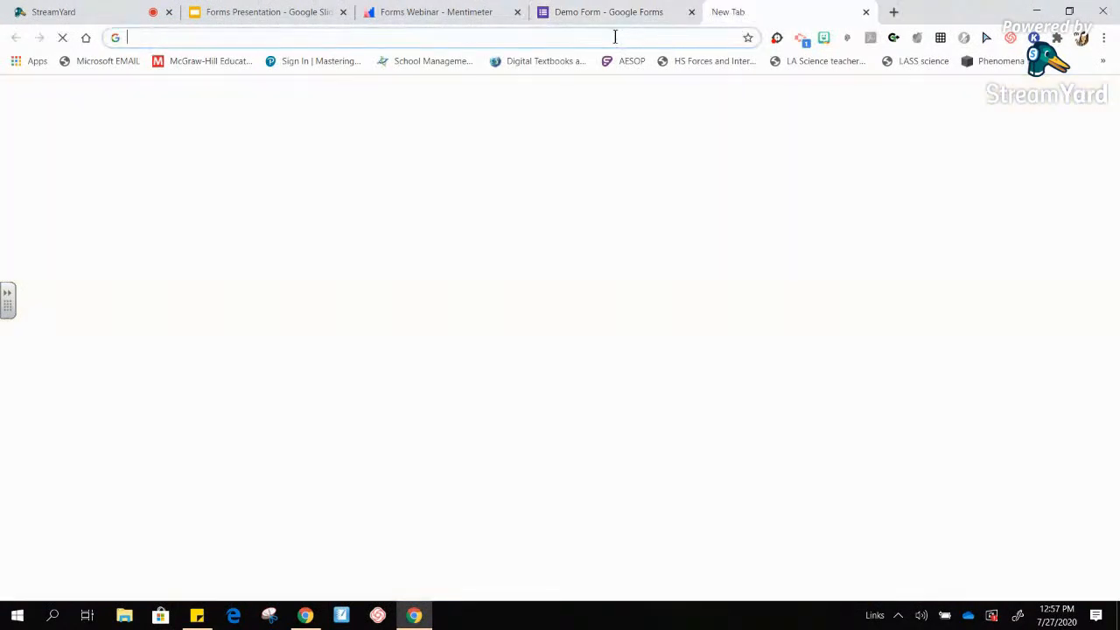
text(cl)
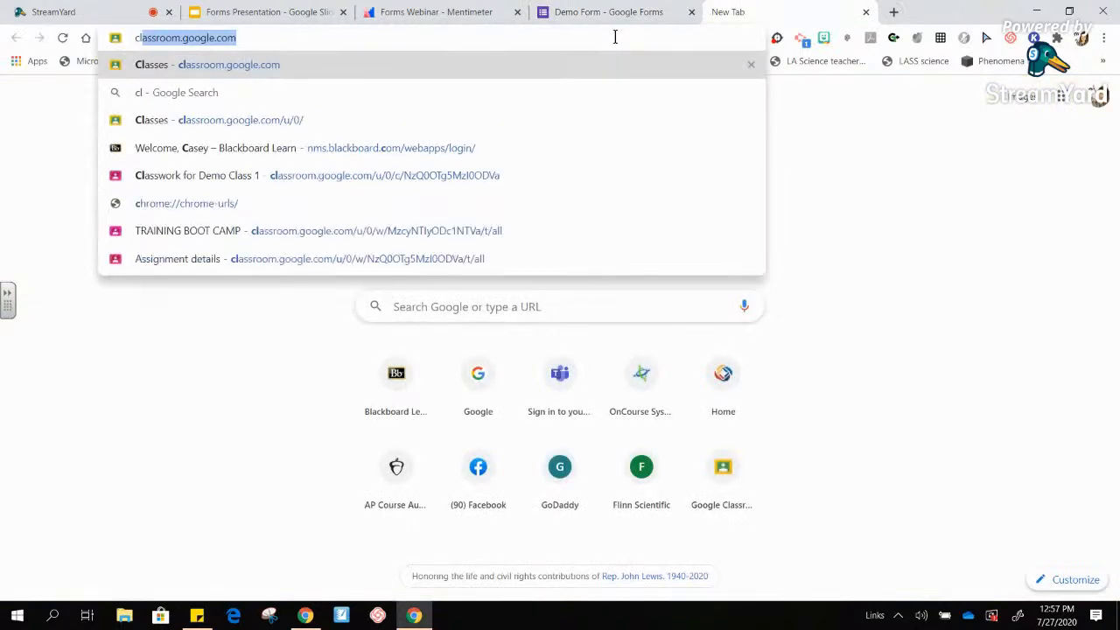
text(ass)
key(Return)
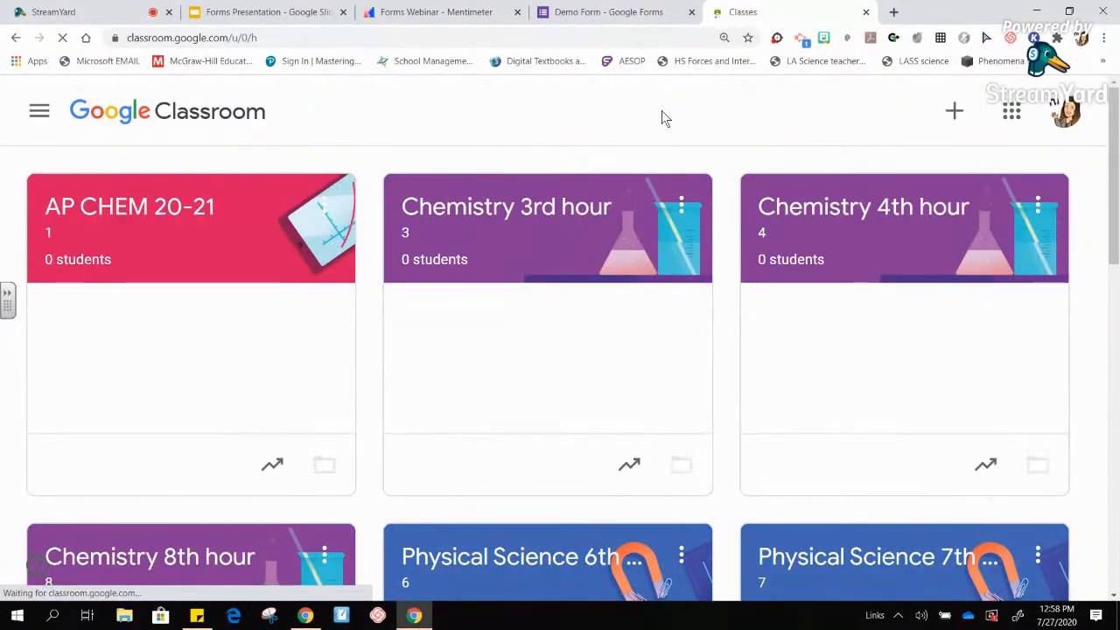
key(ctrl+minus)
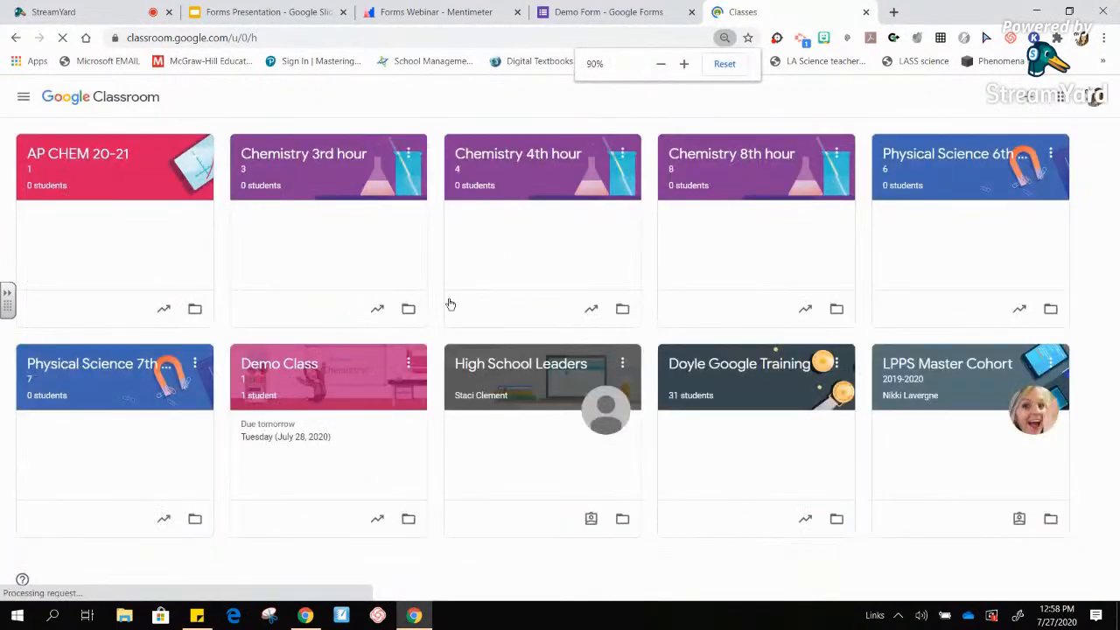
click(286, 371)
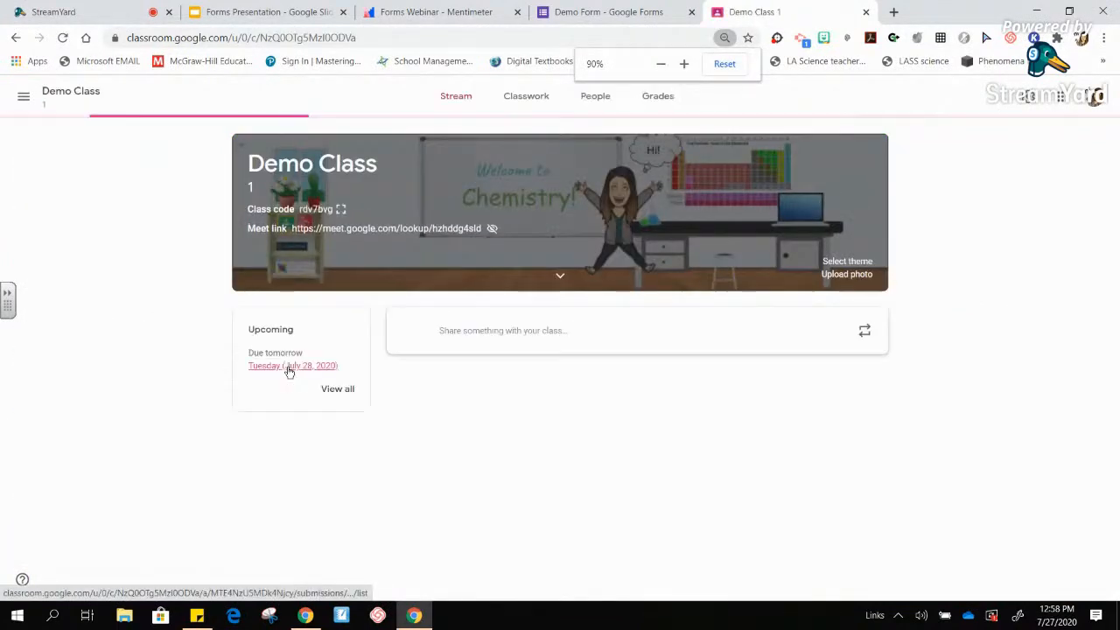
- Create a new Quiz assignment from the class's Classwork page
click(522, 103)
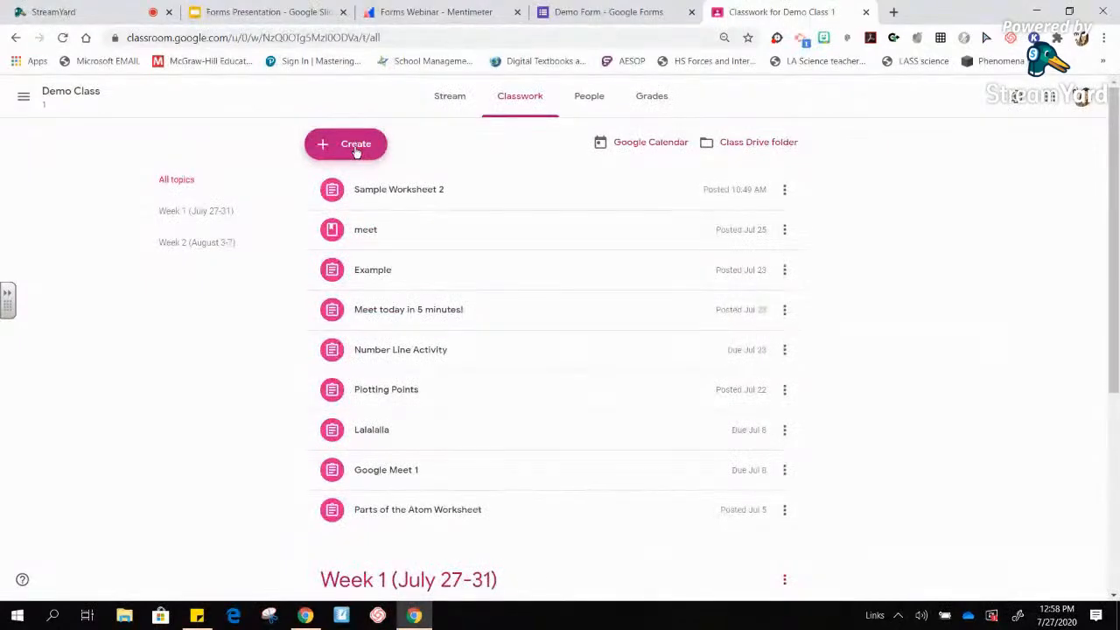
click(356, 149)
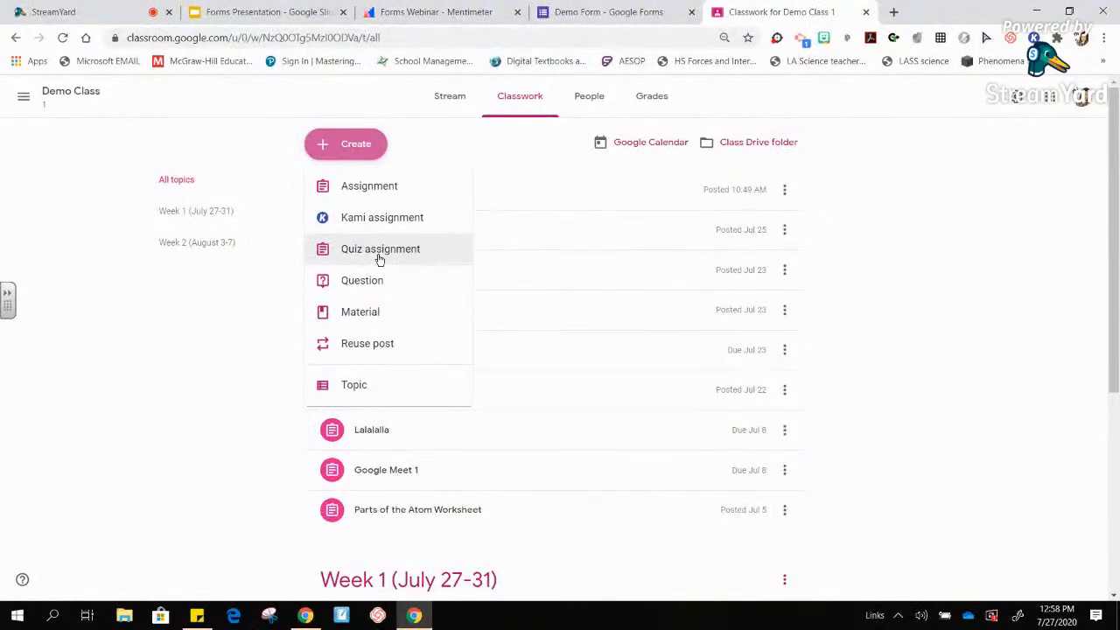
click(379, 256)
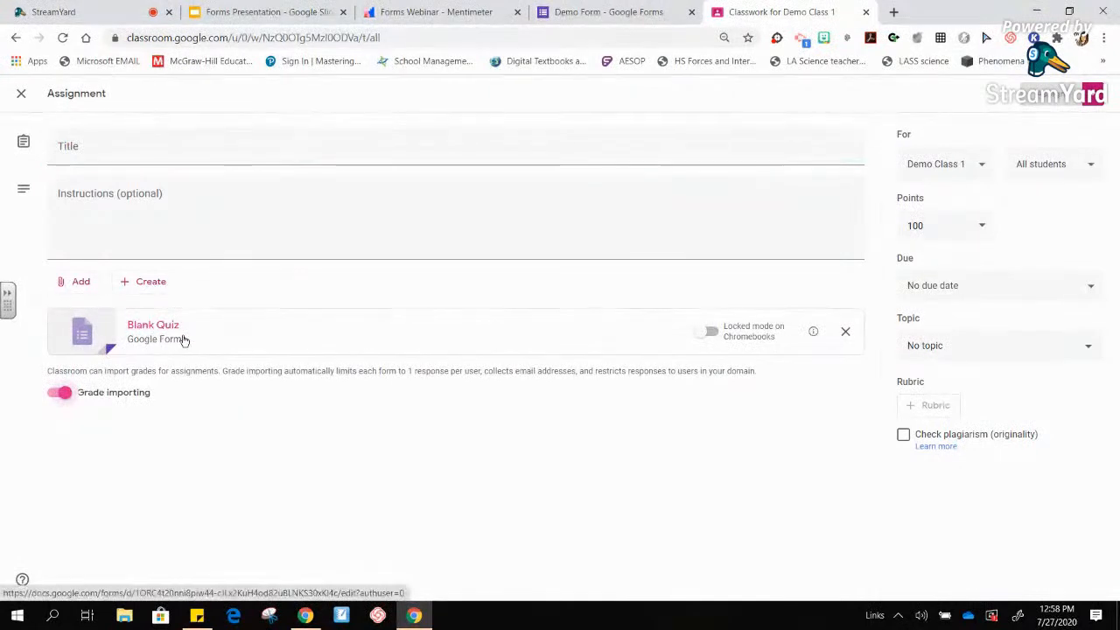
click(183, 340)
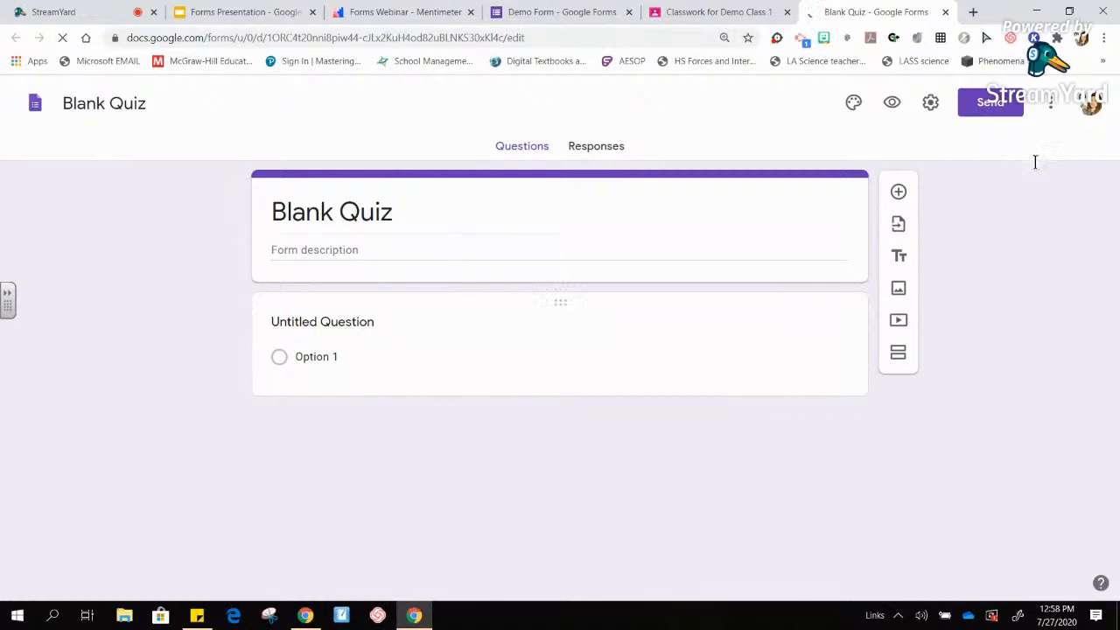
click(930, 103)
click(688, 189)
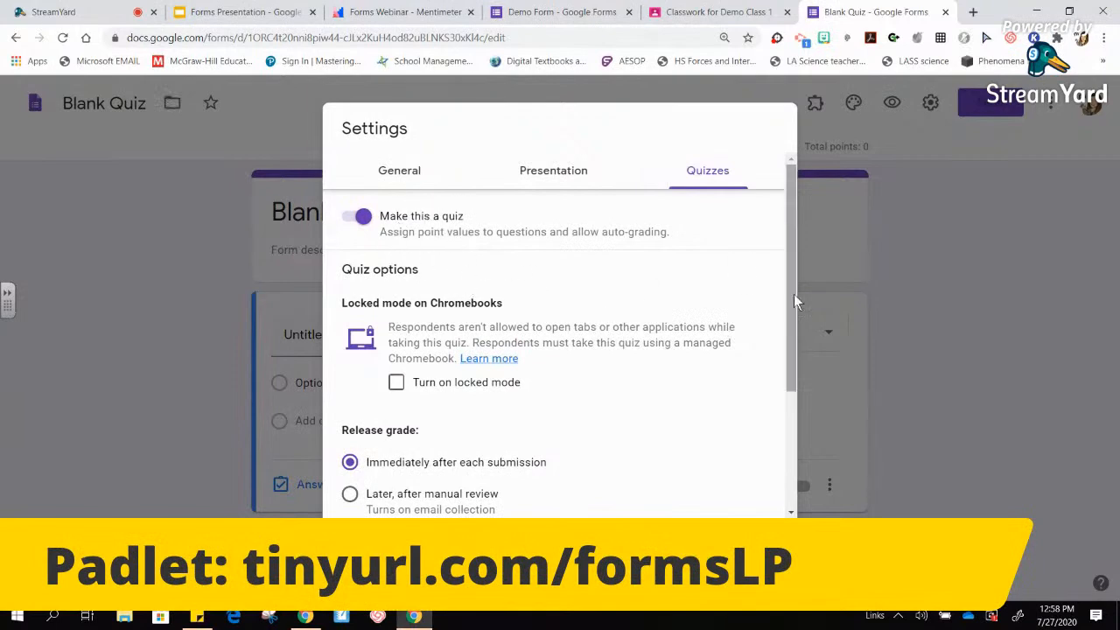
drag(794, 296, 798, 403)
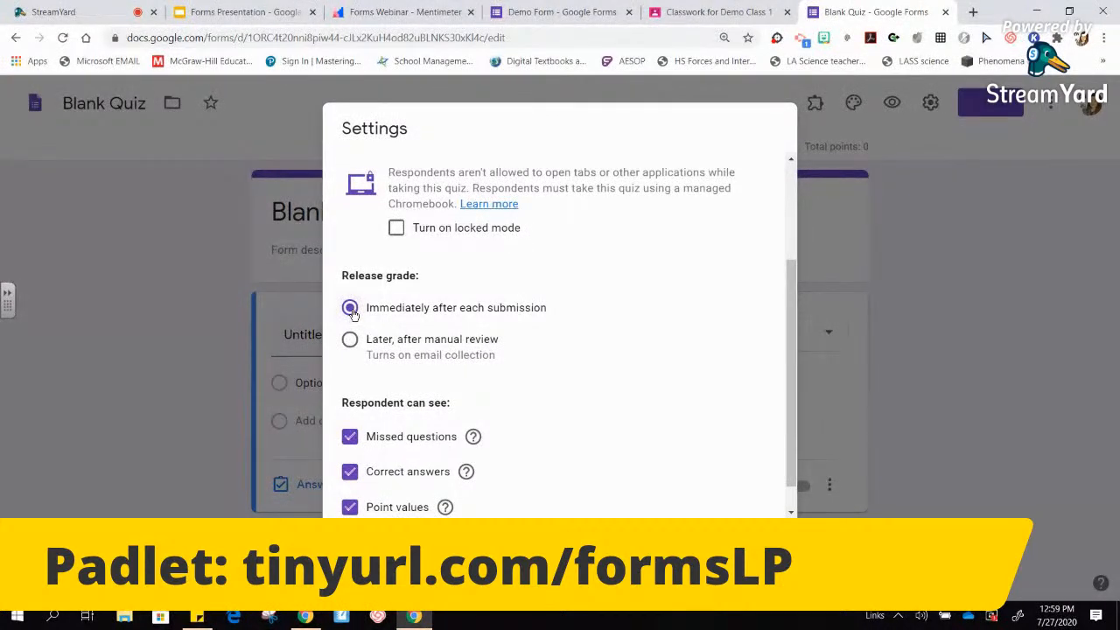
drag(793, 351, 790, 231)
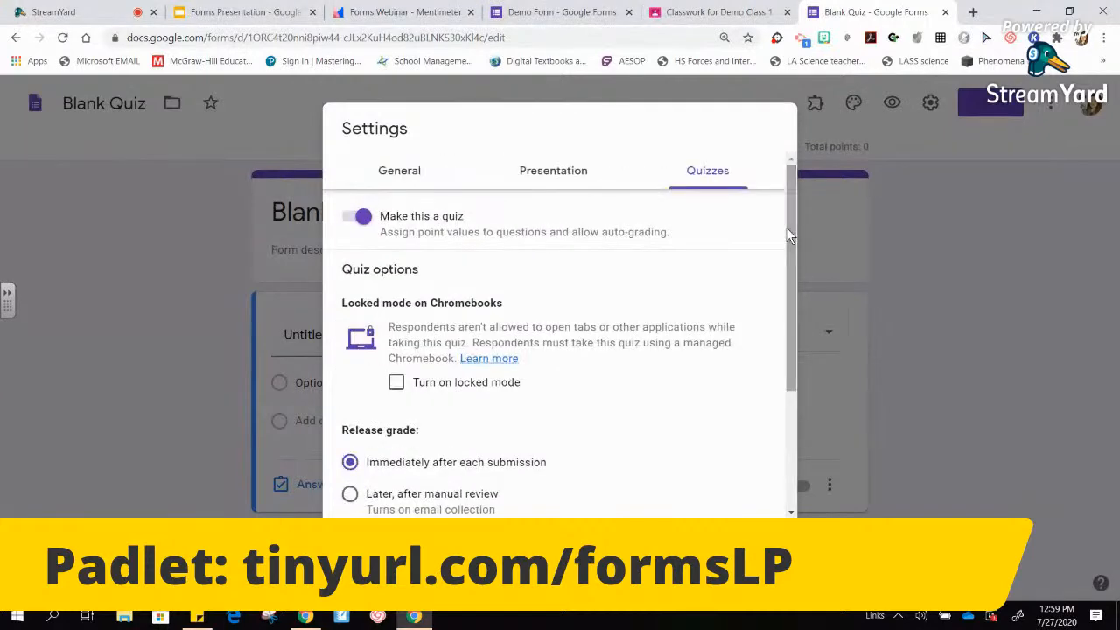
click(399, 171)
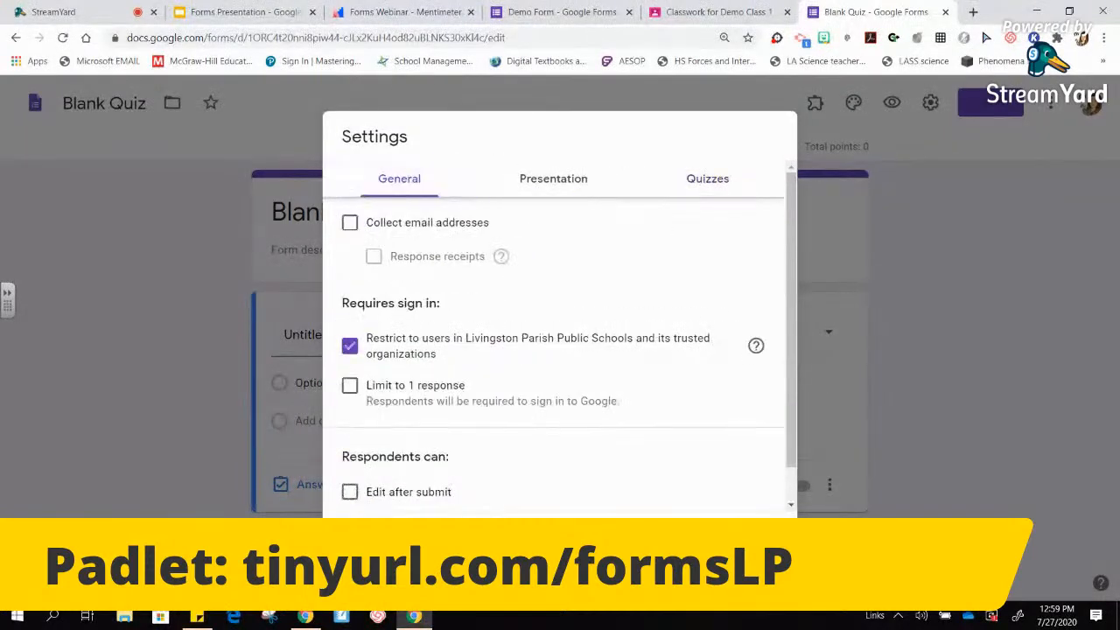
click(768, 539)
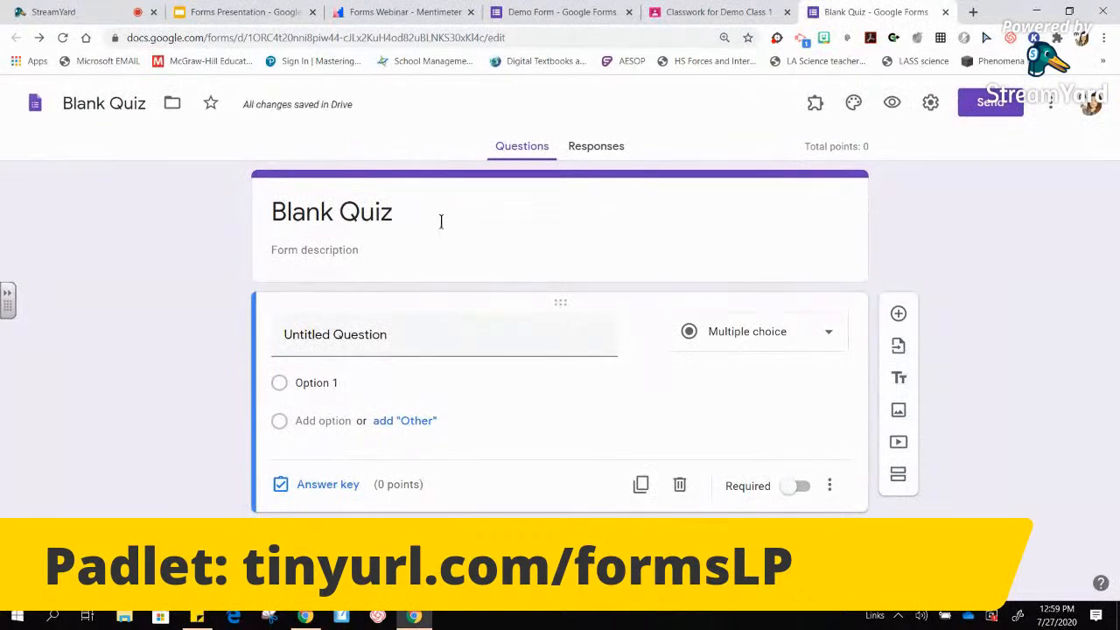
click(739, 11)
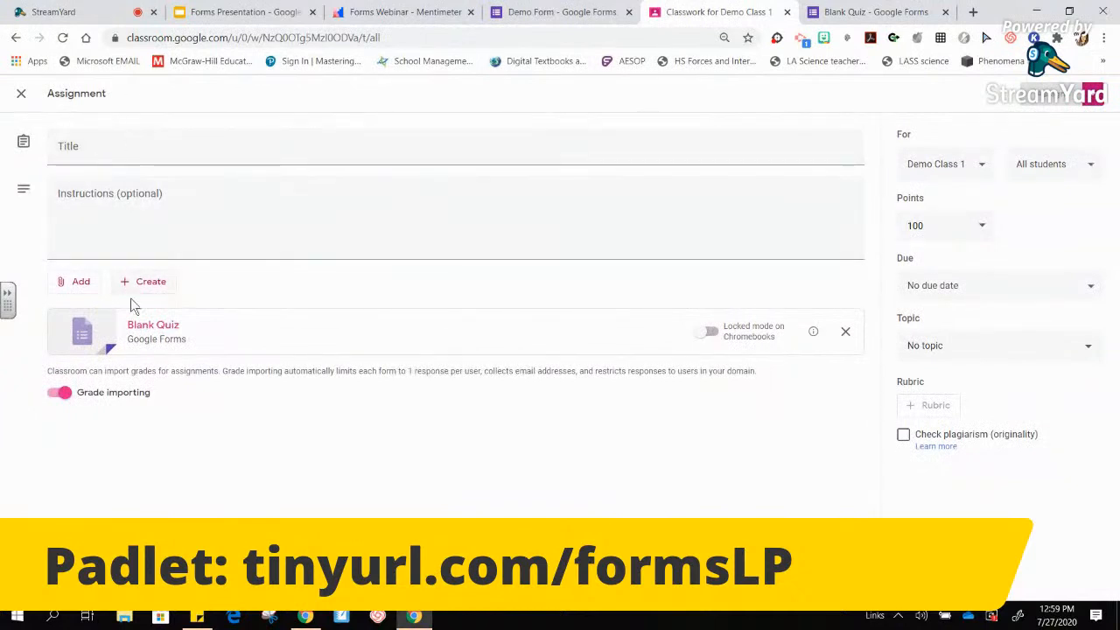
- Attach Demo Form from Google Drive's Recent list and remove the Blank Quiz attachment
click(80, 286)
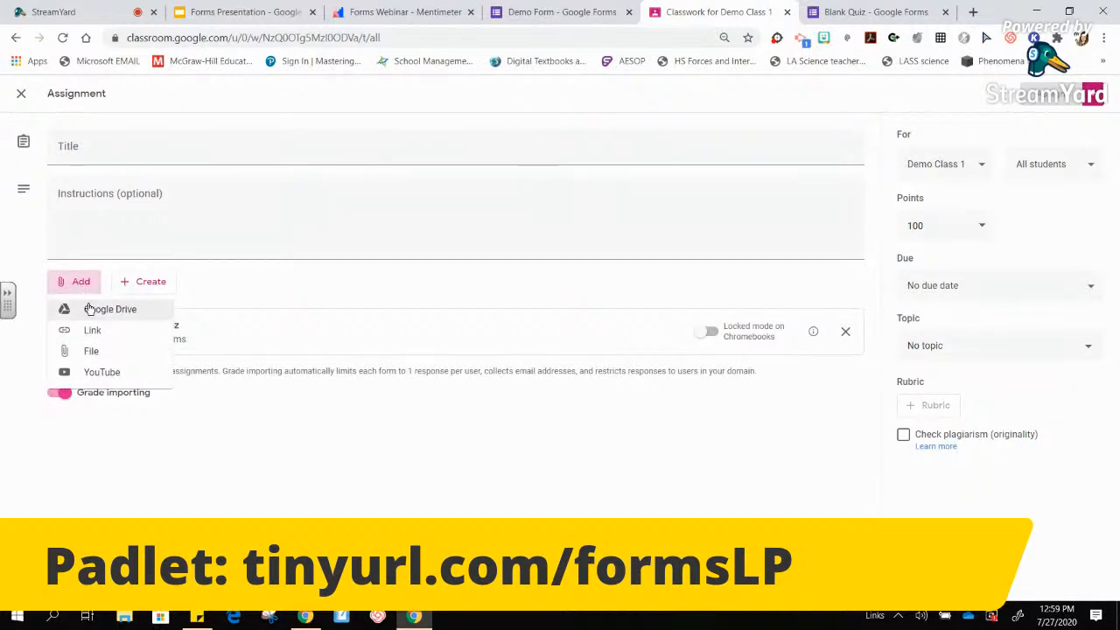
click(93, 310)
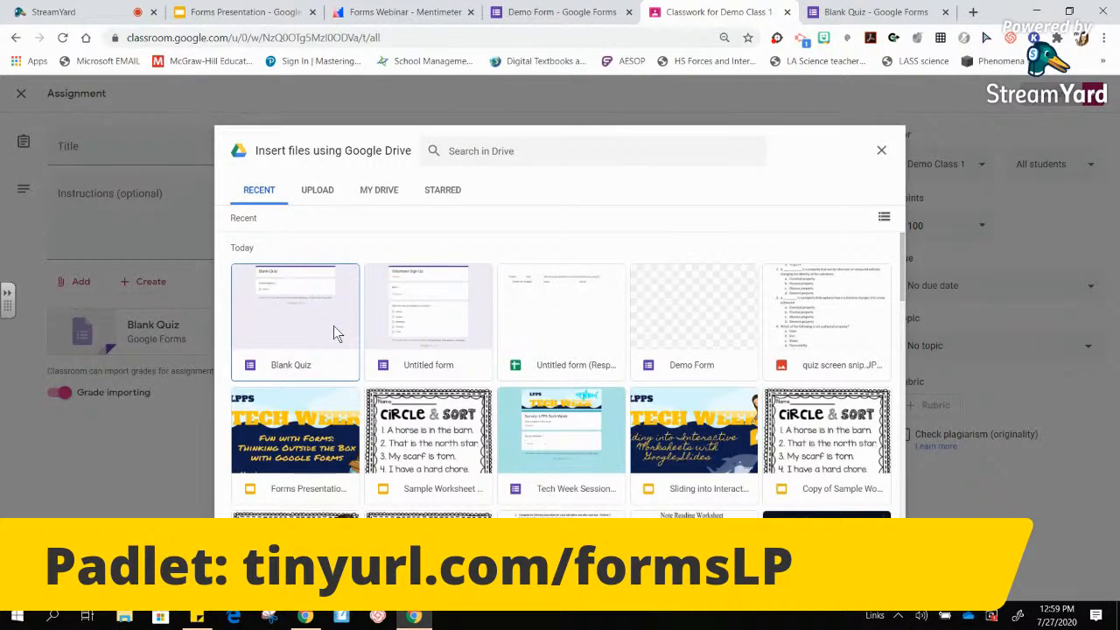
double_click(710, 310)
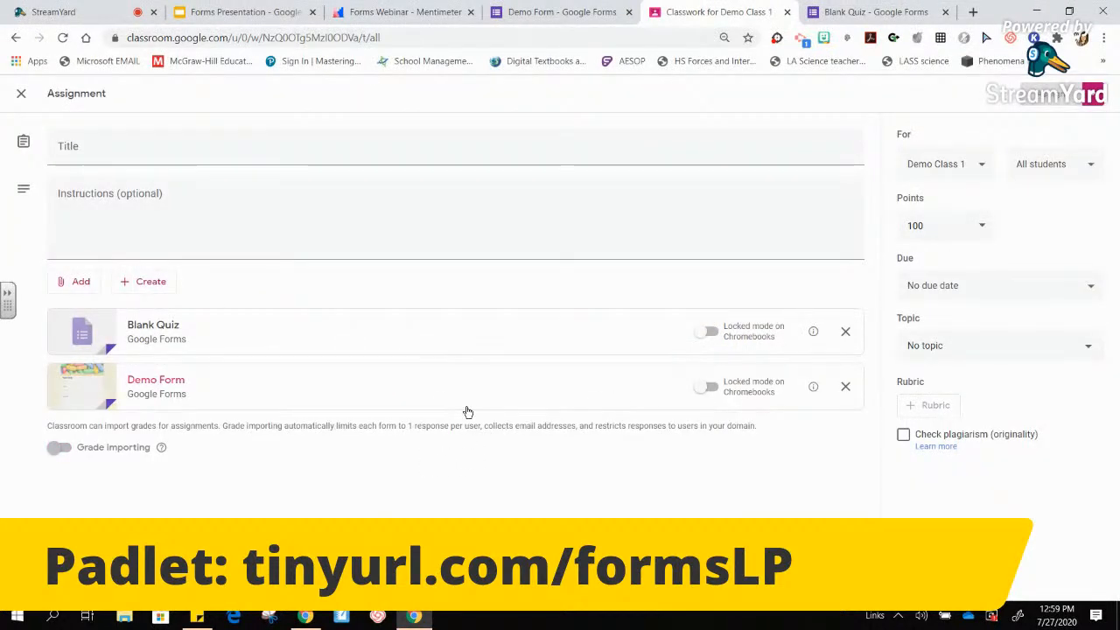
click(845, 331)
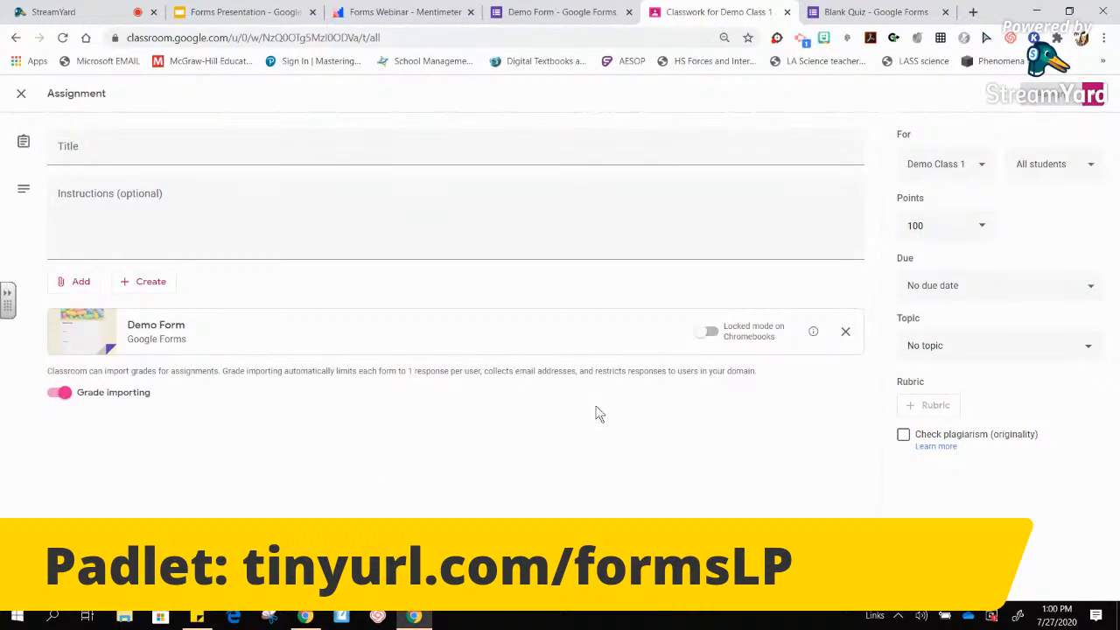
- Title the assignment 'Demo Assignmen' and assign it to all students in Demo Class
click(221, 152)
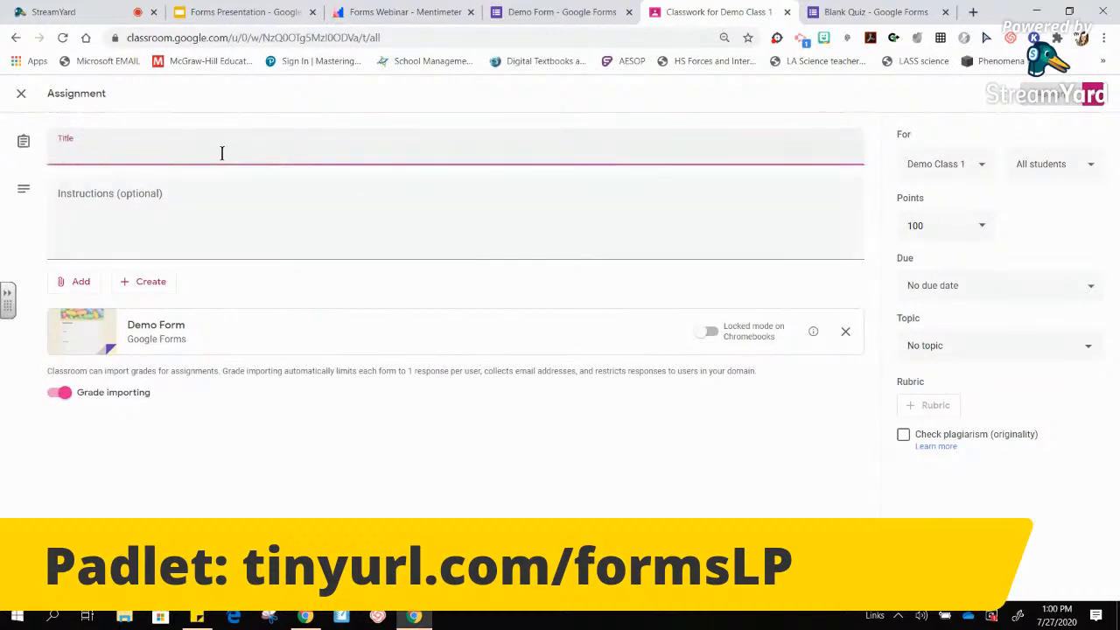
text(Dem)
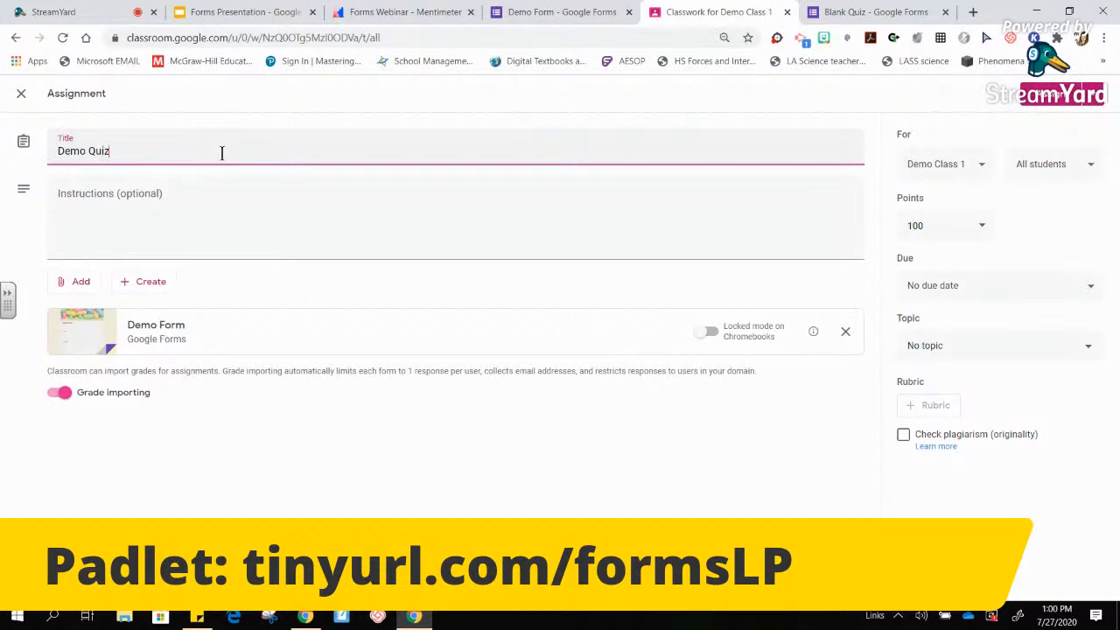
text(o Assignment)
click(980, 167)
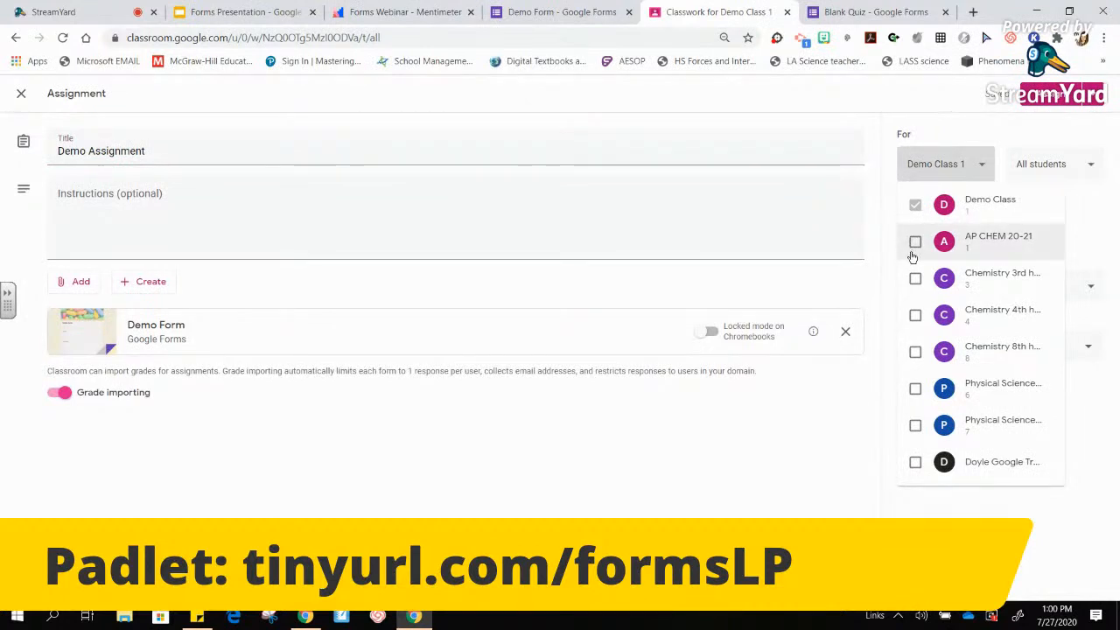
click(982, 168)
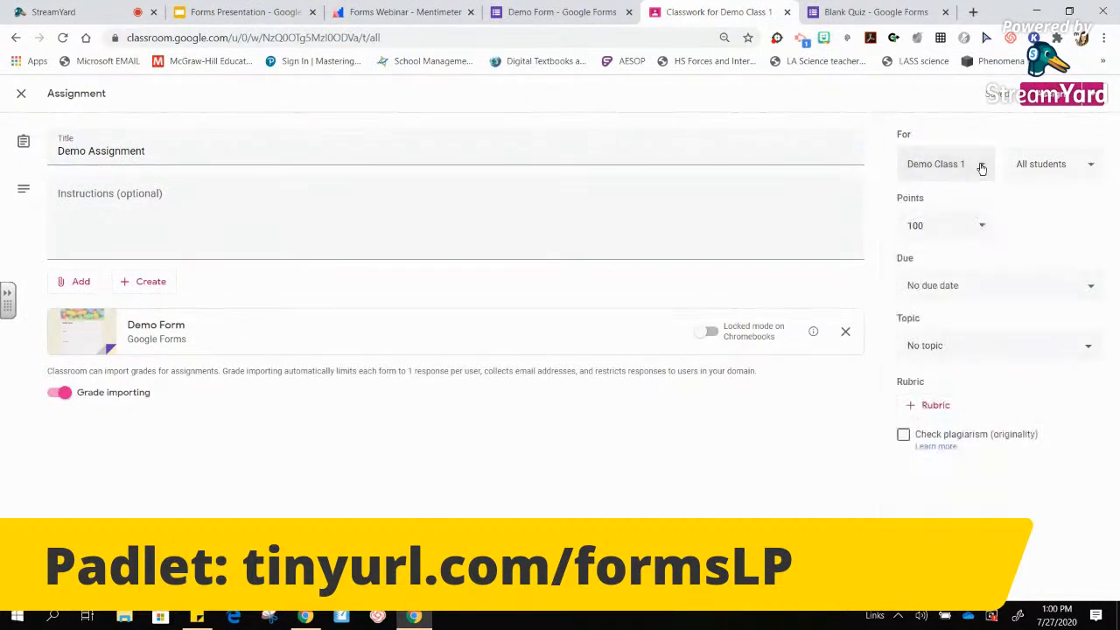
click(1091, 171)
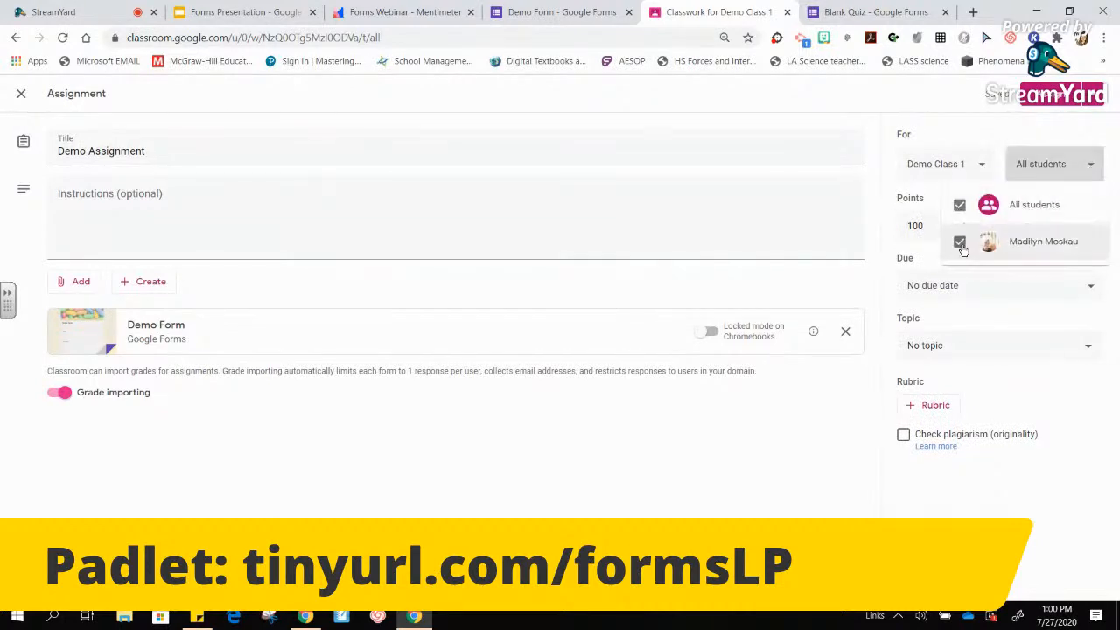
click(959, 206)
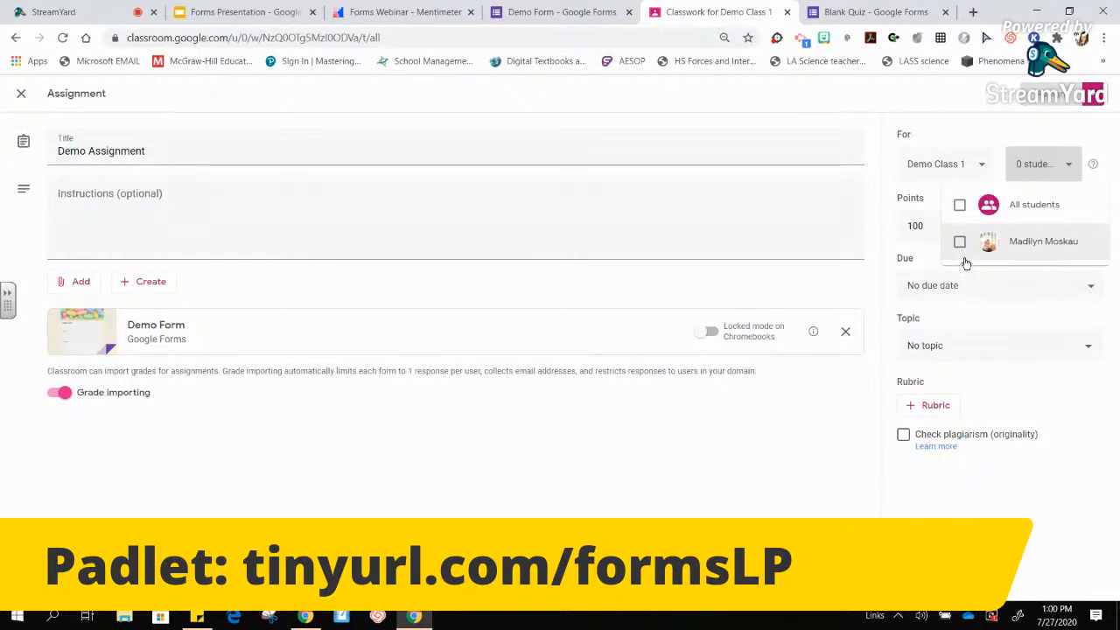
click(959, 206)
click(1050, 125)
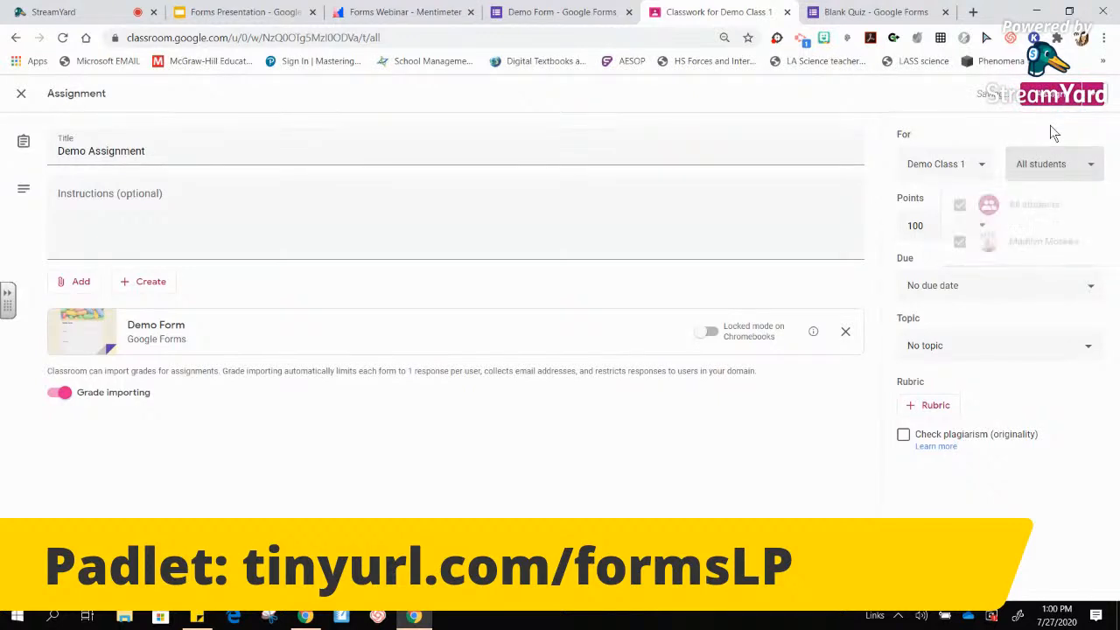
- Set the due date to July 28, leave no topic, and post the assignment
click(944, 288)
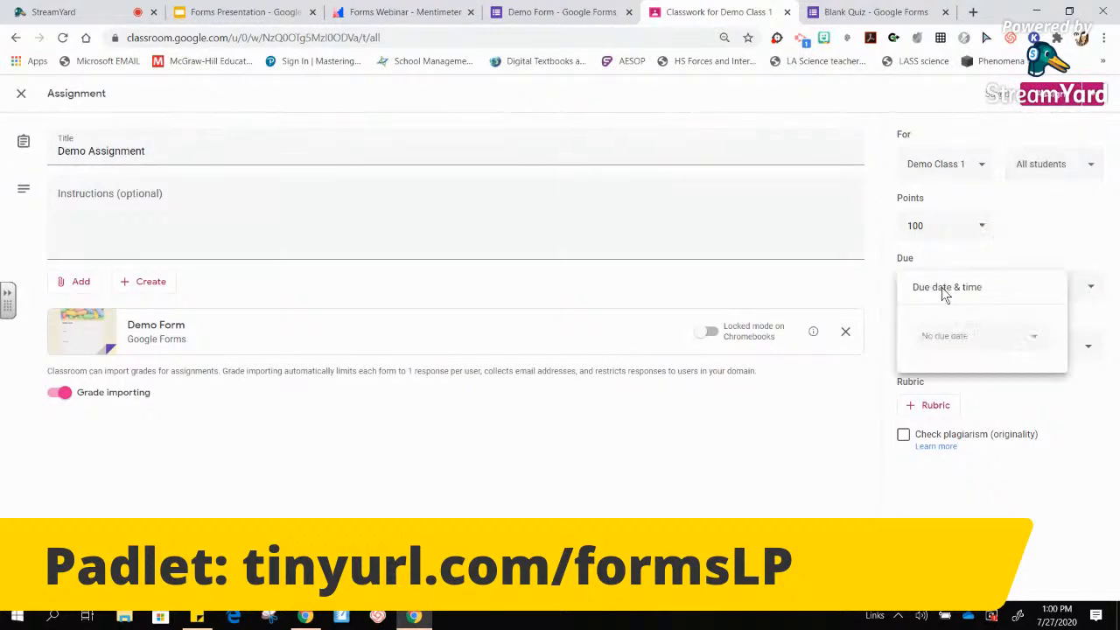
click(953, 341)
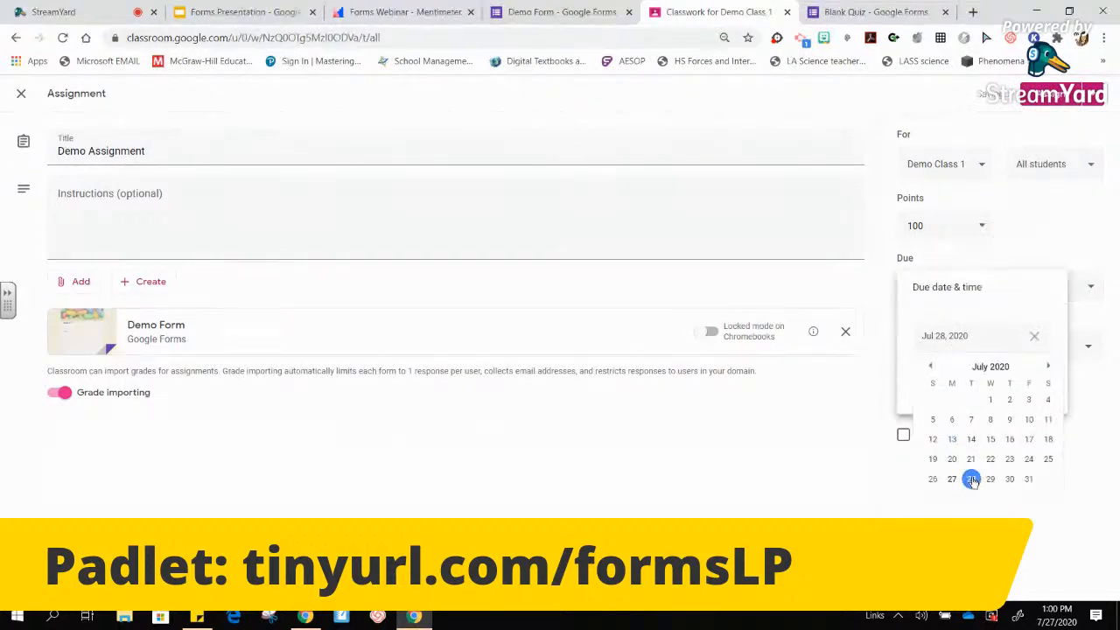
click(971, 479)
click(1055, 526)
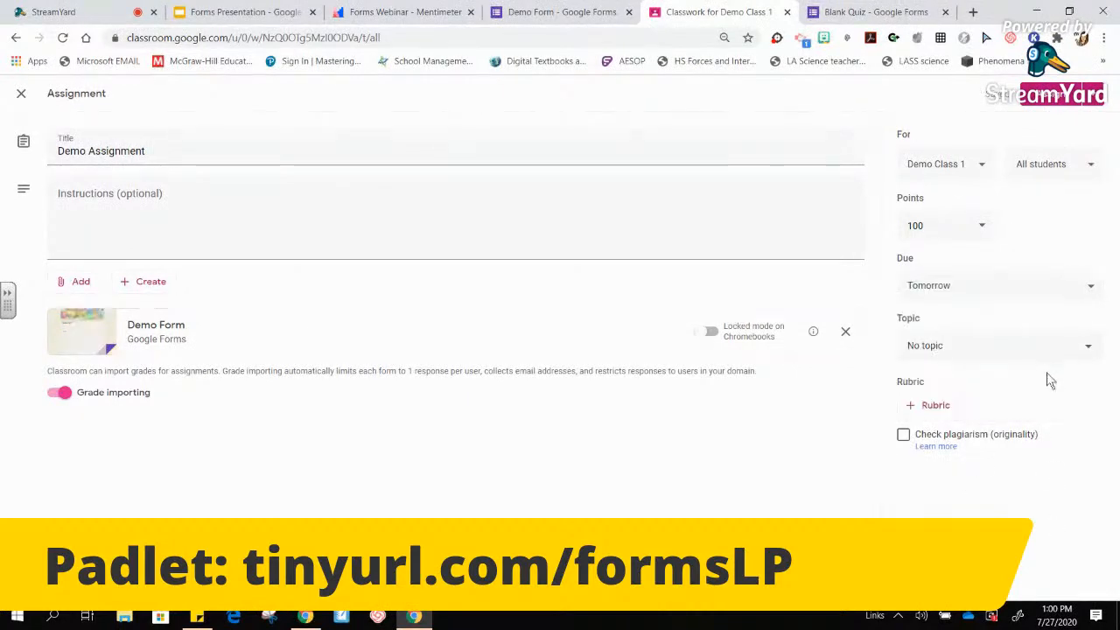
click(973, 350)
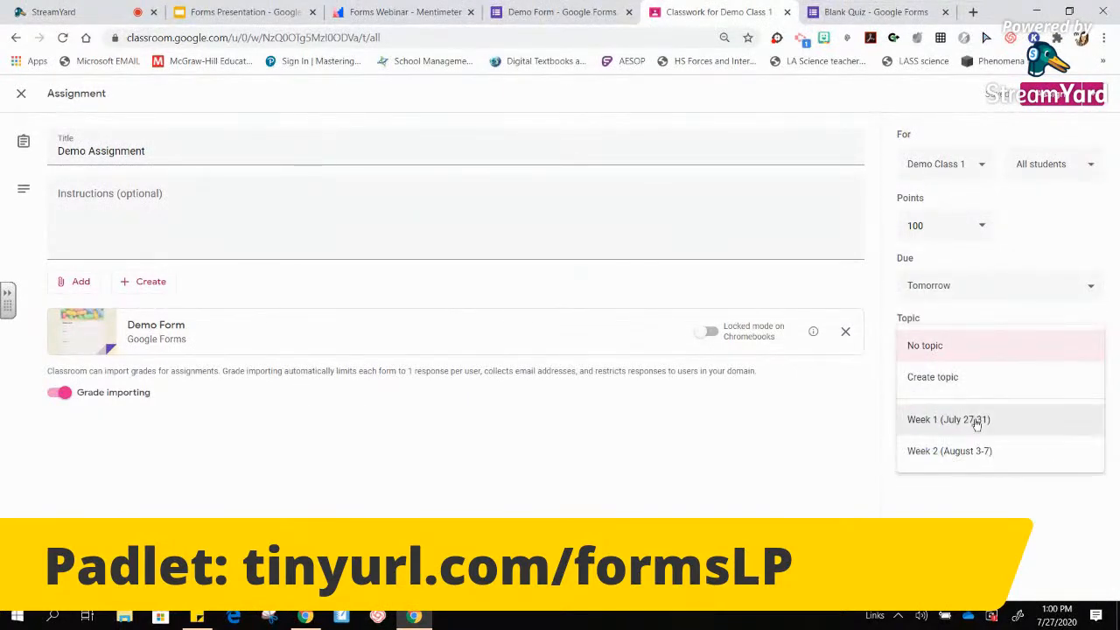
click(988, 468)
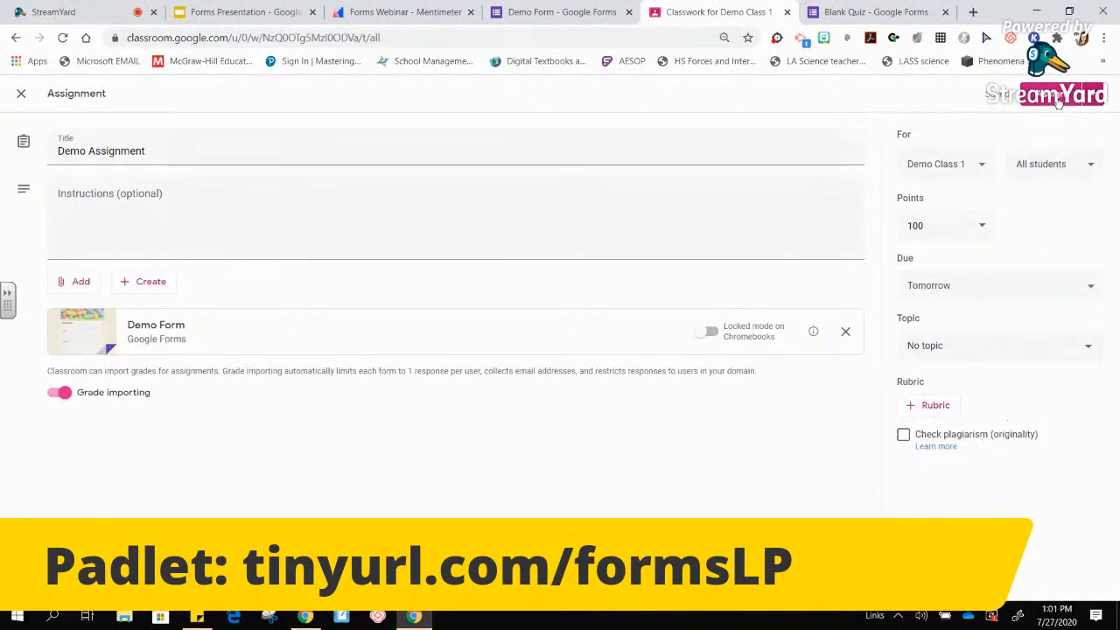
click(1095, 100)
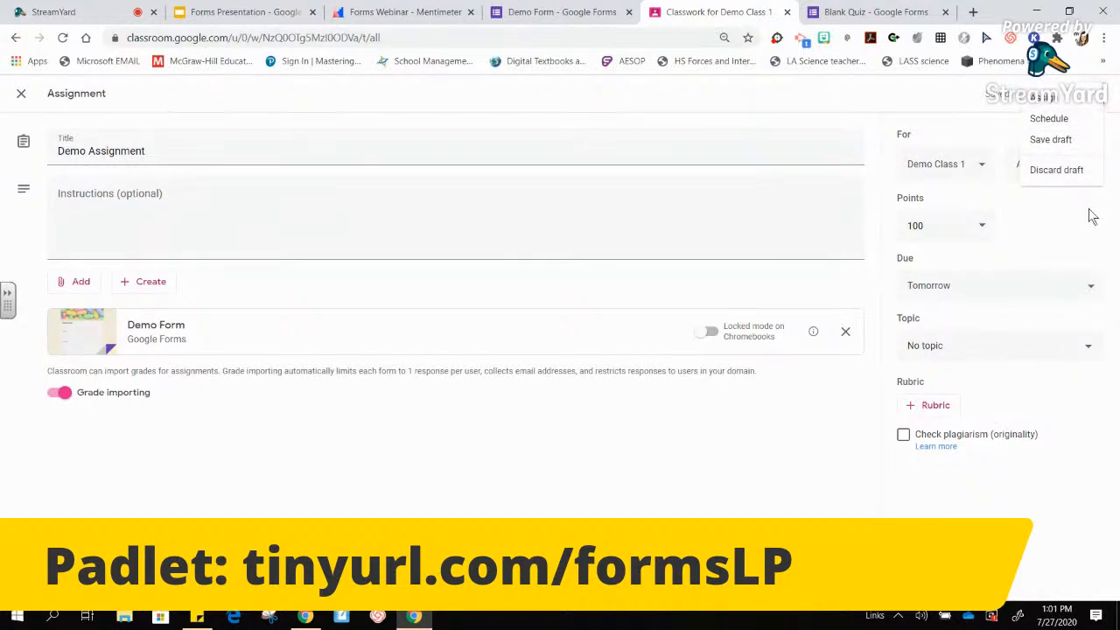
click(1061, 102)
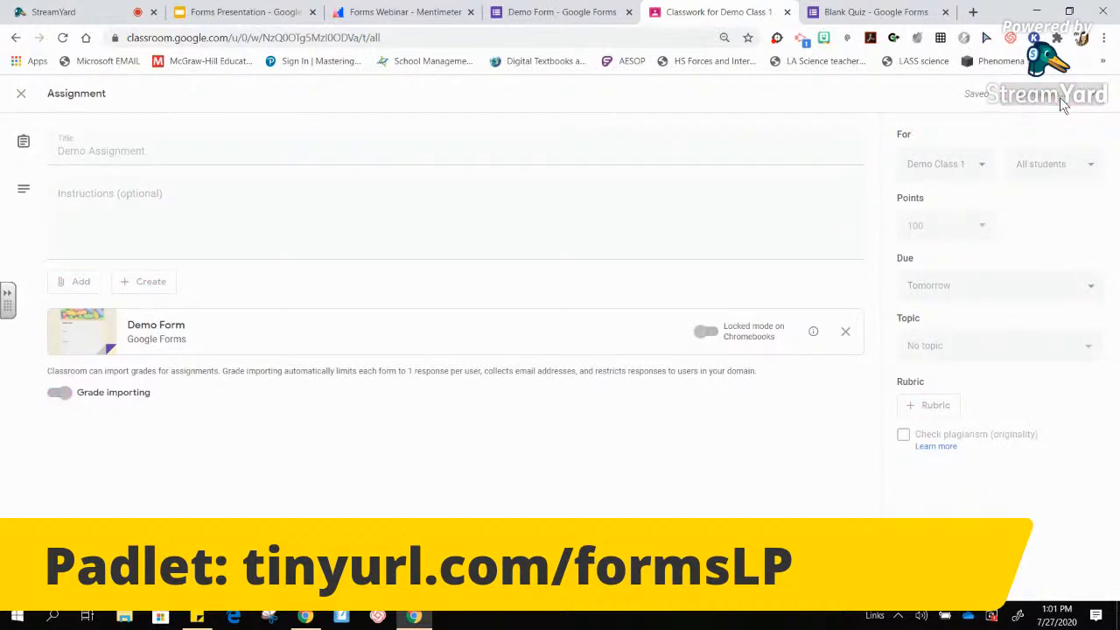
click(316, 617)
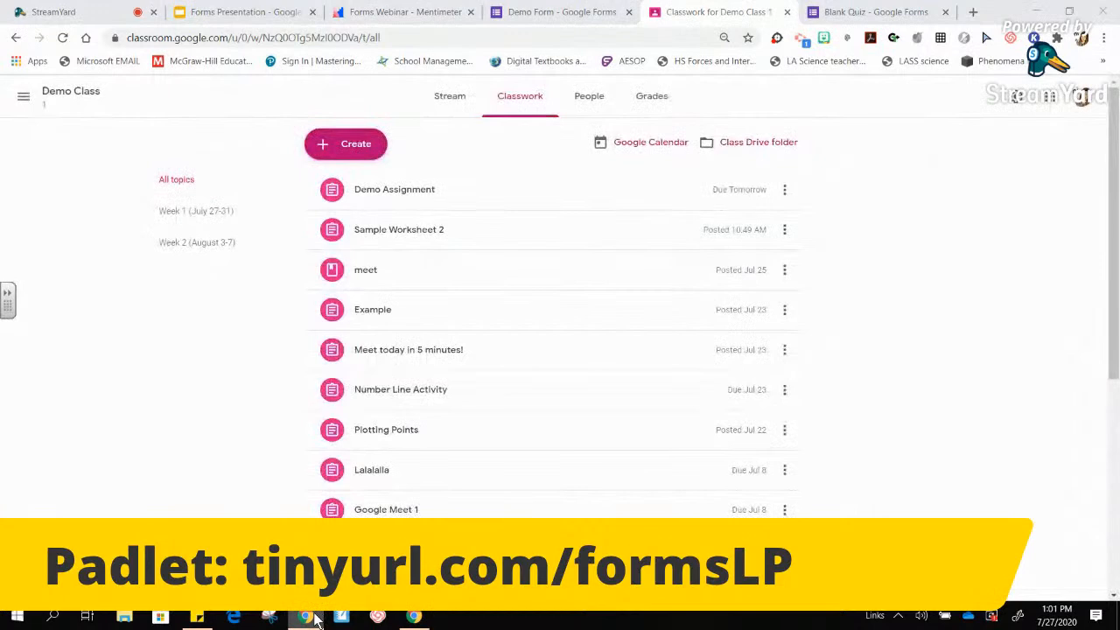
- Move a new tab into its own Chrome window and switch it to the student account (authuser=1)
click(426, 625)
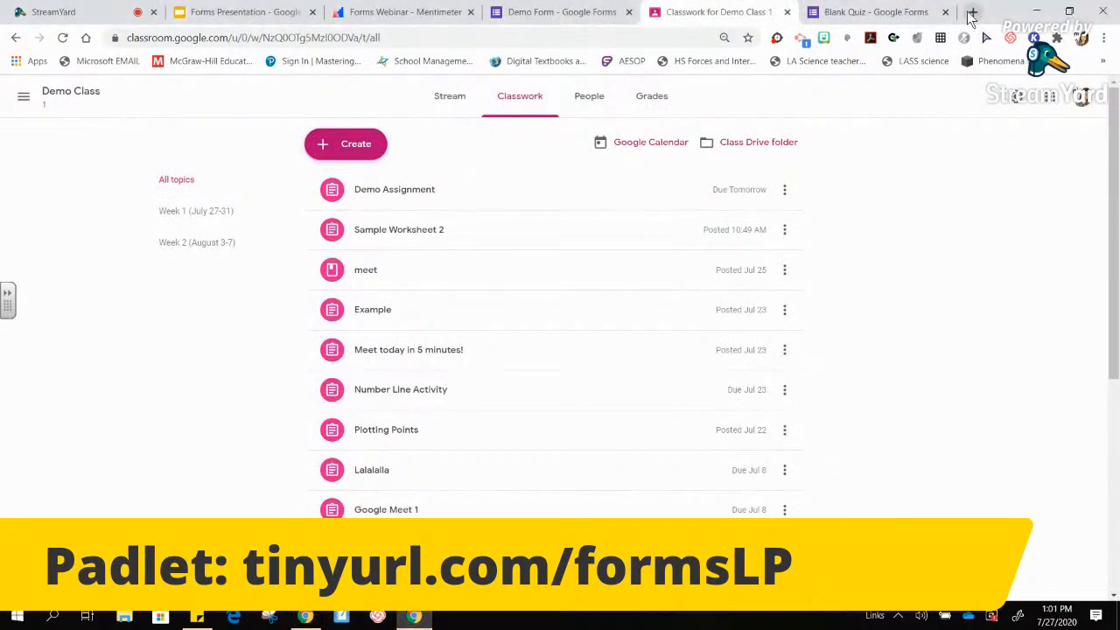
click(973, 11)
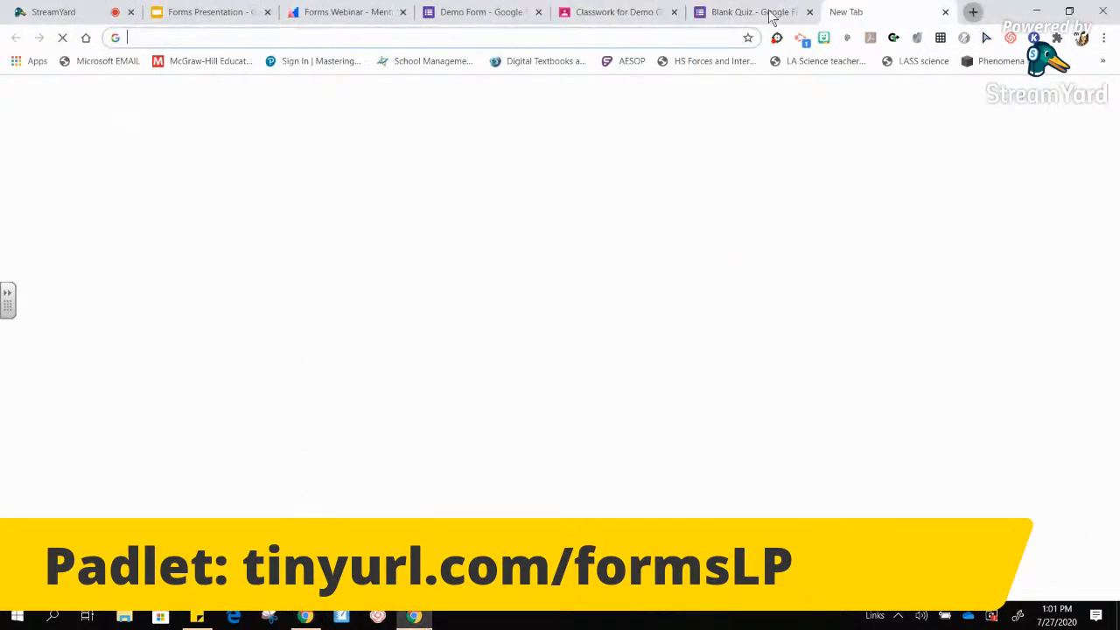
right_click(858, 16)
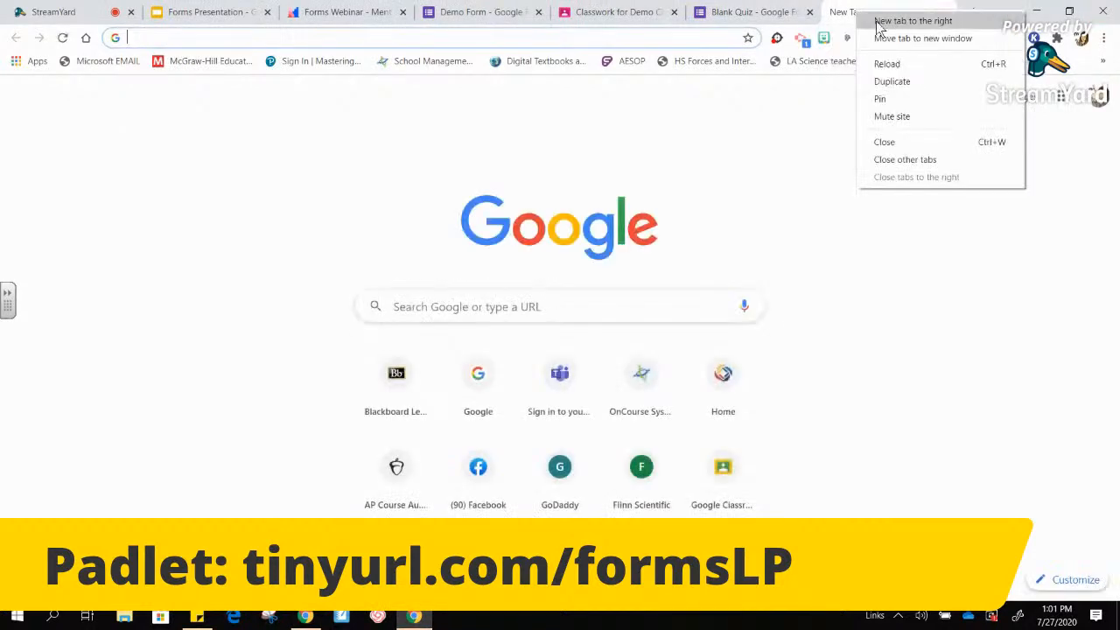
click(884, 37)
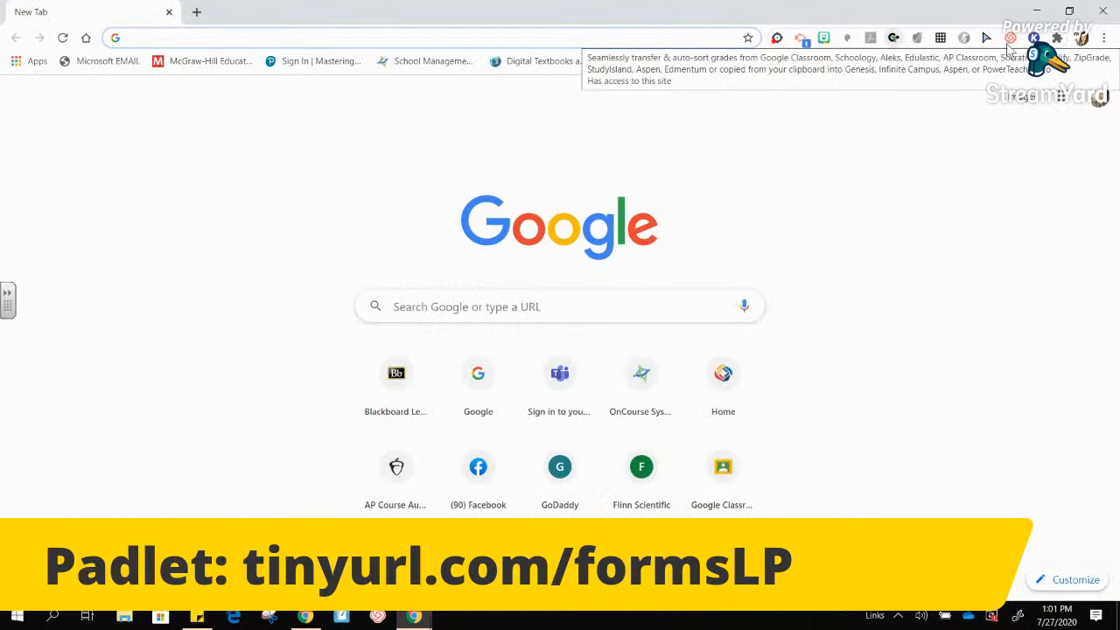
click(1101, 98)
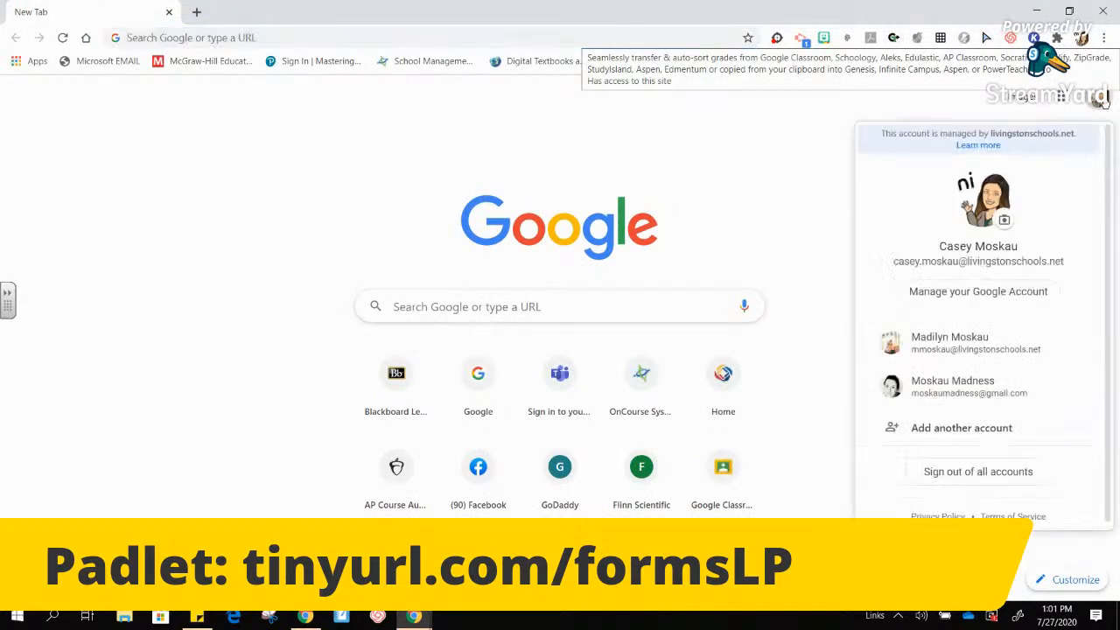
click(958, 342)
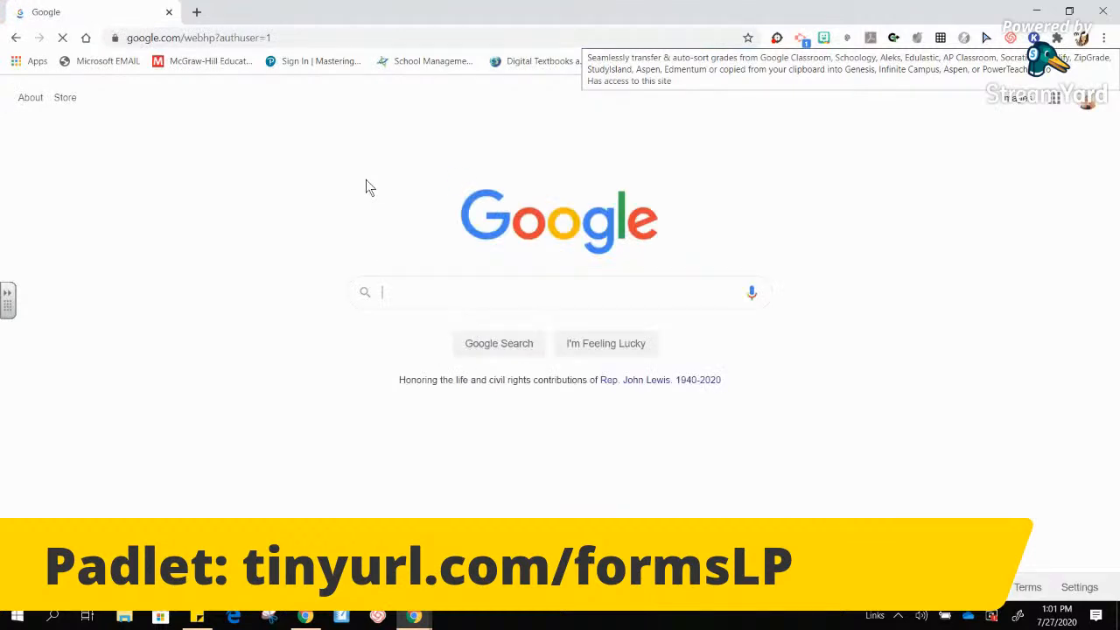
- Go to classroom.google.com and open the Demo Form attached to Demo Class's Demo Assignment
click(344, 38)
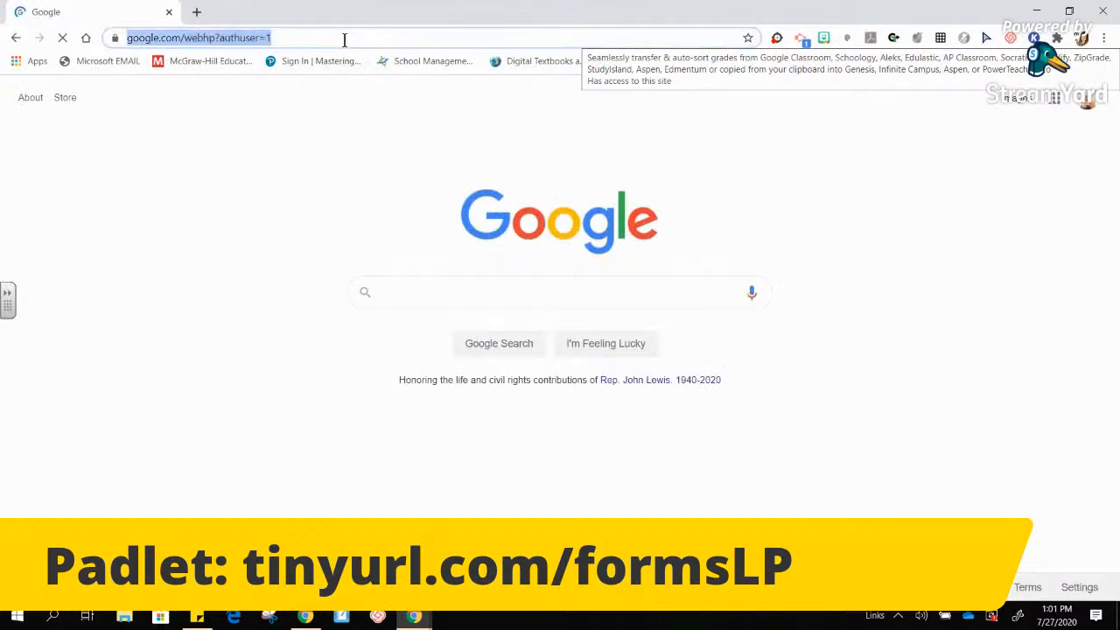
text(classroom.google.com)
key(Return)
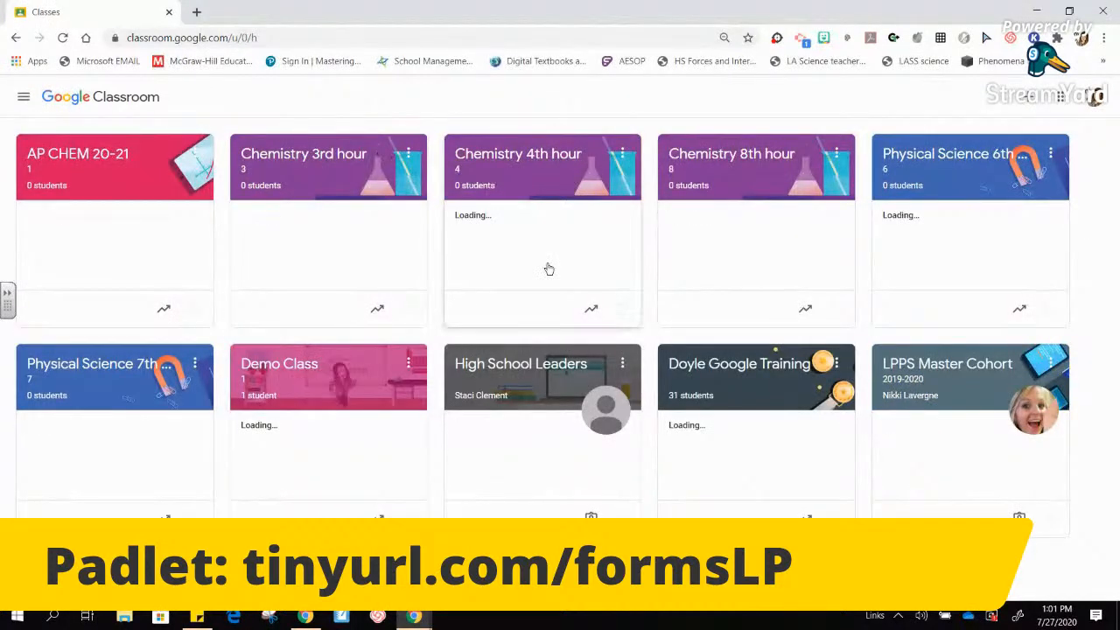
click(330, 371)
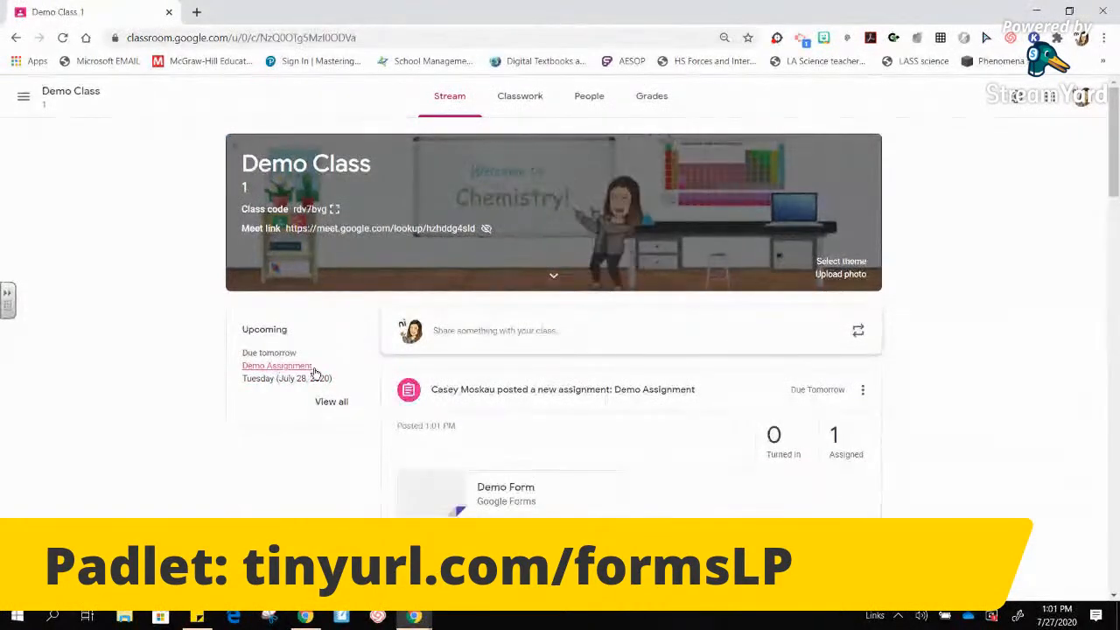
click(512, 503)
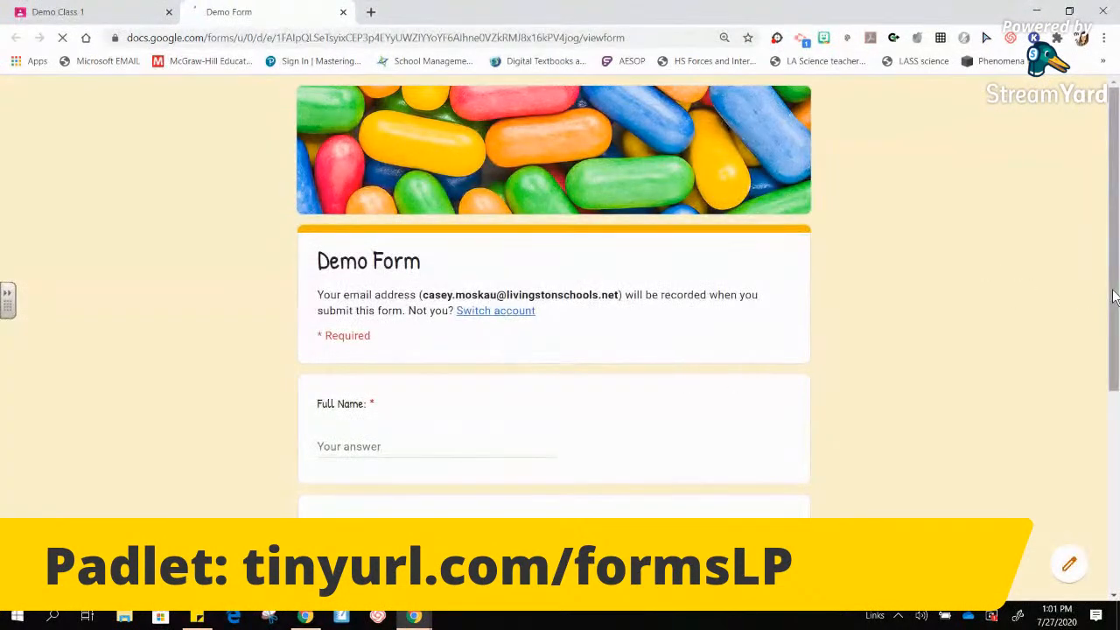
- Enter a full name, choose class period 1, and continue to the next section
scroll(922, 352, down, 1)
click(349, 362)
text(mnkl)
click(325, 481)
scroll(325, 481, down, 3)
click(331, 472)
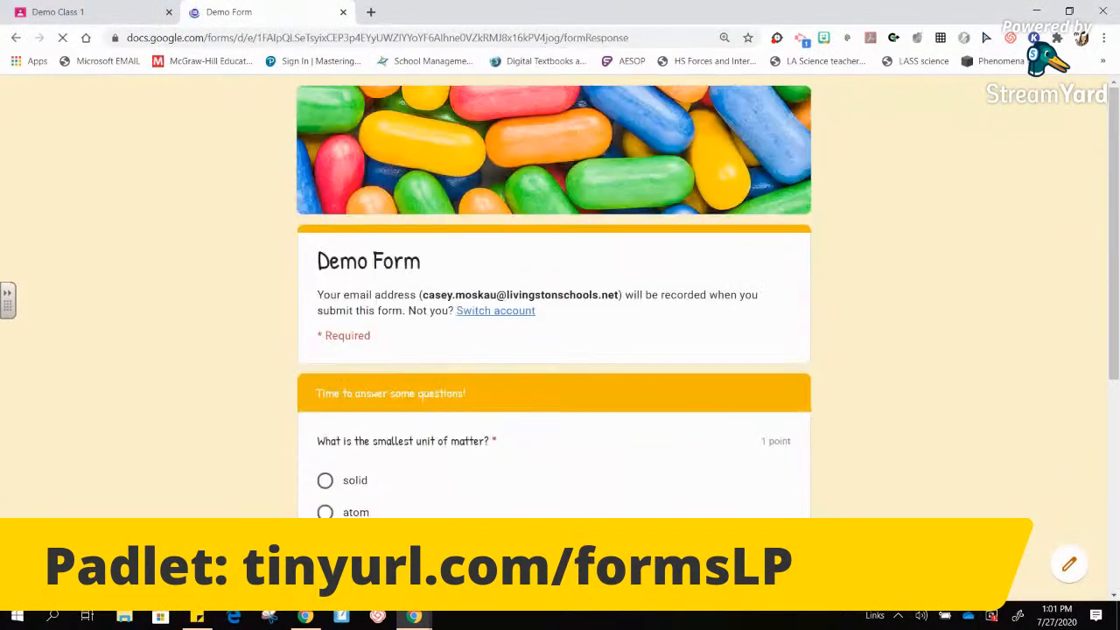
- Answer atom for the smallest unit of matter, then fill in the free-response answers
click(325, 512)
scroll(324, 512, down, 4)
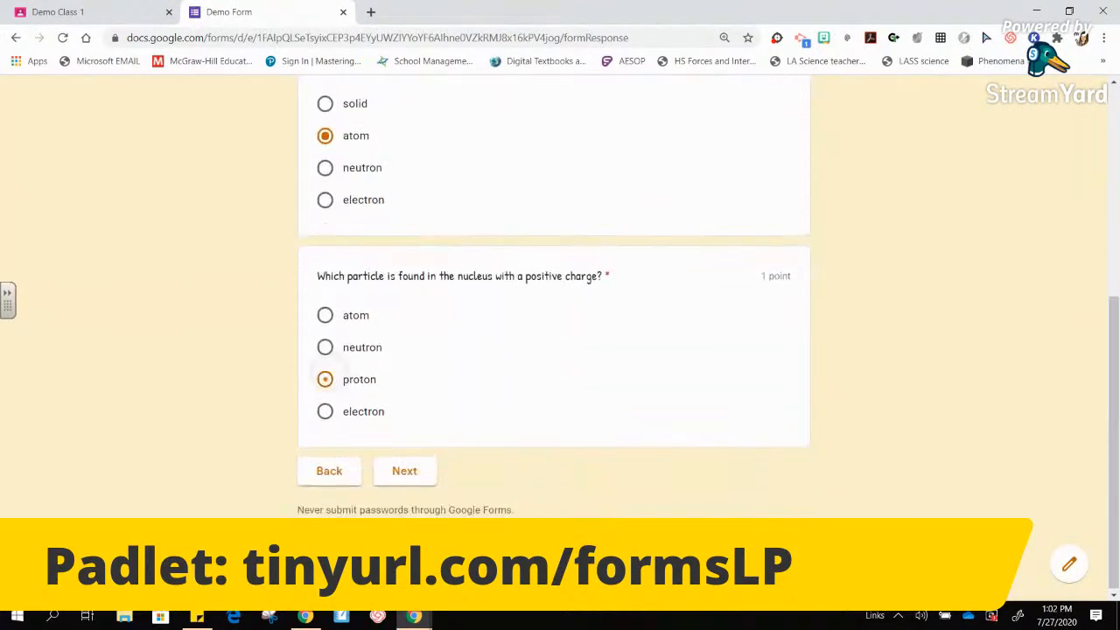
click(425, 465)
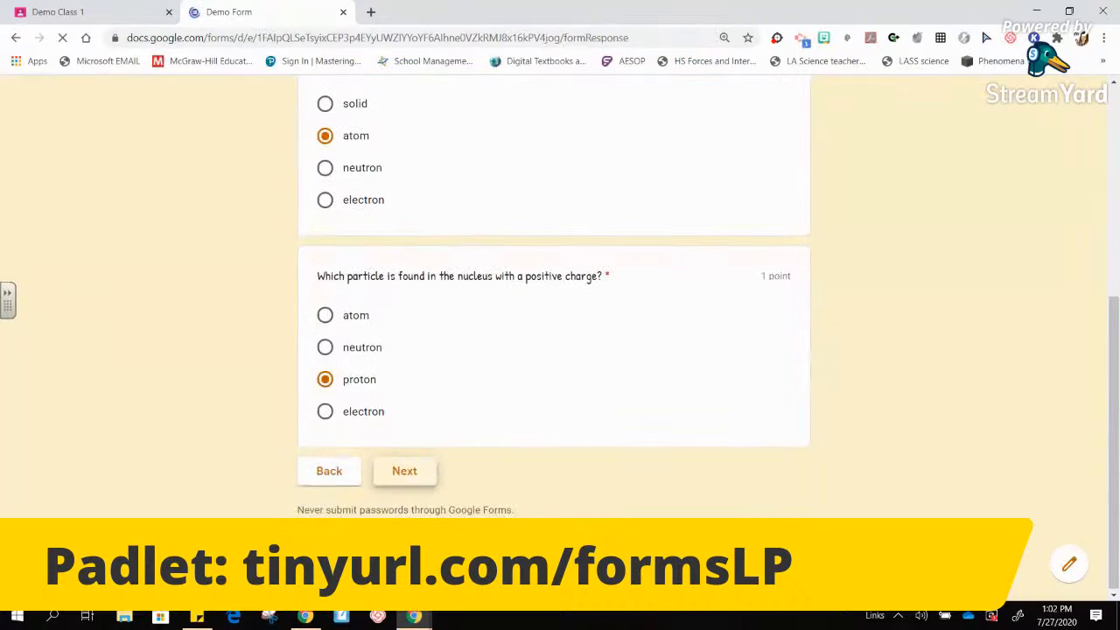
text(jklfldjslkjfl)
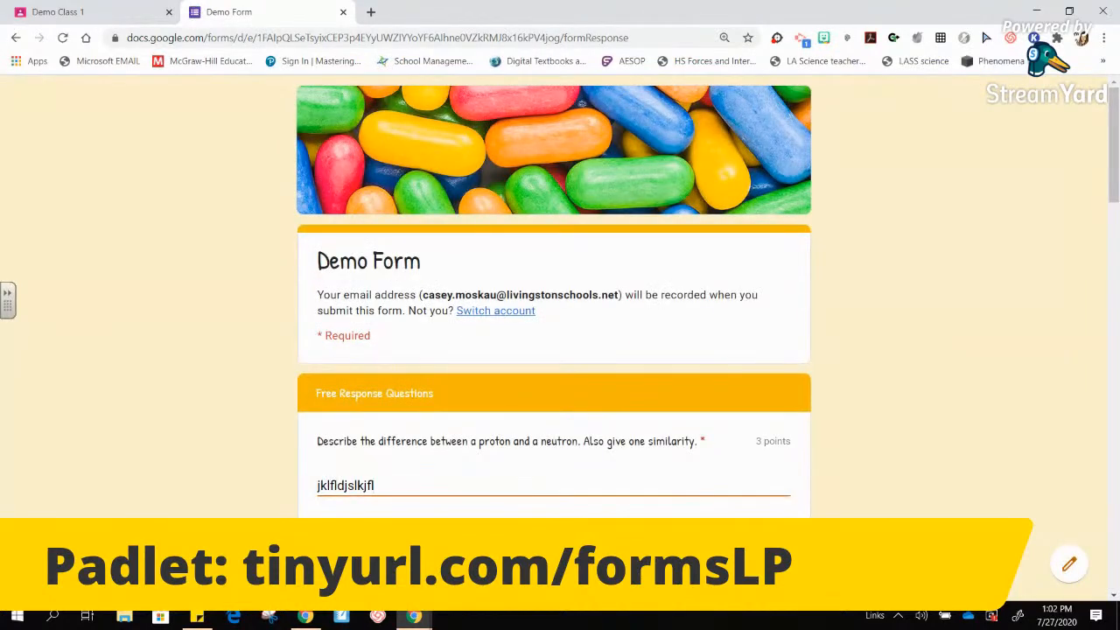
scroll(554, 297, down, 10)
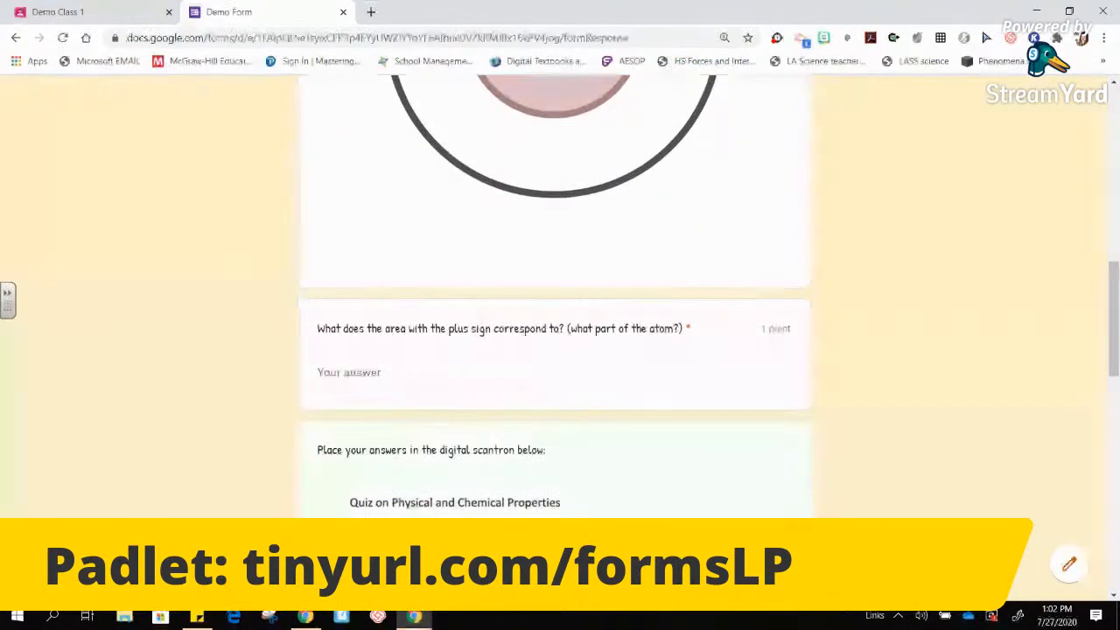
text(nucleus)
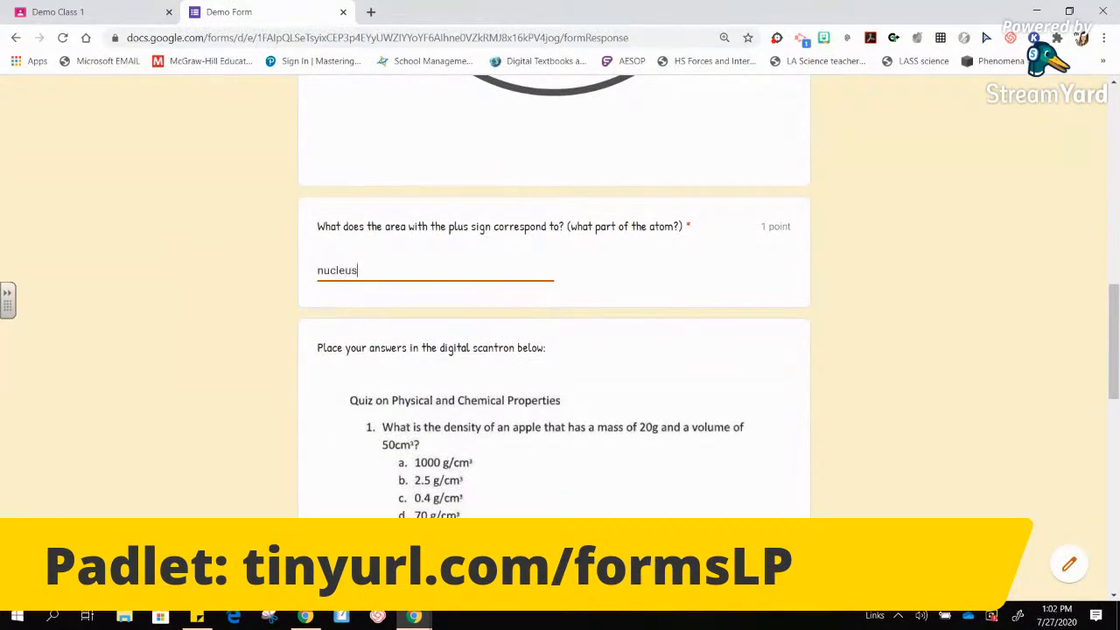
scroll(382, 509, down, 7)
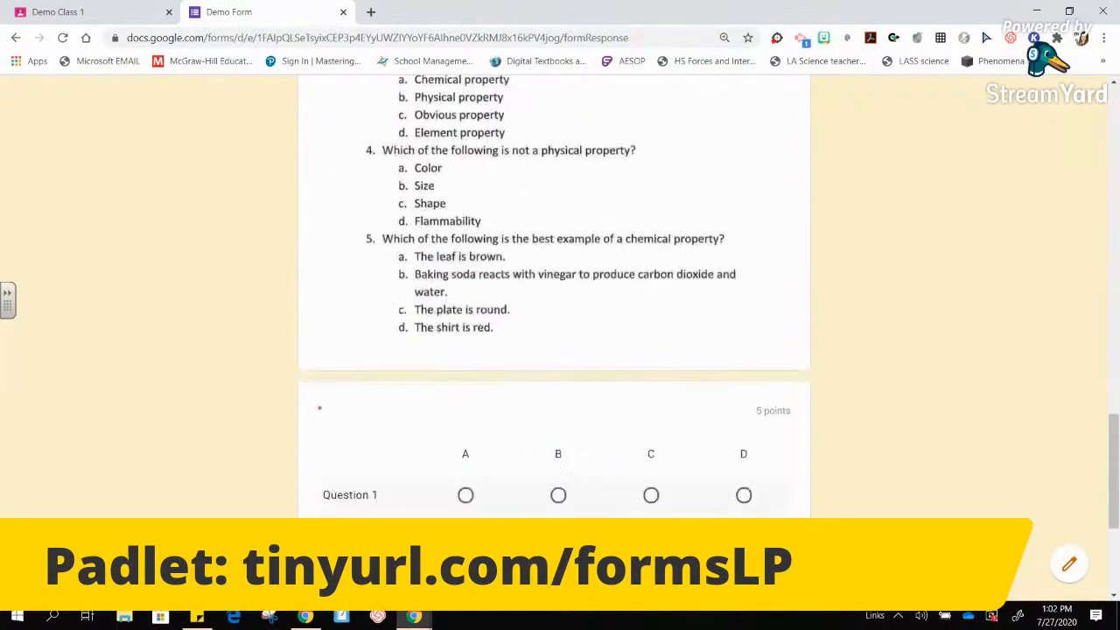
scroll(430, 383, down, 2)
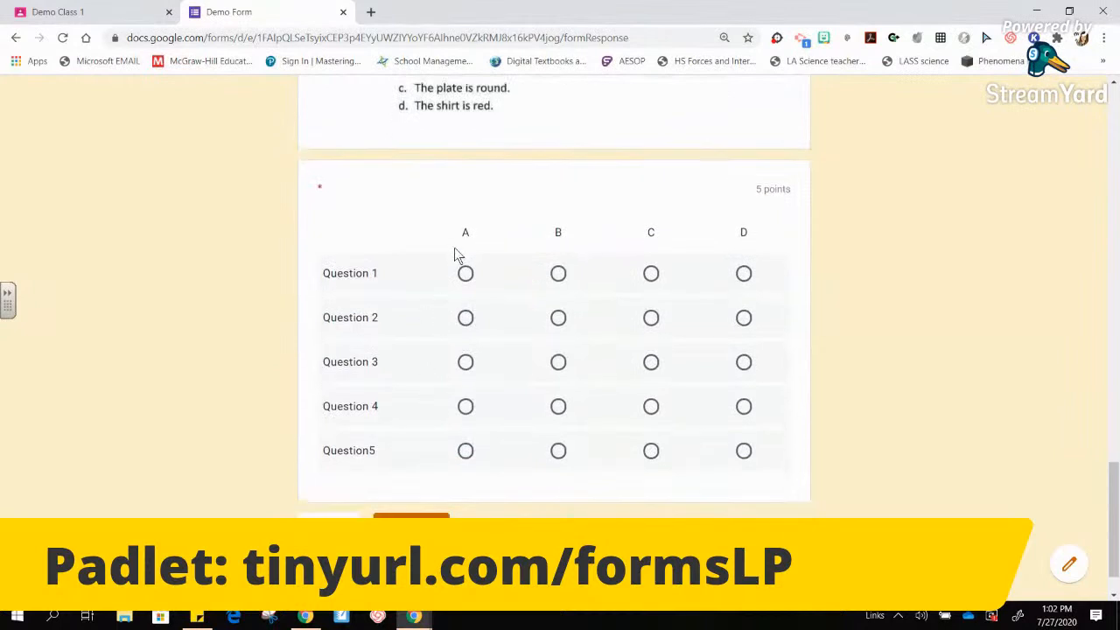
- Mark A, C and C for grid questions 1, 3 and 5, then submit the quiz
click(466, 274)
click(650, 361)
click(651, 452)
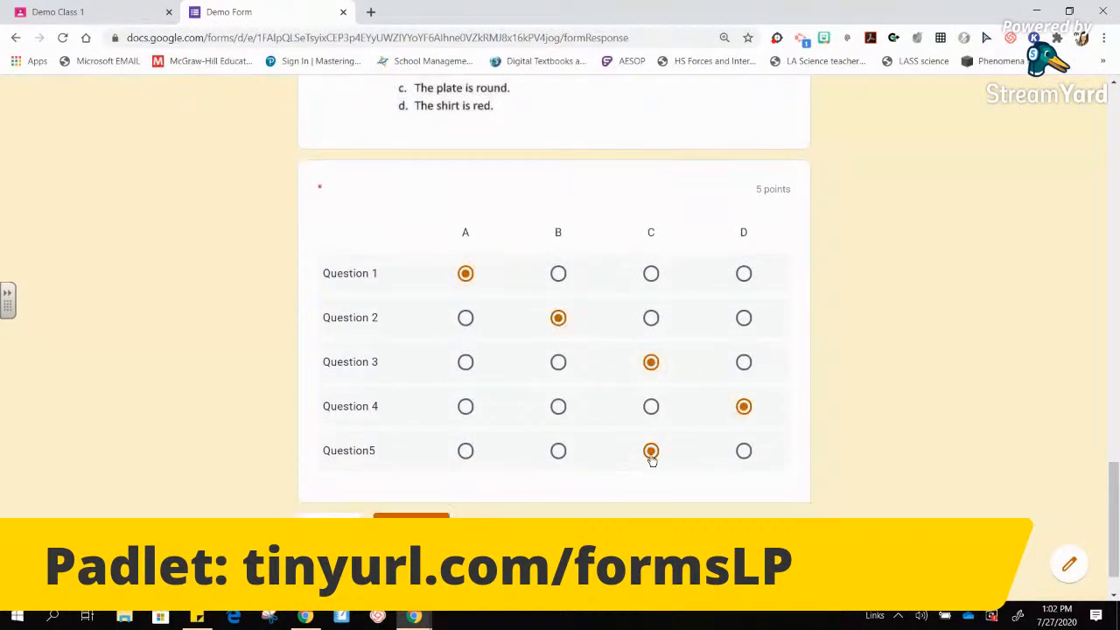
click(411, 516)
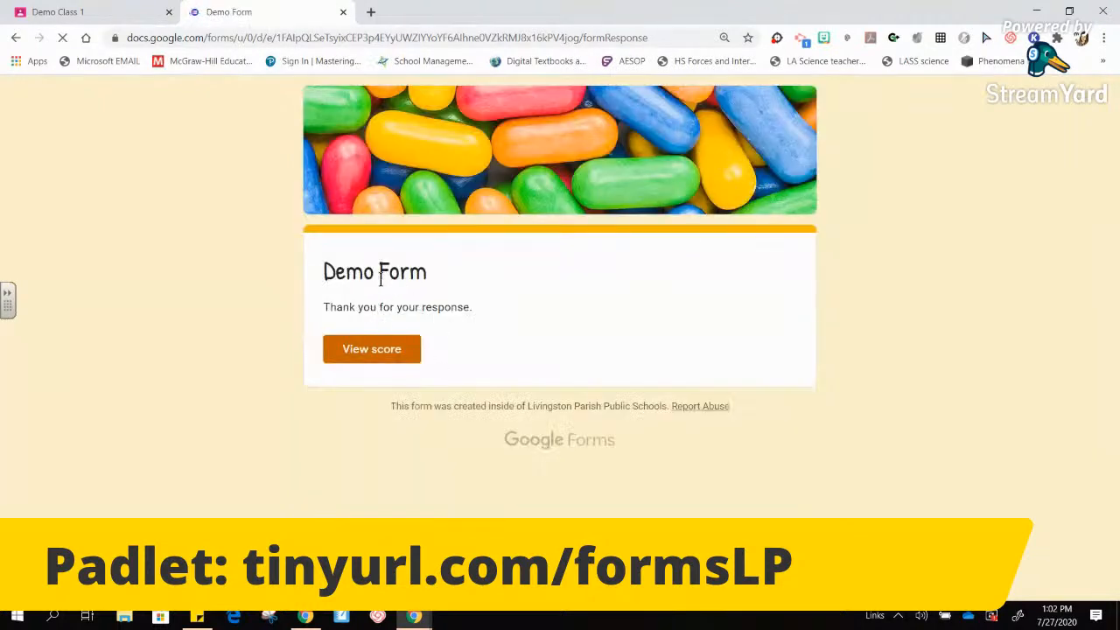
- View the 7/11 quiz score, then close both Demo Form tabs, leaving the Demo Class stream
click(372, 350)
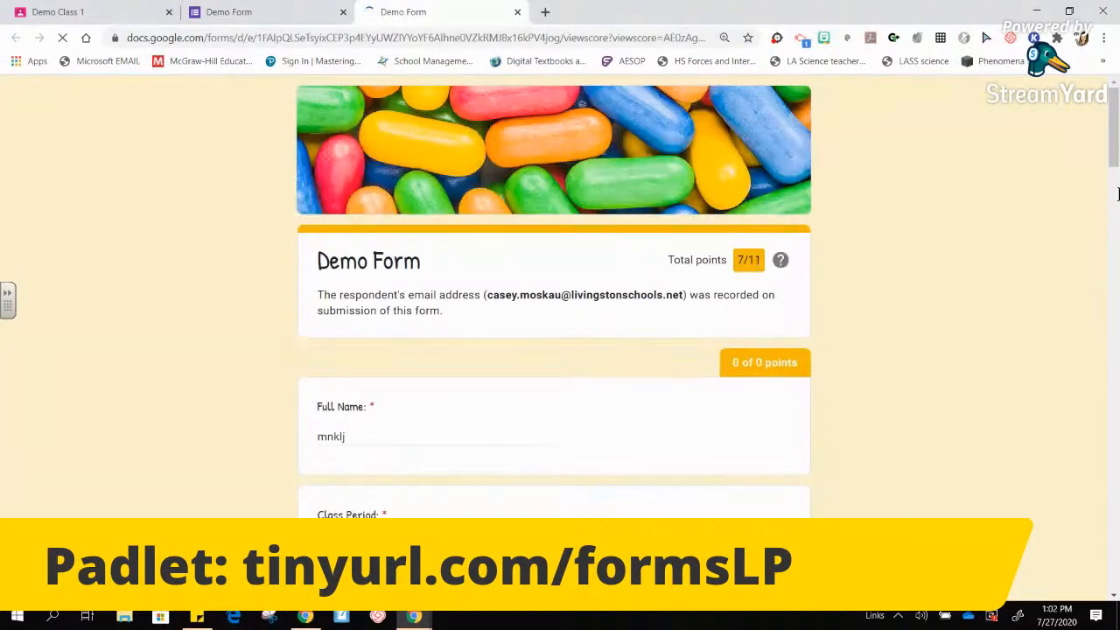
drag(1115, 154, 1098, 112)
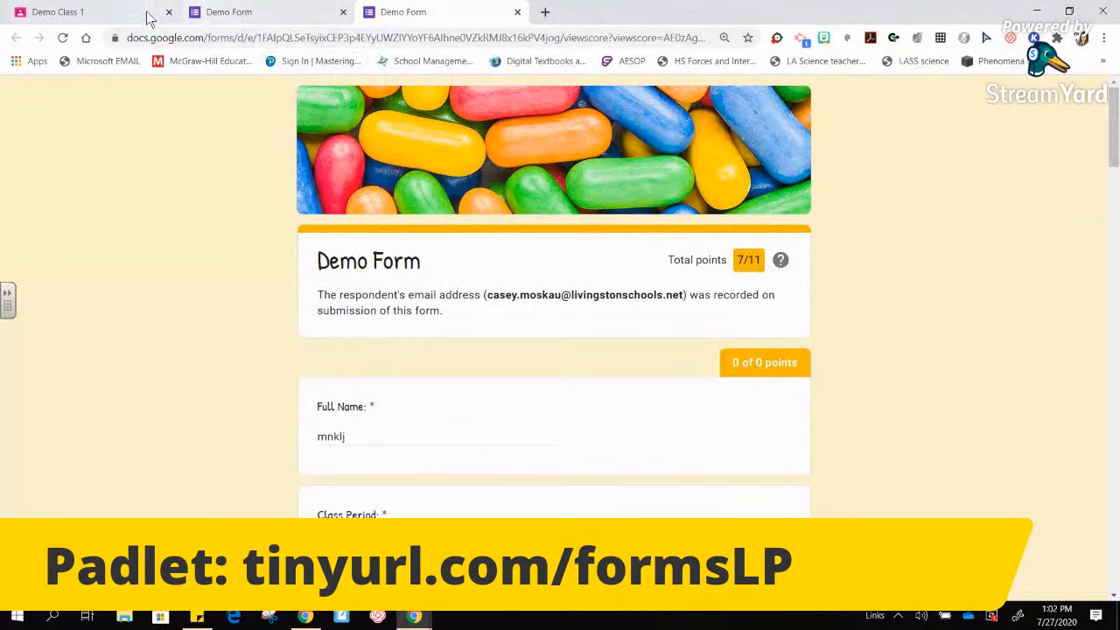
click(105, 12)
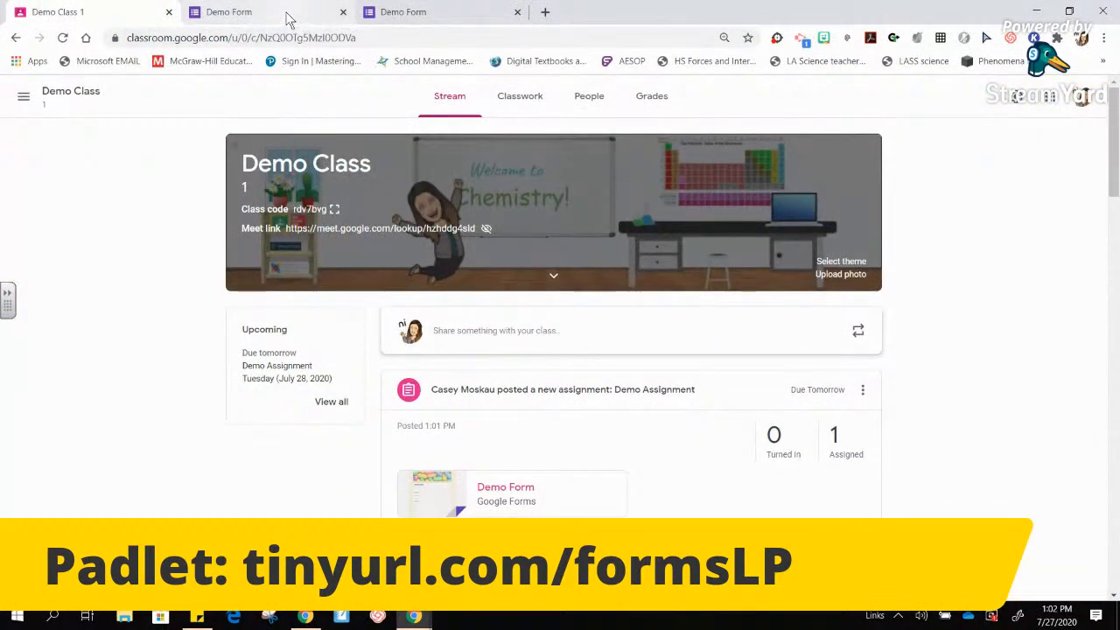
click(288, 19)
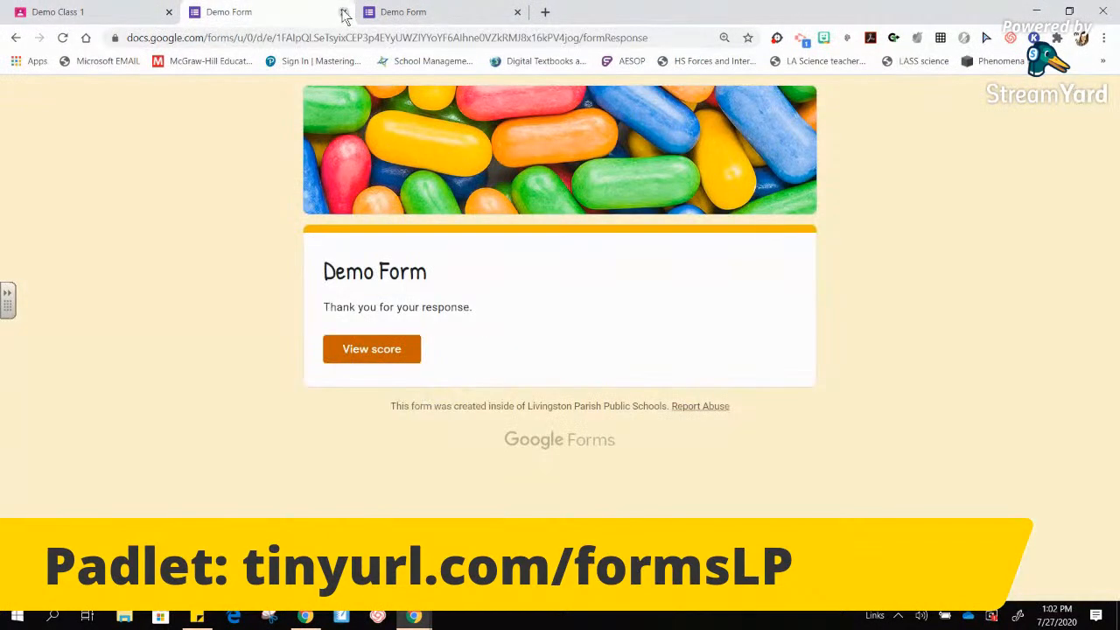
click(343, 12)
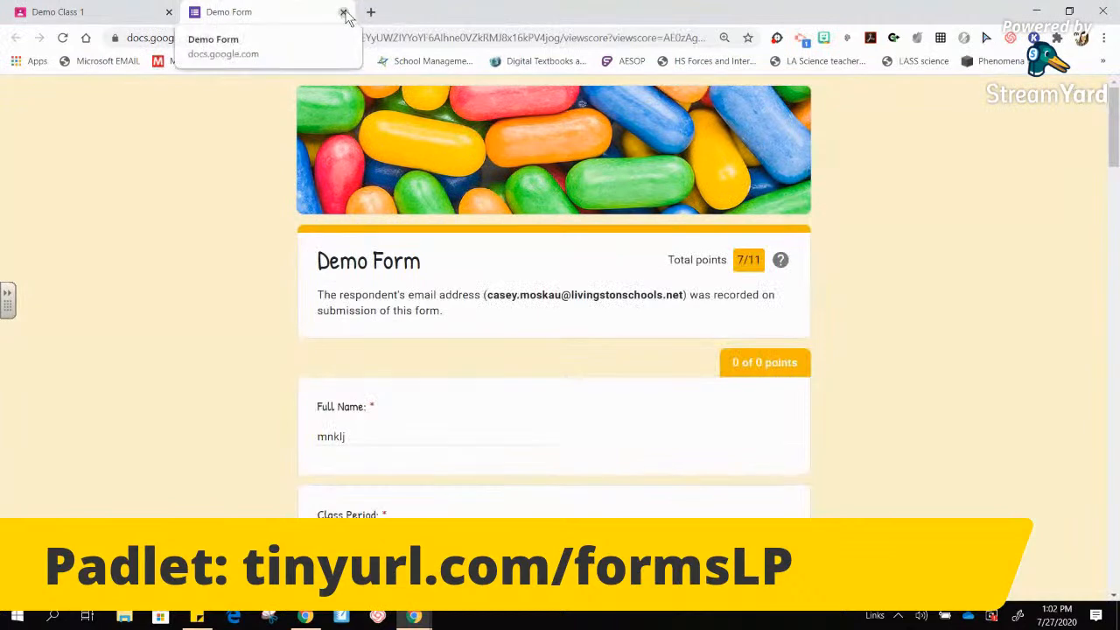
click(344, 12)
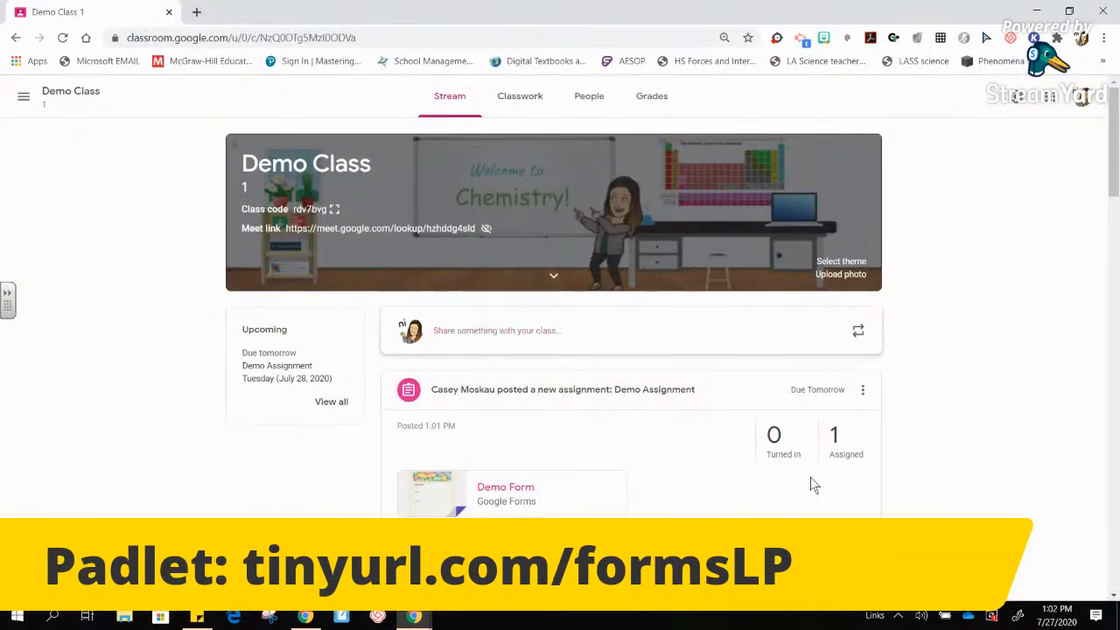
- Switch Google Classroom to the student account
click(1082, 97)
click(1081, 98)
click(1081, 98)
click(987, 320)
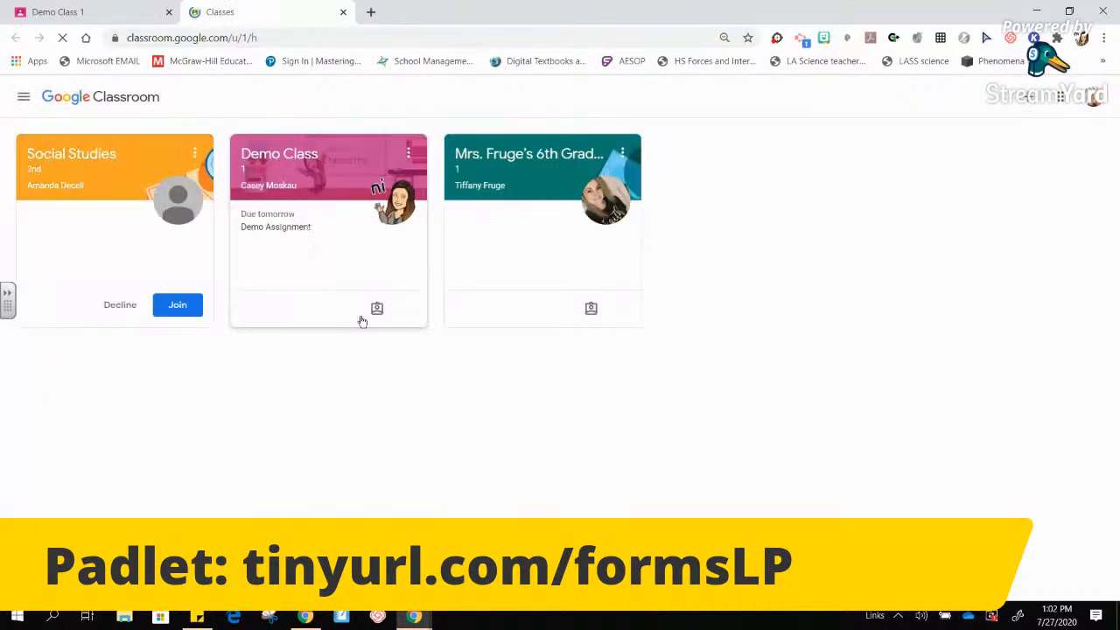
- Mark Demo Assignment in Demo Class as done, confirm the turn-in, and return to the teacher's stream
click(299, 163)
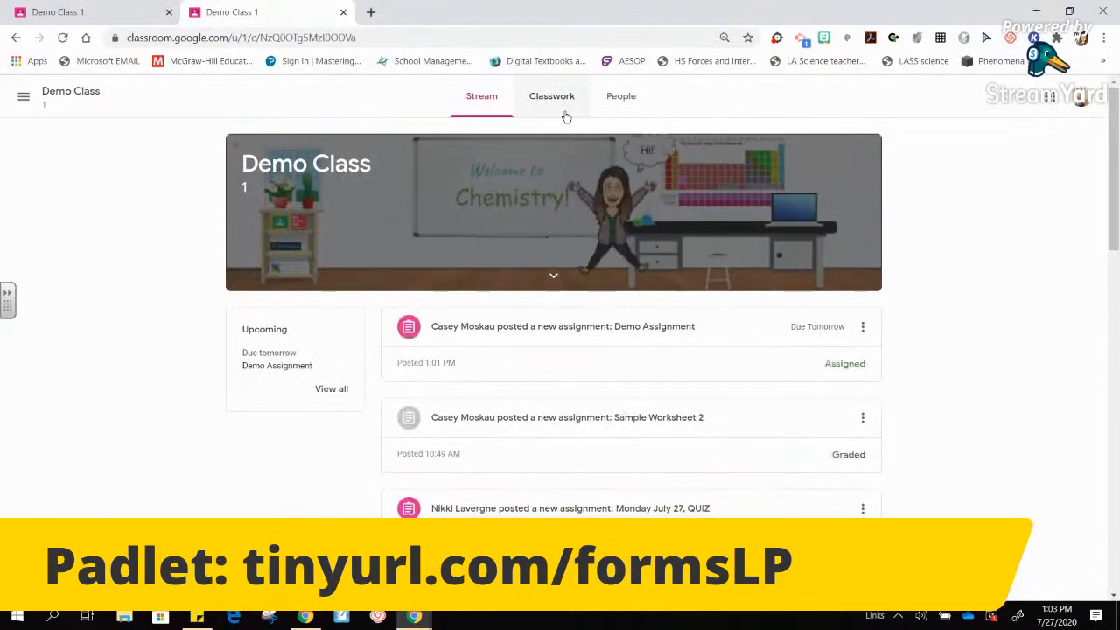
click(649, 334)
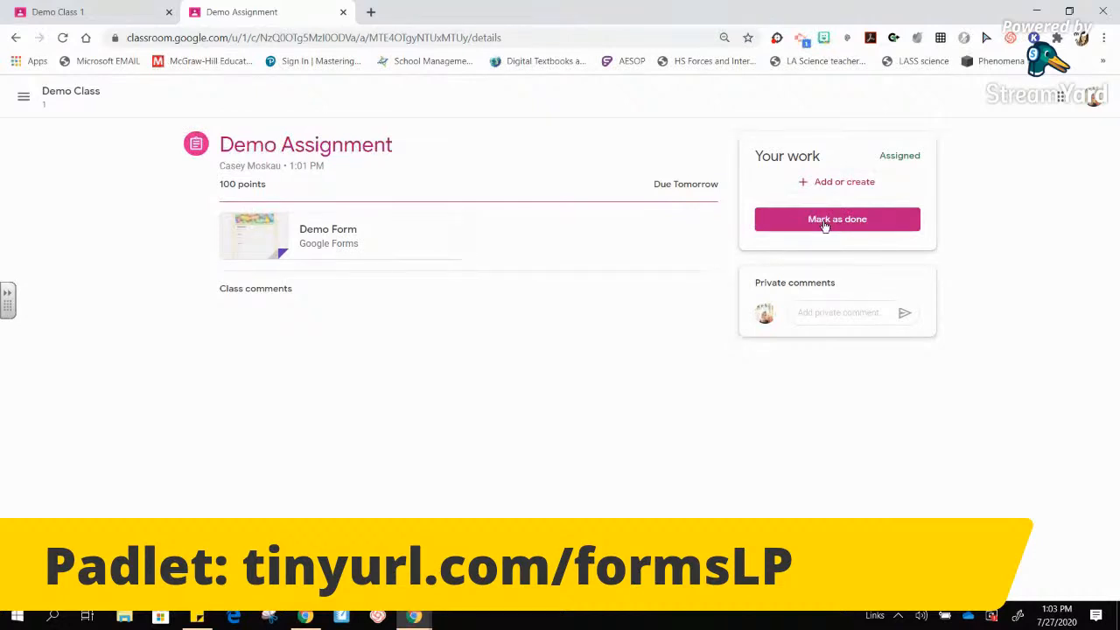
click(824, 223)
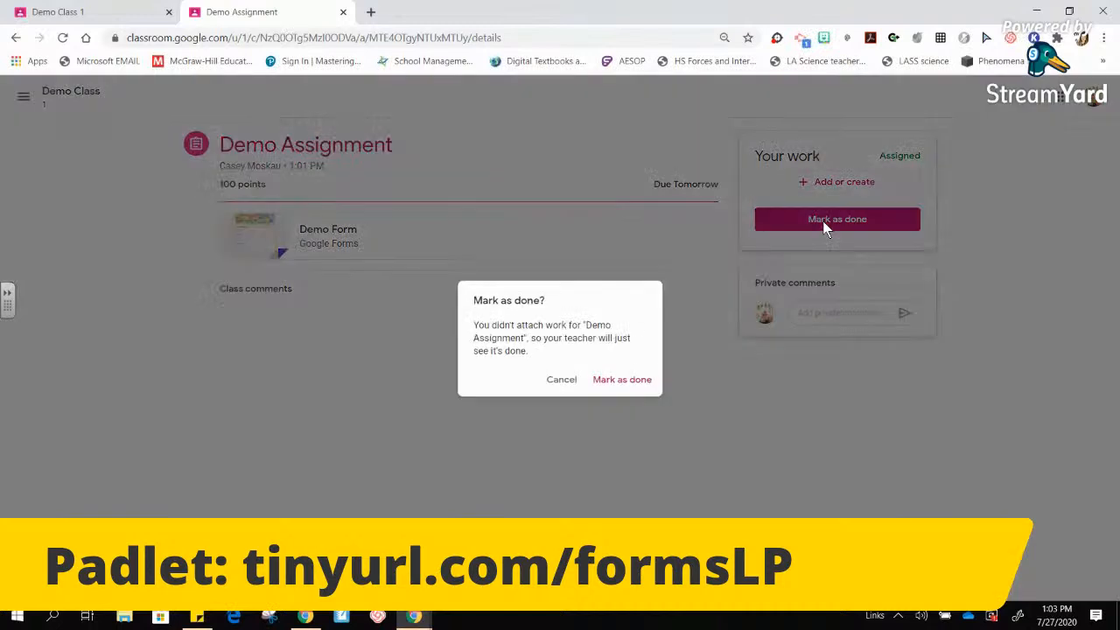
click(626, 382)
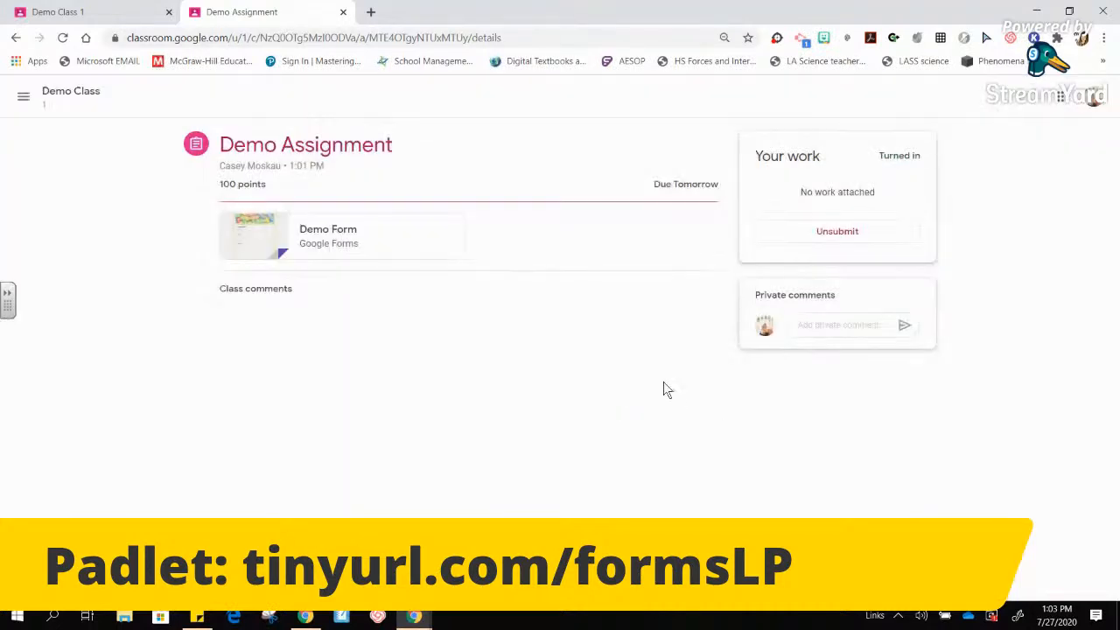
click(131, 11)
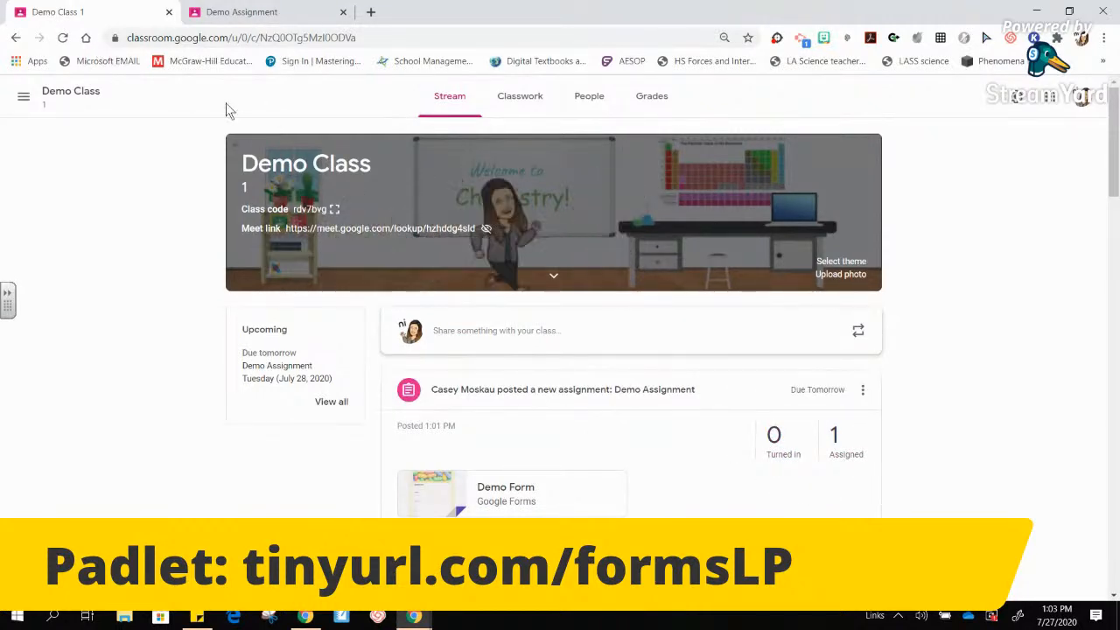
- Reload Demo Assignment's student work to show 1 turned in, filter to turned-in, and check the Demo Form
click(571, 401)
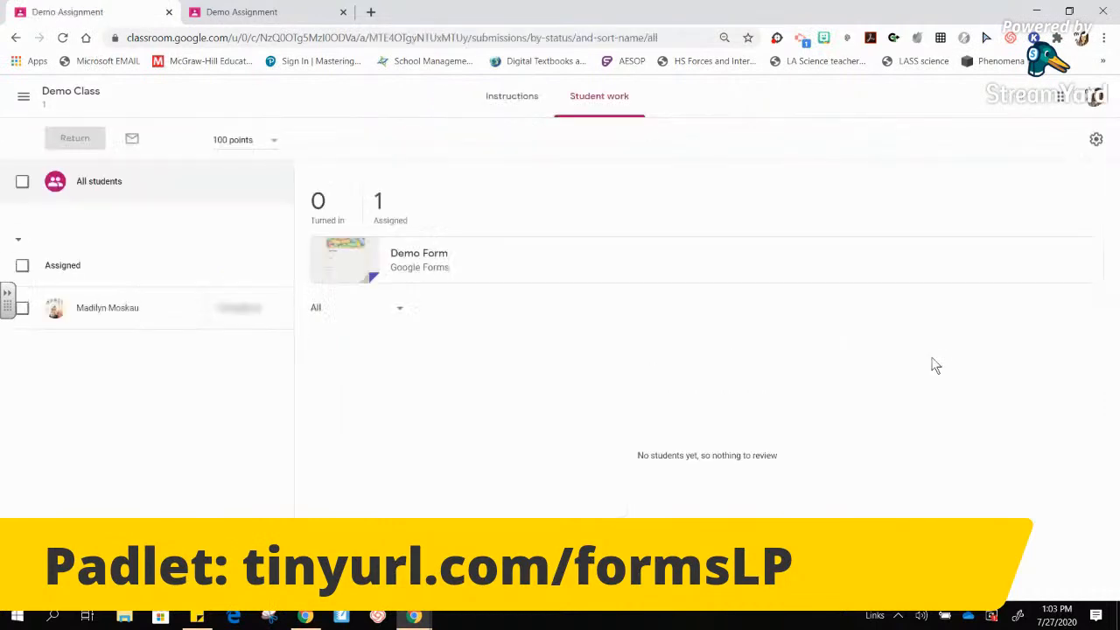
click(278, 13)
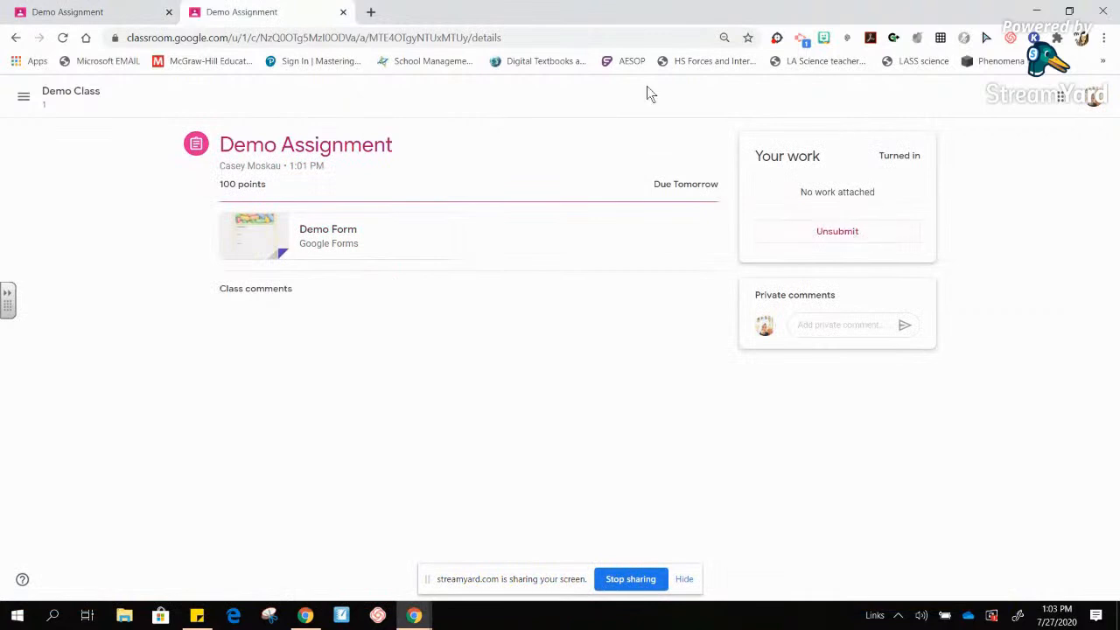
click(147, 14)
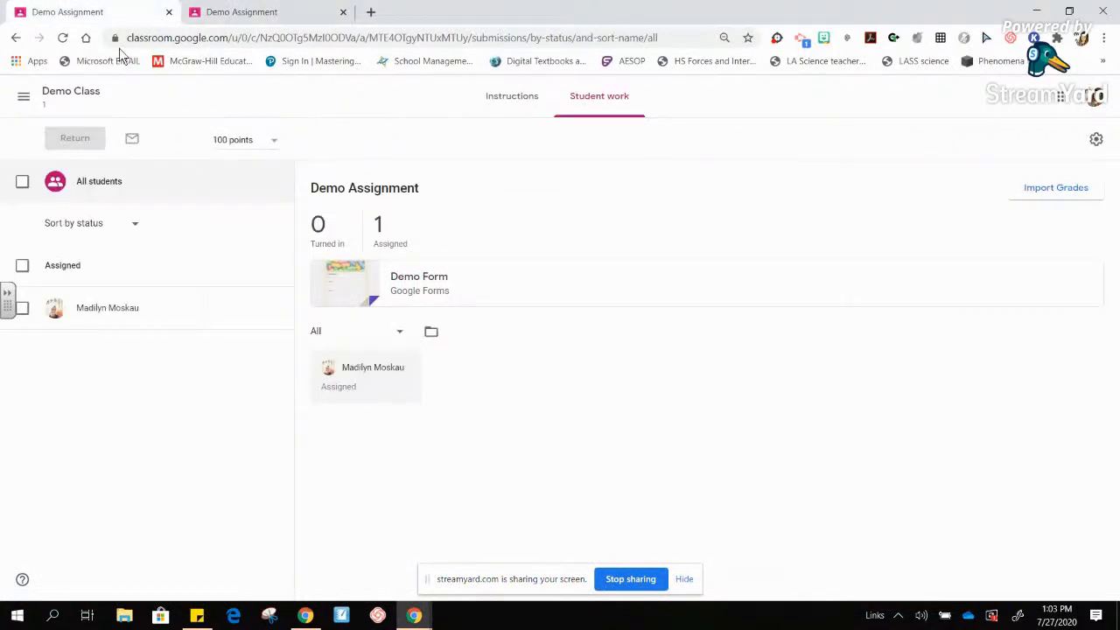
click(62, 38)
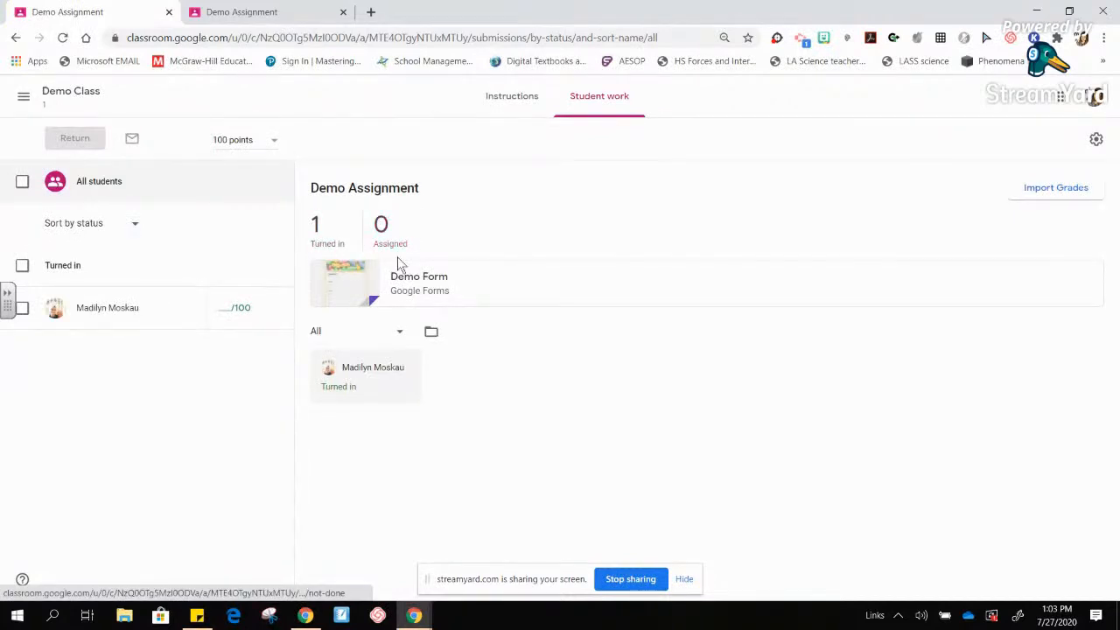
click(324, 248)
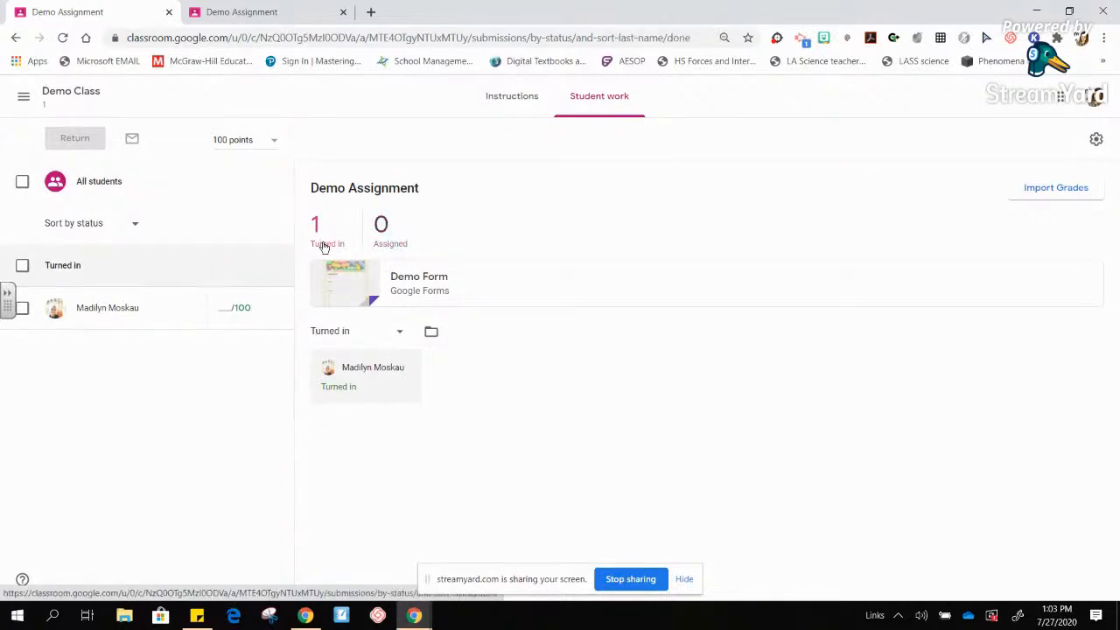
click(437, 287)
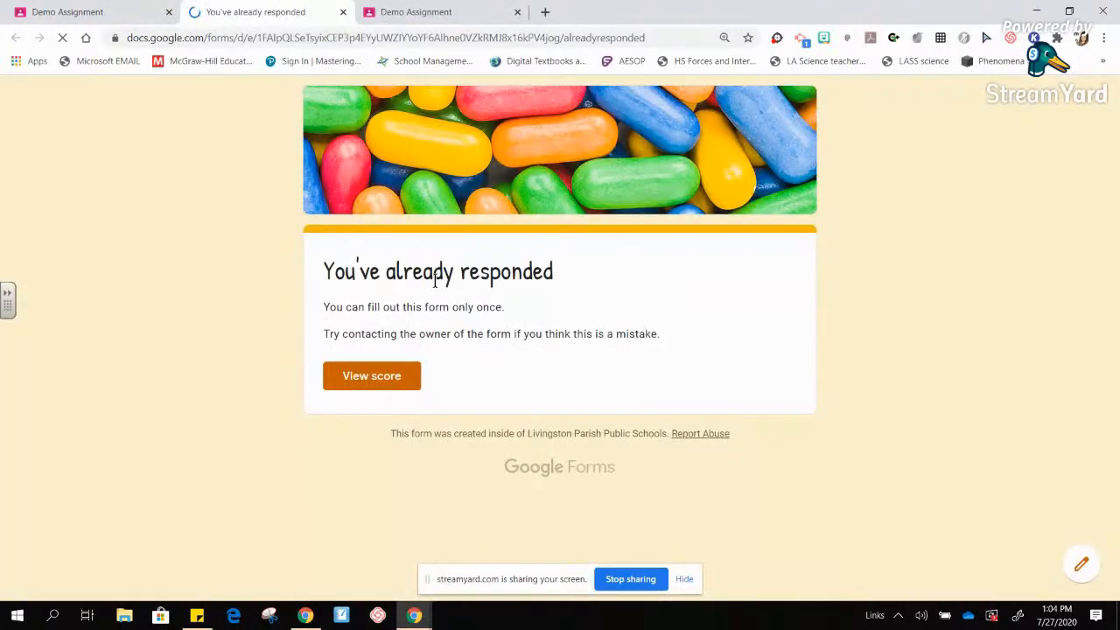
click(342, 12)
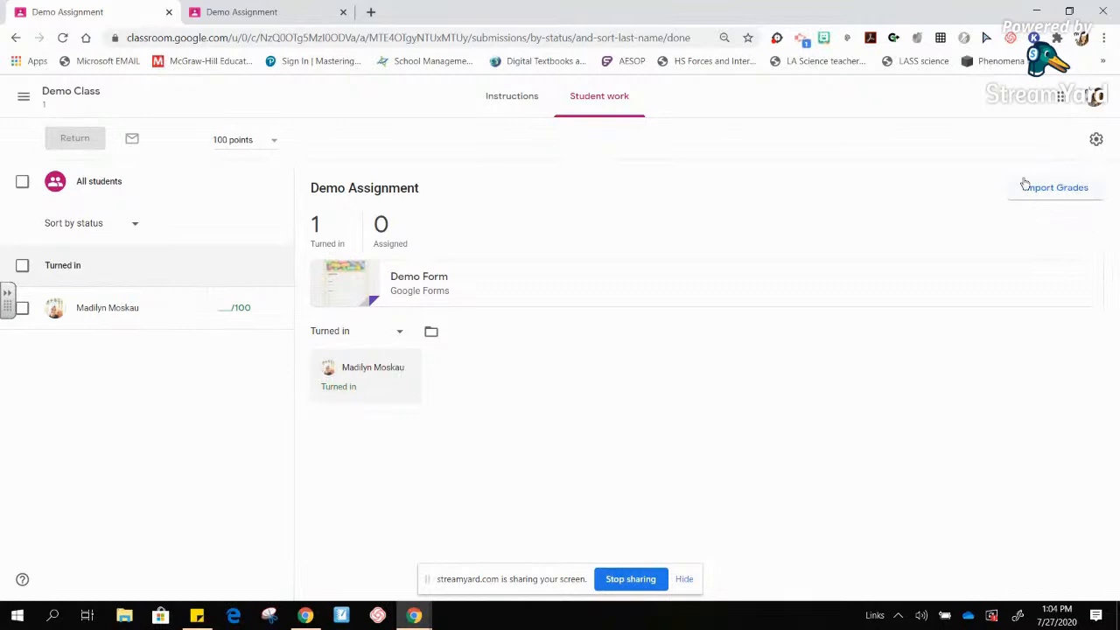
- Import the Demo Form grades, making the assignment worth 11 points, then open the student's submission
click(1057, 191)
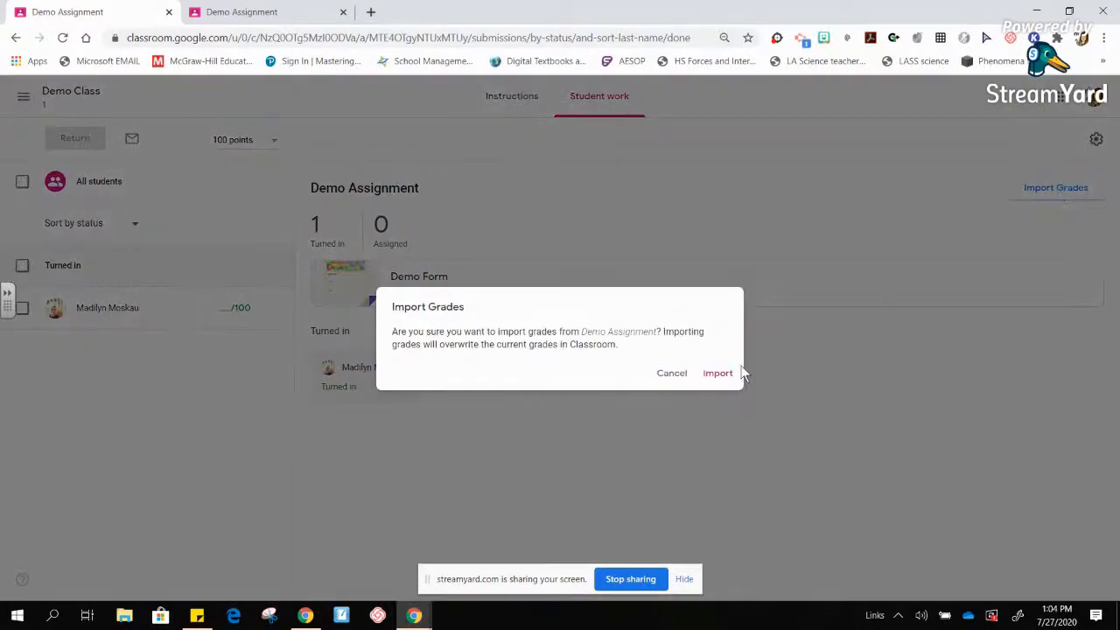
click(718, 374)
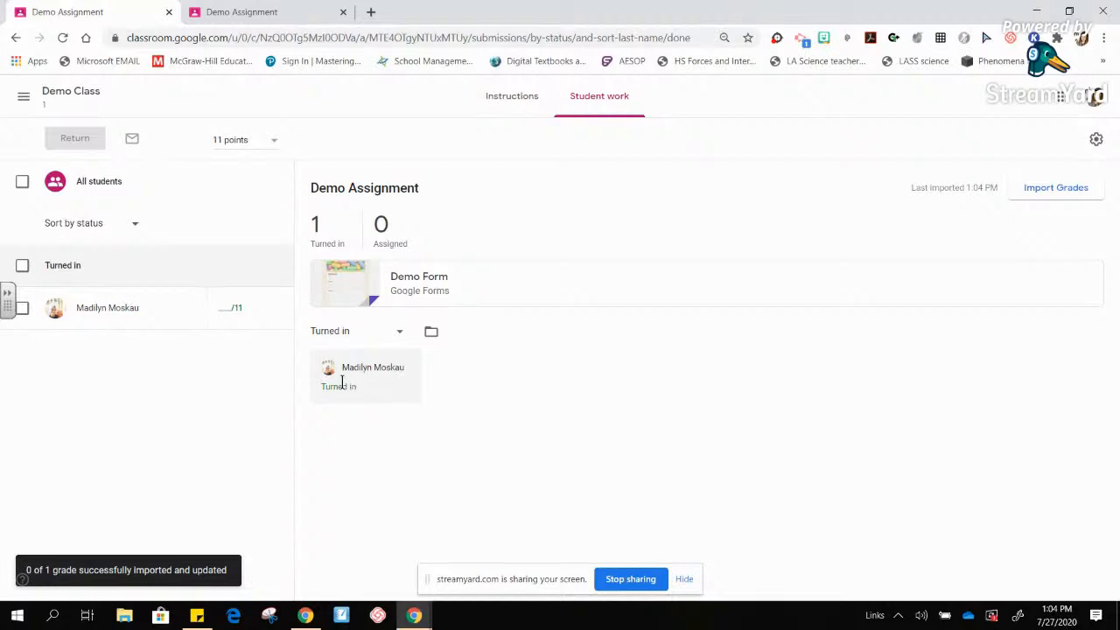
click(125, 308)
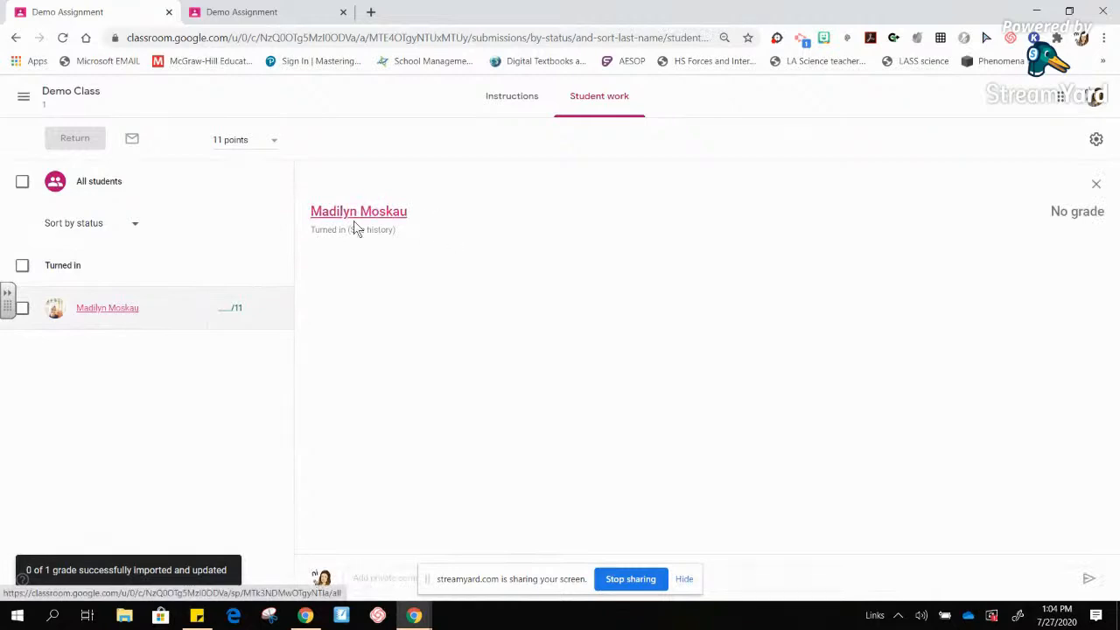
- From All students, open the Demo Form and view the student's 7/11 score
click(99, 188)
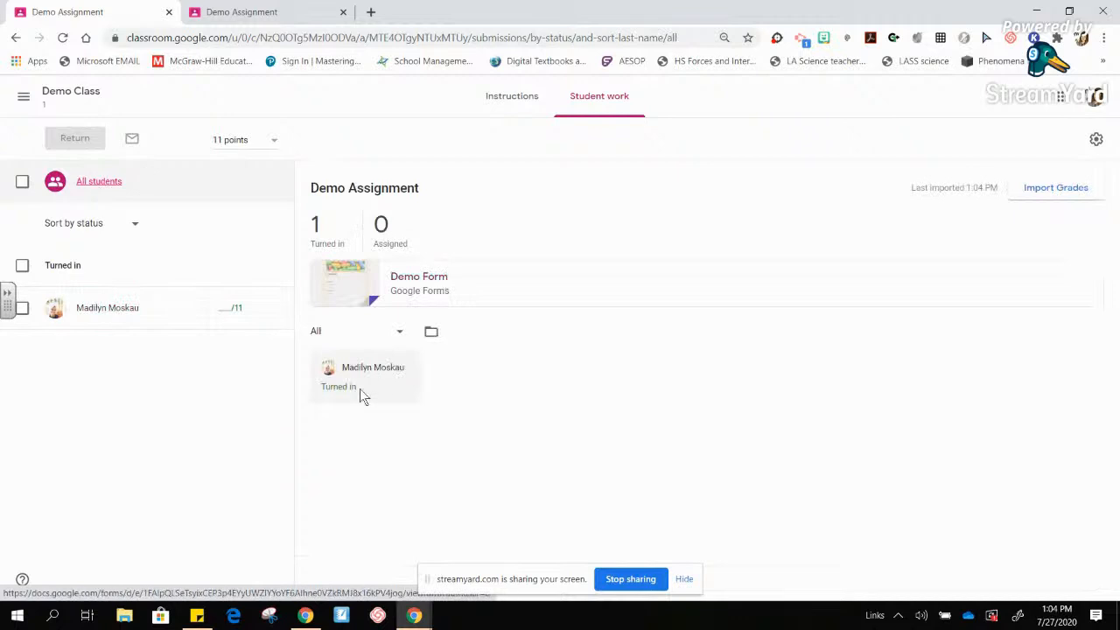
click(409, 297)
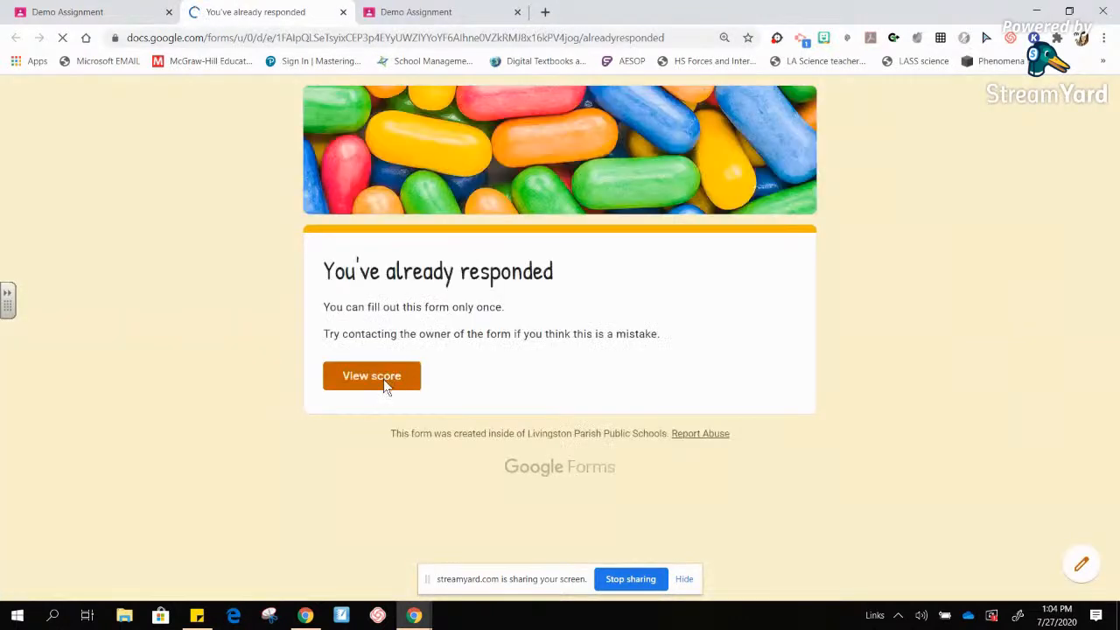
click(383, 384)
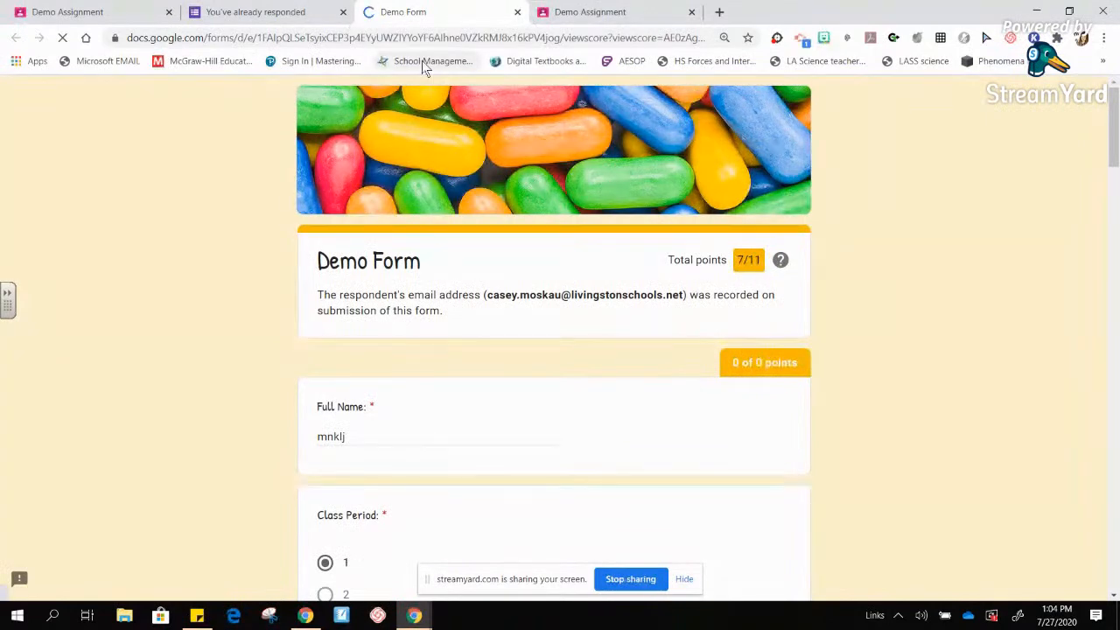
click(79, 17)
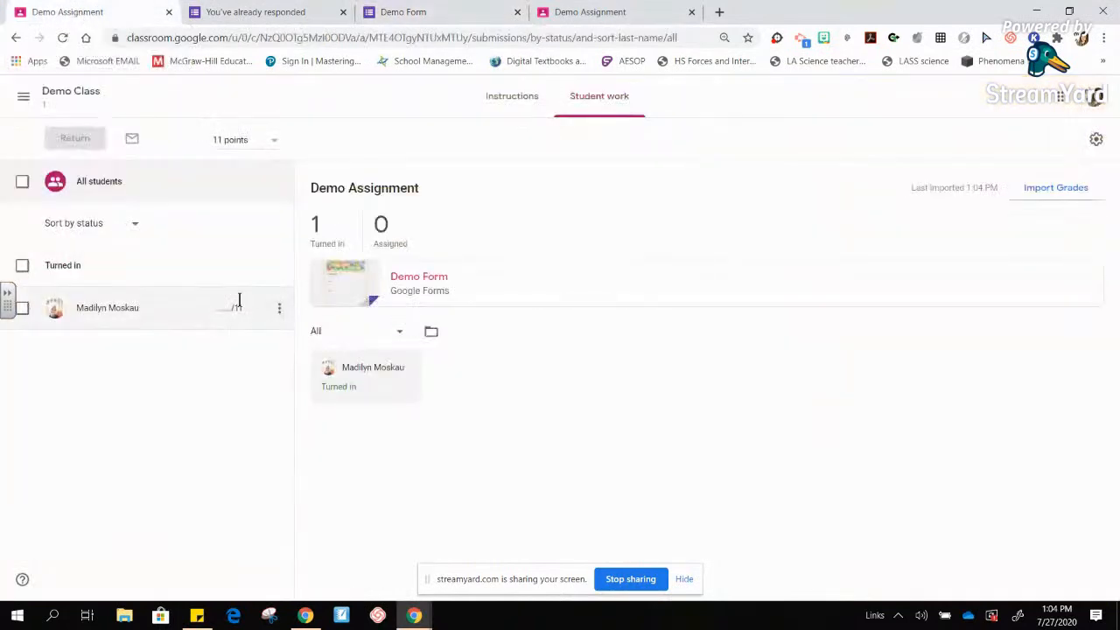
- Import the Demo Form grades into the assignment again and confirm
click(279, 308)
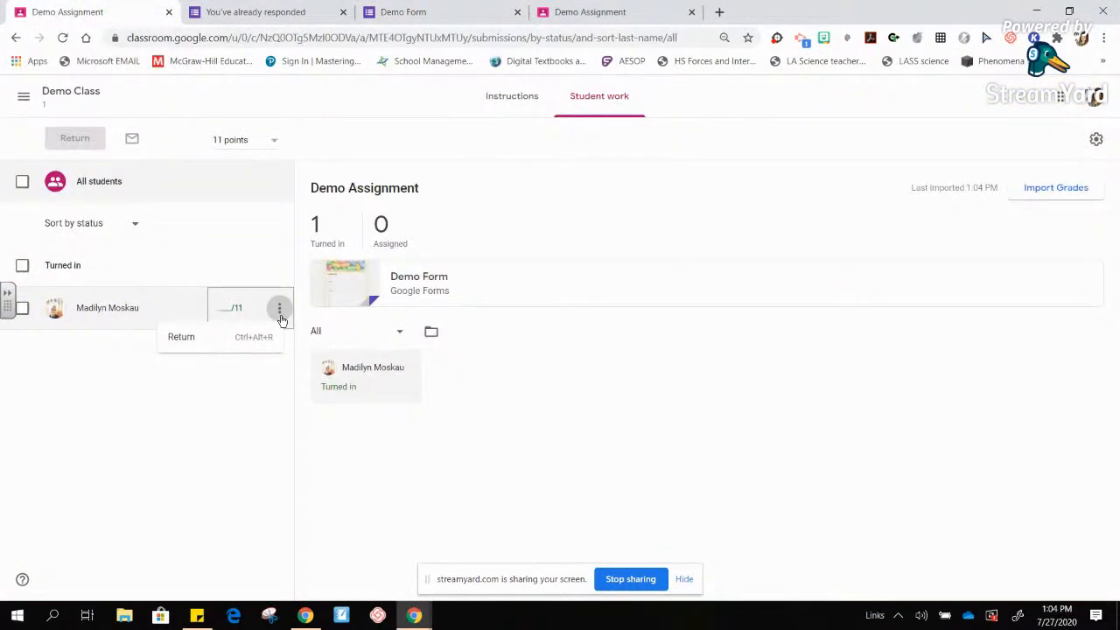
click(250, 392)
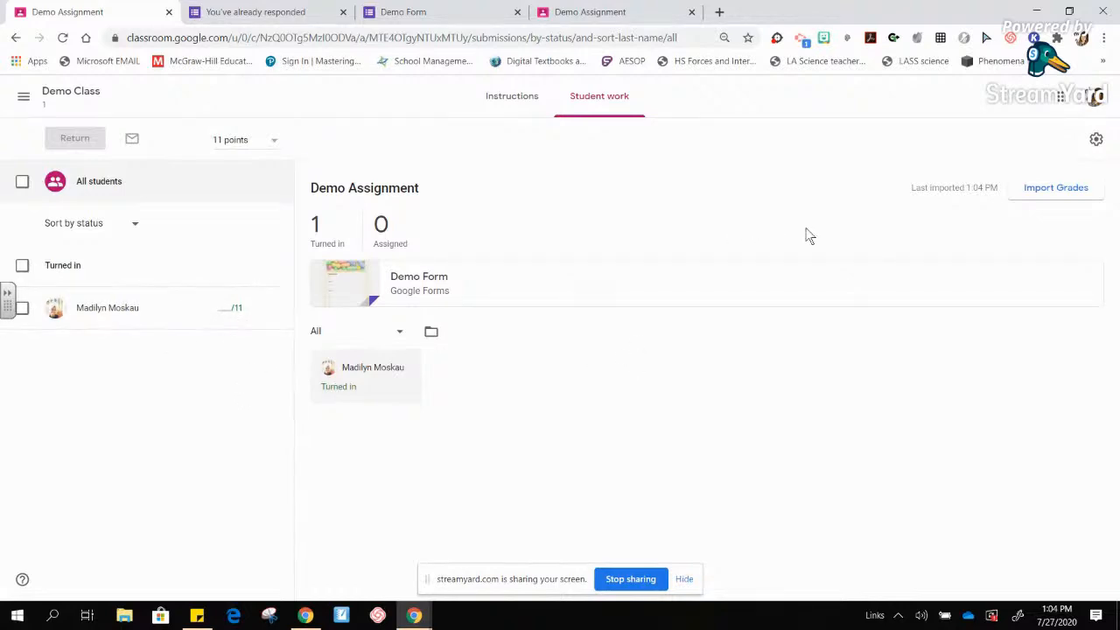
click(1053, 189)
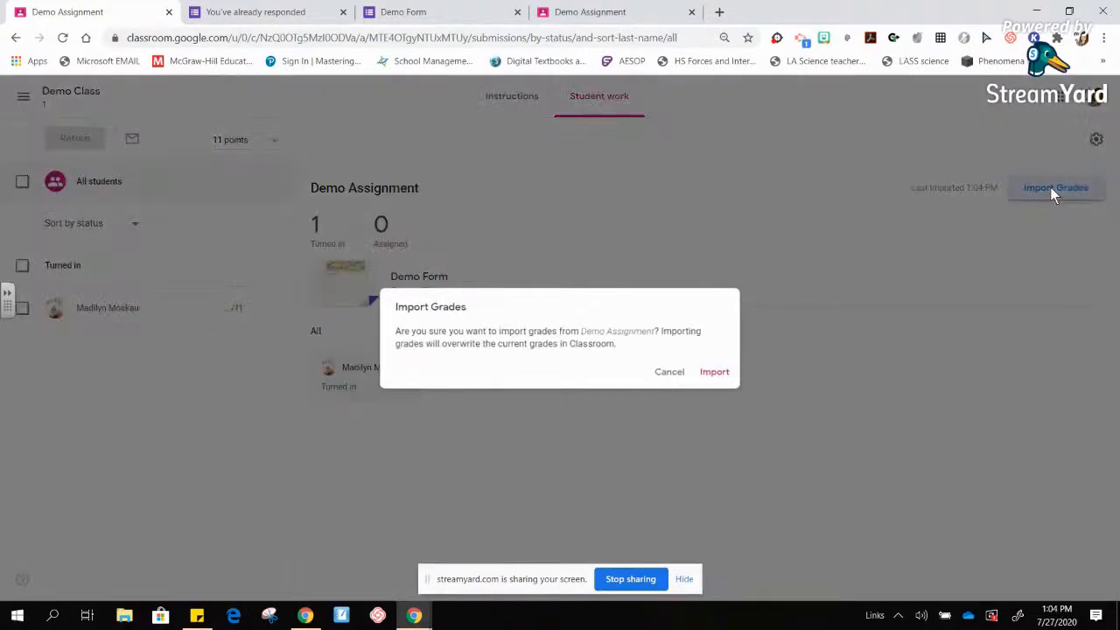
click(715, 374)
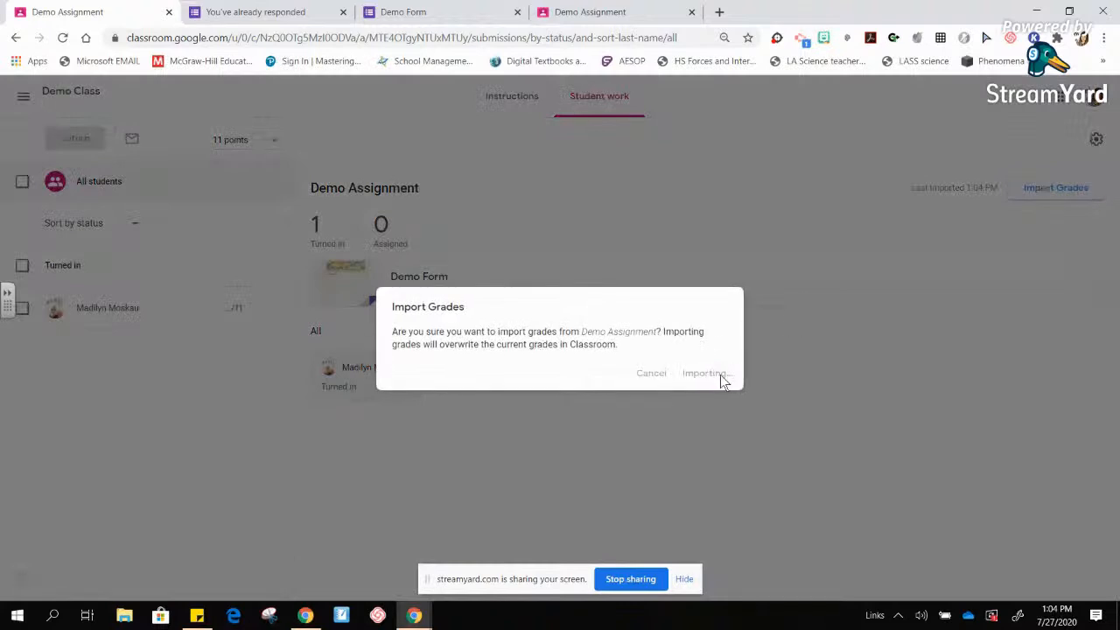
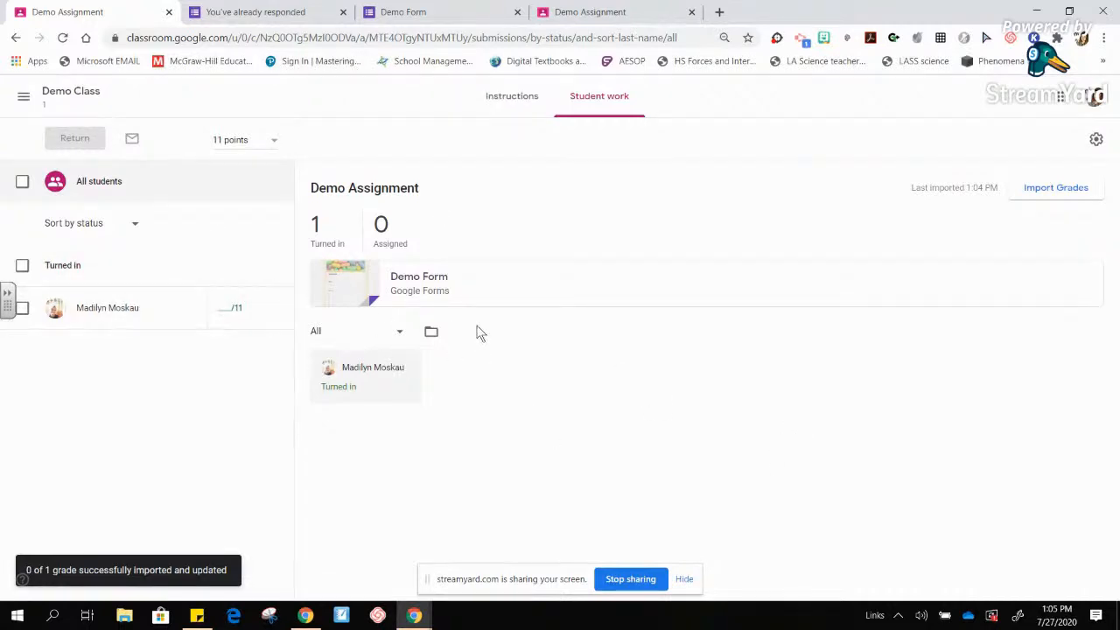
- Open the Demo Assignment's list of turned-in students from Classwork, closing the Blank Quiz tab
click(610, 18)
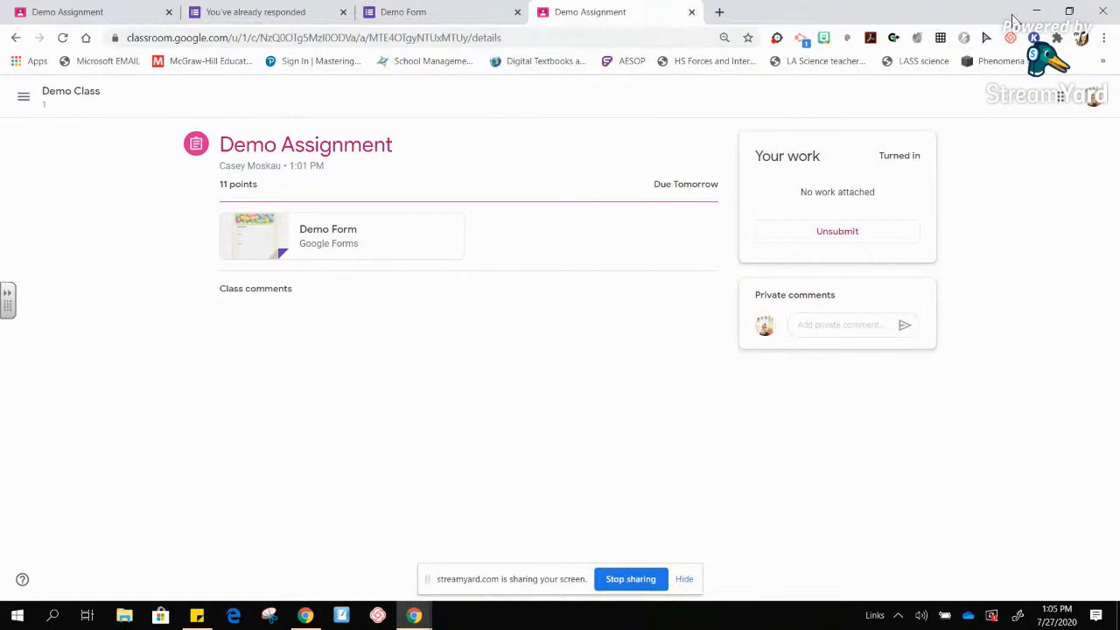
mouse_move(414, 615)
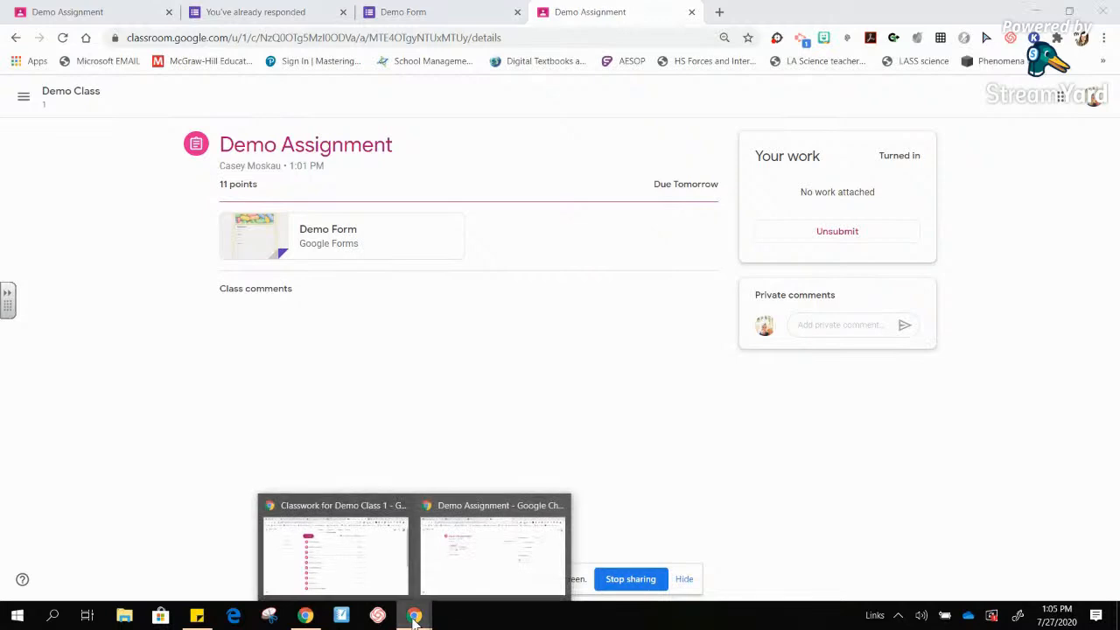
click(375, 549)
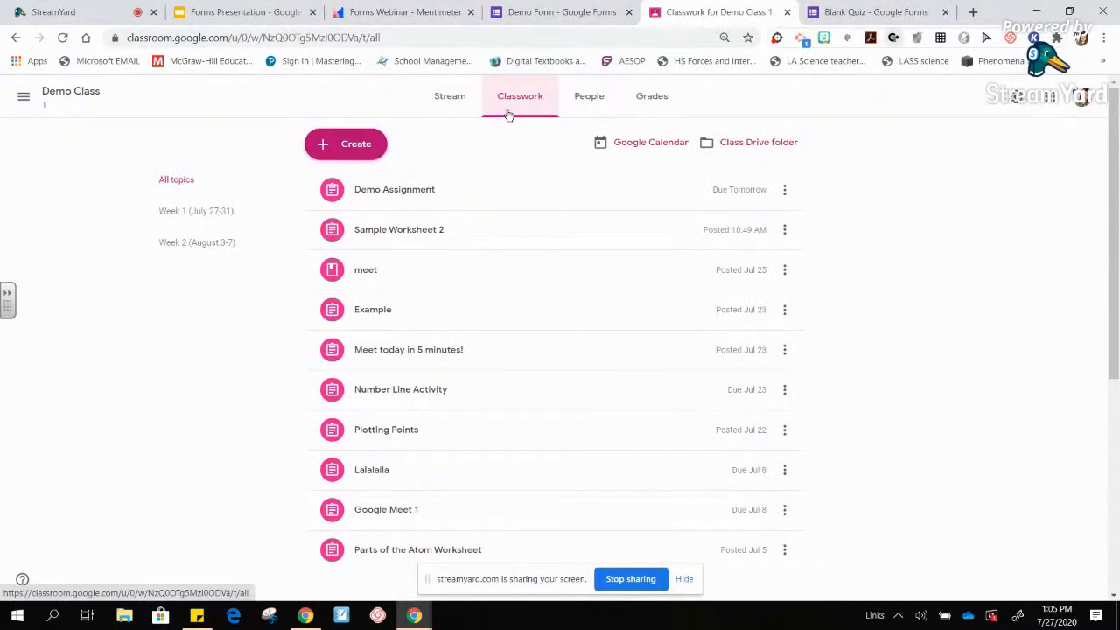
click(408, 203)
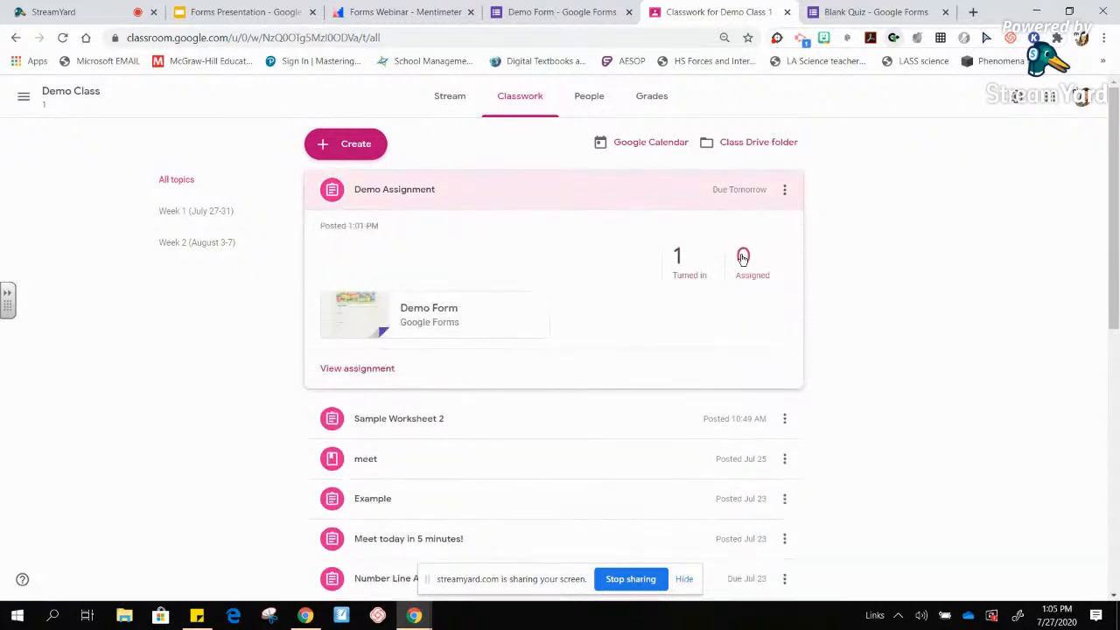
click(689, 274)
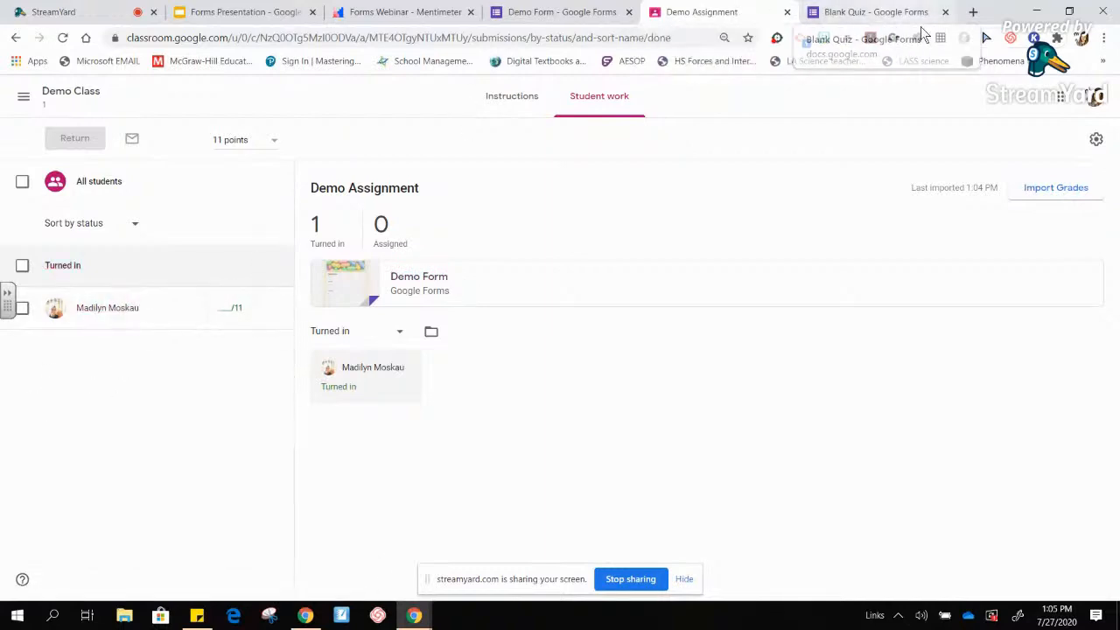
click(945, 12)
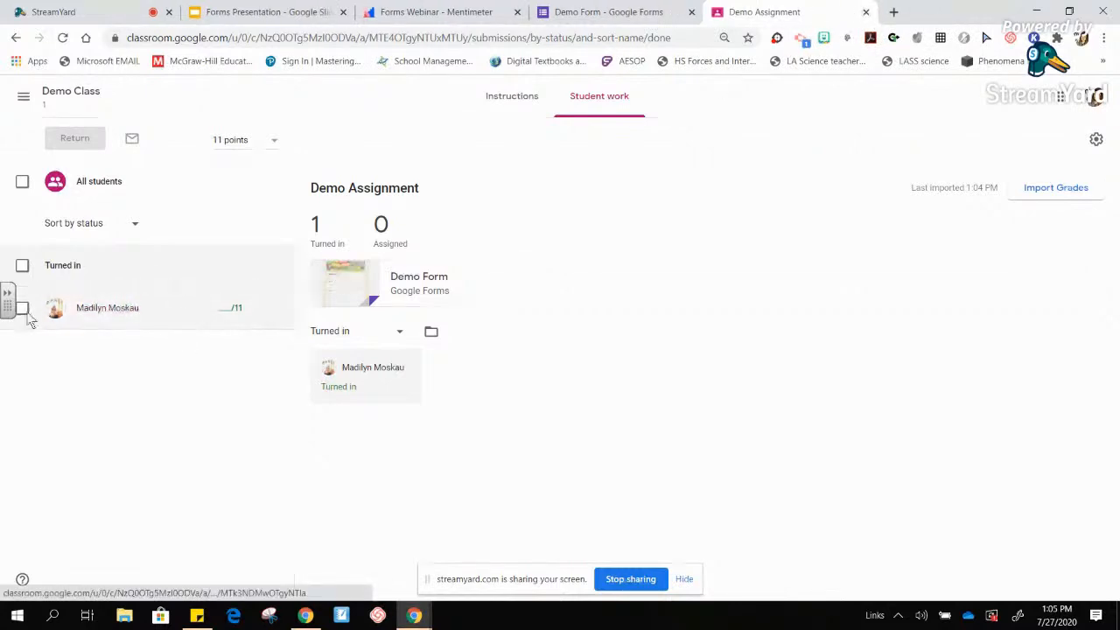
- Select the turned-in student and return the Demo Assignment to them
click(22, 266)
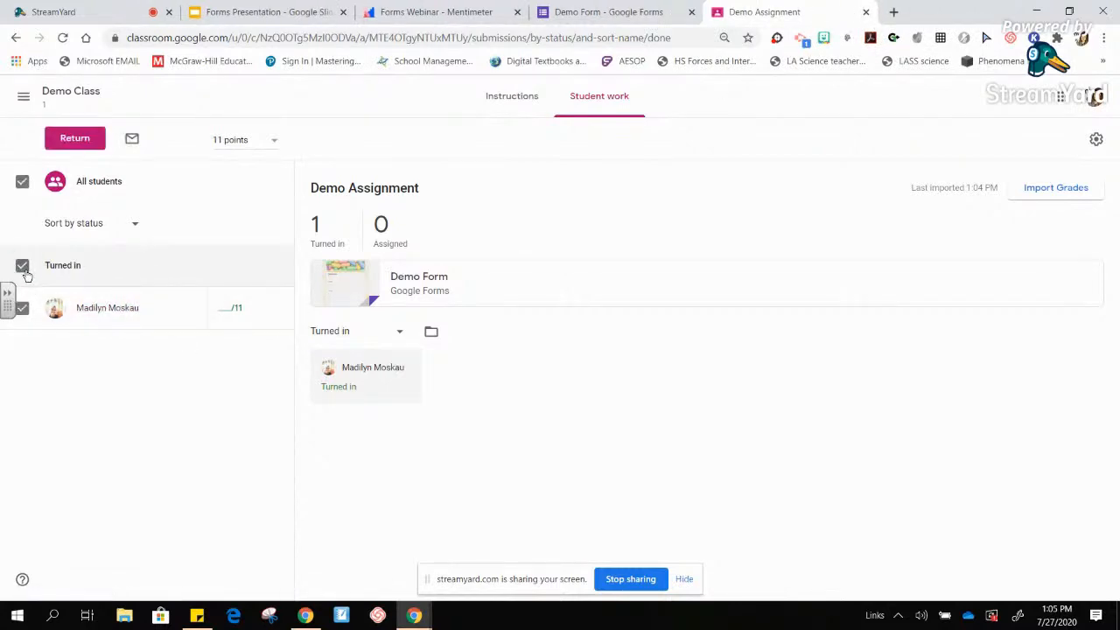
click(75, 140)
click(689, 410)
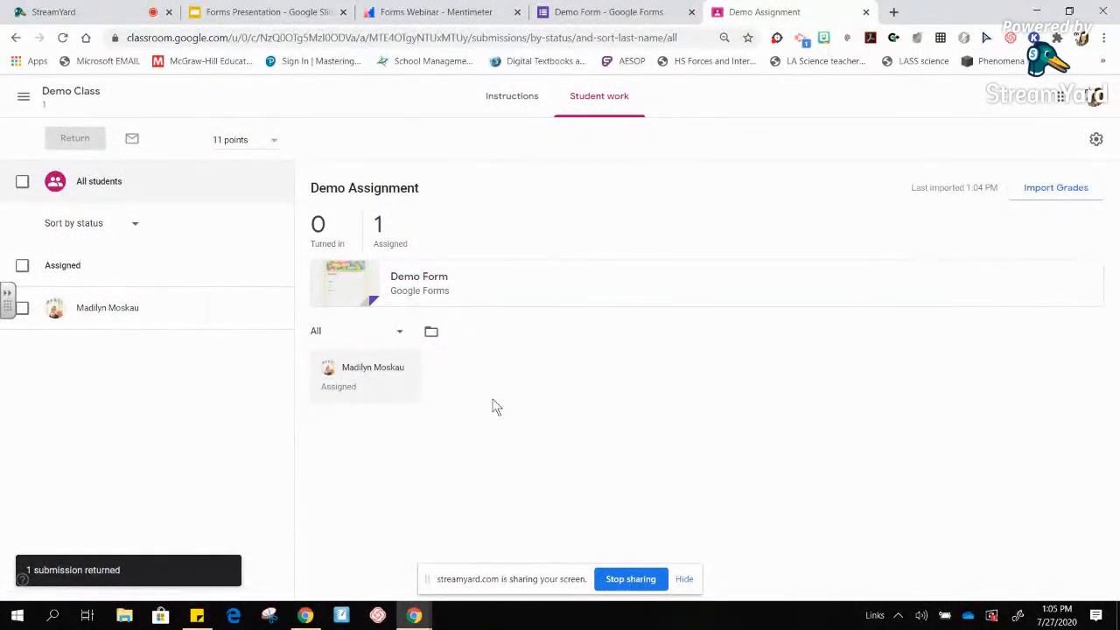
click(643, 13)
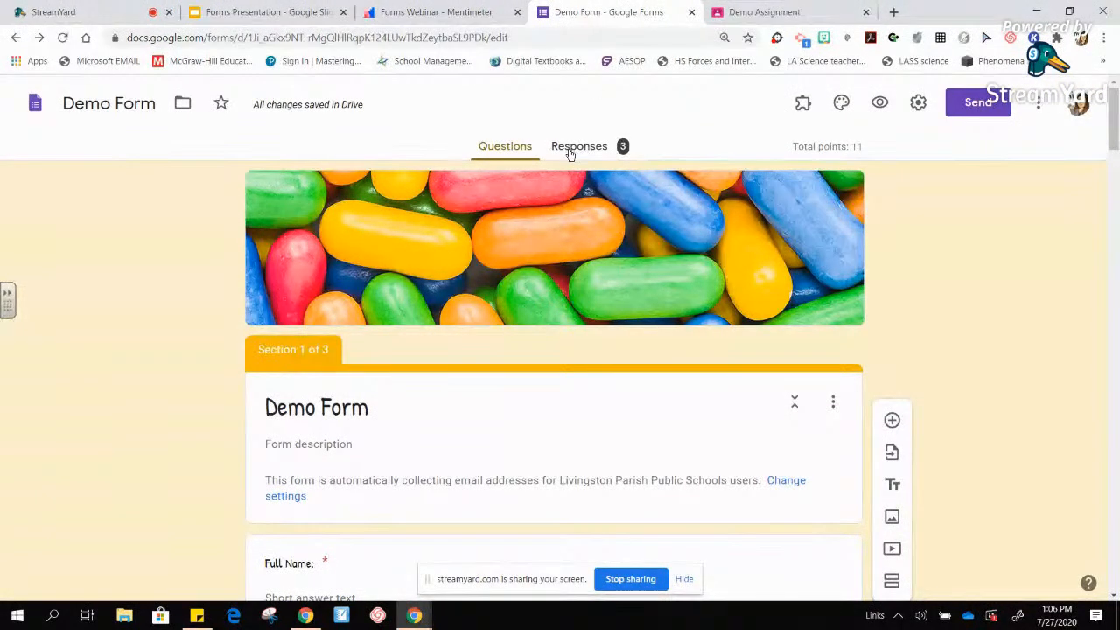
- Review the summary of the Demo Form's 3 responses
click(585, 154)
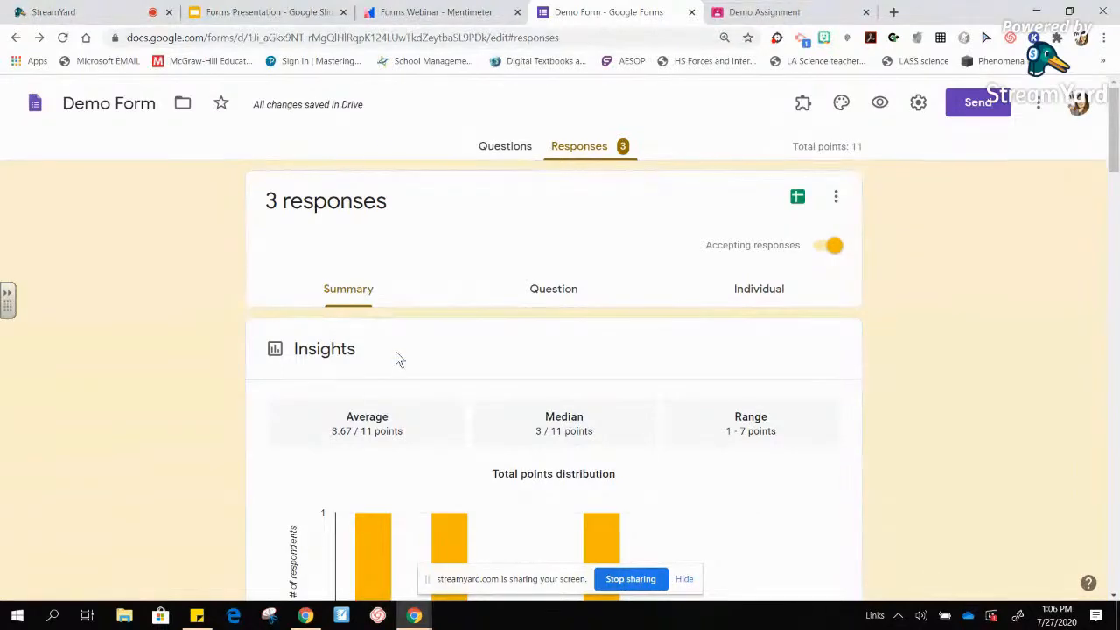
scroll(396, 359, down, 5)
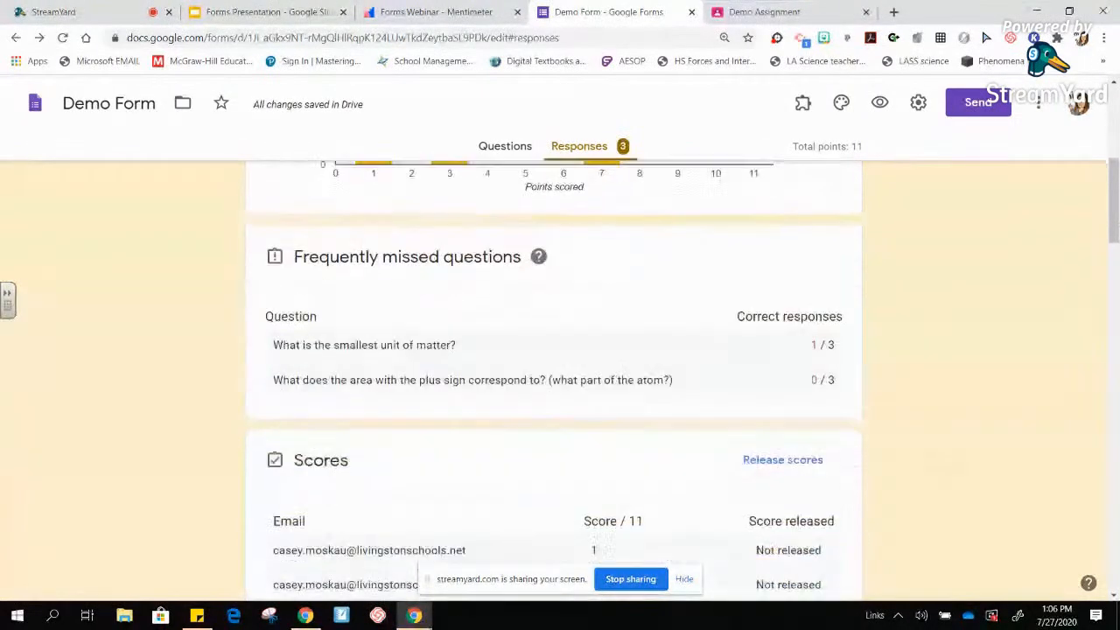
scroll(553, 376, up, 3)
scroll(553, 376, up, 1)
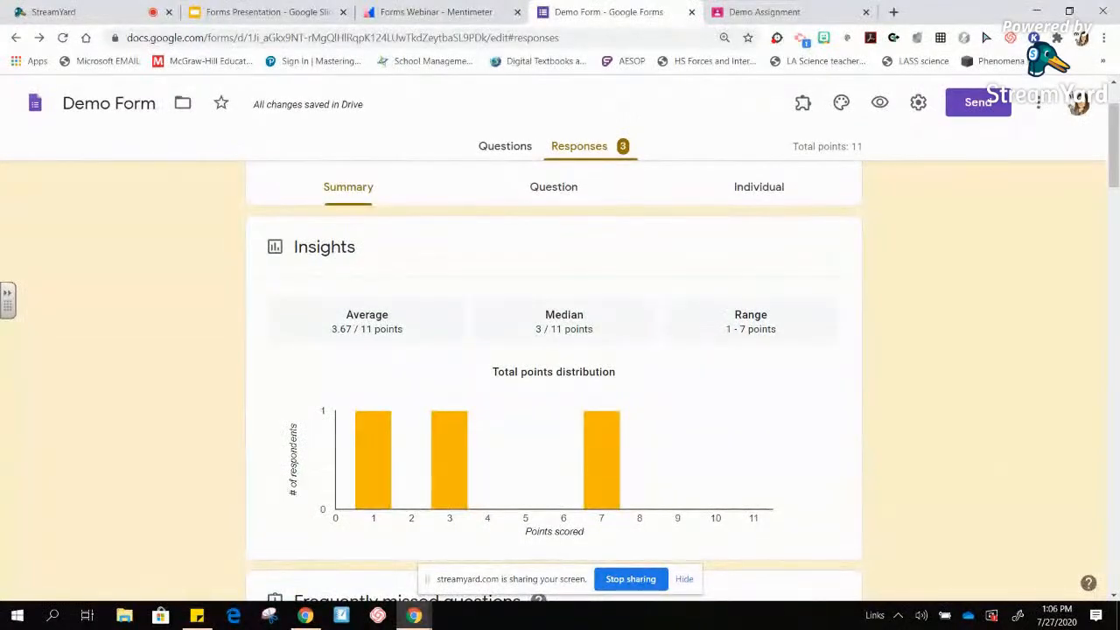
scroll(553, 376, up, 1)
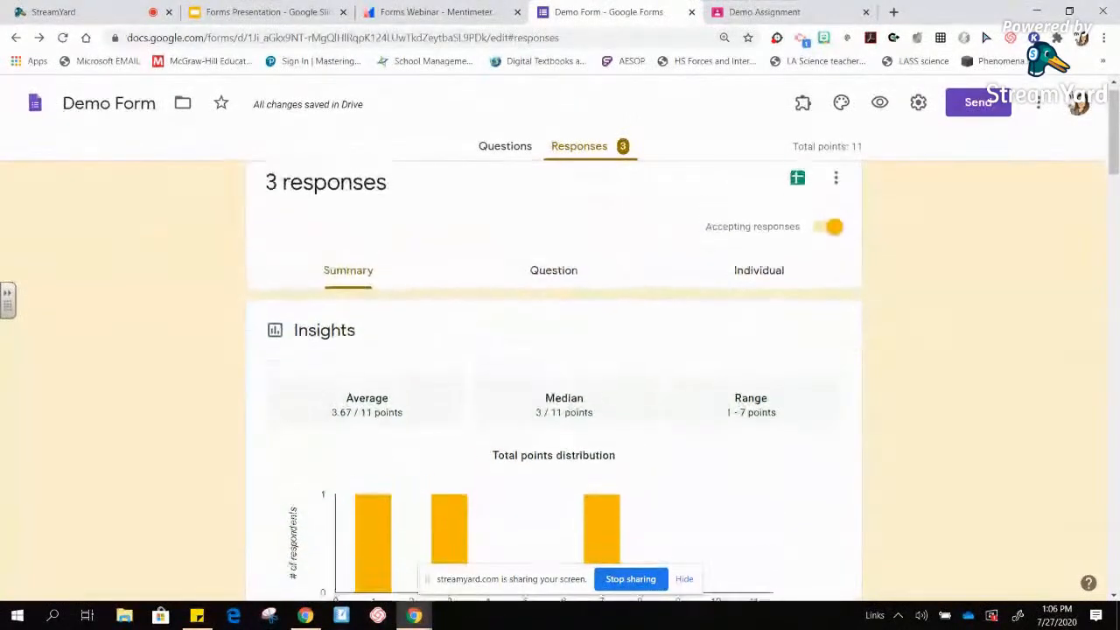
- Browse the responses question by question, listing respondents with ungraded answers
click(552, 274)
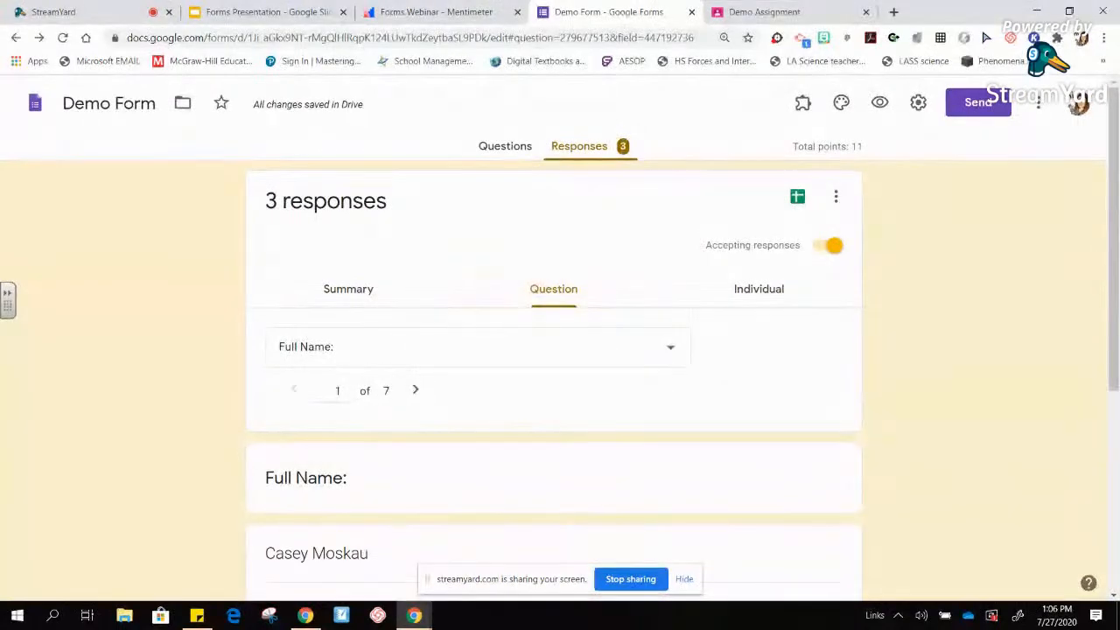
scroll(553, 350, down, 1)
scroll(553, 376, down, 3)
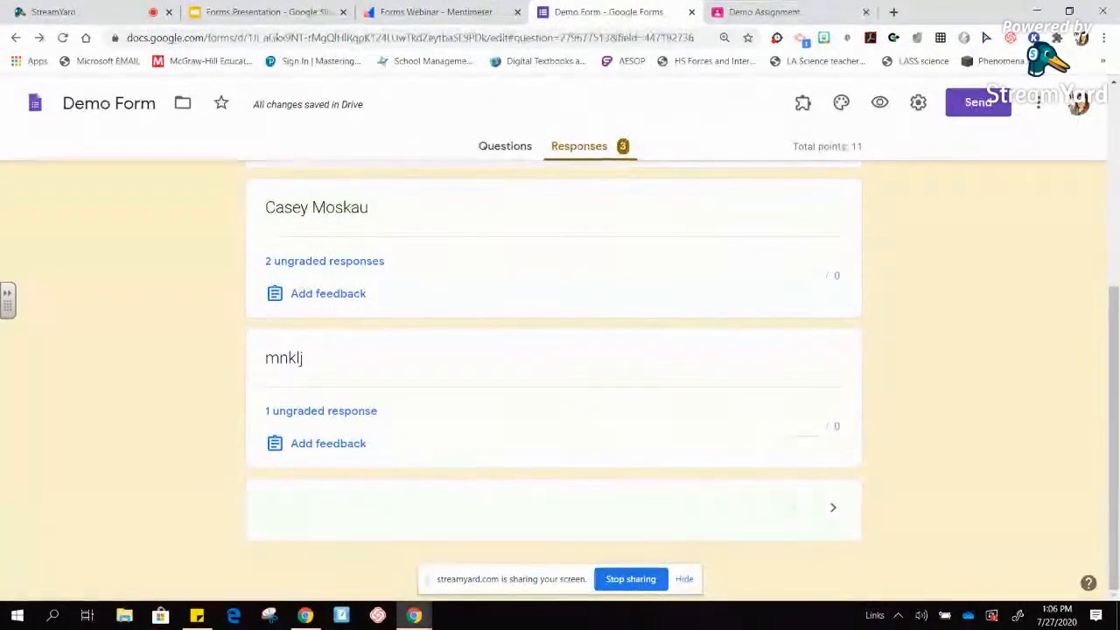
scroll(553, 376, up, 1)
scroll(553, 376, down, 1)
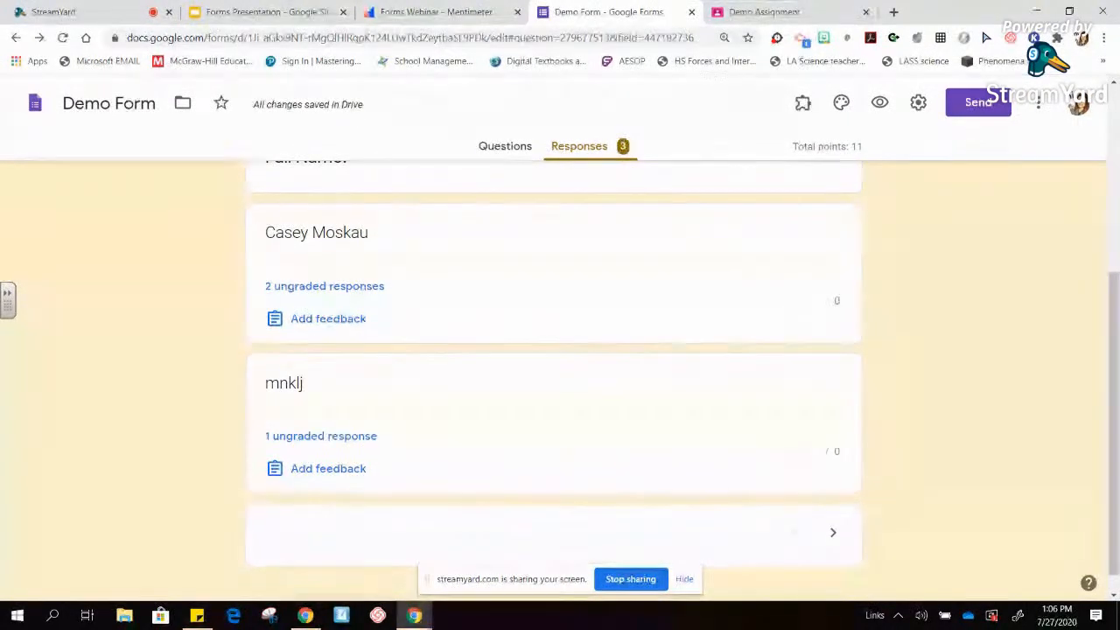
click(325, 286)
click(796, 300)
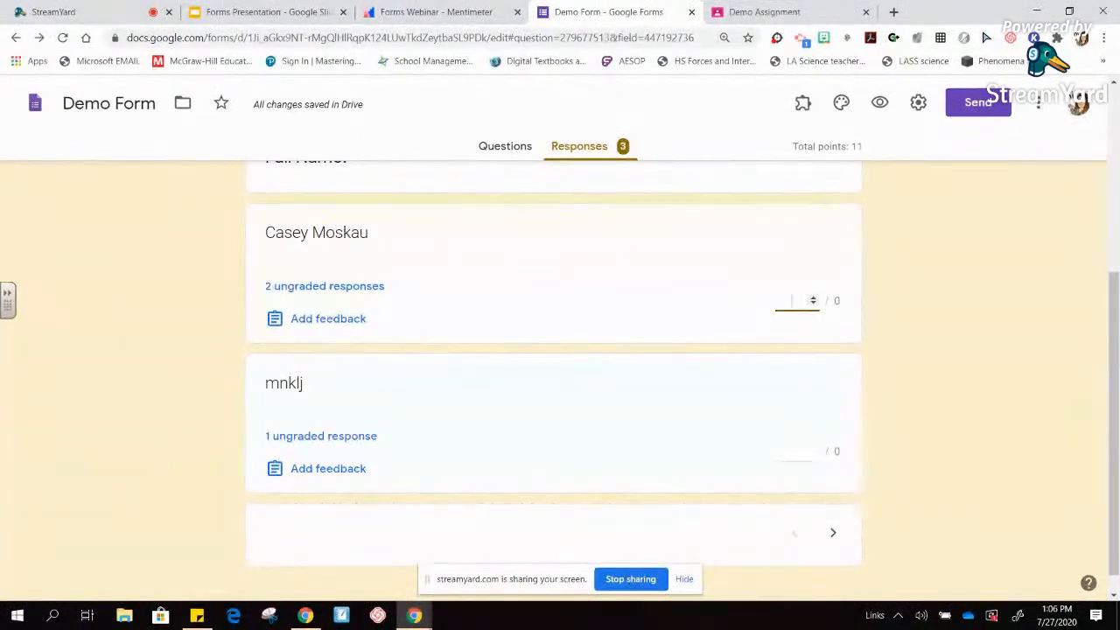
scroll(792, 300, up, 5)
- Step through individual responses, then reload and close the Demo Form
click(750, 286)
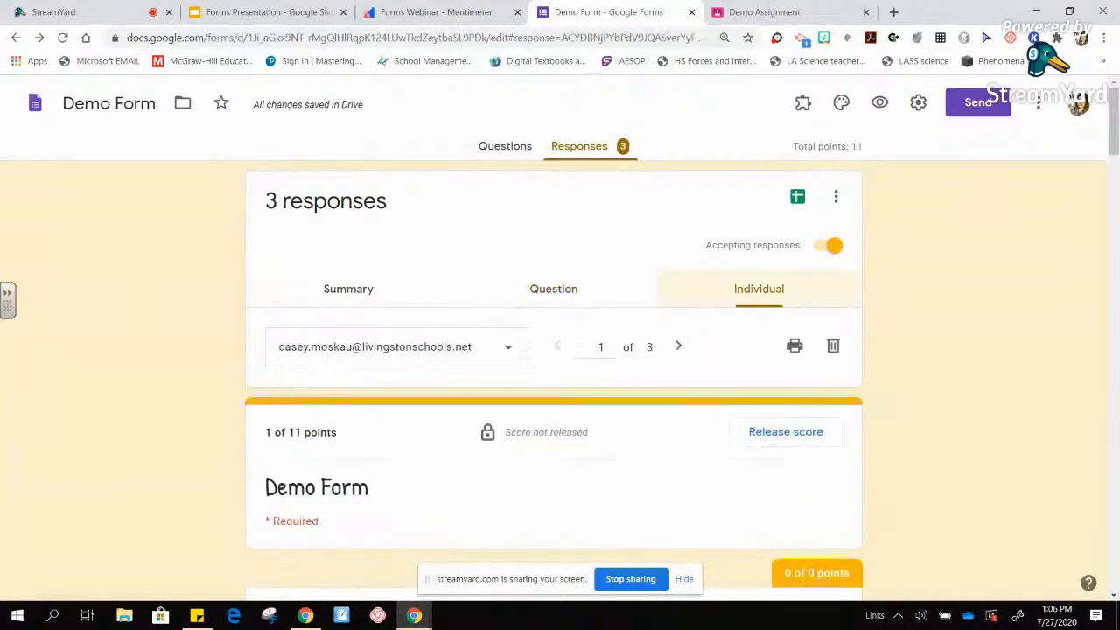
click(678, 346)
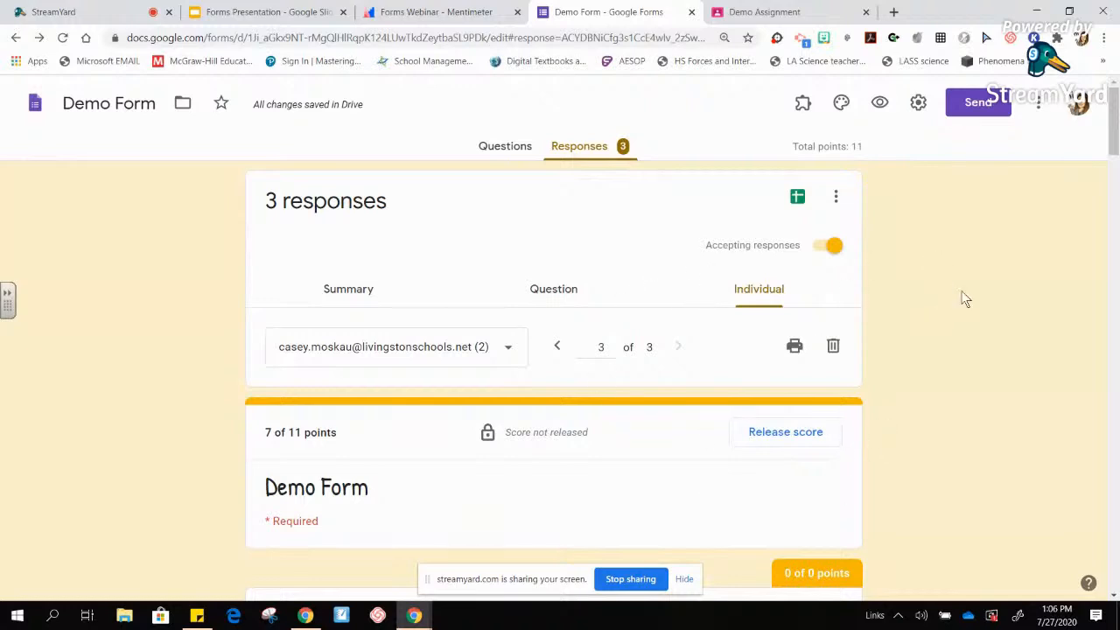
click(62, 37)
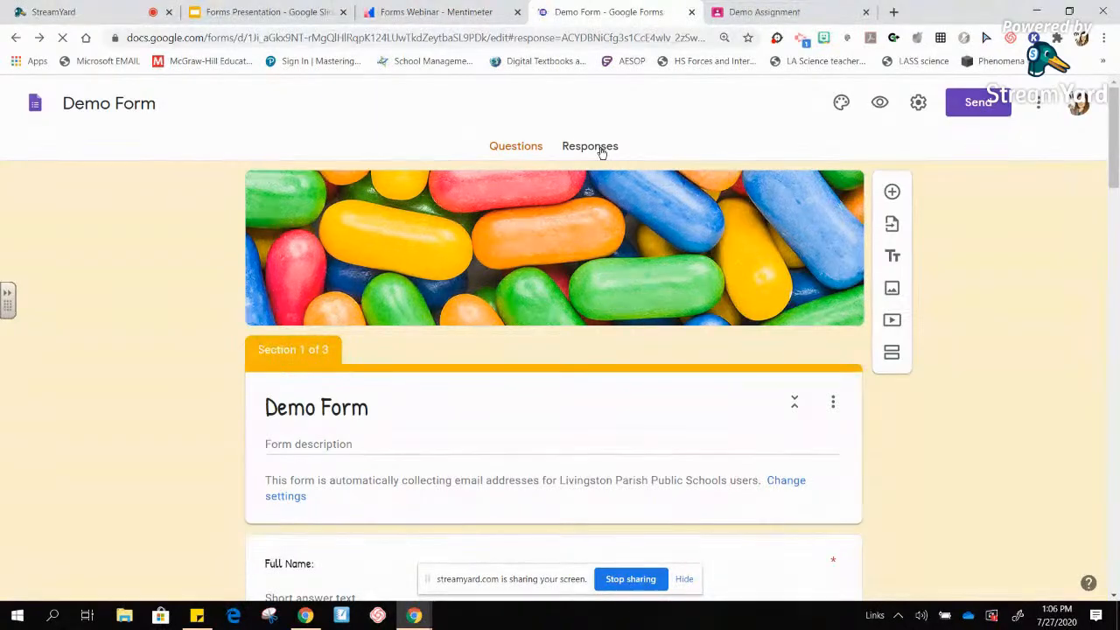
click(602, 150)
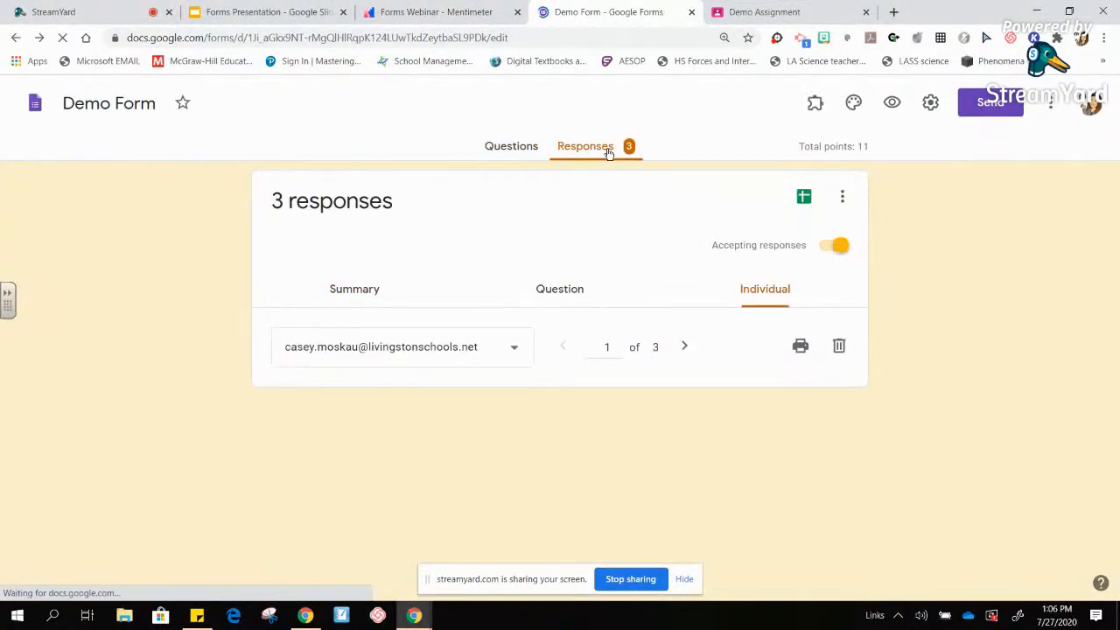
click(691, 12)
click(457, 16)
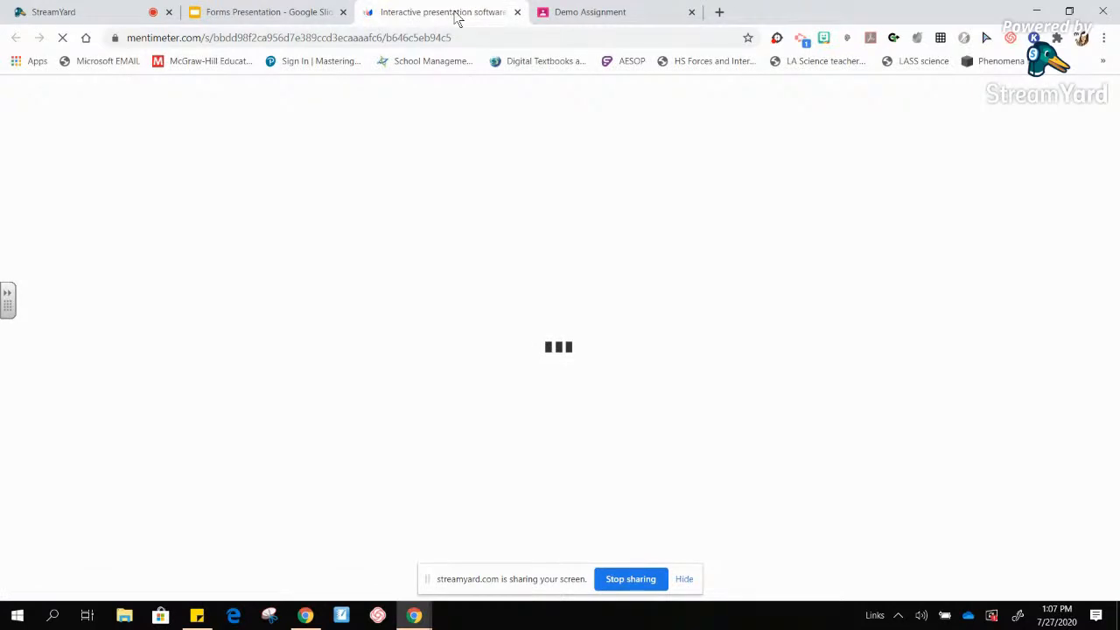
- Show the Google Forms experience poll results from 37 participants full screen, then exit full screen
key(F11)
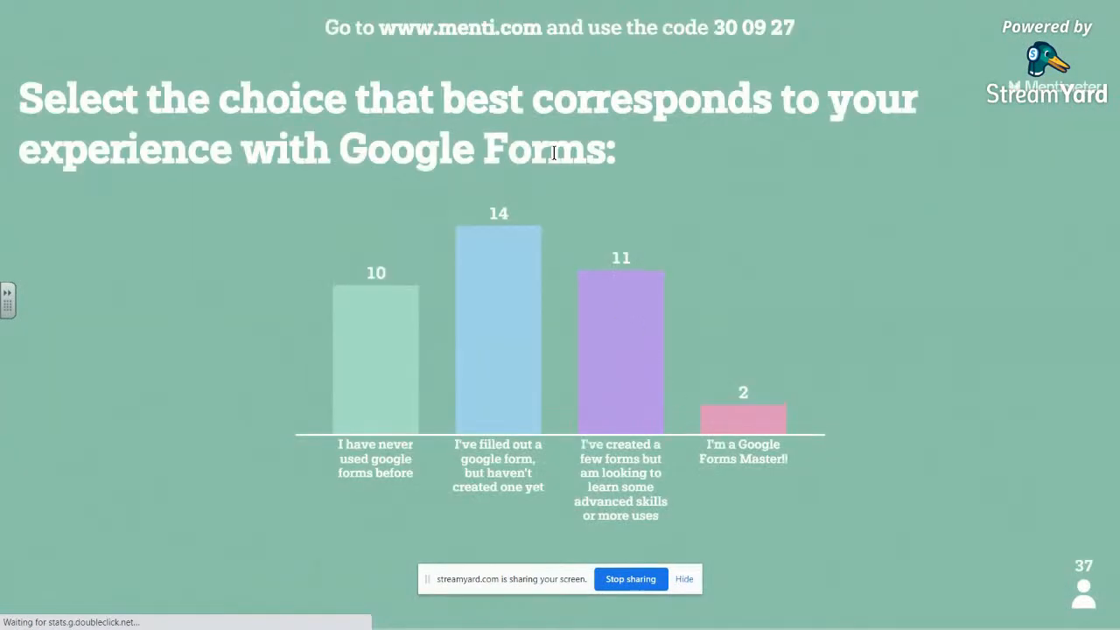
mouse_move(470, 18)
key(Escape)
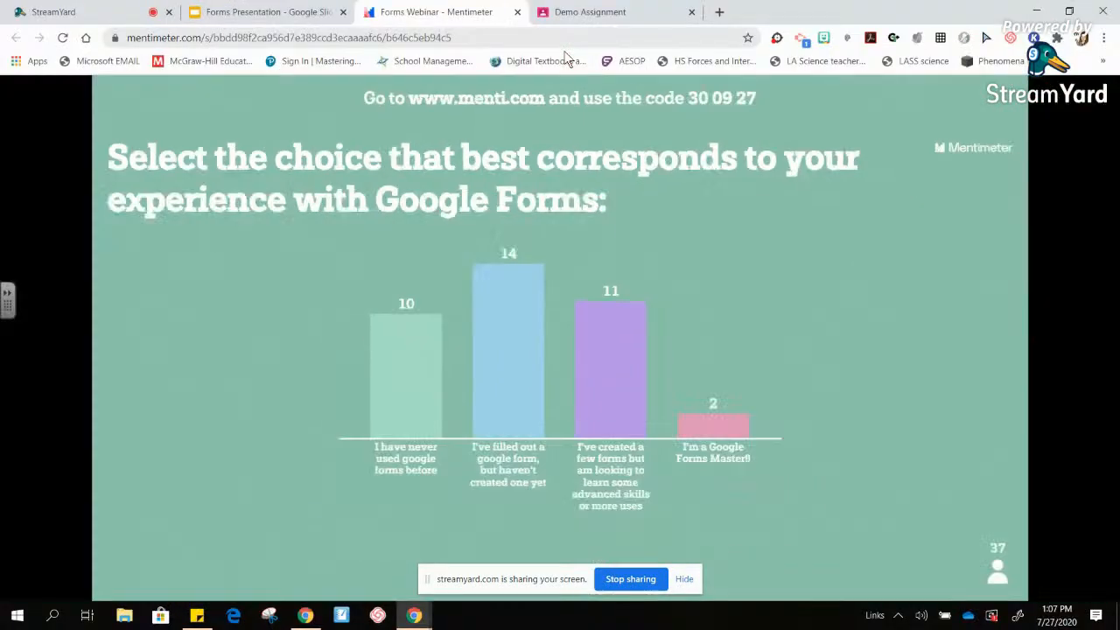
click(316, 14)
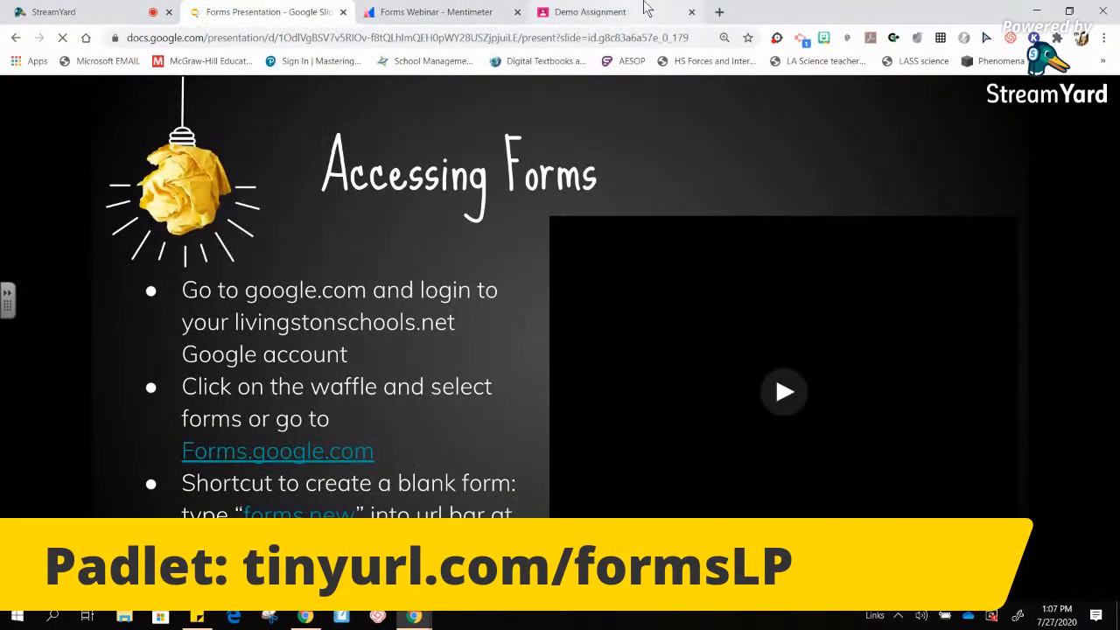
click(719, 14)
click(588, 39)
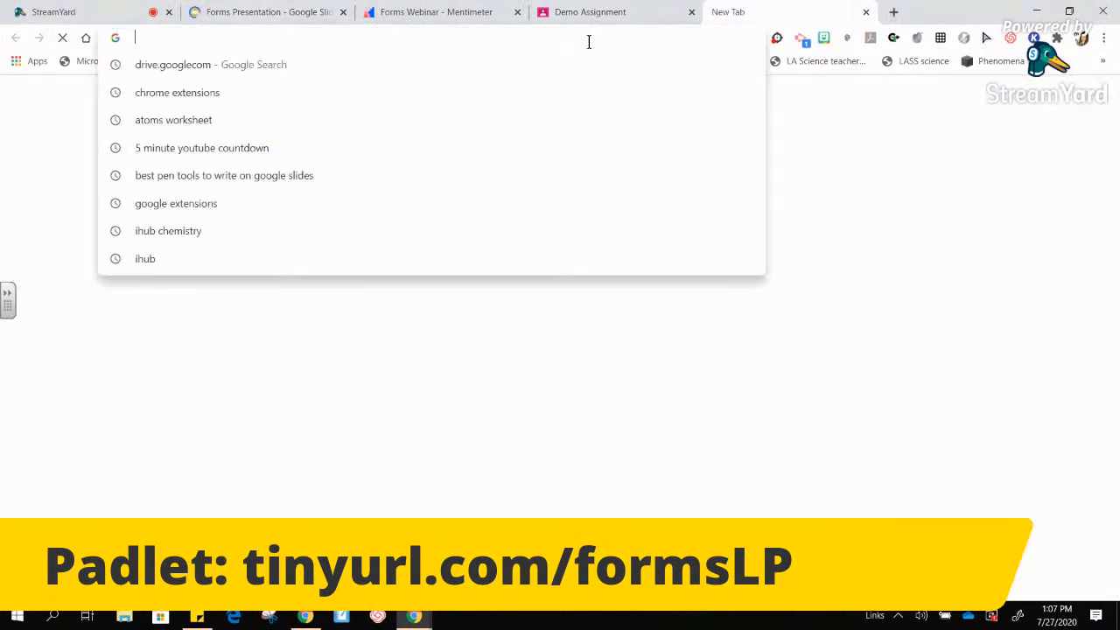
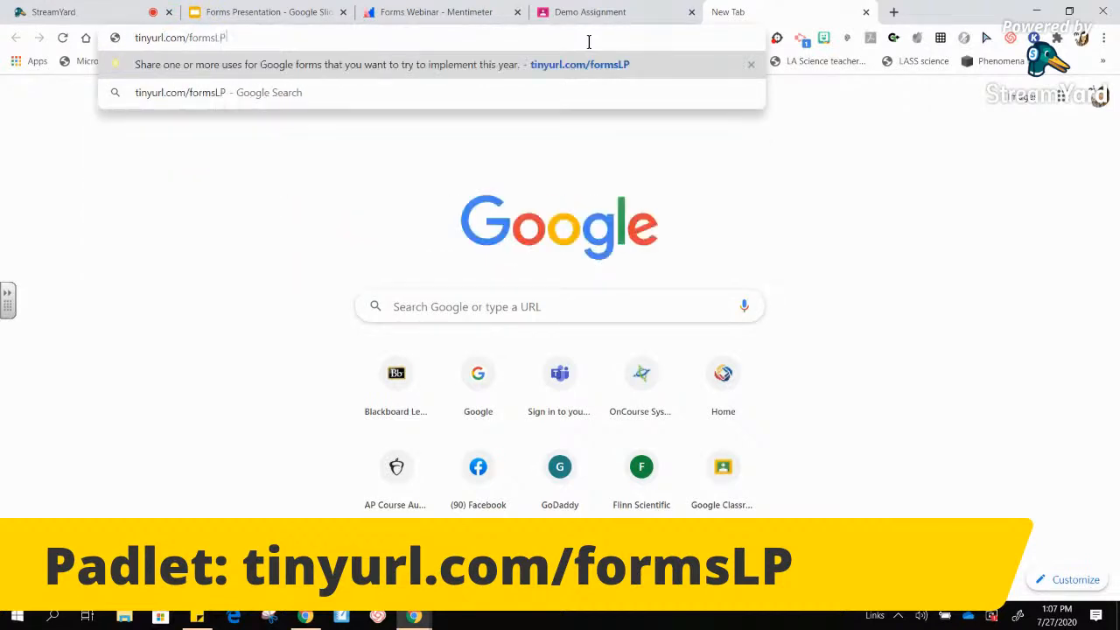
key(Return)
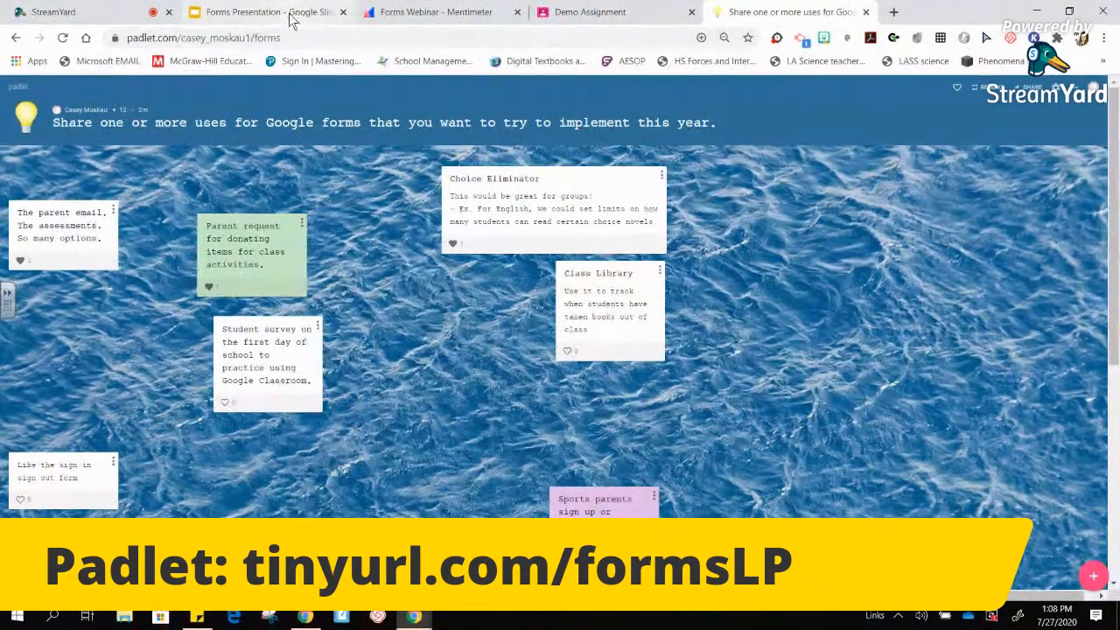
click(894, 13)
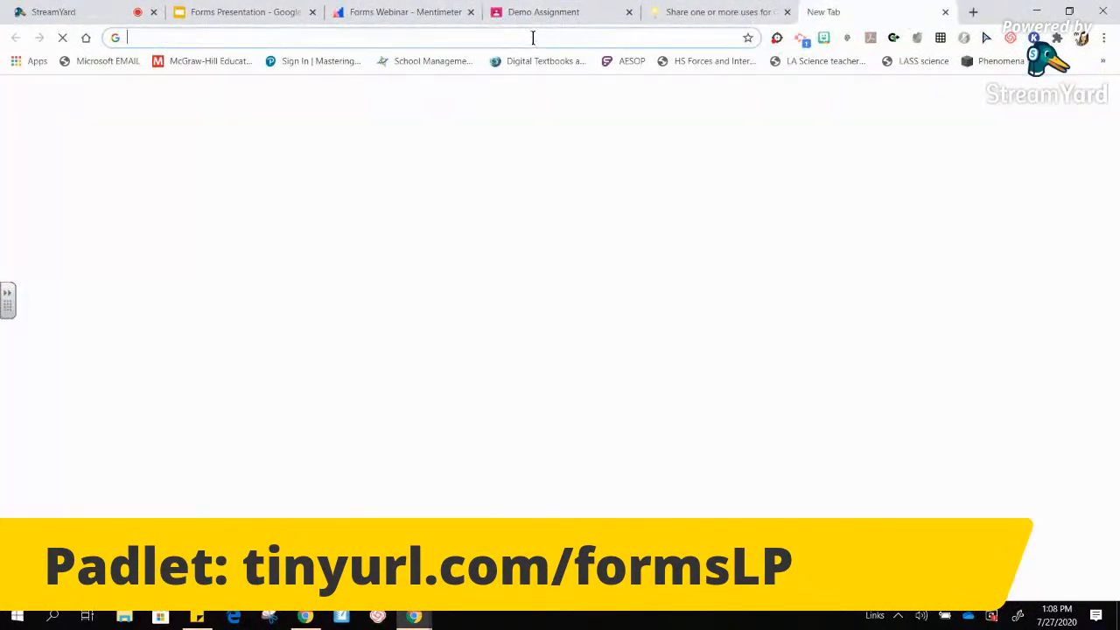
- Go to Google Forms by typing 'forms' in the address bar and open the recent Demo Form
text(forms)
key(Return)
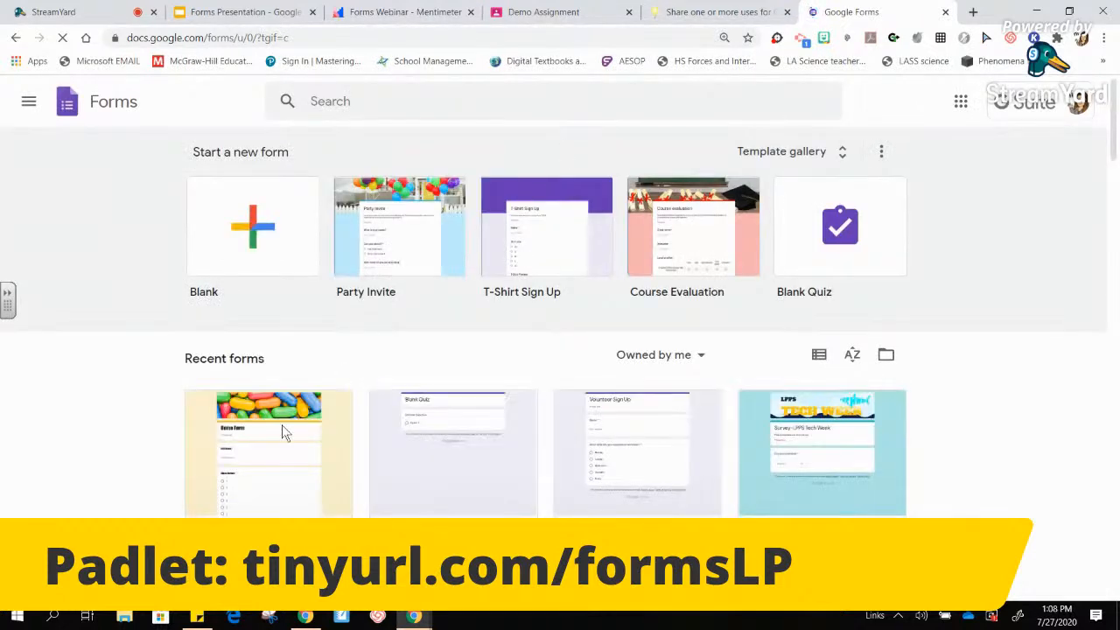
click(252, 461)
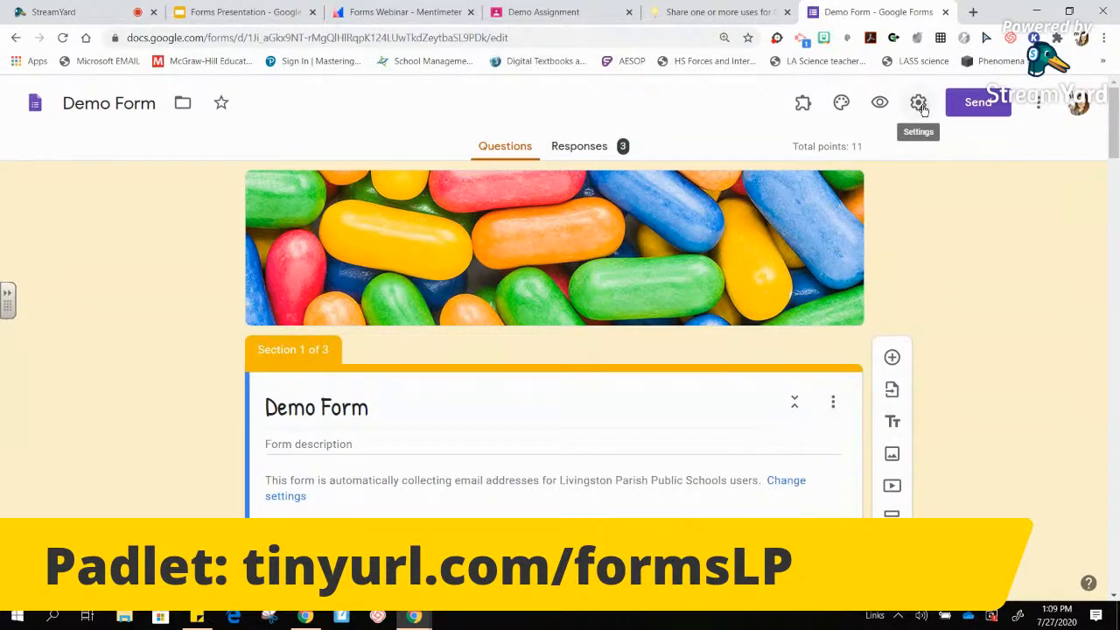
- Browse the form's General, Presentation and Quizzes settings without changing them
click(918, 103)
drag(786, 278, 781, 210)
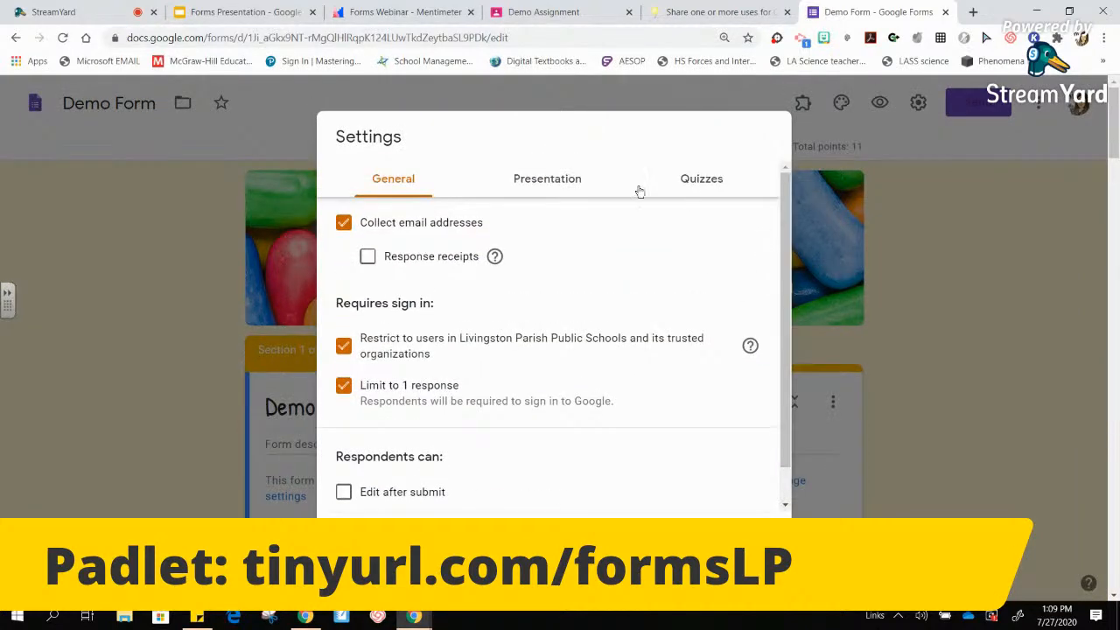
click(1067, 196)
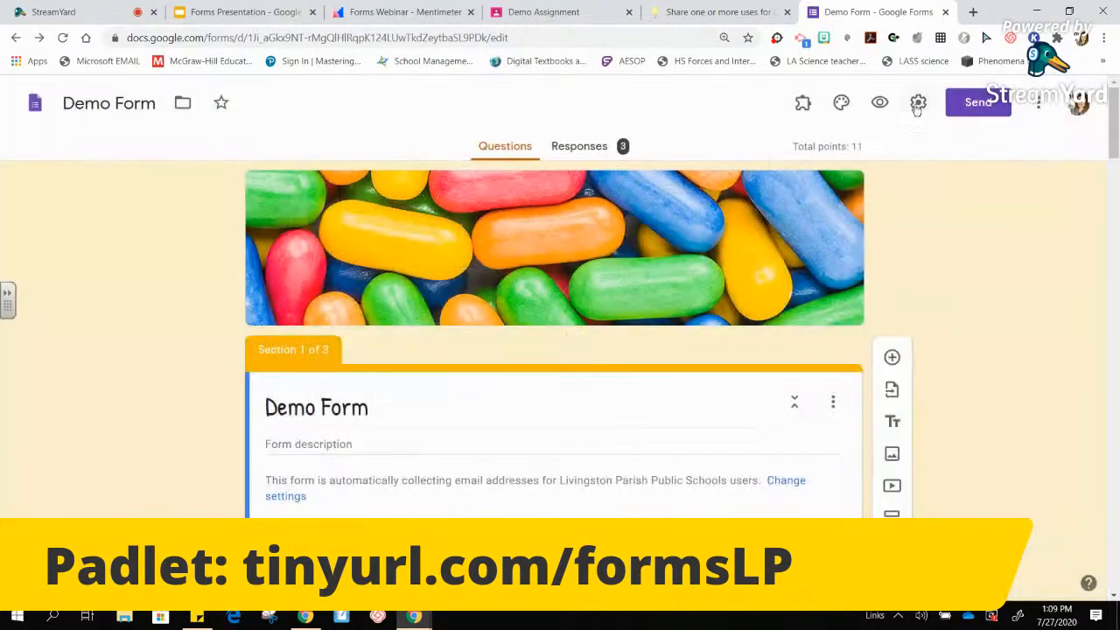
click(917, 104)
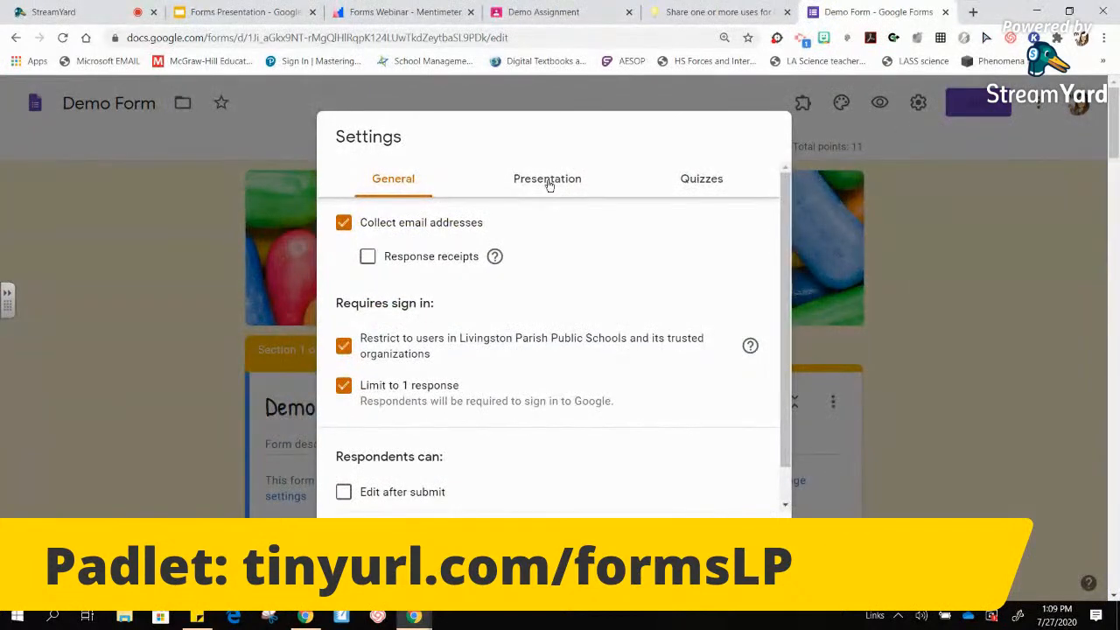
click(550, 184)
click(691, 185)
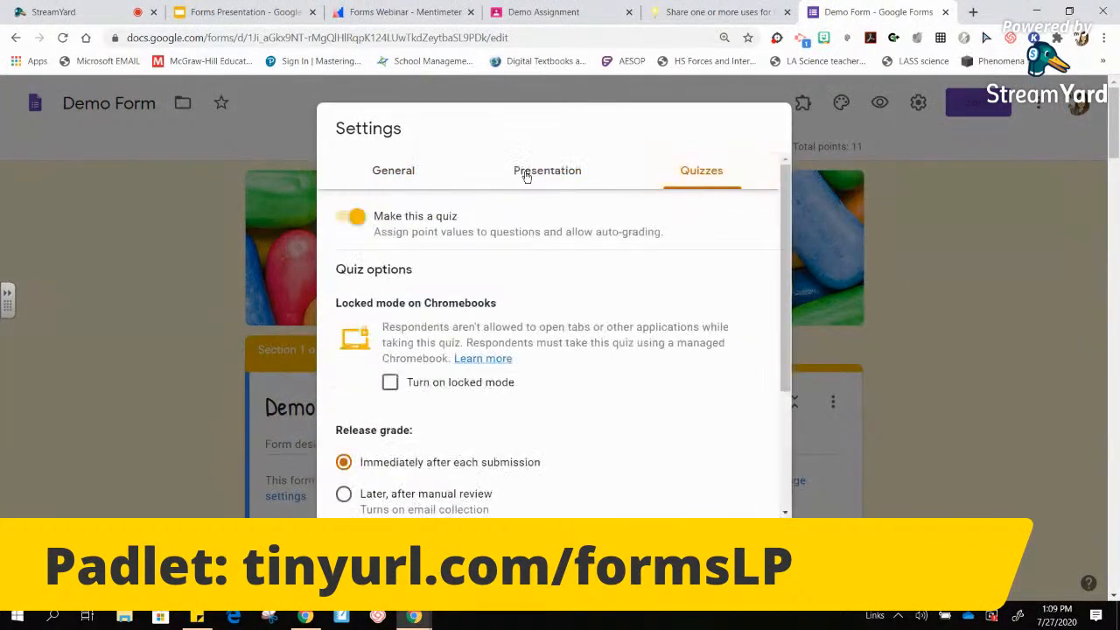
click(384, 172)
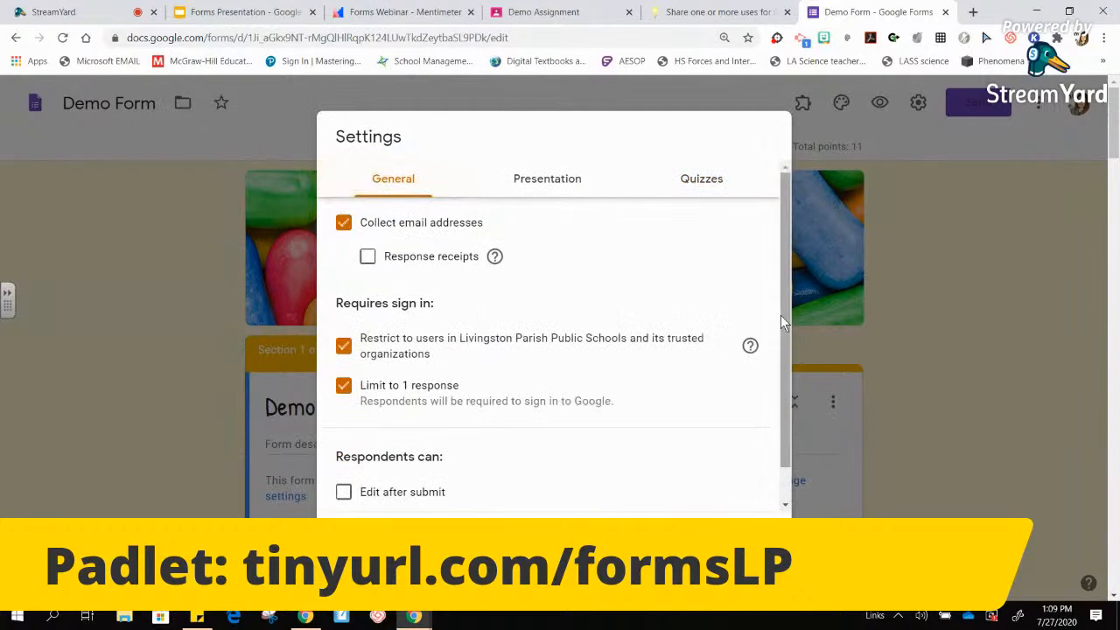
drag(782, 310, 785, 380)
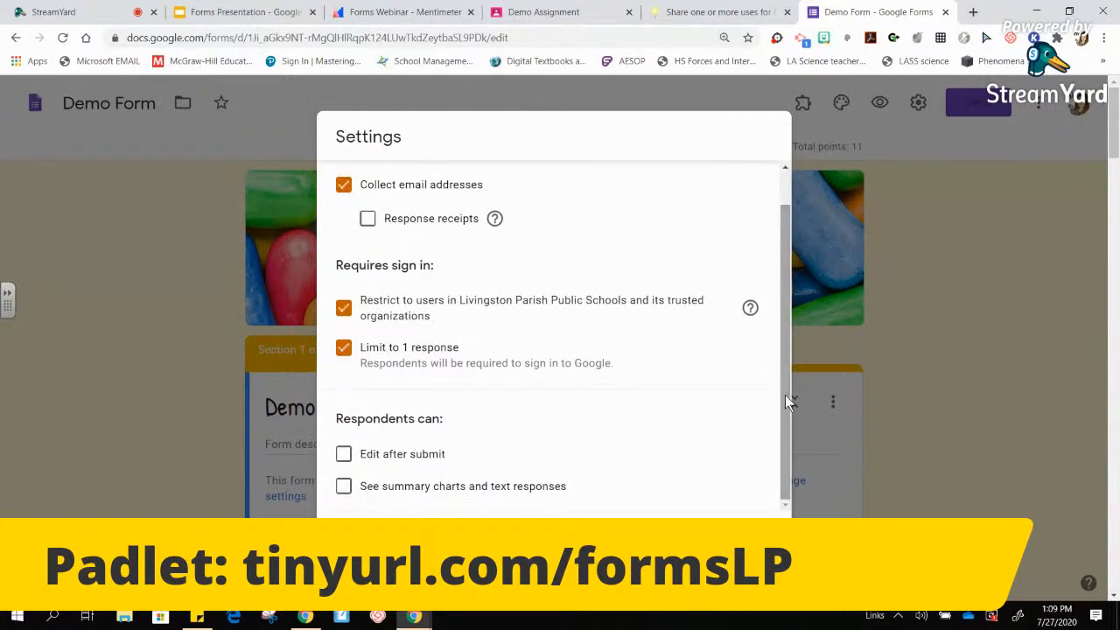
click(999, 416)
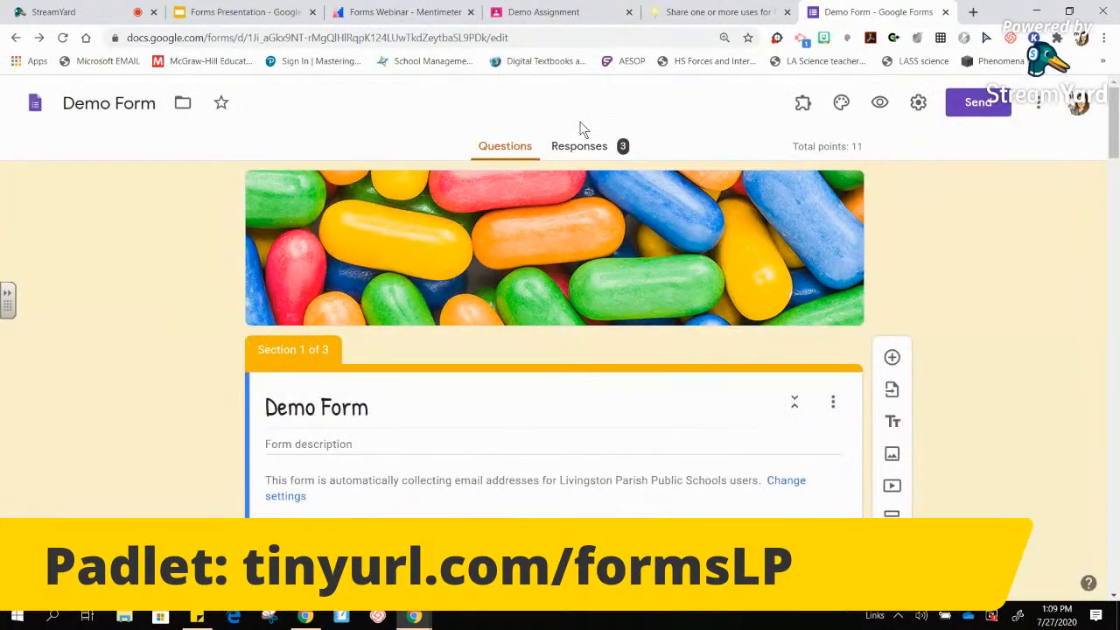
- In the responses summary, turn Accepting responses off and back on
click(592, 152)
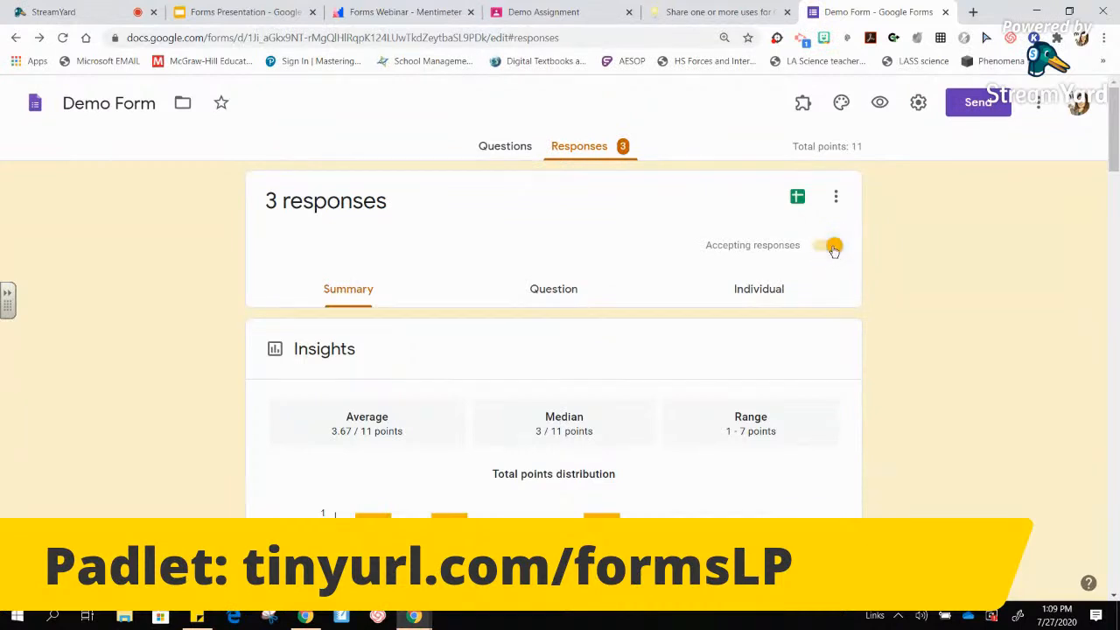
click(832, 247)
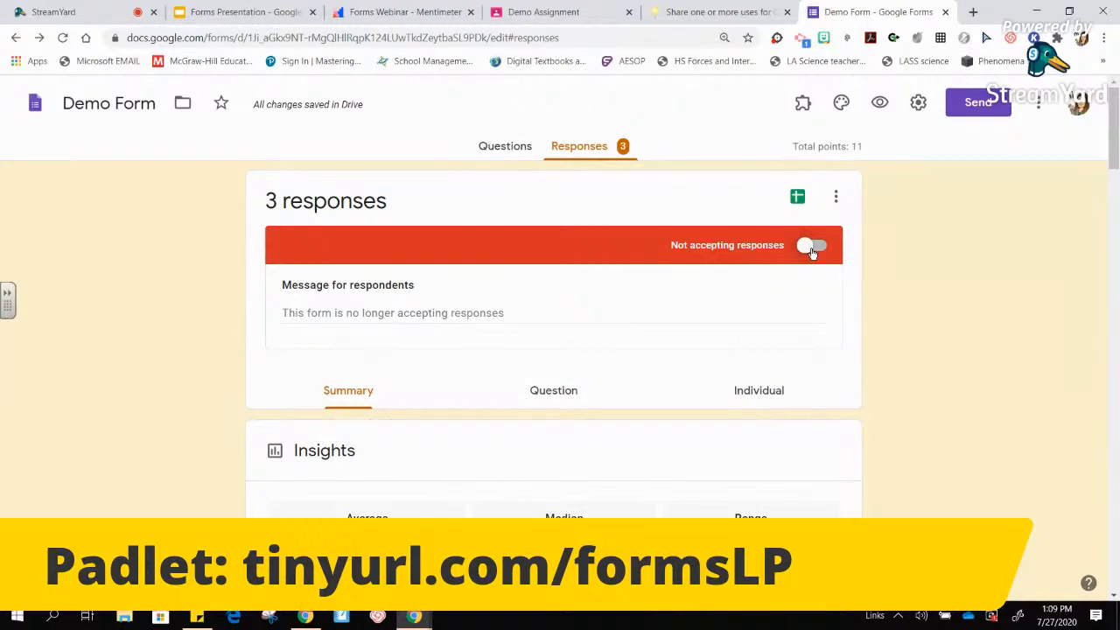
click(811, 250)
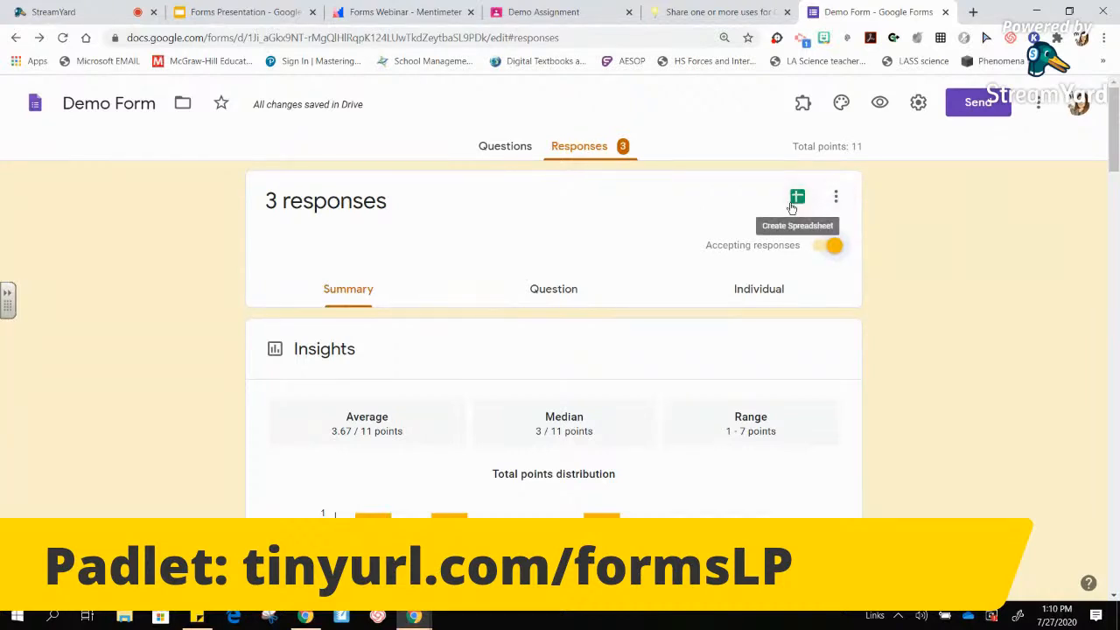
- Create a new Demo Form (Responses) spreadsheet linked to the form
click(798, 200)
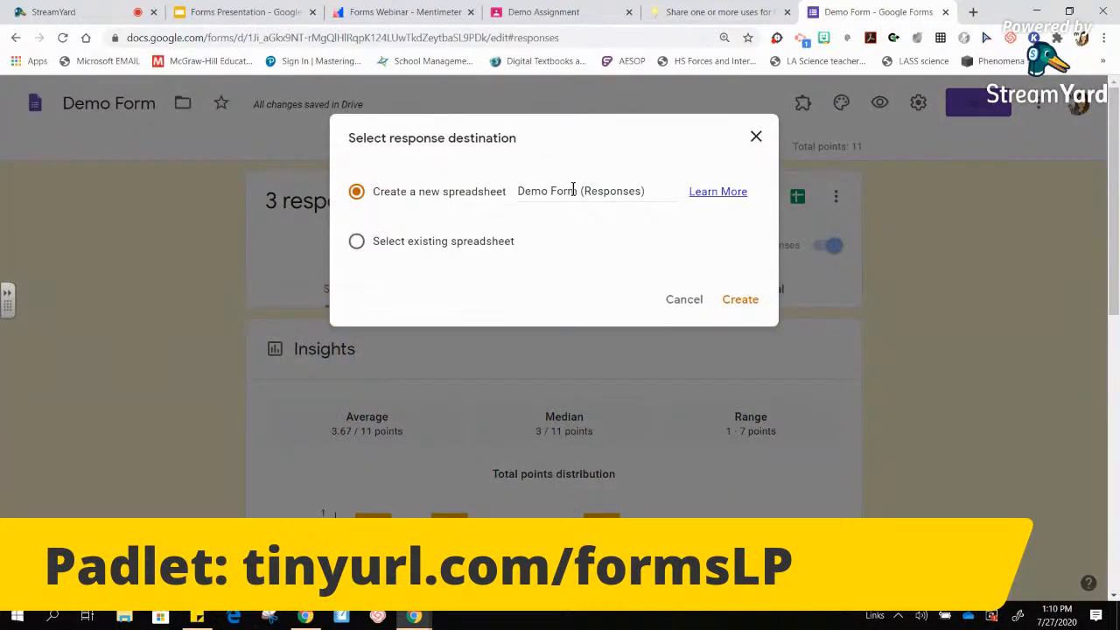
click(740, 310)
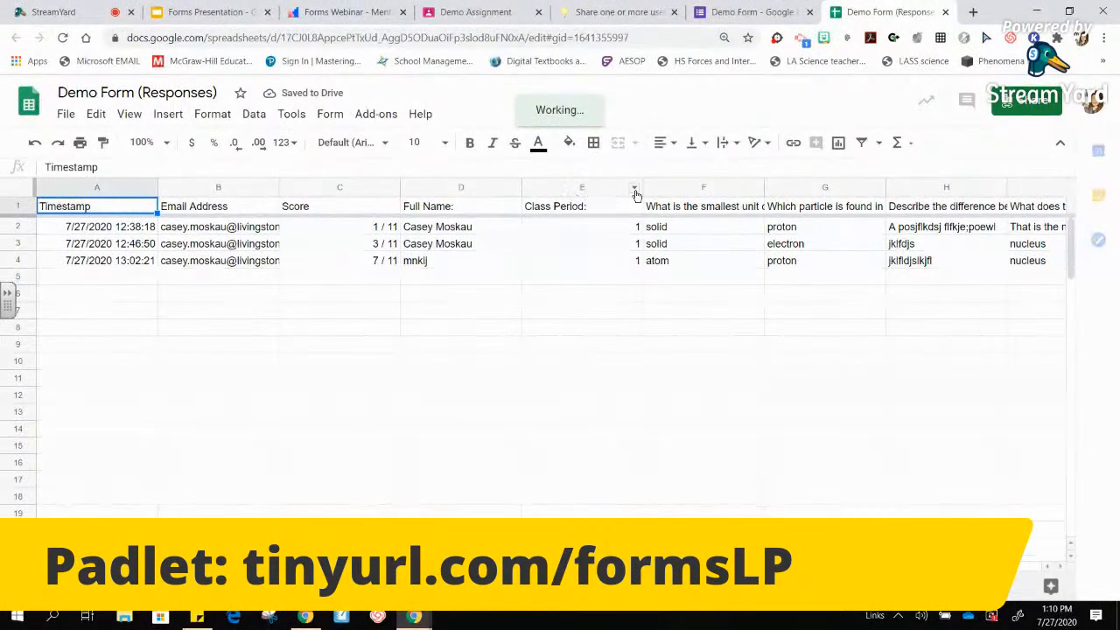
- Inspect the Class Period answers in column E, then close the responses spreadsheet
click(636, 191)
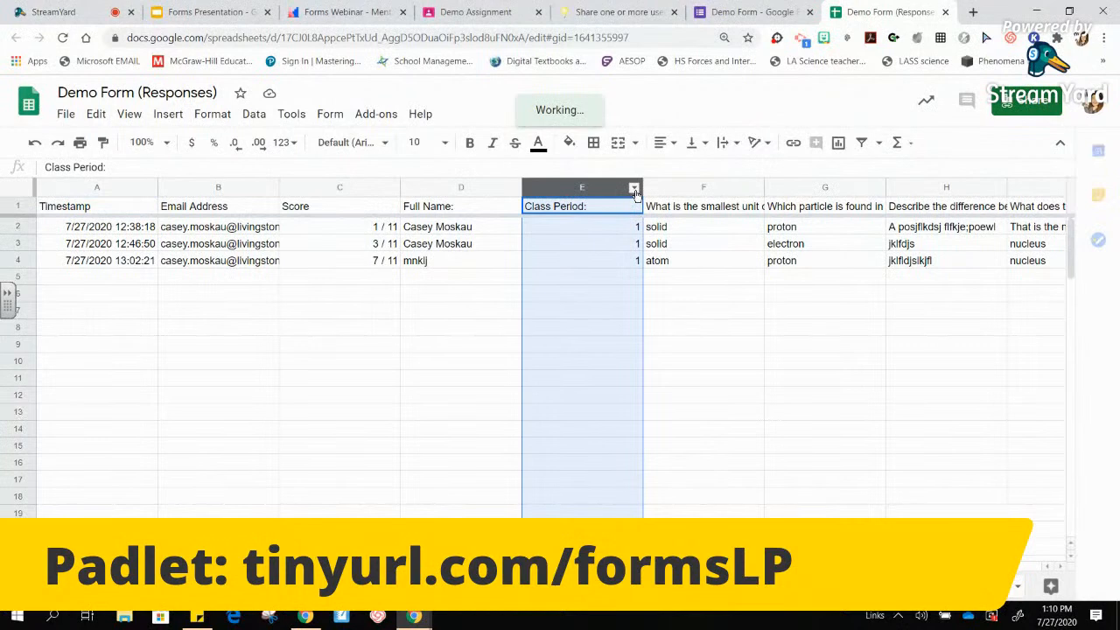
right_click(639, 322)
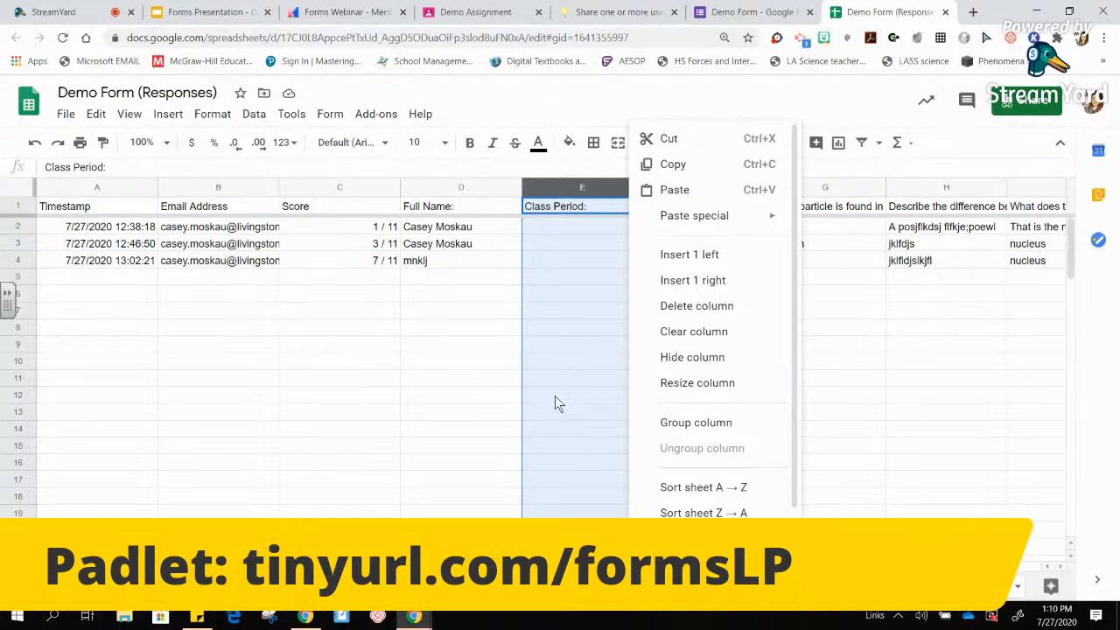
click(429, 362)
click(627, 266)
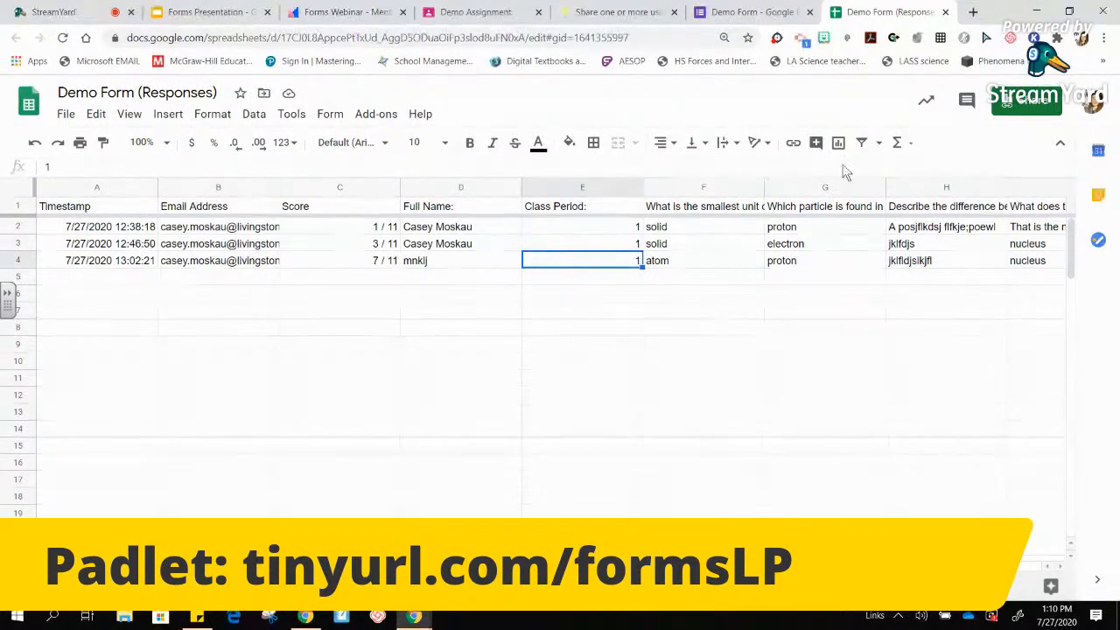
click(946, 13)
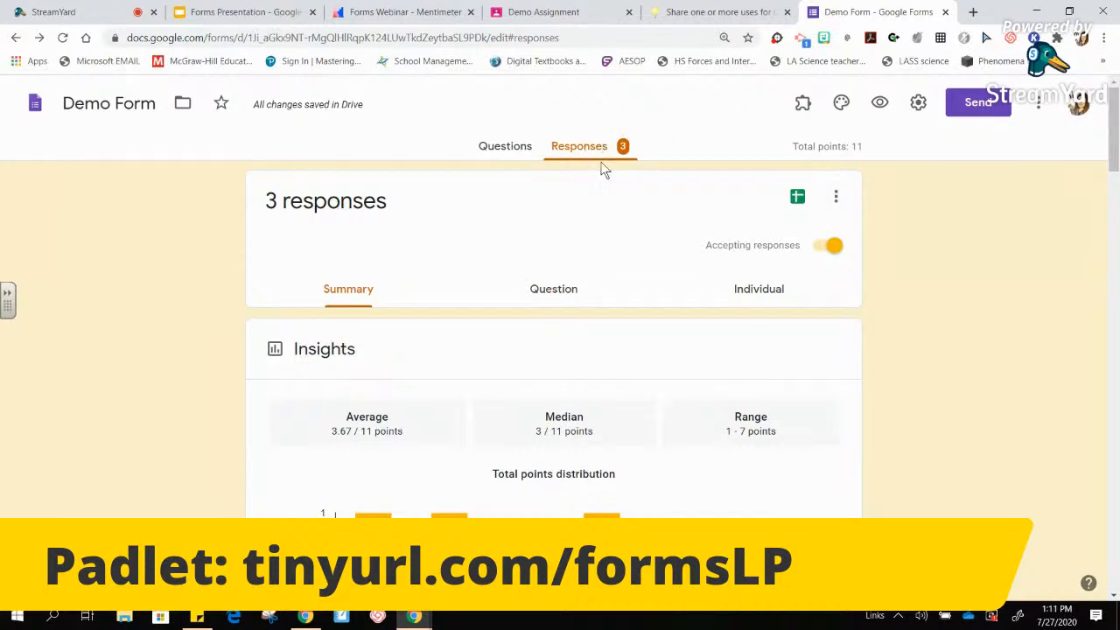
- Unlink the Demo Form from its responses spreadsheet and confirm
click(835, 196)
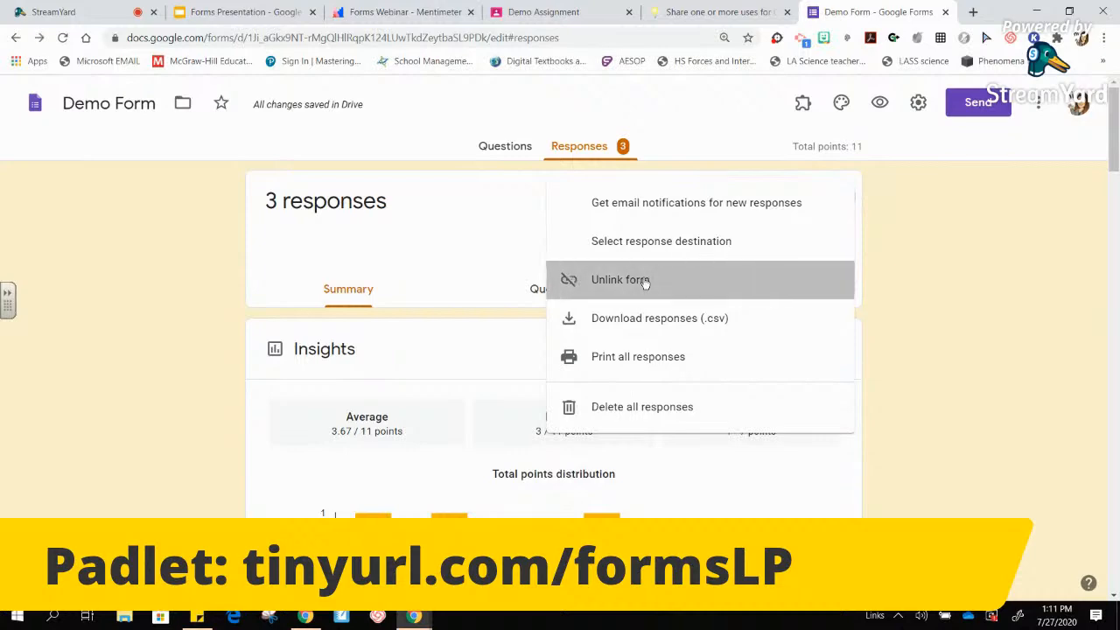
click(645, 281)
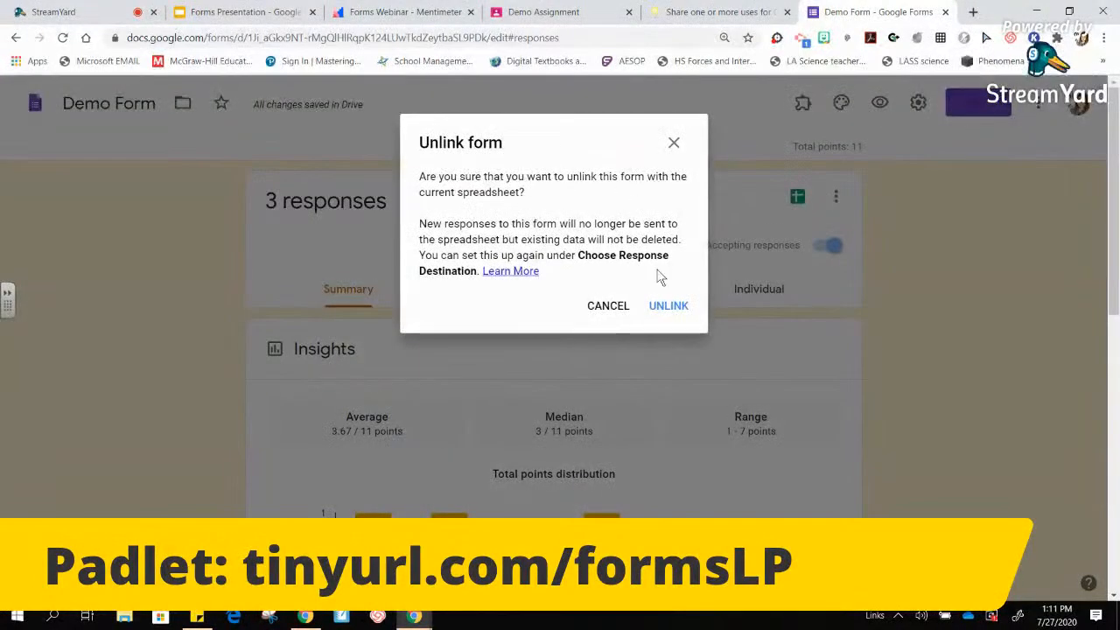
click(679, 315)
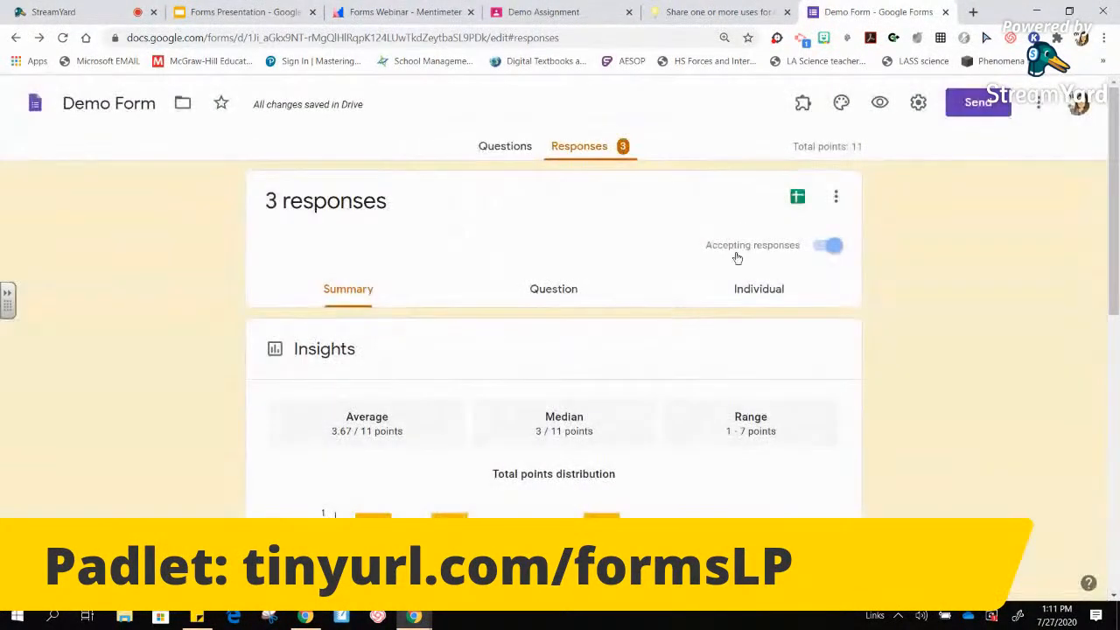
click(837, 200)
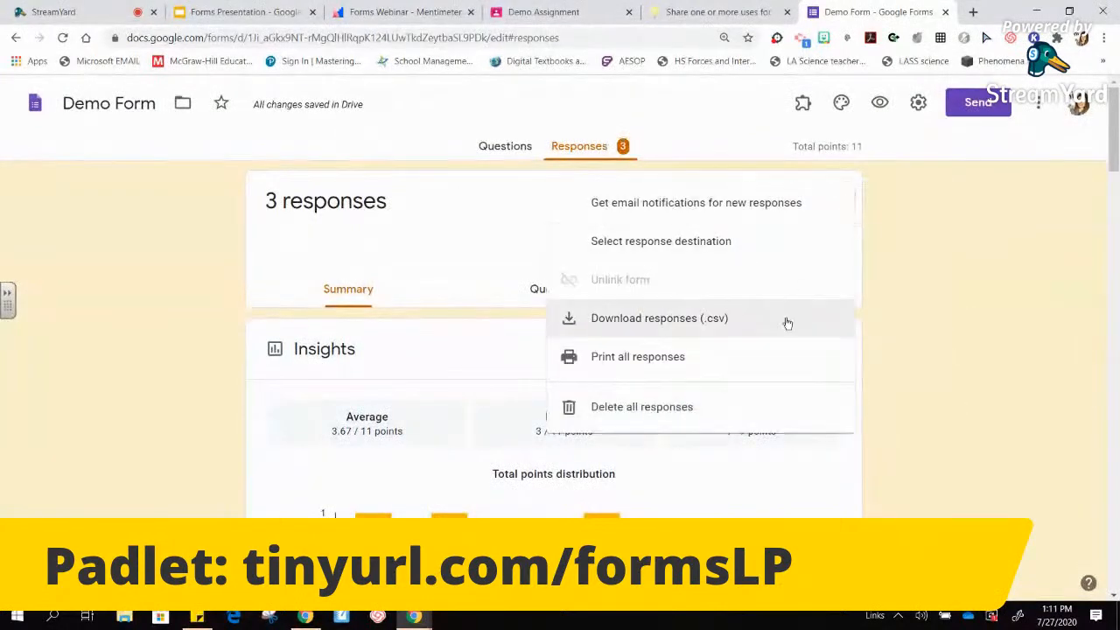
- Delete all responses so the Demo Form shows 0 responses, checking Questions and Responses
click(715, 406)
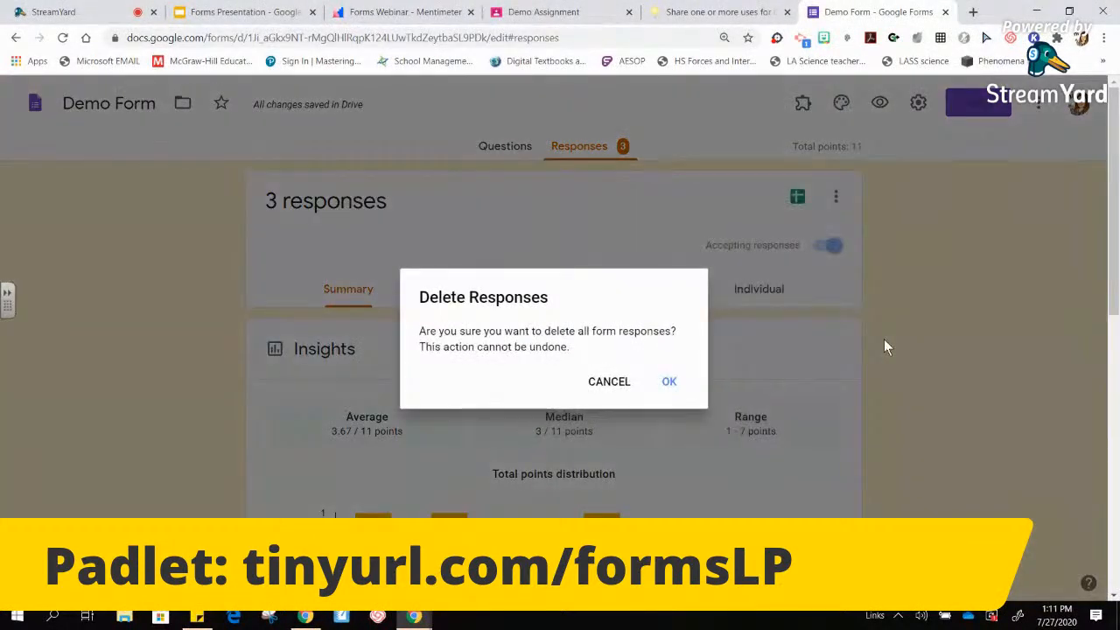
click(670, 383)
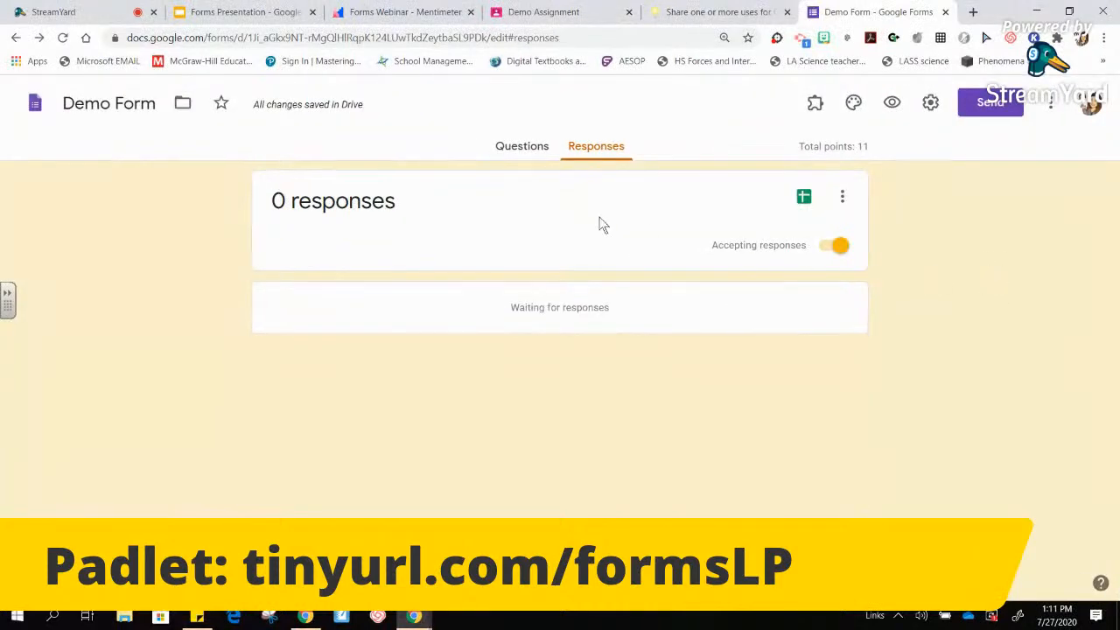
click(518, 149)
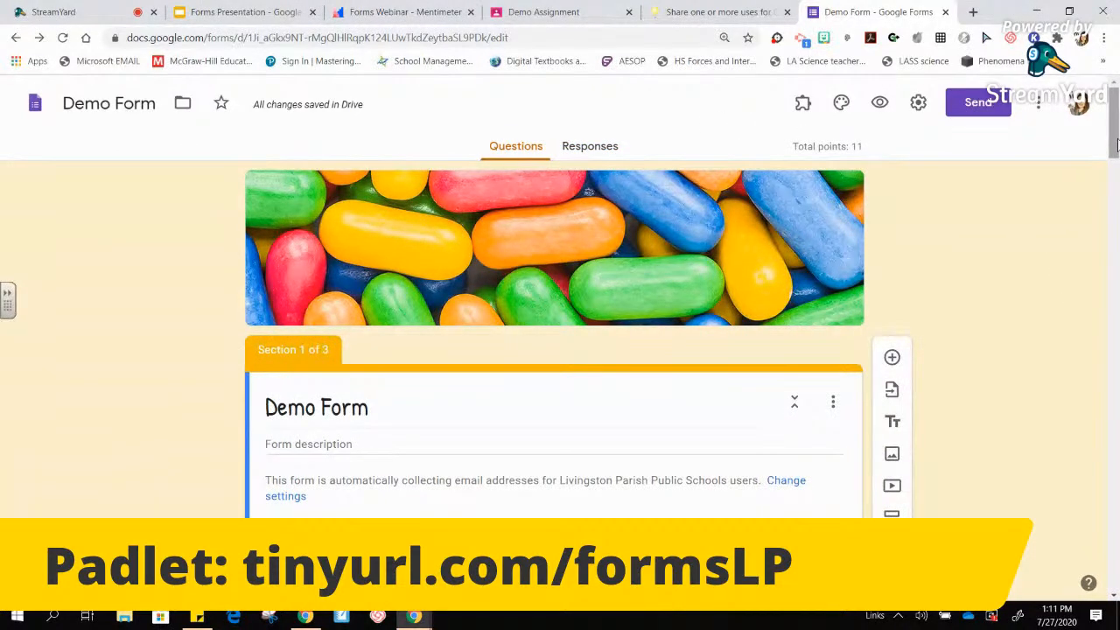
click(585, 152)
click(842, 204)
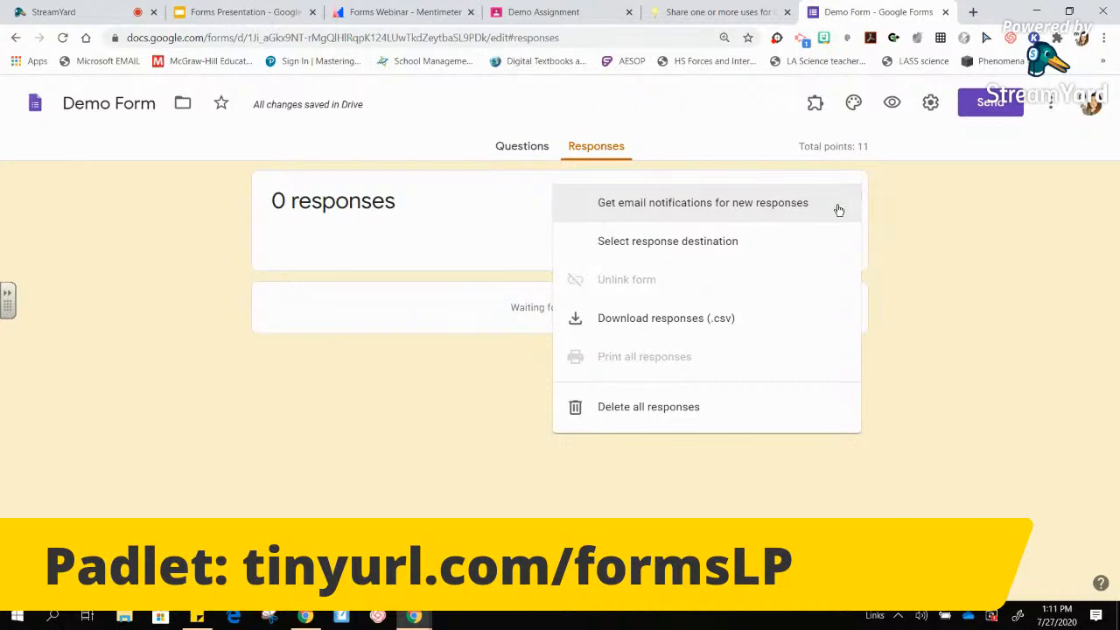
click(934, 411)
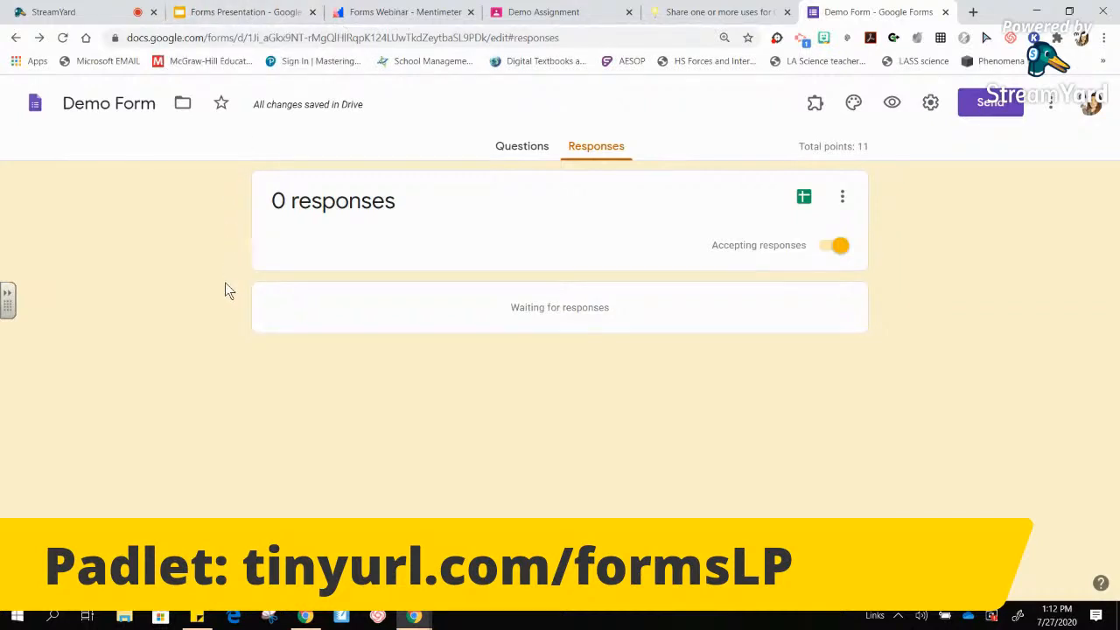
click(282, 12)
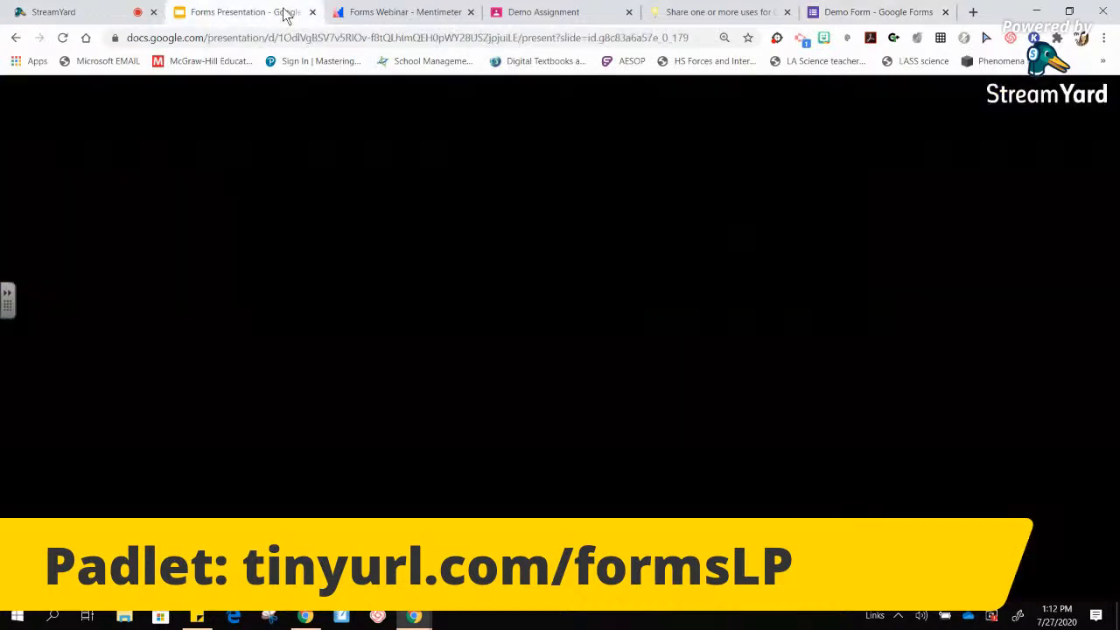
- Advance through the location, Settings in Forms and quiz settings slides to the Answer Key slide
key(Right)
key(Right)
key(Right)
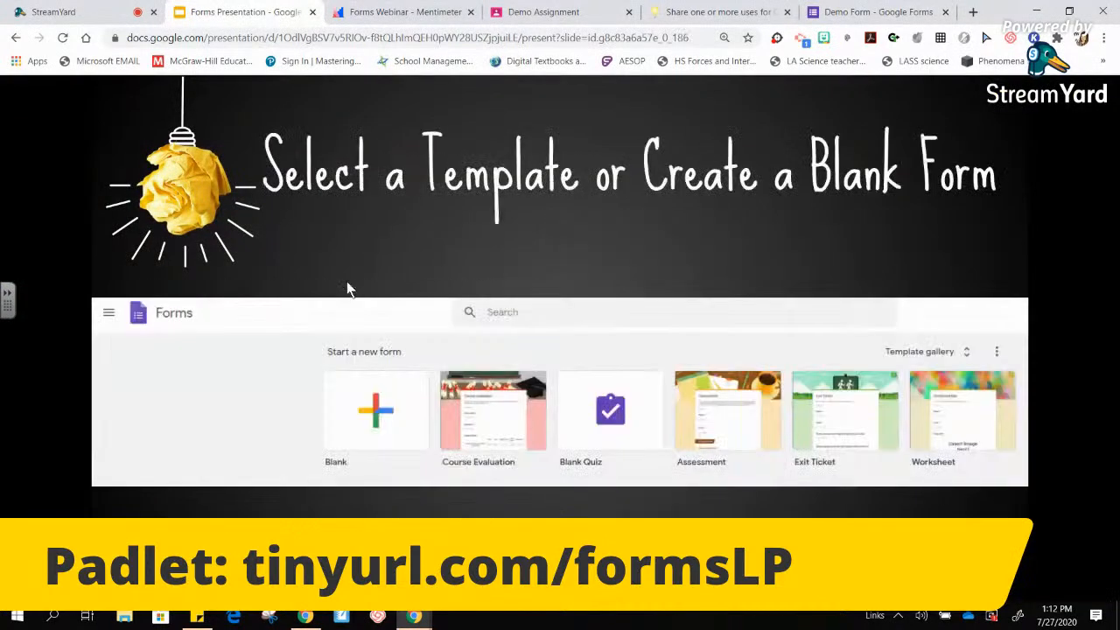
key(Right)
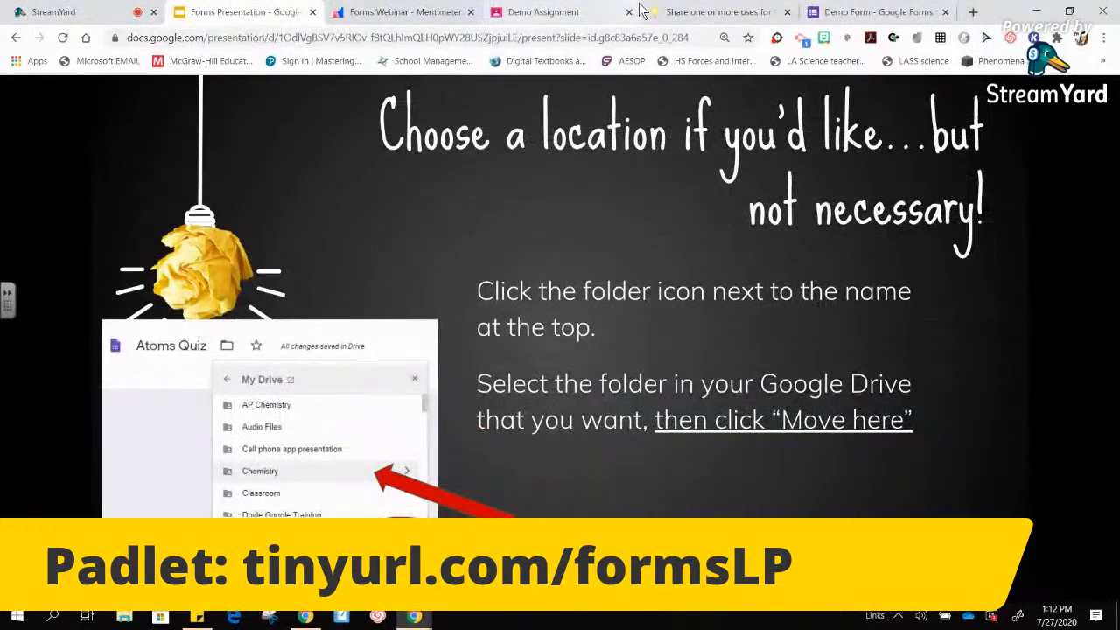
key(Right)
key(Right)
key(Right)
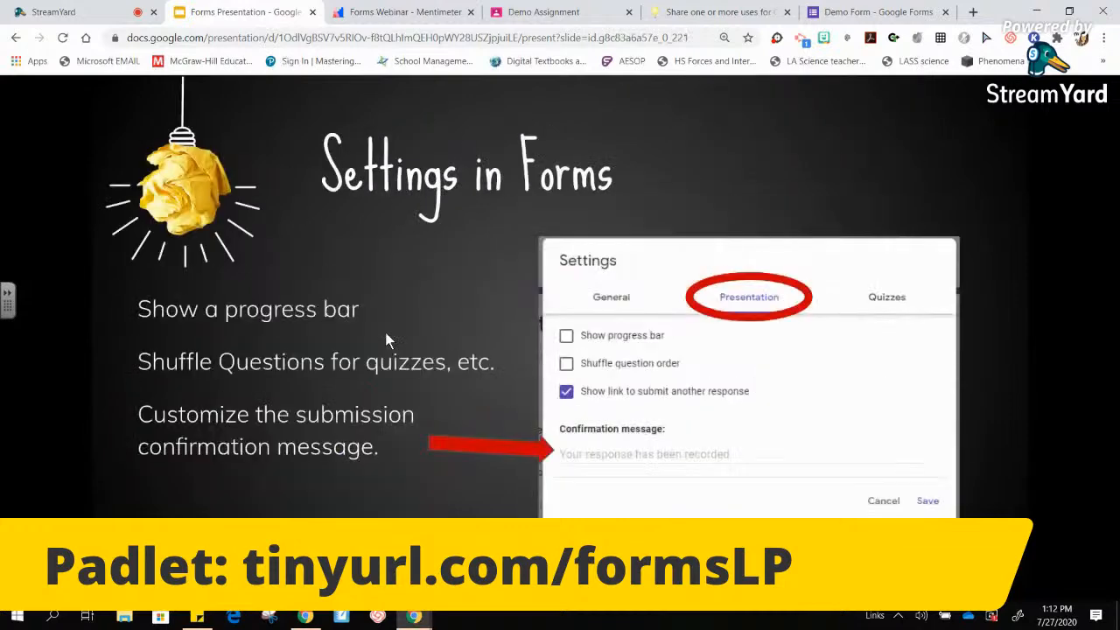
key(Right)
key(Right)
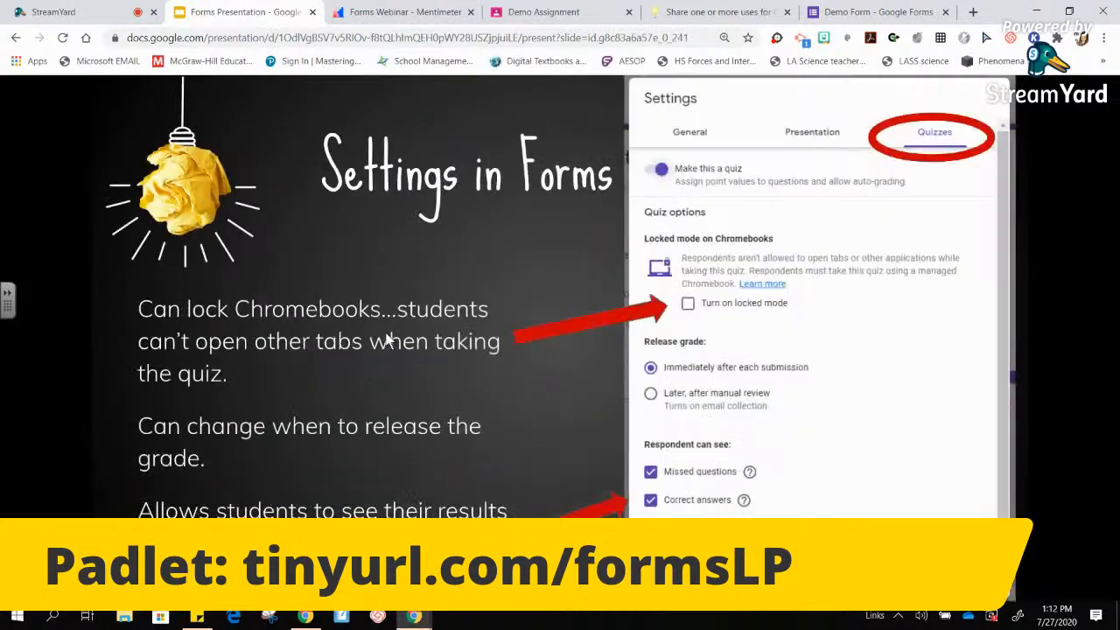
key(Right)
key(Right)
key(Right)
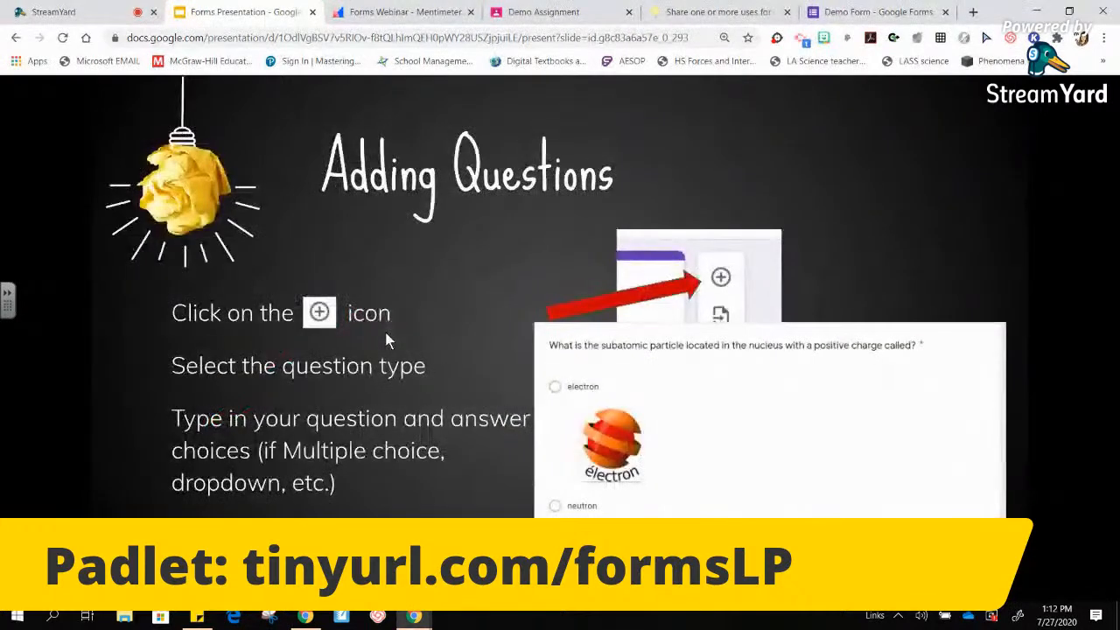
key(Right)
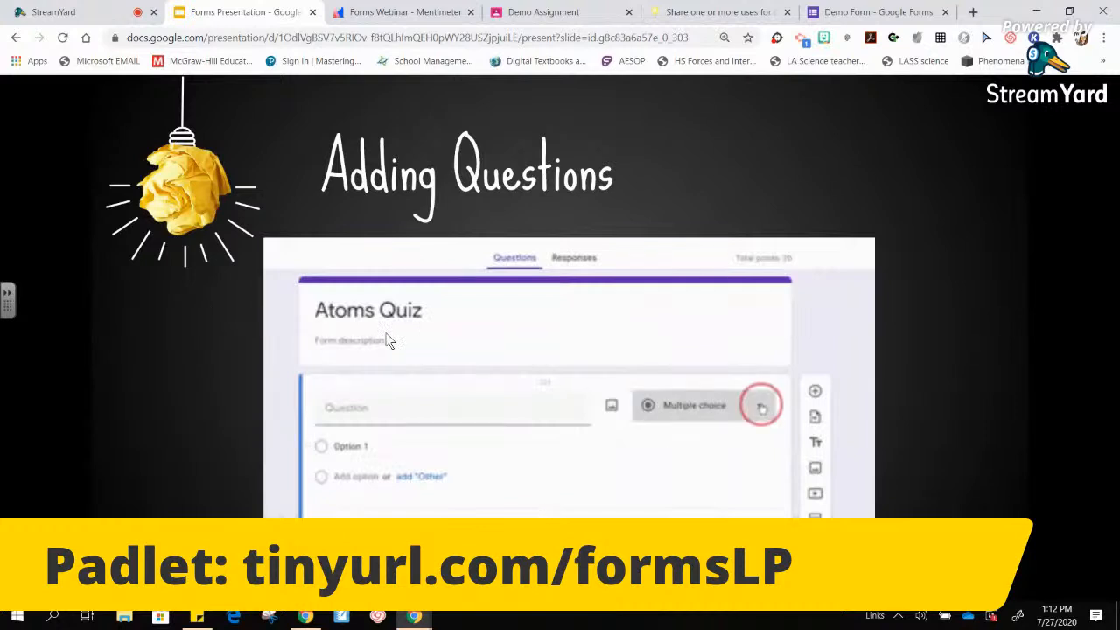
key(Right)
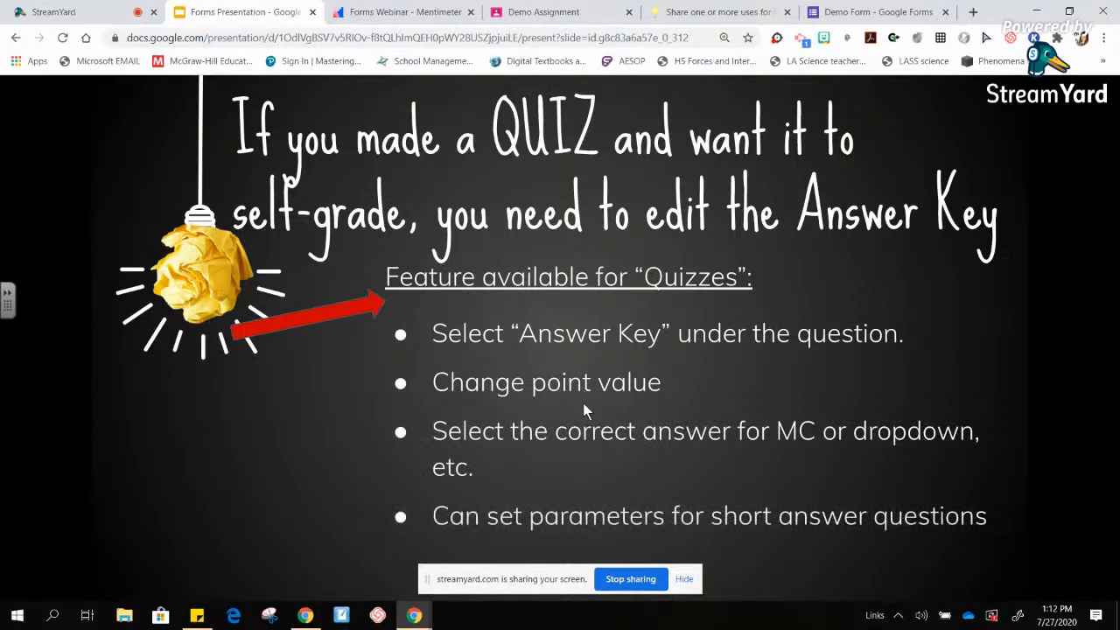
- Reveal the five Answer Key tips and move on to the quiz features slide
click(684, 579)
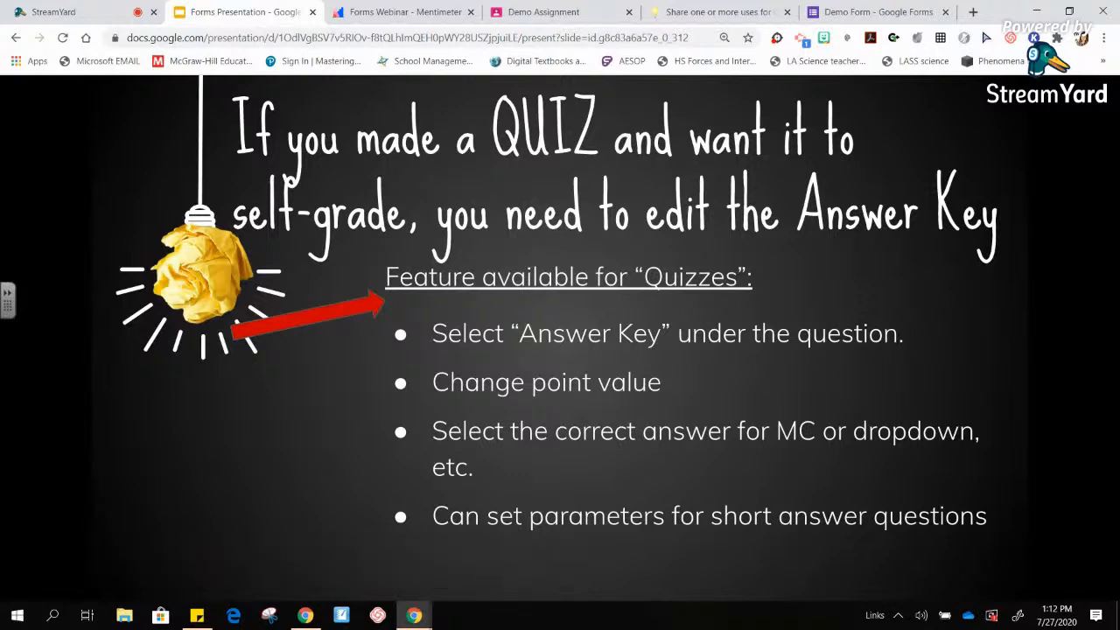
key(Right)
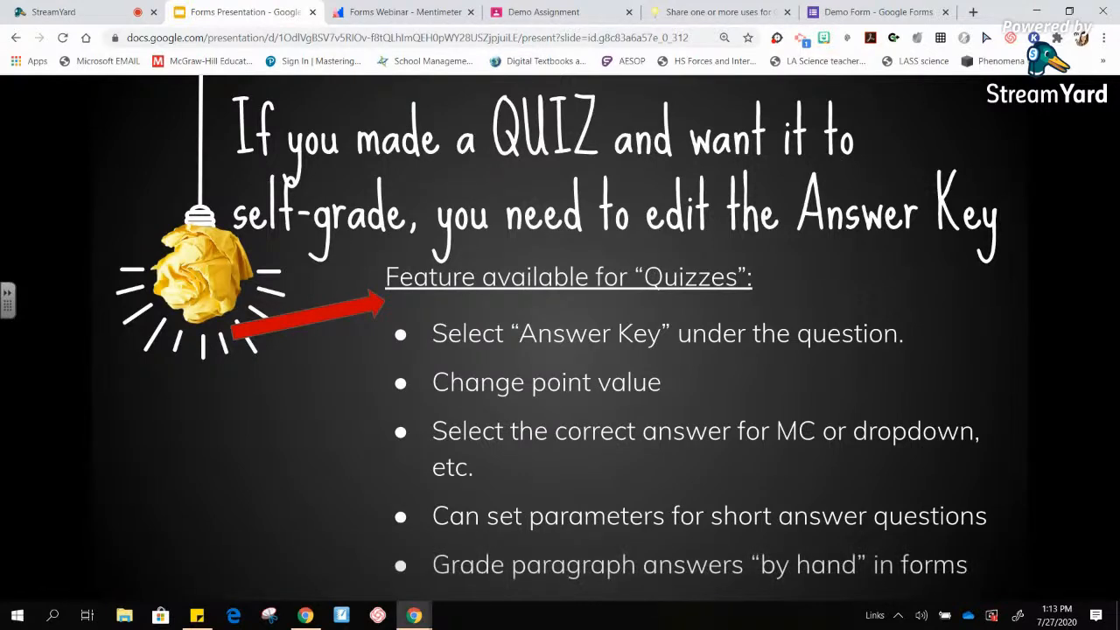
key(Right)
key(Right)
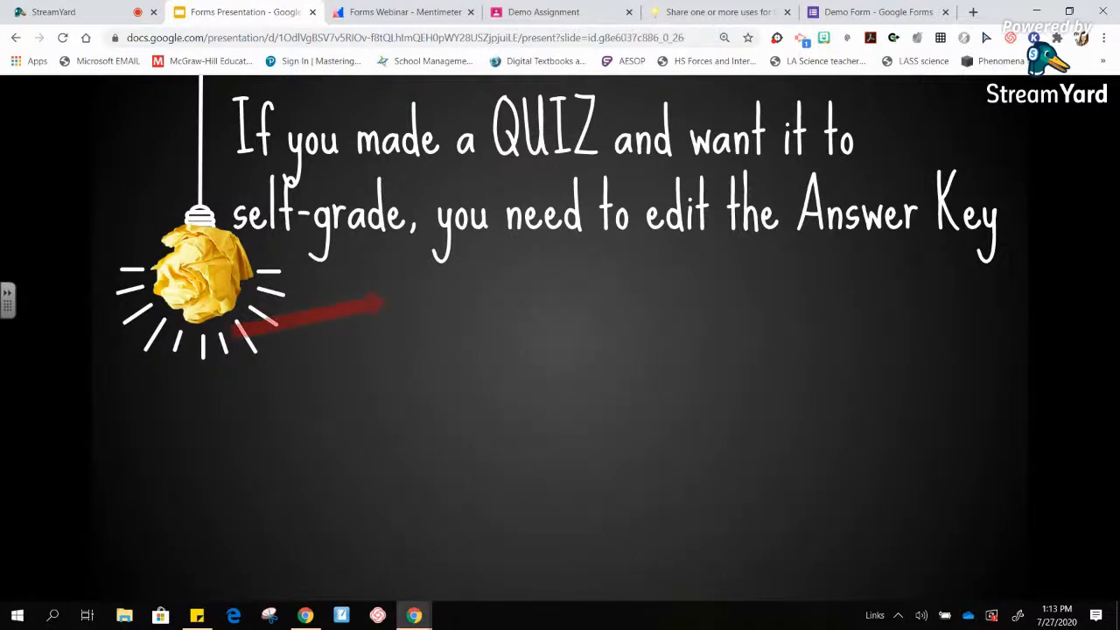
key(Right)
key(Right)
key(Right)
key(Right)
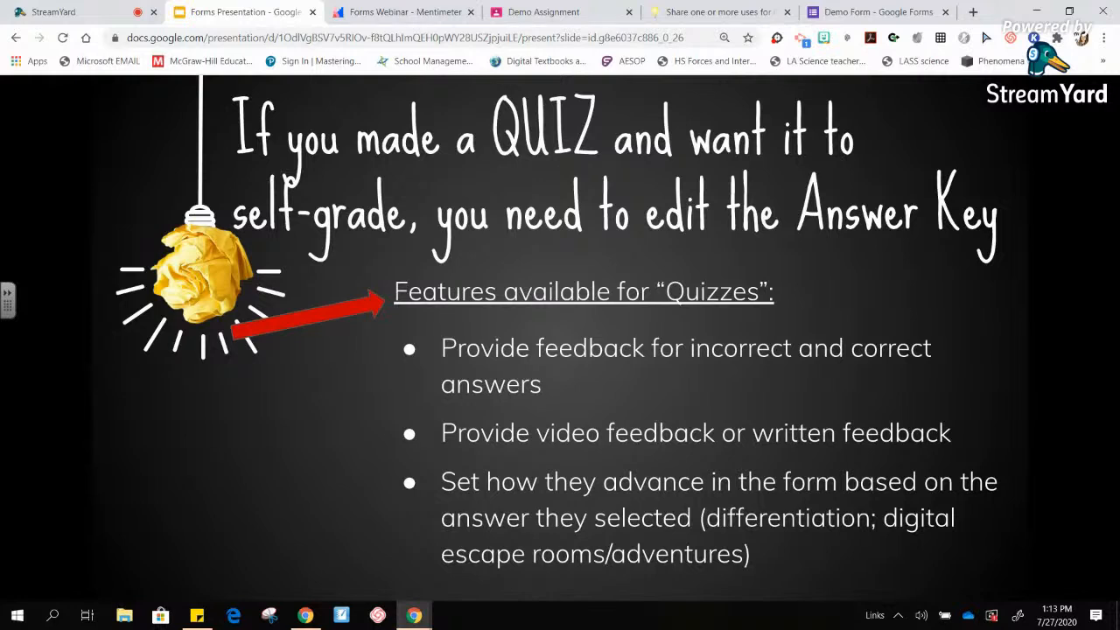
- Present the Editing the Answer Key and Viewing Responses slides: Summary, Question and Individual views
key(Right)
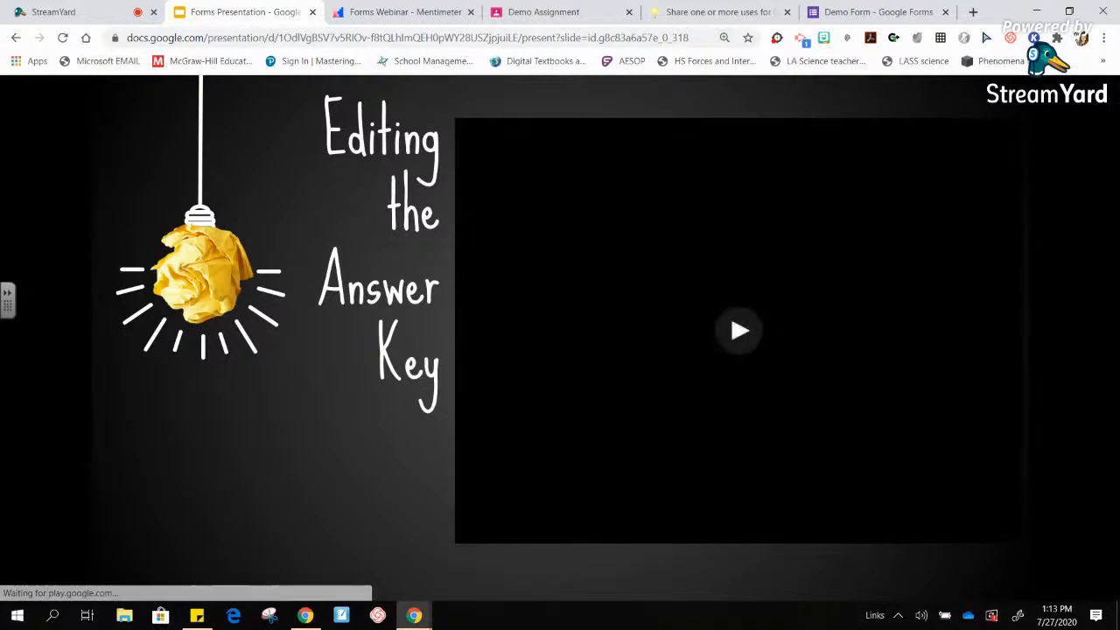
key(Right)
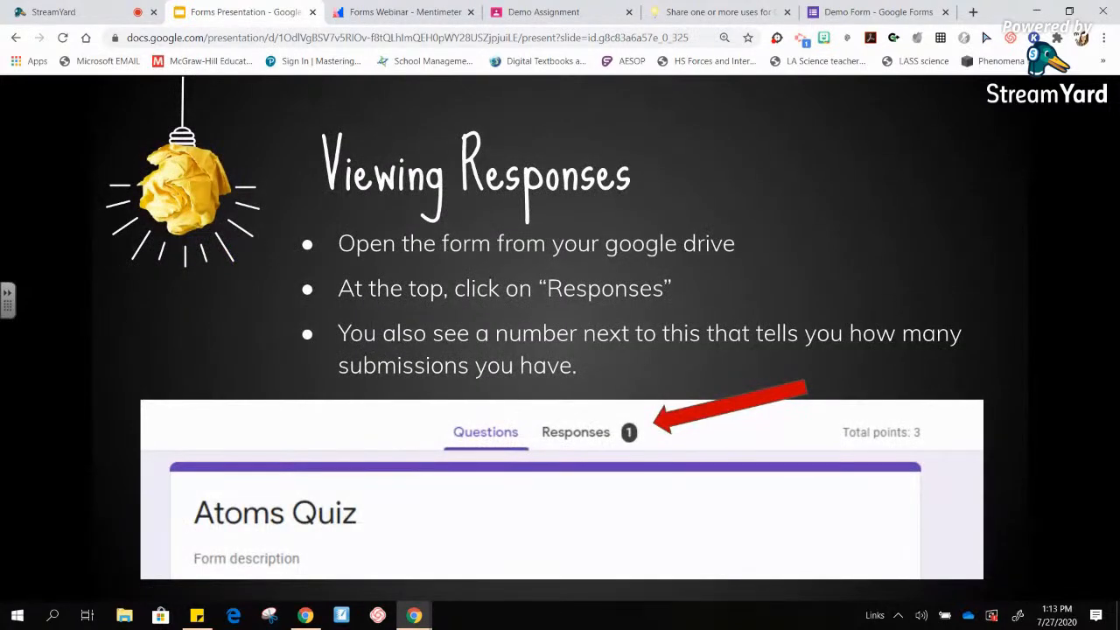
key(Right)
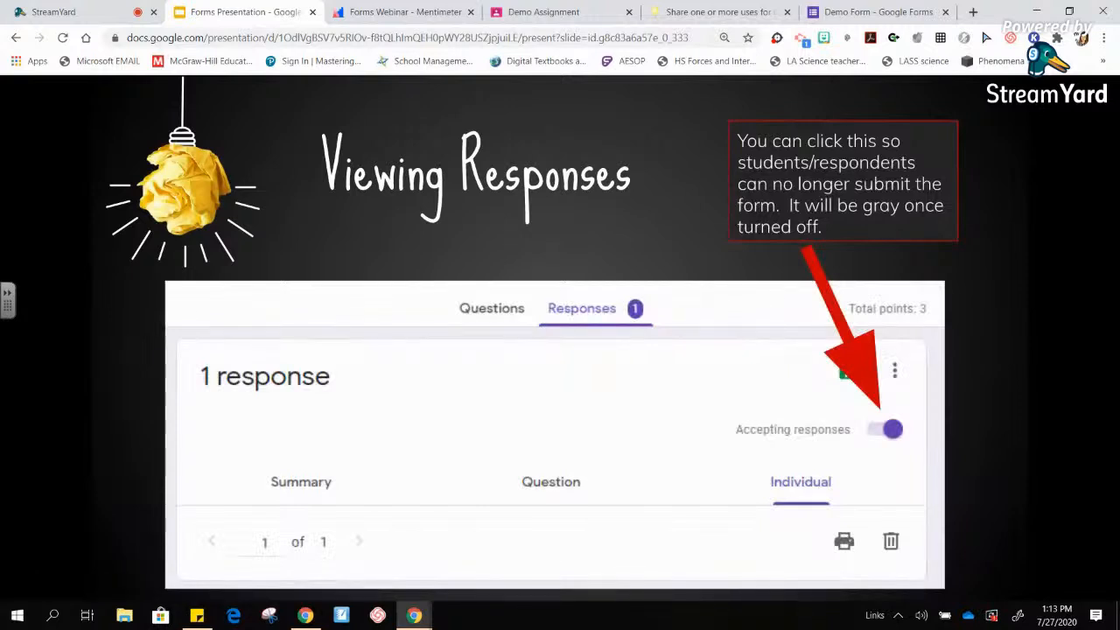
key(Right)
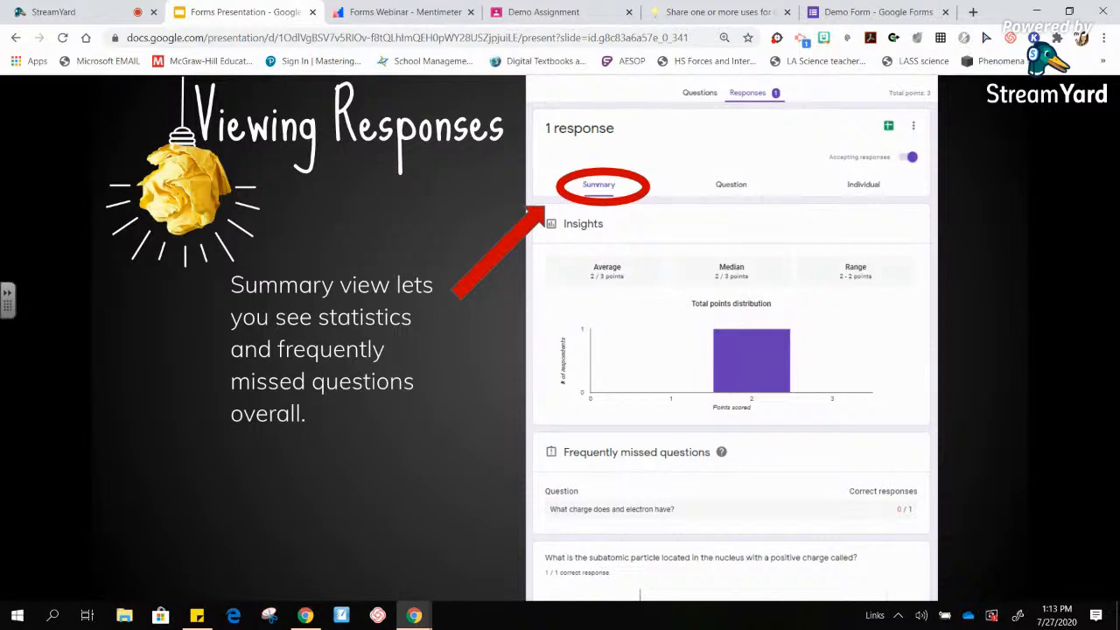
key(Right)
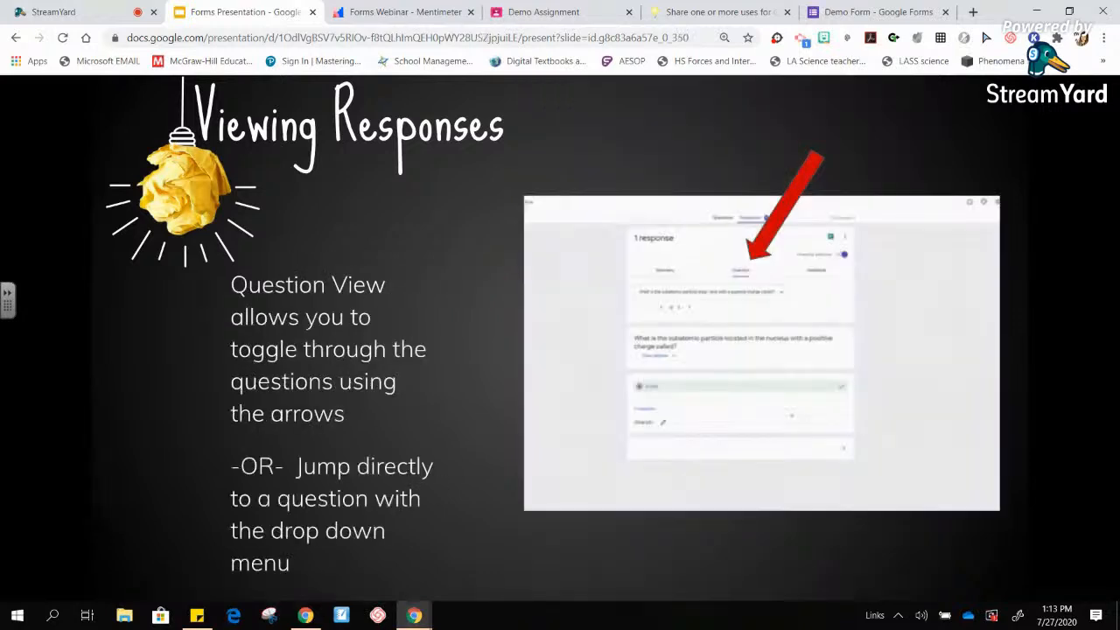
key(Right)
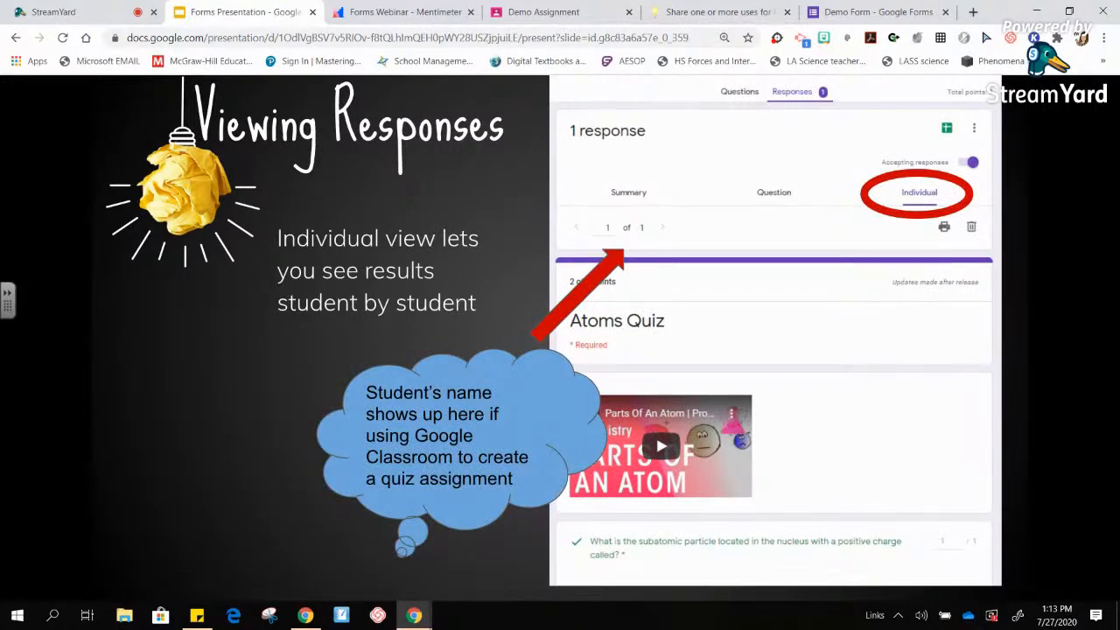
- Present the Sheets export, Some other features and Make a copy slides, then return to Demo Form
key(Right)
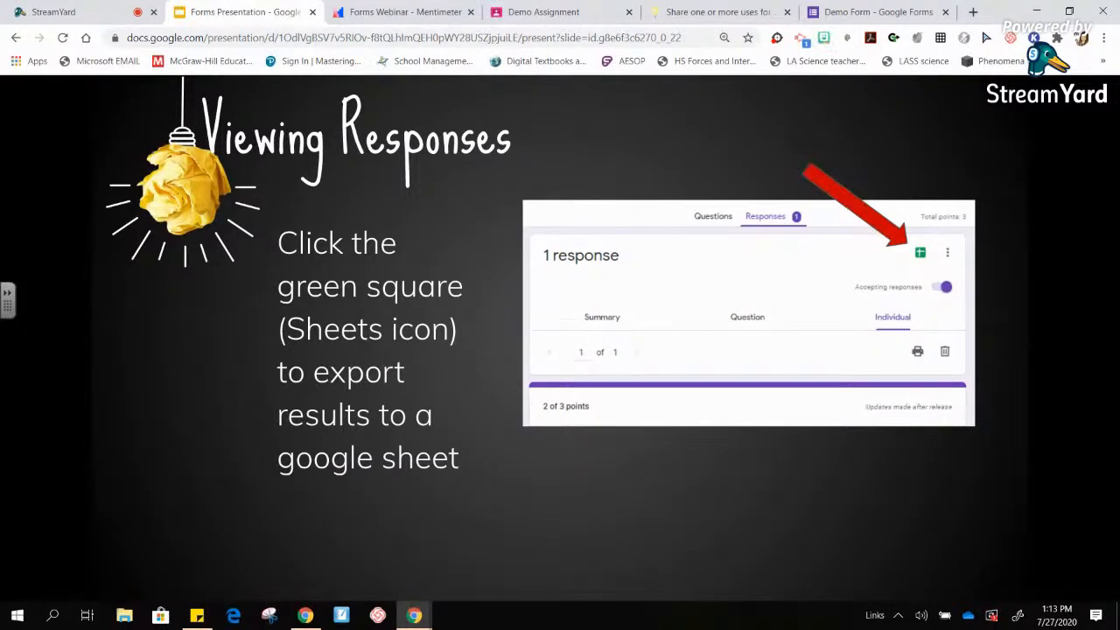
key(Right)
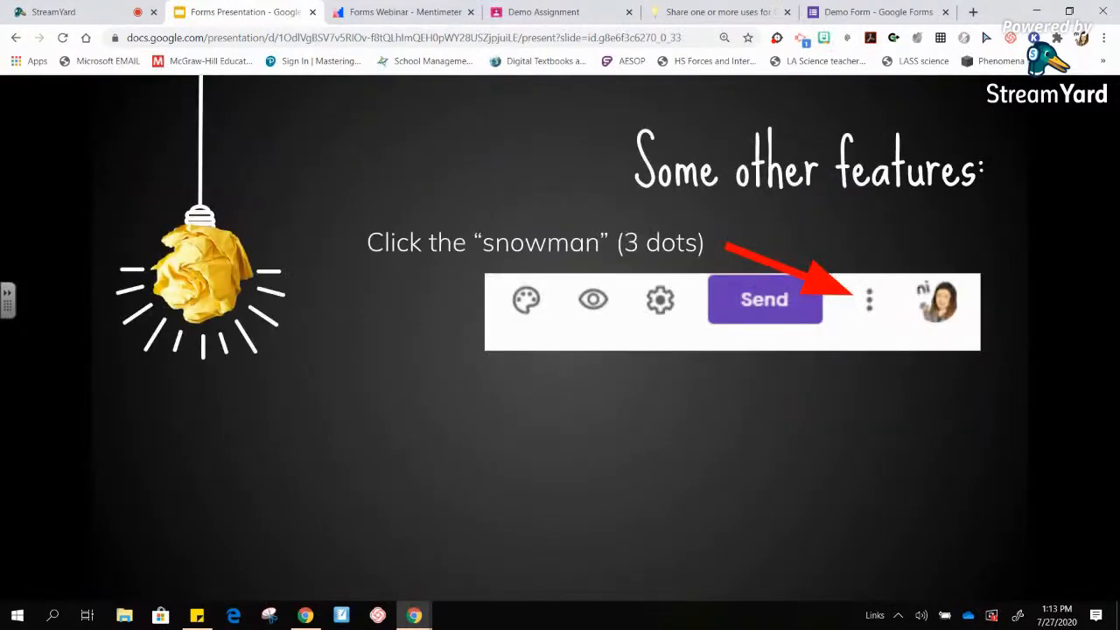
key(Right)
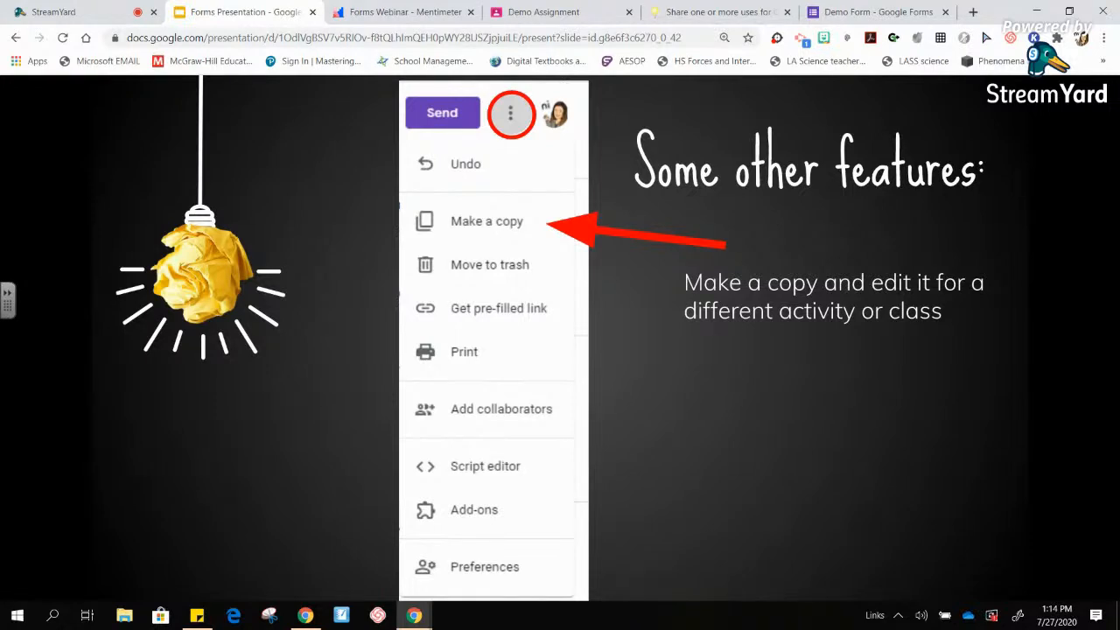
click(870, 22)
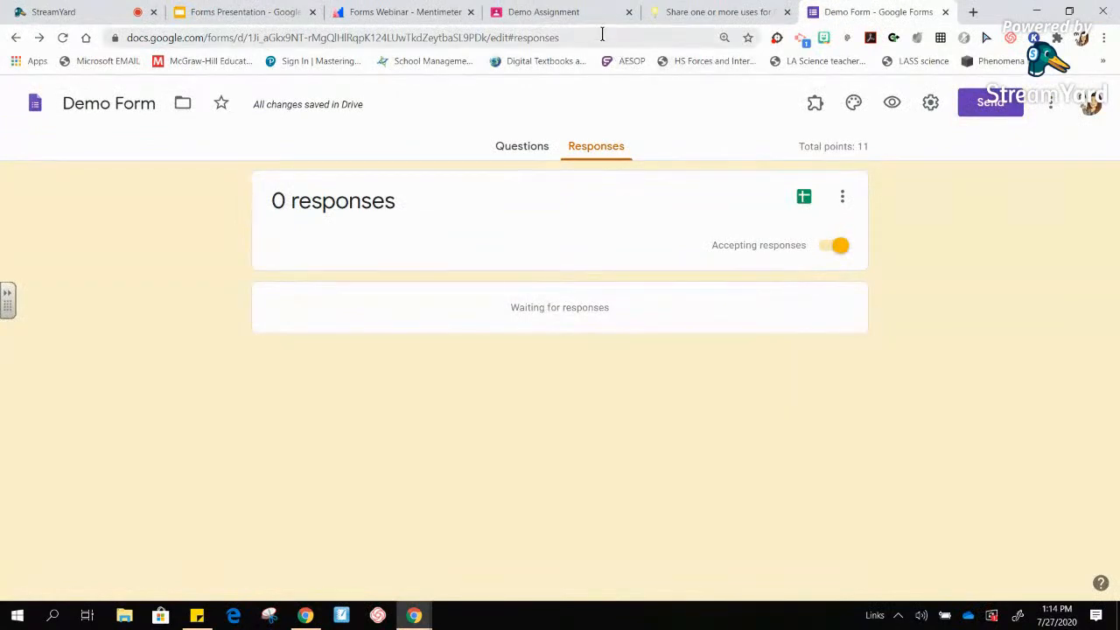
- In the questions view, change the end of Demo Form's address from /edit to /copy
click(522, 148)
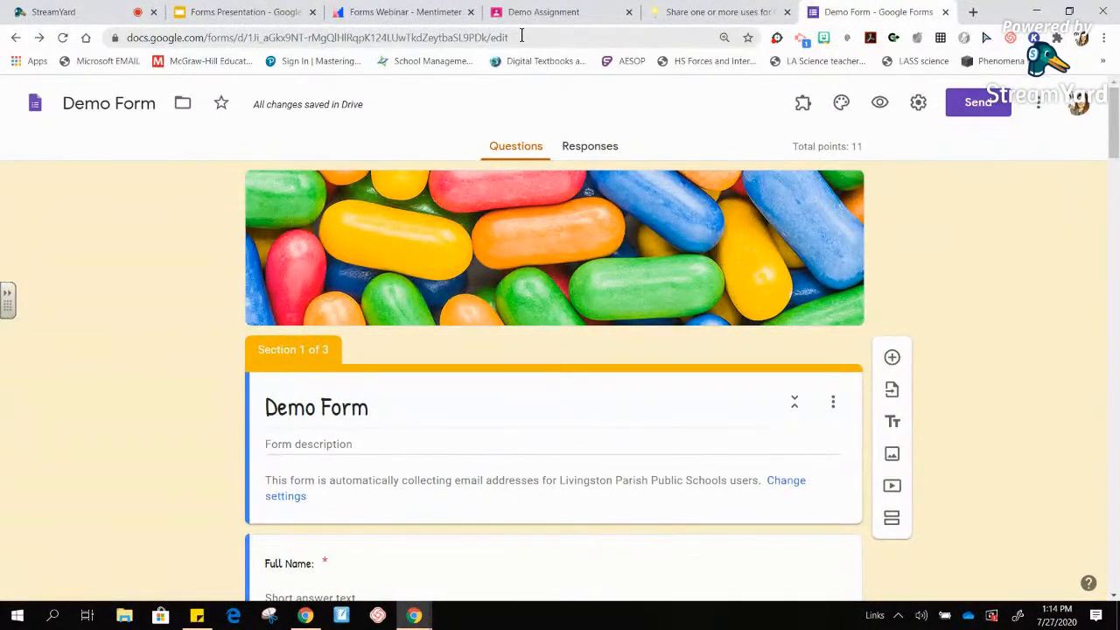
drag(521, 36, 492, 37)
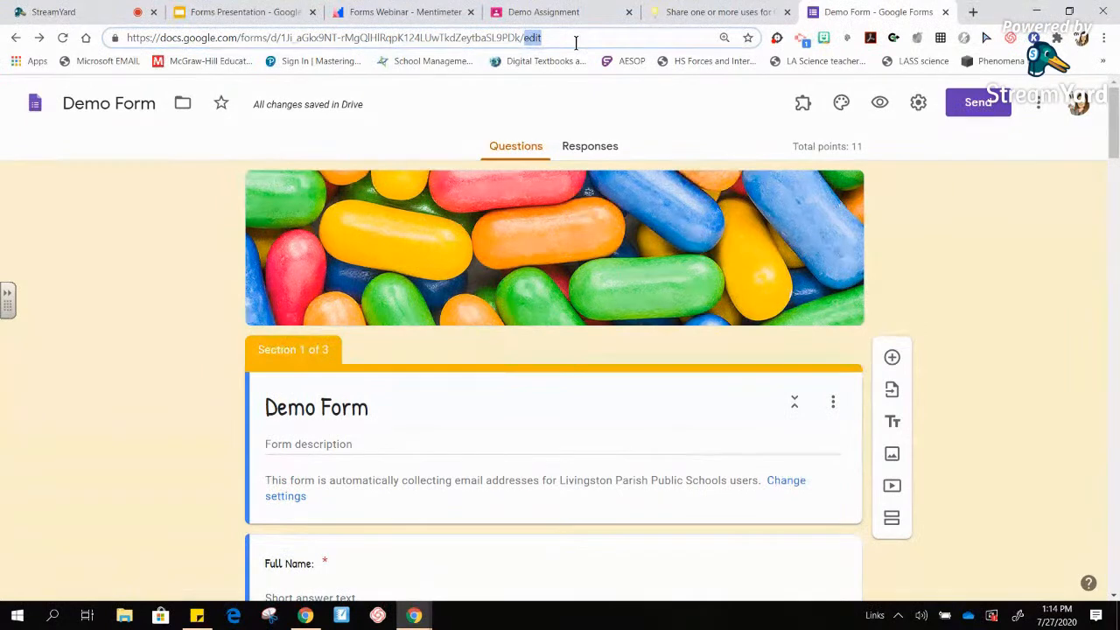
text(copy)
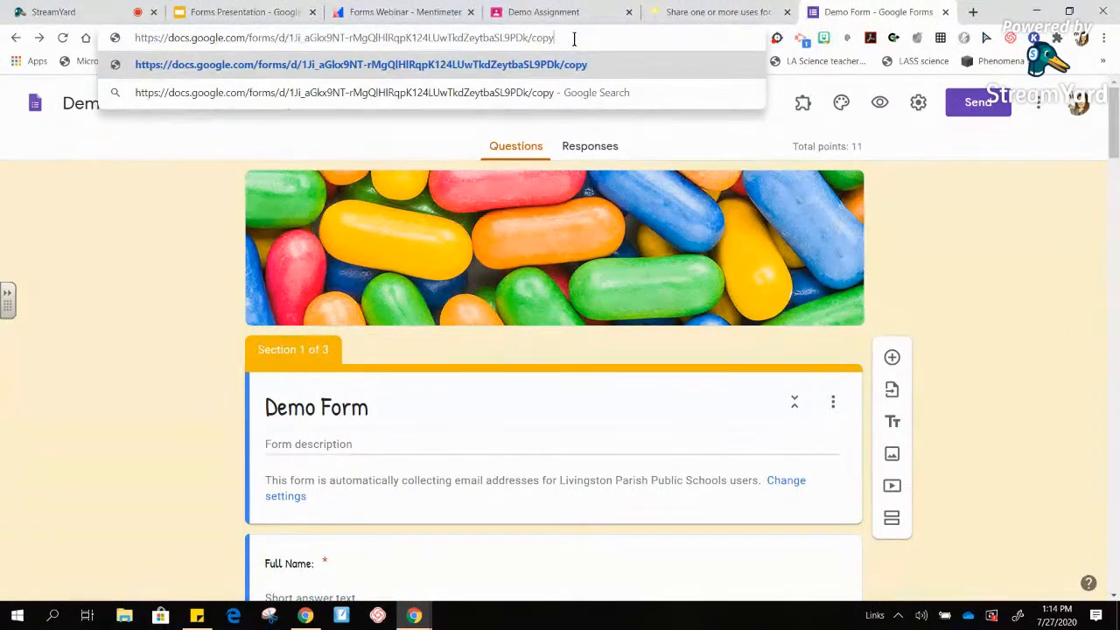
- Copy the modified /copy link and open a new browser tab
drag(576, 42, 76, 31)
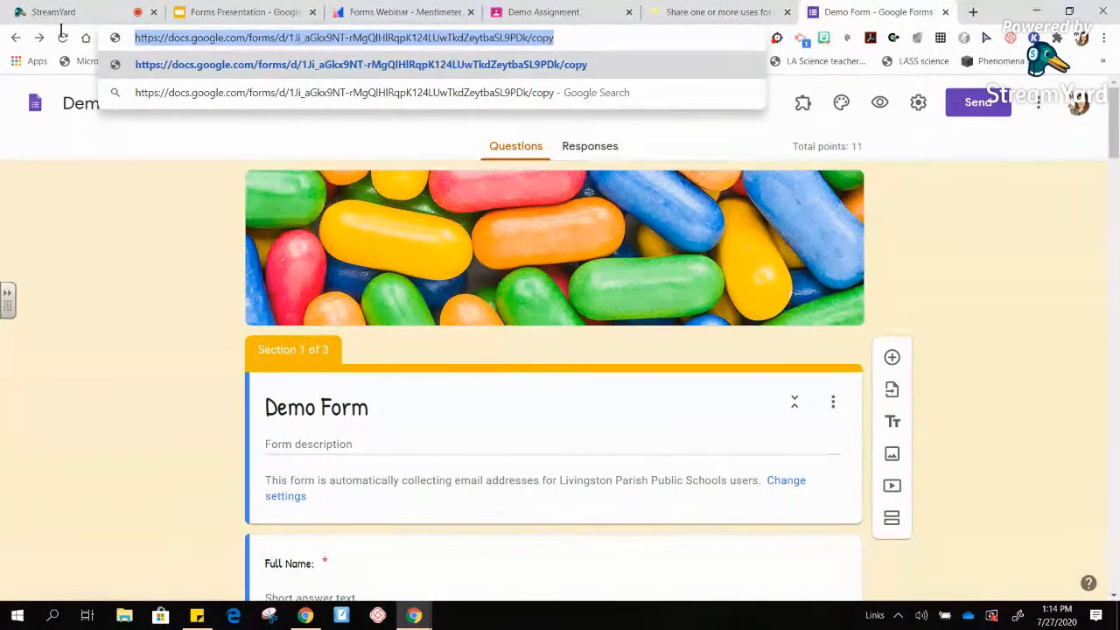
right_click(177, 40)
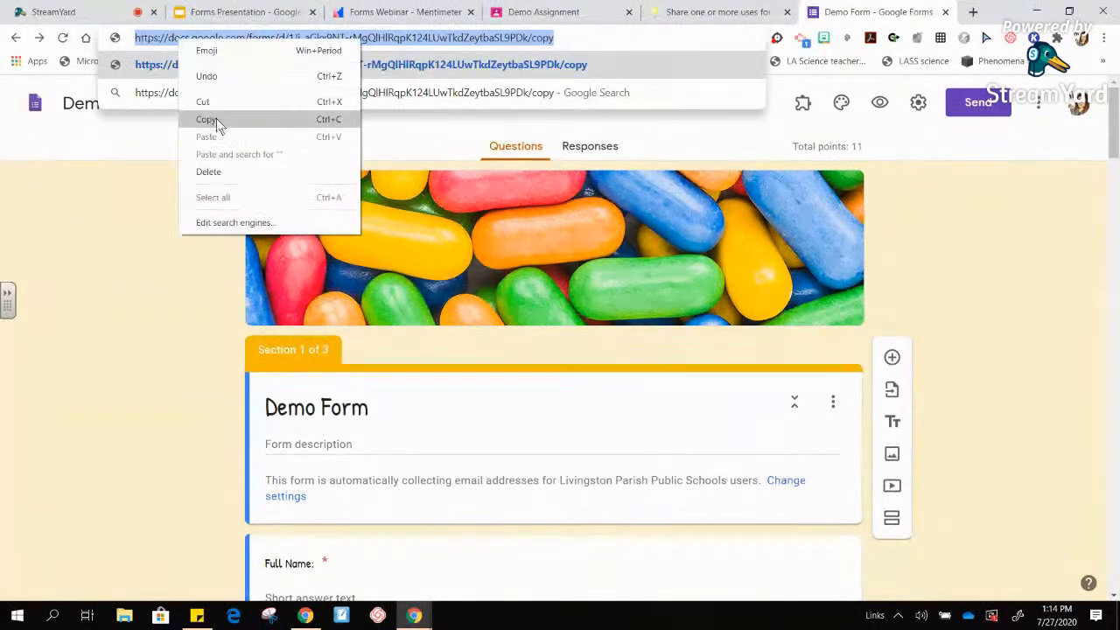
click(289, 119)
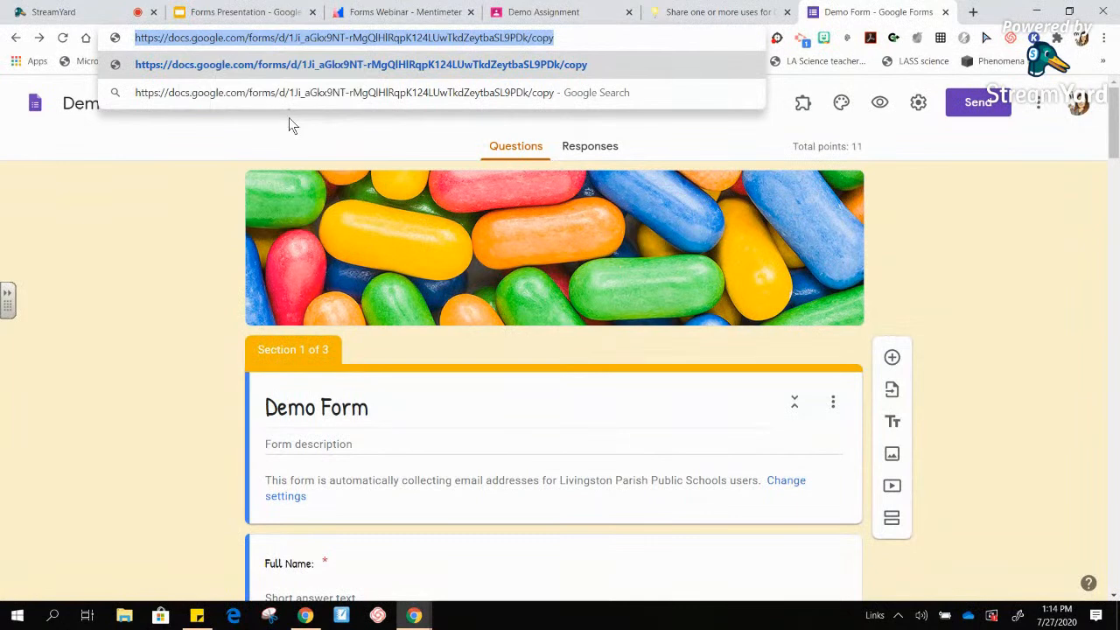
click(973, 12)
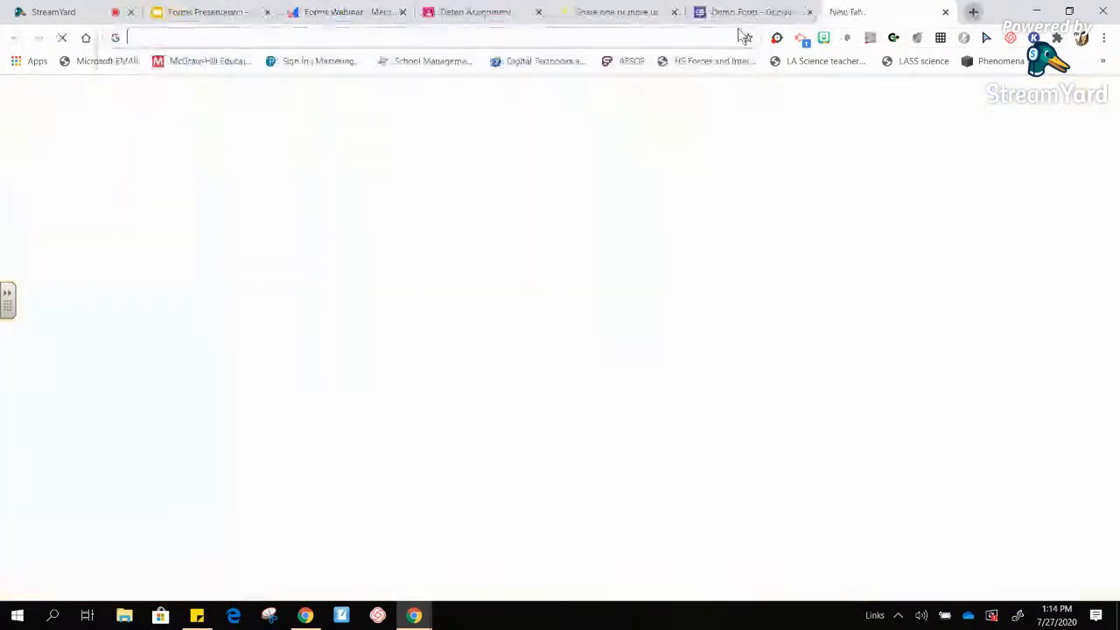
- Load the /copy link, make a Copy of Demo Form, review it, then close its tab
click(662, 38)
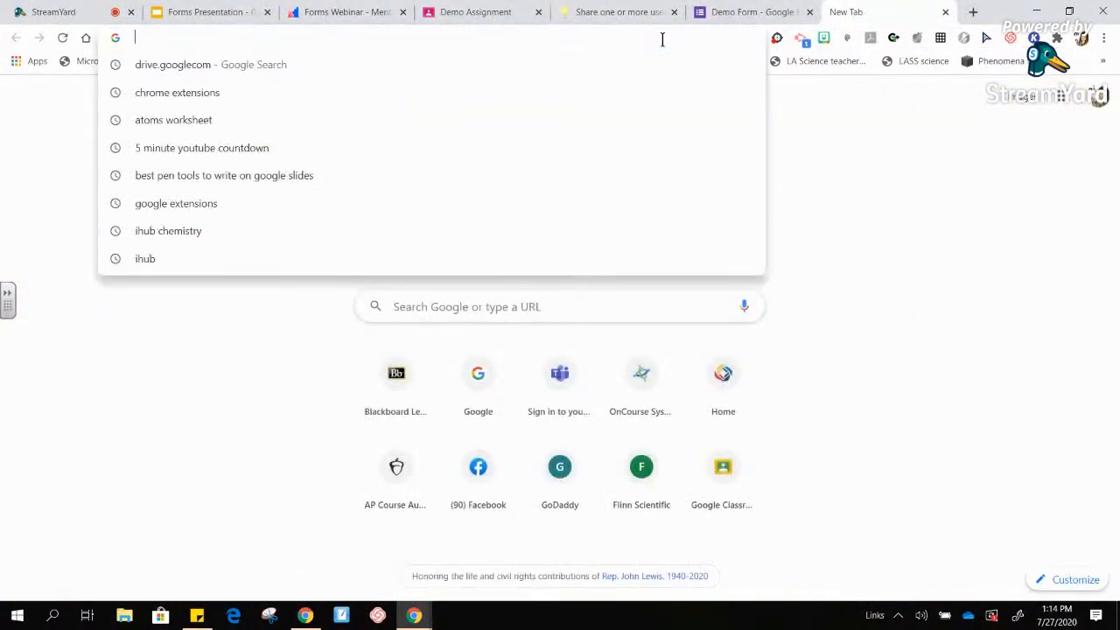
key(ctrl+v)
key(Return)
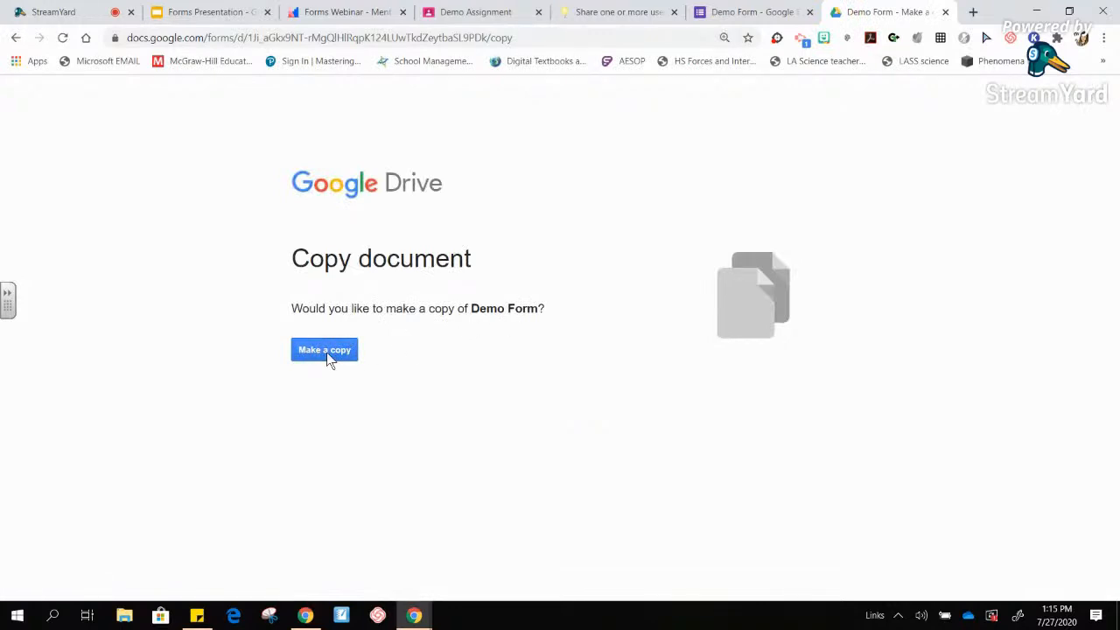
click(326, 351)
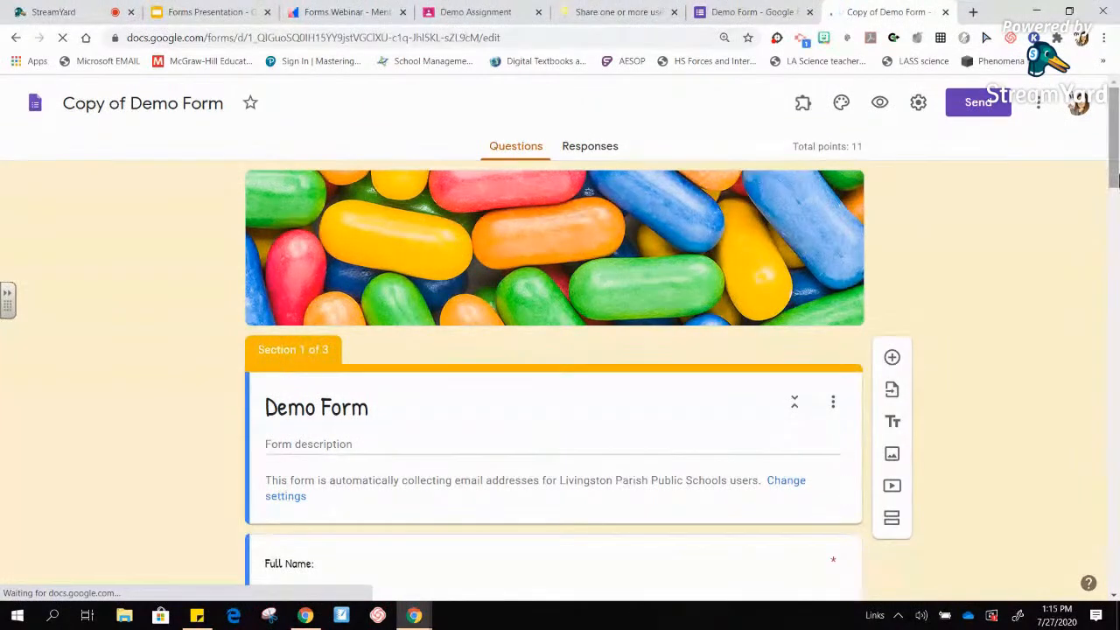
mouse_move(1115, 166)
mouse_down()
mouse_move(1118, 337)
mouse_move(1117, 166)
mouse_up()
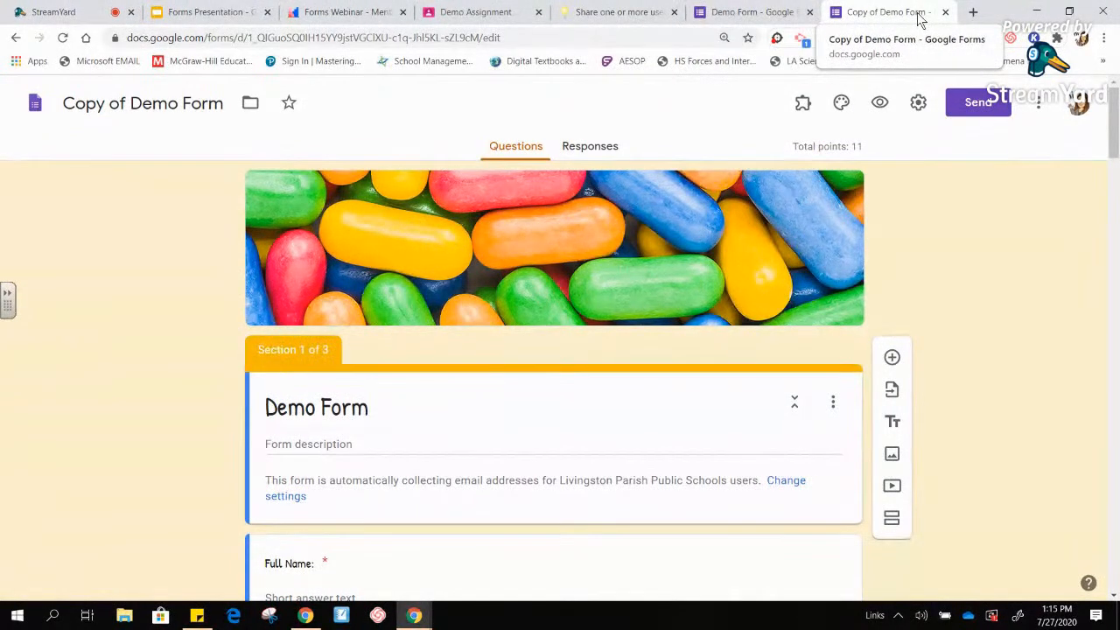
click(945, 12)
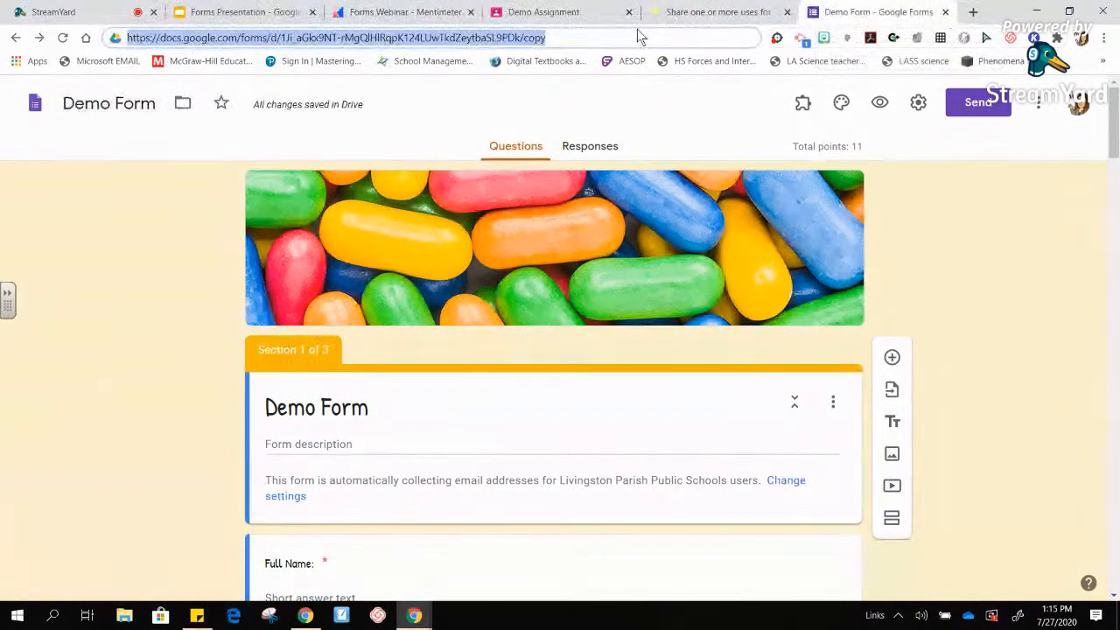
- Open Demo Form's Add editors dialog, showing the owner and the teachers group as Editor
click(579, 39)
drag(546, 38, 525, 39)
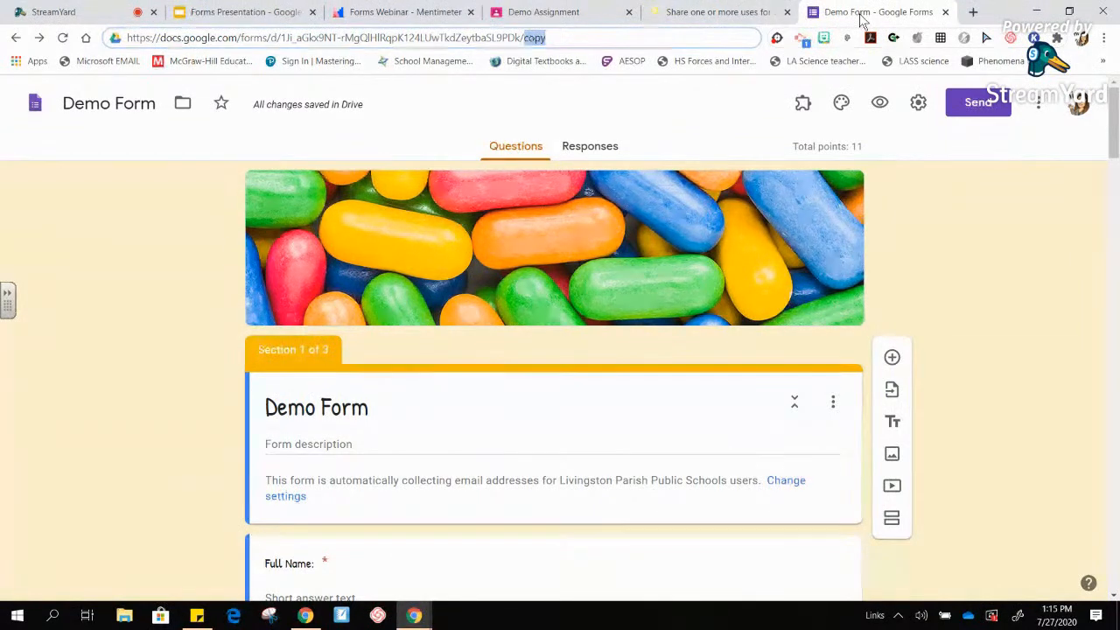
click(994, 182)
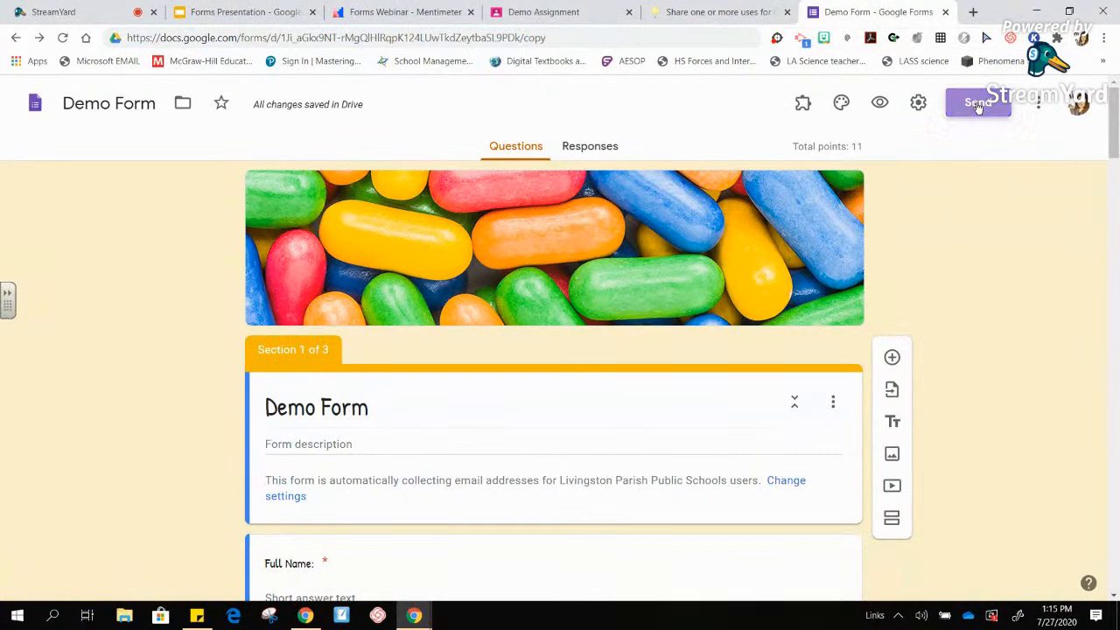
click(977, 102)
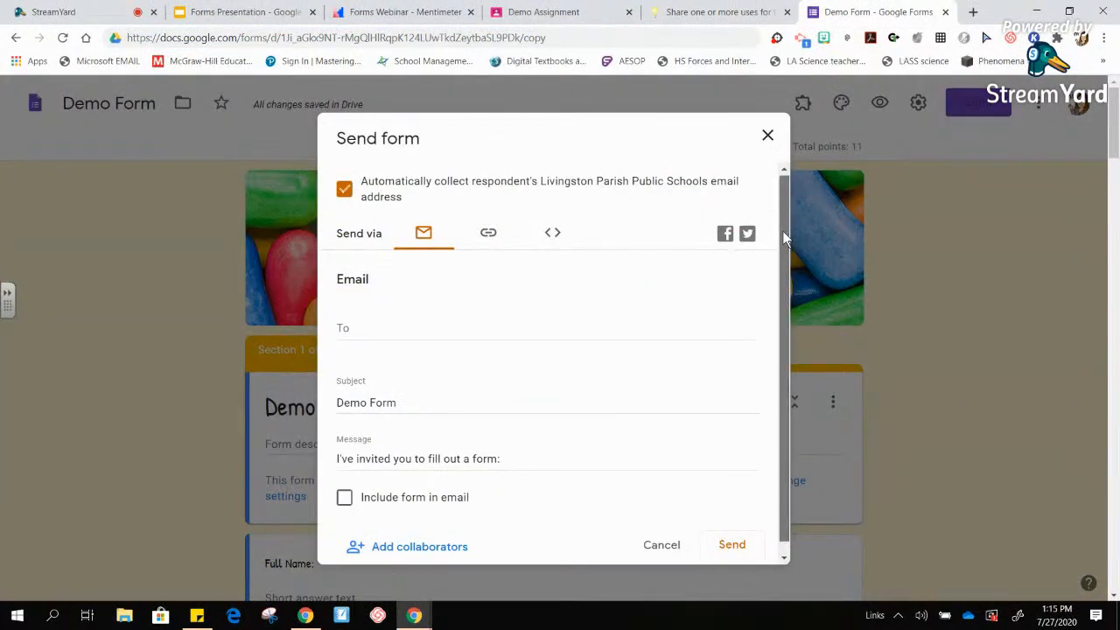
scroll(783, 232, down, 1)
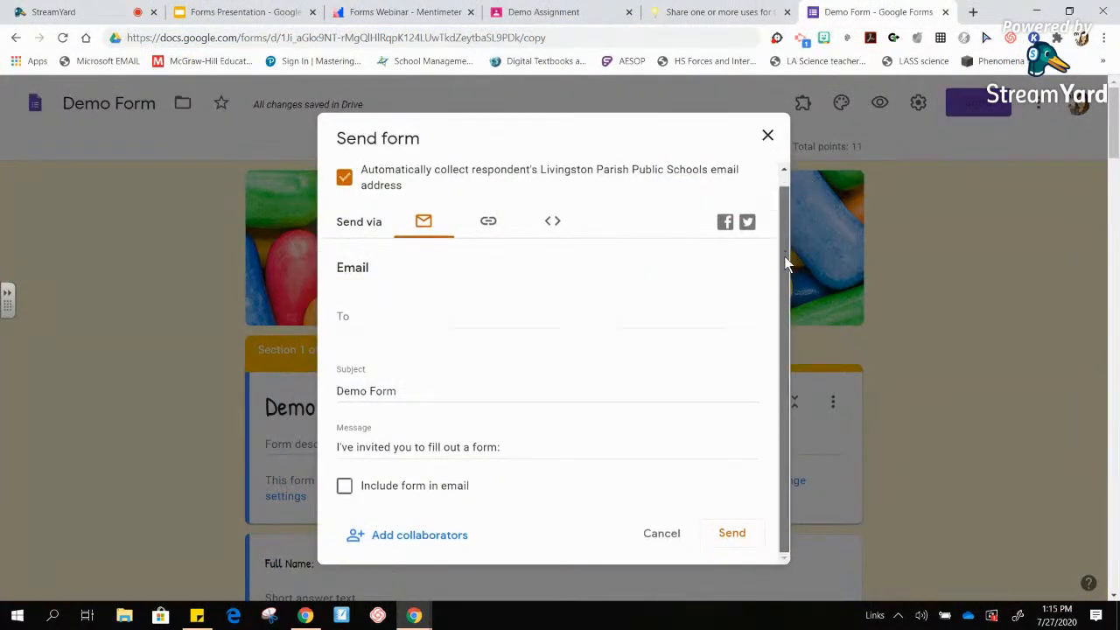
click(434, 538)
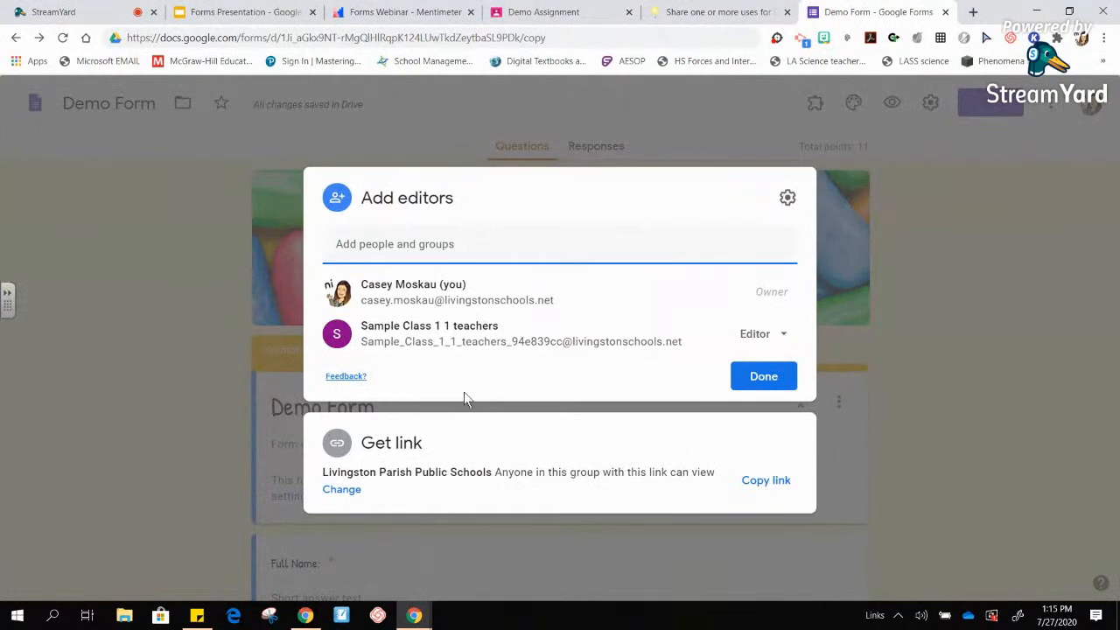
click(429, 248)
text(nikk)
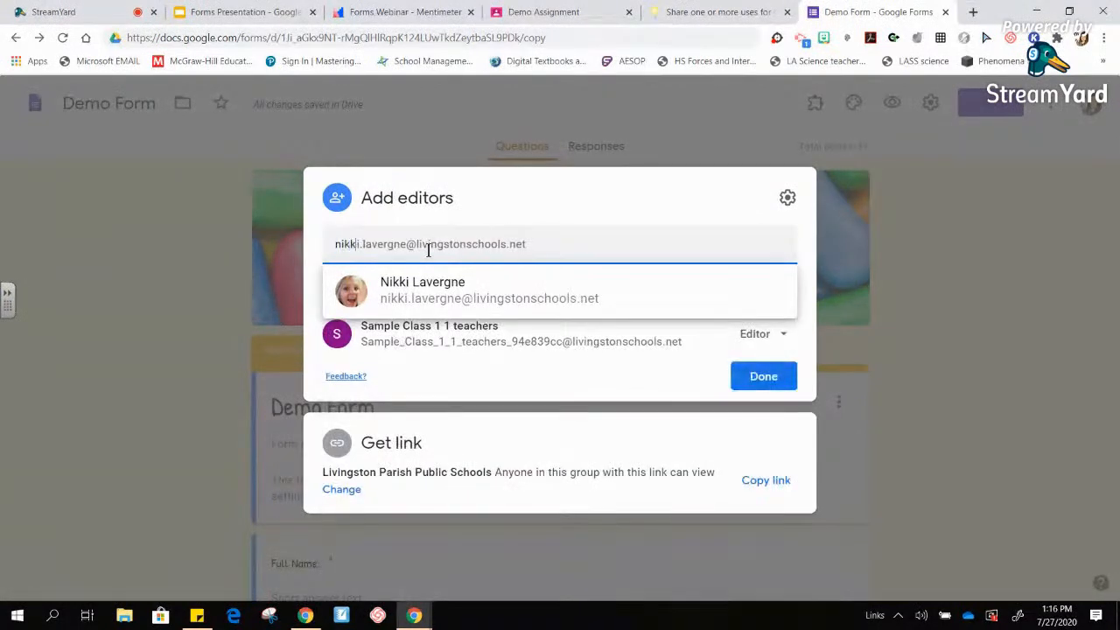
click(442, 290)
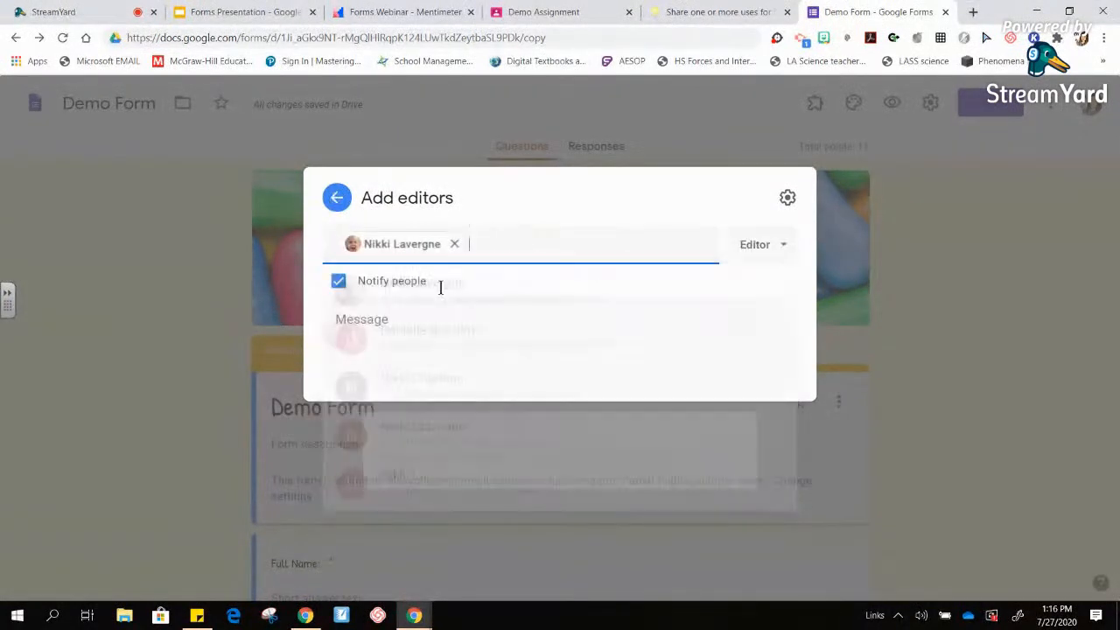
click(784, 231)
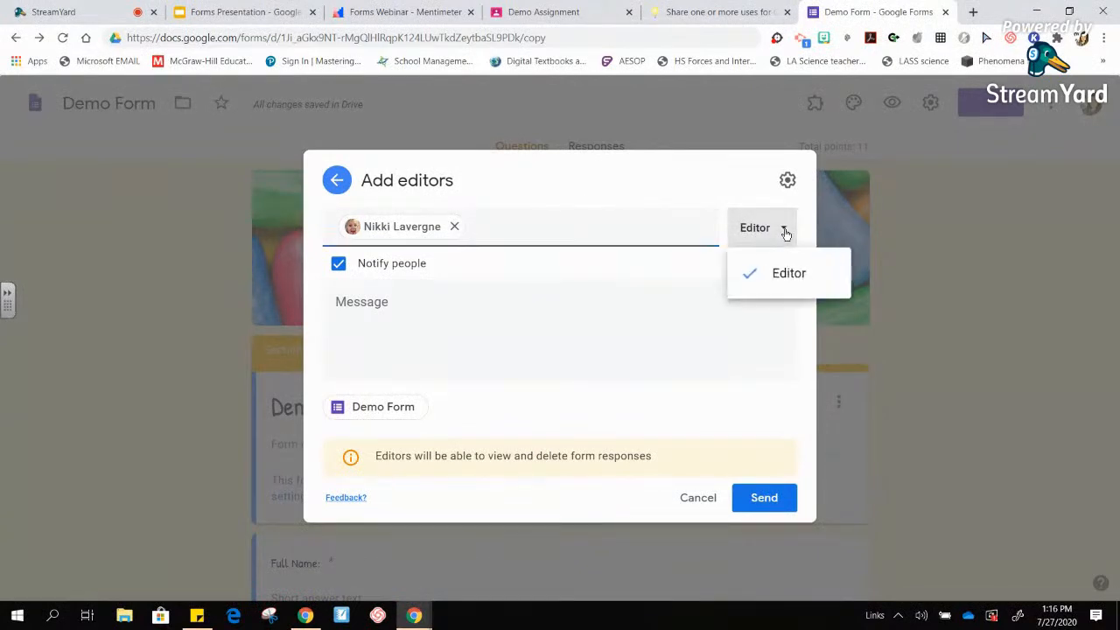
click(790, 276)
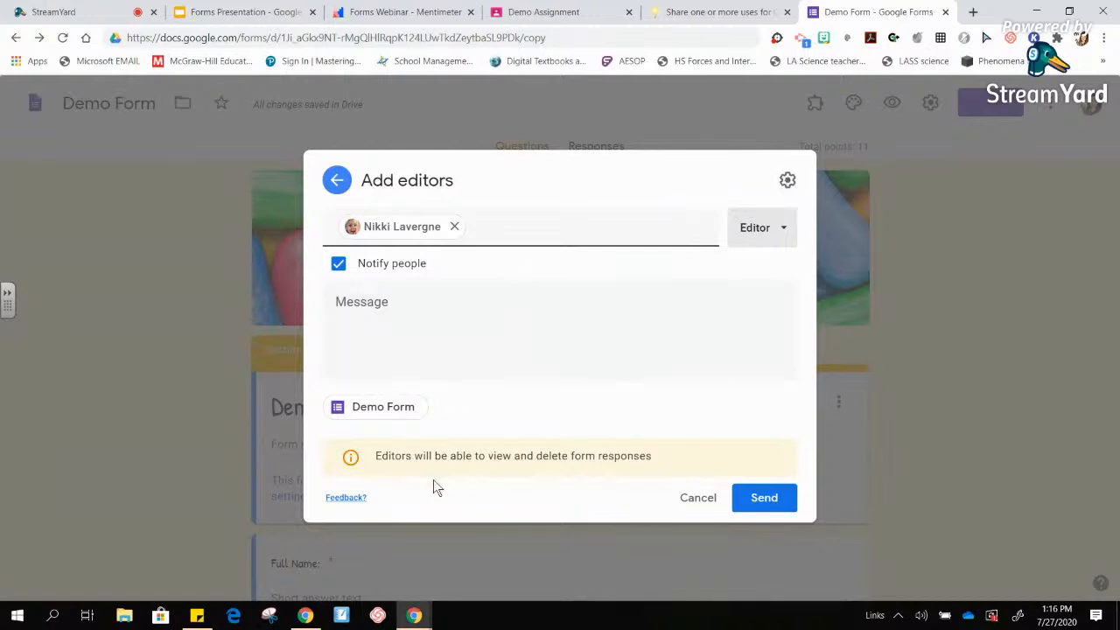
drag(374, 456, 632, 484)
click(663, 458)
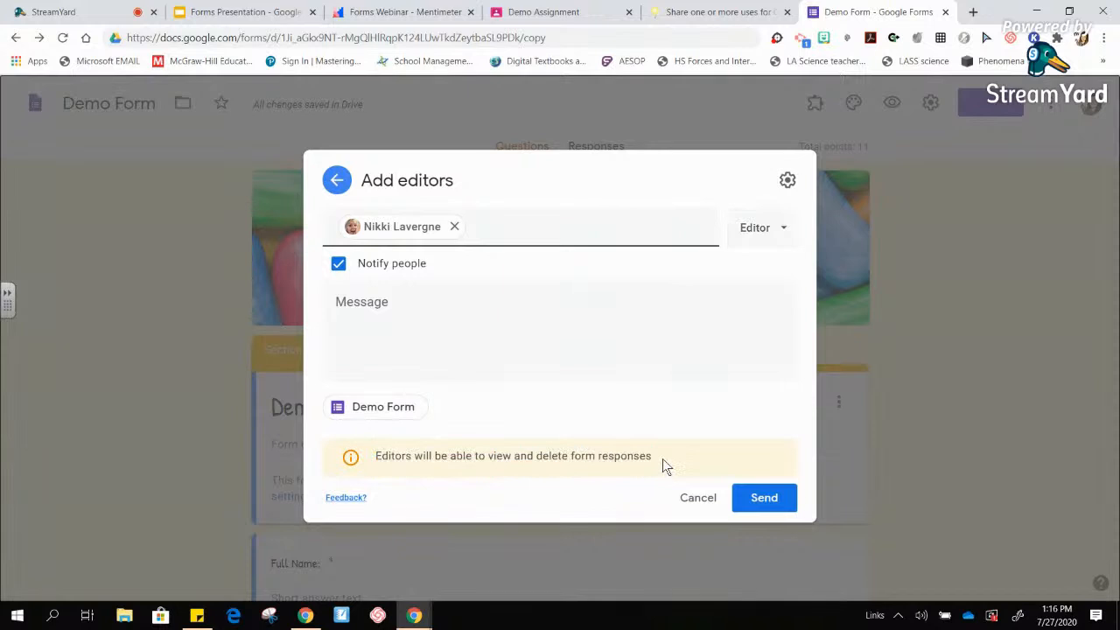
click(788, 181)
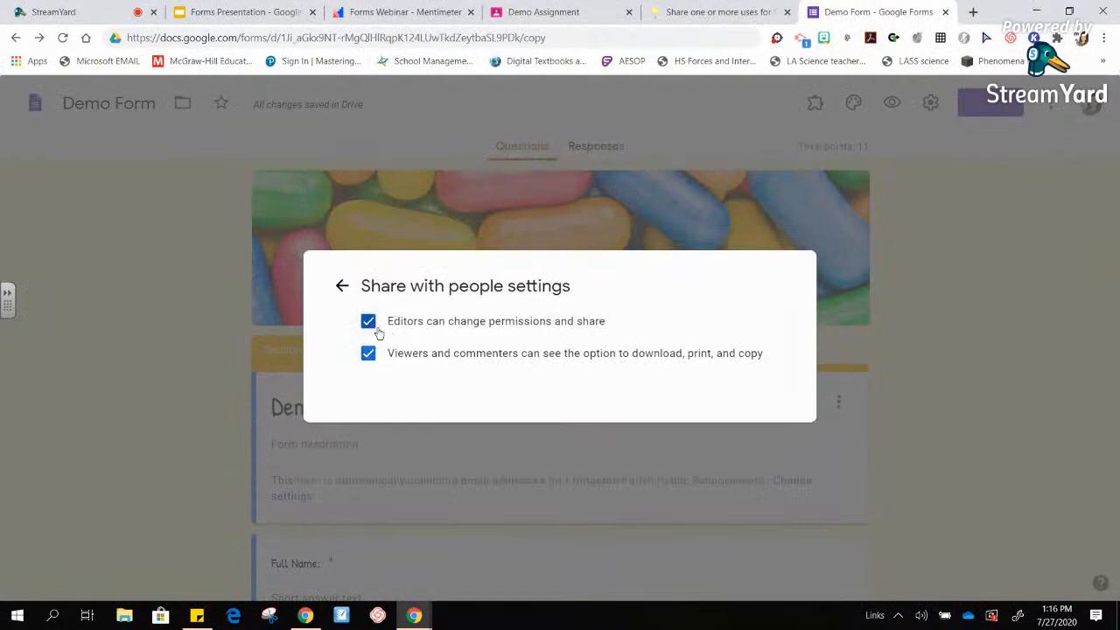
click(342, 285)
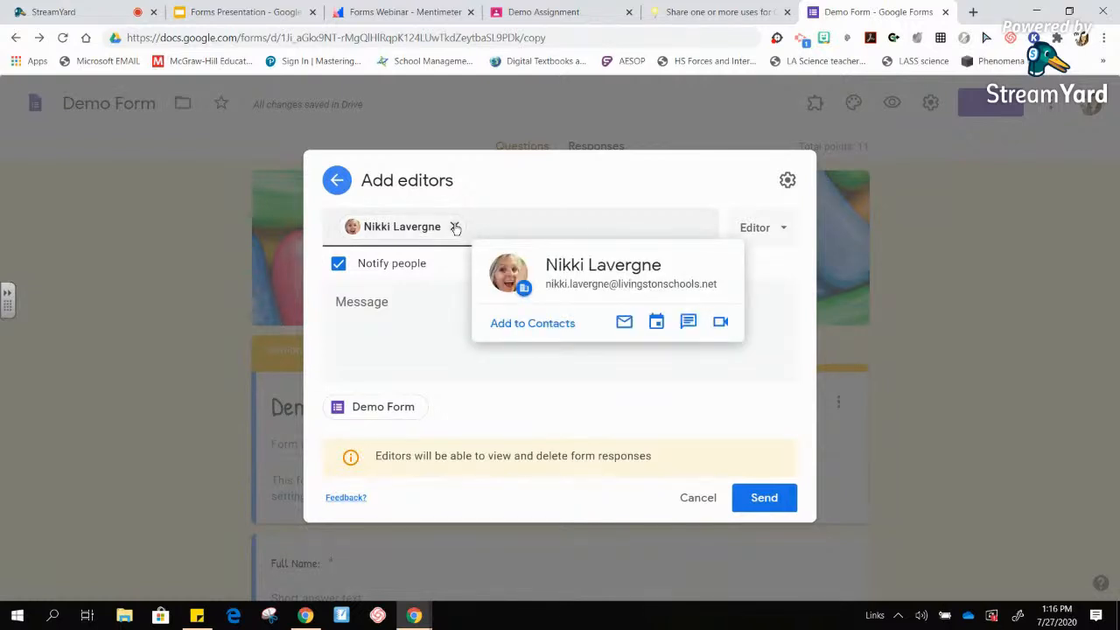
click(455, 228)
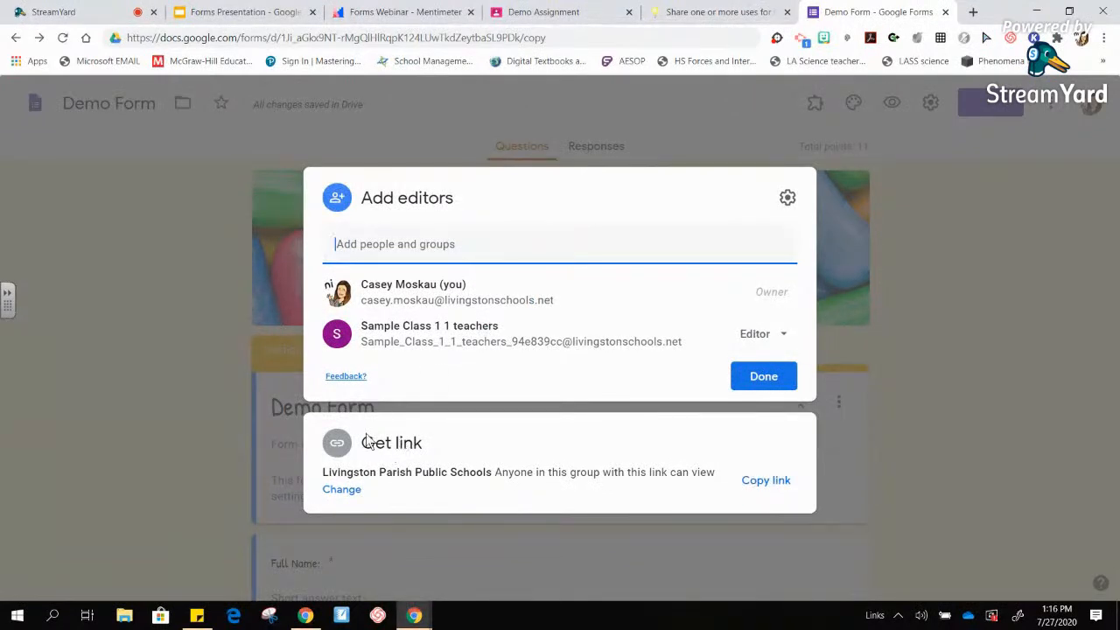
- Set link access to Anyone with the link as Viewer and copy the form's link
click(342, 454)
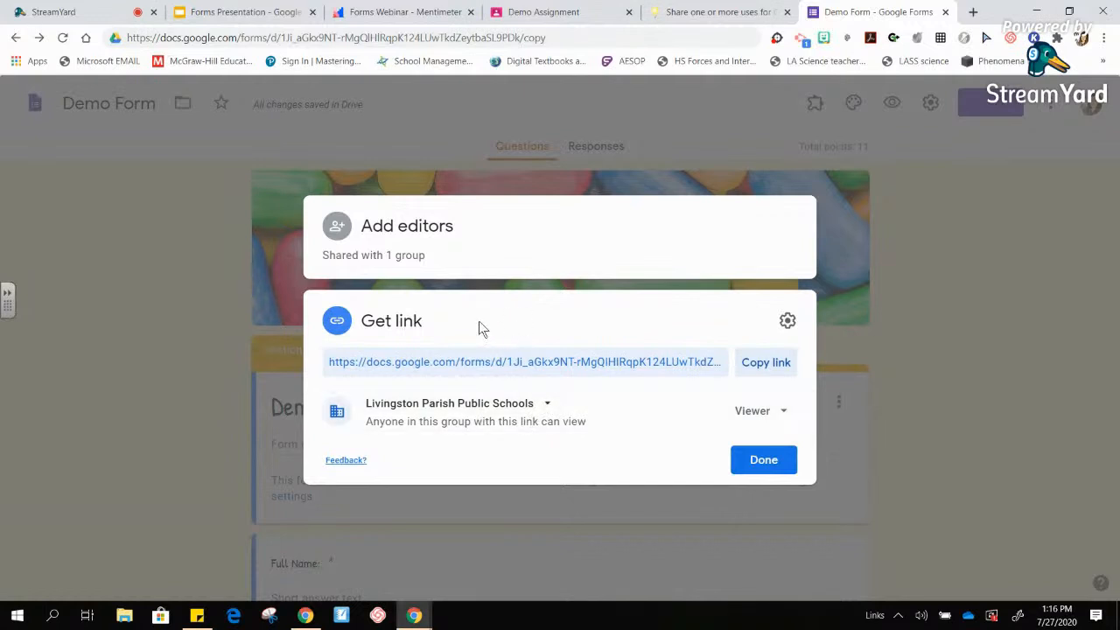
click(545, 407)
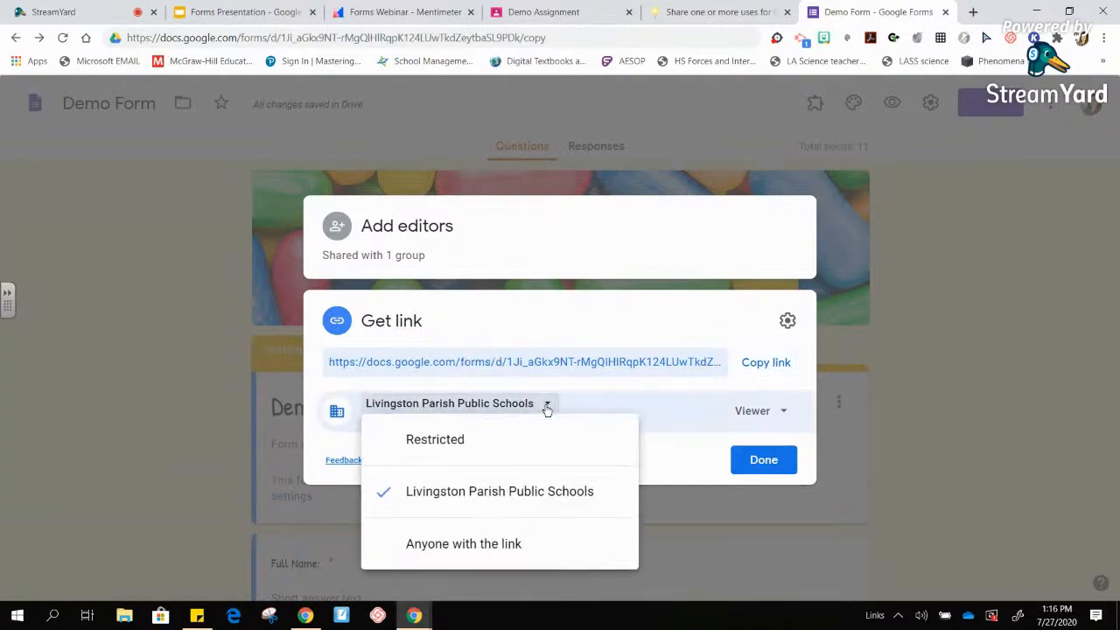
click(506, 550)
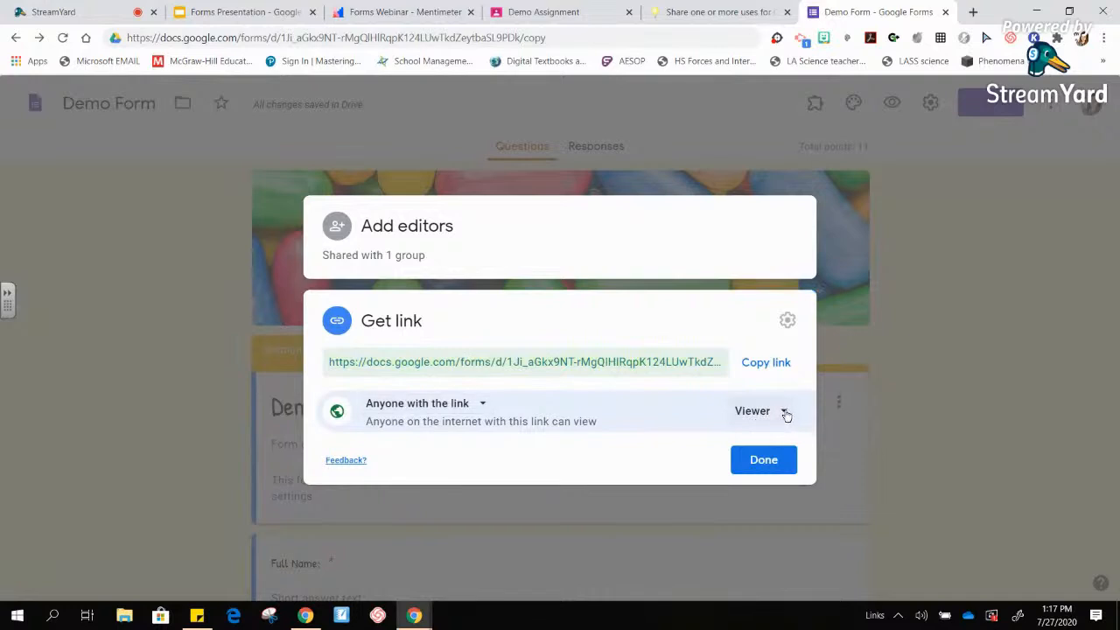
click(786, 414)
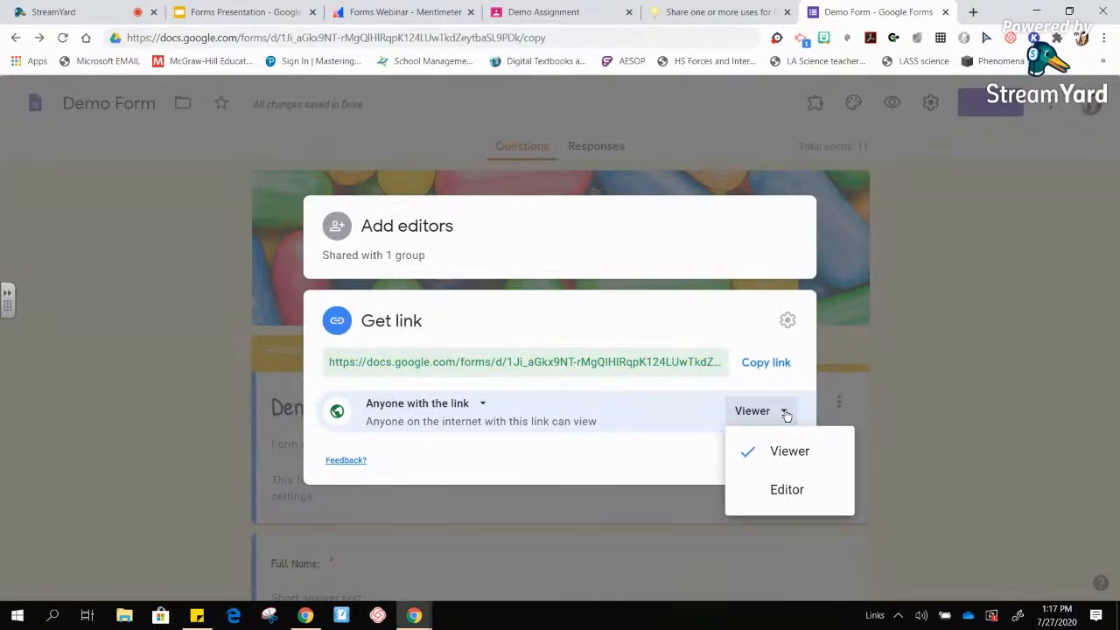
click(786, 414)
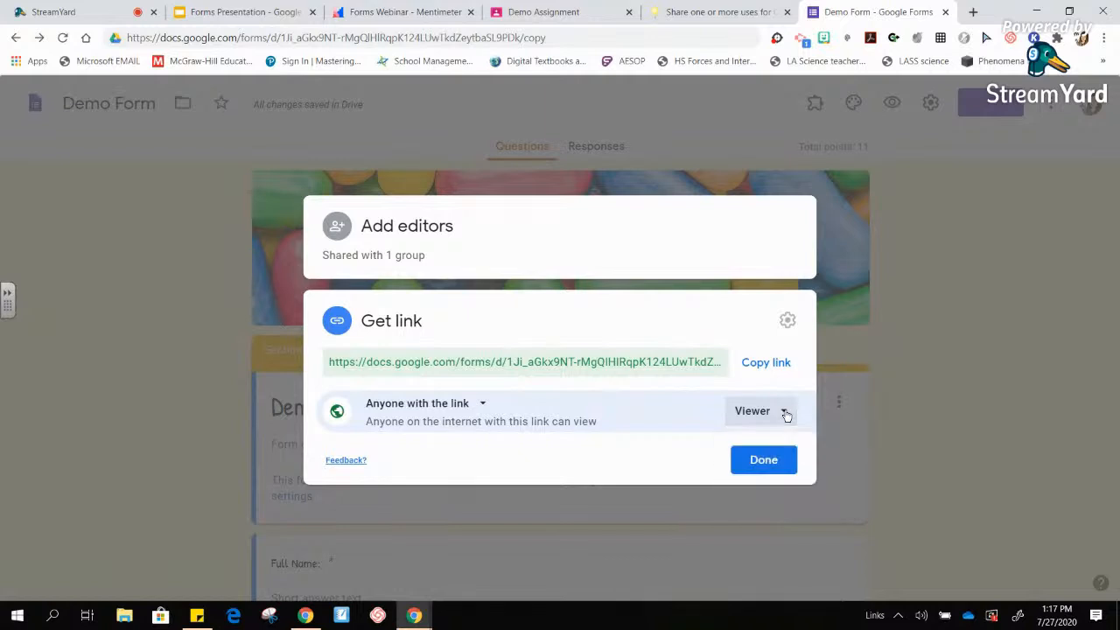
click(764, 369)
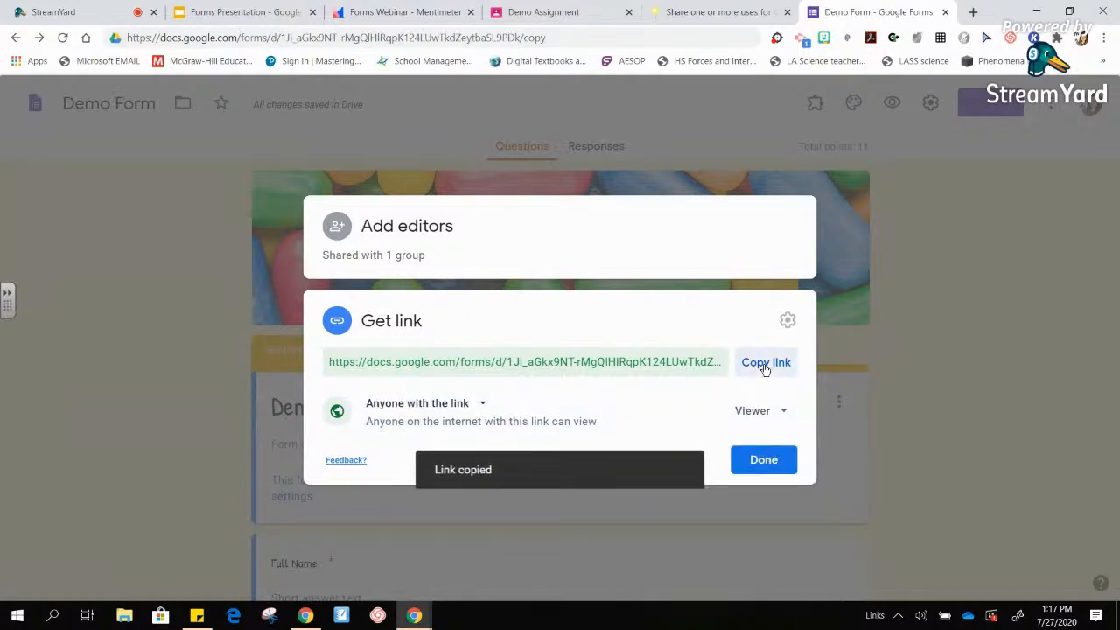
click(973, 14)
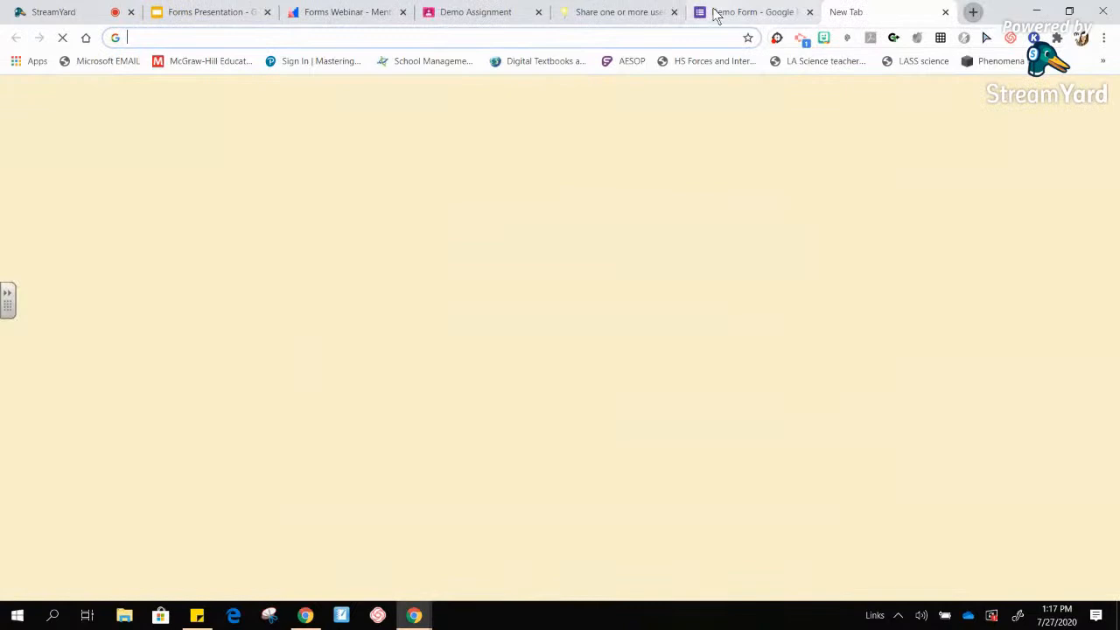
- Test the copied form link in the new tab, then close that tab
click(635, 39)
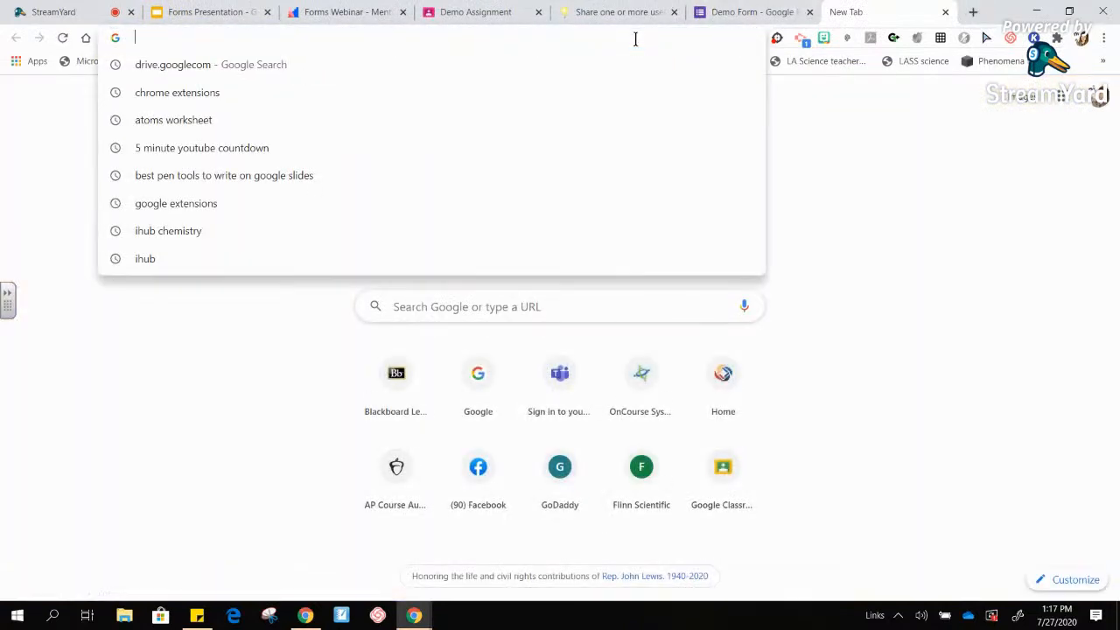
key(ctrl+v)
key(Return)
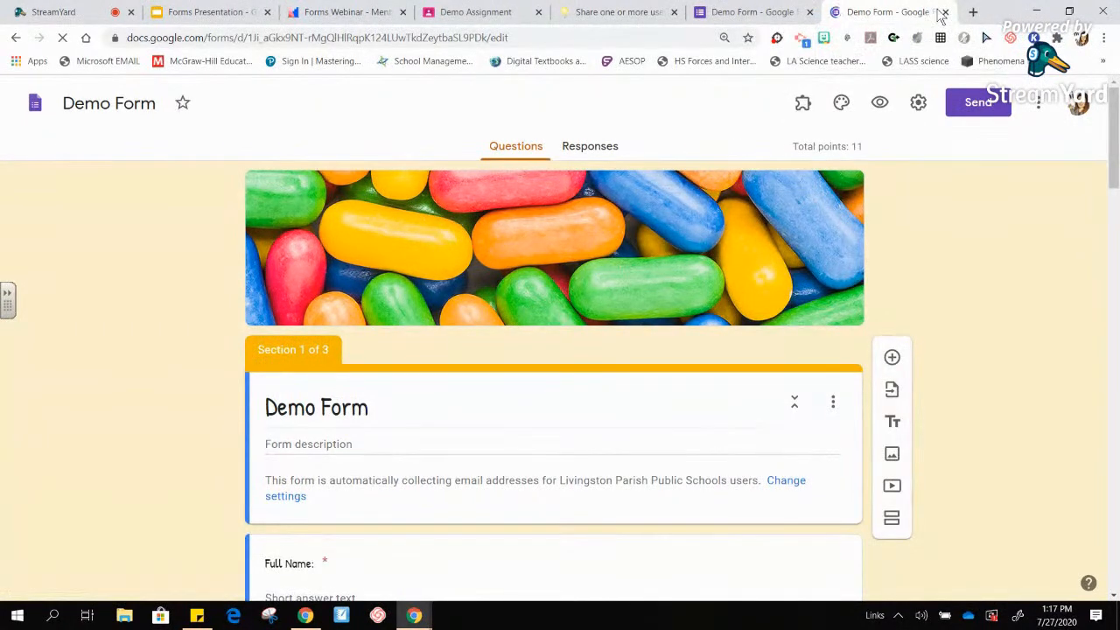
click(945, 12)
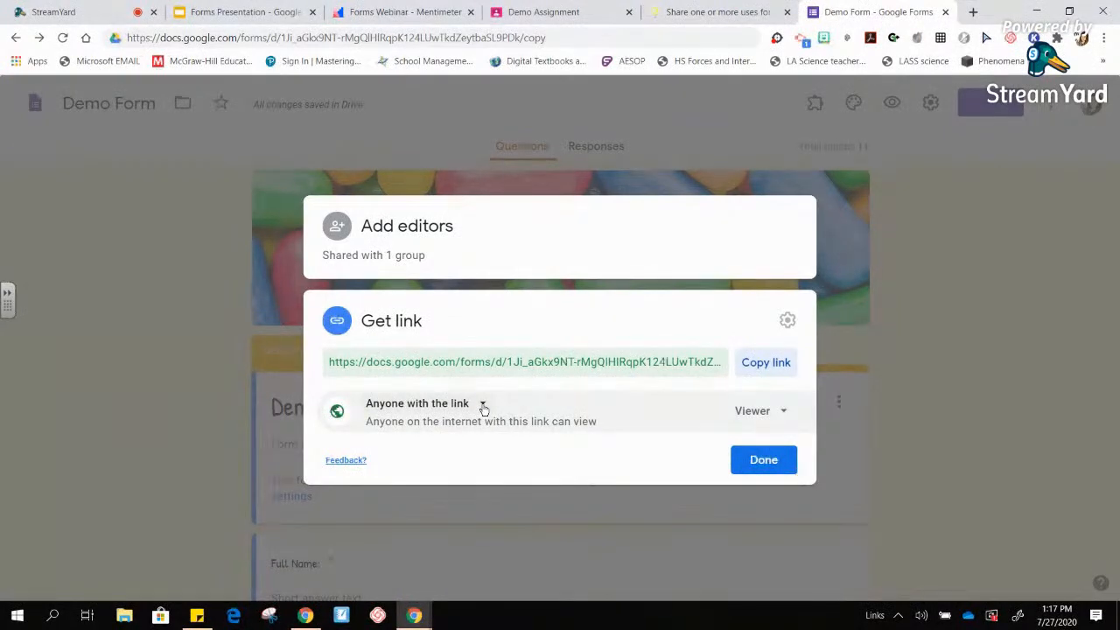
- Restrict link access back to Livingston Parish Public Schools and close the sharing settings
click(483, 407)
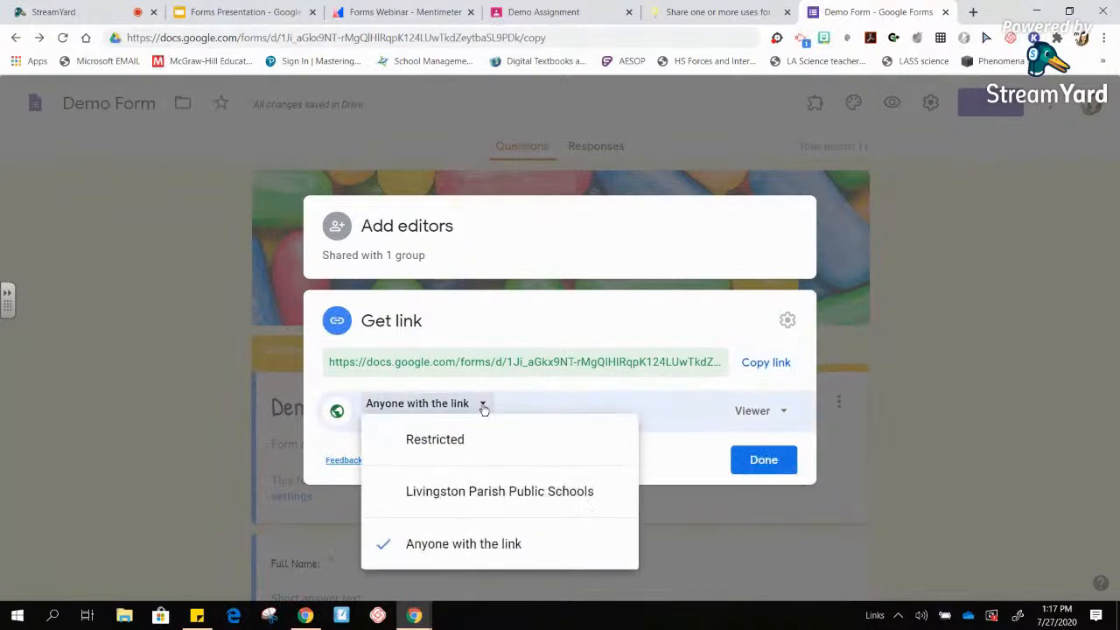
click(460, 498)
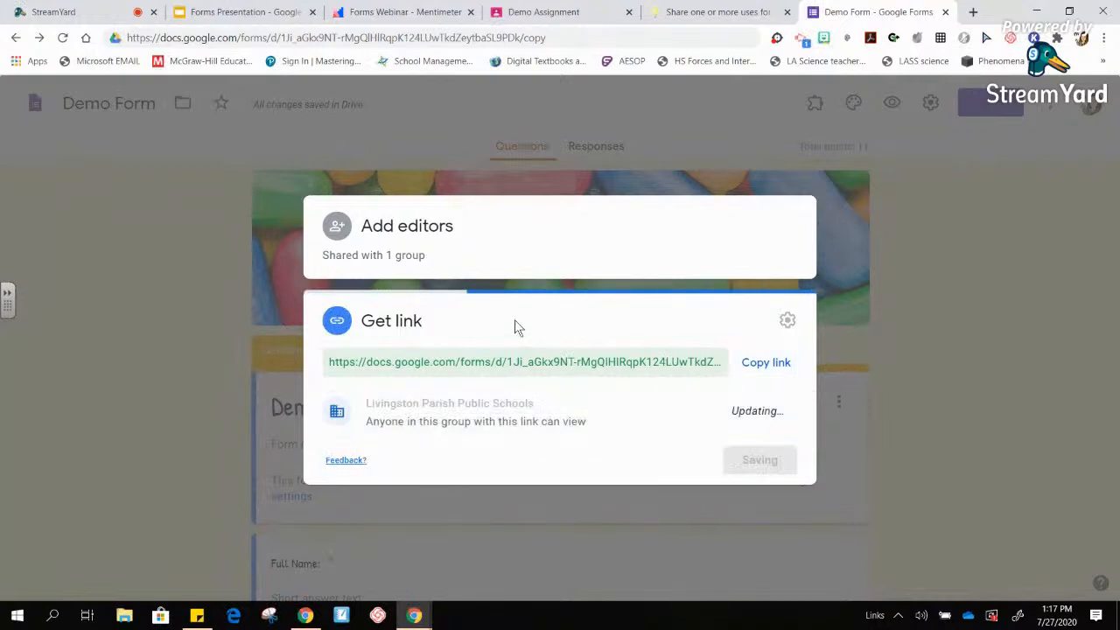
click(781, 461)
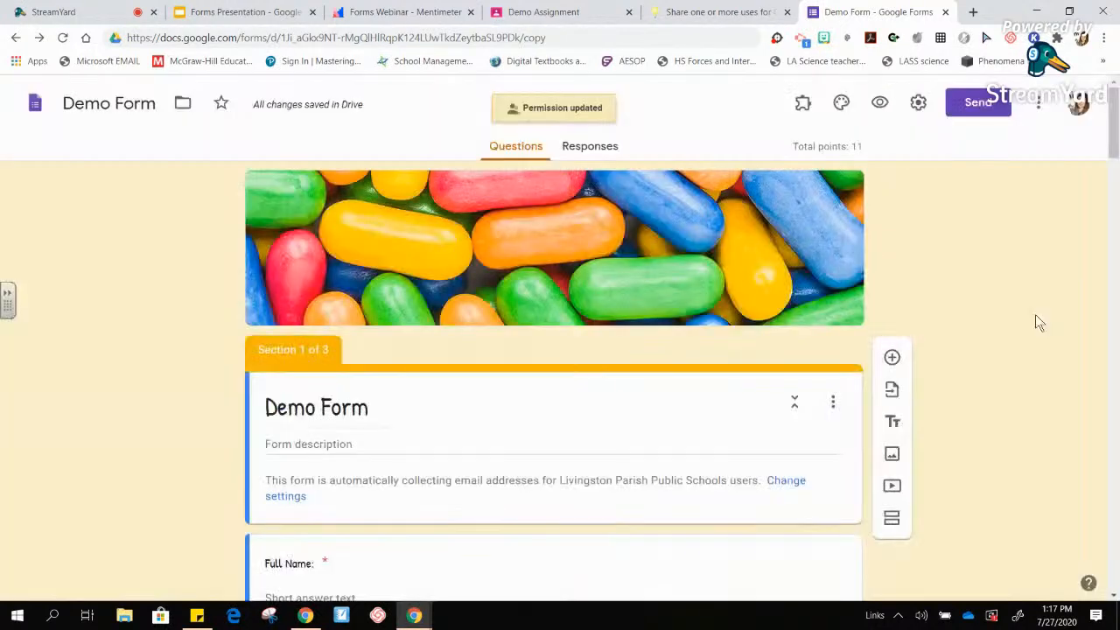
- Shorten the Send form link to a forms.gle address and copy it
click(995, 98)
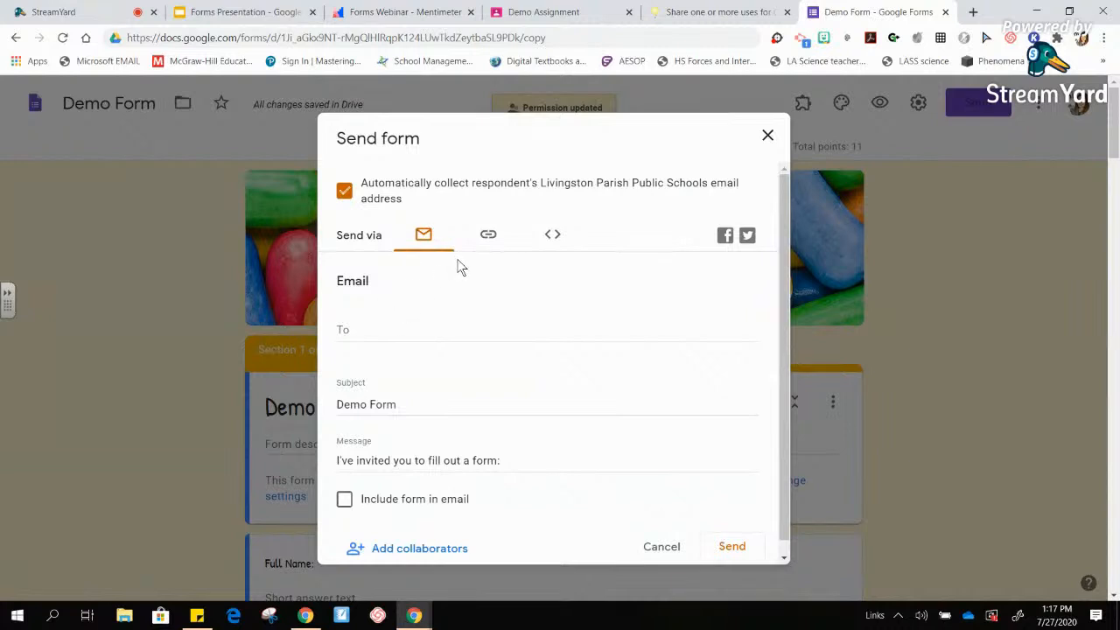
click(490, 236)
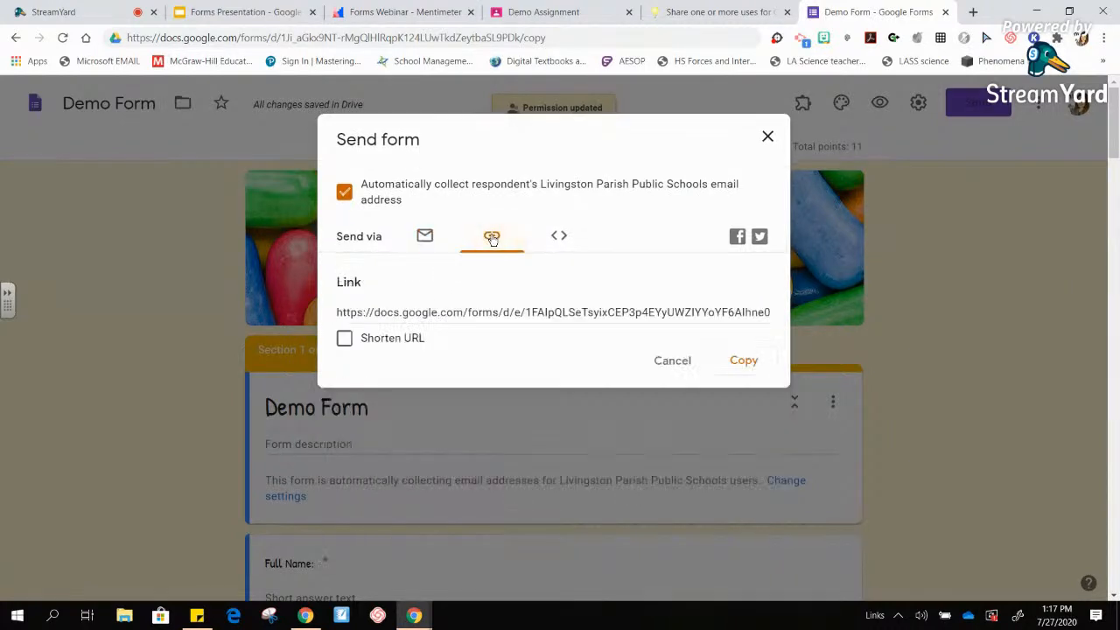
click(477, 312)
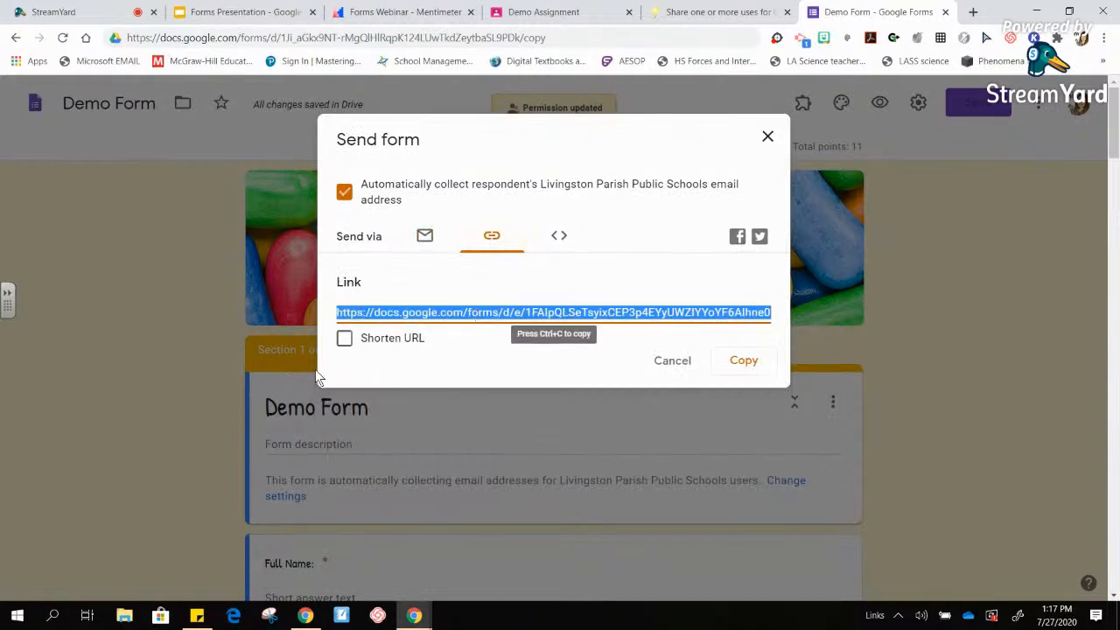
click(344, 338)
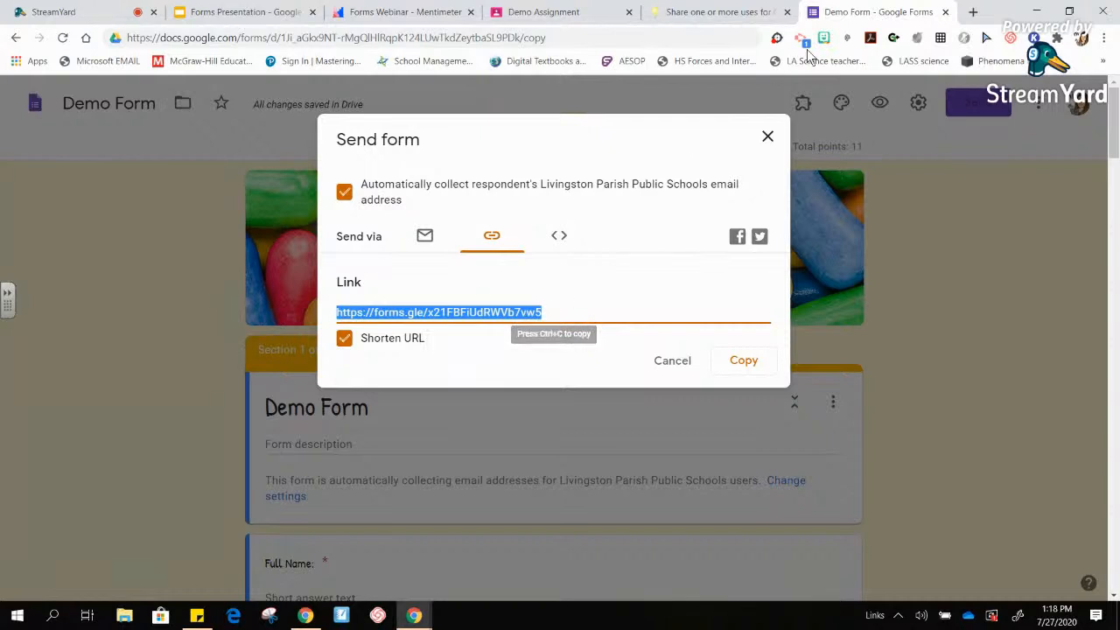
click(971, 15)
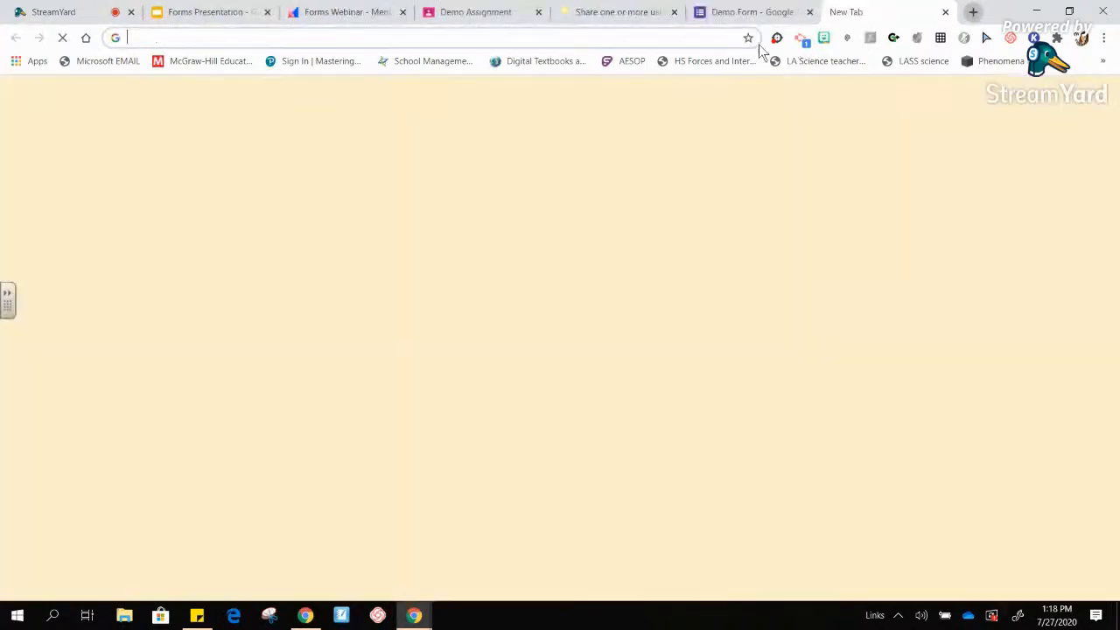
- Load the shortened forms.gle link to view the live Demo Form, then close that tab
click(716, 36)
key(ctrl+v)
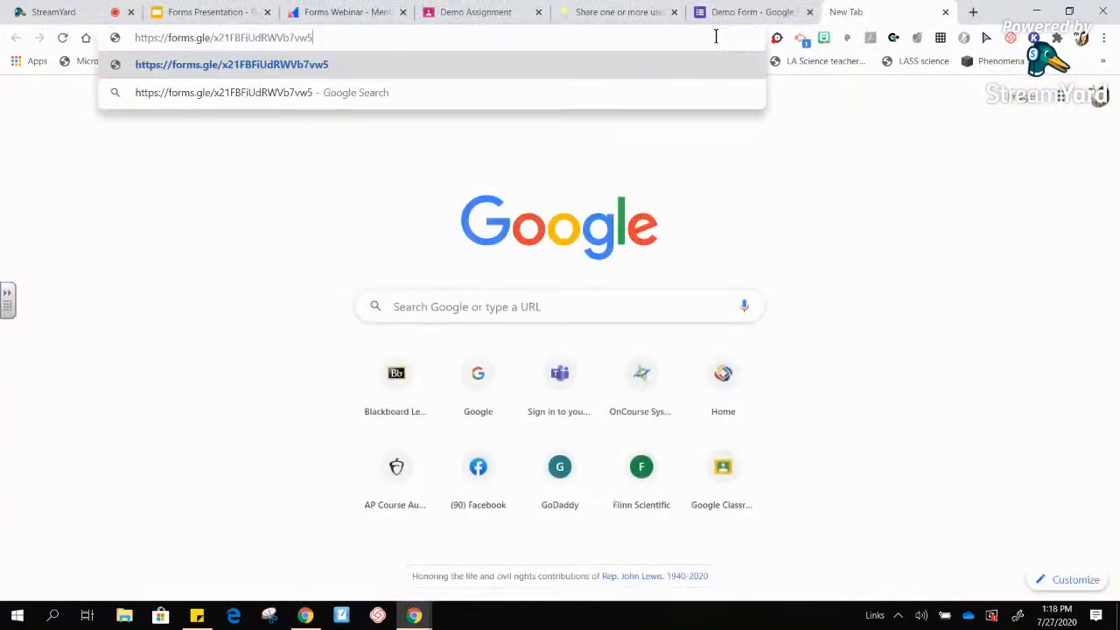
key(Return)
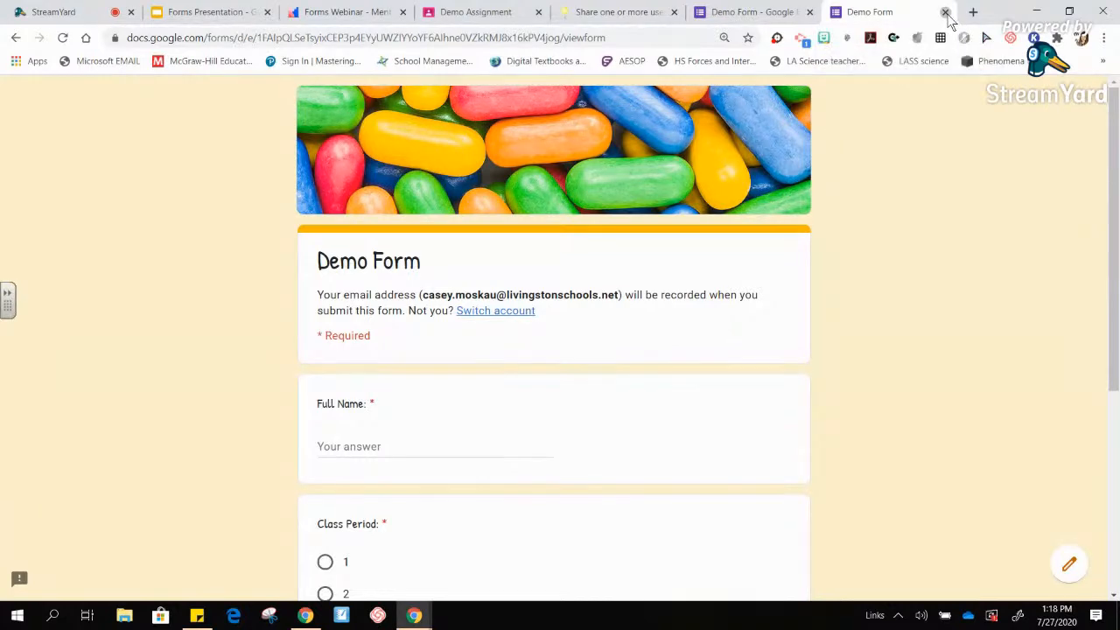
click(945, 12)
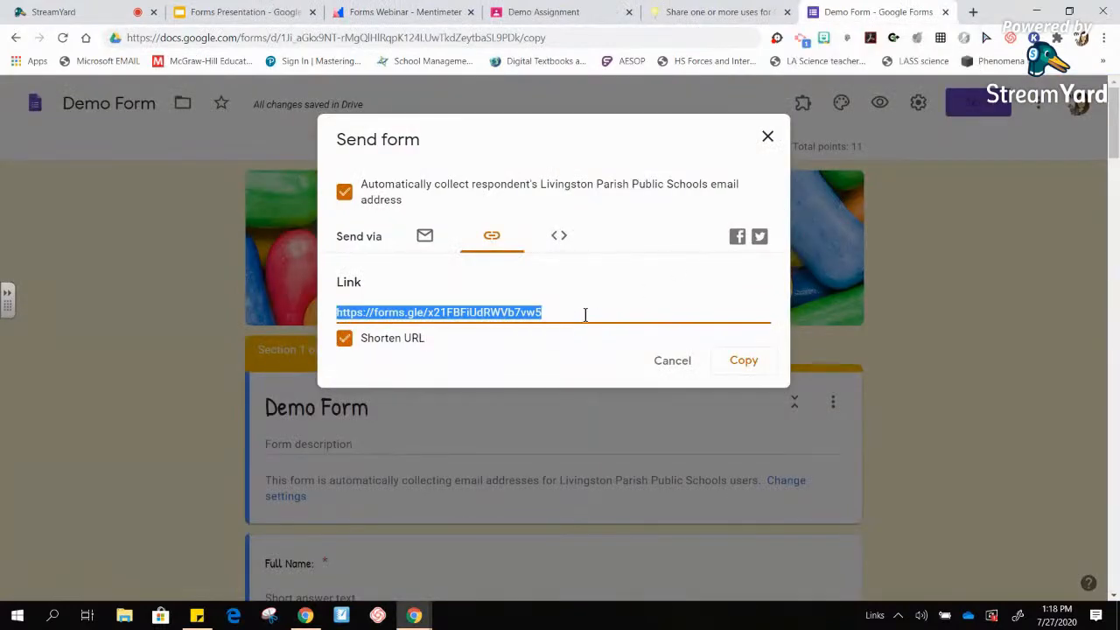
- Copy the shortened link from Send form, close the dialog, and close the Demo Form tab
click(426, 236)
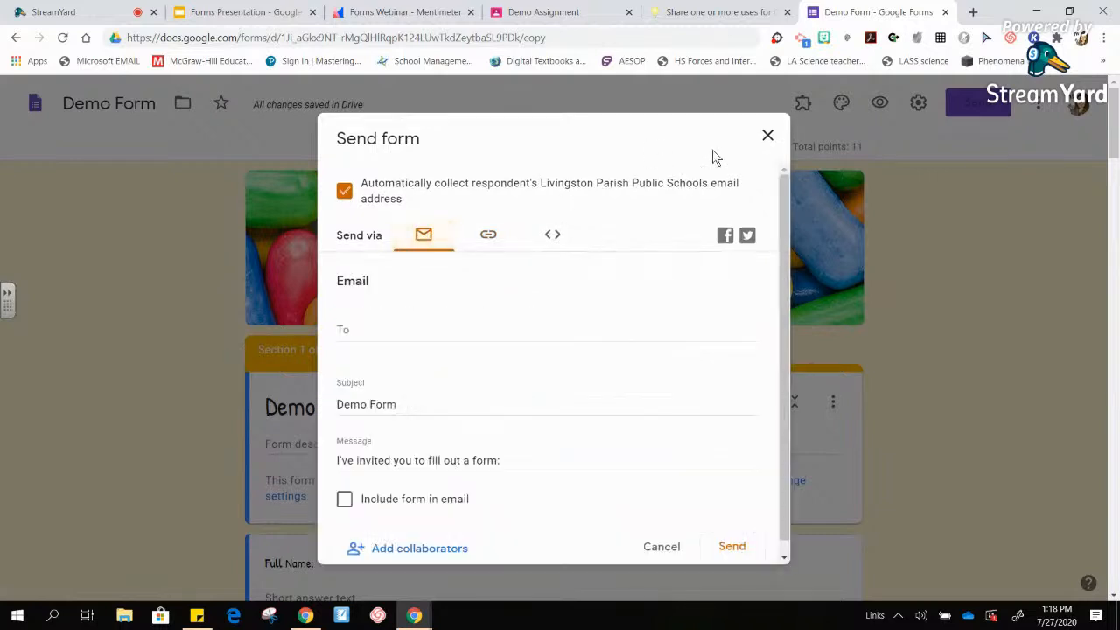
click(359, 334)
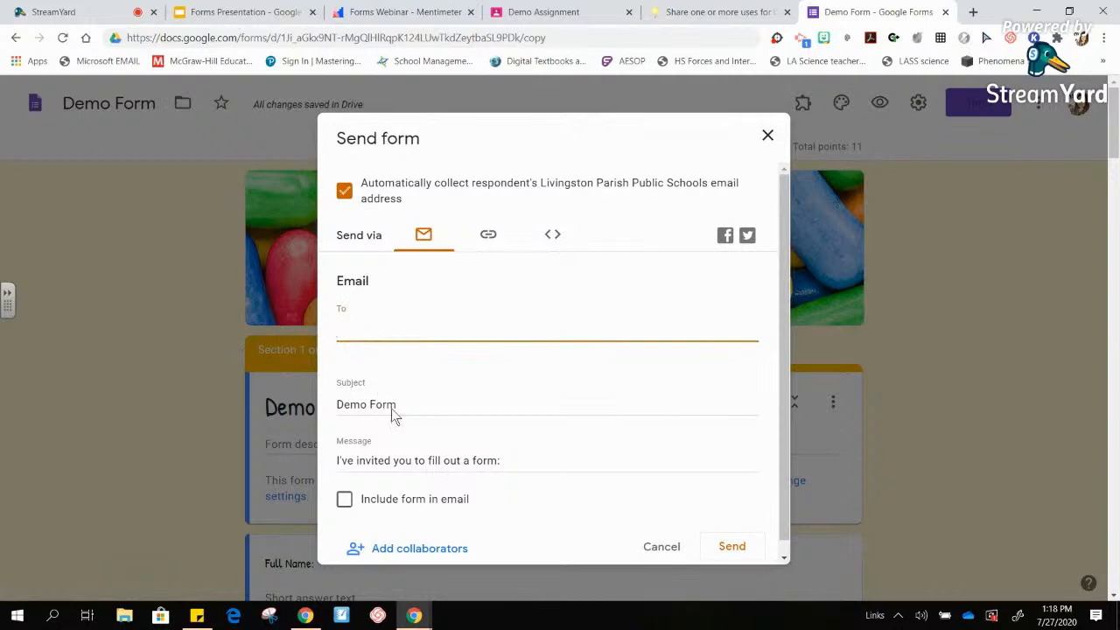
click(492, 235)
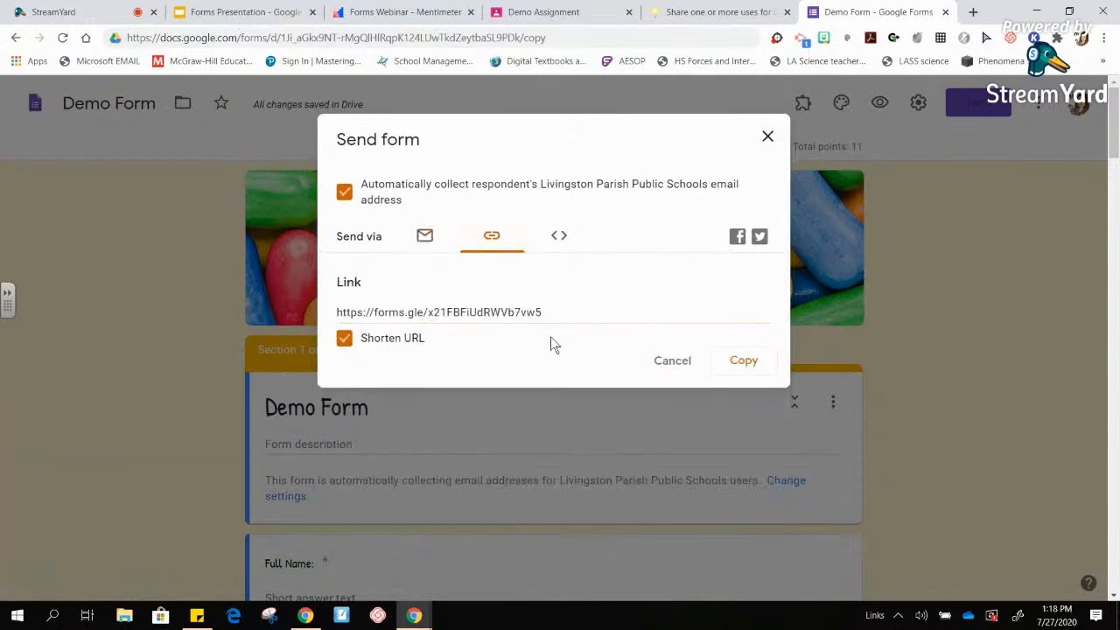
click(743, 361)
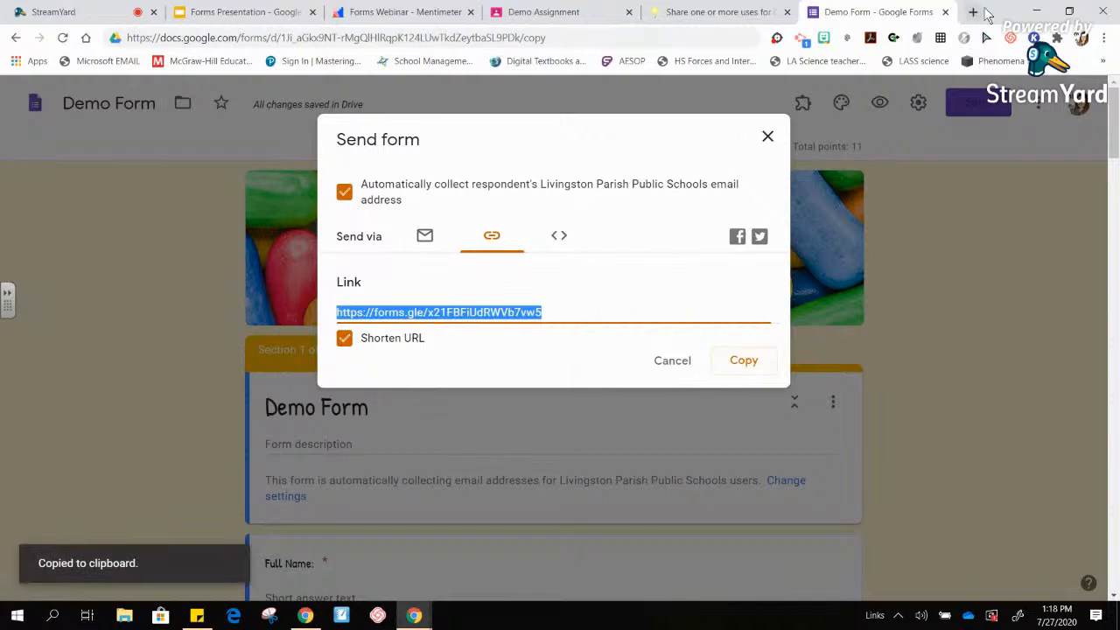
click(768, 138)
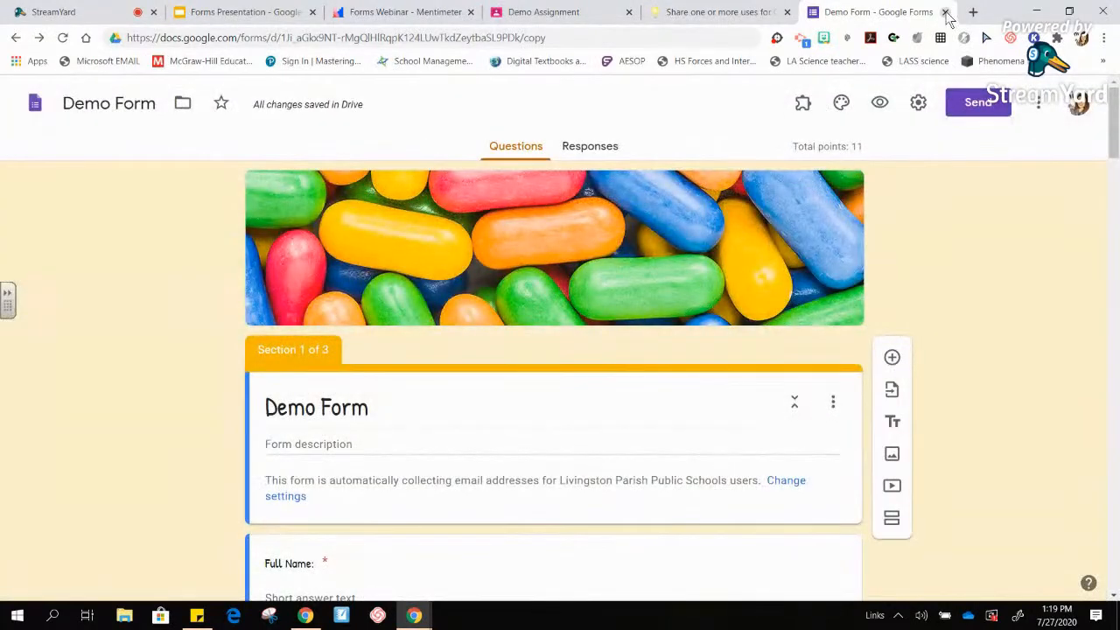
click(944, 12)
- In Demo Class Classwork, start an assignment, browse its attach and create options, then discard it
click(570, 12)
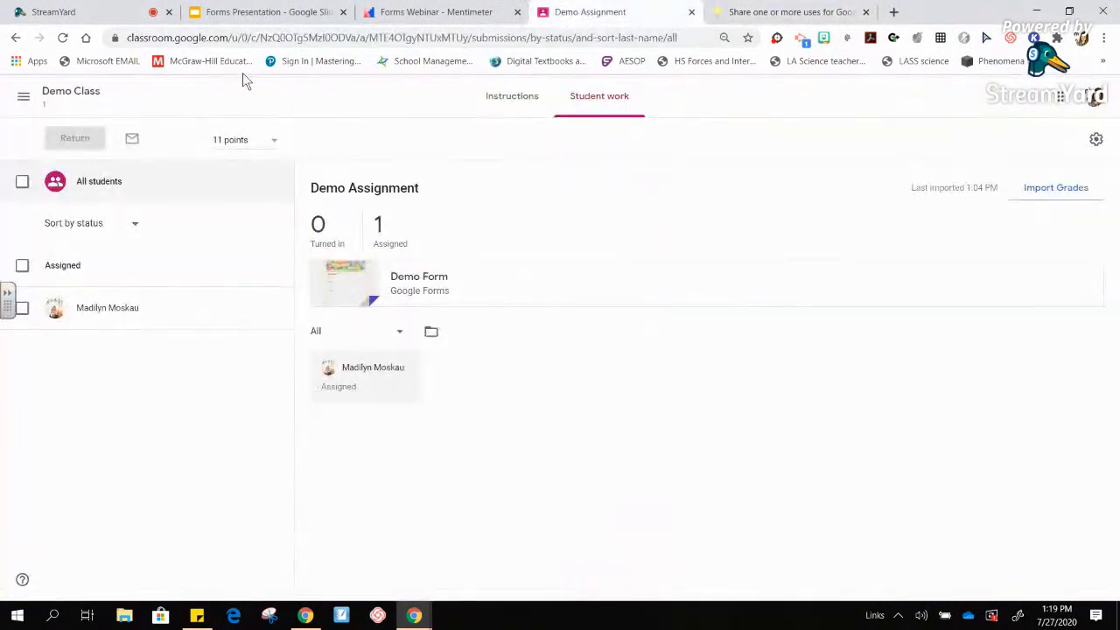
click(58, 103)
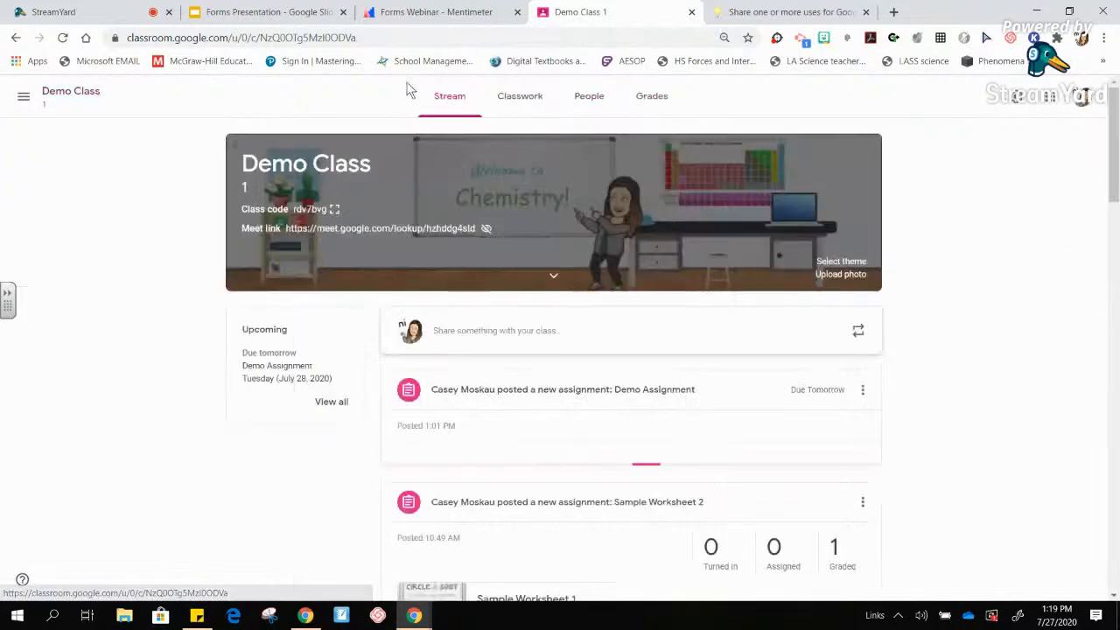
click(527, 98)
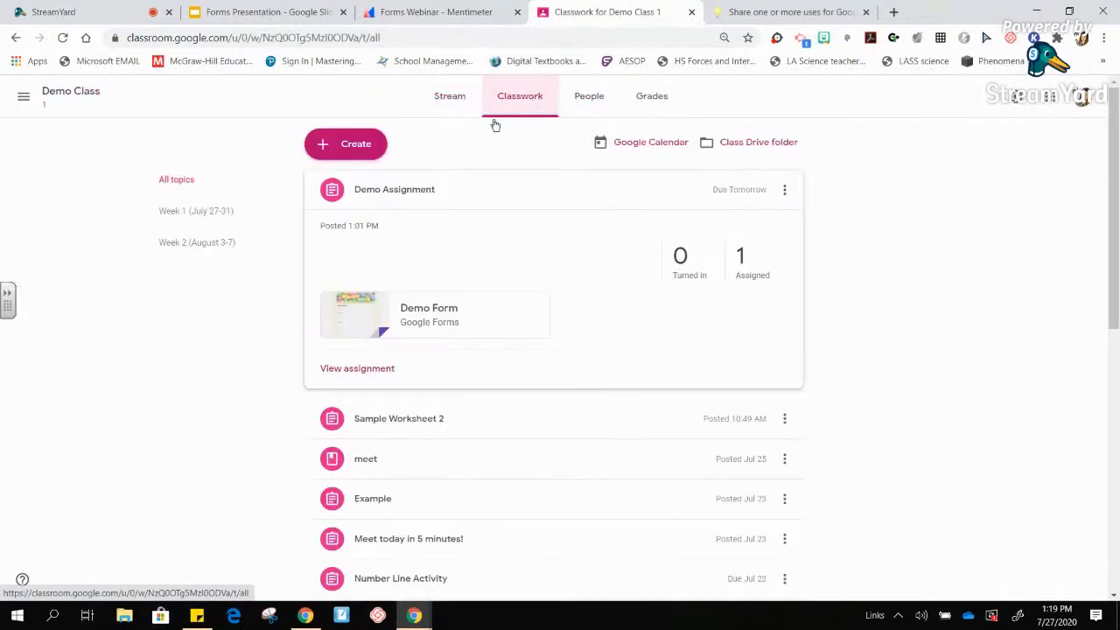
click(375, 150)
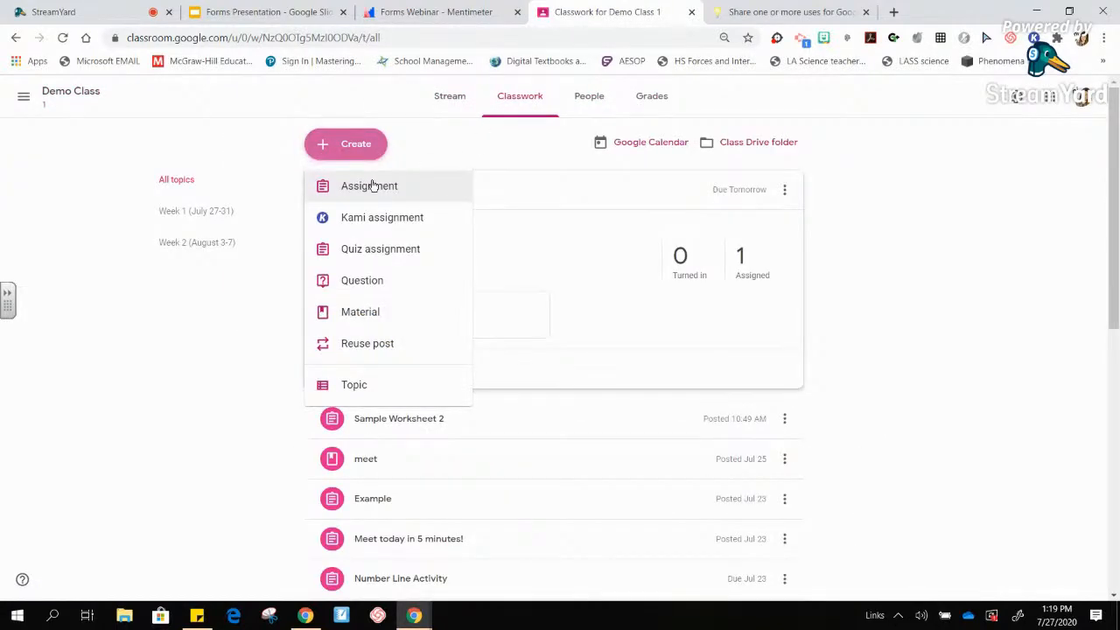
click(371, 185)
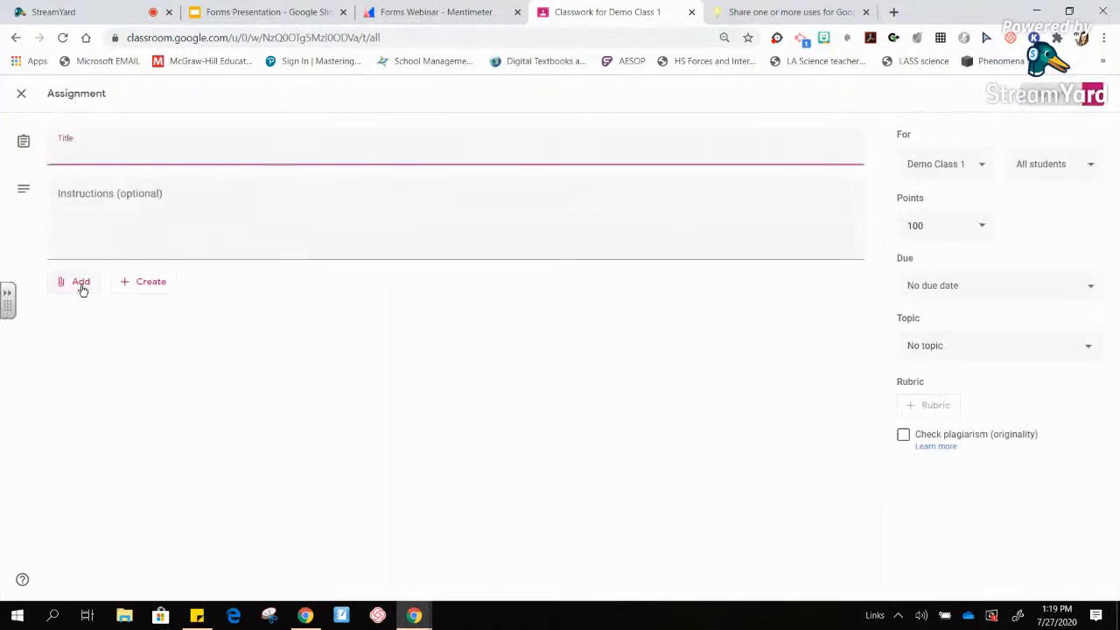
click(80, 283)
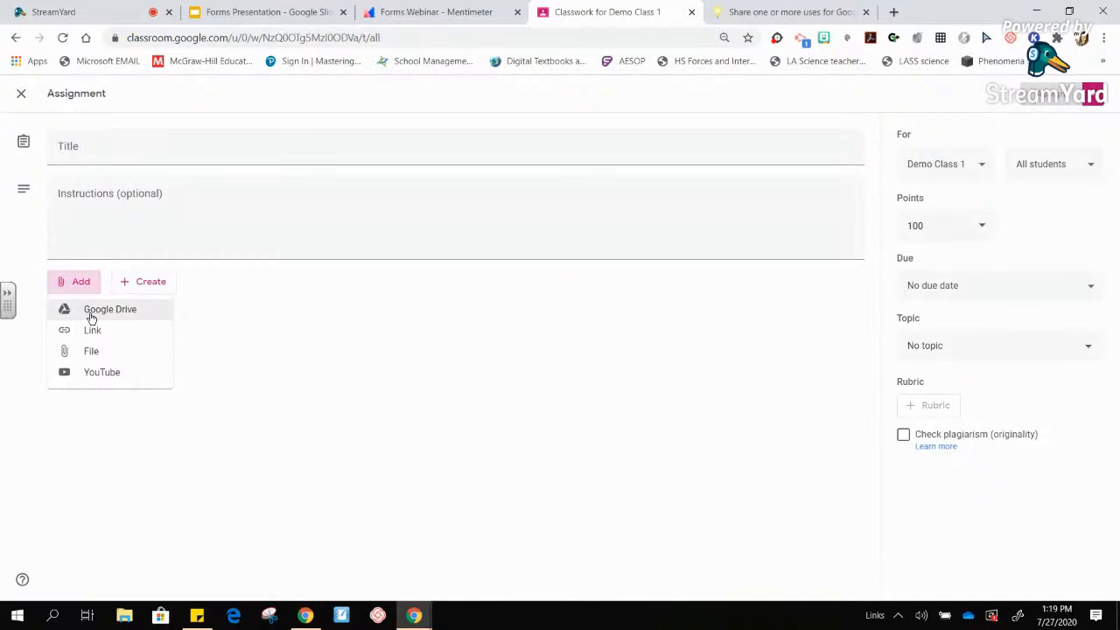
click(226, 315)
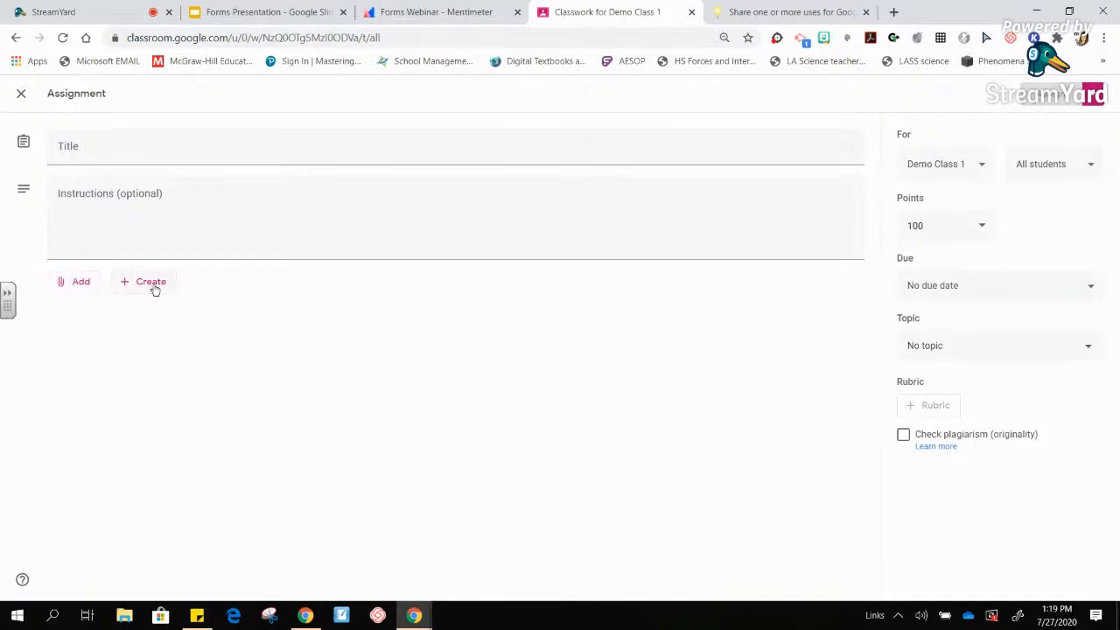
click(151, 285)
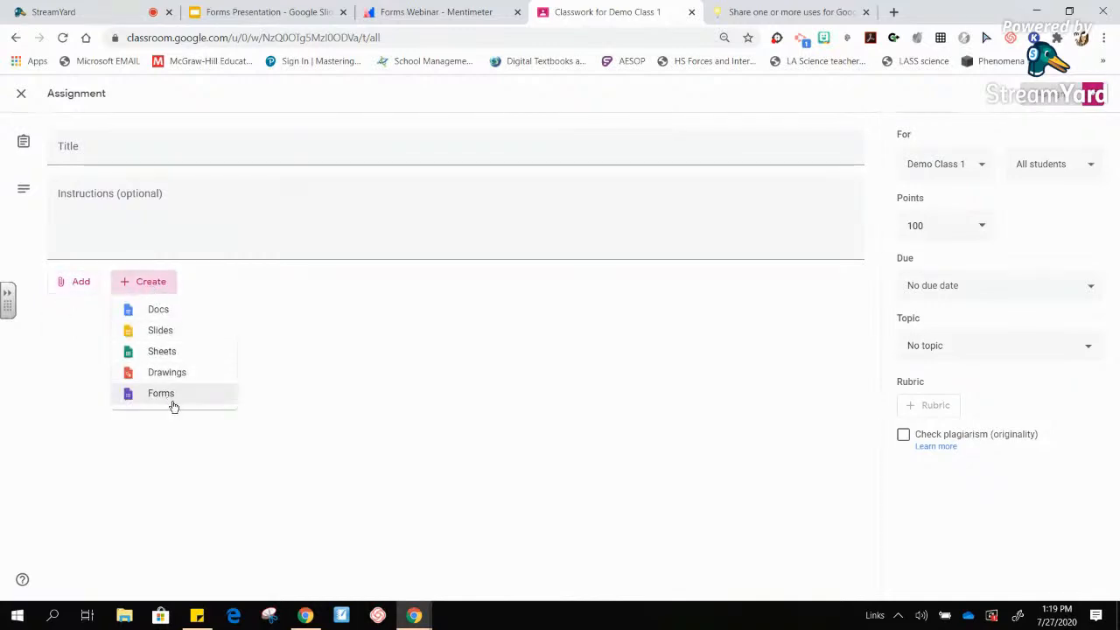
click(291, 294)
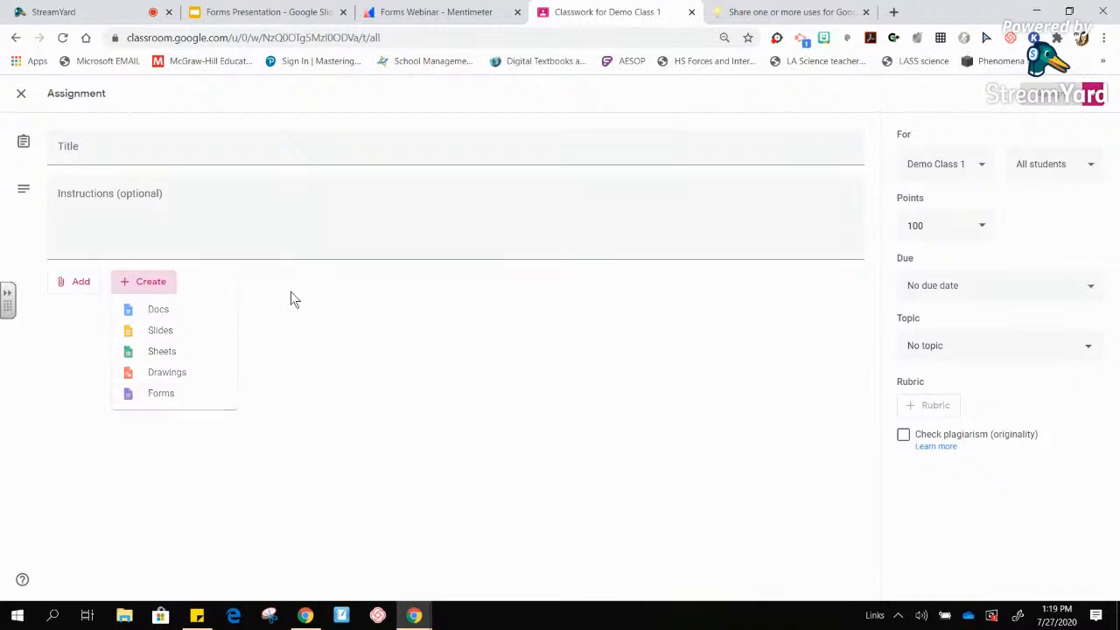
click(22, 94)
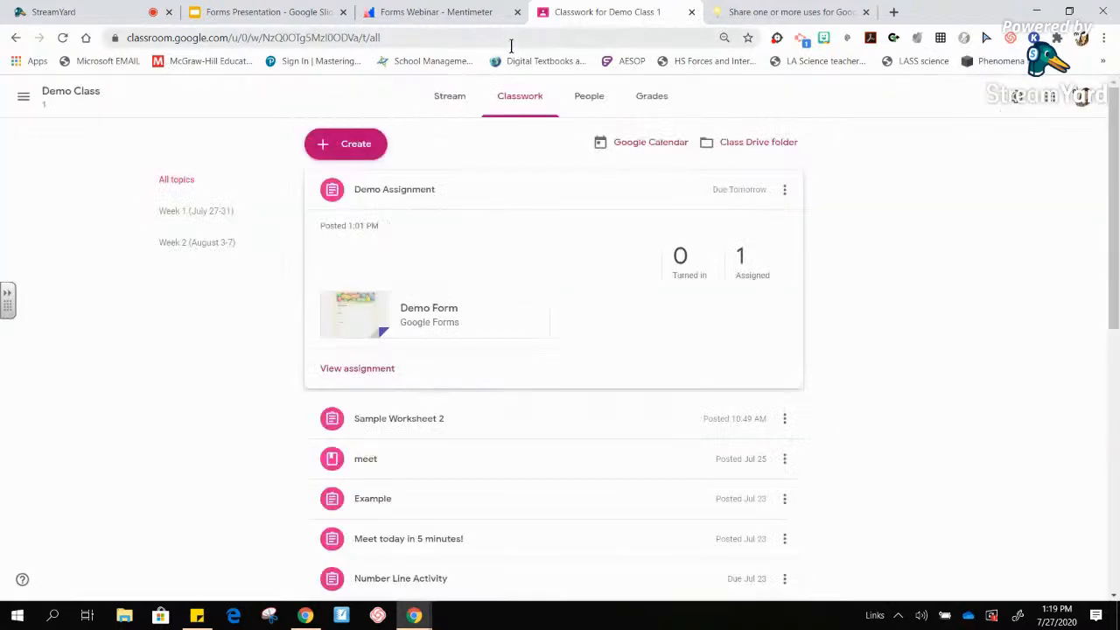
- Start a quiz assignment, view its attached Blank Quiz, then close the quiz and Classroom tabs
click(355, 154)
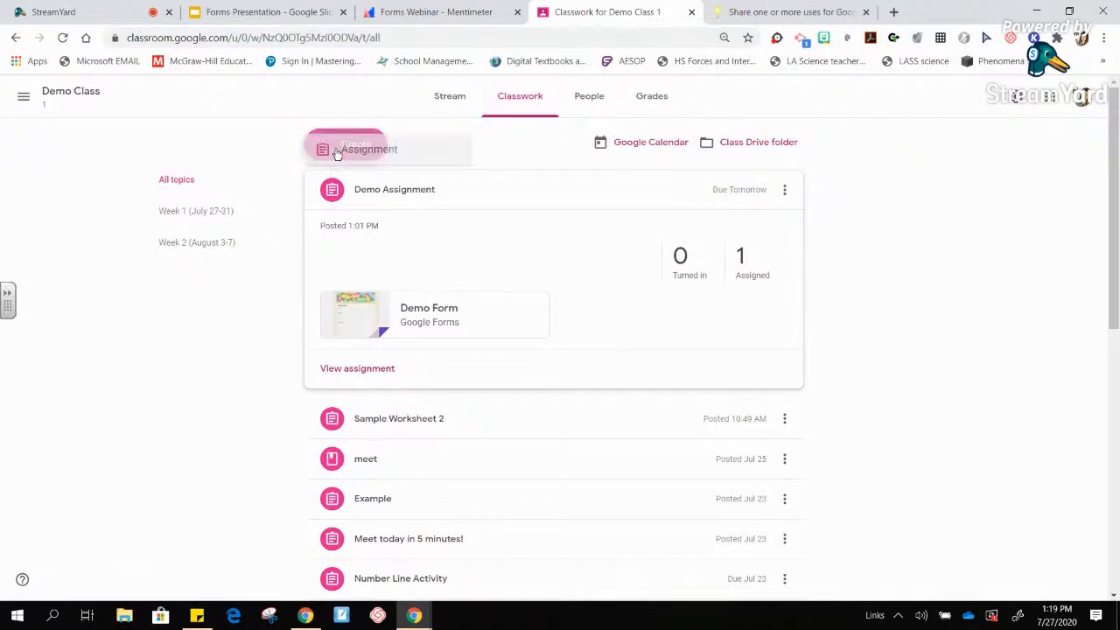
click(370, 252)
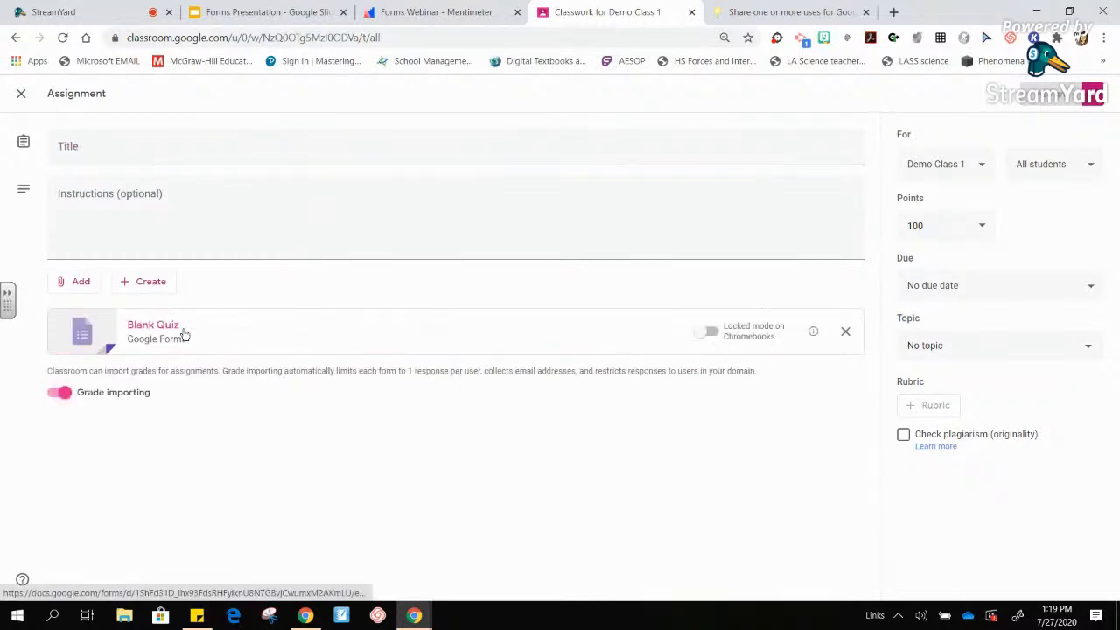
click(182, 331)
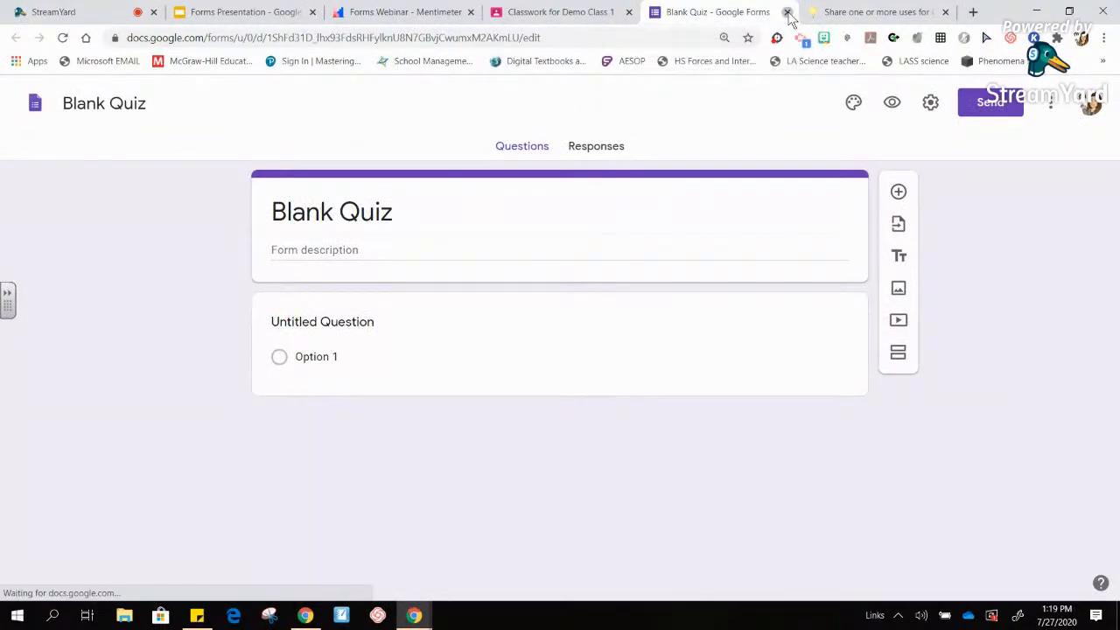
click(788, 12)
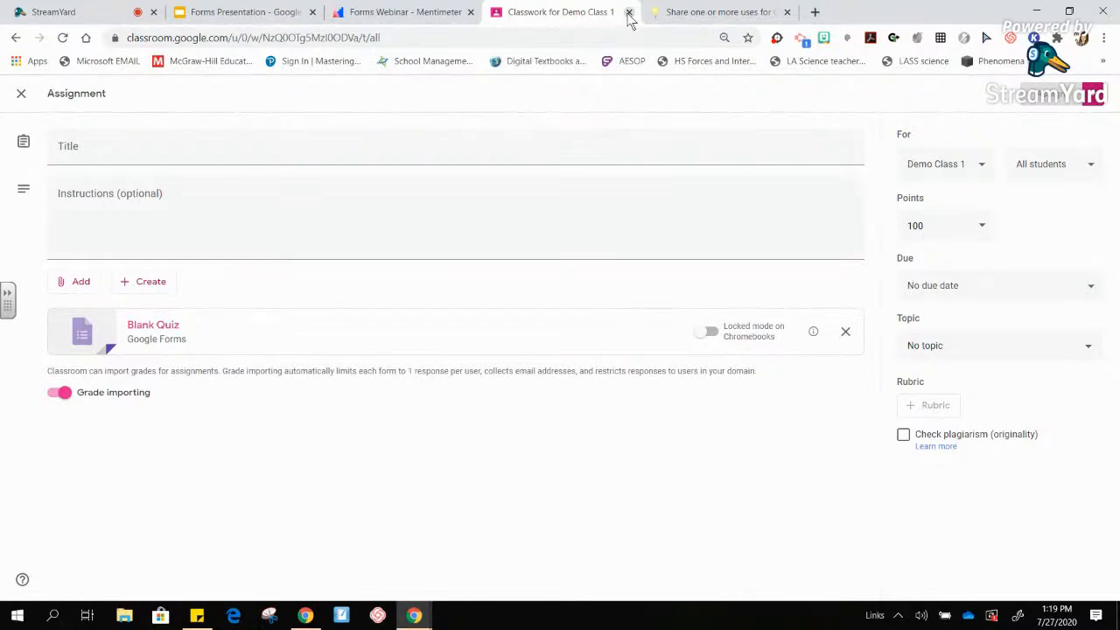
click(628, 12)
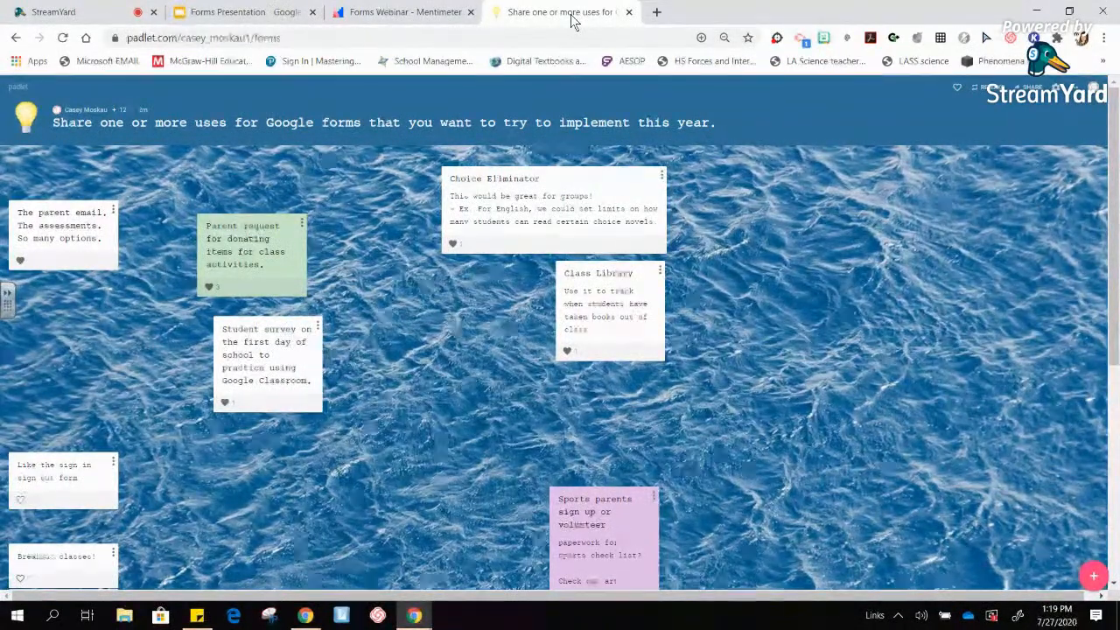
- Advance the Forms Presentation through the Classroom integration and Sharing the form slides
click(242, 14)
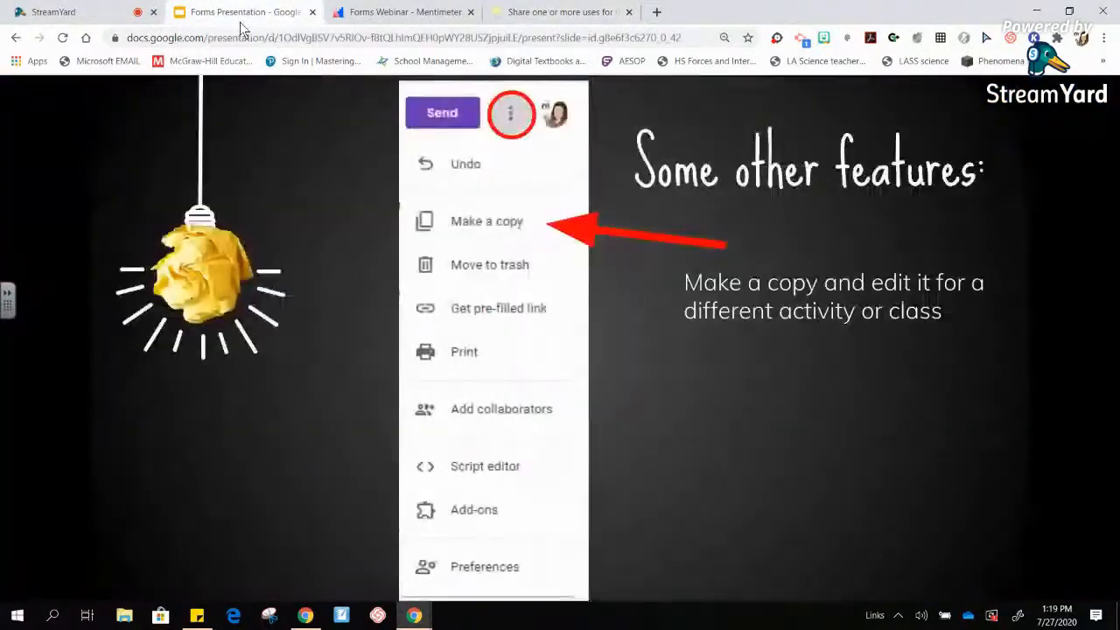
click(581, 214)
click(581, 214)
click(581, 214)
click(581, 219)
click(580, 219)
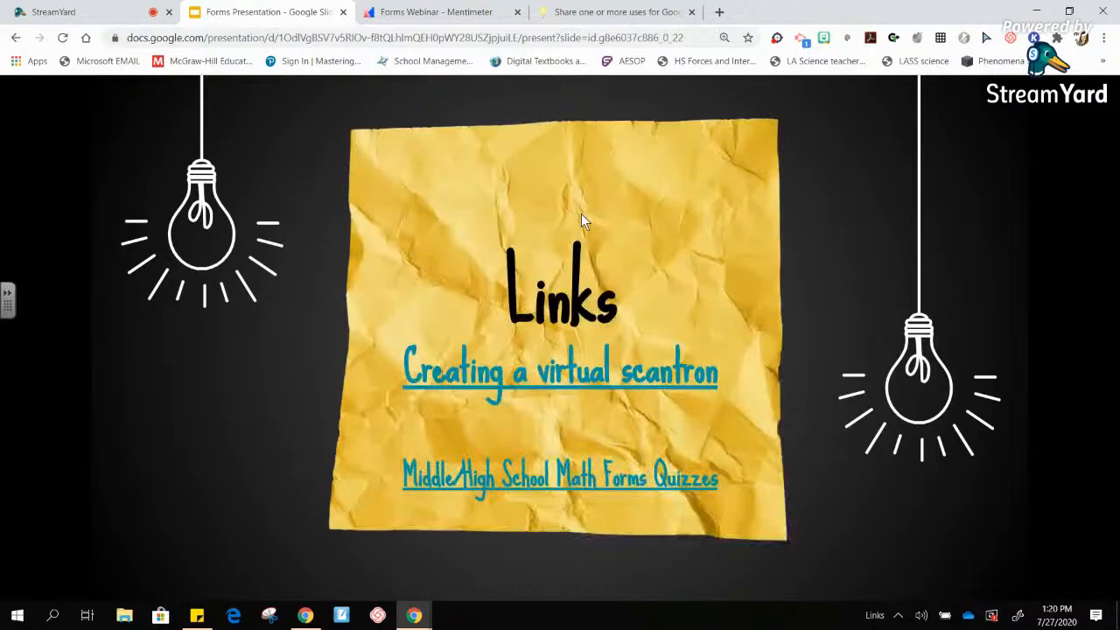
click(581, 219)
click(582, 217)
click(582, 217)
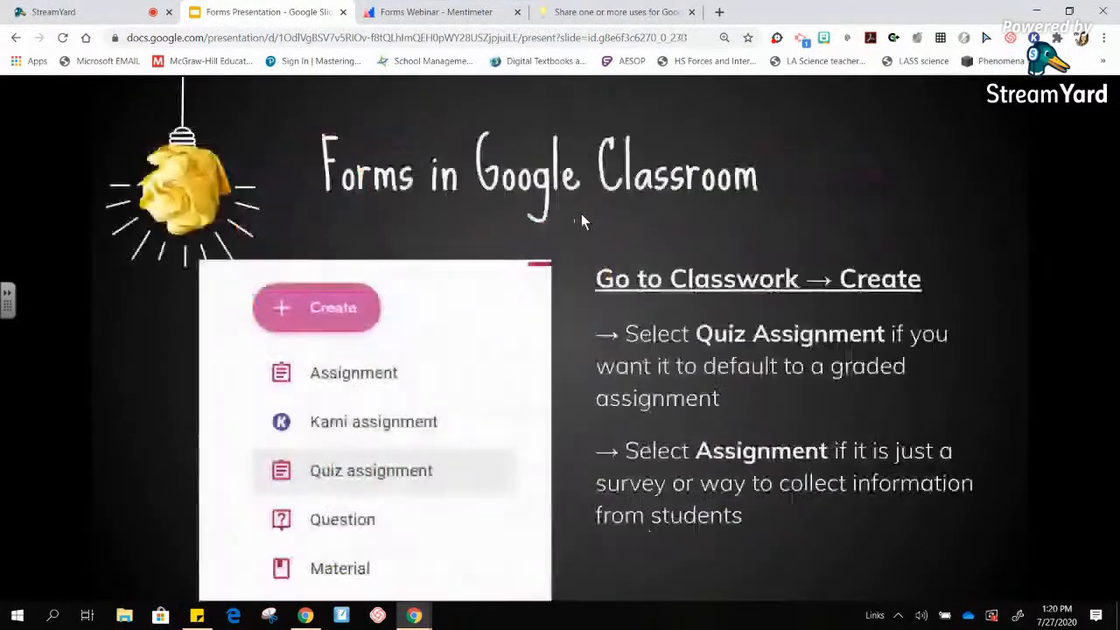
click(582, 217)
click(581, 216)
click(581, 222)
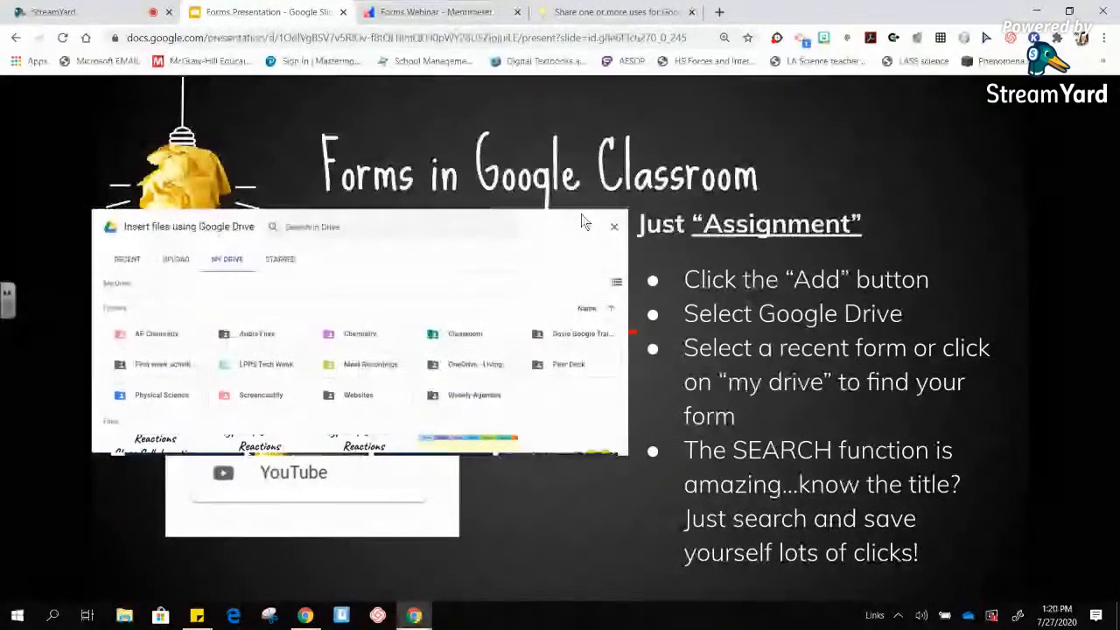
click(582, 220)
click(581, 220)
click(581, 215)
click(582, 216)
click(582, 215)
click(581, 215)
click(581, 215)
click(581, 215)
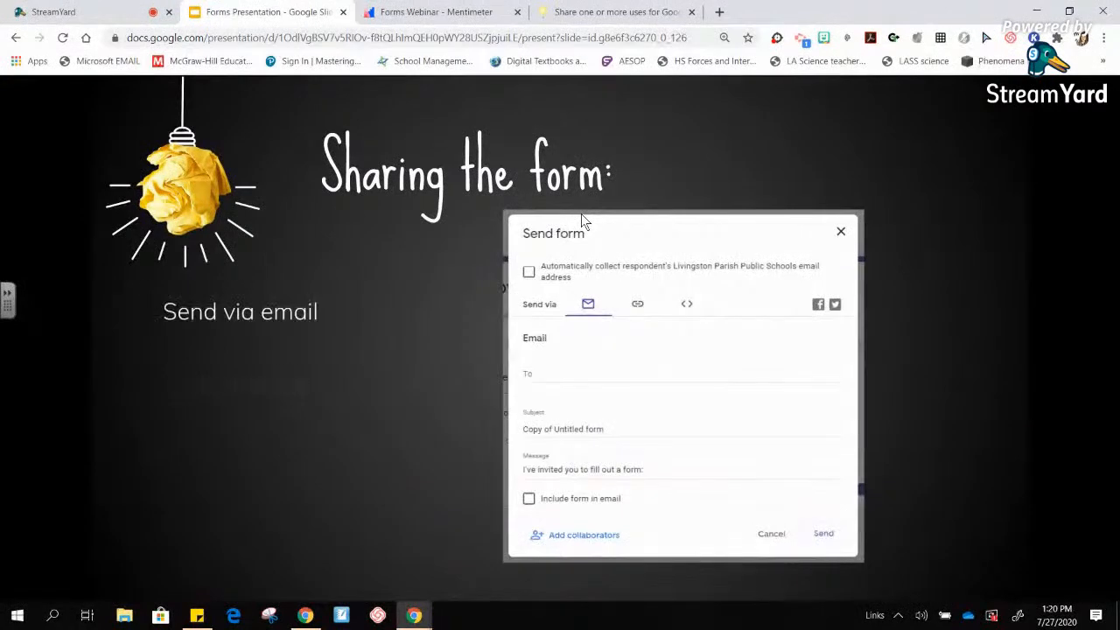
click(582, 216)
- Continue through Add collaborators, Get link and Force A COPY to the second Linking Sections slide
click(581, 214)
click(581, 213)
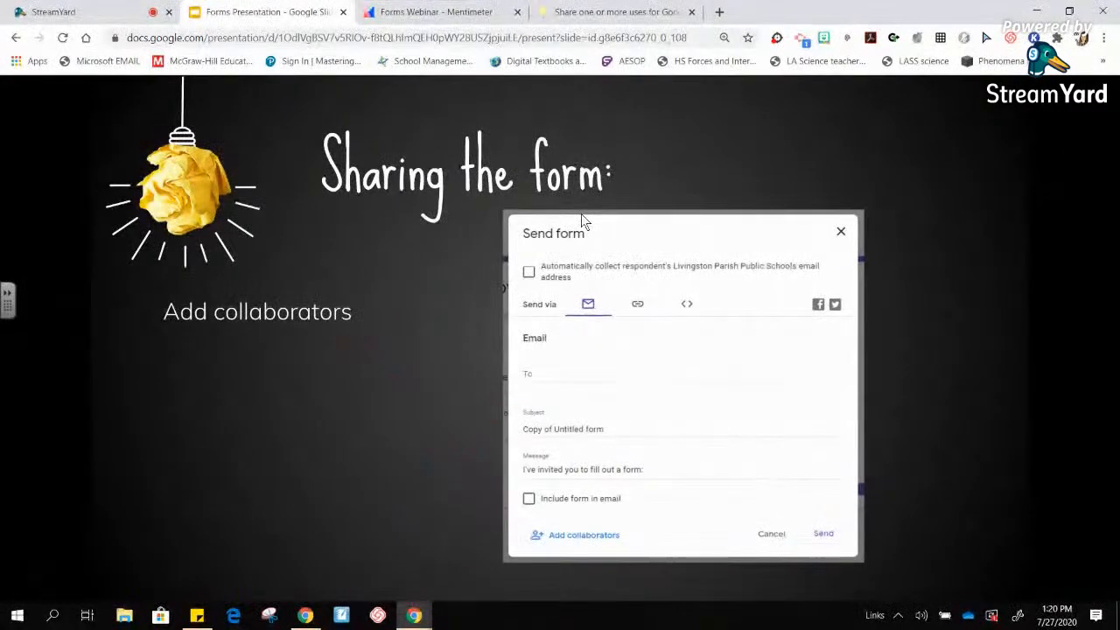
click(581, 213)
click(581, 213)
click(581, 213)
click(581, 214)
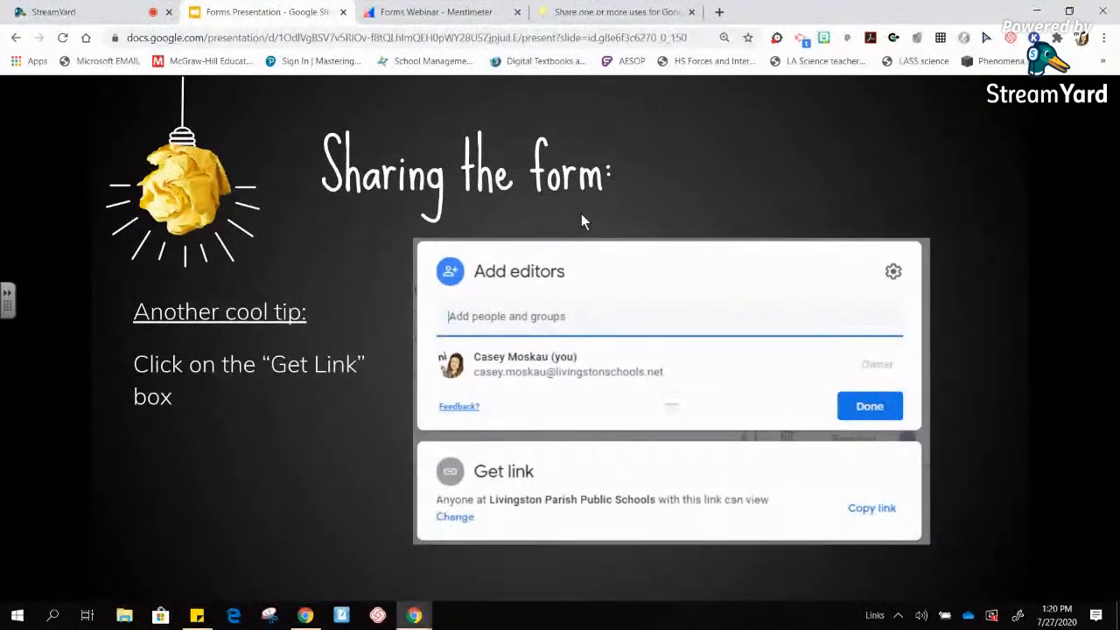
click(581, 214)
click(581, 213)
click(581, 214)
click(581, 214)
click(581, 213)
click(581, 214)
click(581, 214)
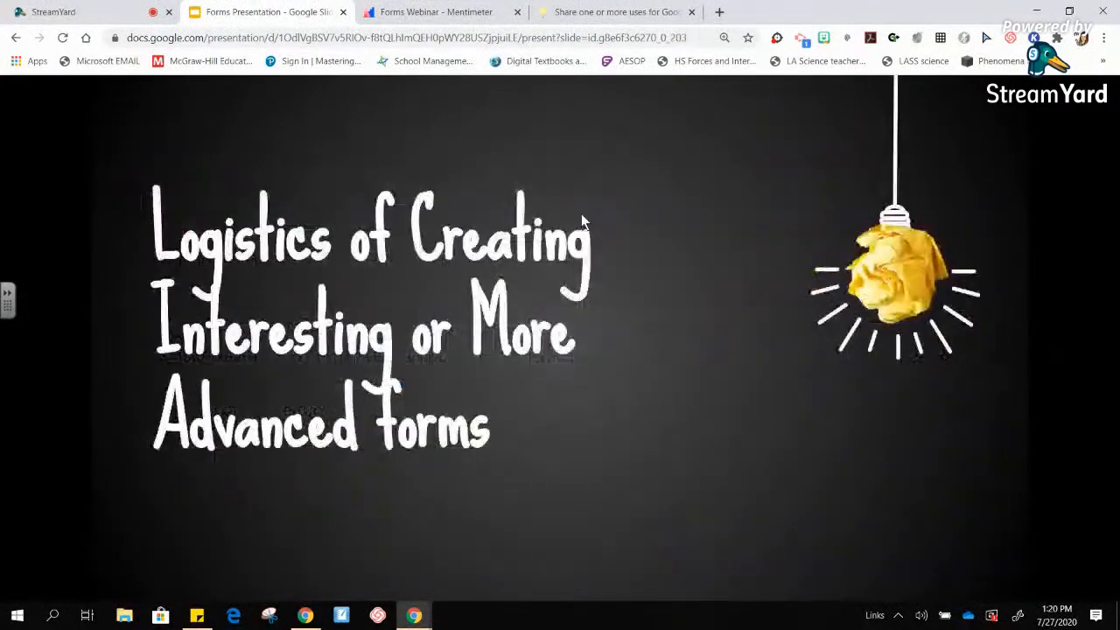
key(Left)
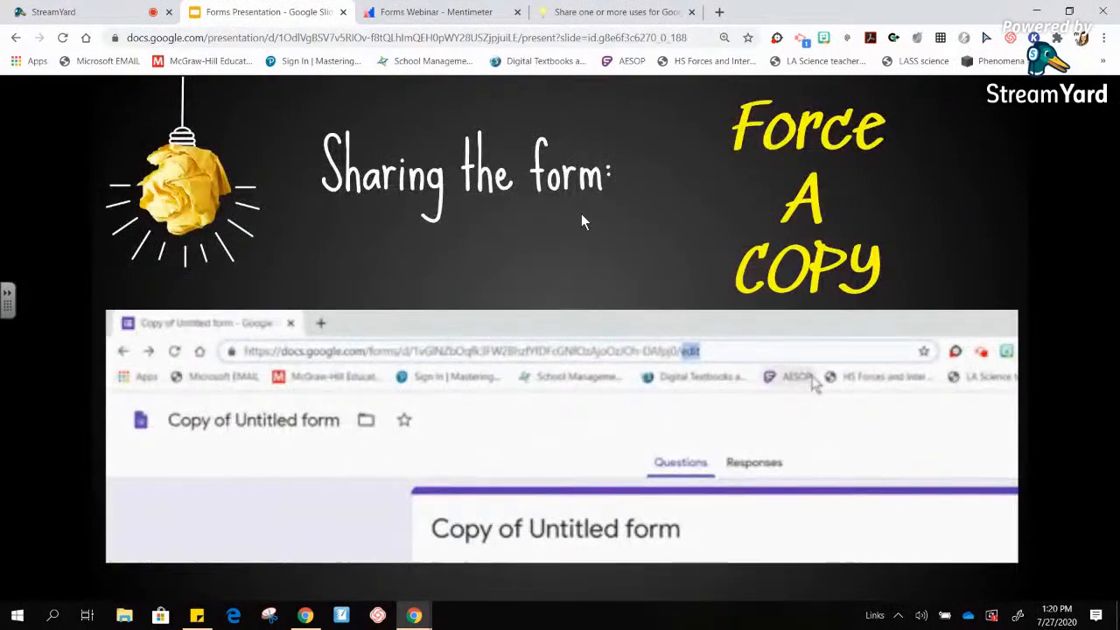
click(581, 213)
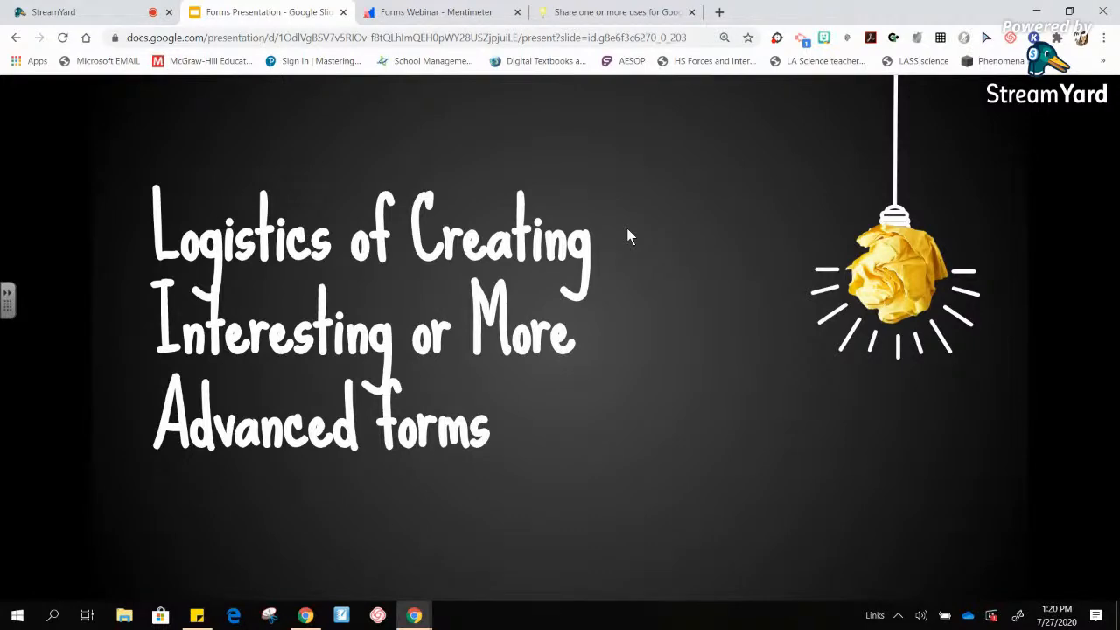
key(Right)
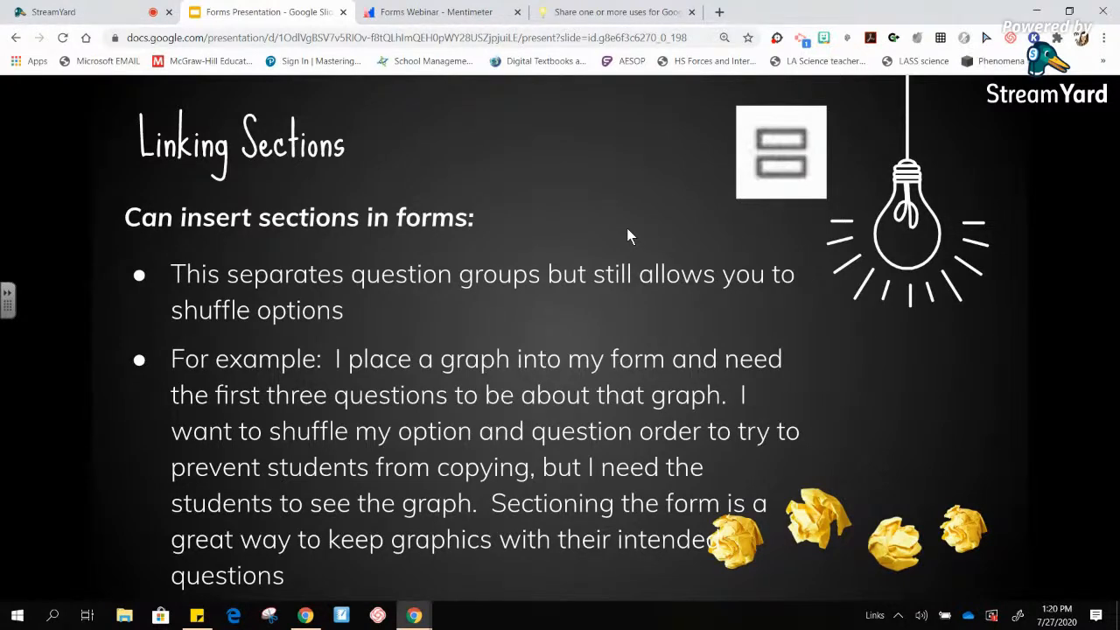
key(Right)
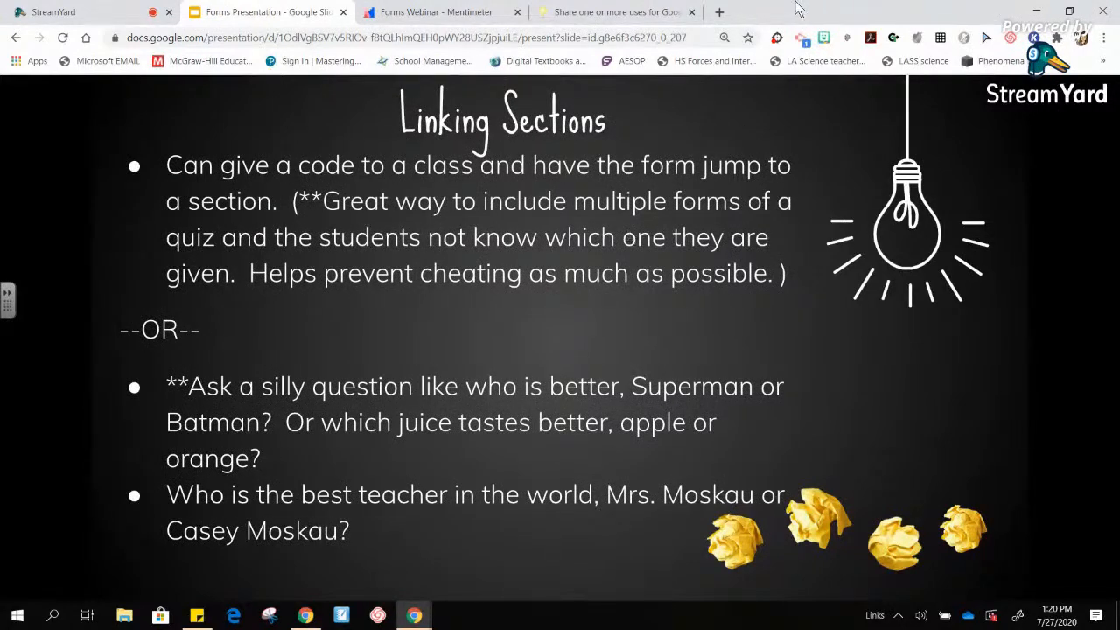
- Load forms.google.com in a new tab and open the Attendance Template from Recent forms
click(719, 14)
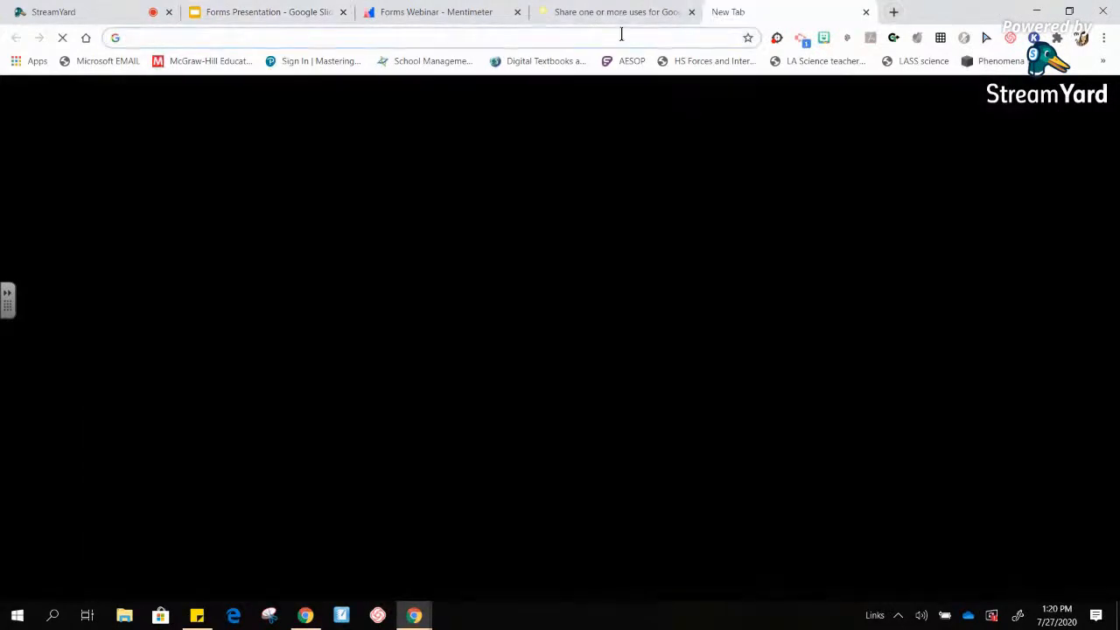
text(forms.google.com)
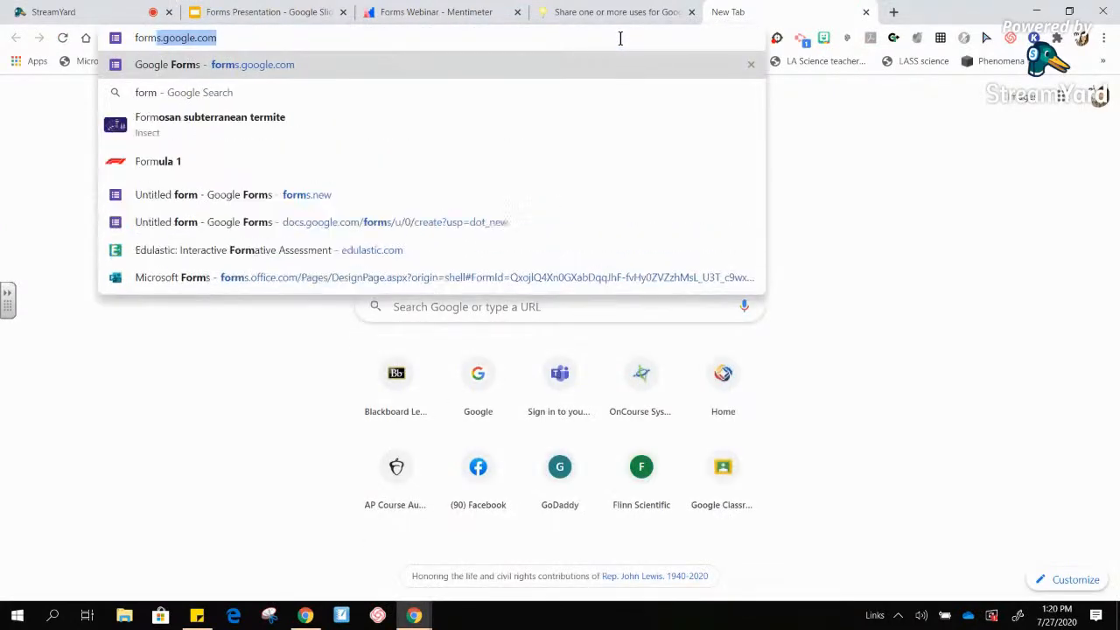
key(Return)
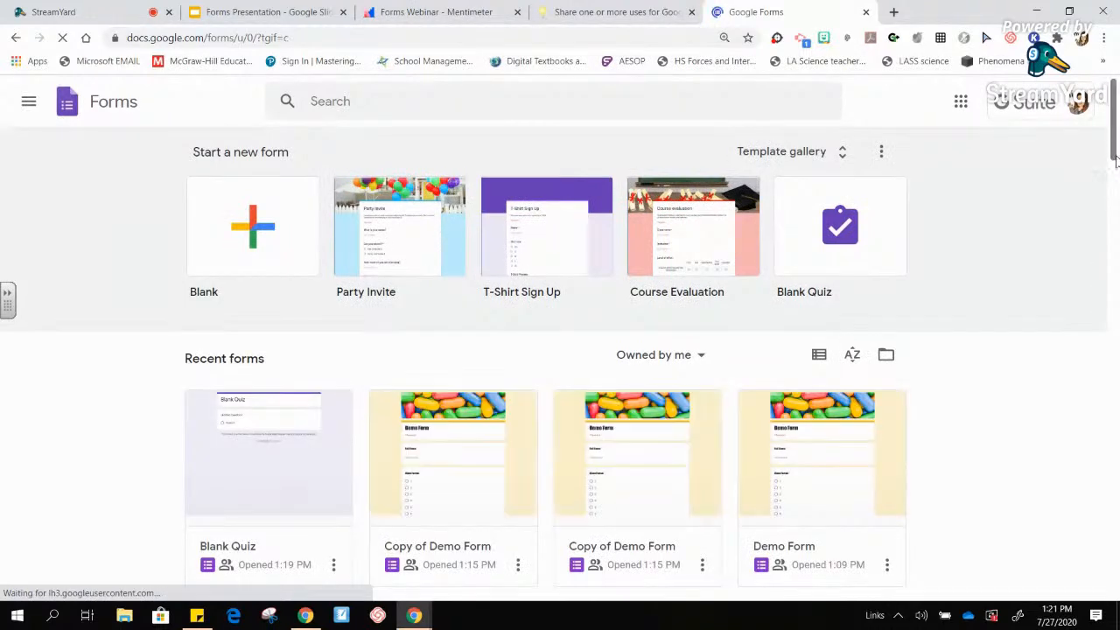
scroll(1115, 159, down, 1)
drag(1114, 154, 1115, 177)
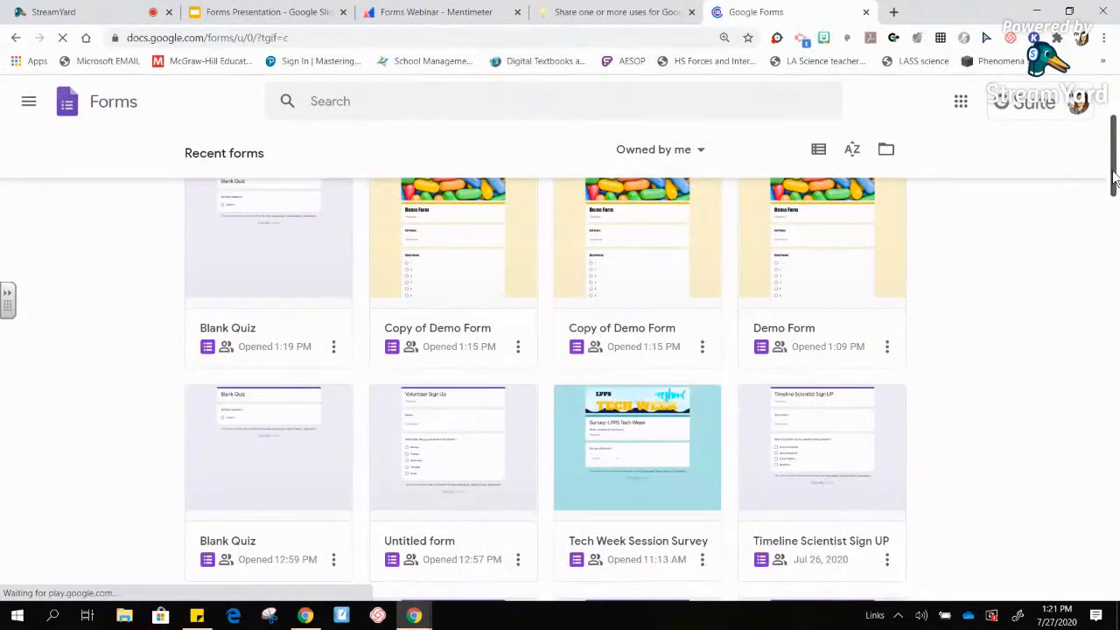
scroll(1115, 179, down, 2)
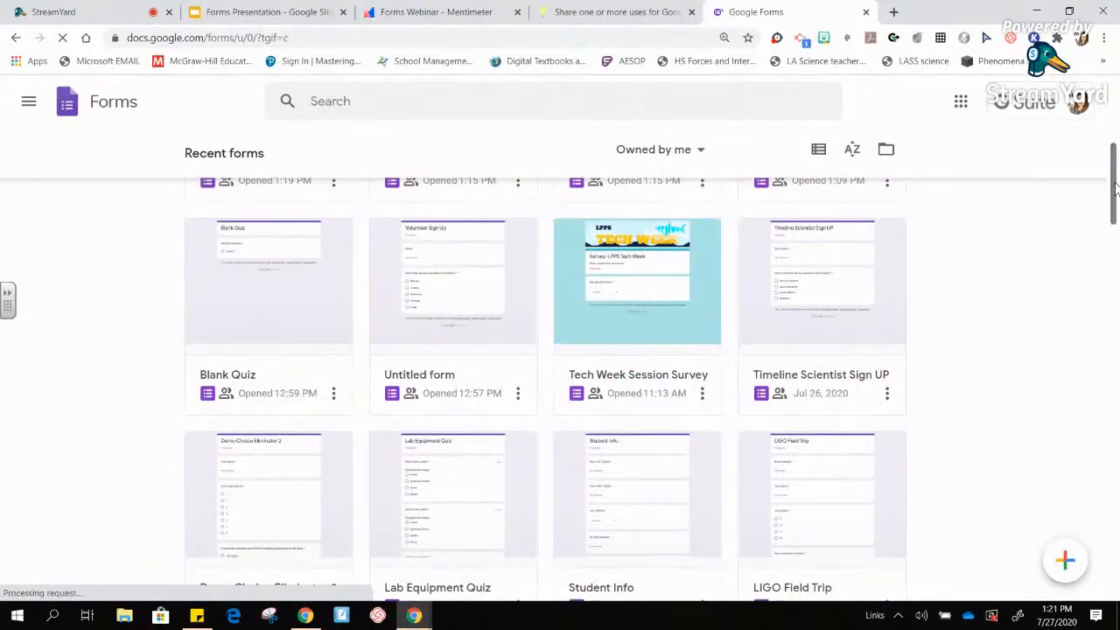
scroll(1115, 185, up, 1)
scroll(1114, 154, up, 3)
scroll(1114, 219, down, 7)
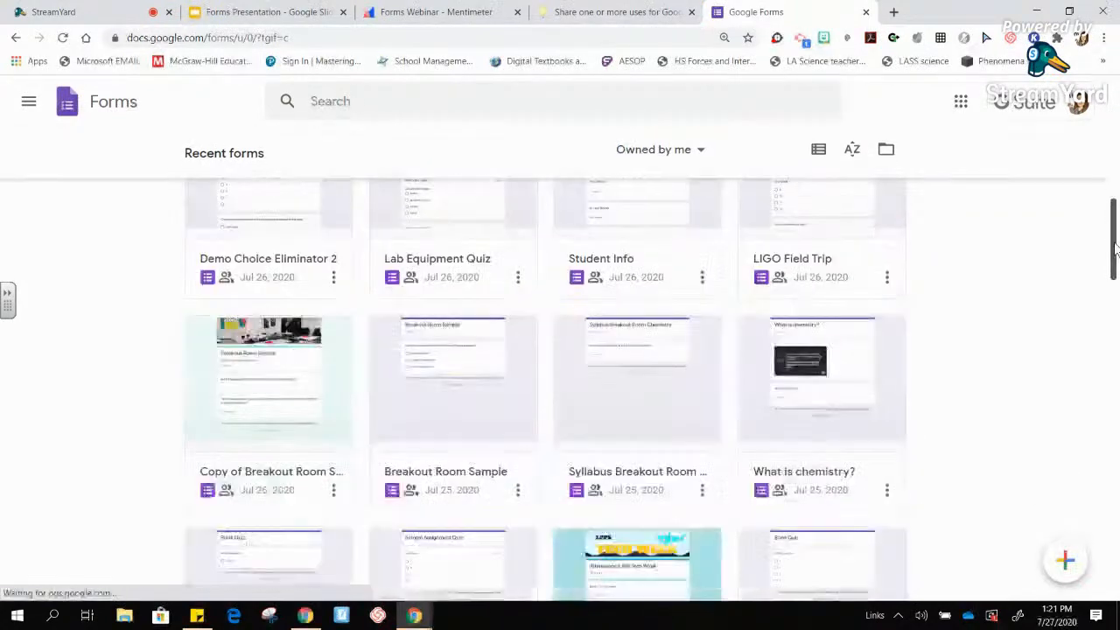
scroll(1115, 250, down, 4)
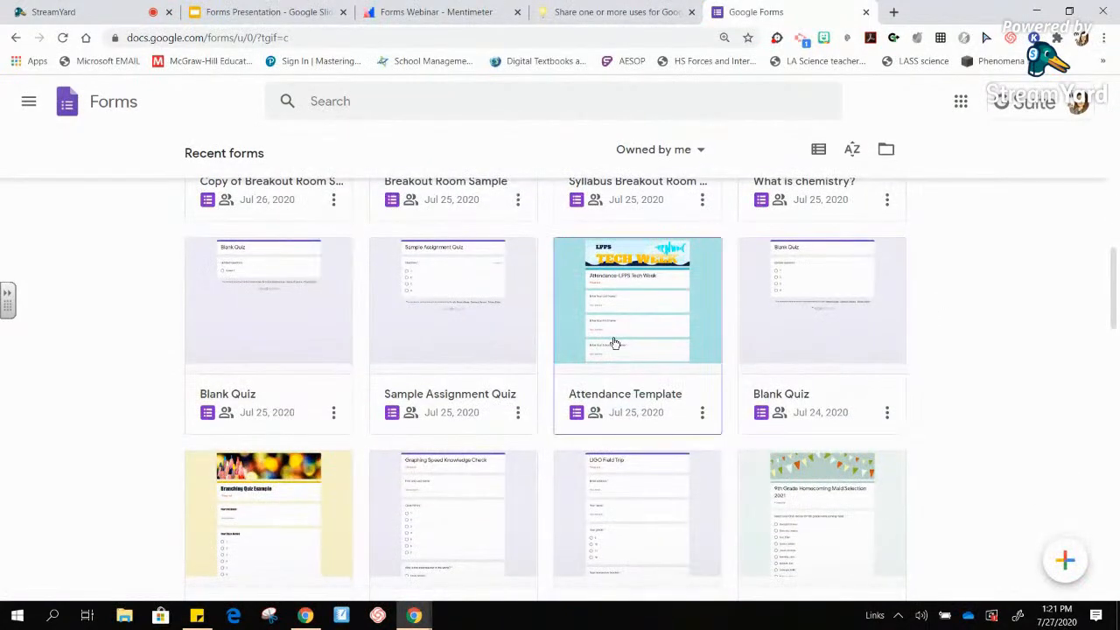
click(615, 346)
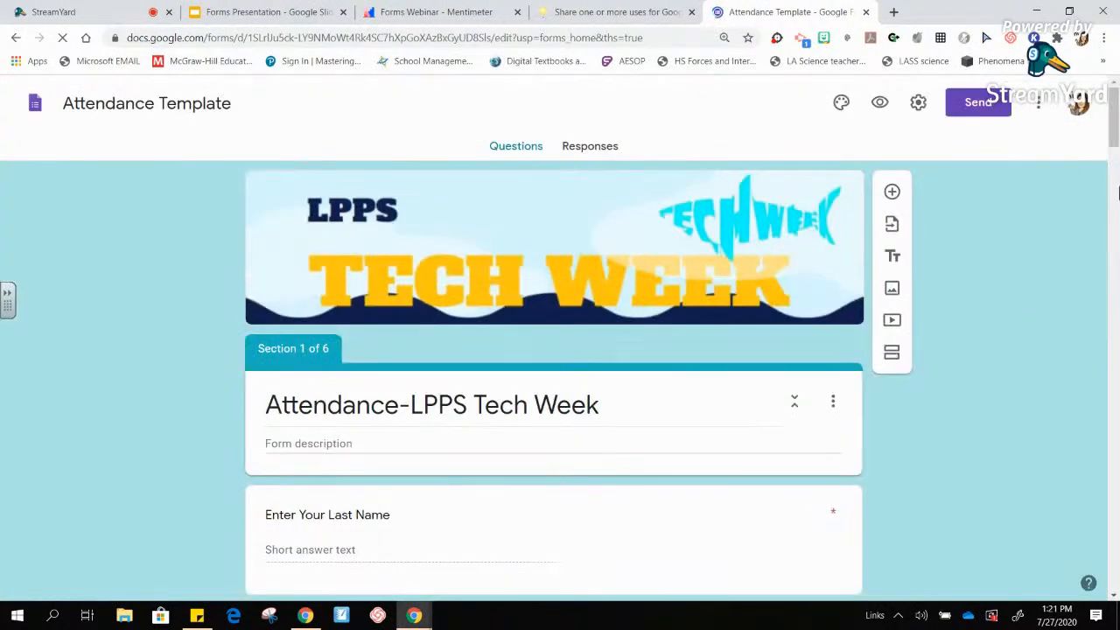
- Scroll through the Attendance Template's six sections down to Section 6, Friday Sessions
drag(1115, 132, 1114, 232)
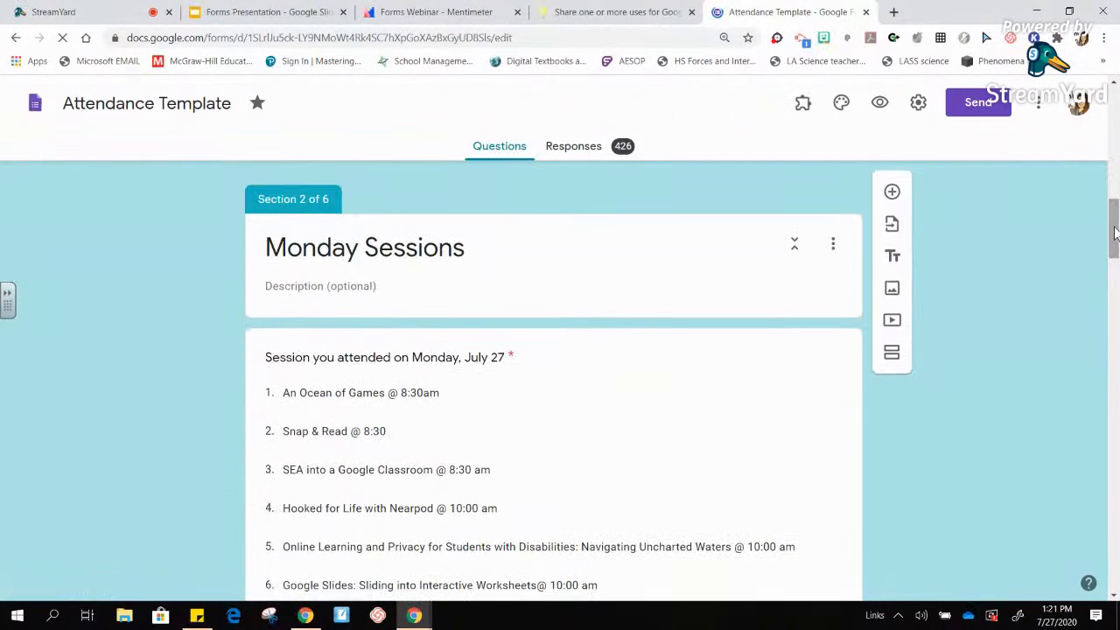
drag(1114, 232, 1115, 196)
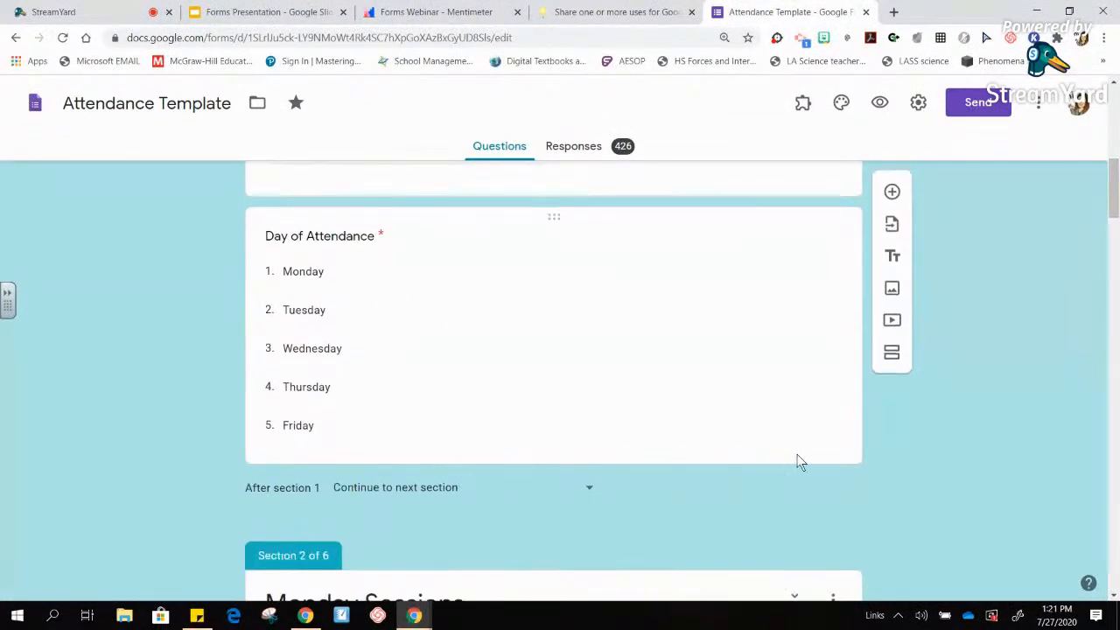
- Turn on 'Go to section based on answer' for the Day of Attendance question
click(854, 451)
click(825, 554)
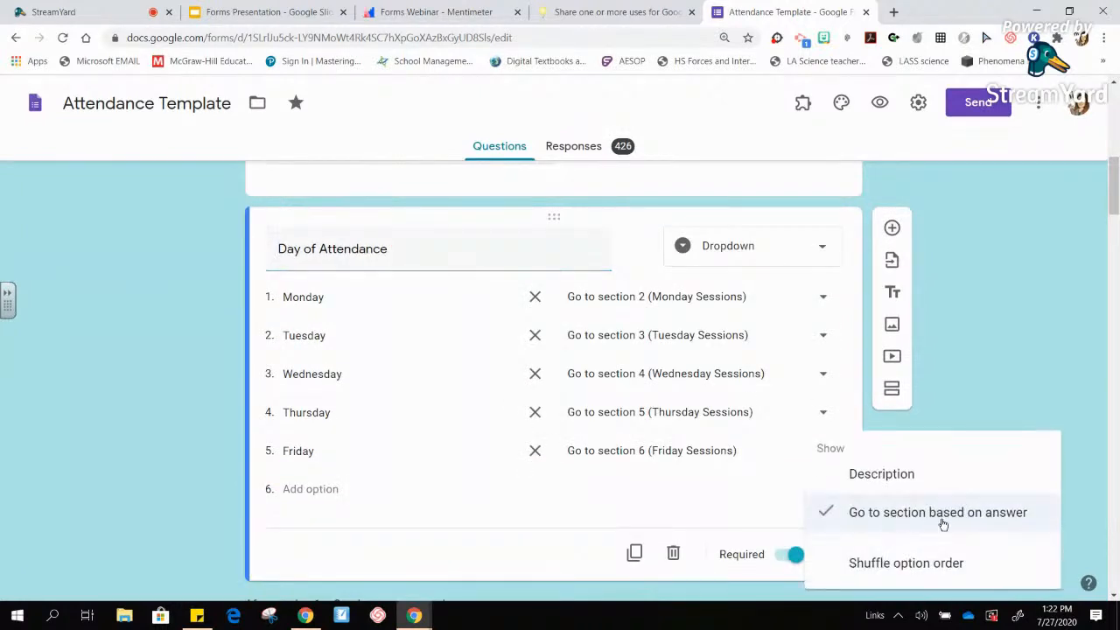
click(988, 402)
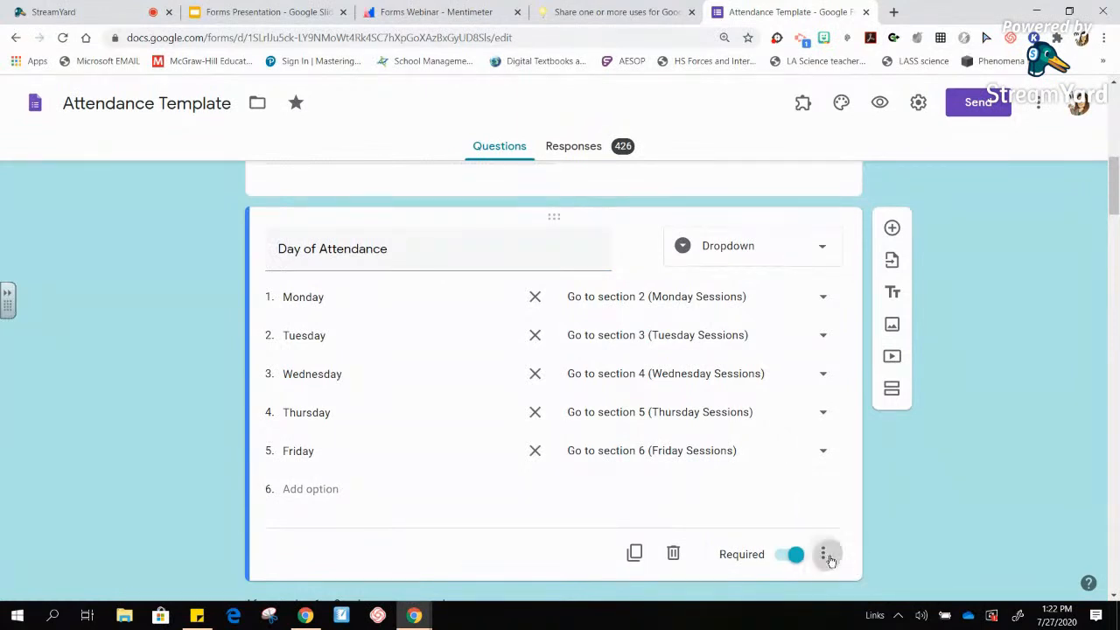
click(823, 553)
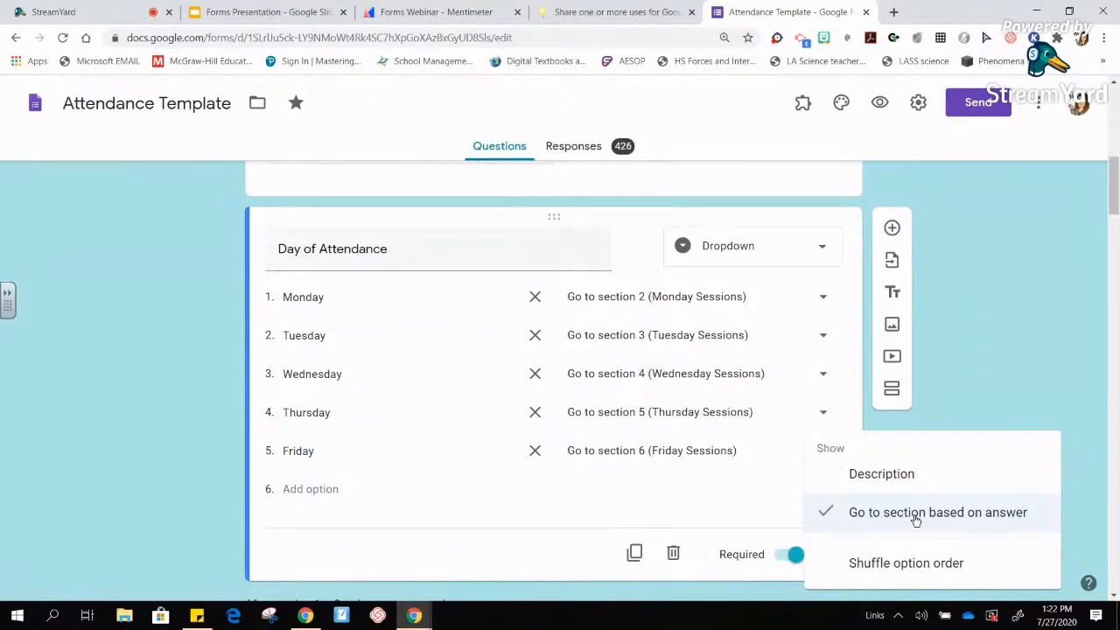
click(916, 517)
click(826, 553)
click(858, 523)
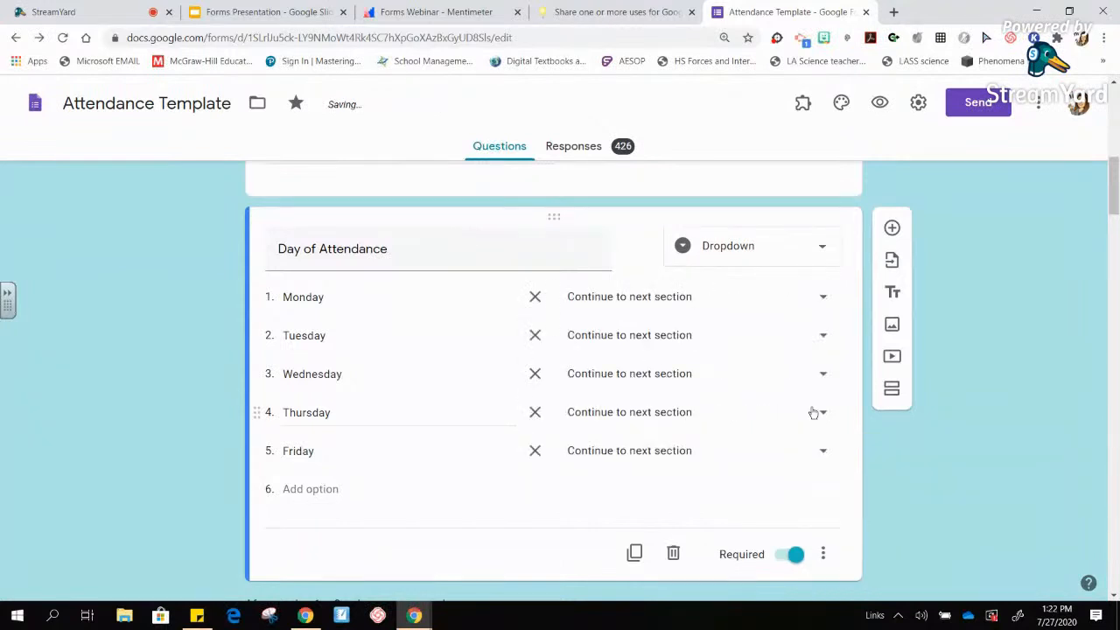
- Route Monday through Friday answers to their Sessions sections, 2 through 6
click(741, 298)
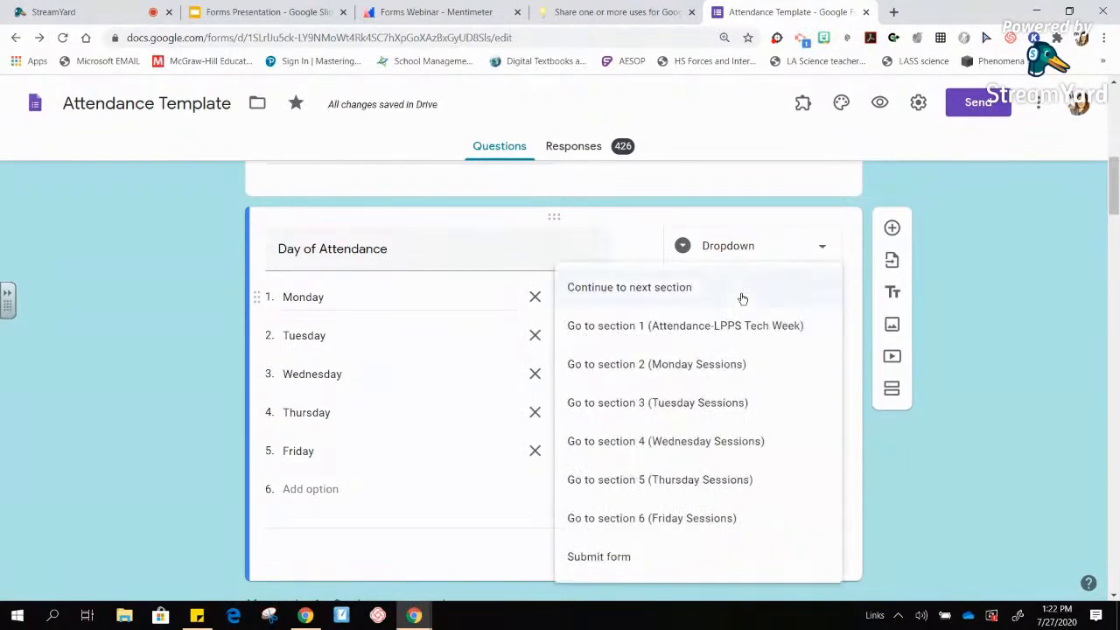
click(727, 378)
click(691, 340)
click(692, 404)
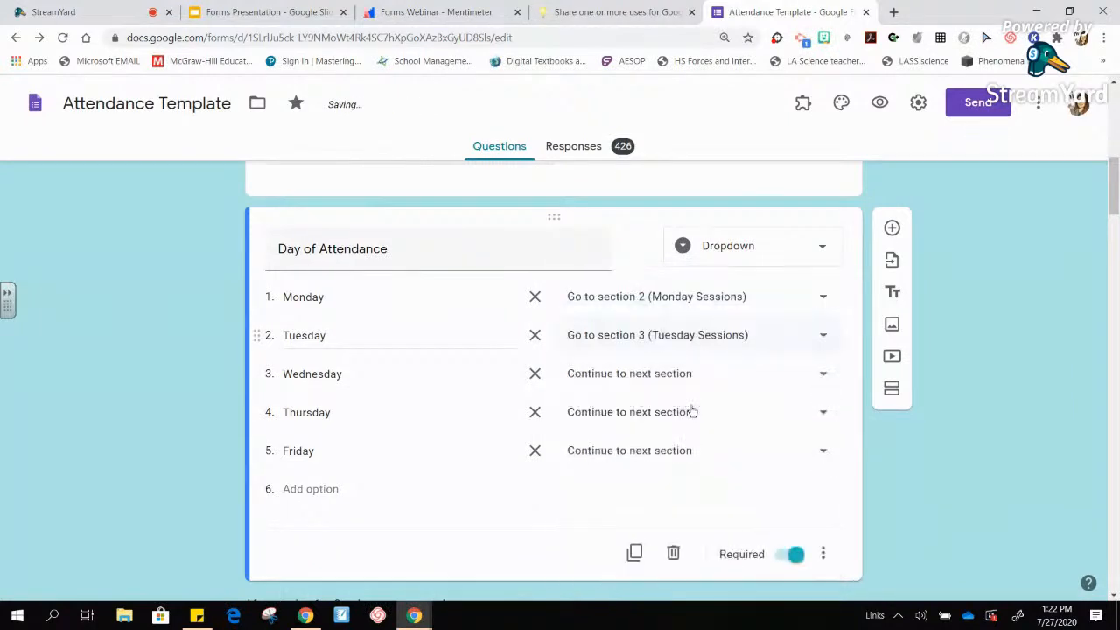
click(680, 386)
click(691, 446)
click(666, 420)
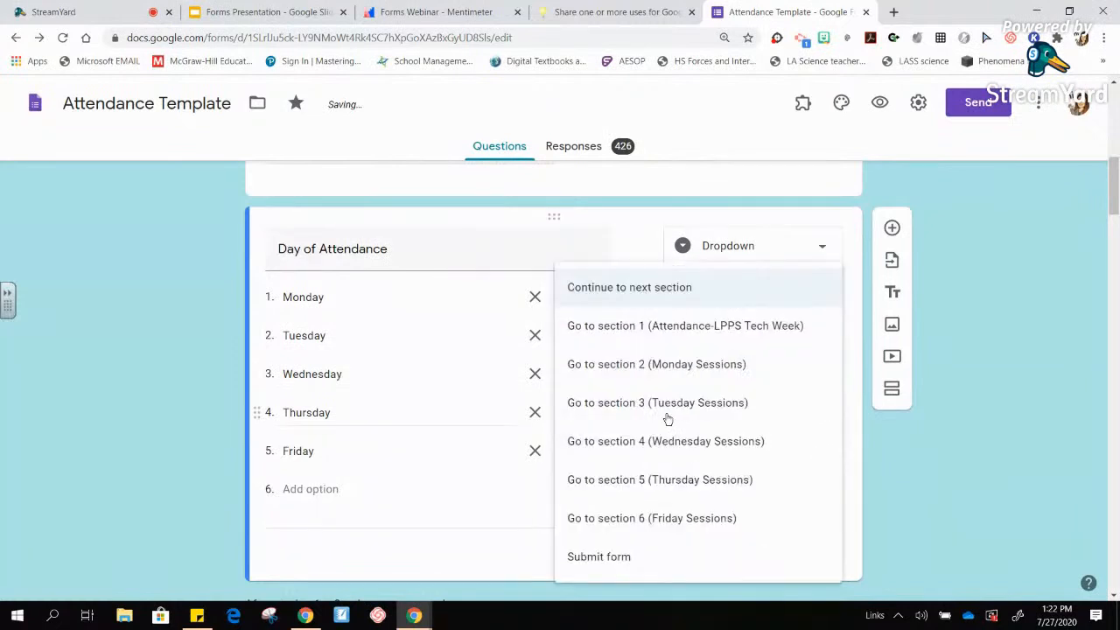
click(674, 486)
click(659, 458)
click(663, 528)
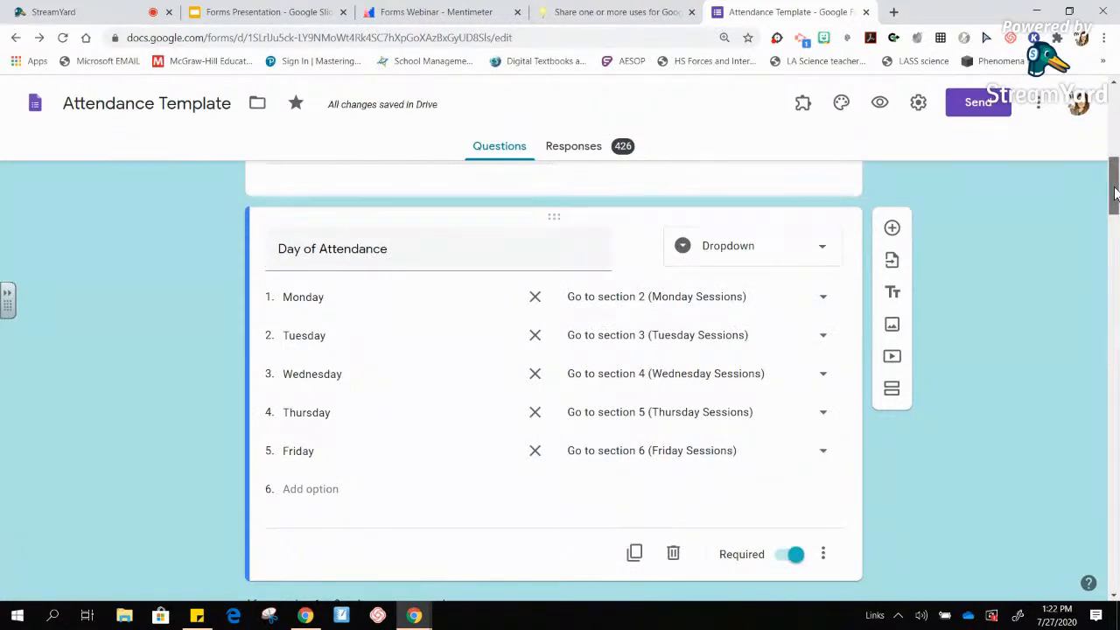
scroll(1116, 218, down, 1)
- Set 'After section 2' (Monday Sessions) to Submit form
drag(1117, 202, 1116, 288)
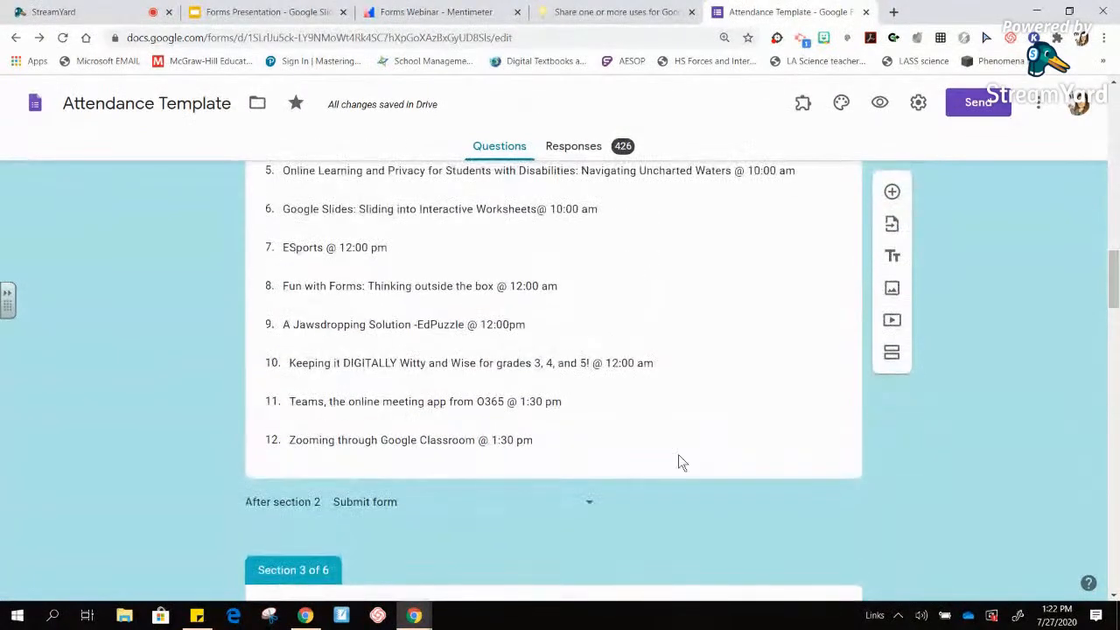
click(591, 508)
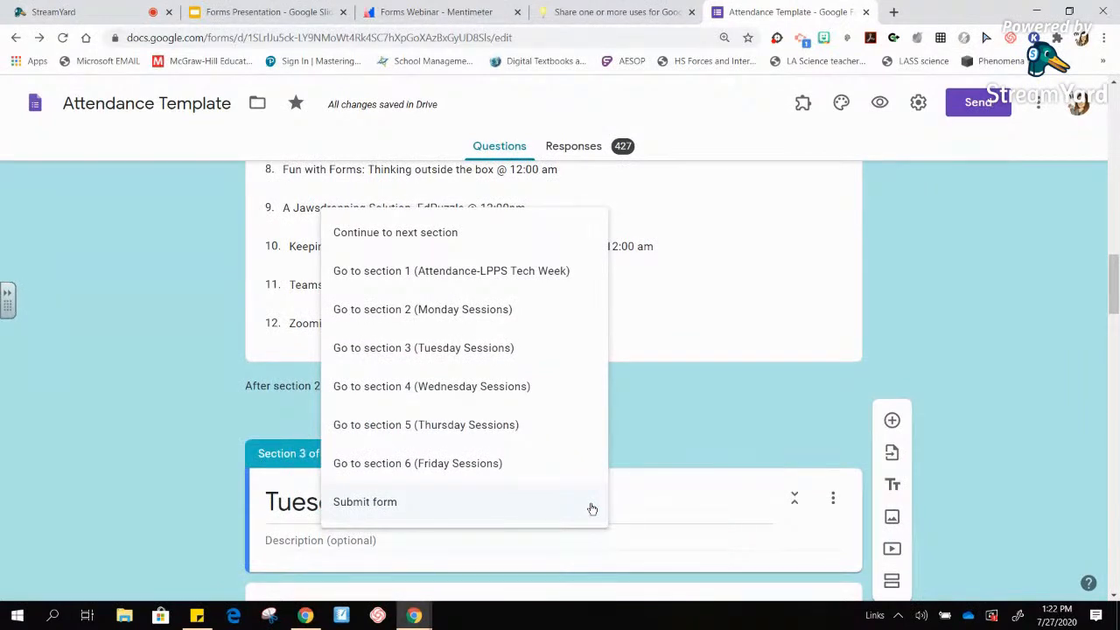
click(385, 503)
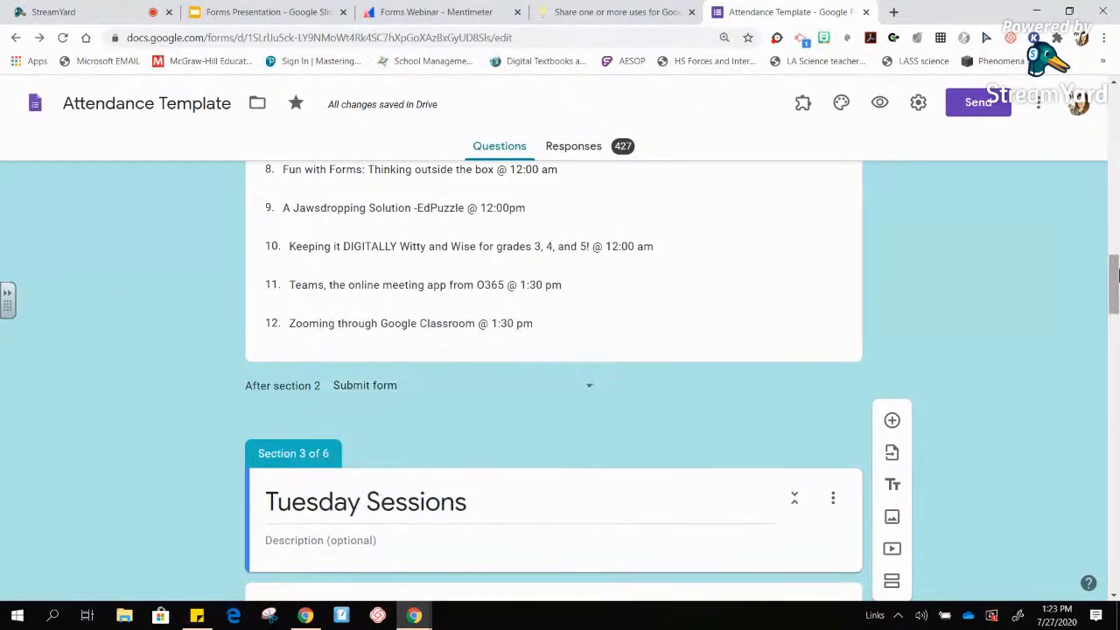
drag(1113, 282, 1117, 125)
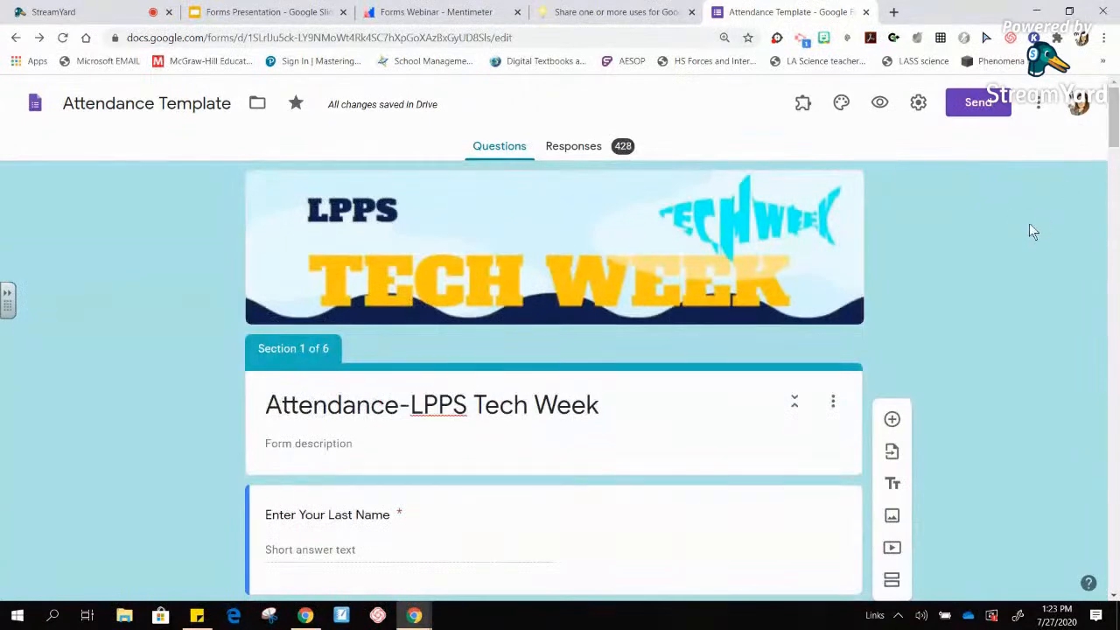
- Close the Attendance Template and load the Google Forms home page in a new tab
click(866, 12)
click(717, 14)
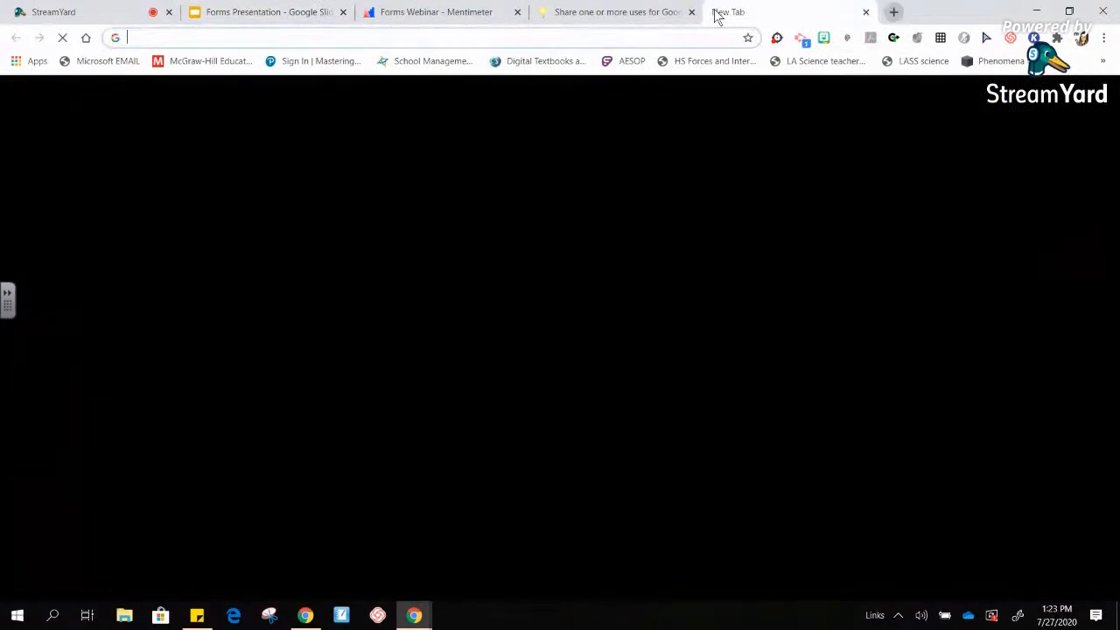
click(668, 37)
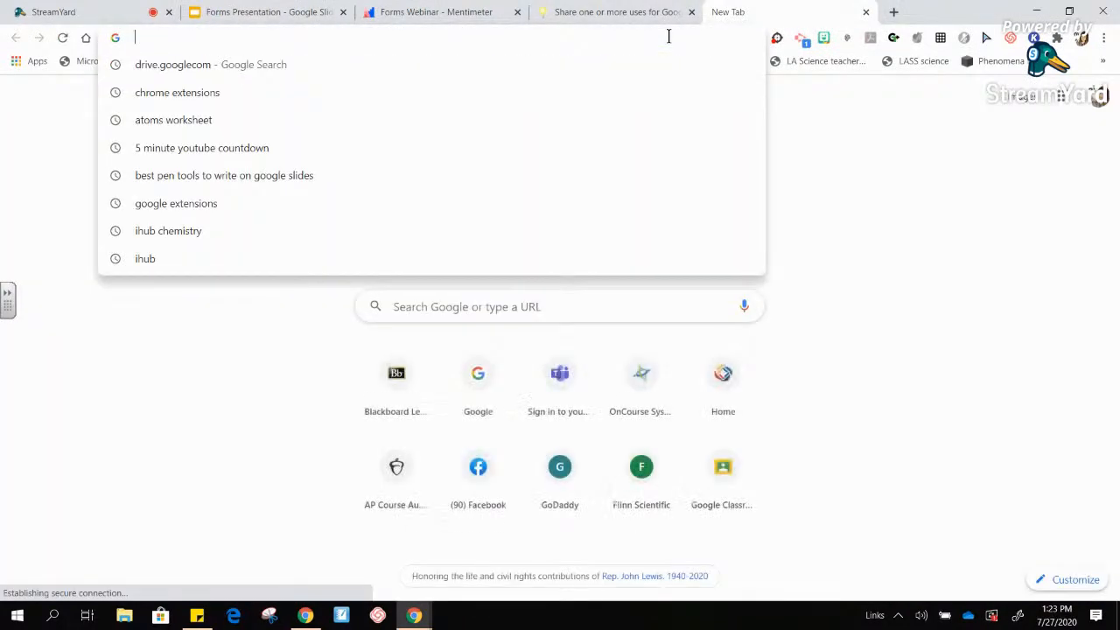
text(forms.google.com)
key(Return)
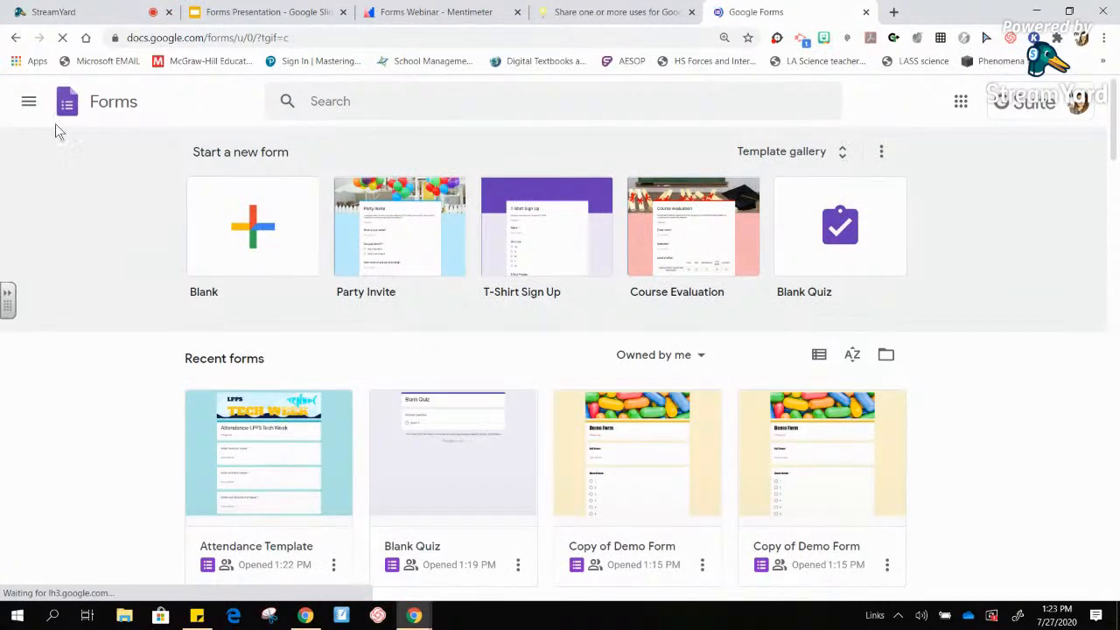
- Search the forms for 'breakout' and open Breakout Room Sample
click(28, 102)
click(311, 102)
text(pre)
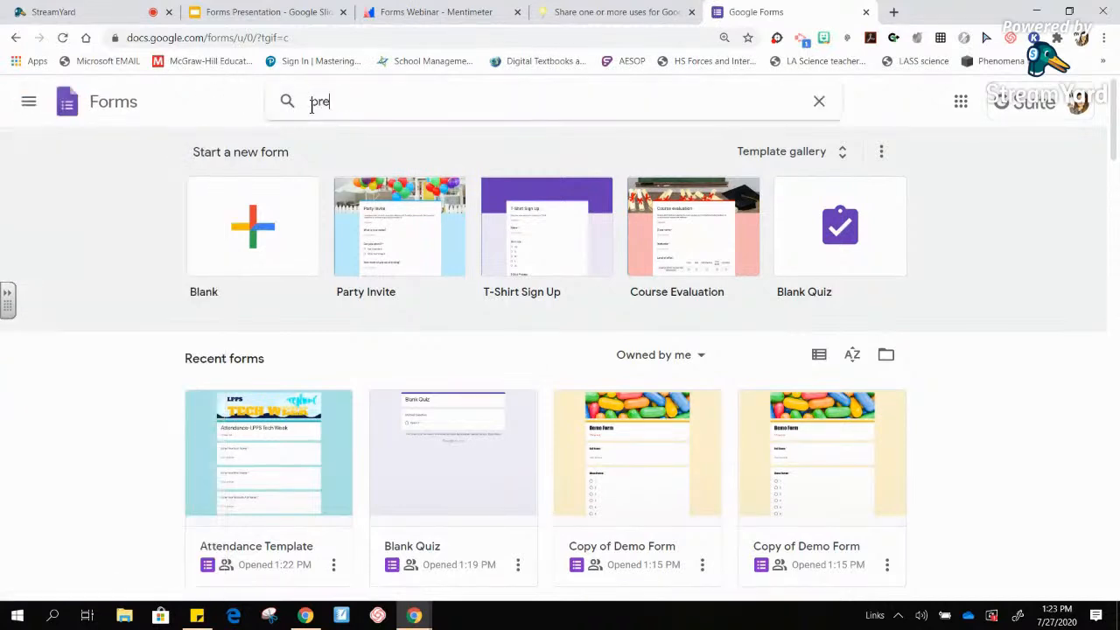
text(akout)
key(Return)
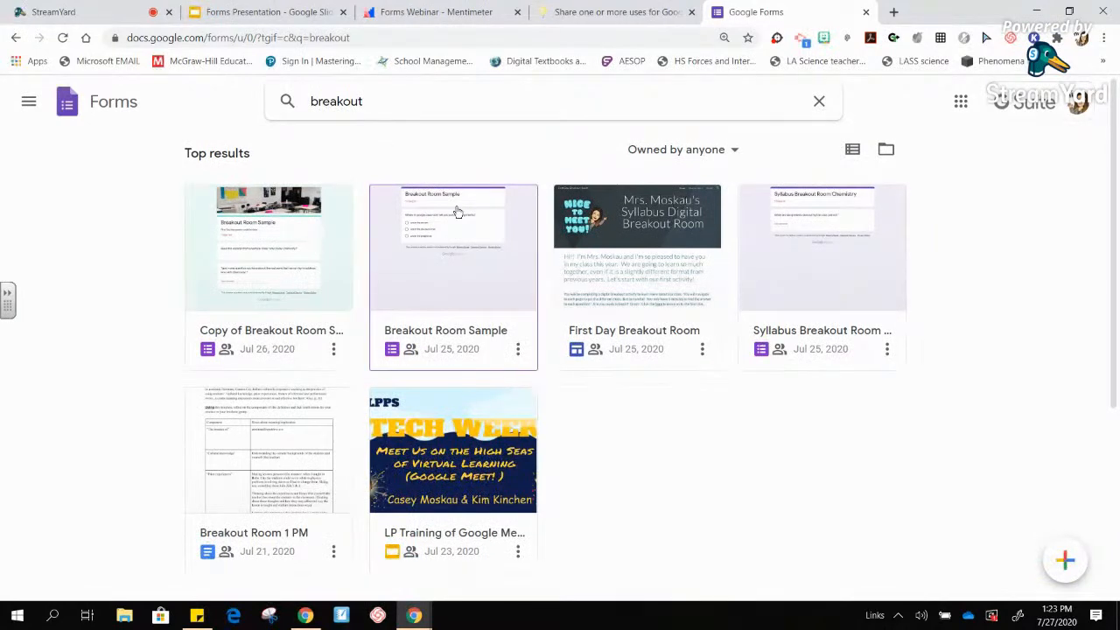
click(492, 230)
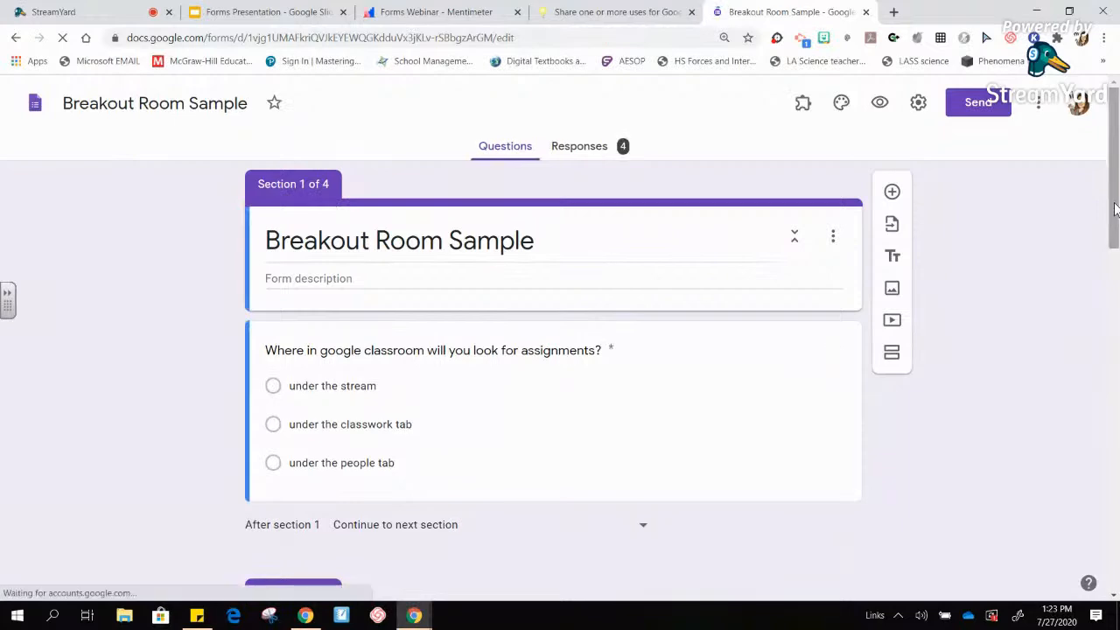
drag(1117, 216, 1117, 237)
drag(1116, 262, 1114, 181)
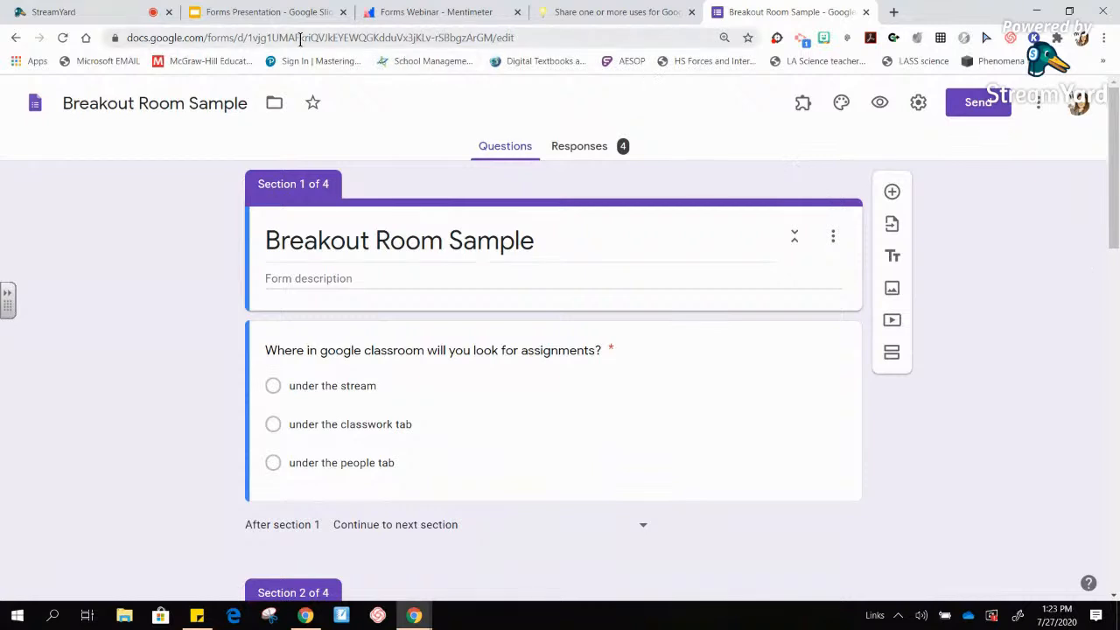
- Load drive.google.com in a new tab and open My Drive's LPPS Tech Week folder
click(892, 12)
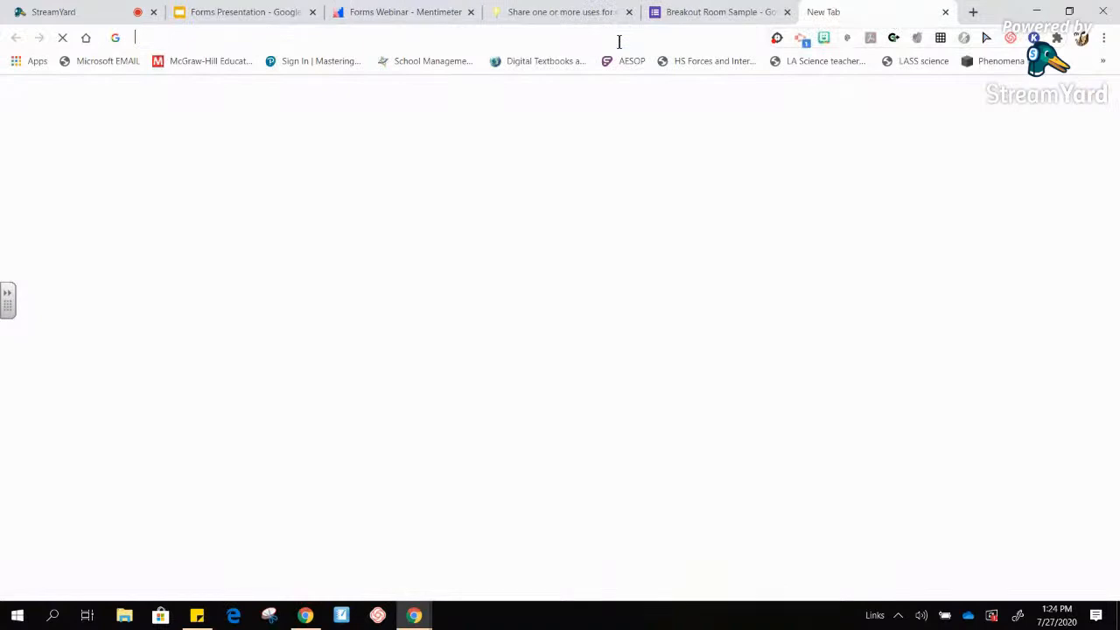
text(drive.google.com)
key(Return)
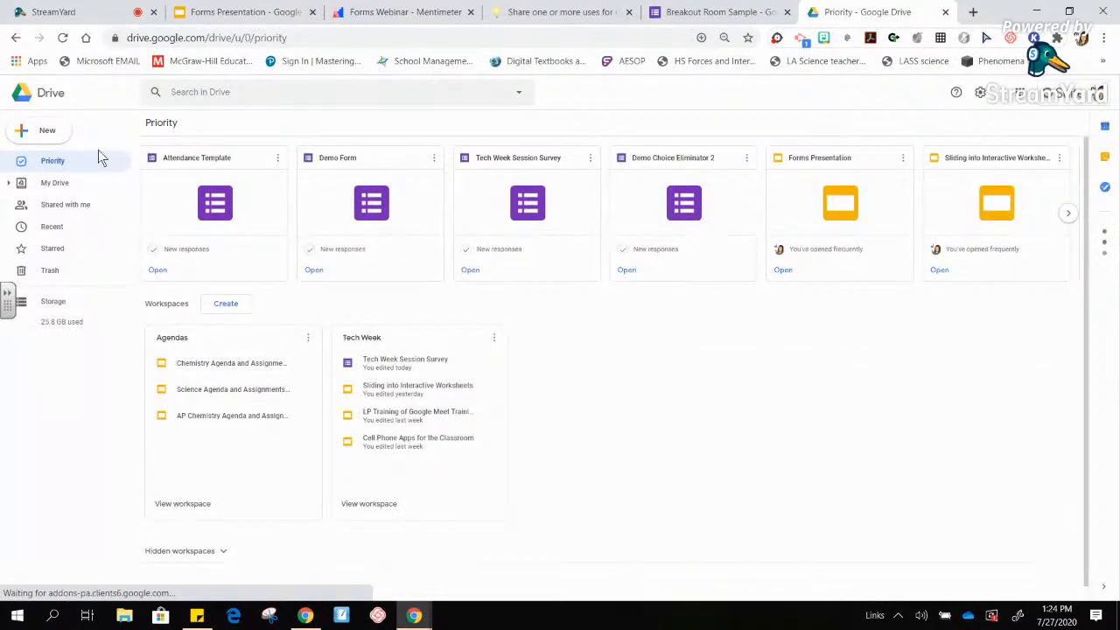
click(61, 185)
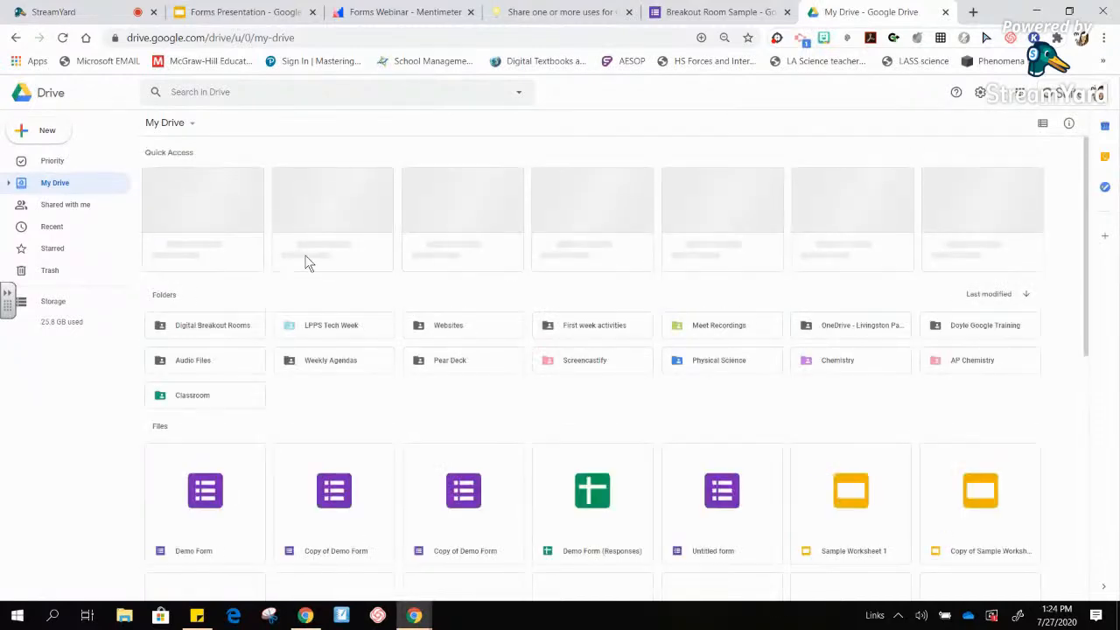
double_click(344, 333)
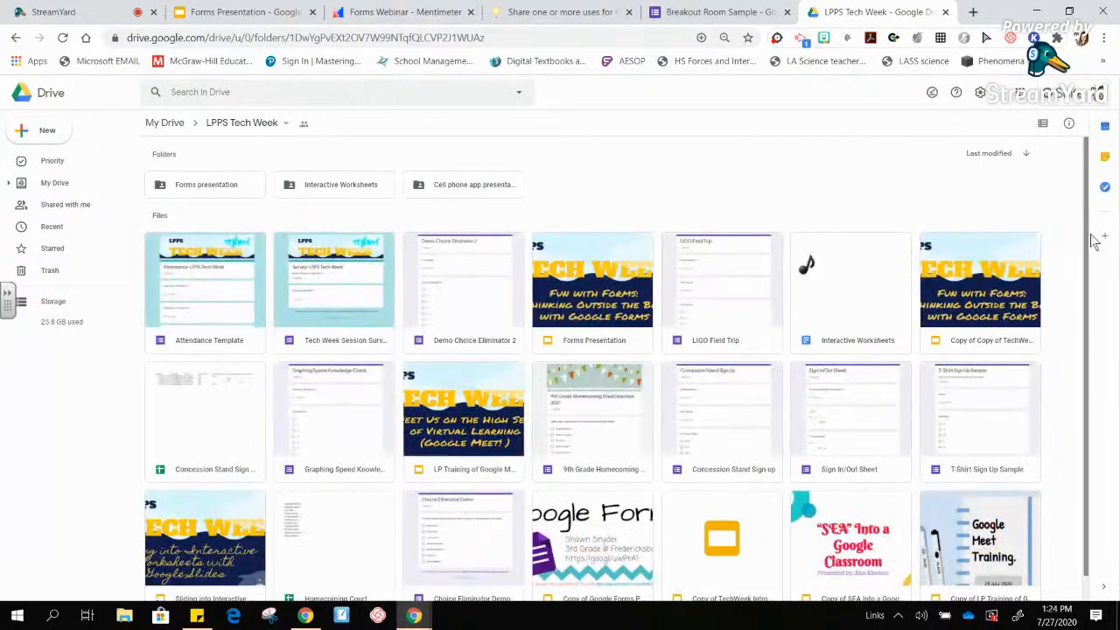
scroll(1095, 236, down, 1)
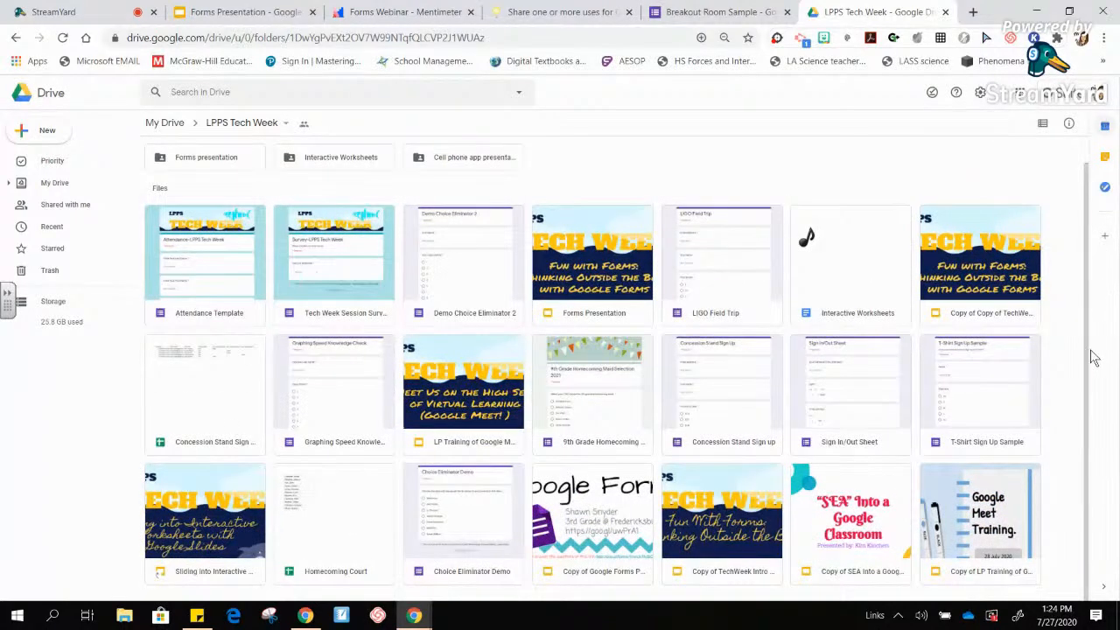
scroll(1099, 183, up, 1)
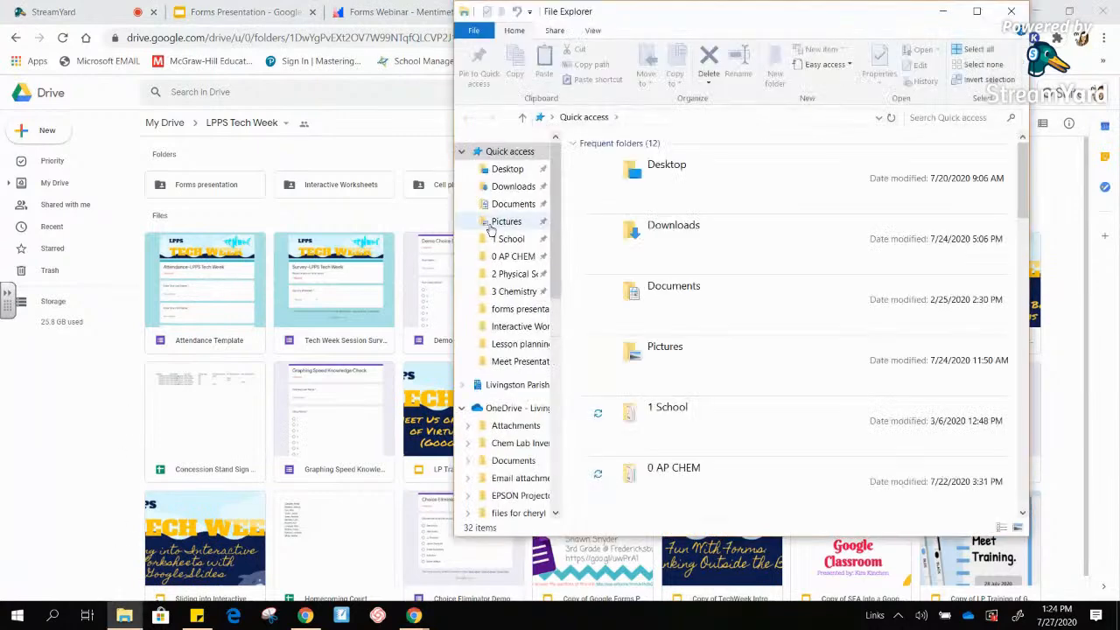
- Glance at the local Pictures forms presentation folder, then open Drive's Forms presentation folder
click(504, 222)
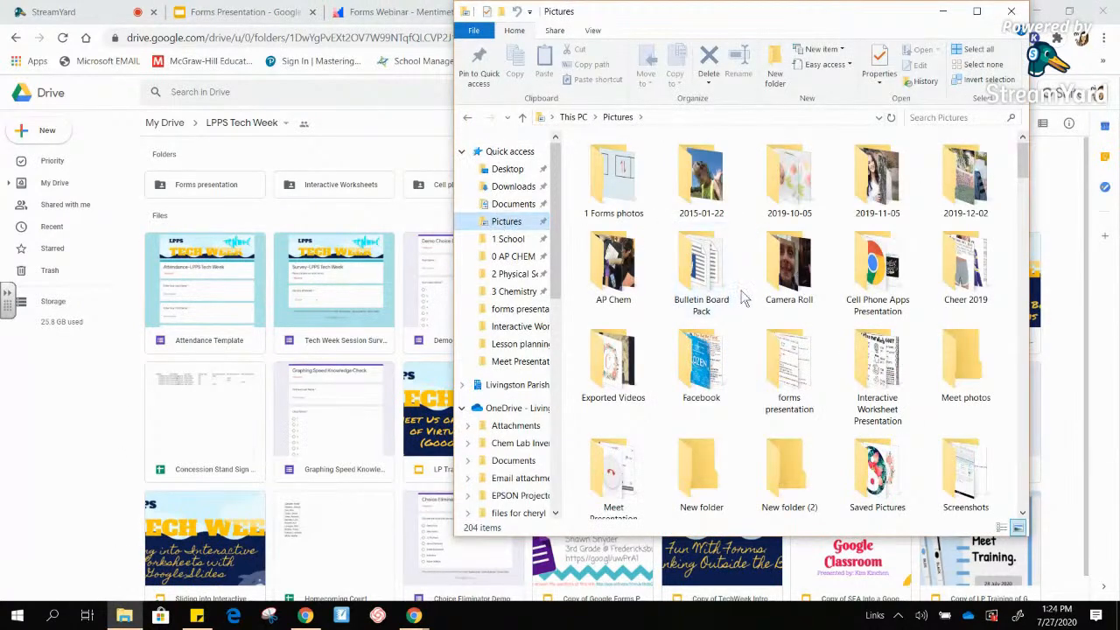
double_click(787, 362)
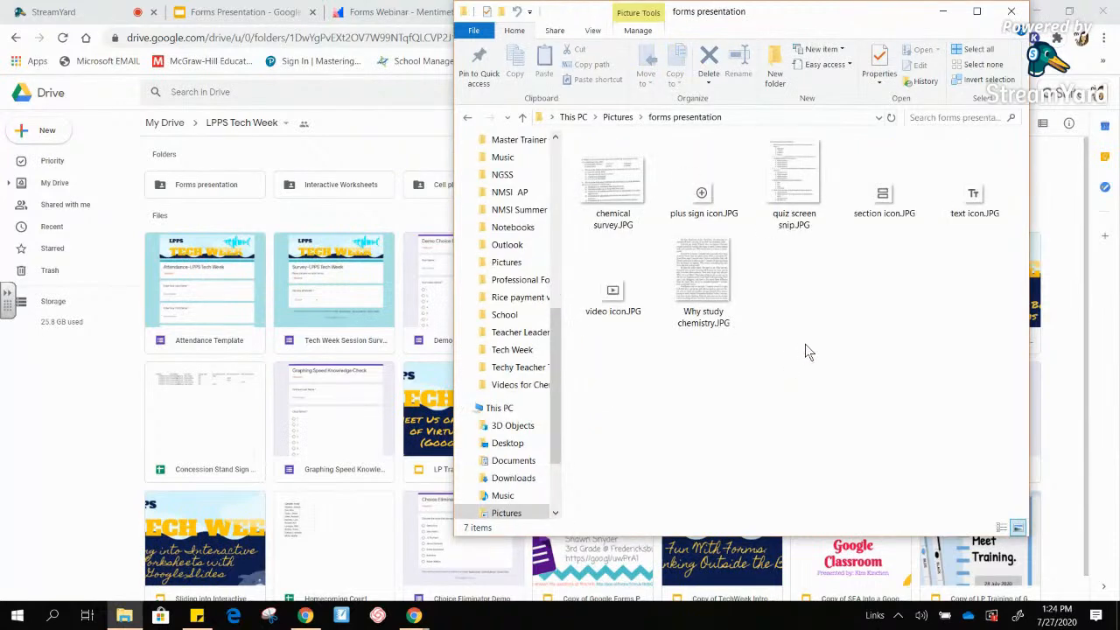
click(1022, 10)
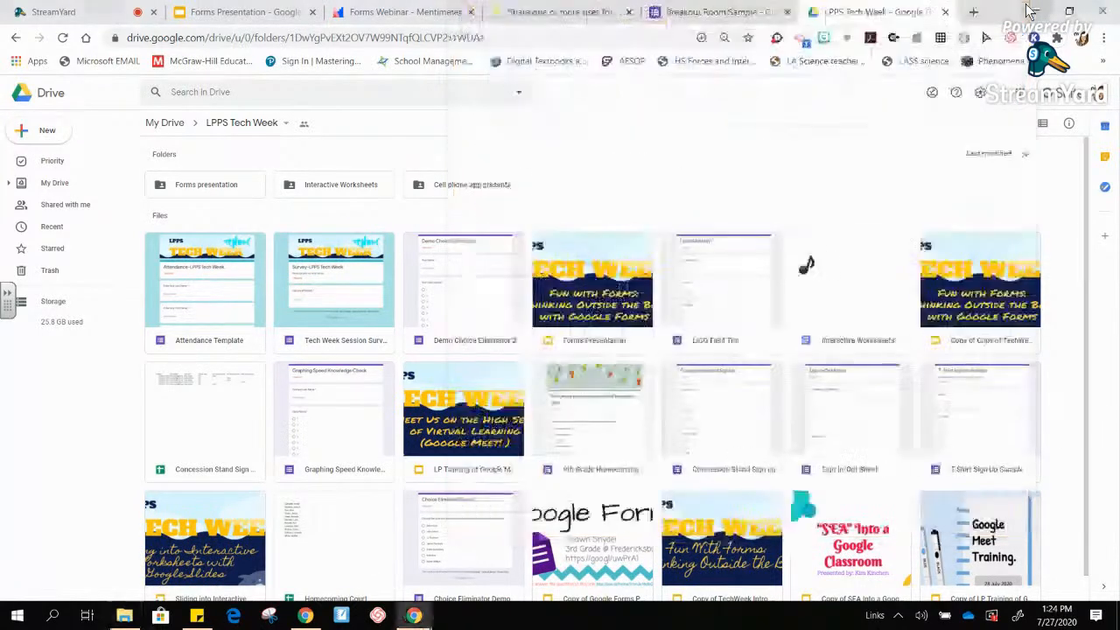
double_click(225, 187)
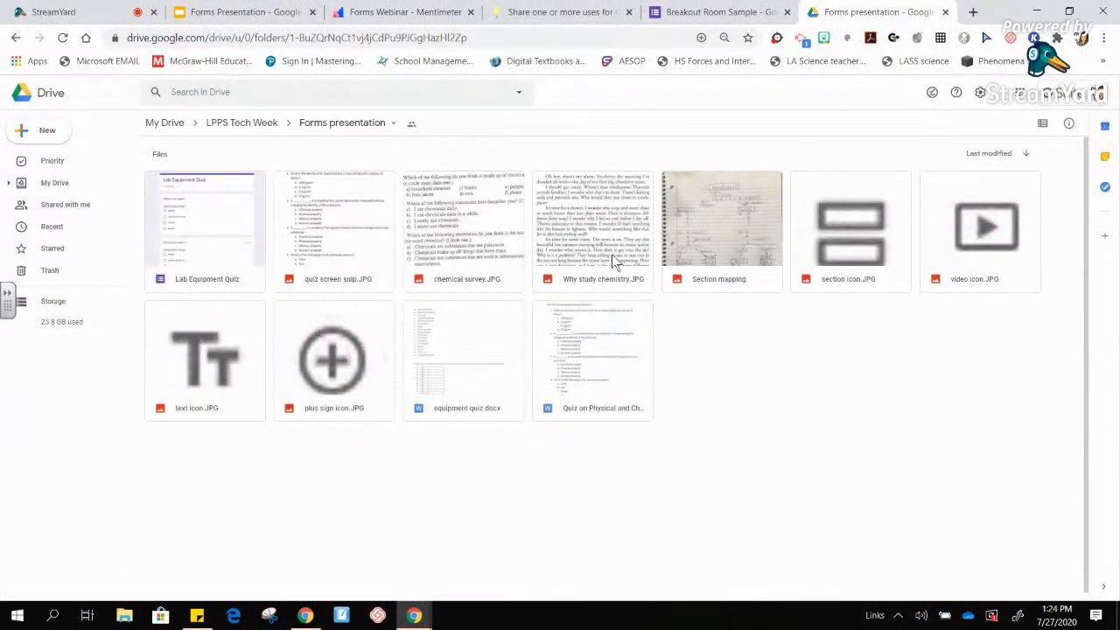
- Preview the hand-drawn Section mapping image, then return to the Breakout Room Sample form
double_click(732, 220)
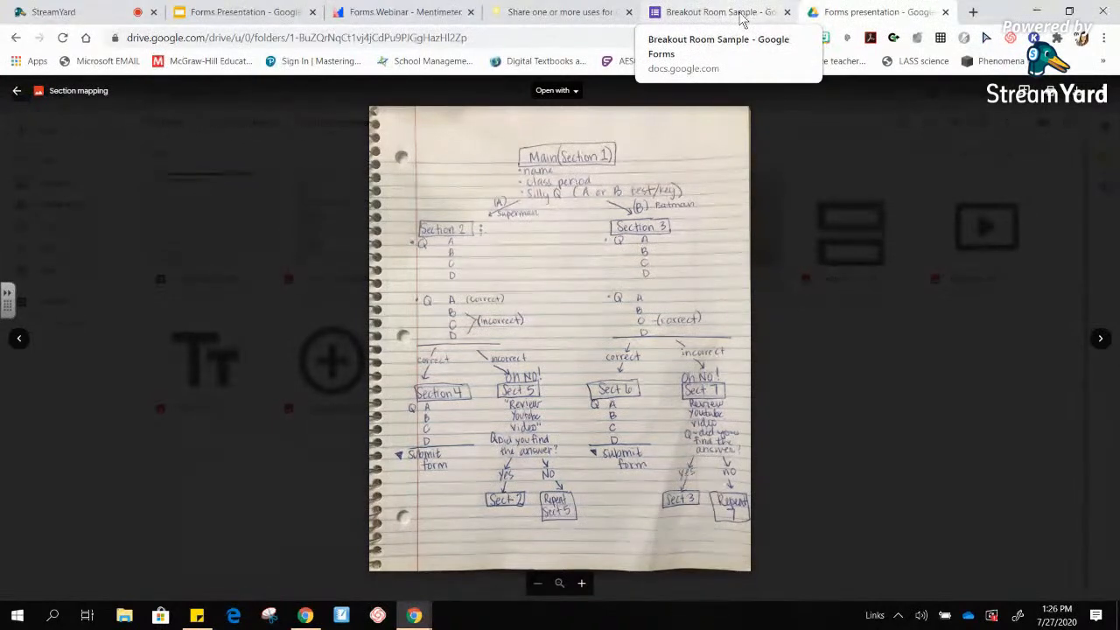
click(740, 17)
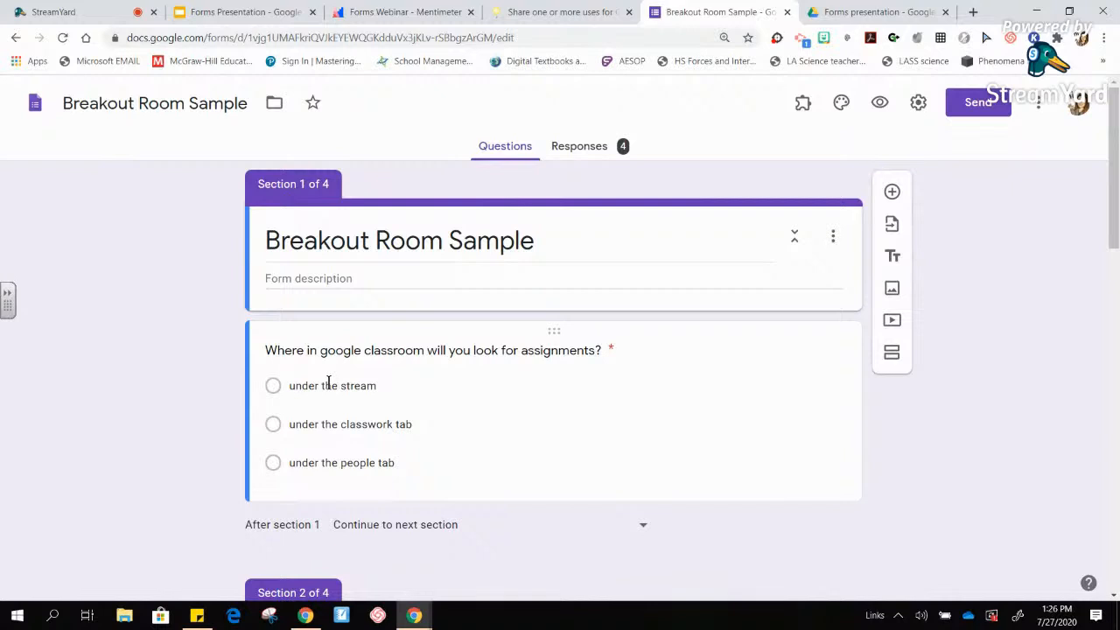
- Select the first question to reveal its answer-to-section jumps, then open the respondent preview
click(274, 391)
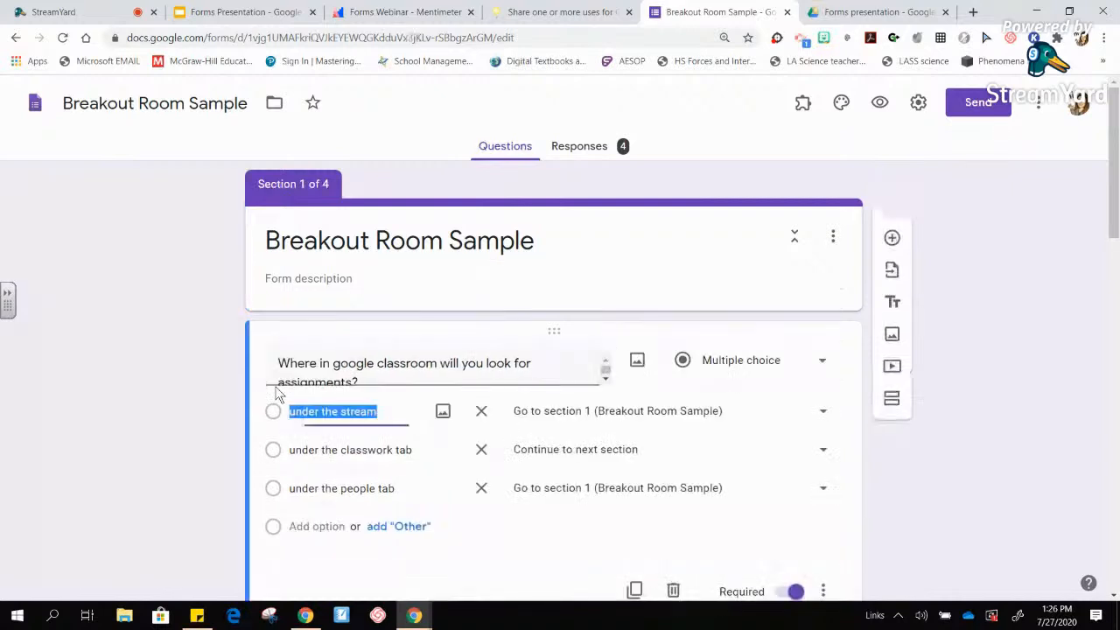
click(930, 225)
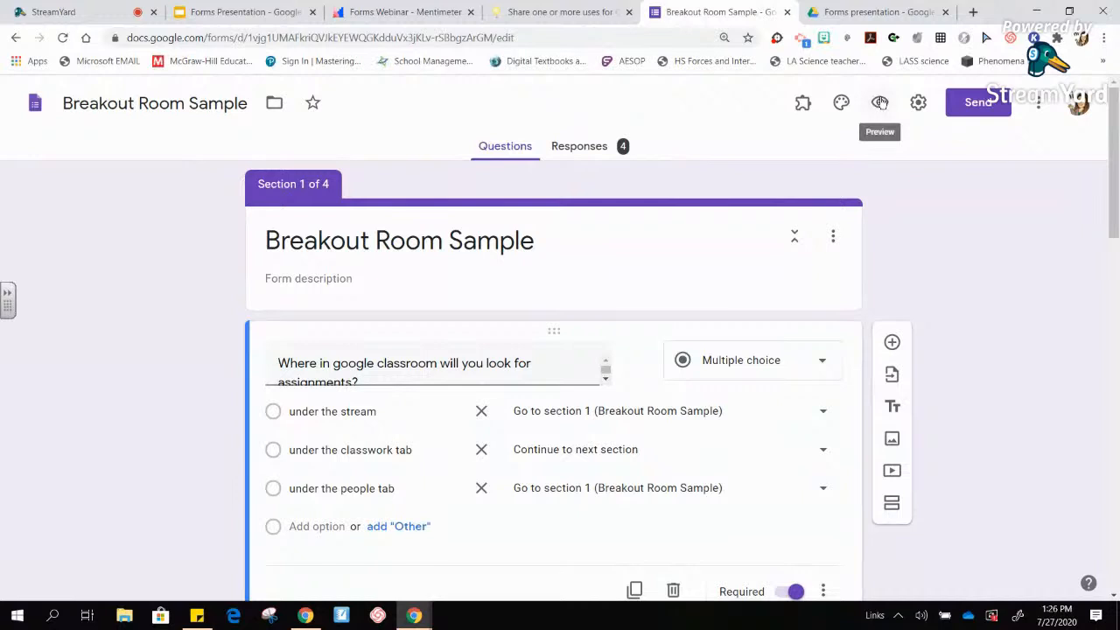
click(880, 103)
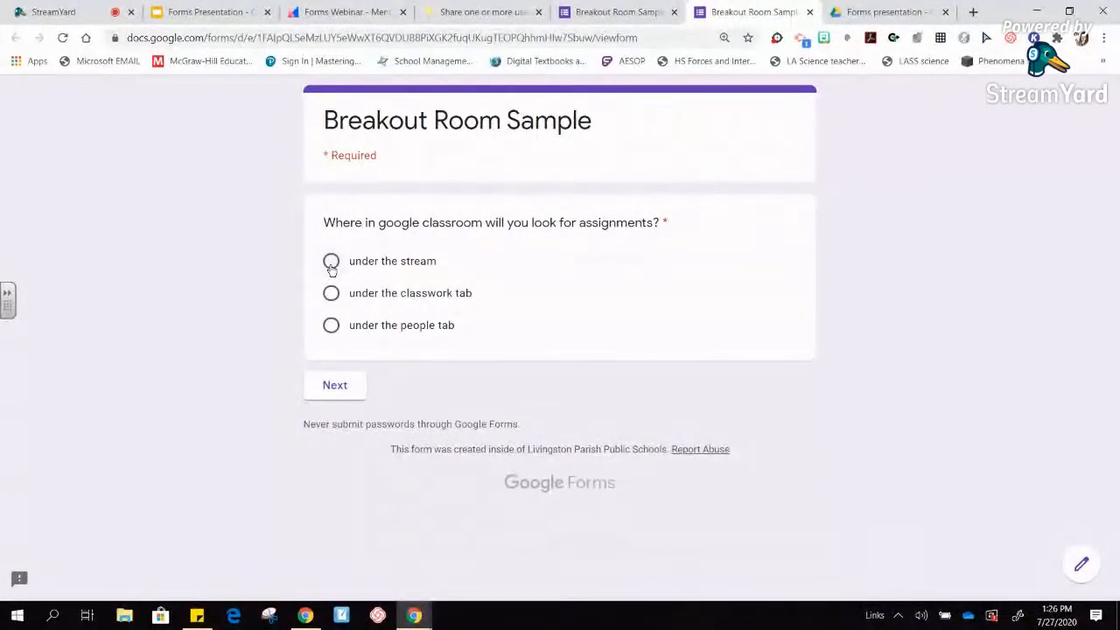
- Test the branching with a wrong answer on the stream question, then answer the classwork tab question
click(331, 261)
click(343, 386)
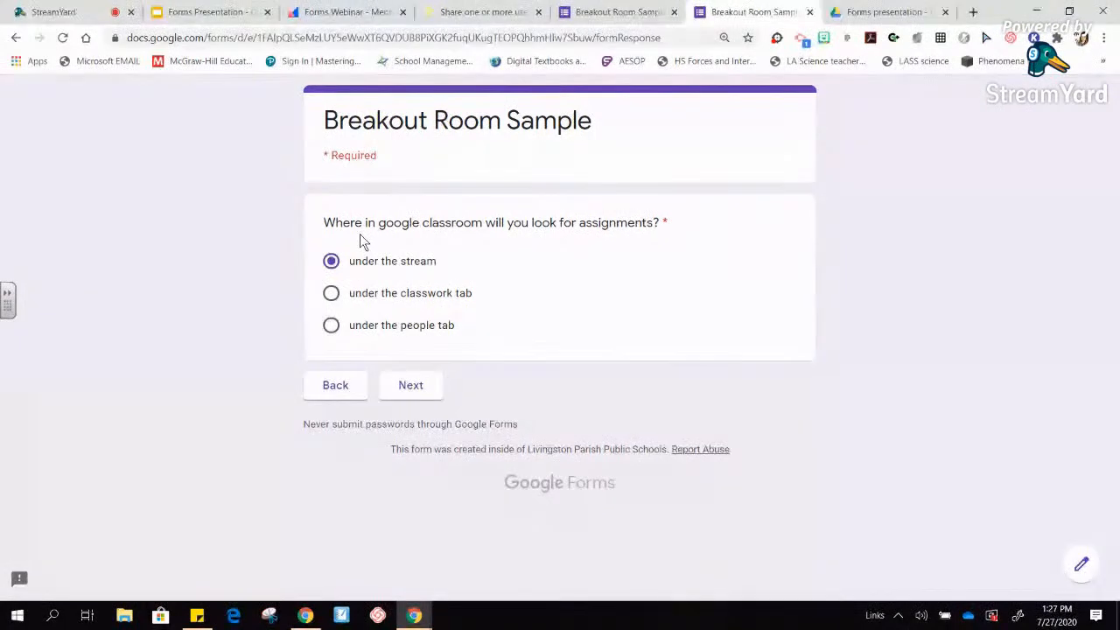
click(332, 294)
click(423, 392)
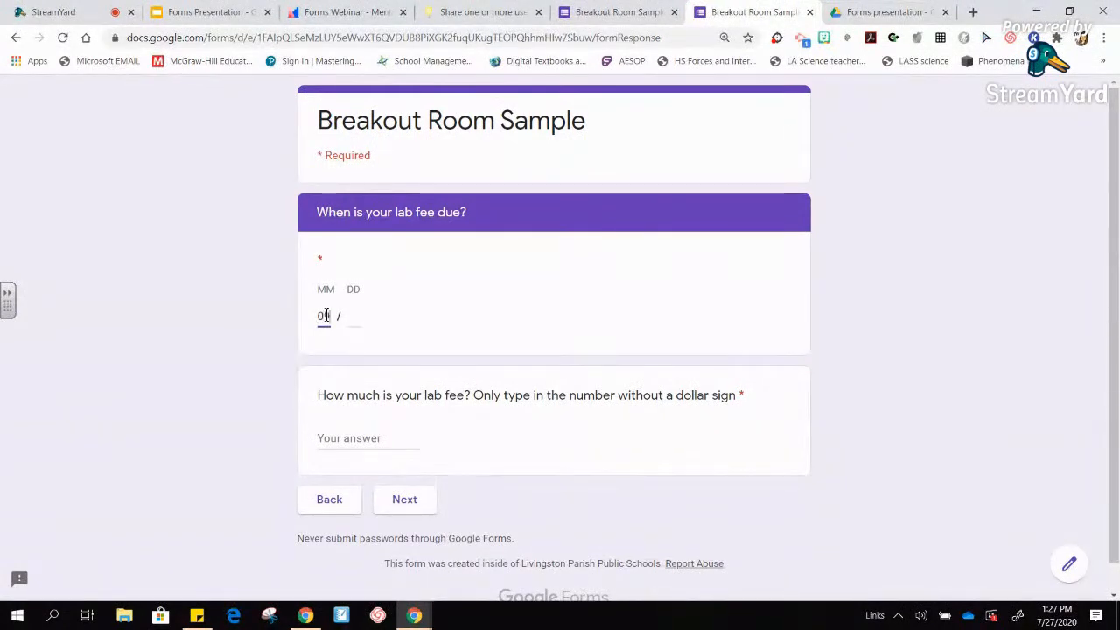
- Enter the date 09/11 and a lab fee of 14, then correct the rejected fee to 10
key(Tab)
text(11)
click(342, 437)
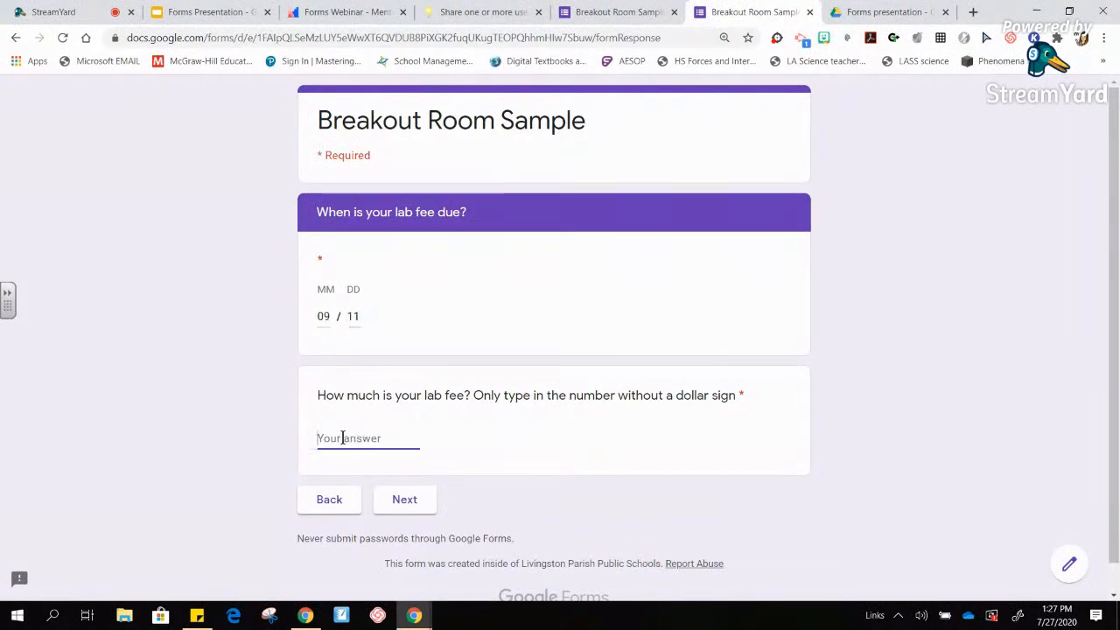
text(14)
click(401, 500)
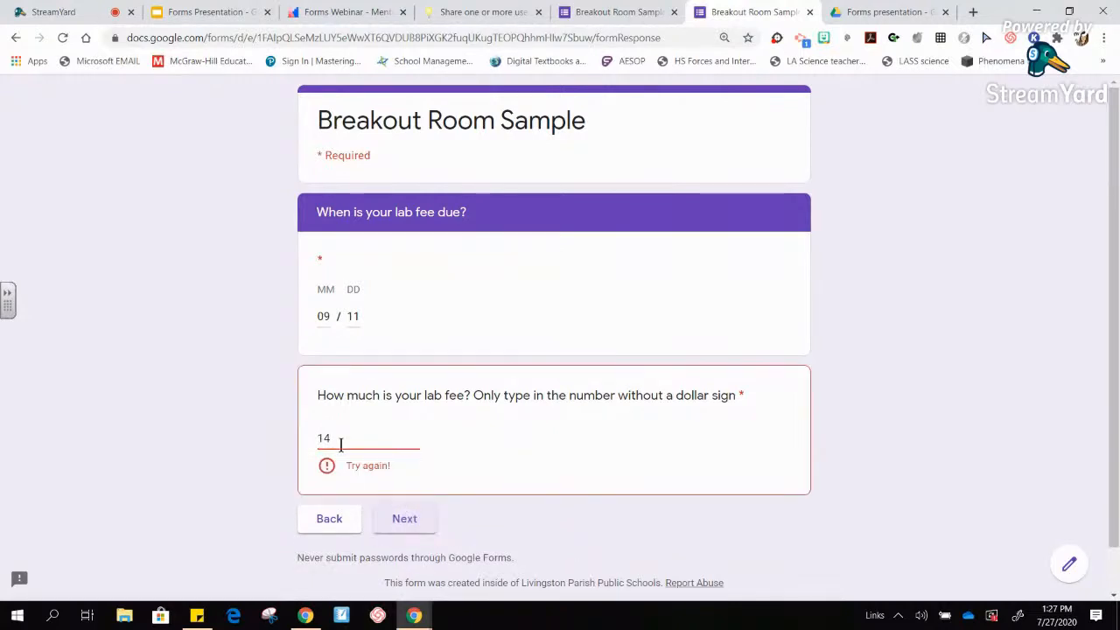
click(341, 445)
key(BackSpace)
text(0)
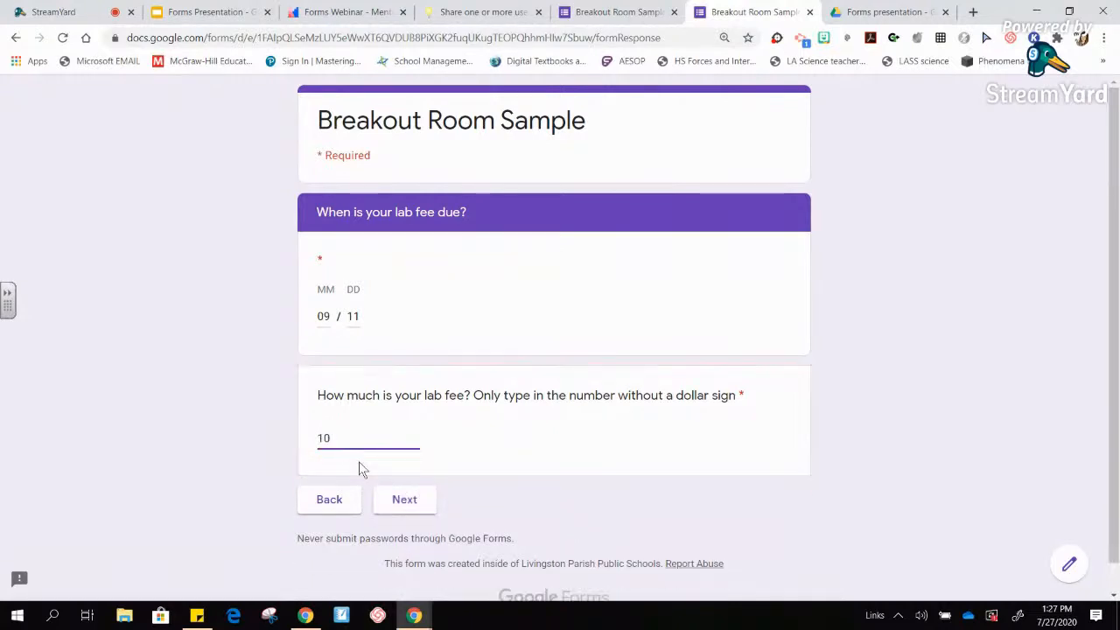
click(402, 499)
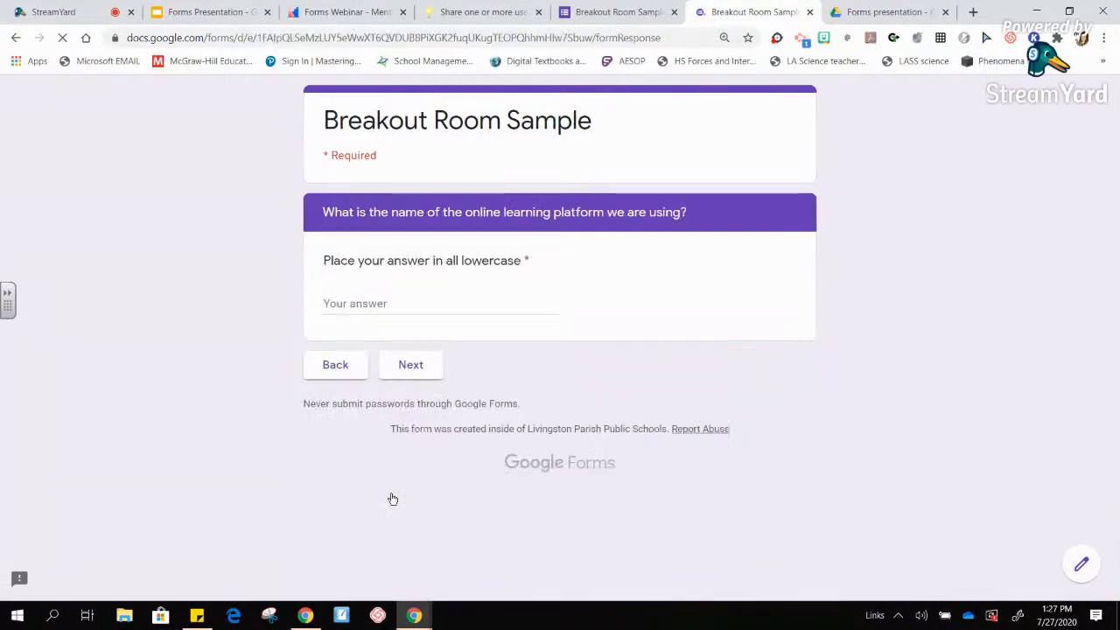
- Answer the learning platform question and replace the rejected 'Clever' with 'google classroom'
click(352, 308)
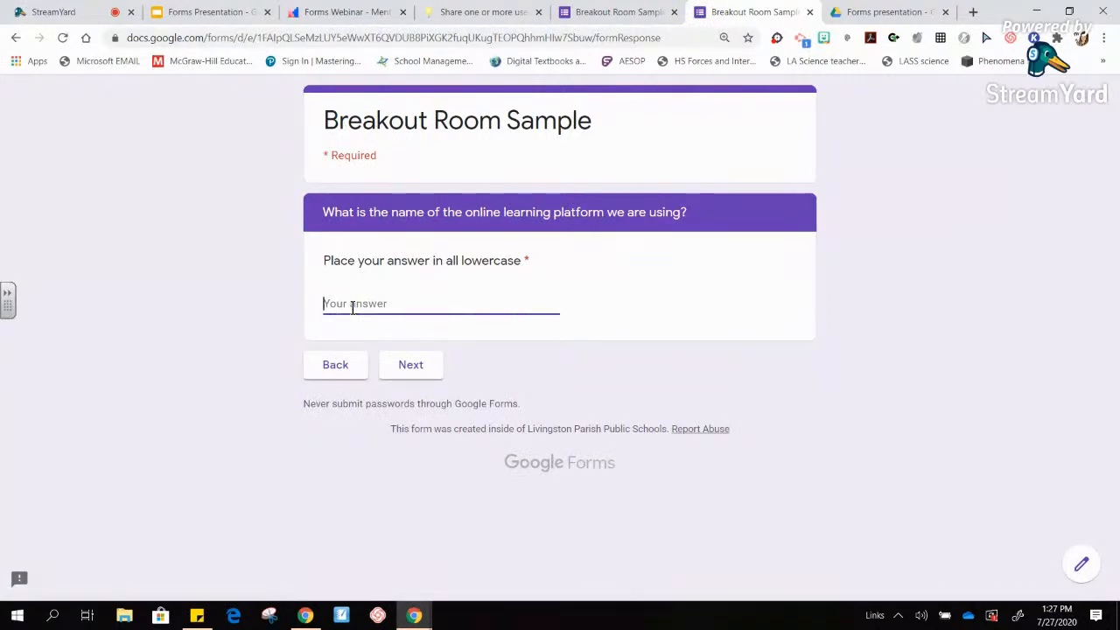
text(Clever)
click(409, 365)
drag(359, 303, 287, 294)
text(Google classroom)
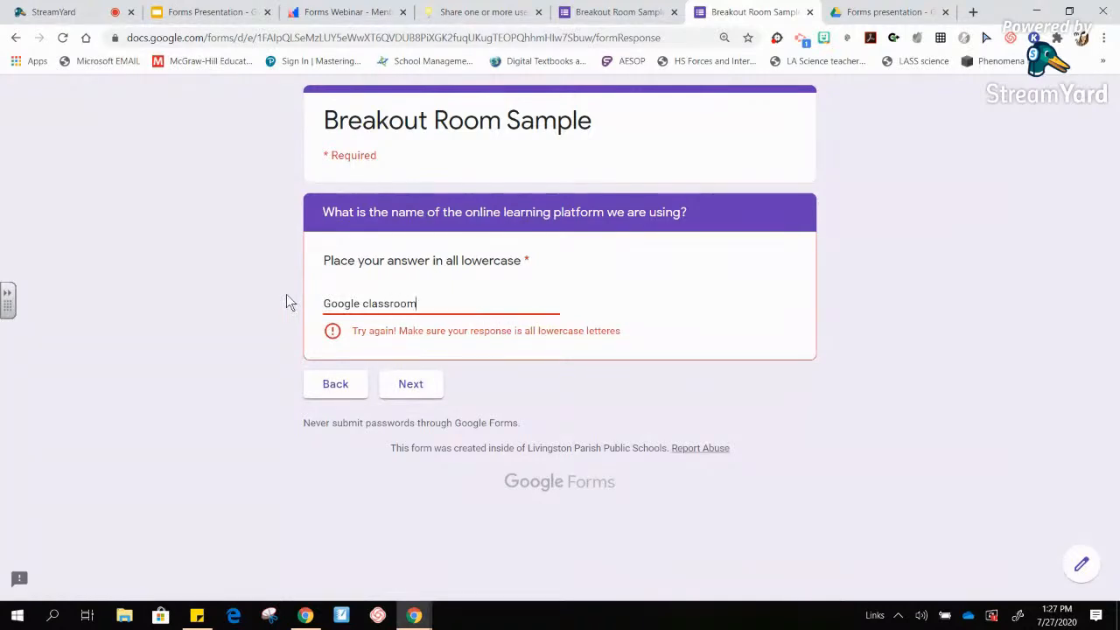
click(333, 304)
key(BackSpace)
text(g)
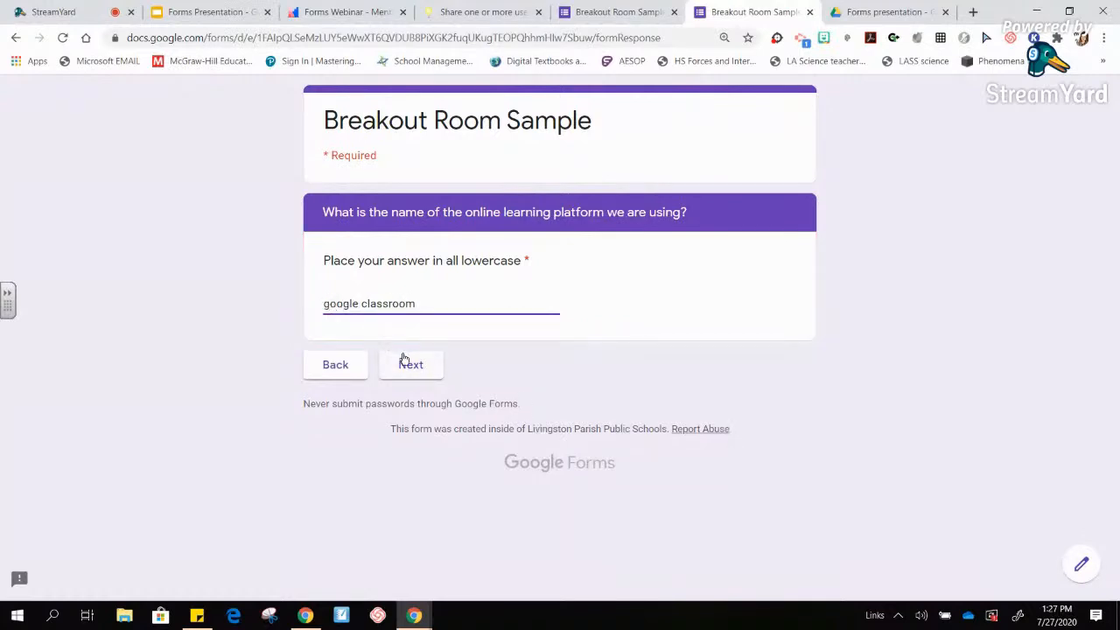
click(410, 365)
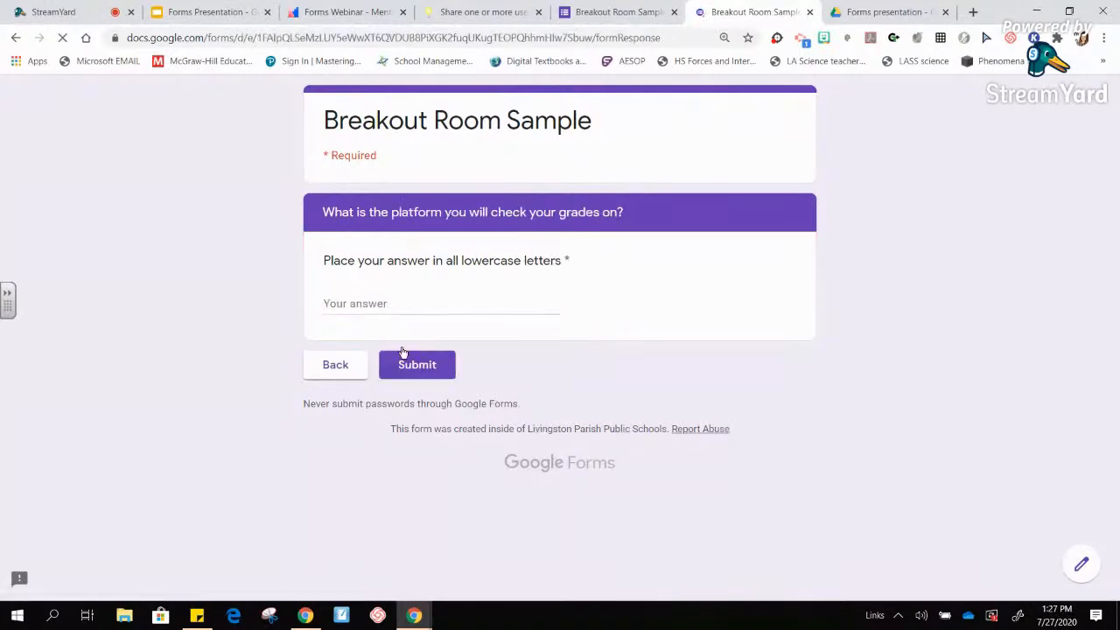
- Answer 'powerschool' for the grades platform, fix the validation error, submit, and close the response page
click(347, 301)
text(powerschool)
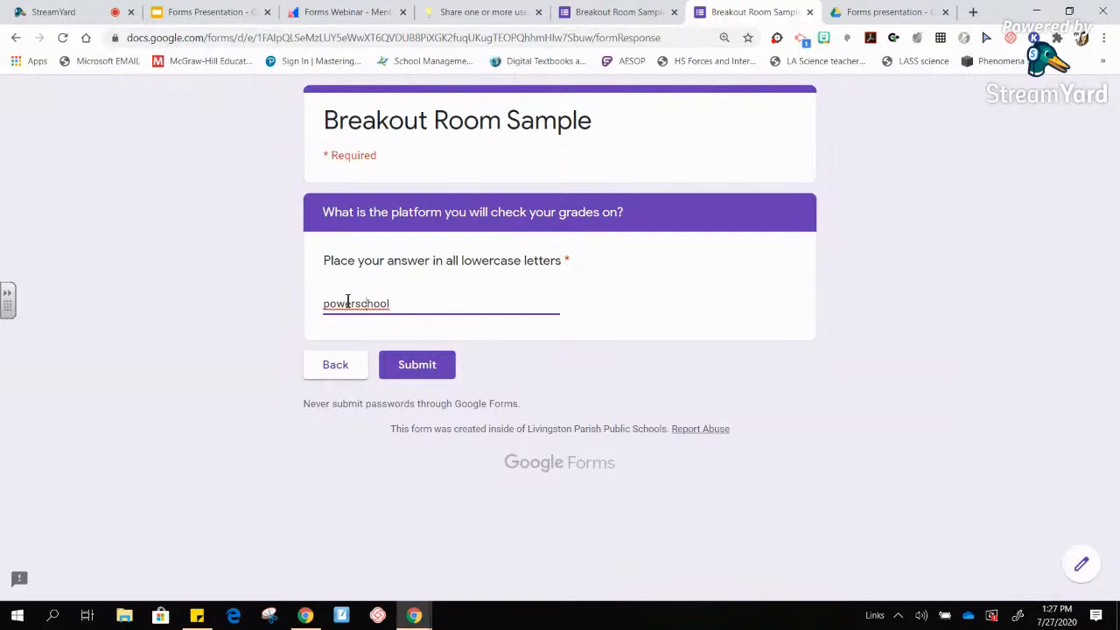
click(348, 302)
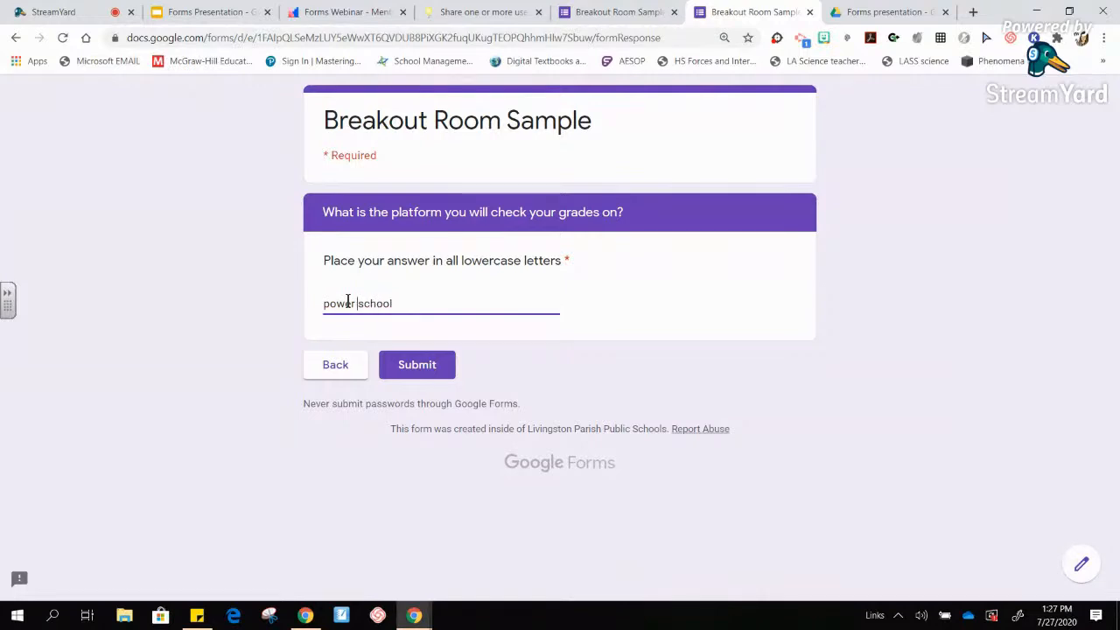
click(404, 366)
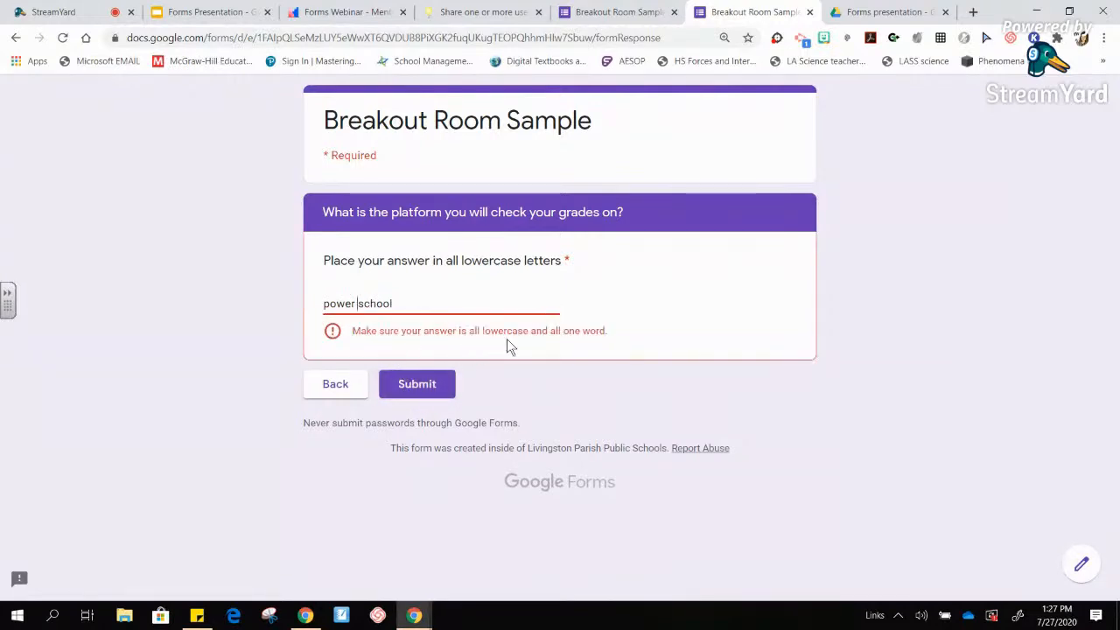
click(359, 303)
key(BackSpace)
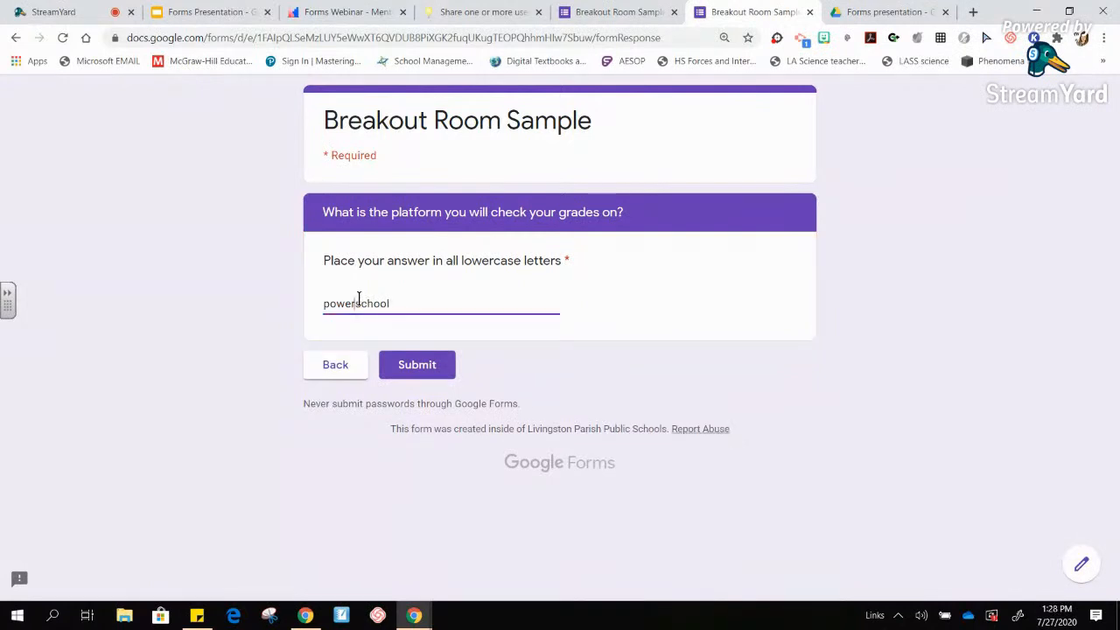
click(416, 372)
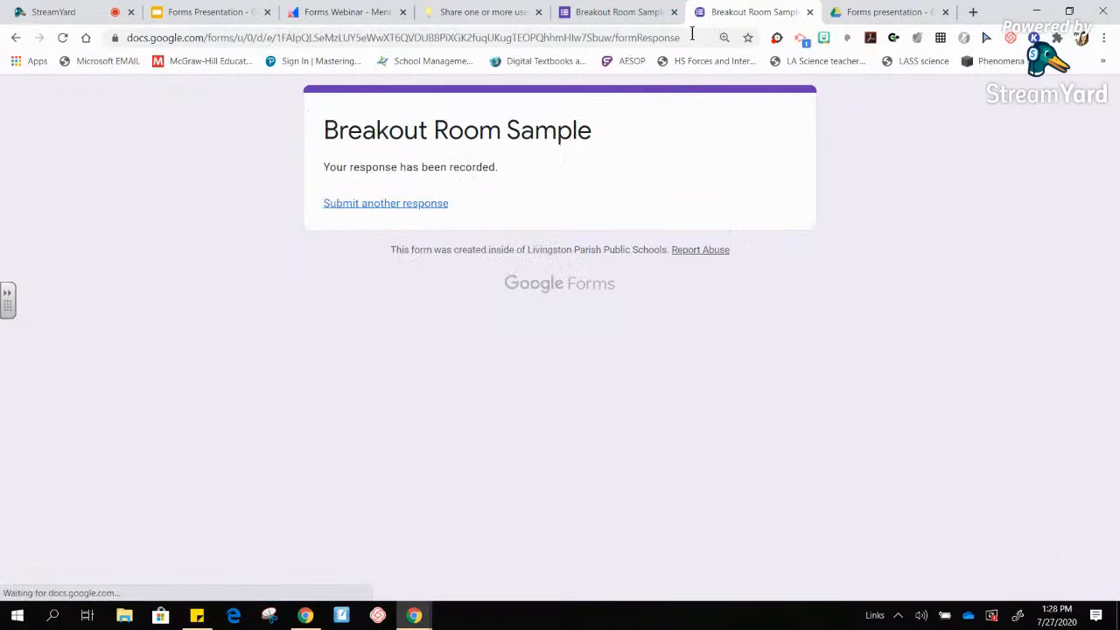
click(810, 14)
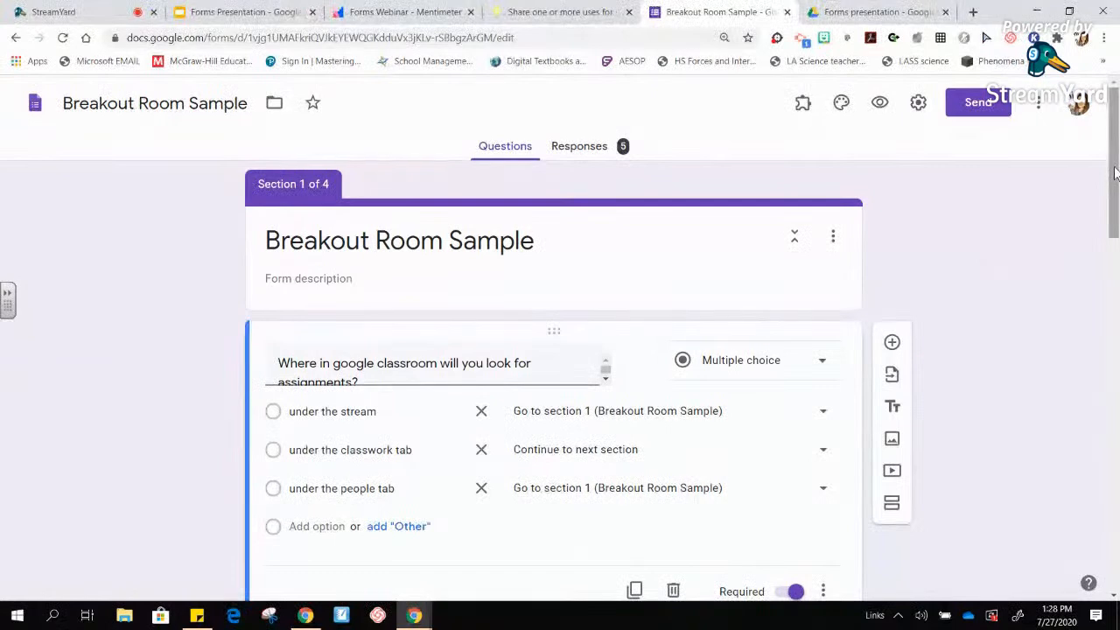
- In Drive, dismiss the Section mapping preview and go up to the LPPS Tech Week folder
click(826, 12)
click(17, 90)
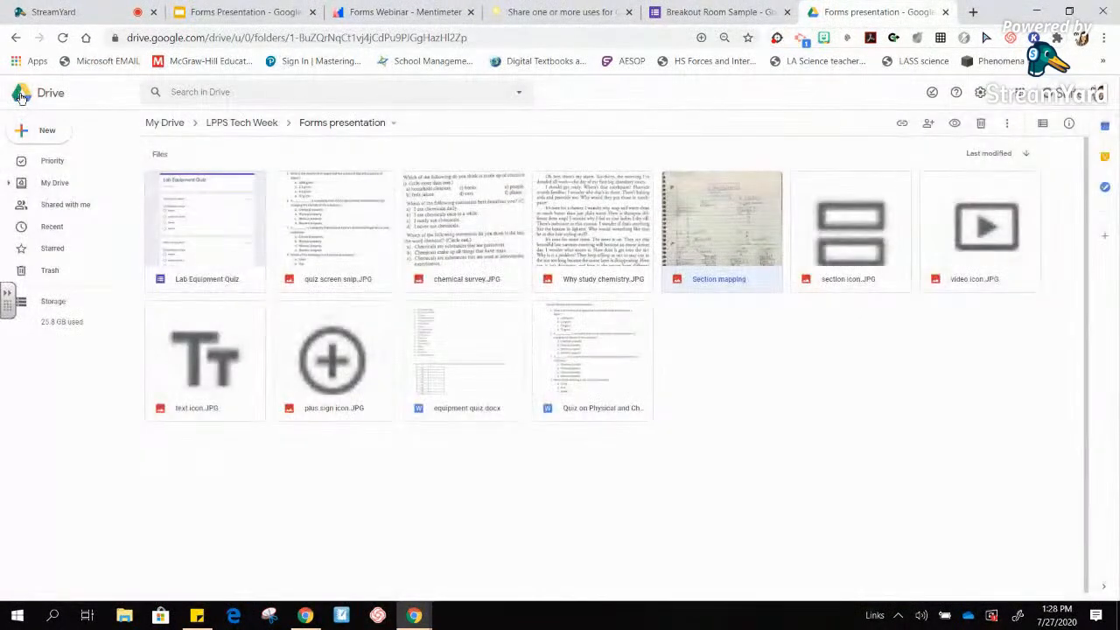
click(260, 128)
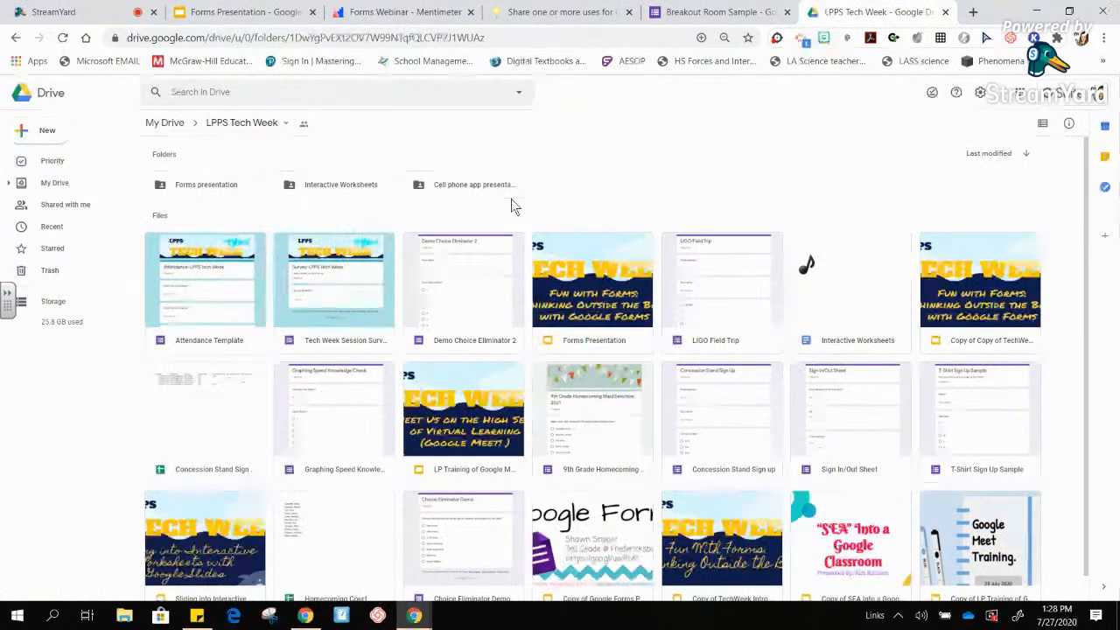
scroll(1094, 201, down, 1)
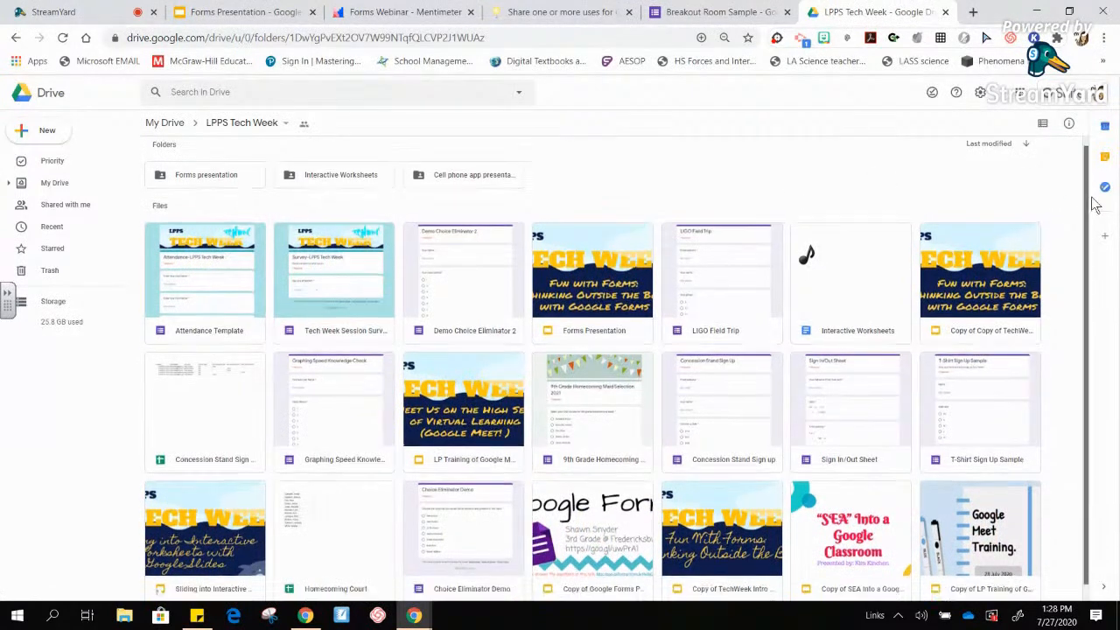
scroll(1098, 227, down, 1)
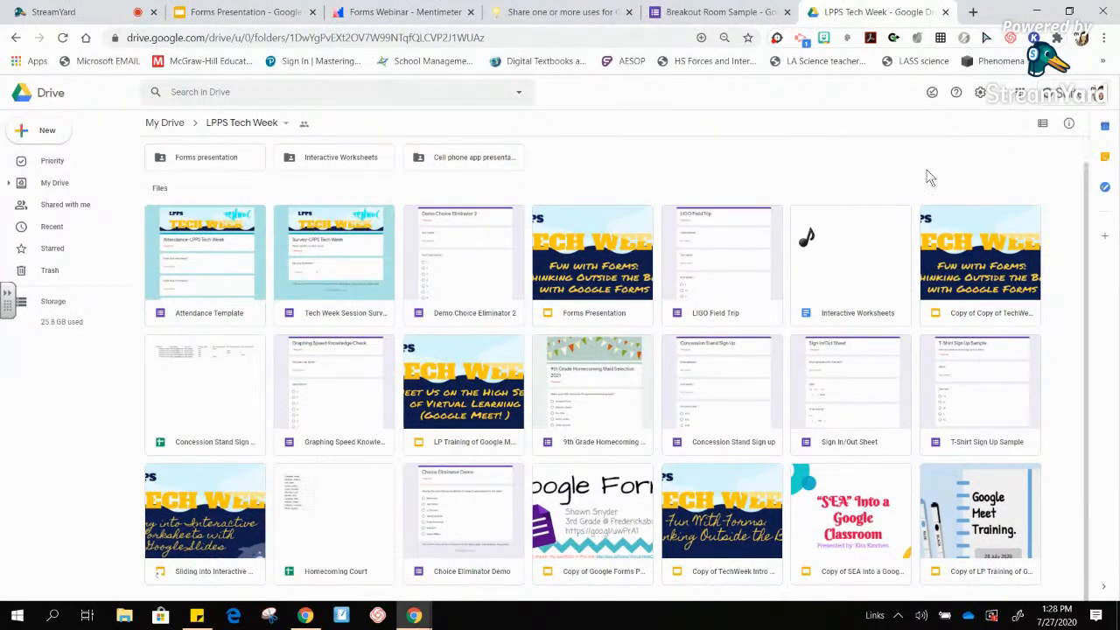
- Restart the Forms Presentation from the title slide, advance two slides, and open the Digital Escape Rooms link
click(230, 11)
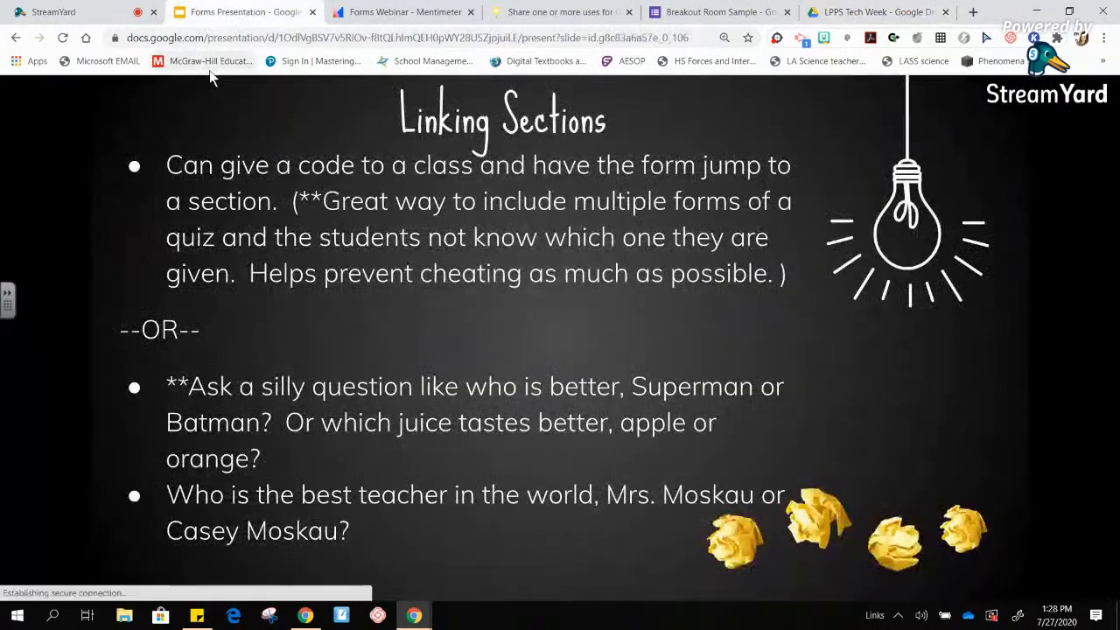
key(Home)
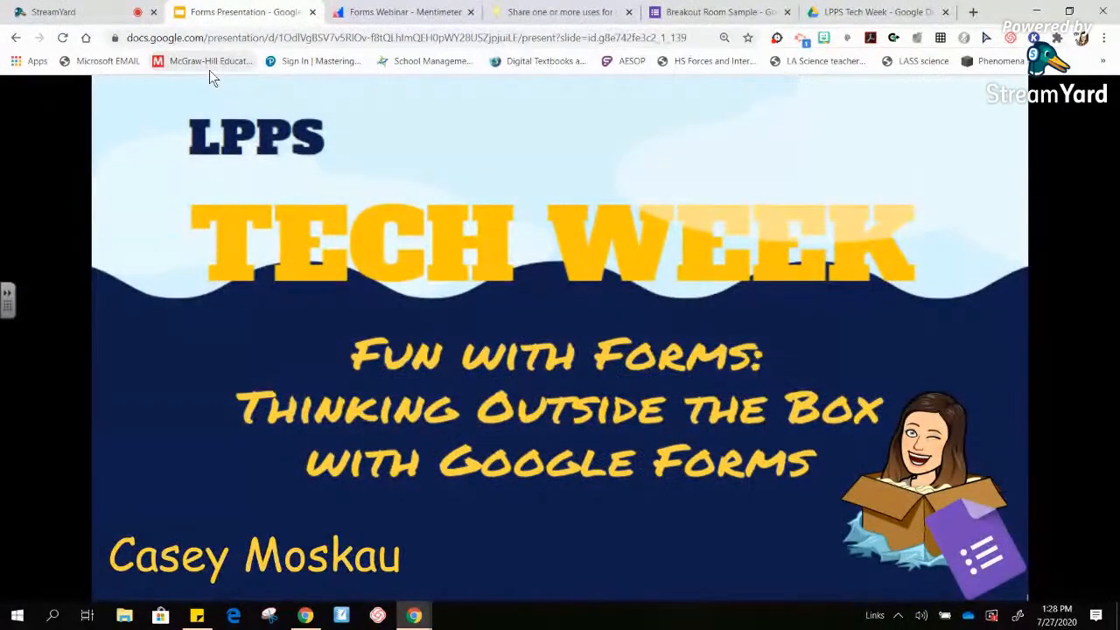
key(Right)
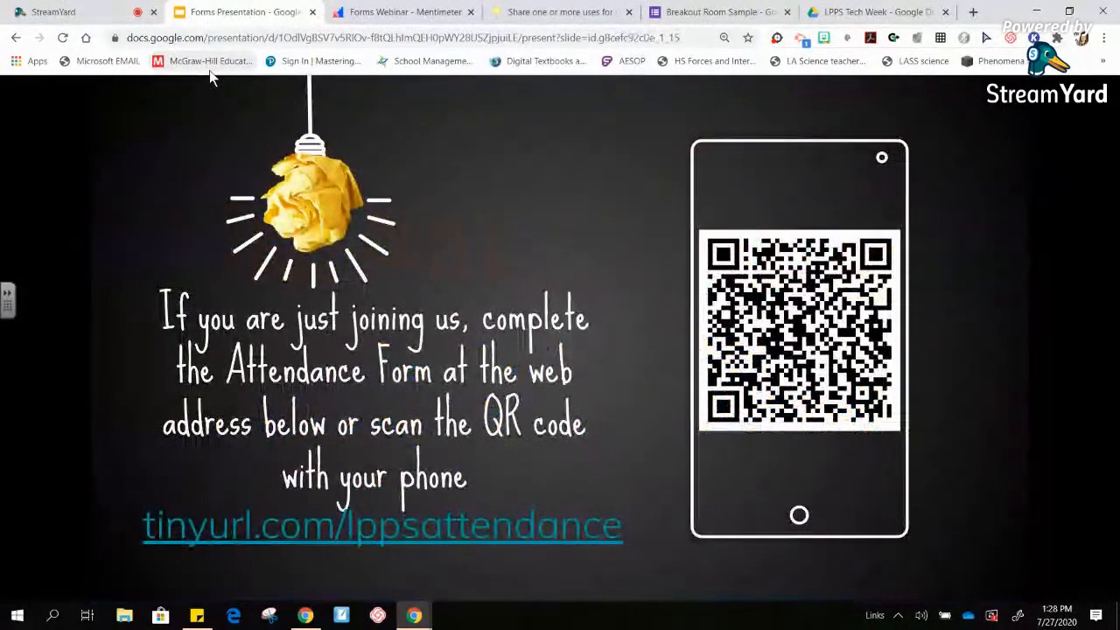
key(Right)
key(Right)
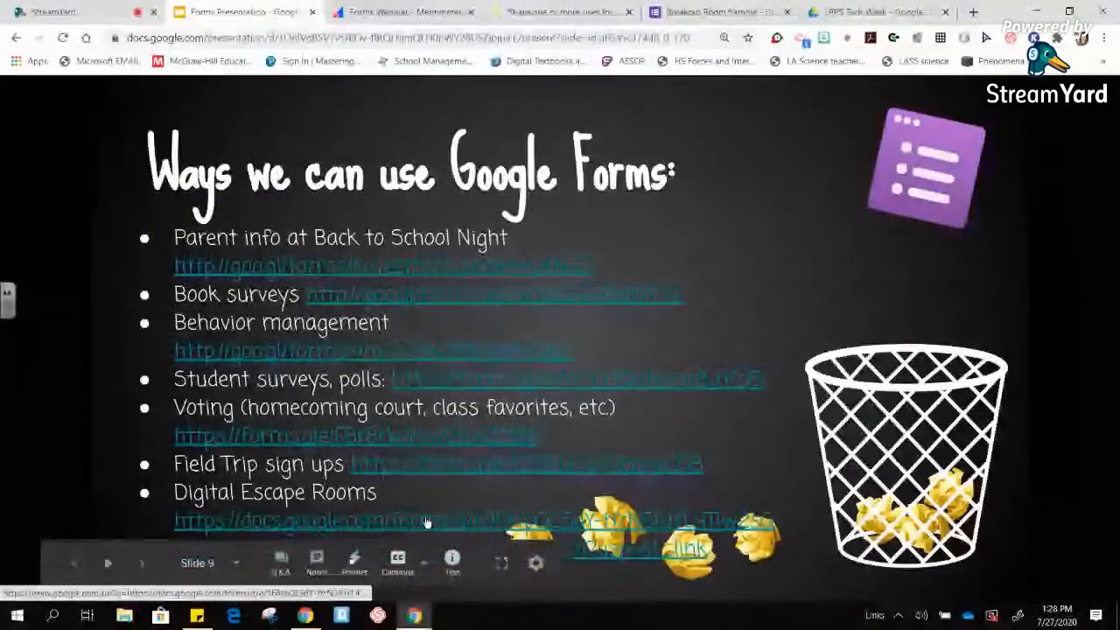
click(426, 522)
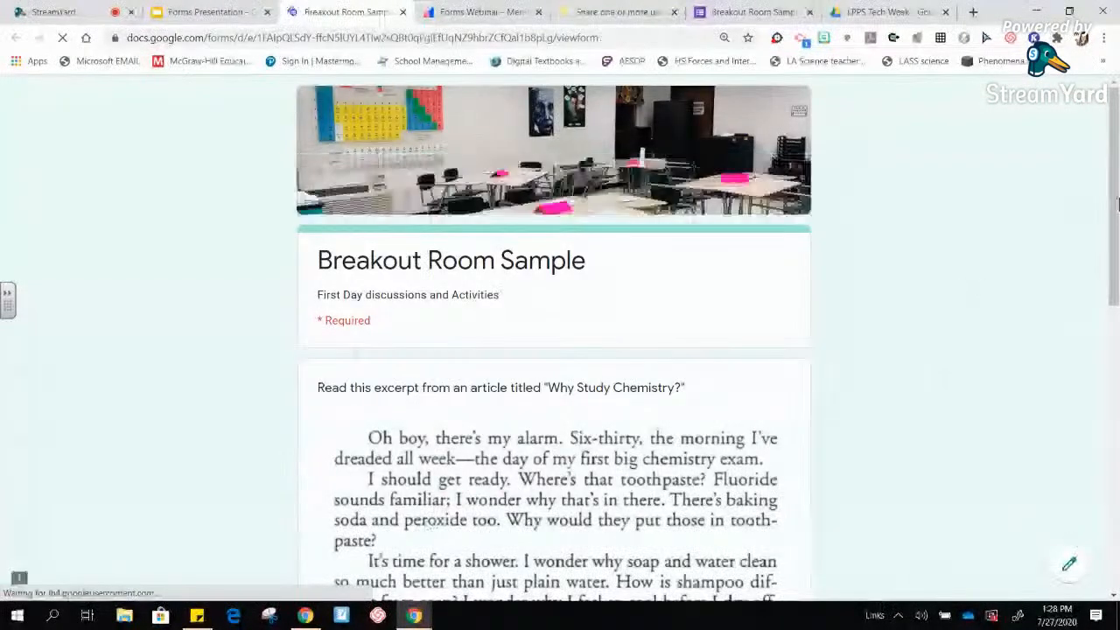
- Answer the real-world chemistry question with 'How does a car engine work' and continue
drag(1117, 197, 1117, 432)
click(323, 505)
text(How doe)
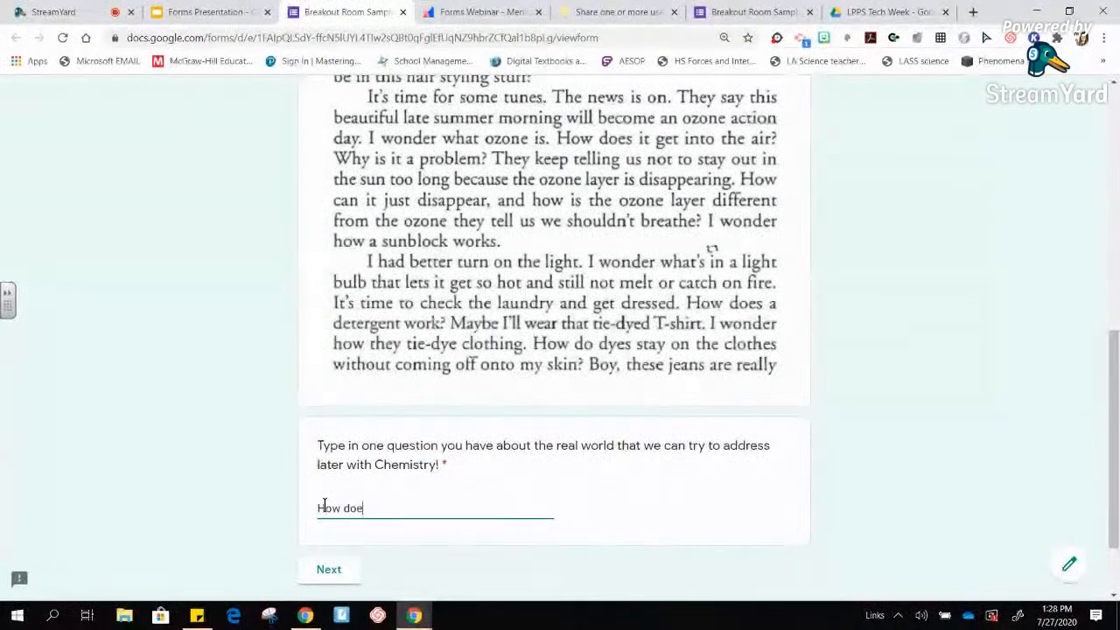
text(s a car engine work?)
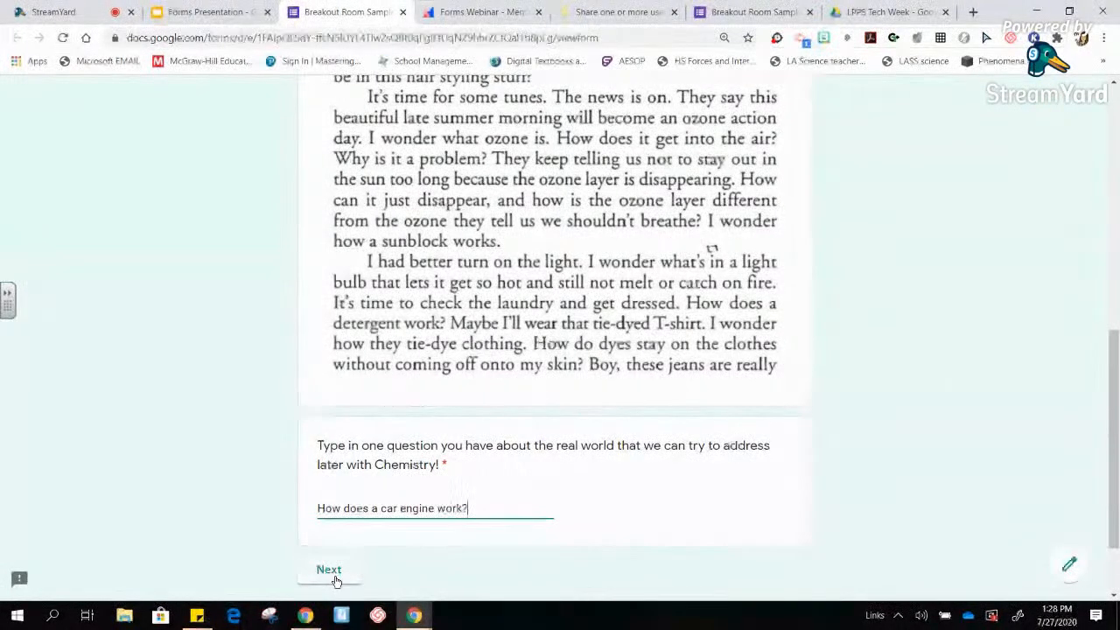
click(327, 570)
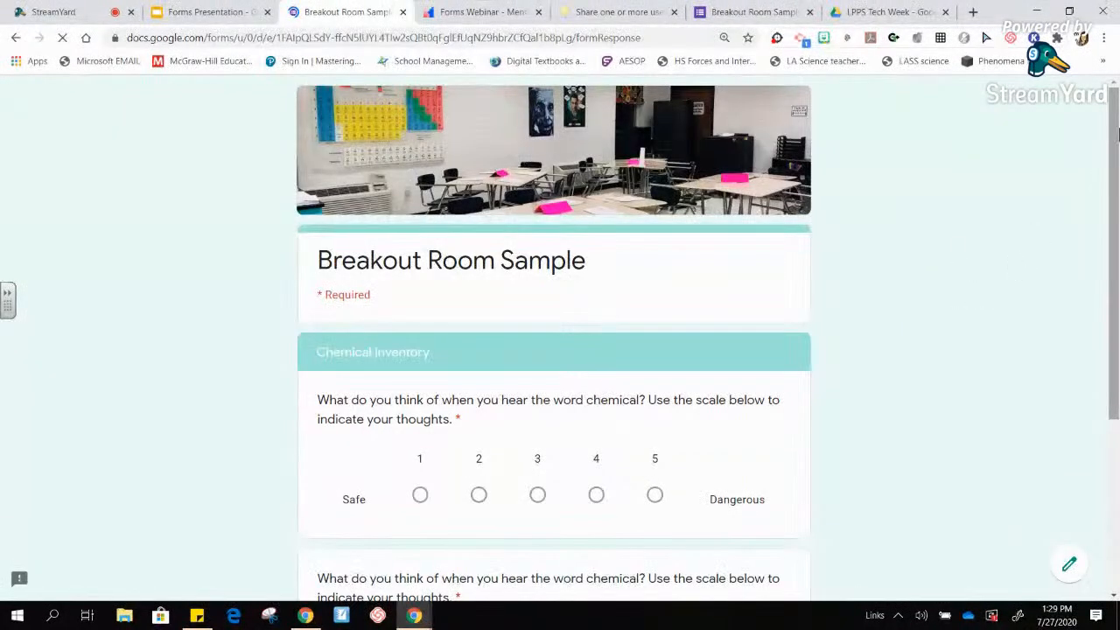
- Rate chemicals as dangerous on the Chemical Inventory scale and go to Chemical Survey continued
scroll(564, 315, down, 3)
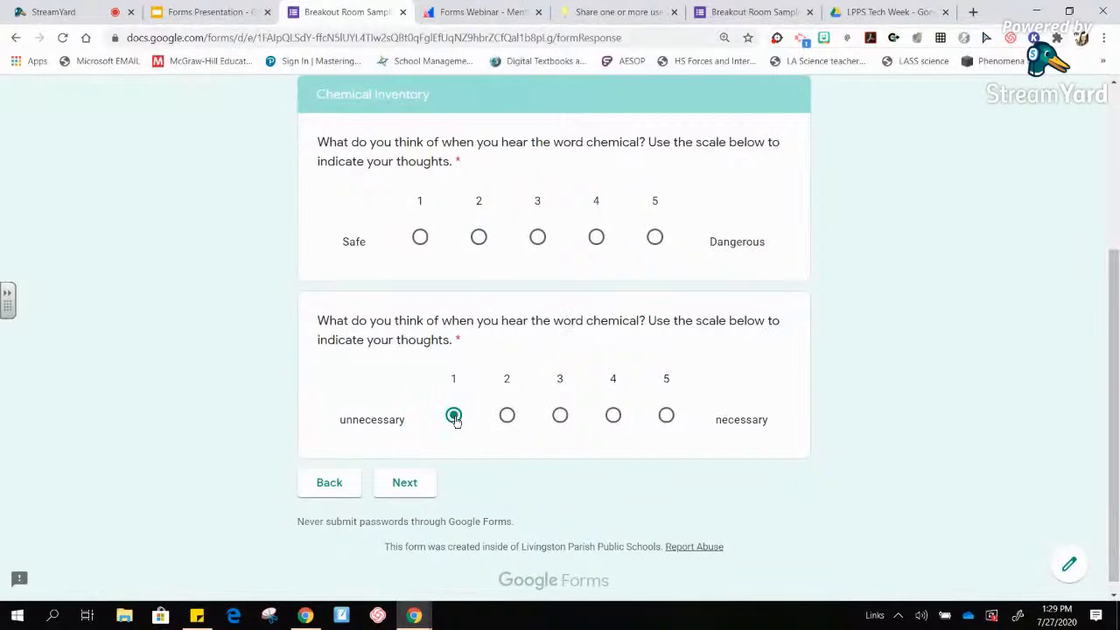
click(655, 238)
click(406, 483)
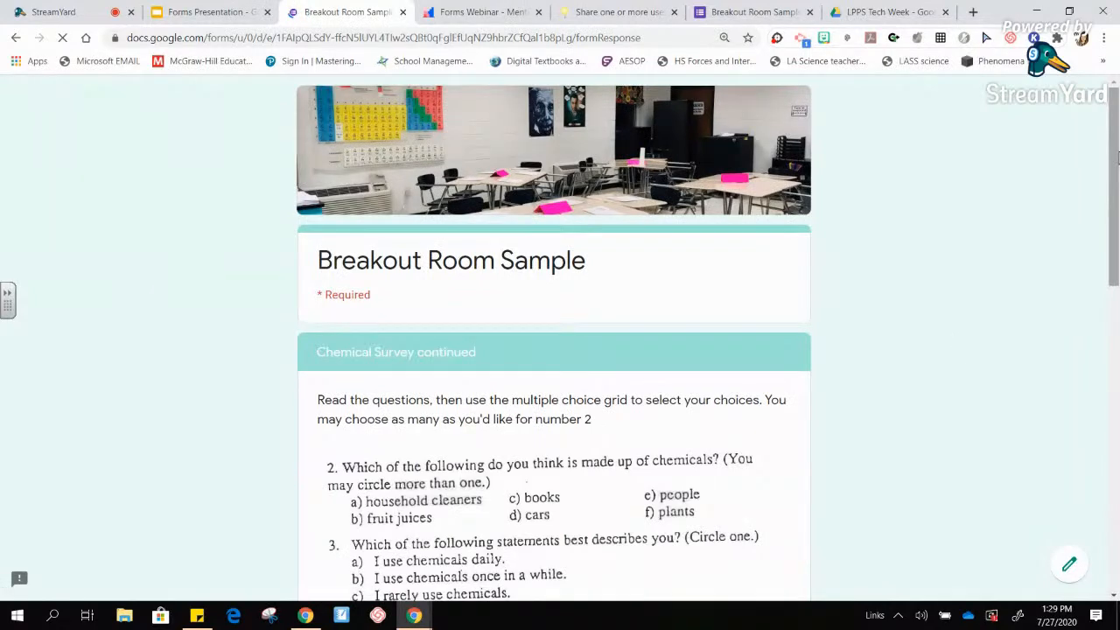
- Tick column A for Questions #2, #3 and #4 in the Chemical Survey grid
drag(1117, 156, 1117, 348)
click(559, 395)
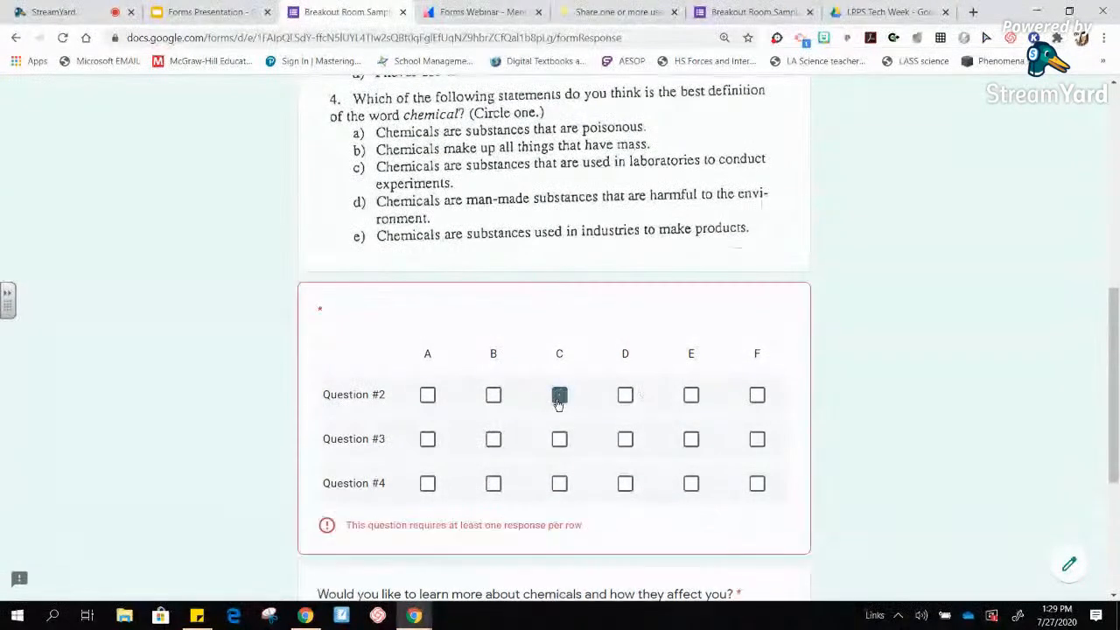
click(493, 395)
click(428, 395)
click(427, 394)
click(493, 394)
click(559, 395)
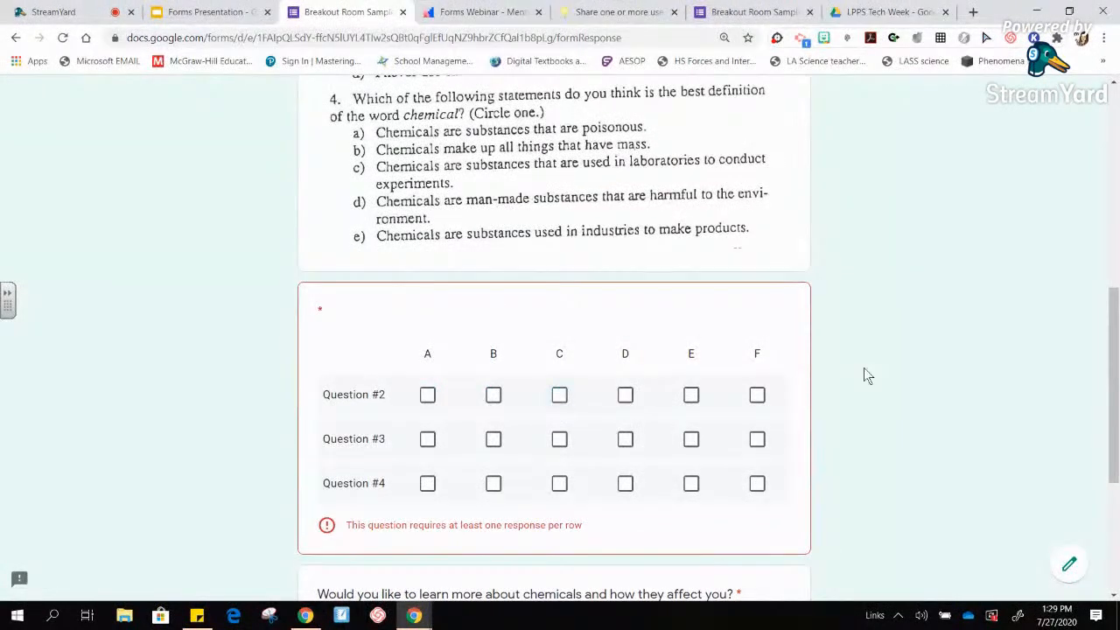
drag(1107, 409, 1104, 284)
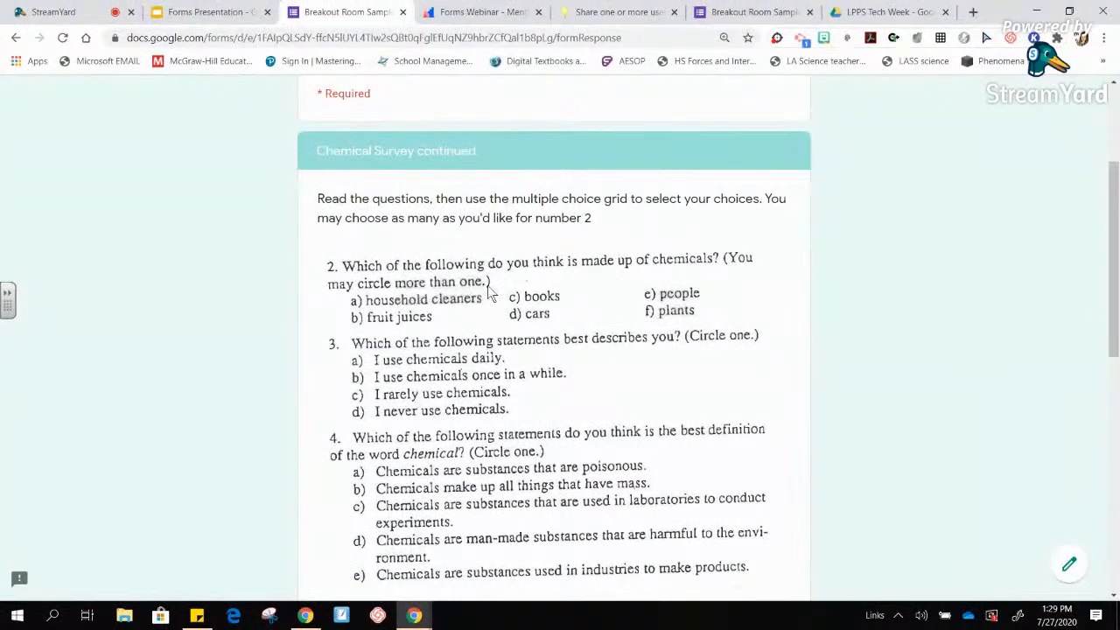
drag(1113, 315, 1116, 539)
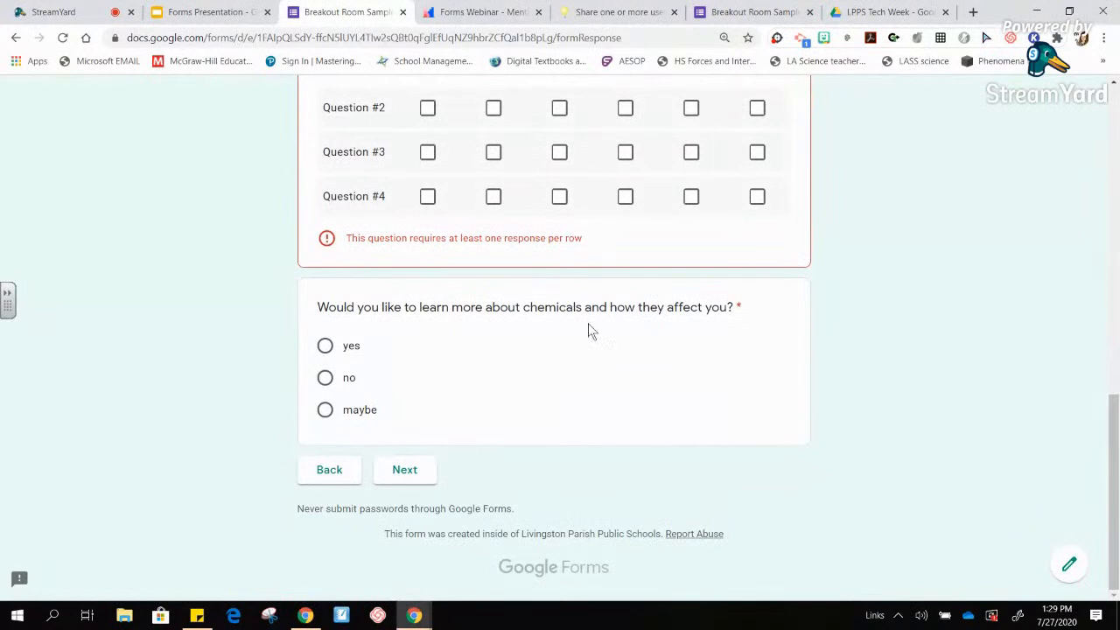
click(427, 196)
click(426, 152)
click(427, 107)
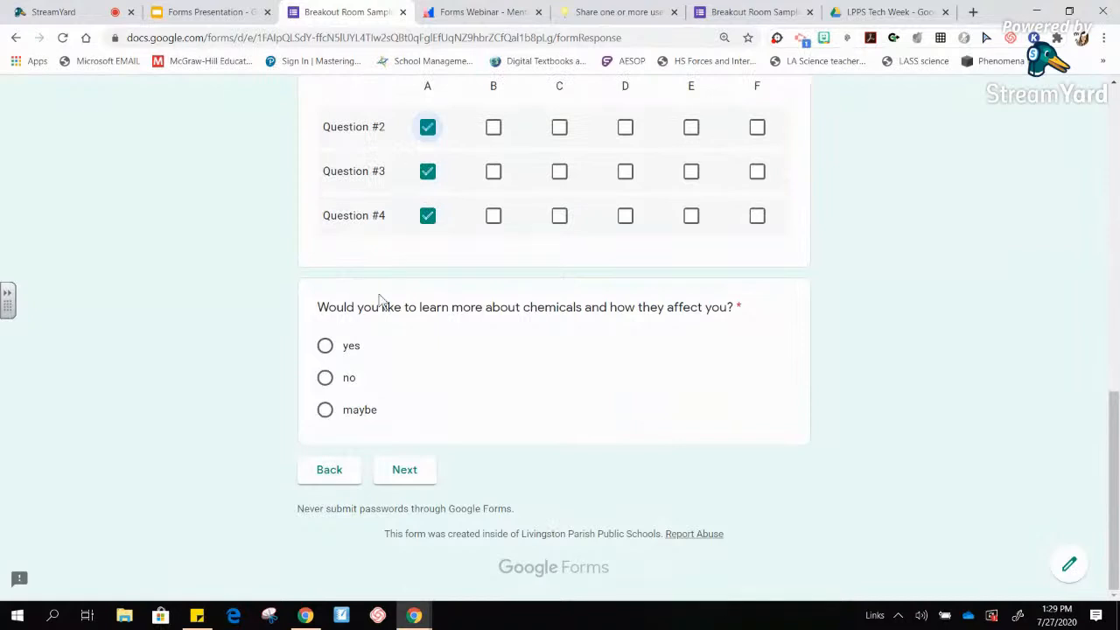
- Answer yes to learning more, say you want to know if chemicals cause cancer, and submit
click(325, 377)
click(325, 346)
click(398, 473)
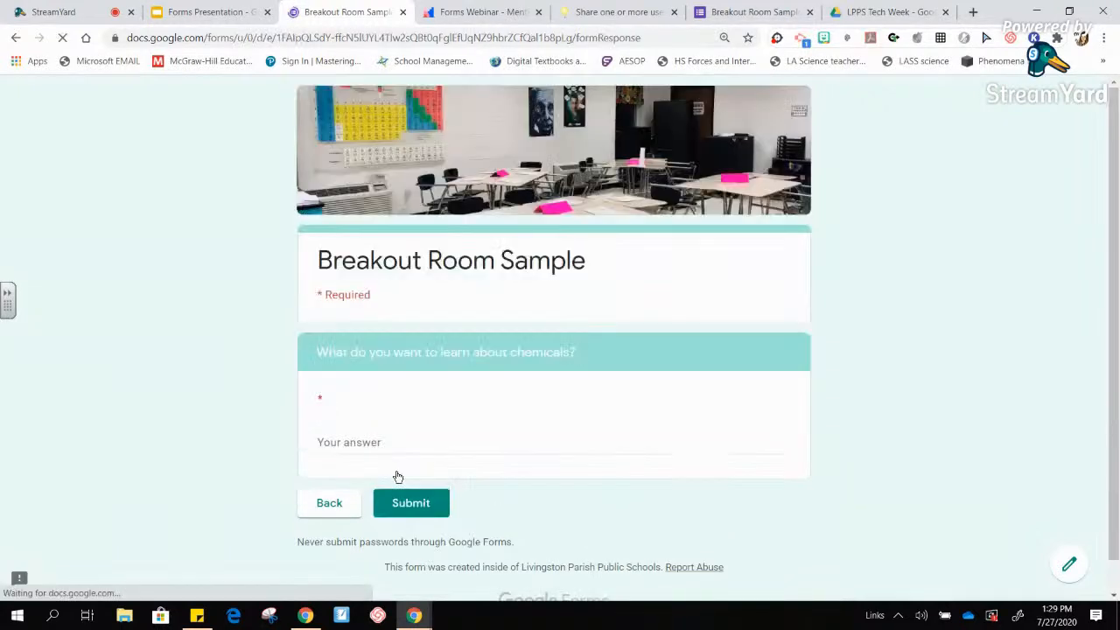
click(355, 436)
text(I want)
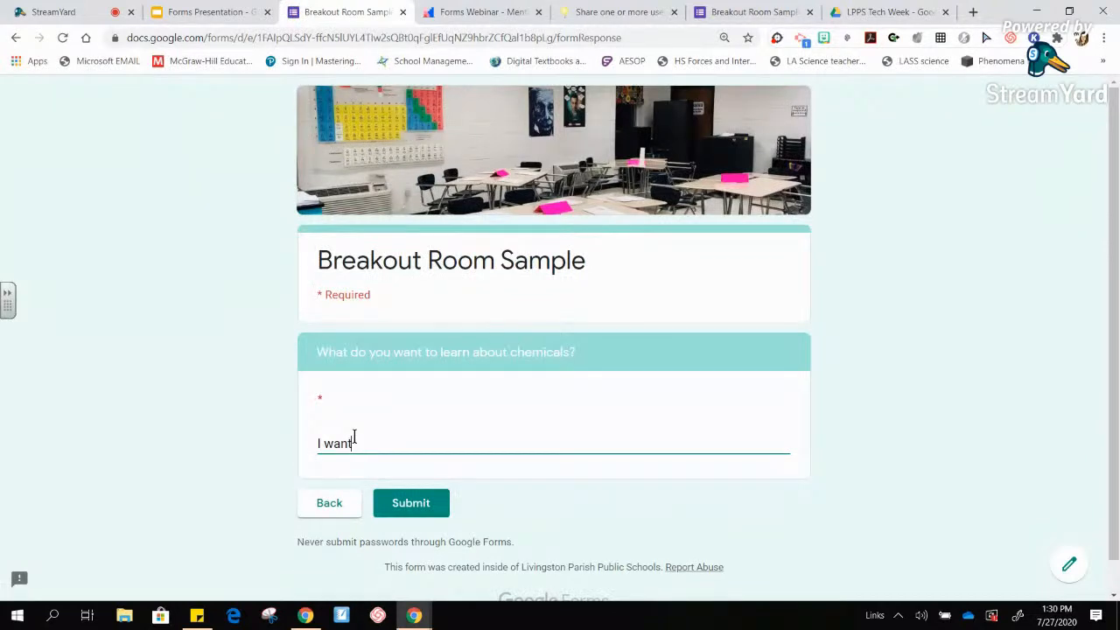
text( to know if they cause cancer.)
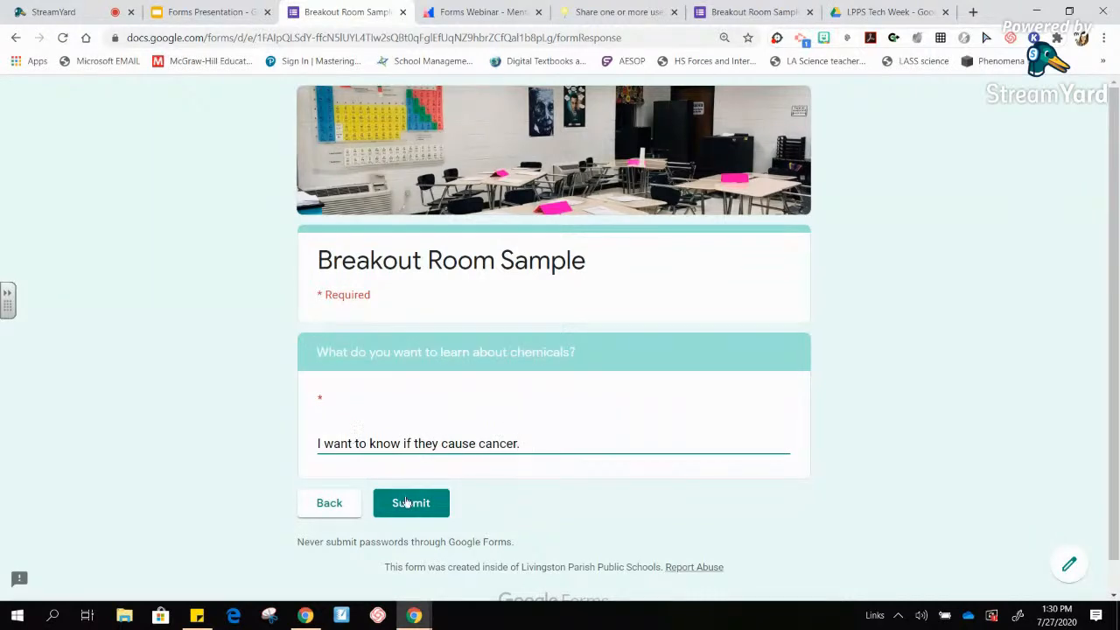
click(407, 503)
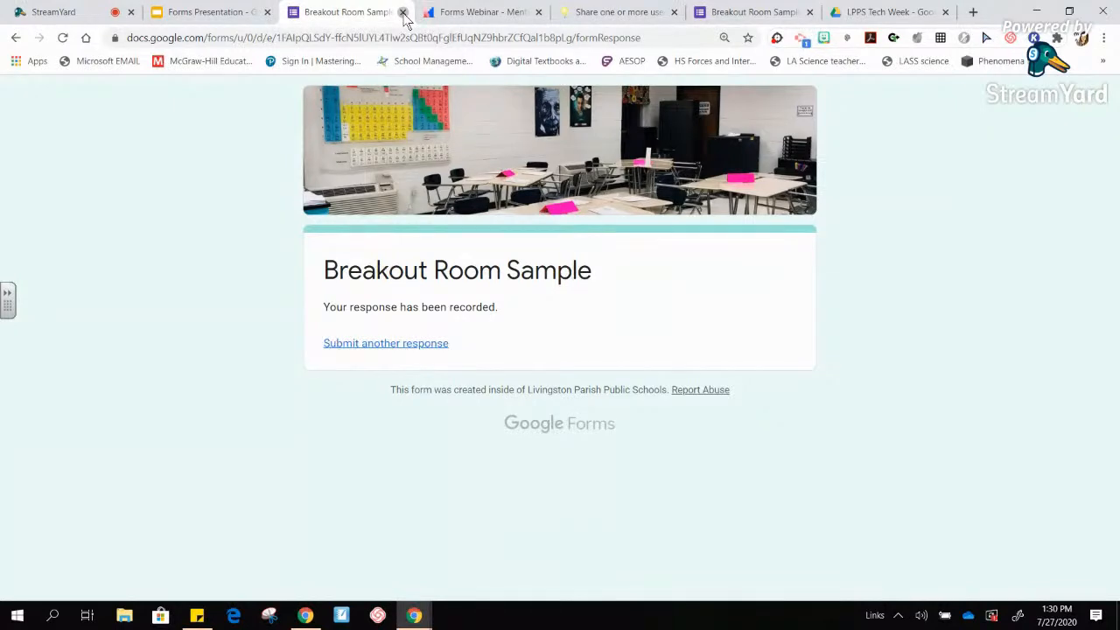
- Close the form and browse the Breakout - Civil War site opened from the slide
click(403, 13)
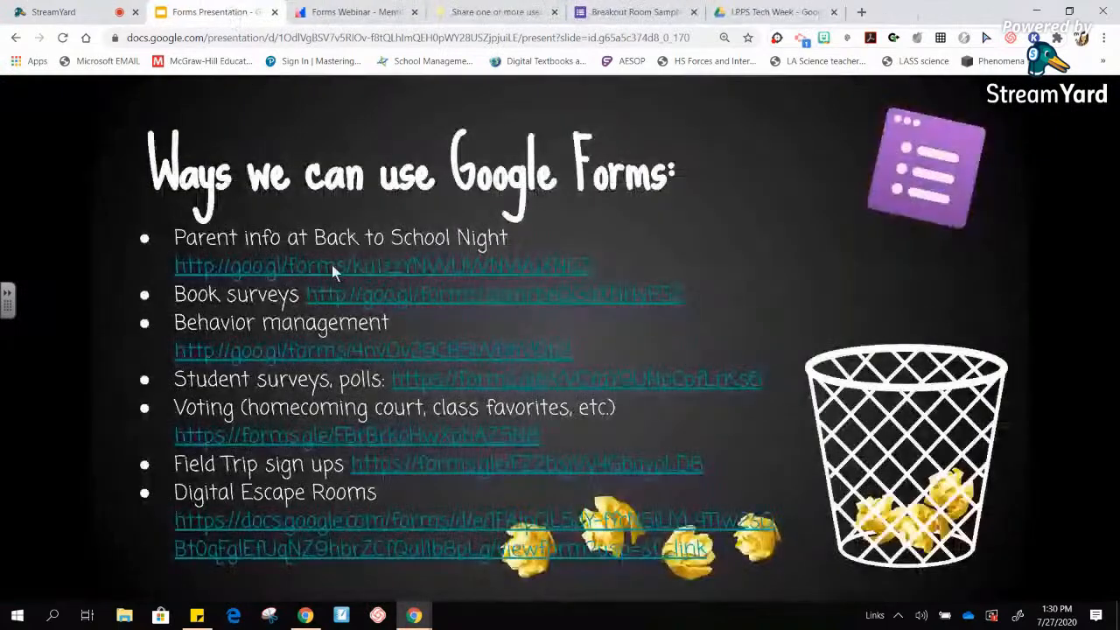
click(681, 585)
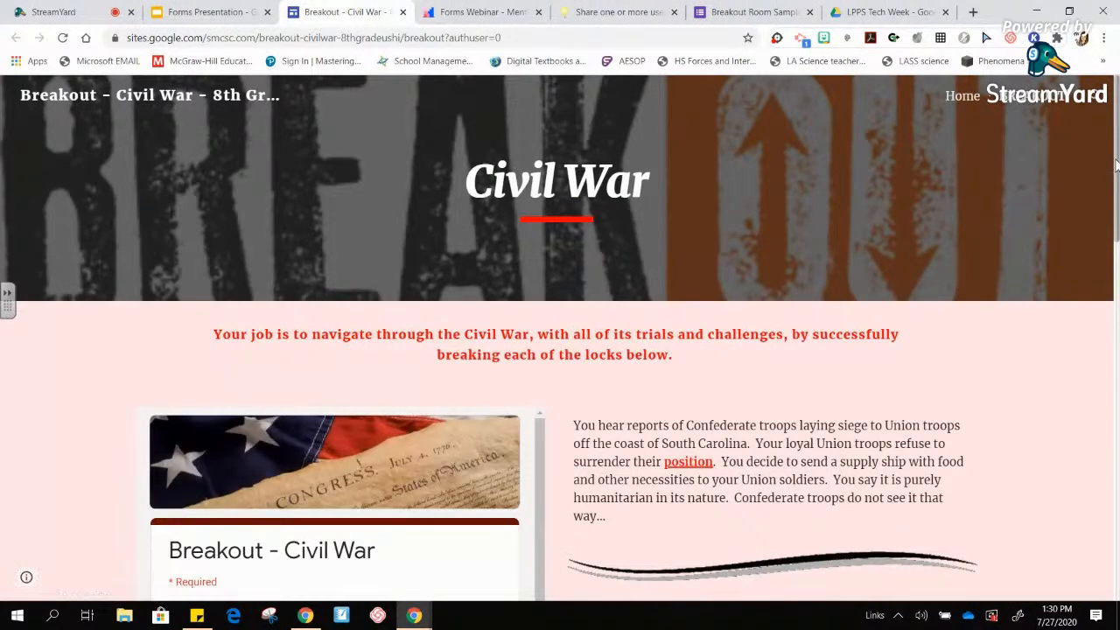
drag(1117, 160, 1117, 331)
drag(1117, 397, 1099, 210)
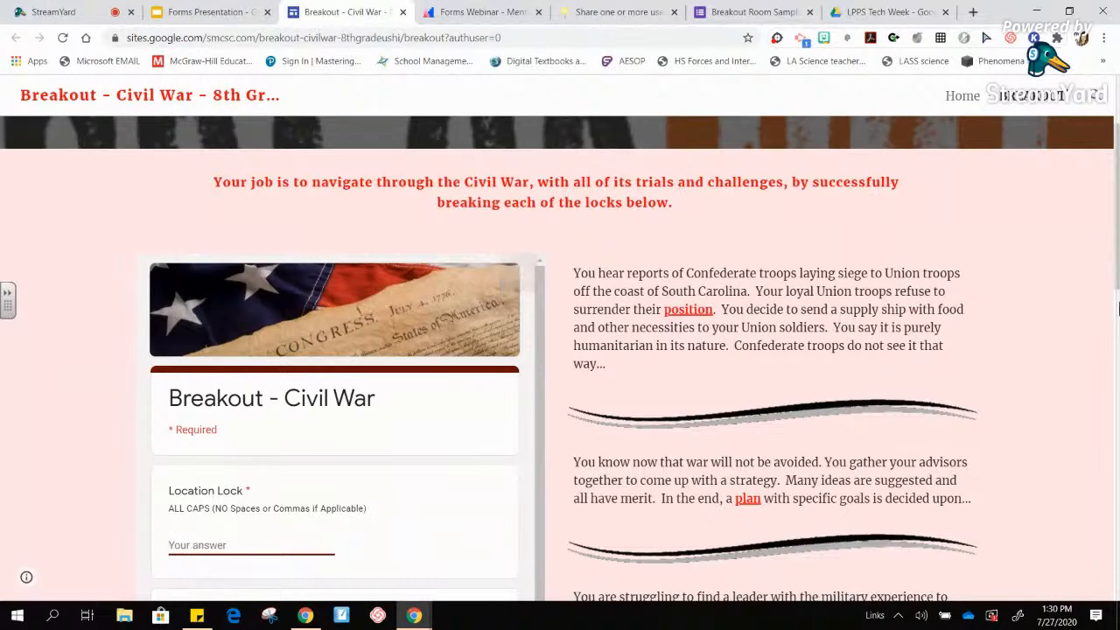
drag(1116, 278, 1117, 577)
drag(1117, 529, 1109, 158)
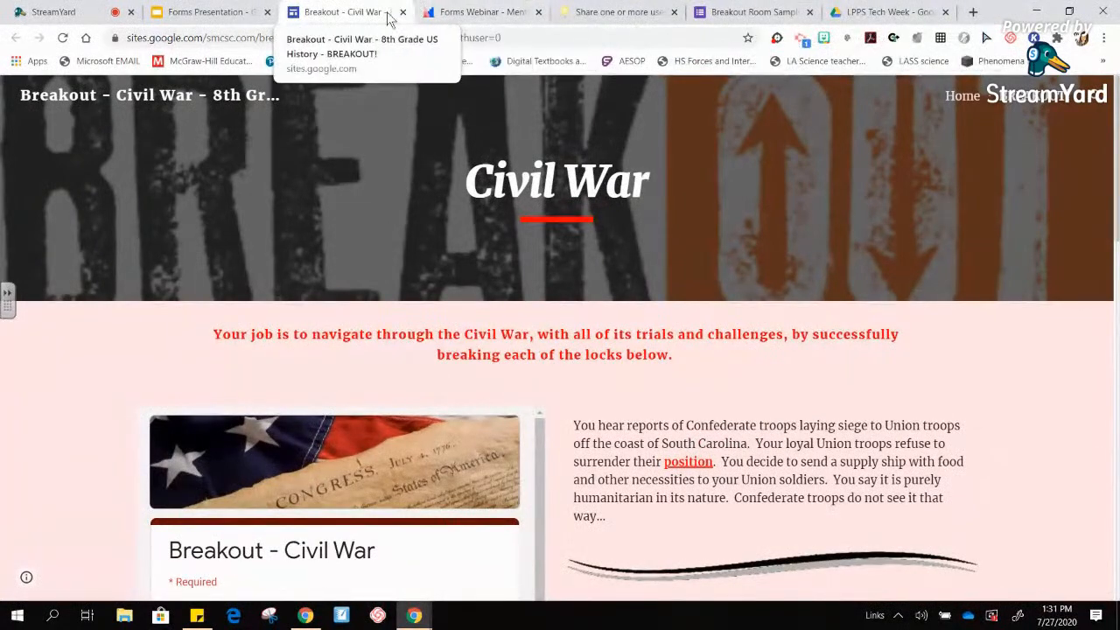
- Enter 'sites' in the address bar to reach the Google Sites home page
click(373, 34)
text(sites)
key(Return)
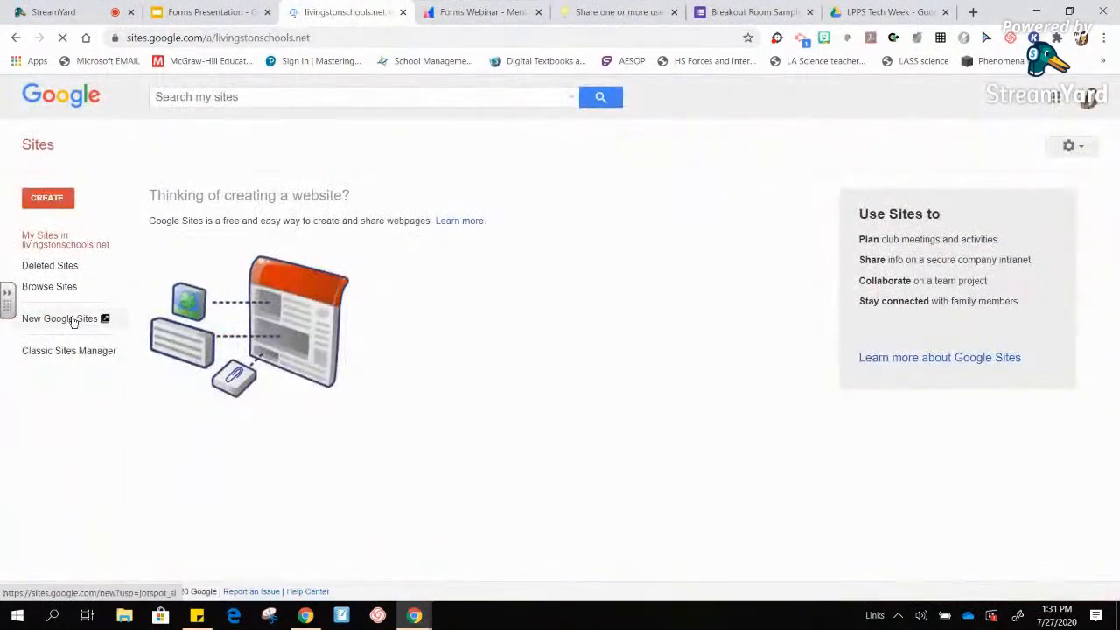
- Switch to the New Google Sites listing and open First Day Breakout Room from Recent sites
click(74, 320)
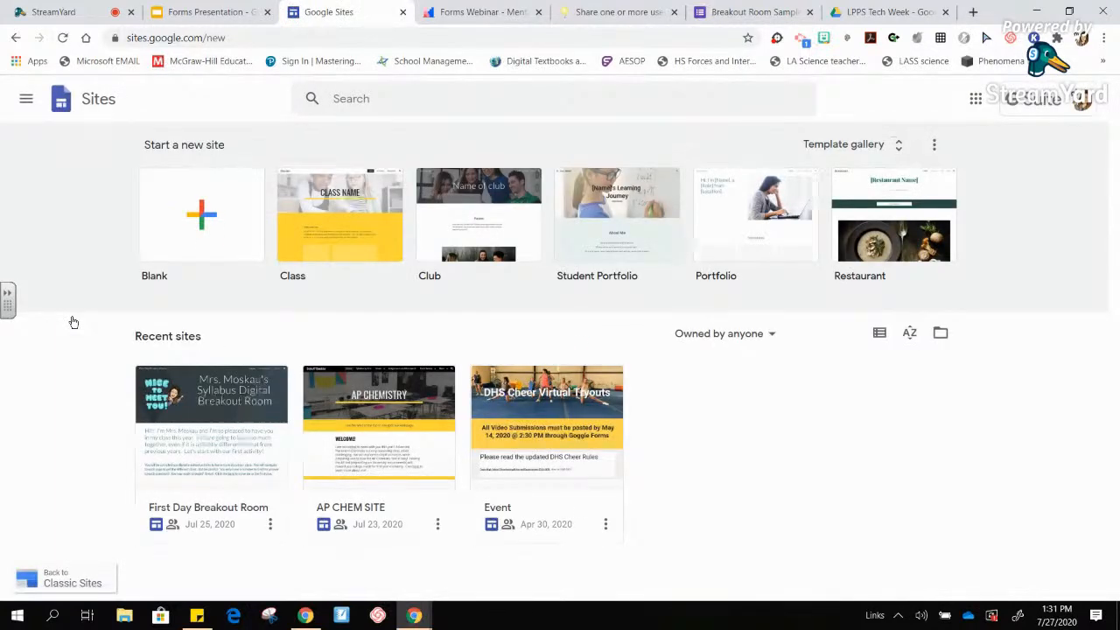
click(230, 391)
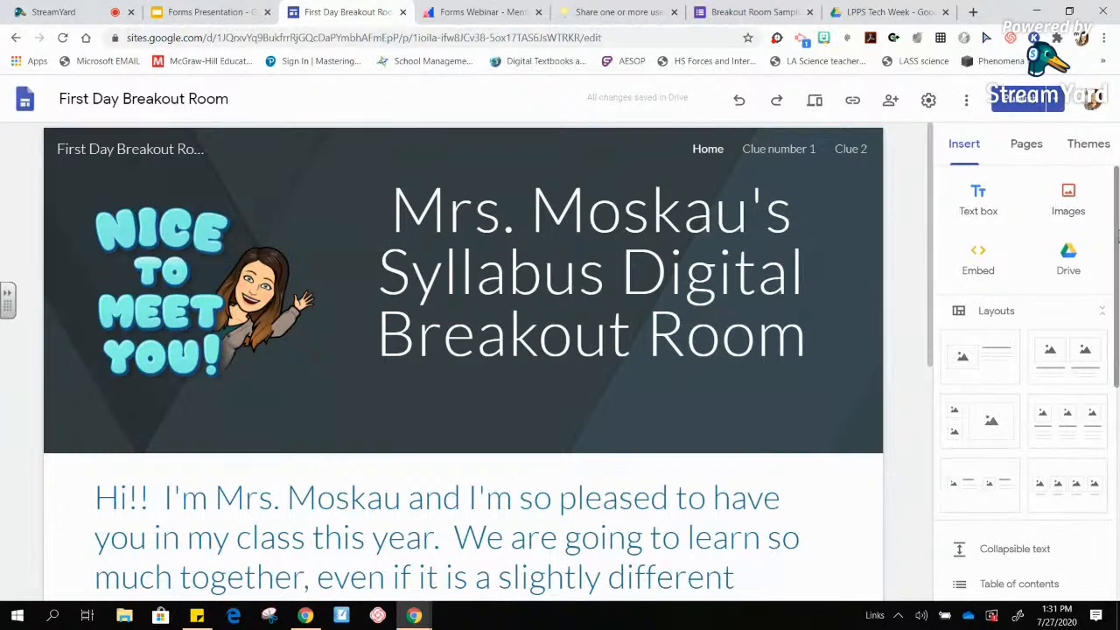
scroll(1117, 234, down, 1)
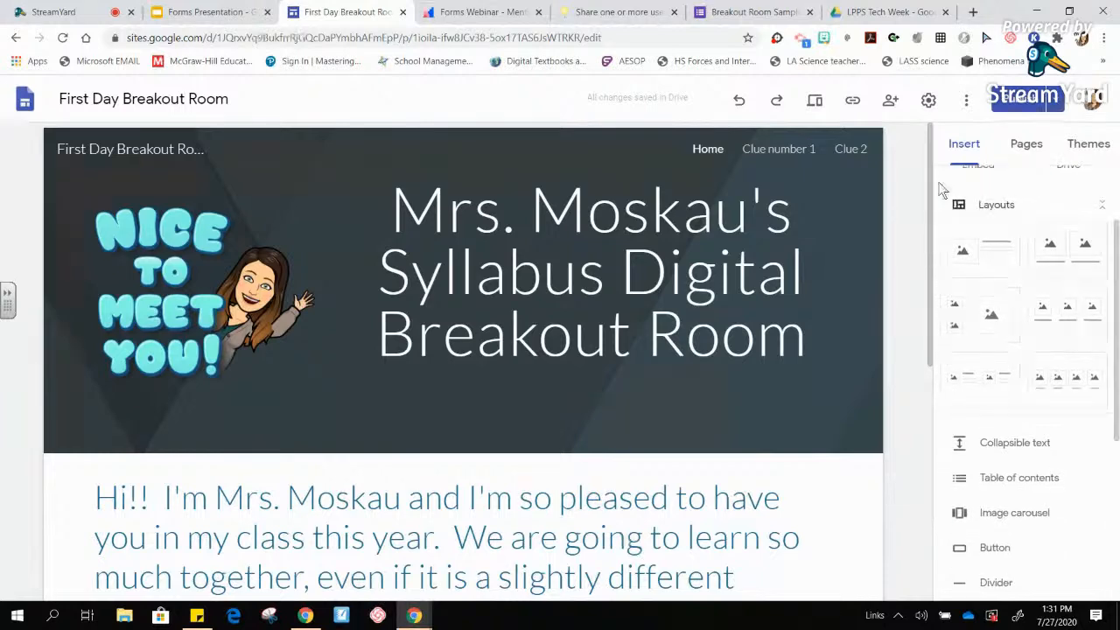